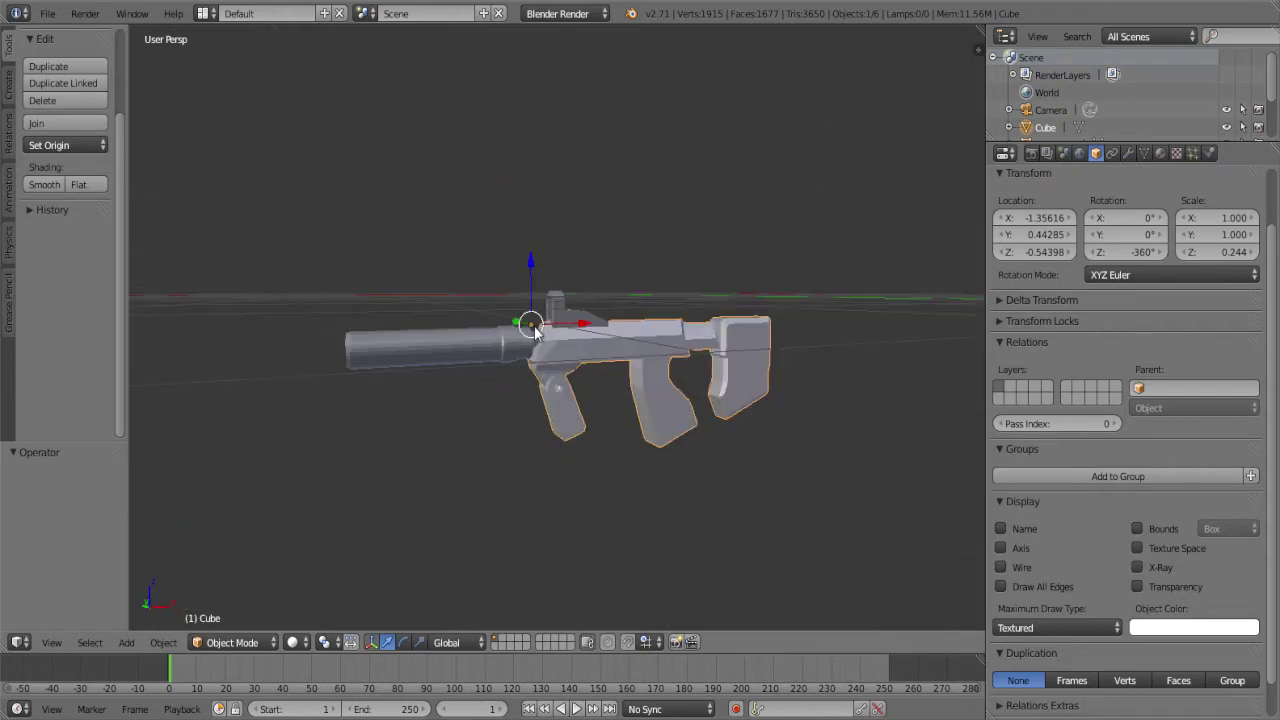
Check the gun in the right and front views, zooming in and out
{"action": "key", "text": "KP_1"}
{"action": "key", "text": "KP_3"}
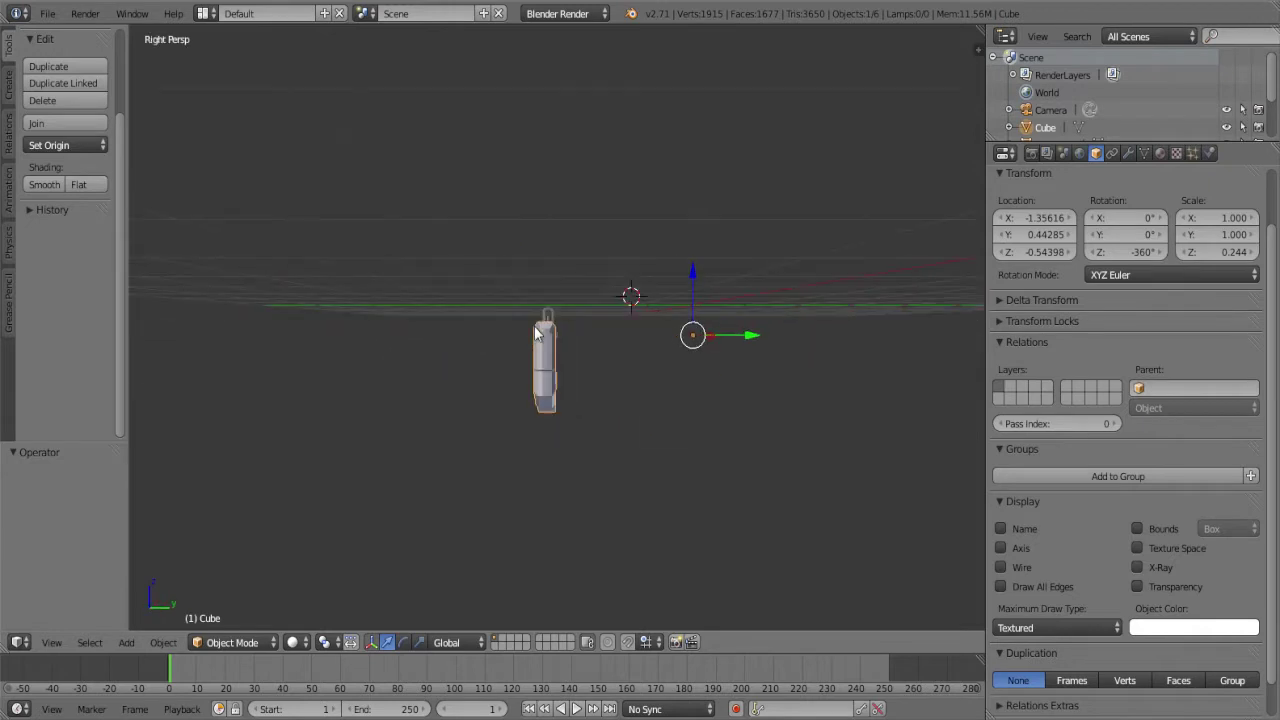
{"action": "key", "text": "KP_1"}
{"action": "scroll", "coordinate": [535, 334], "scroll_direction": "up", "scroll_amount": 2}
{"action": "scroll", "coordinate": [486, 346], "scroll_direction": "down", "scroll_amount": 3}
{"action": "scroll", "coordinate": [486, 346], "scroll_direction": "up", "scroll_amount": 3}
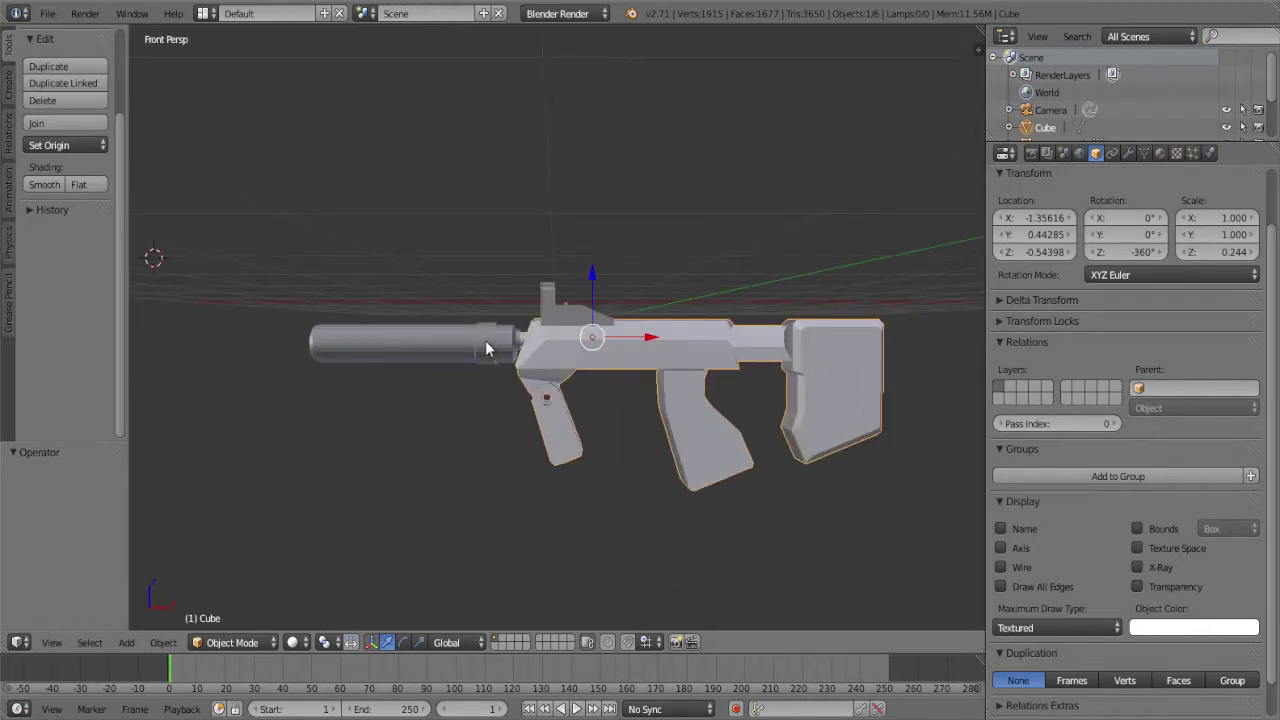
{"action": "scroll", "coordinate": [486, 346], "scroll_direction": "down", "scroll_amount": 2}
{"action": "scroll", "coordinate": [486, 346], "scroll_direction": "up", "scroll_amount": 2}
Switch to Front Ortho so the blueprint shows behind the gun, then zoom in
{"action": "key", "text": "KP_5"}
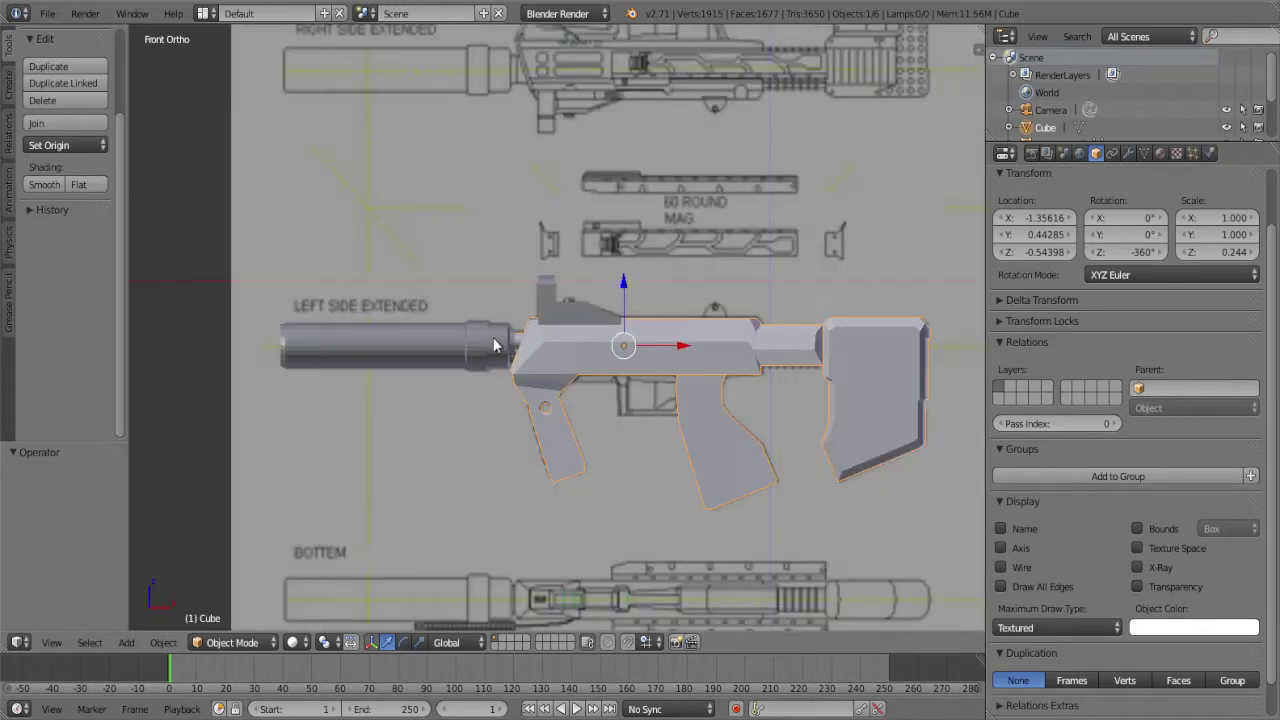
{"action": "scroll", "coordinate": [493, 346], "scroll_direction": "up", "scroll_amount": 1}
{"action": "scroll", "coordinate": [493, 340], "scroll_direction": "down", "scroll_amount": 2}
{"action": "scroll", "coordinate": [493, 337], "scroll_direction": "up", "scroll_amount": 1}
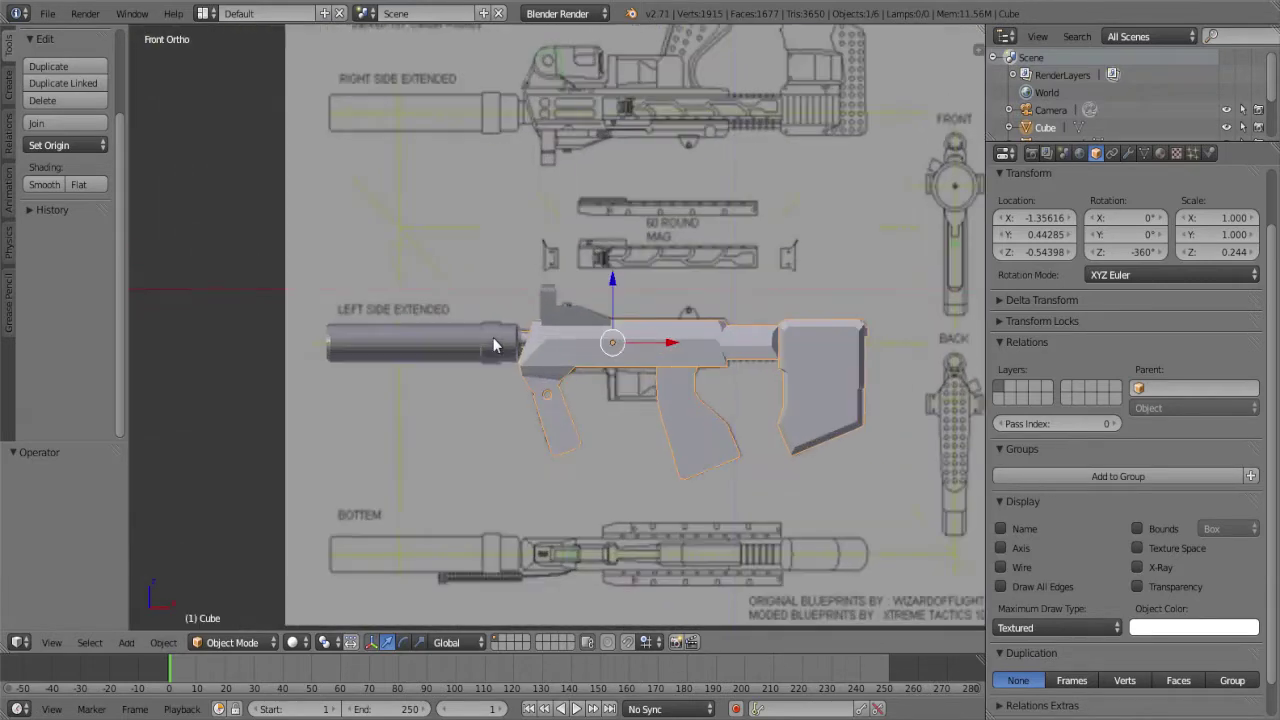
{"action": "mouse_move", "coordinate": [493, 337]}
{"action": "middle_mouse_down"}
{"action": "mouse_move", "coordinate": [530, 366]}
{"action": "mouse_move", "coordinate": [423, 394]}
{"action": "mouse_move", "coordinate": [751, 394]}
{"action": "mouse_move", "coordinate": [615, 328]}
{"action": "mouse_move", "coordinate": [417, 452]}
{"action": "middle_mouse_up"}
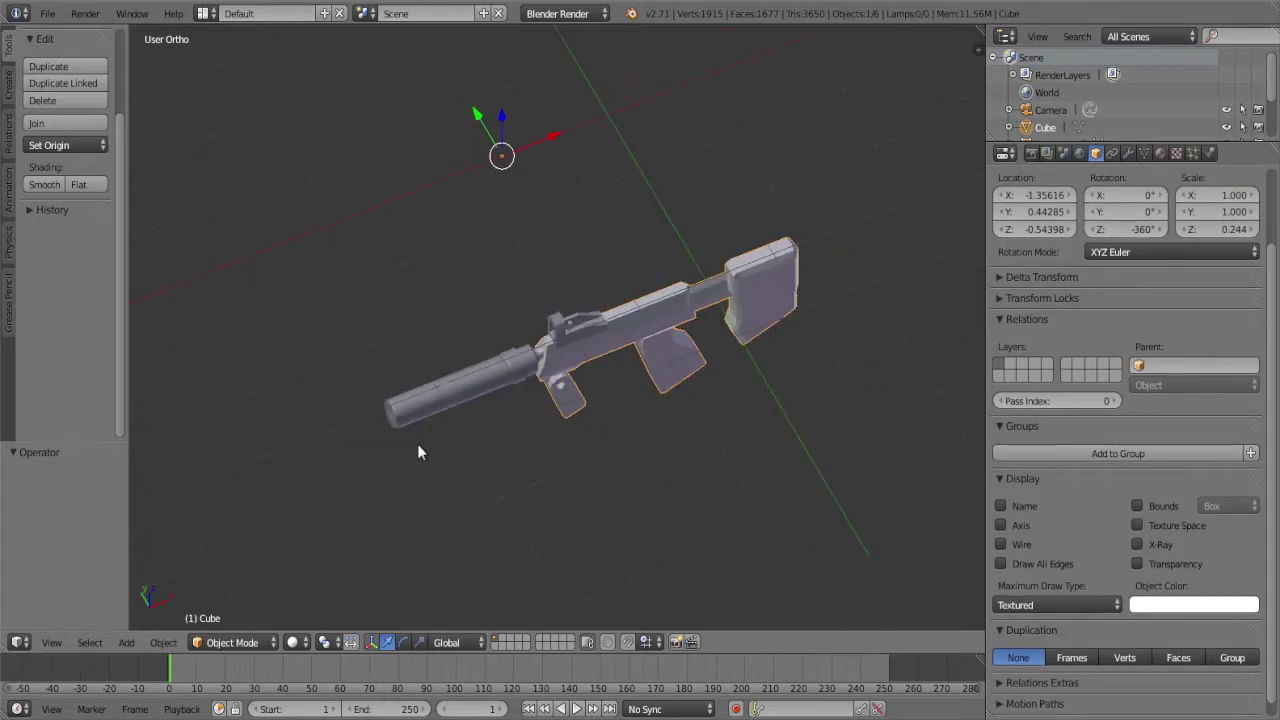
{"action": "key", "text": "KP_1"}
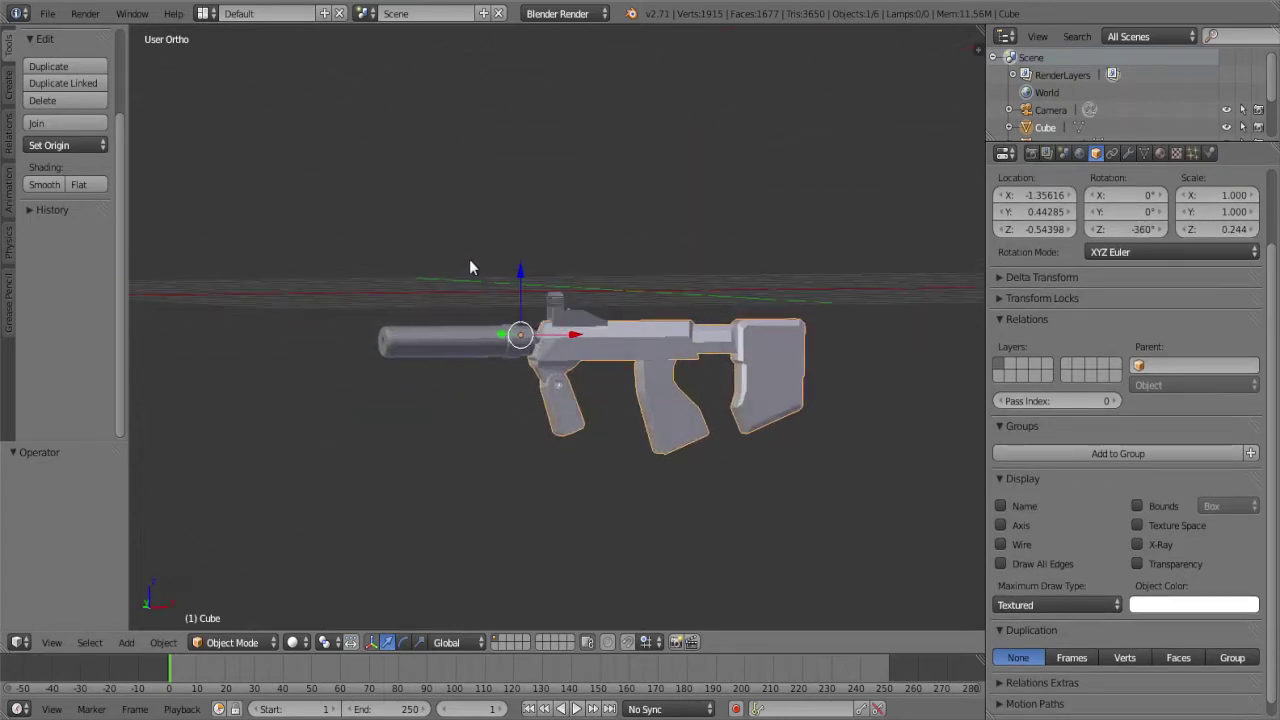
{"action": "scroll", "coordinate": [468, 259], "scroll_direction": "up", "scroll_amount": 4}
{"action": "scroll", "coordinate": [601, 327], "scroll_direction": "up", "scroll_amount": 1}
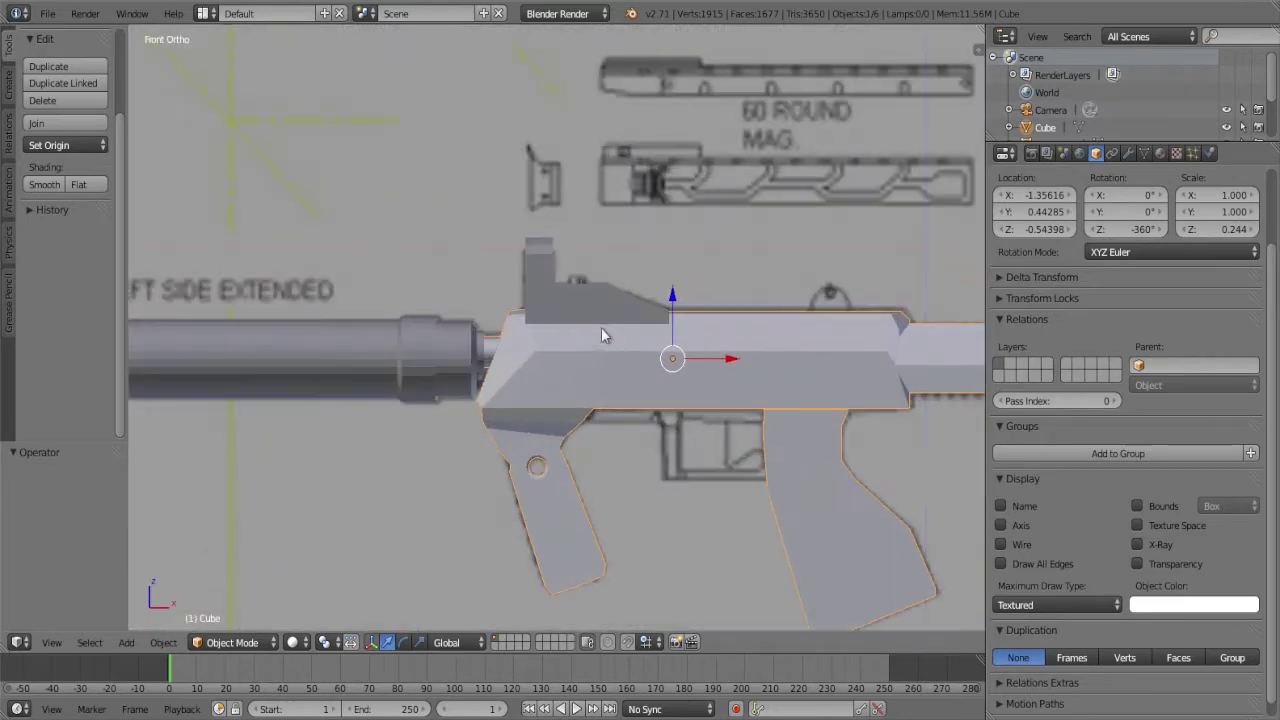
{"action": "scroll", "coordinate": [601, 328], "scroll_direction": "down", "scroll_amount": 3, "text": "ctrl"}
Enter Edit Mode and nudge the receiver's front-bottom vertex slightly upward
{"action": "key", "text": "Tab"}
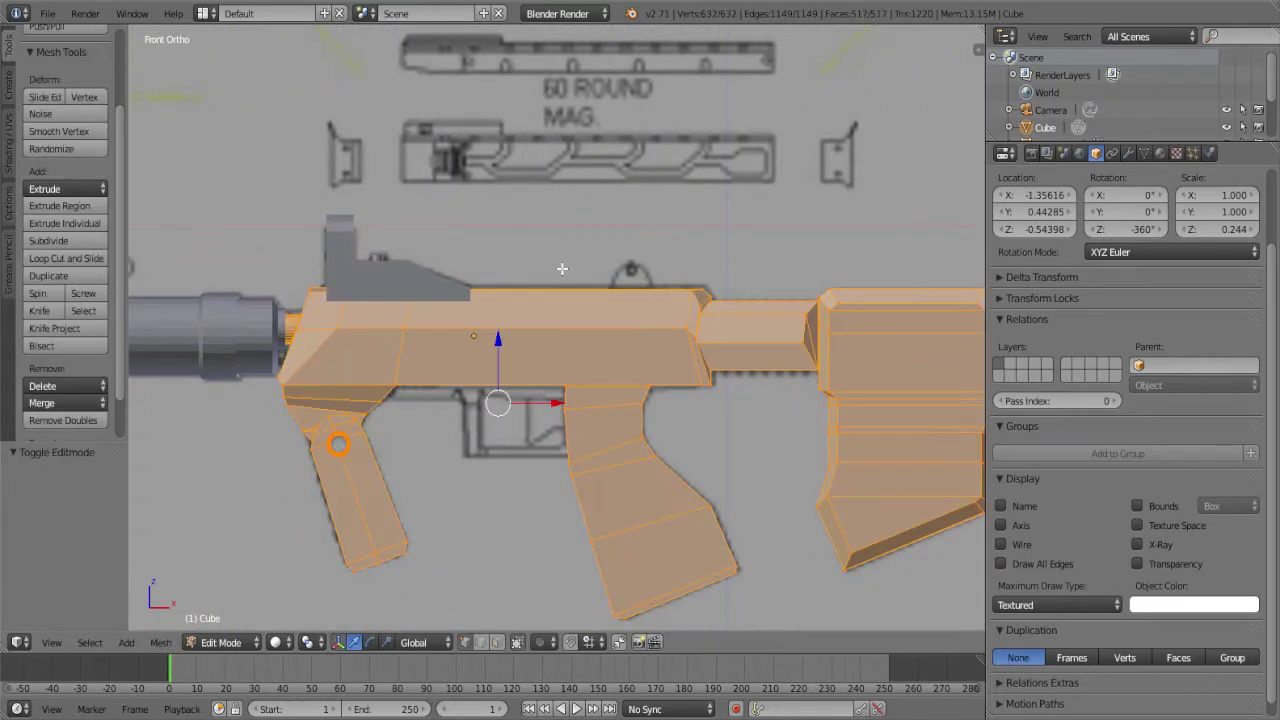
{"action": "scroll", "coordinate": [562, 268], "scroll_direction": "up", "scroll_amount": 3}
{"action": "scroll", "coordinate": [562, 268], "scroll_direction": "down", "scroll_amount": 3}
{"action": "right_click", "coordinate": [285, 405]}
{"action": "right_click_drag", "start_coordinate": [285, 405], "coordinate": [283, 397]}
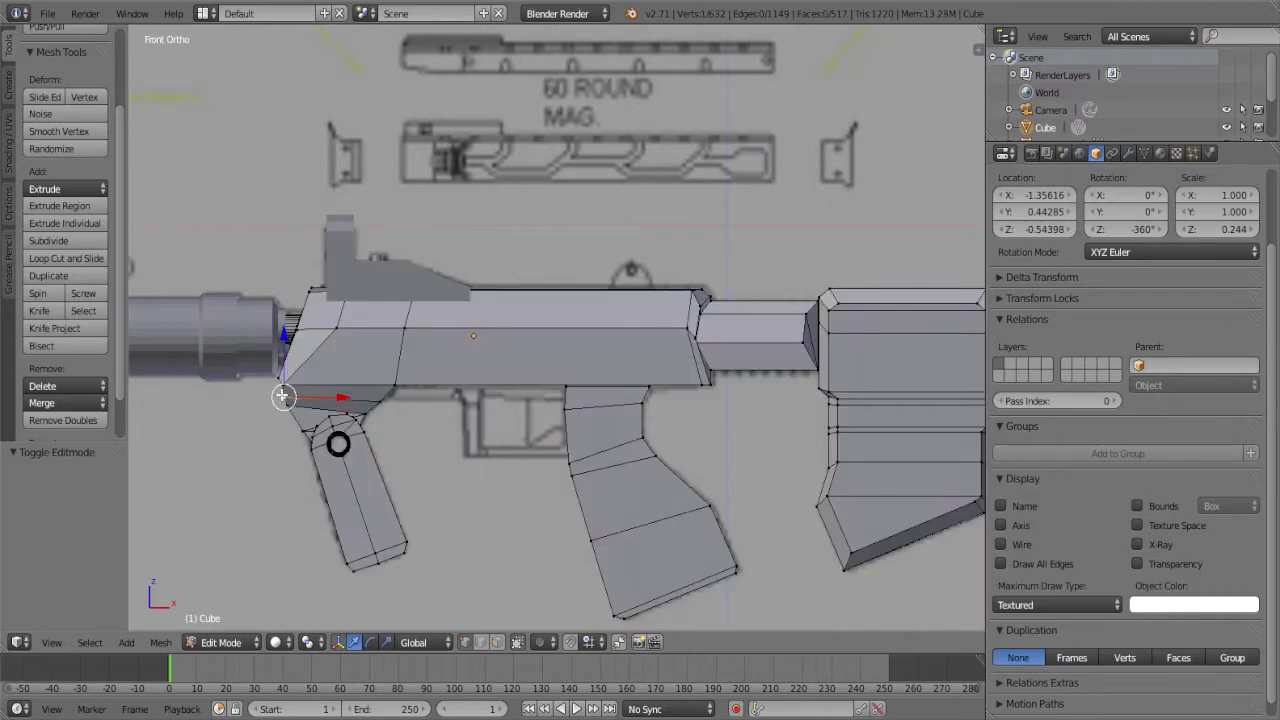
Switch to wireframe and return to a zoomed front ortho view of the receiver
{"action": "key", "text": "z"}
{"action": "scroll", "coordinate": [282, 397], "scroll_direction": "up", "scroll_amount": 3}
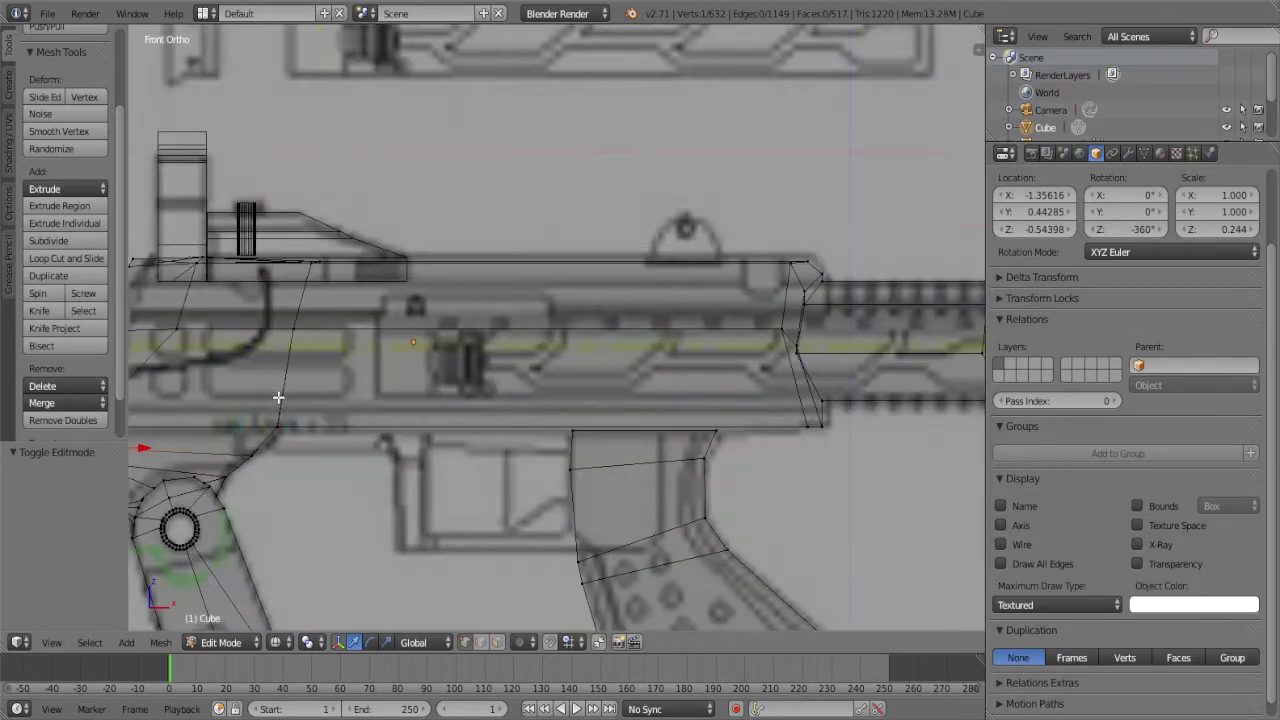
{"action": "middle_click_drag", "start_coordinate": [278, 397], "coordinate": [566, 343], "text": "shift"}
{"action": "key", "text": "KP_5"}
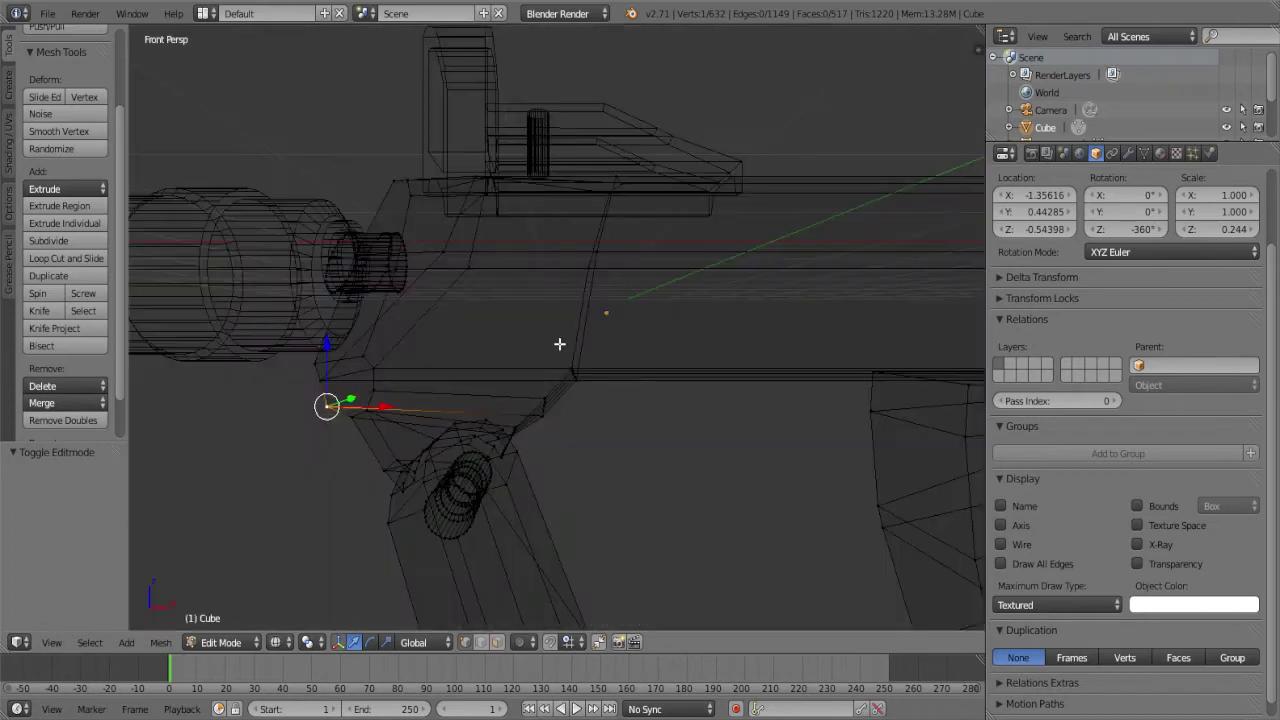
{"action": "scroll", "coordinate": [559, 343], "scroll_direction": "down", "scroll_amount": 5}
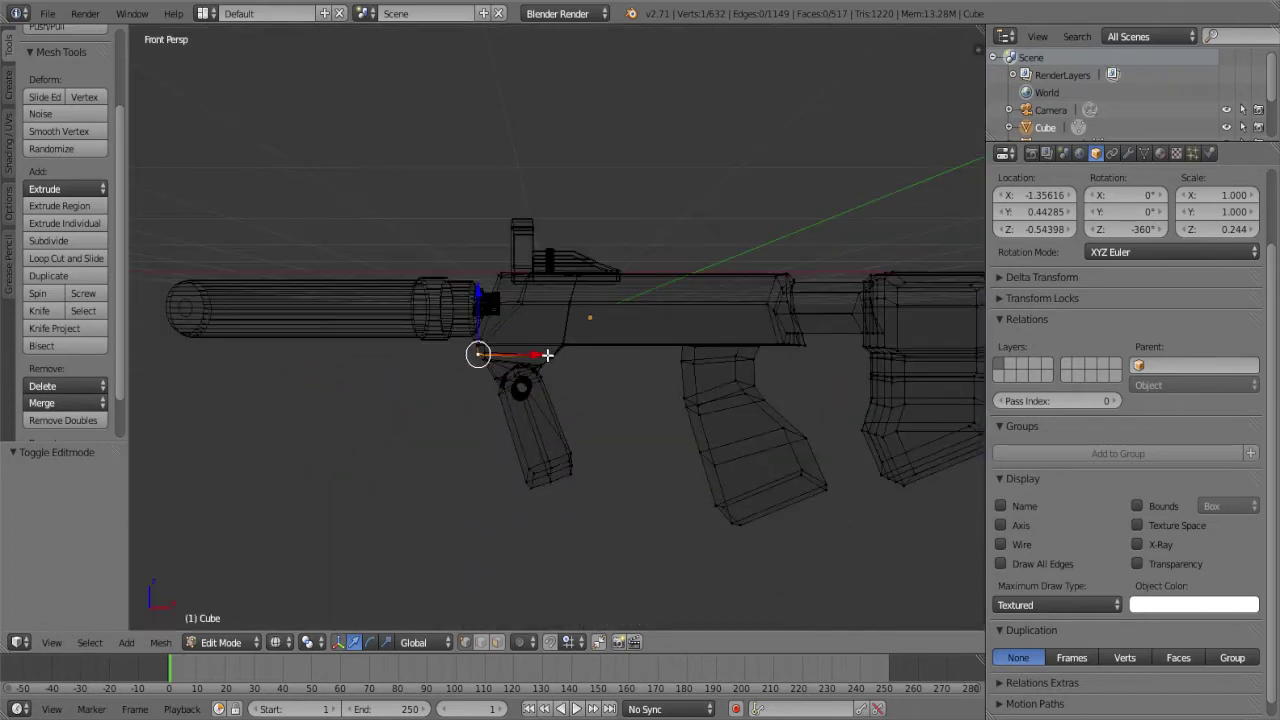
{"action": "middle_click_drag", "start_coordinate": [547, 354], "coordinate": [425, 508]}
{"action": "key", "text": "KP_5"}
{"action": "key", "text": "KP_1"}
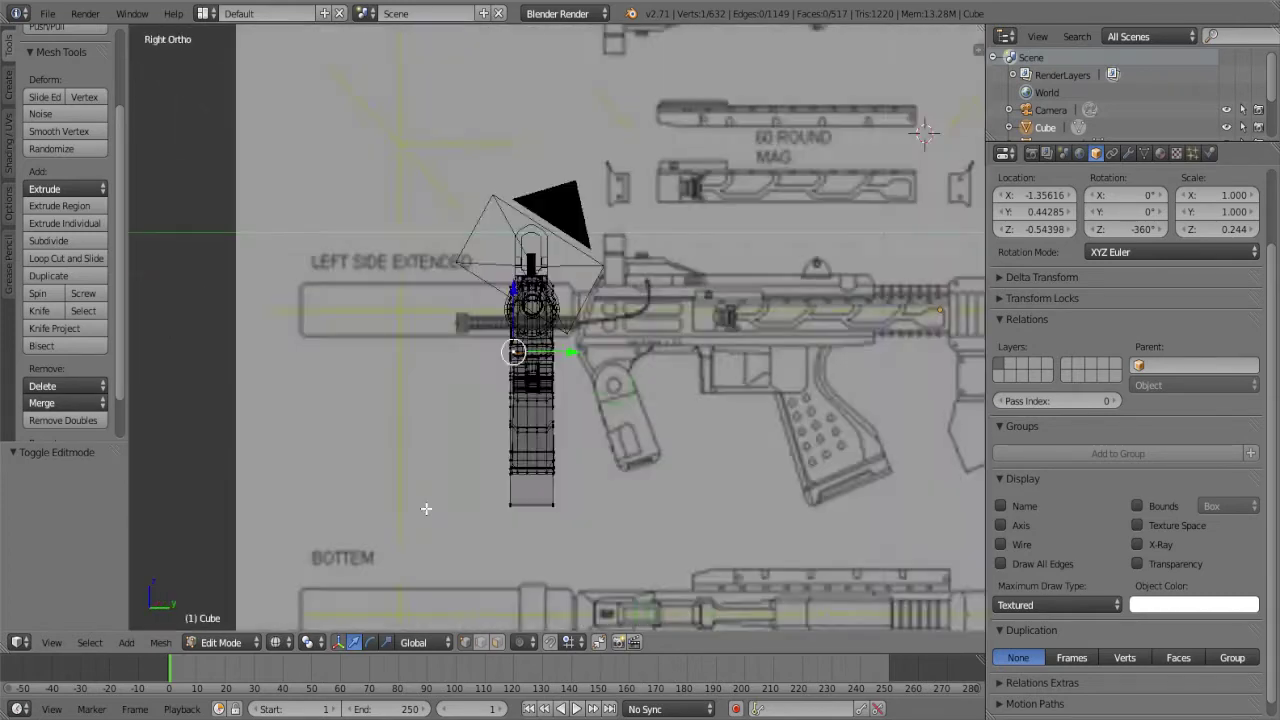
{"action": "scroll", "coordinate": [426, 508], "scroll_direction": "up", "scroll_amount": 2}
{"action": "scroll", "coordinate": [426, 508], "scroll_direction": "up", "scroll_amount": 2}
{"action": "scroll", "coordinate": [426, 508], "scroll_direction": "up", "scroll_amount": 2}
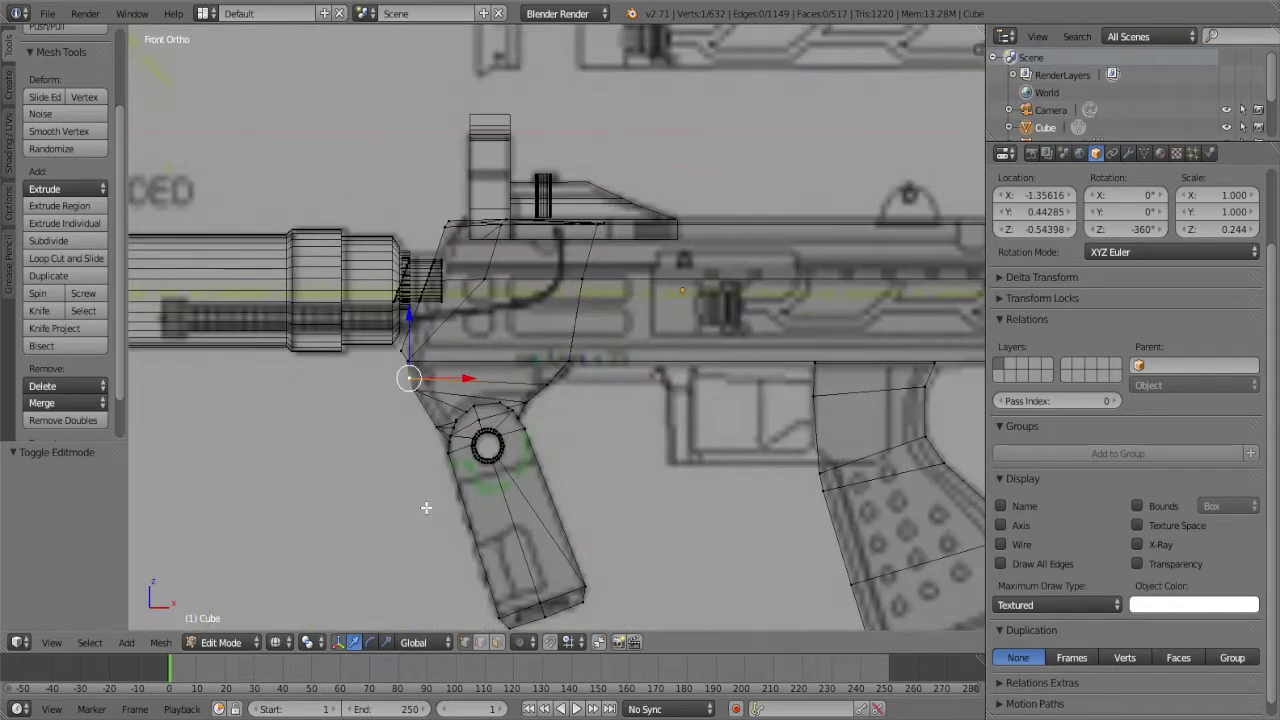
{"action": "scroll", "coordinate": [426, 508], "scroll_direction": "up", "scroll_amount": 2}
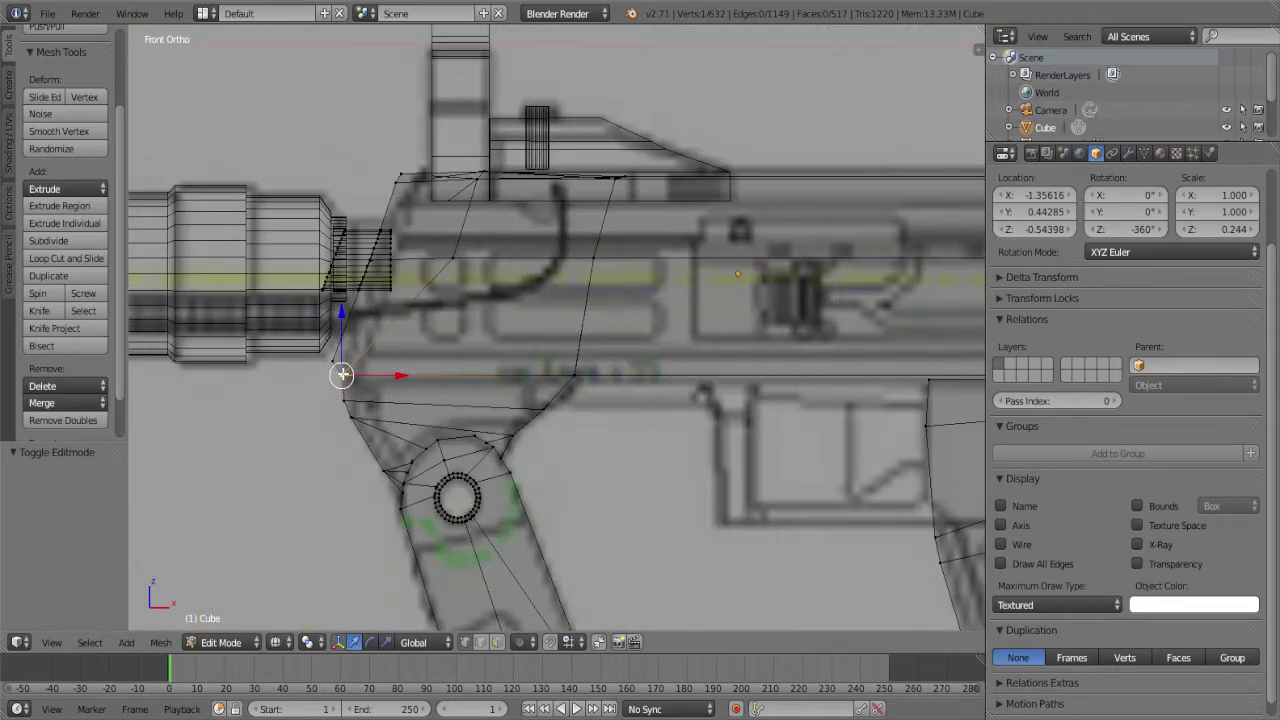
Select the receiver's underside edge above the front grip and rip it with V
{"action": "right_click", "coordinate": [575, 374], "text": "shift"}
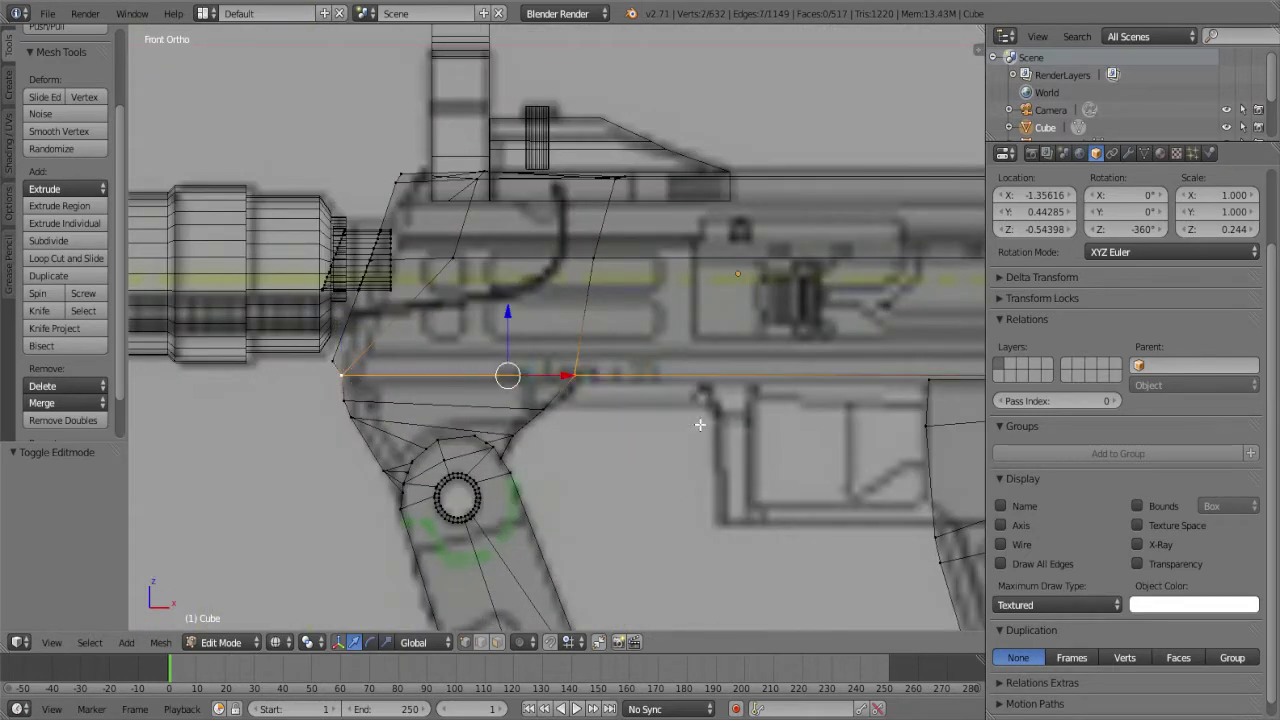
{"action": "right_click", "coordinate": [575, 374]}
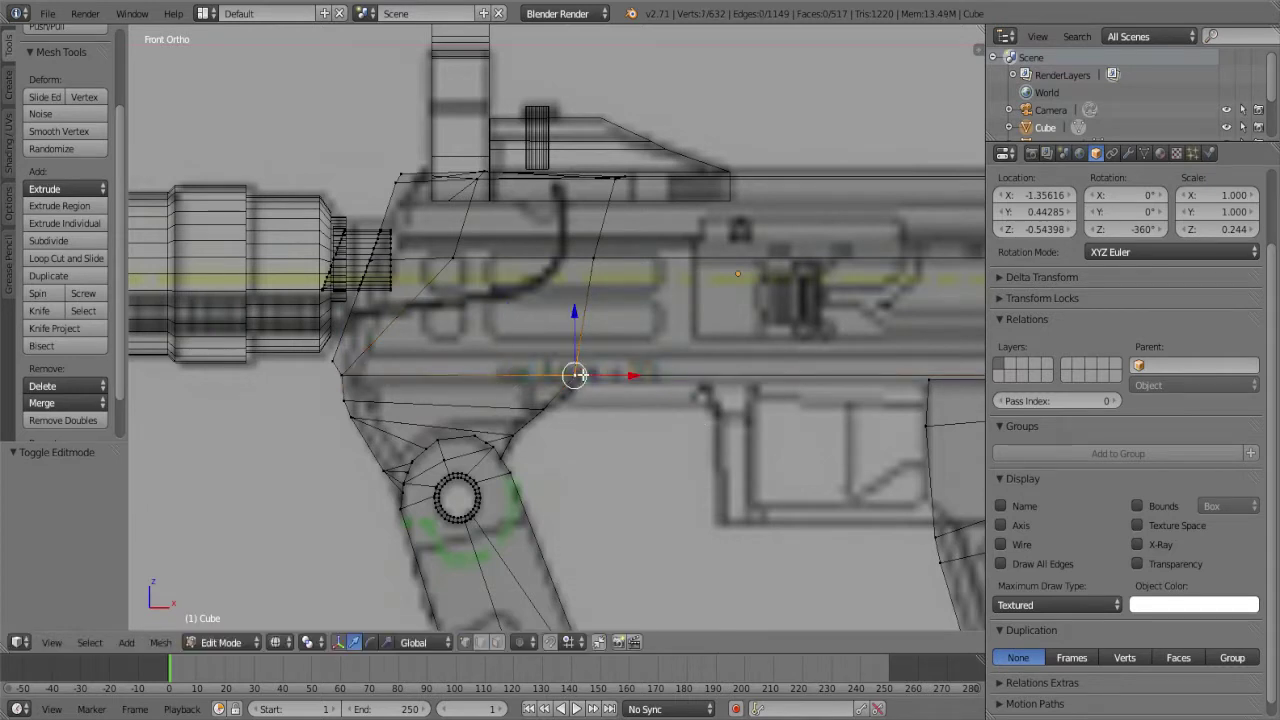
{"action": "key", "text": "g"}
{"action": "right_click", "coordinate": [615, 291]}
{"action": "right_click", "coordinate": [596, 376], "text": "alt"}
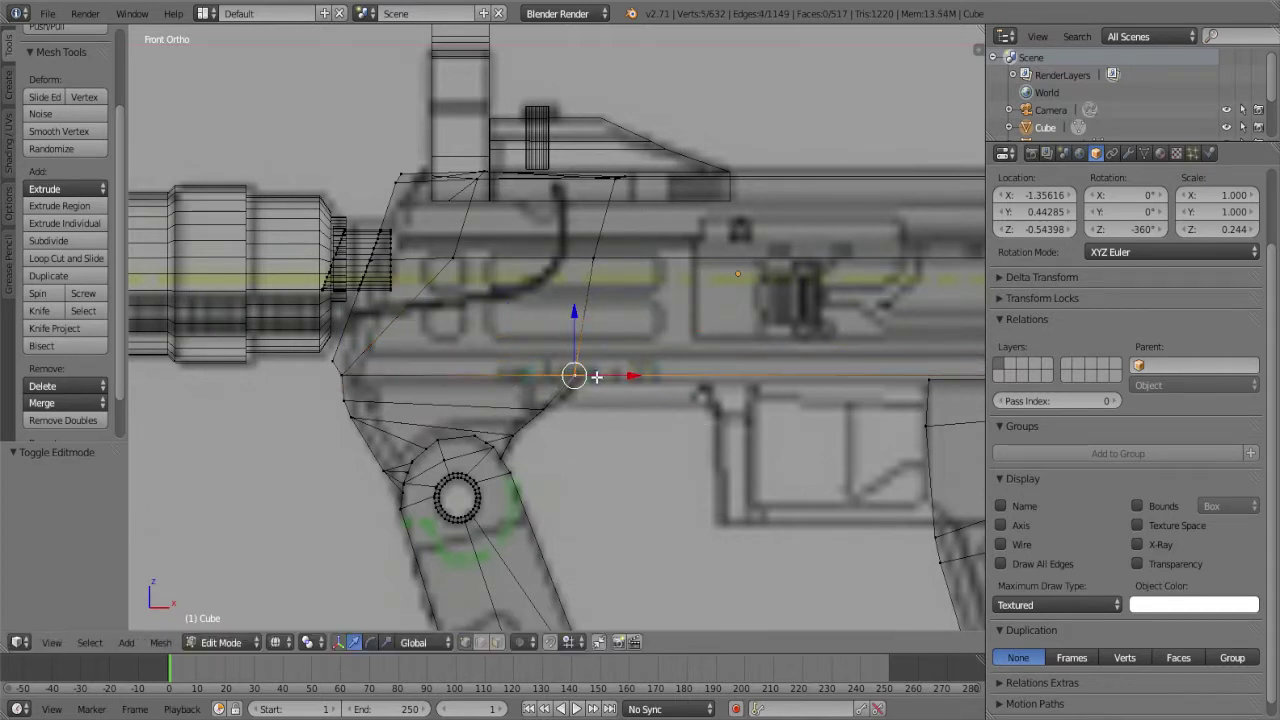
{"action": "right_click", "coordinate": [357, 378], "text": "alt+shift"}
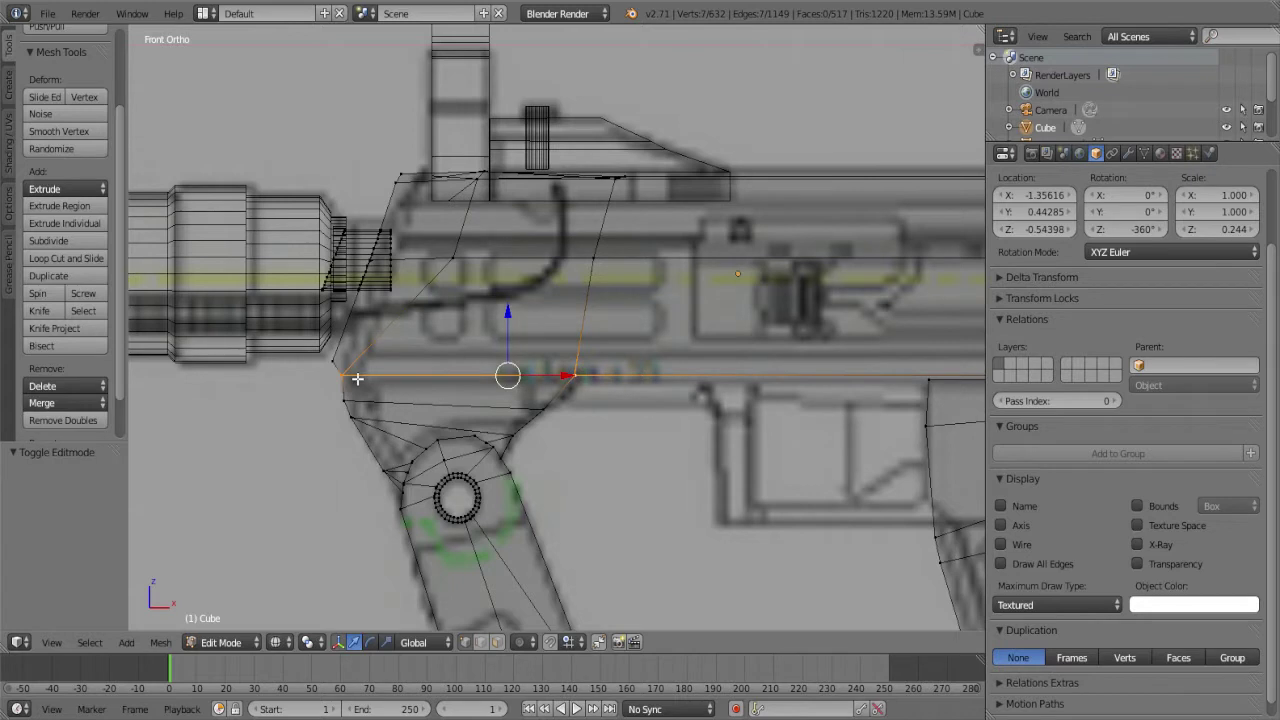
{"action": "key", "text": "v"}
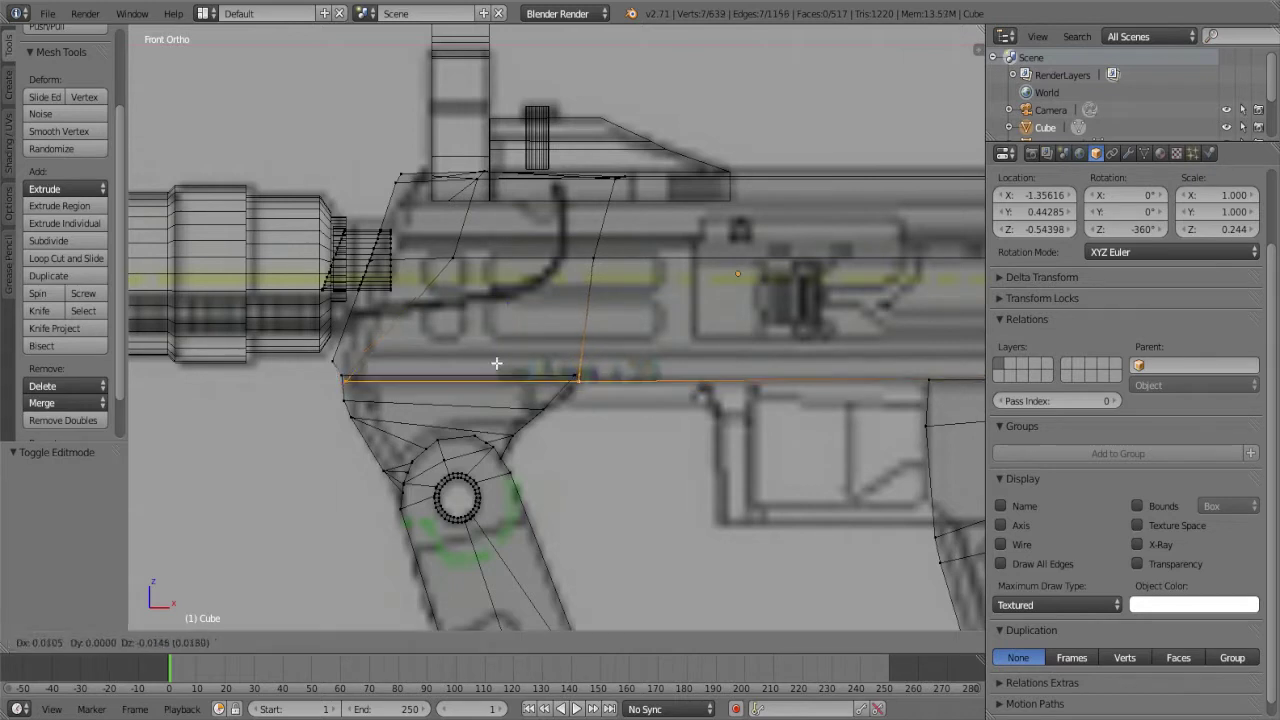
{"action": "right_click", "coordinate": [496, 355]}
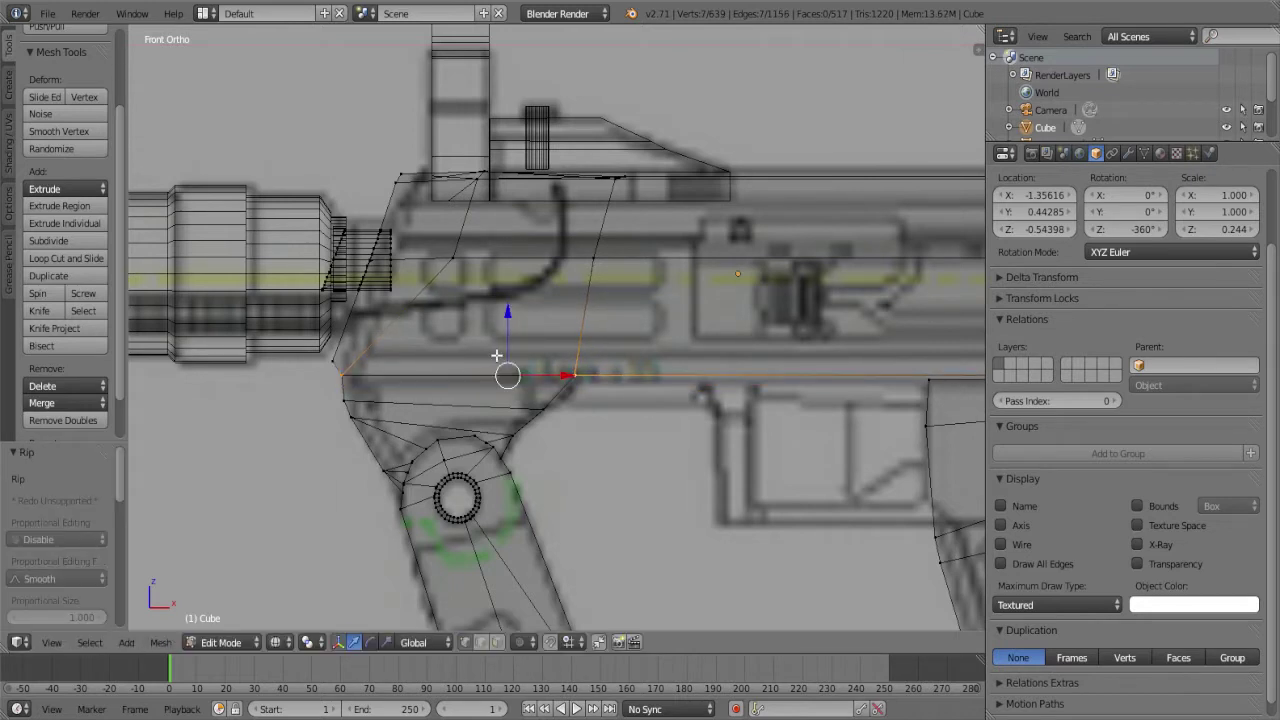
Raise the ripped edges 0.1 along Z
{"action": "key", "text": "g"}
{"action": "key", "text": "z"}
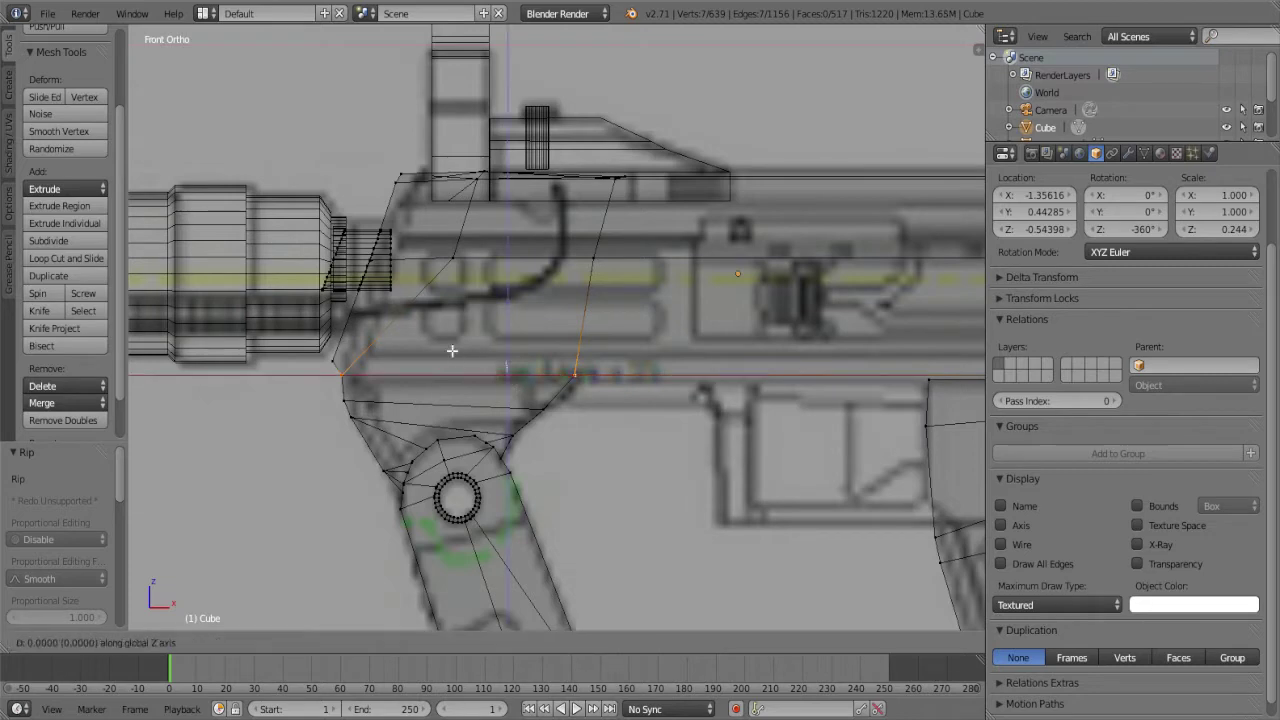
{"action": "key", "text": "Return"}
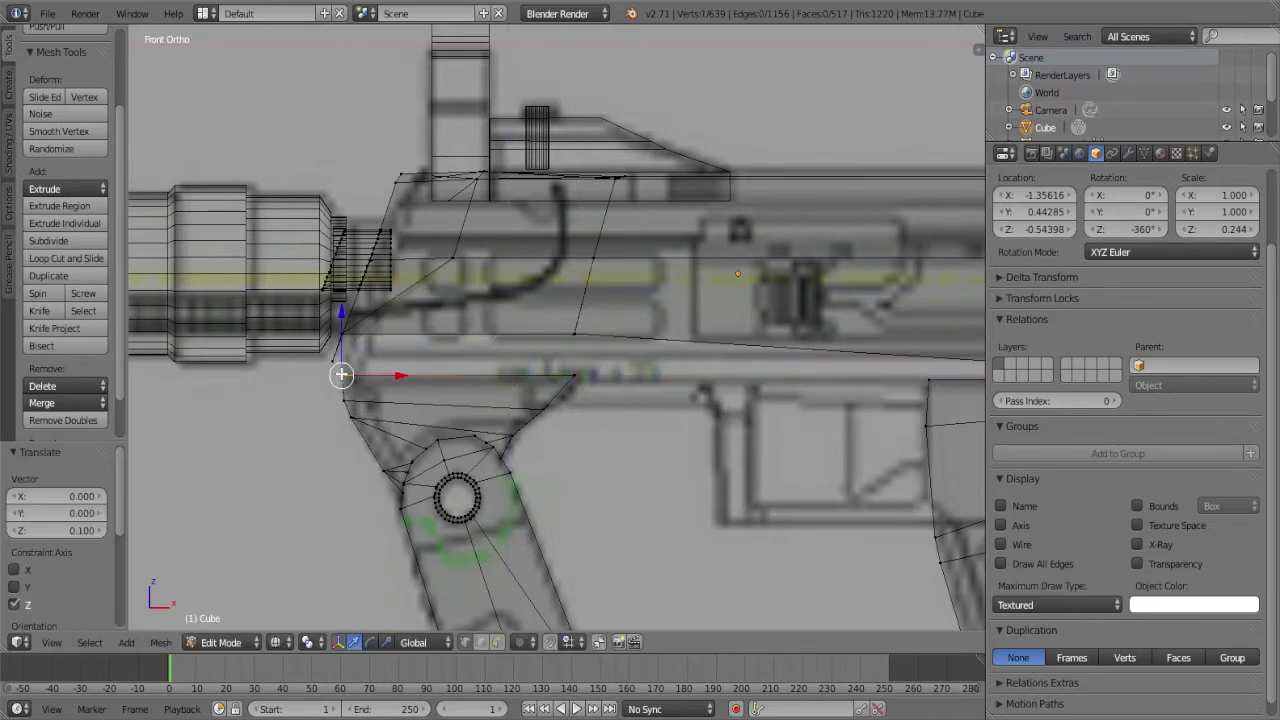
{"action": "scroll", "coordinate": [340, 362], "scroll_direction": "down", "scroll_amount": 3}
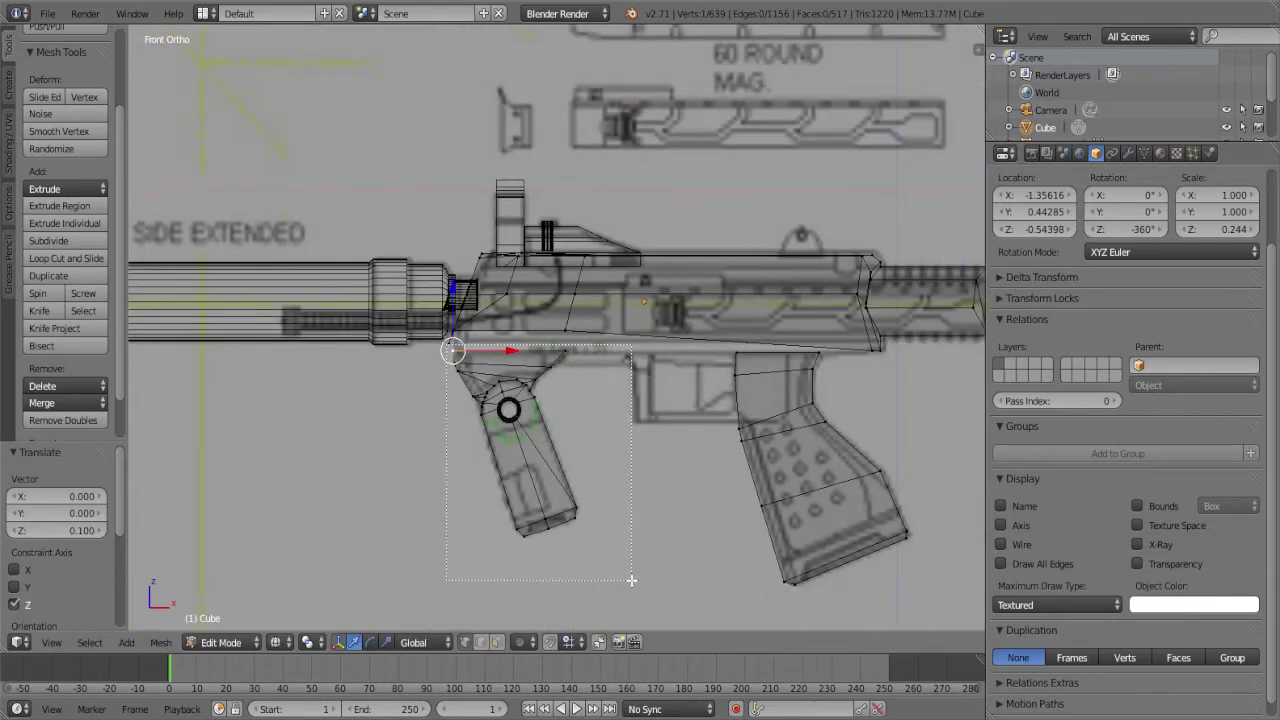
Select the linked front grip and separate it into its own object
{"action": "key", "text": "ctrl+l"}
{"action": "scroll", "coordinate": [629, 575], "scroll_direction": "up", "scroll_amount": 3}
{"action": "scroll", "coordinate": [629, 575], "scroll_direction": "down", "scroll_amount": 1}
{"action": "key", "text": "p"}
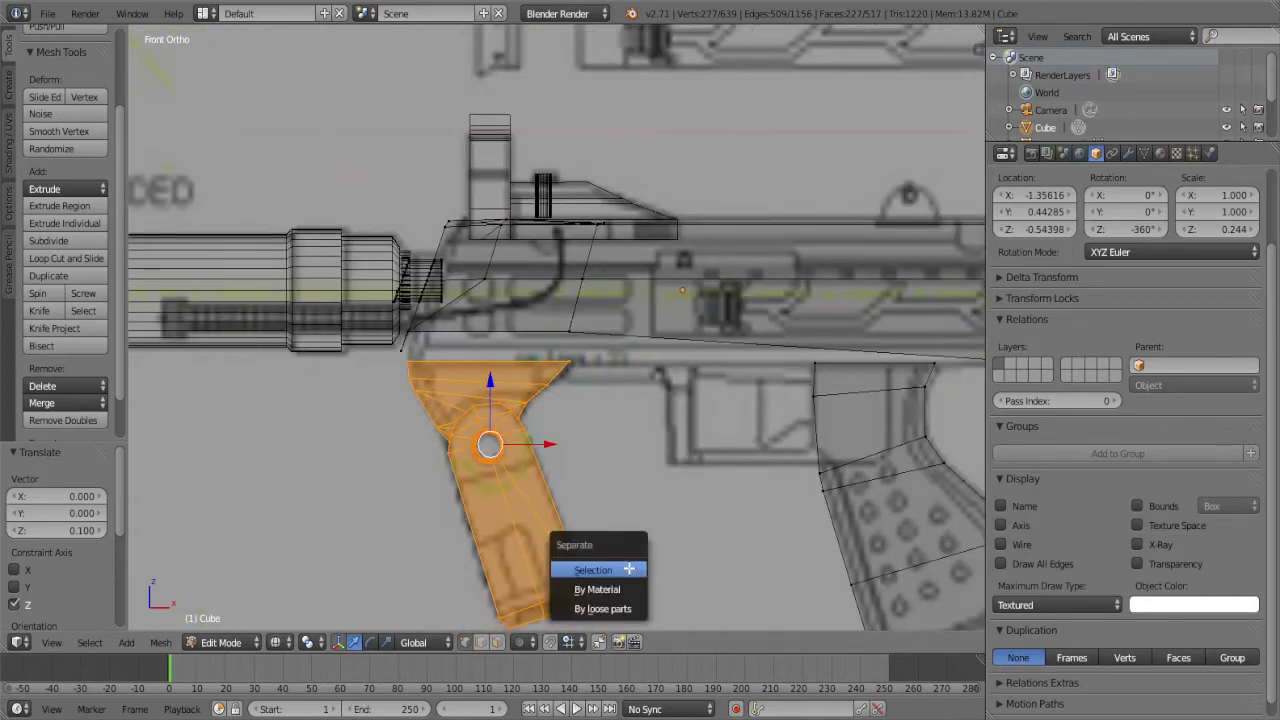
{"action": "left_click", "coordinate": [593, 569]}
Select the receiver's bottom edge and lower it 0.1 along Z
{"action": "scroll", "coordinate": [629, 568], "scroll_direction": "up", "scroll_amount": 2}
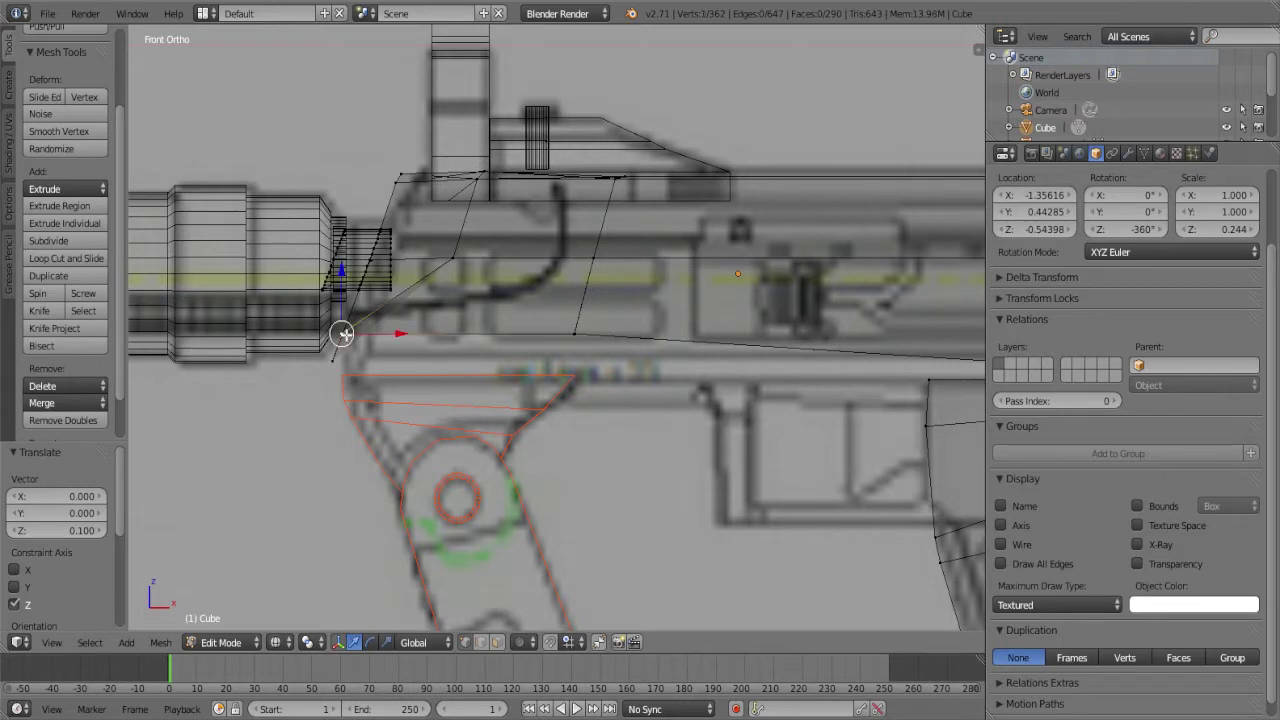
{"action": "right_click", "coordinate": [568, 332], "text": "shift"}
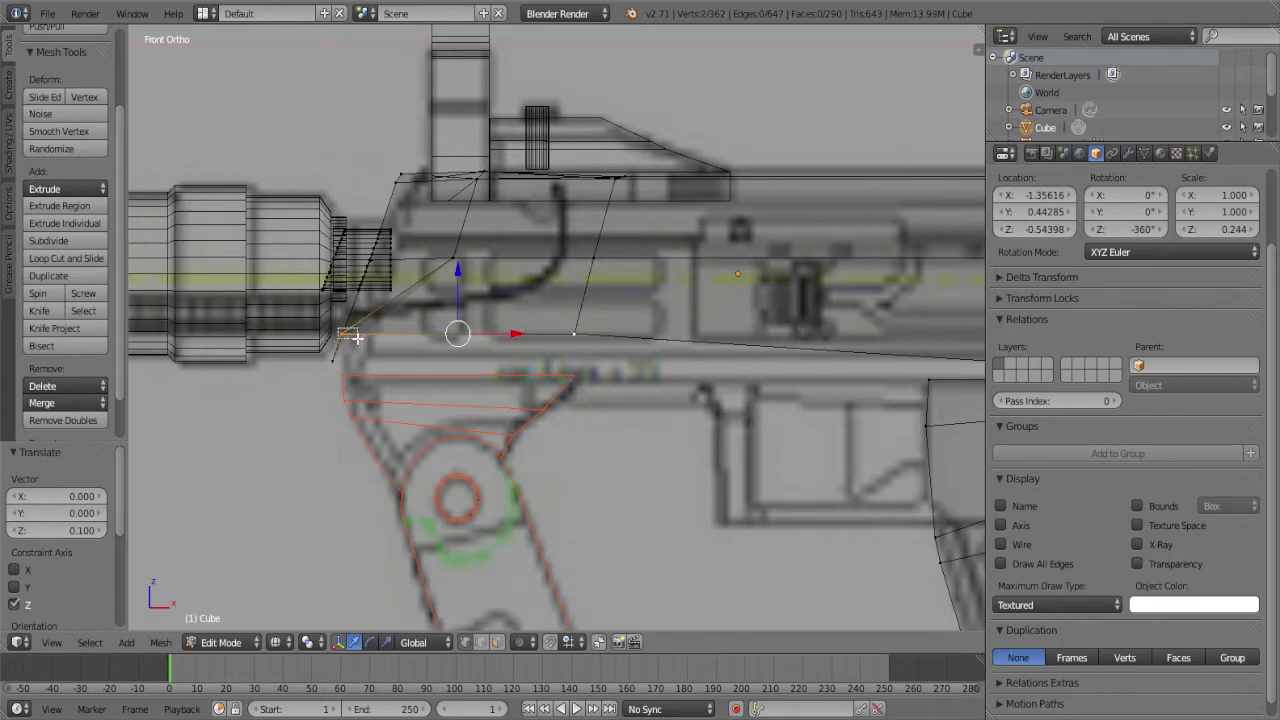
{"action": "right_click", "coordinate": [580, 345], "text": "alt"}
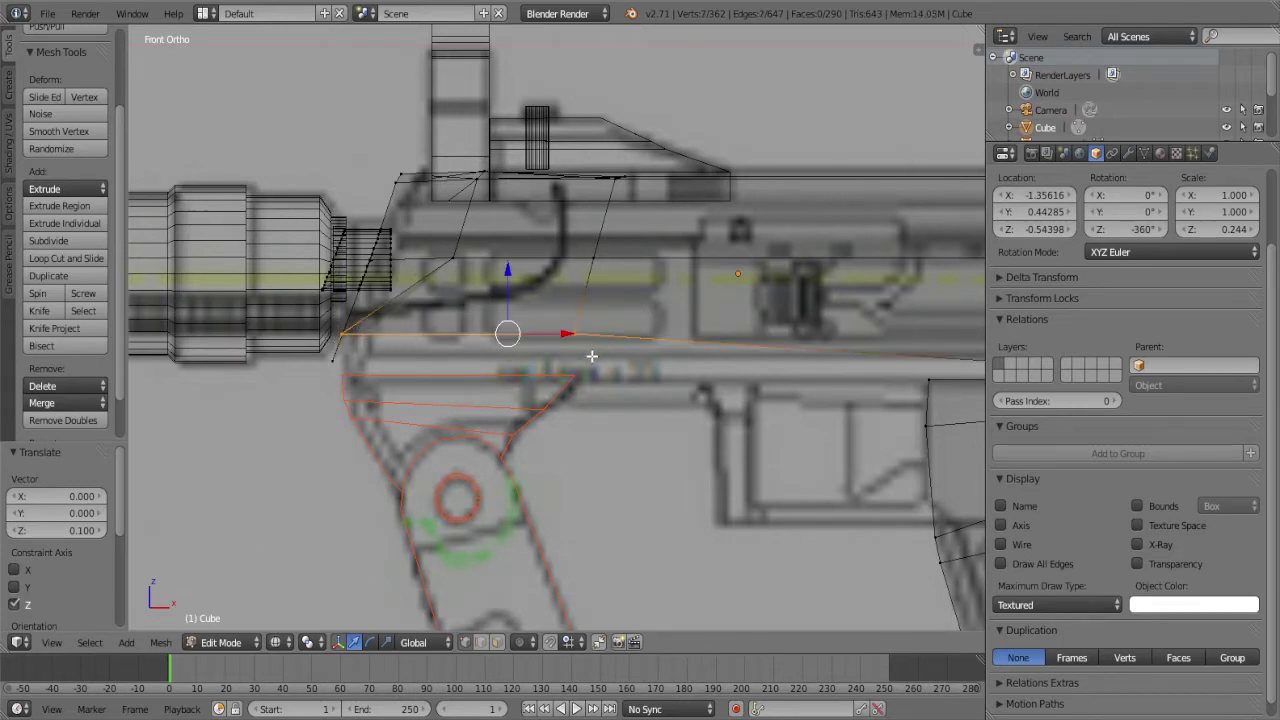
{"action": "key", "text": "g"}
{"action": "key", "text": "z"}
{"action": "left_click", "coordinate": [554, 363]}
{"action": "scroll", "coordinate": [554, 363], "scroll_direction": "down", "scroll_amount": 4}
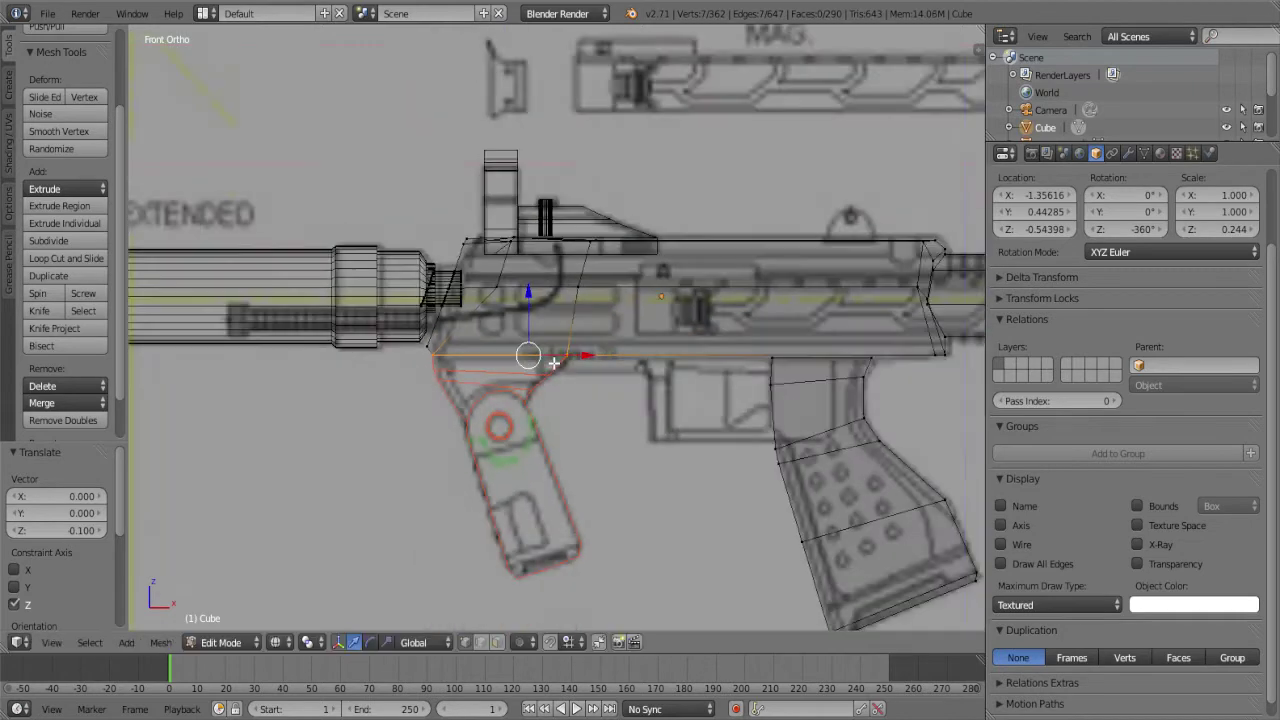
Return to Object Mode and select the separated grip, Cube.001, in perspective
{"action": "key", "text": "Tab"}
{"action": "mouse_move", "coordinate": [553, 362]}
{"action": "middle_mouse_down"}
{"action": "mouse_move", "coordinate": [477, 444]}
{"action": "mouse_move", "coordinate": [485, 423]}
{"action": "mouse_move", "coordinate": [593, 395]}
{"action": "middle_mouse_up"}
{"action": "right_click", "coordinate": [477, 444]}
{"action": "scroll", "coordinate": [477, 444], "scroll_direction": "up", "scroll_amount": 2}
{"action": "key", "text": "KP_5"}
Try repositioning the front grip, then cancel the Y-axis move so it stays put
{"action": "key", "text": "z"}
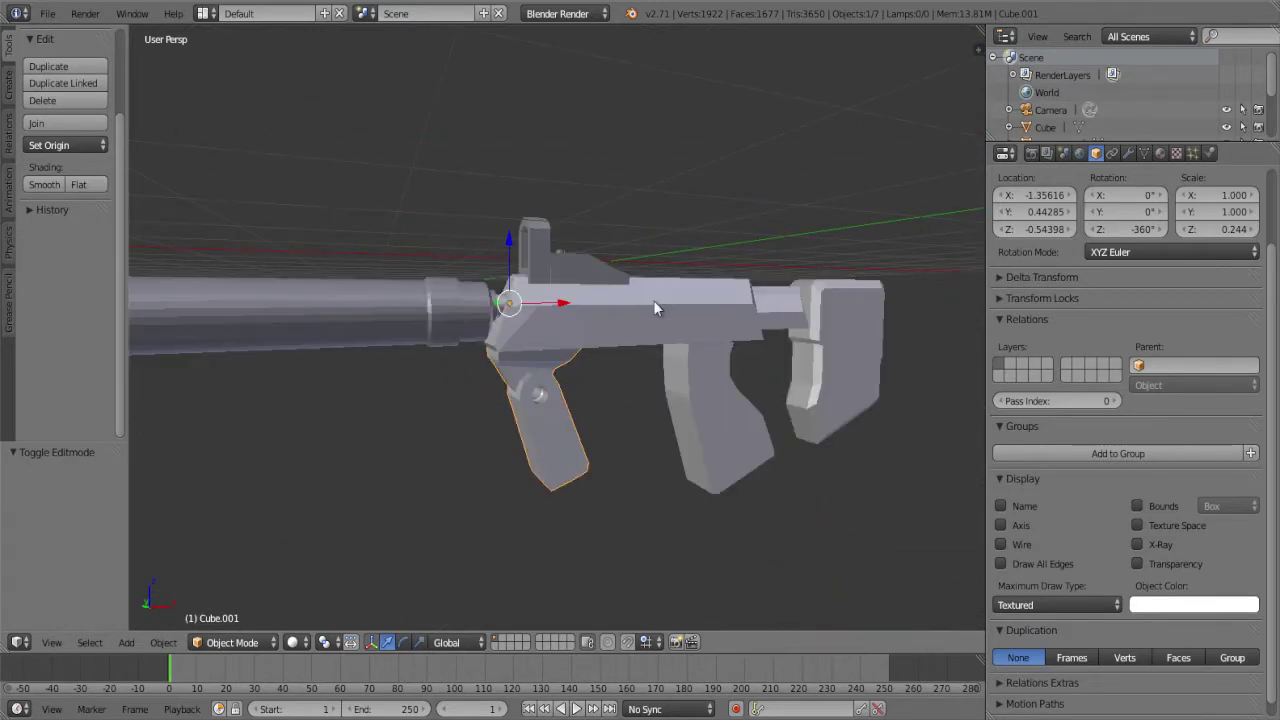
{"action": "mouse_move", "coordinate": [653, 300]}
{"action": "middle_mouse_down"}
{"action": "mouse_move", "coordinate": [604, 346]}
{"action": "mouse_move", "coordinate": [449, 297]}
{"action": "middle_mouse_up"}
{"action": "key", "text": "g"}
{"action": "left_click", "coordinate": [559, 370]}
{"action": "key", "text": "g"}
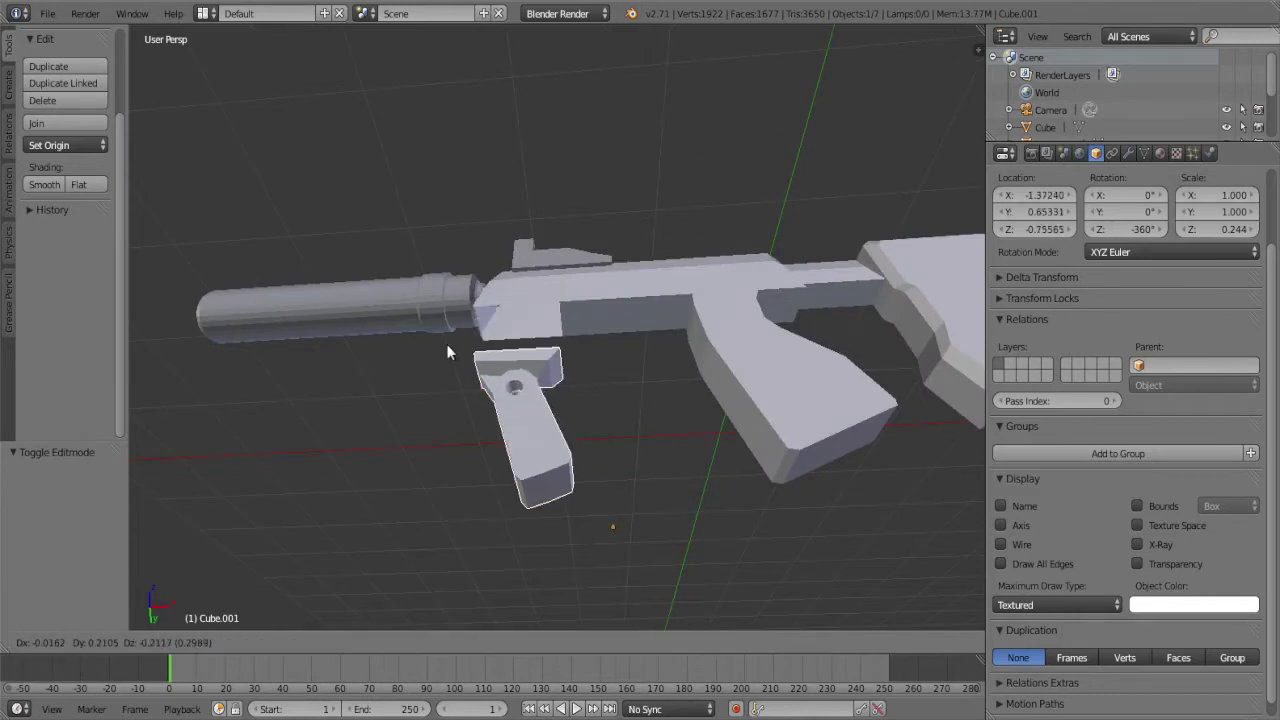
{"action": "left_click", "coordinate": [441, 361]}
{"action": "scroll", "coordinate": [441, 361], "scroll_direction": "up", "scroll_amount": 5}
{"action": "key", "text": "g"}
{"action": "key", "text": "y"}
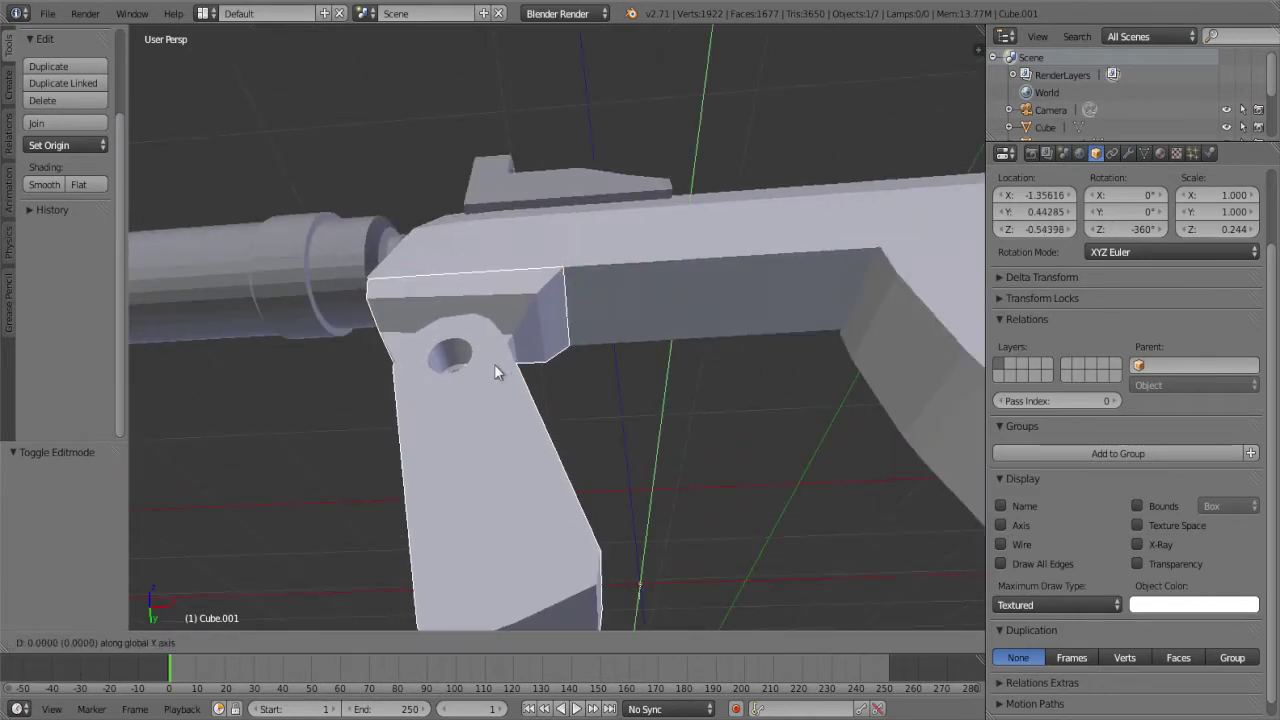
{"action": "right_click", "coordinate": [494, 380]}
Select the gun body and return to Front Ortho over the blueprint
{"action": "middle_click_drag", "start_coordinate": [494, 395], "coordinate": [492, 436]}
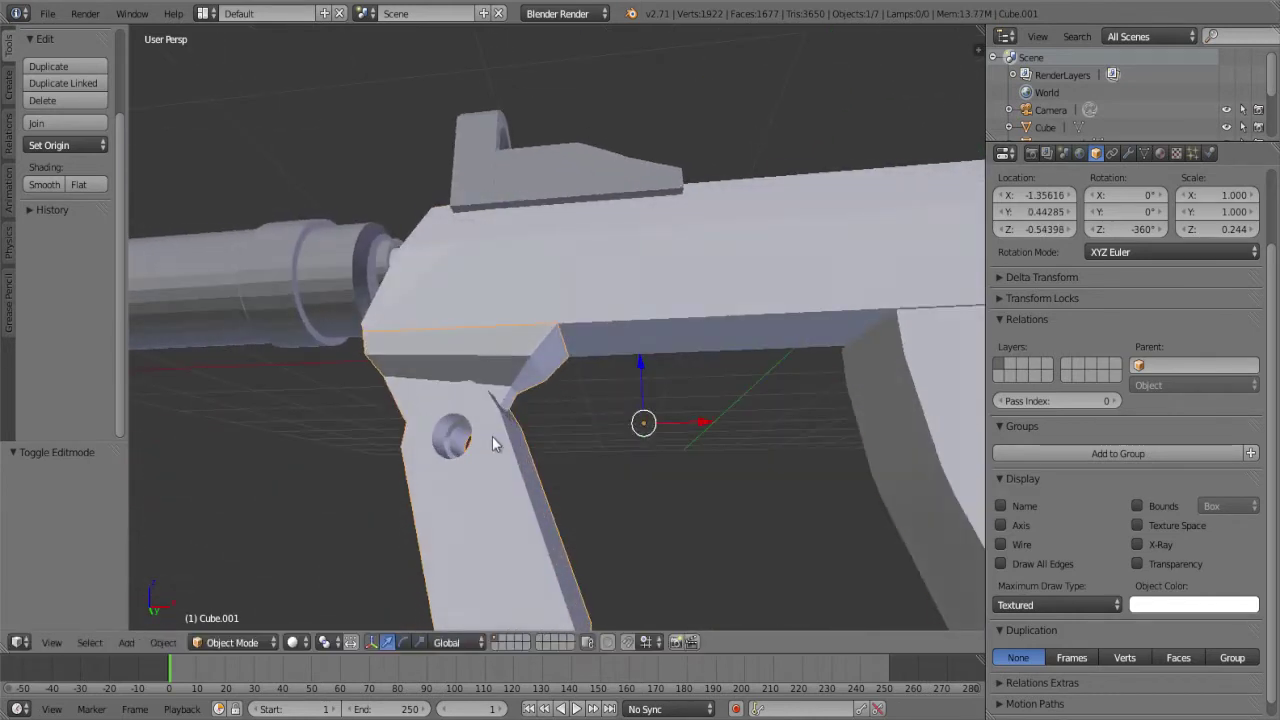
{"action": "right_click", "coordinate": [701, 330]}
{"action": "scroll", "coordinate": [701, 330], "scroll_direction": "down", "scroll_amount": 3}
{"action": "scroll", "coordinate": [701, 330], "scroll_direction": "down", "scroll_amount": 3}
{"action": "middle_click_drag", "start_coordinate": [701, 330], "coordinate": [698, 457]}
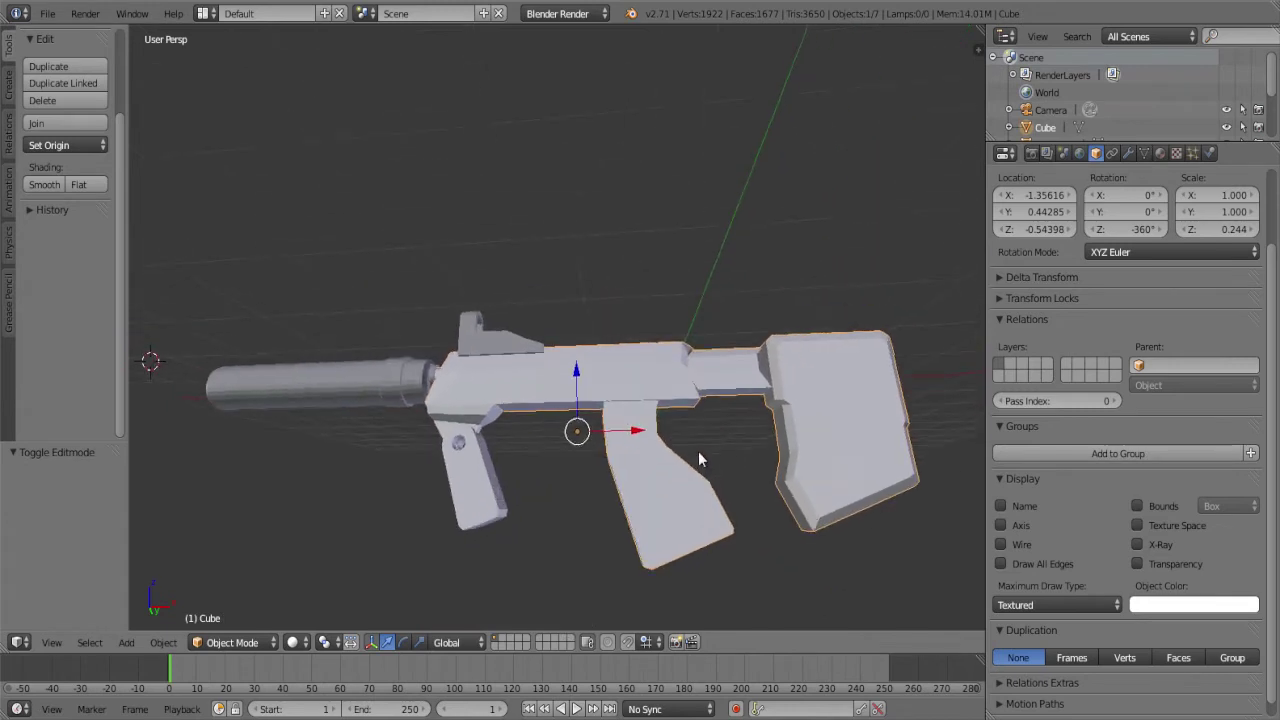
{"action": "key", "text": "KP_1"}
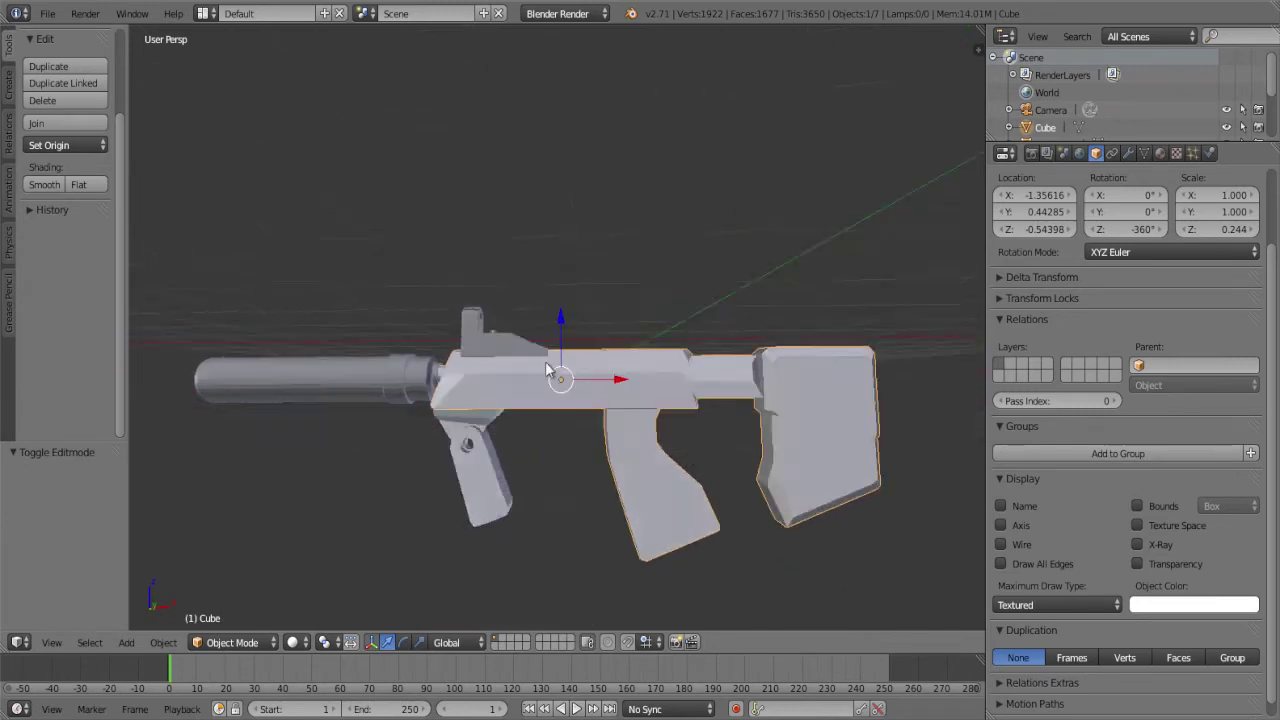
{"action": "key", "text": "KP_5"}
Enter Edit Mode on the gun body and pick a pistol grip vertex in wireframe
{"action": "scroll", "coordinate": [548, 374], "scroll_direction": "up", "scroll_amount": 2}
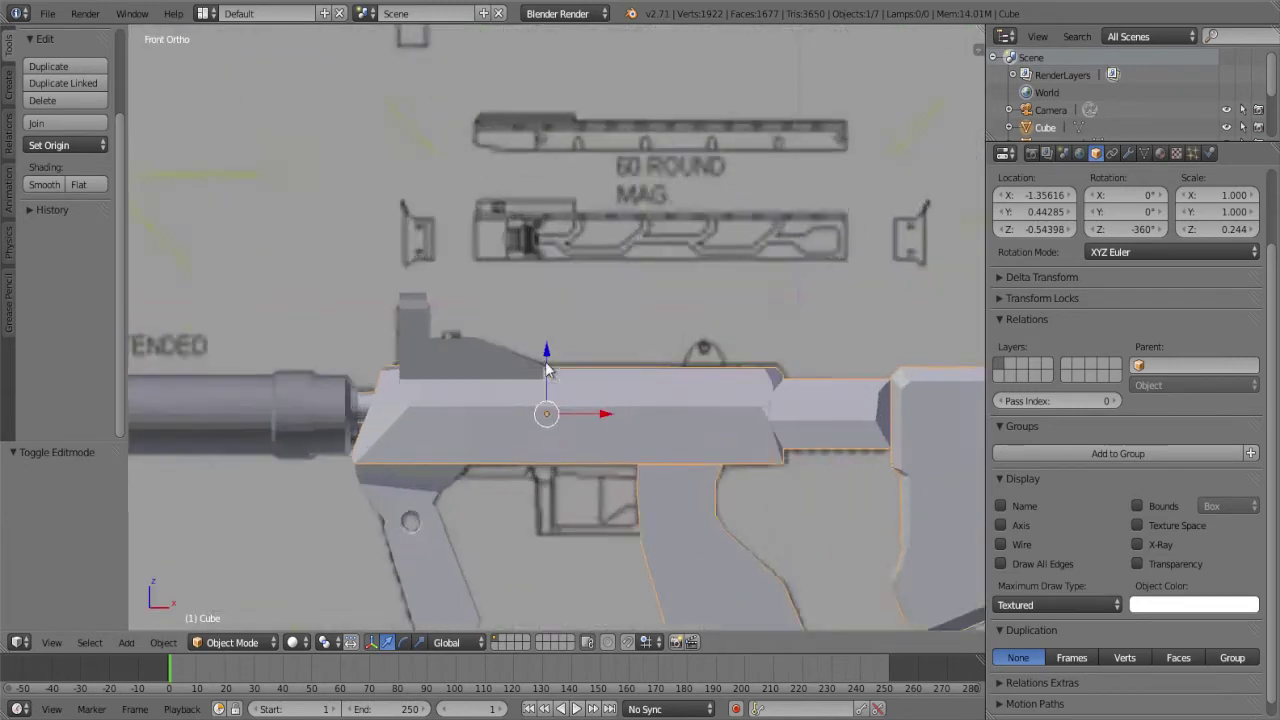
{"action": "scroll", "coordinate": [548, 374], "scroll_direction": "up", "scroll_amount": 3}
{"action": "middle_click_drag", "start_coordinate": [576, 253], "coordinate": [533, 105], "text": "shift"}
{"action": "scroll", "coordinate": [533, 105], "scroll_direction": "up", "scroll_amount": 3}
{"action": "scroll", "coordinate": [885, 383], "scroll_direction": "down", "scroll_amount": 2}
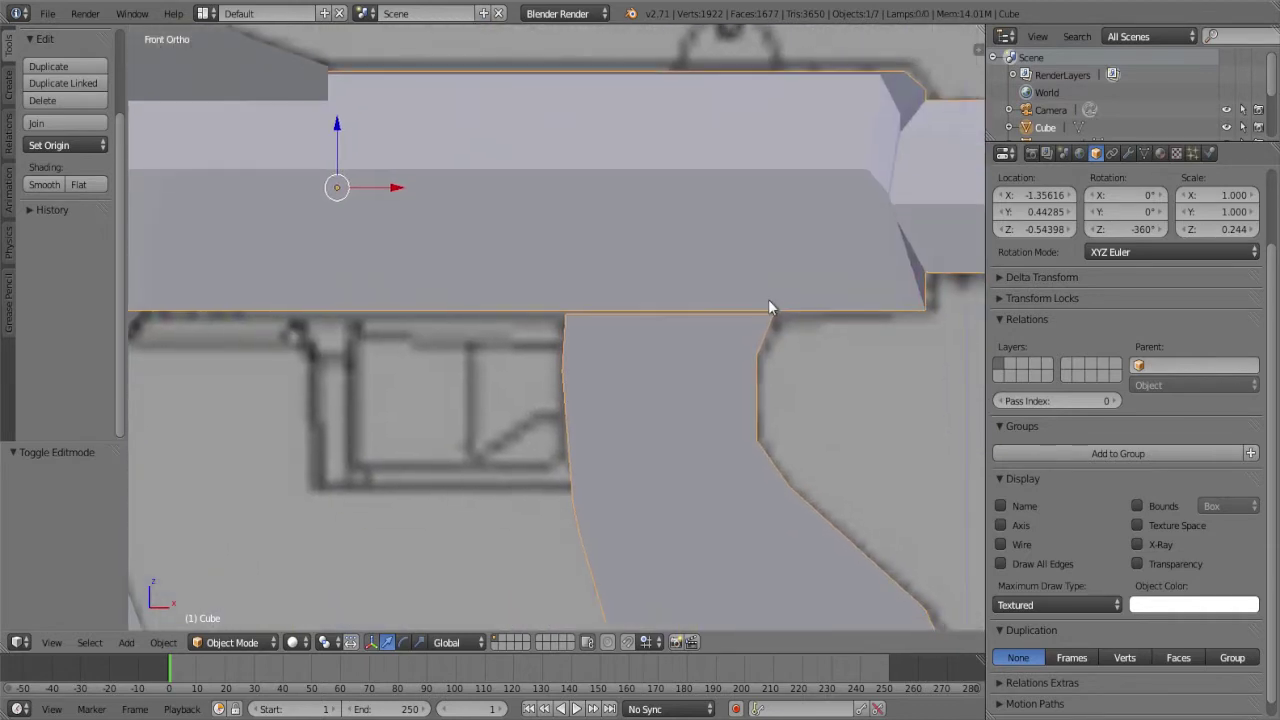
{"action": "key", "text": "Tab"}
{"action": "right_click", "coordinate": [564, 318]}
{"action": "key", "text": "z"}
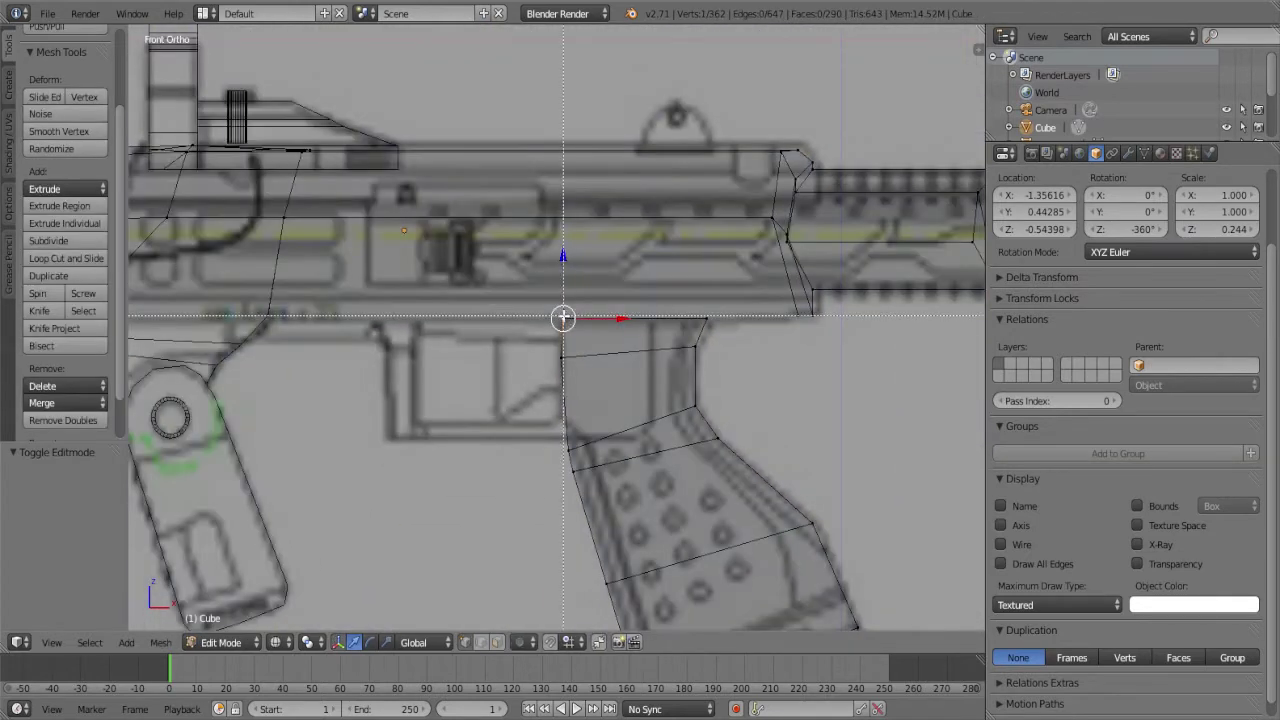
Select the whole pistol grip, separate it, and reselect the gun body in Object Mode
{"action": "key", "text": "ctrl+l"}
{"action": "scroll", "coordinate": [956, 463], "scroll_direction": "down", "scroll_amount": 3}
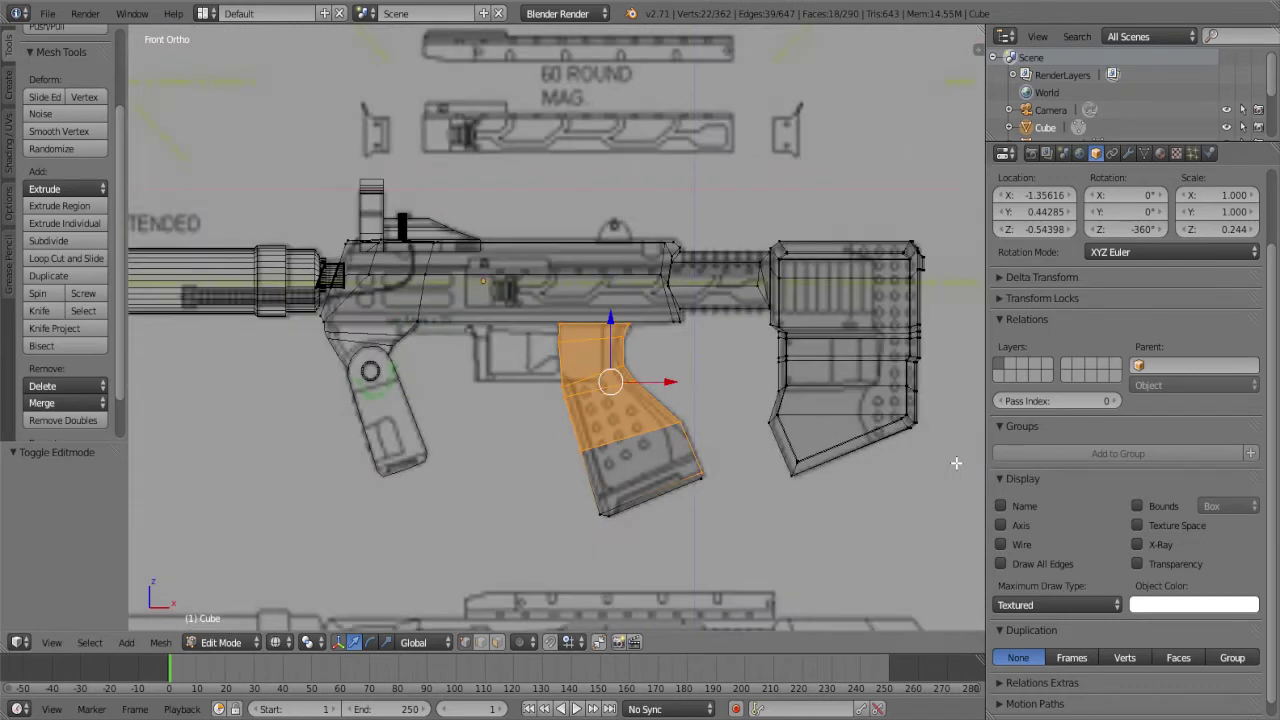
{"action": "key", "text": "l"}
{"action": "scroll", "coordinate": [713, 581], "scroll_direction": "up", "scroll_amount": 2}
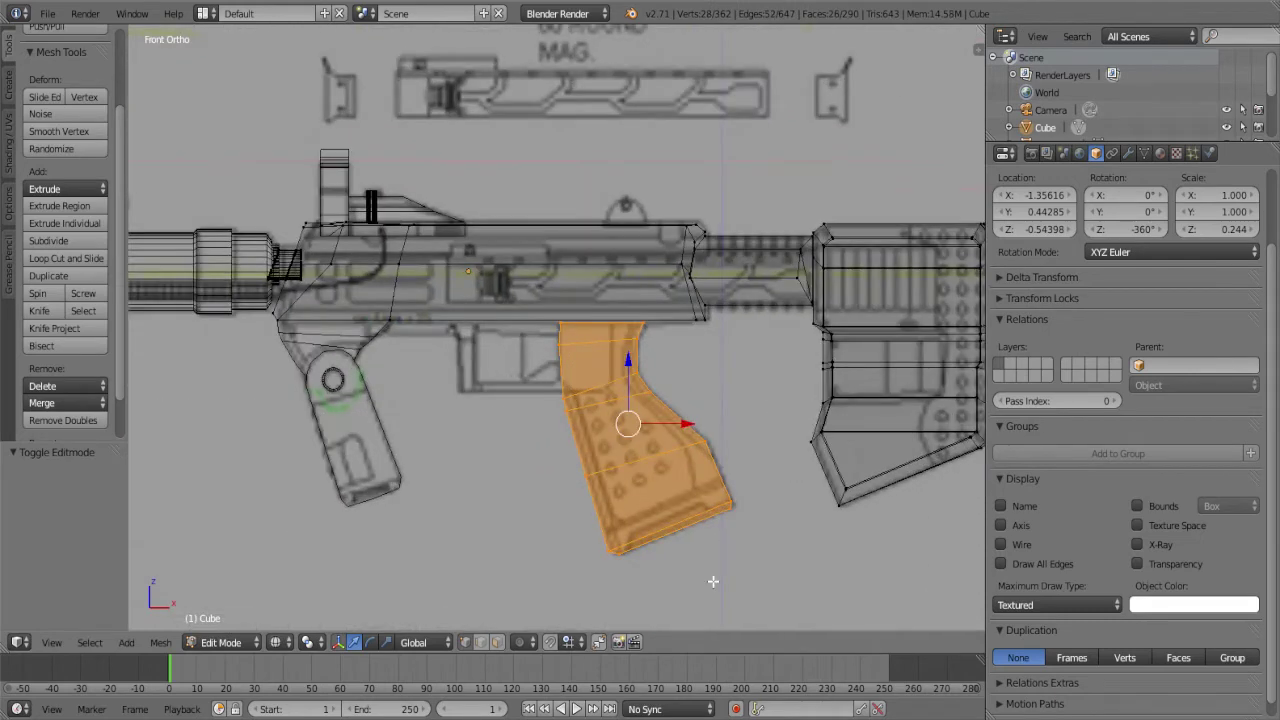
{"action": "key", "text": "p"}
{"action": "left_click", "coordinate": [676, 577]}
{"action": "key", "text": "Tab"}
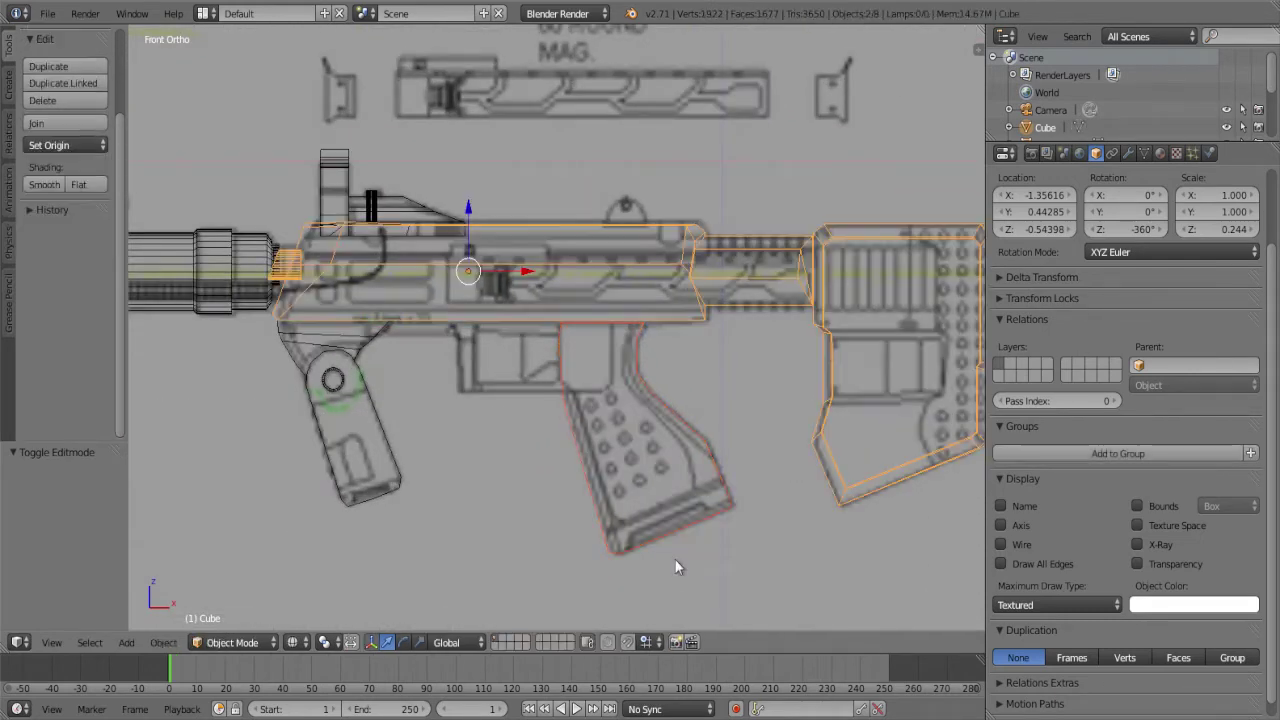
{"action": "right_click", "coordinate": [737, 273]}
In Edit Mode, box-select the stock's vertices at the rear of the gun
{"action": "key", "text": "Tab"}
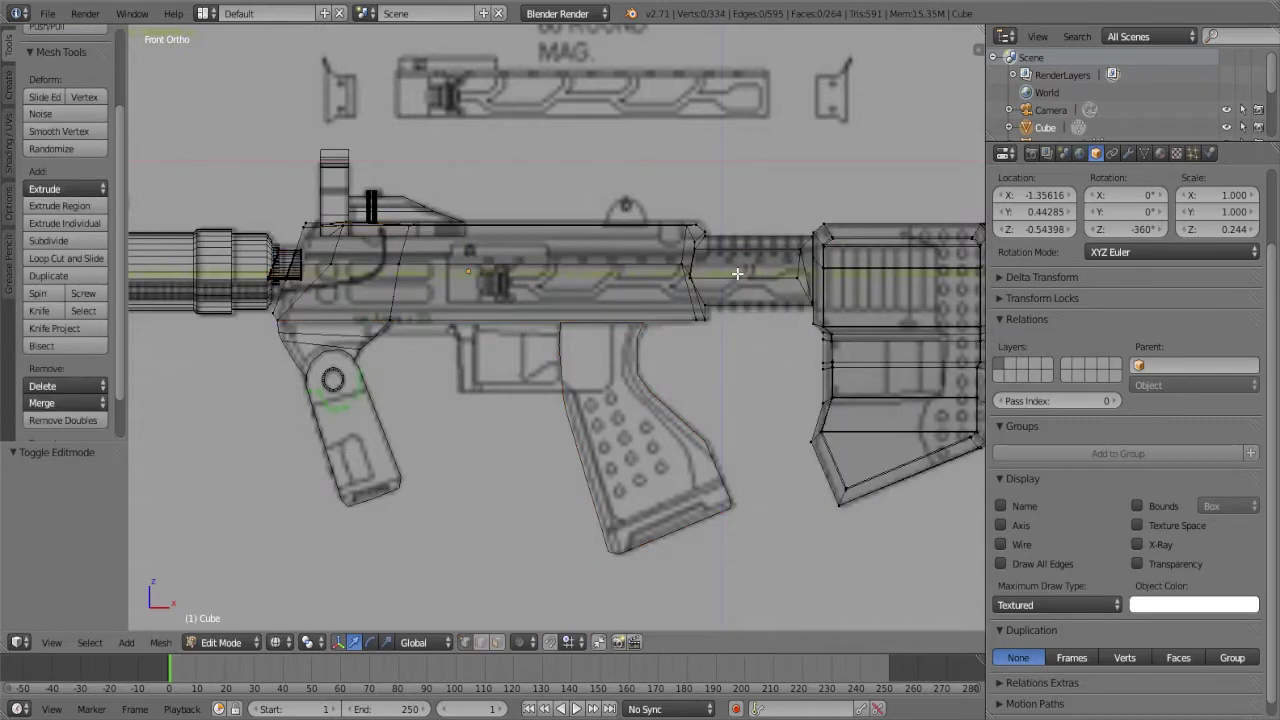
{"action": "scroll", "coordinate": [700, 303], "scroll_direction": "up", "scroll_amount": 3}
{"action": "scroll", "coordinate": [384, 251], "scroll_direction": "up", "scroll_amount": 2}
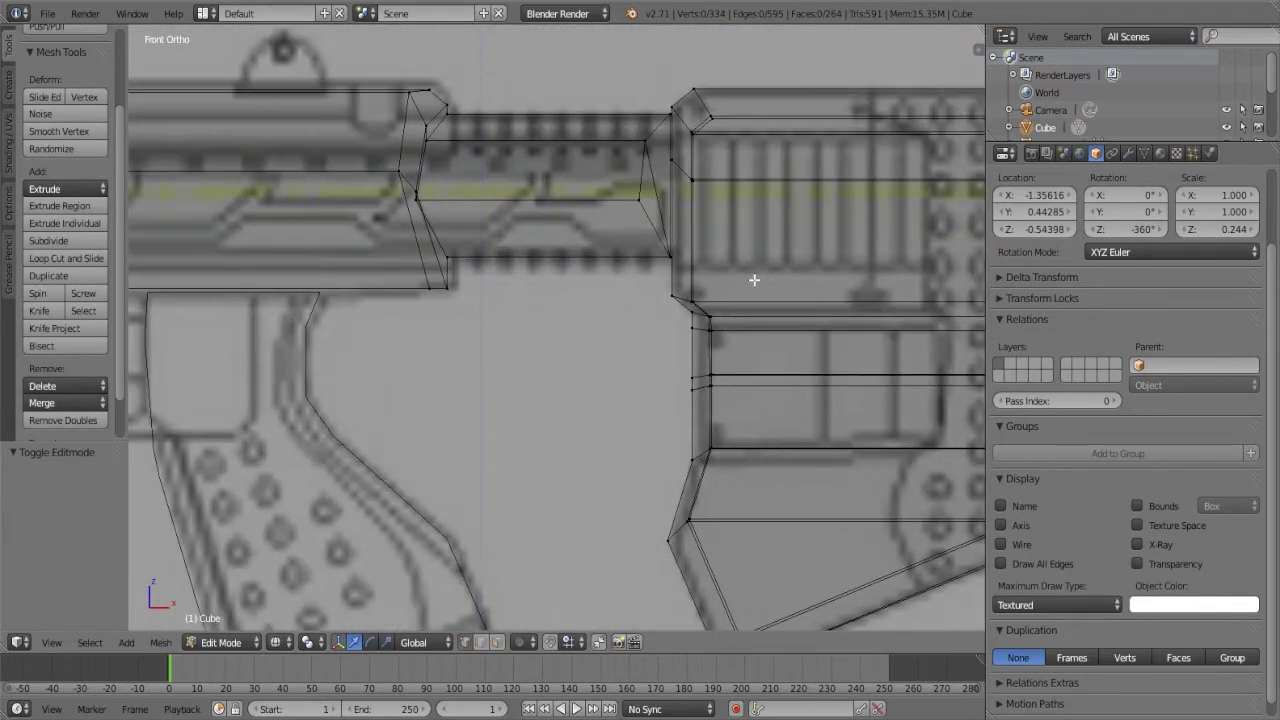
{"action": "key", "text": "b"}
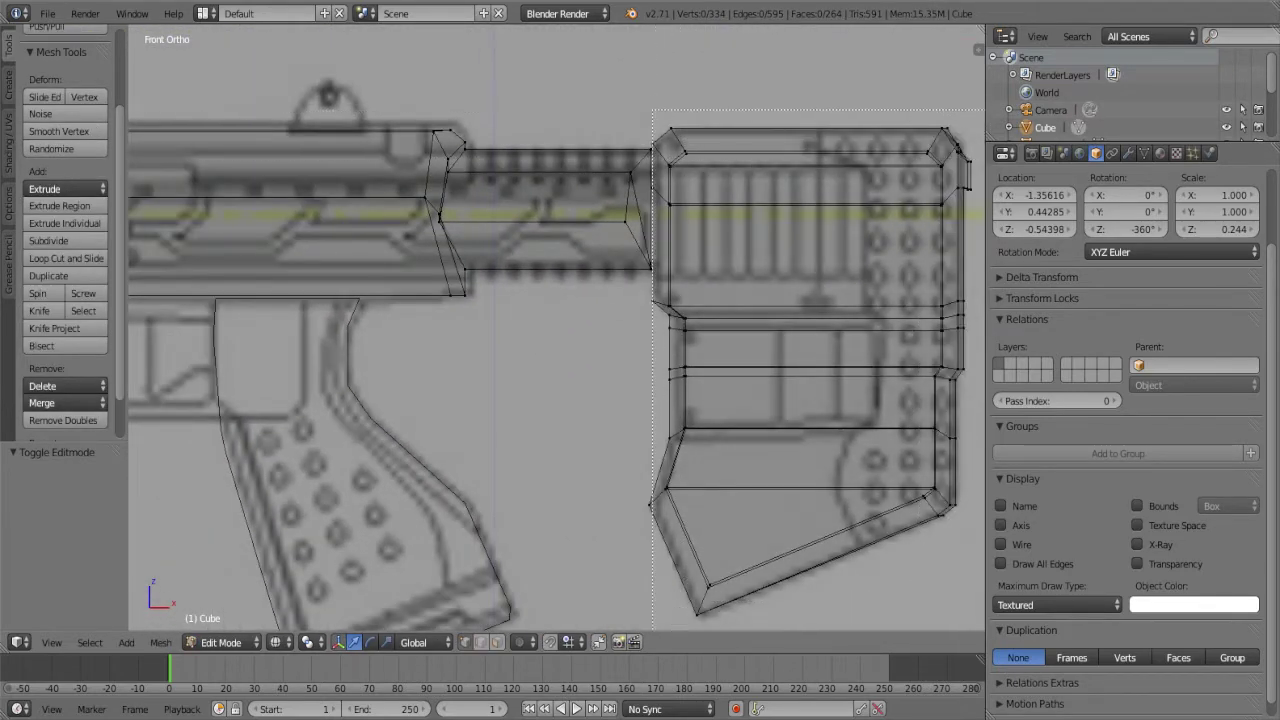
{"action": "left_click_drag", "start_coordinate": [652, 110], "coordinate": [940, 489]}
{"action": "scroll", "coordinate": [828, 420], "scroll_direction": "down", "scroll_amount": 2}
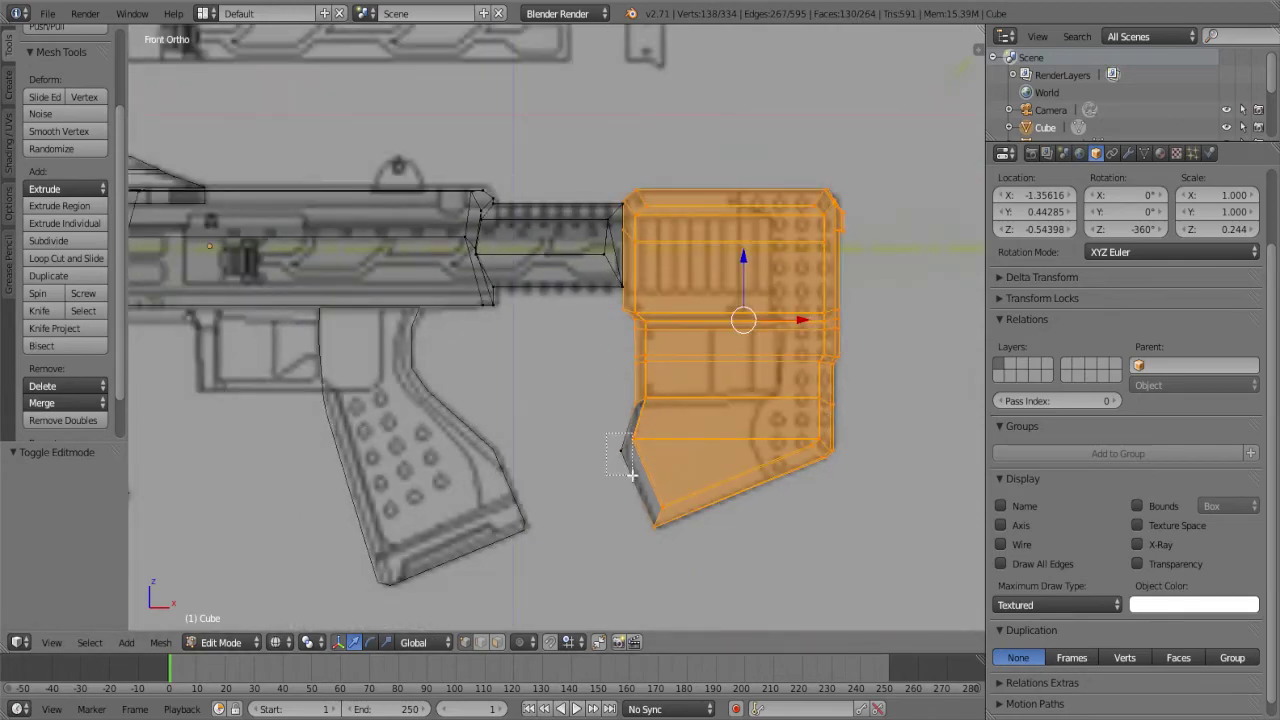
{"action": "left_click_drag", "start_coordinate": [606, 435], "coordinate": [631, 474]}
{"action": "mouse_move", "coordinate": [631, 474]}
{"action": "middle_mouse_down"}
{"action": "mouse_move", "coordinate": [688, 286]}
{"action": "mouse_move", "coordinate": [677, 283]}
{"action": "middle_mouse_up"}
{"action": "key", "text": "KP_1"}
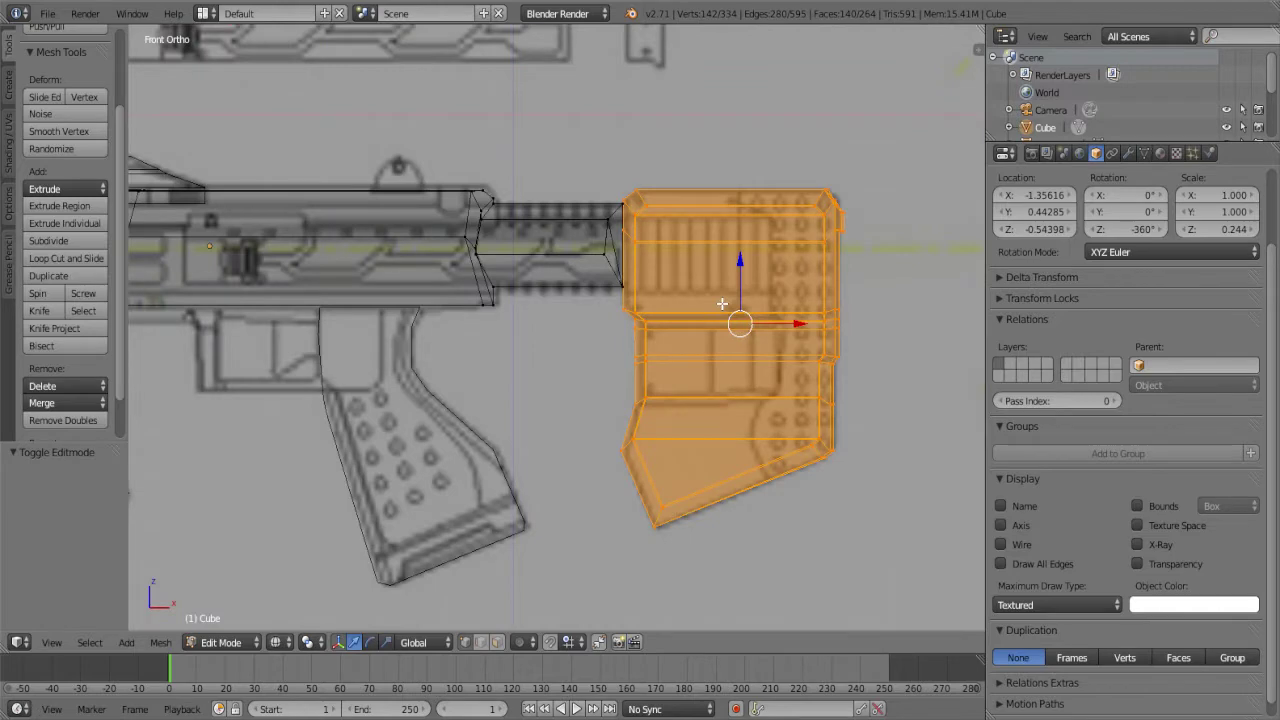
Separate the selected stock into its own object
{"action": "key", "text": "p"}
{"action": "left_click", "coordinate": [722, 303]}
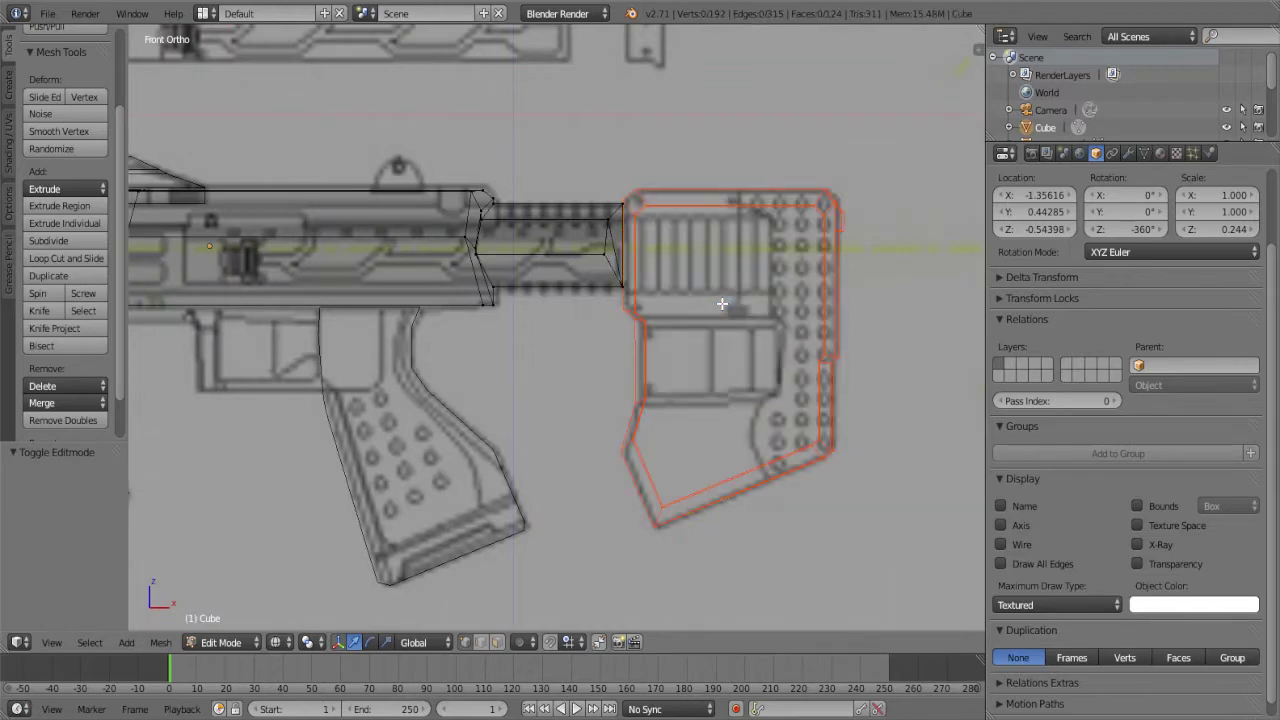
{"action": "scroll", "coordinate": [722, 303], "scroll_direction": "down", "scroll_amount": 2}
{"action": "mouse_move", "coordinate": [722, 303]}
{"action": "middle_mouse_down", "text": "shift"}
{"action": "mouse_move", "coordinate": [695, 410]}
{"action": "mouse_move", "coordinate": [615, 360]}
{"action": "mouse_move", "coordinate": [592, 281]}
{"action": "middle_mouse_up", "text": "shift"}
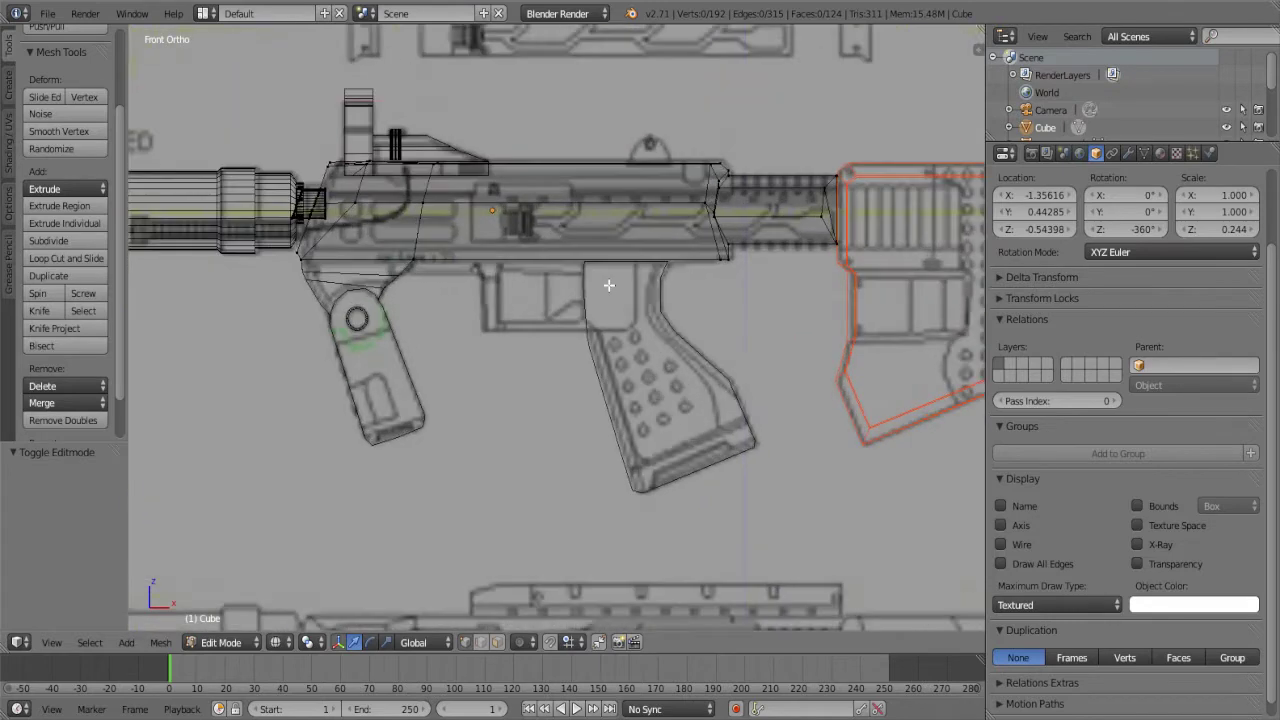
Box-select the lower receiver area and frame the stock region
{"action": "key", "text": "b"}
{"action": "left_click_drag", "start_coordinate": [404, 347], "coordinate": [745, 570]}
{"action": "scroll", "coordinate": [757, 582], "scroll_direction": "up", "scroll_amount": 1}
{"action": "middle_click_drag", "start_coordinate": [671, 491], "coordinate": [456, 526], "text": "shift"}
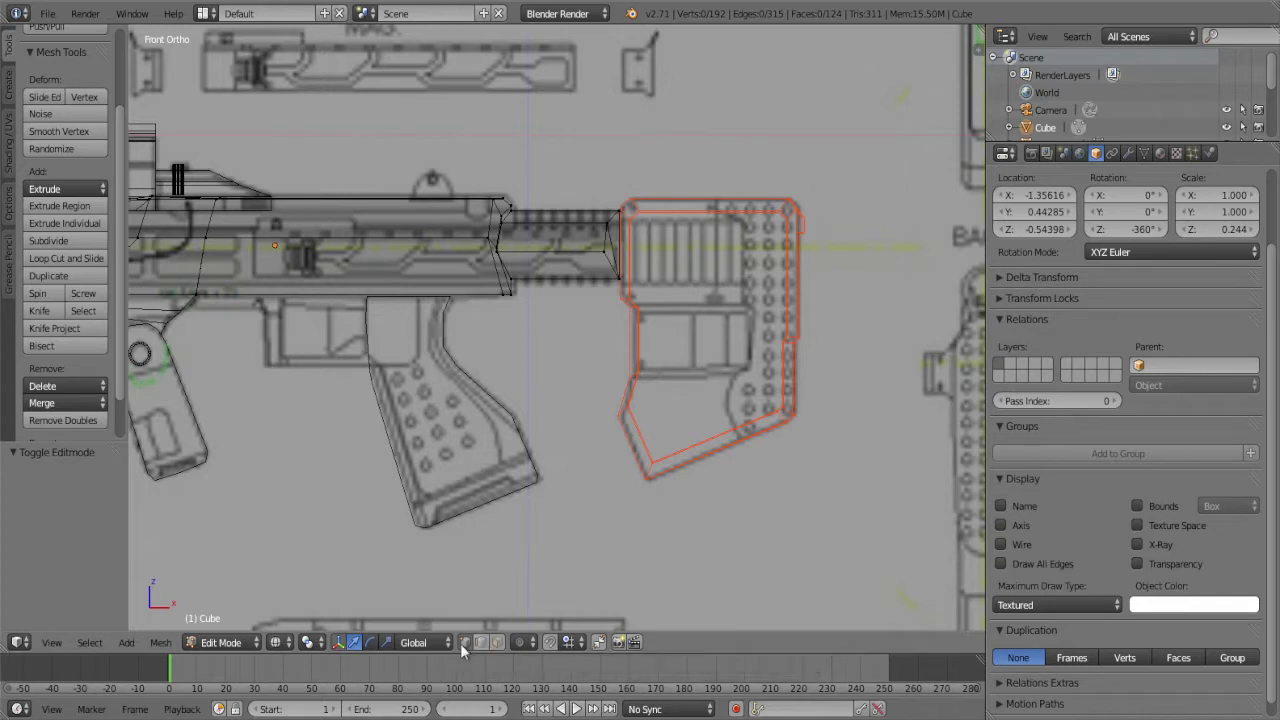
{"action": "scroll", "coordinate": [694, 323], "scroll_direction": "up", "scroll_amount": 2}
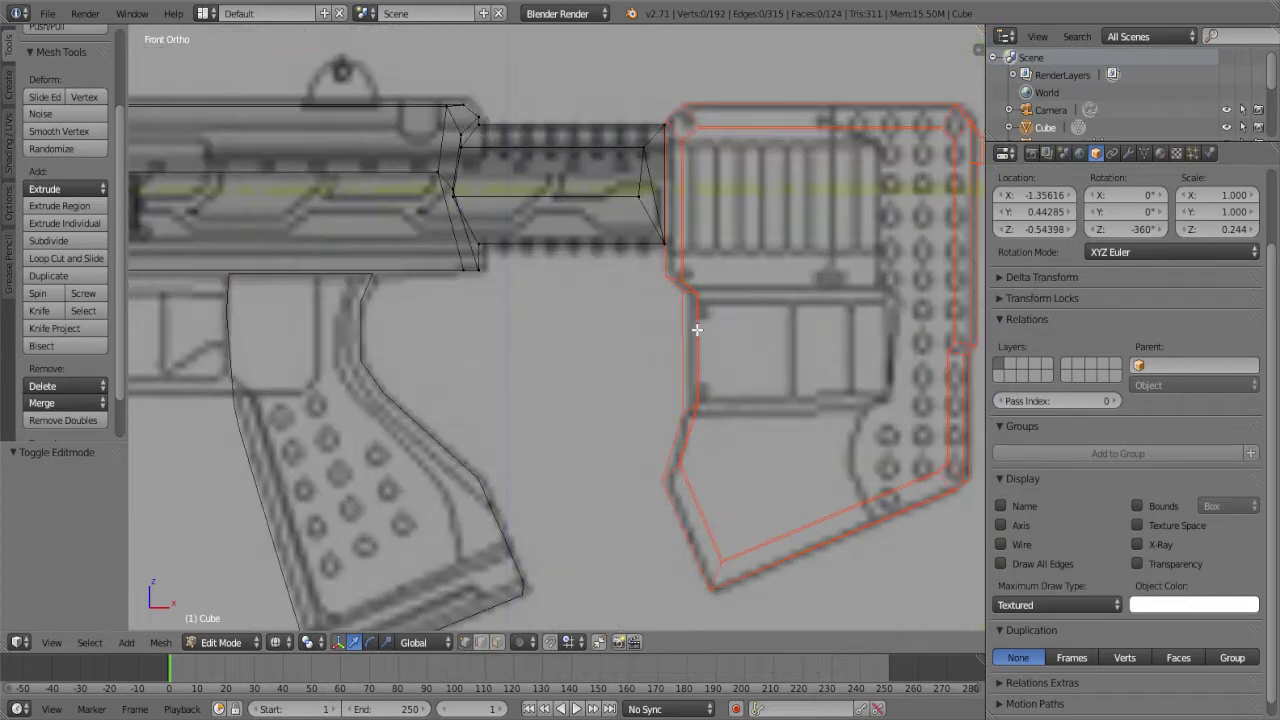
{"action": "scroll", "coordinate": [720, 425], "scroll_direction": "up", "scroll_amount": 1}
Enter Edit Mode on the remaining gun body and box-select the buffer tube section
{"action": "key", "text": "Tab"}
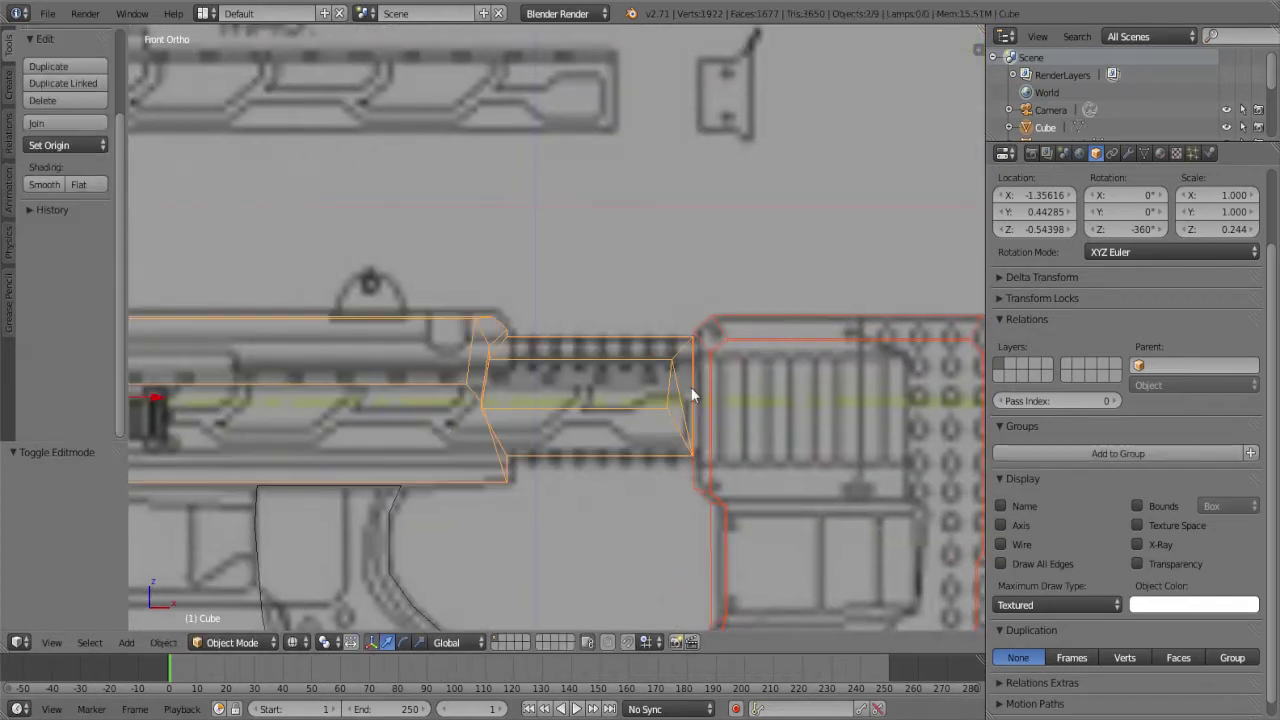
{"action": "right_click", "coordinate": [691, 387]}
{"action": "right_click", "coordinate": [484, 342]}
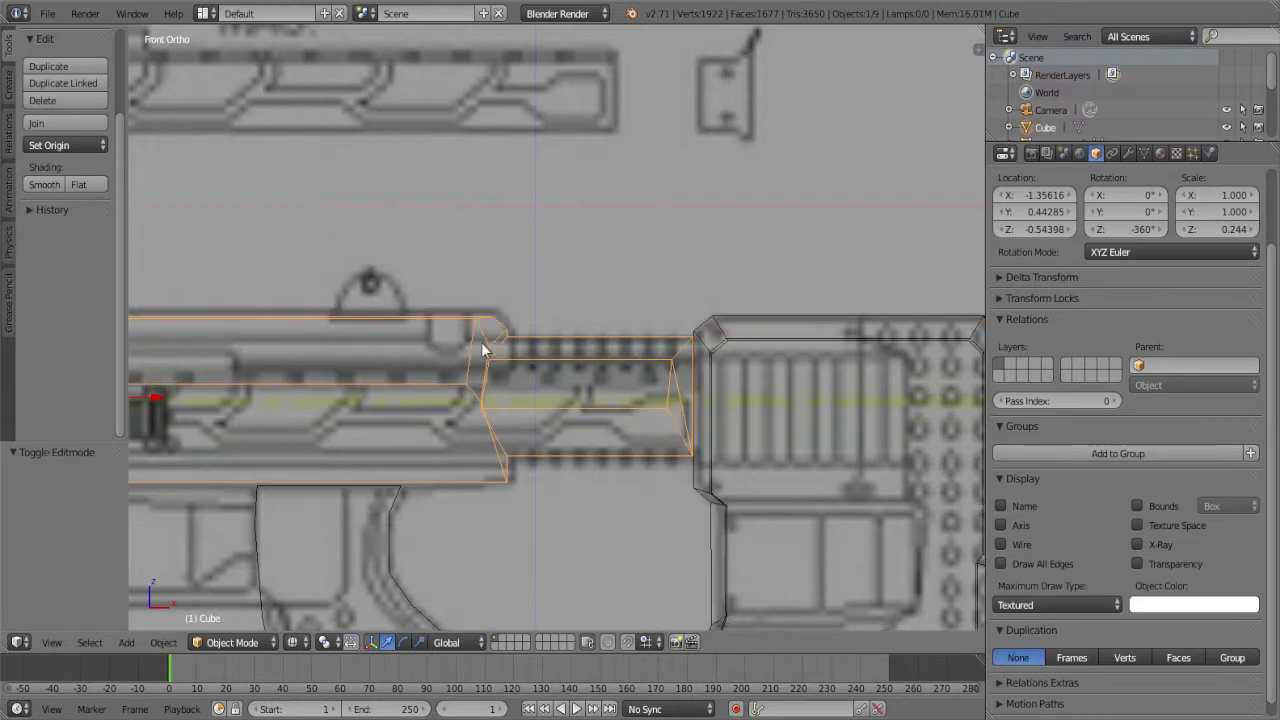
{"action": "key", "text": "Tab"}
{"action": "scroll", "coordinate": [500, 388], "scroll_direction": "up", "scroll_amount": 2}
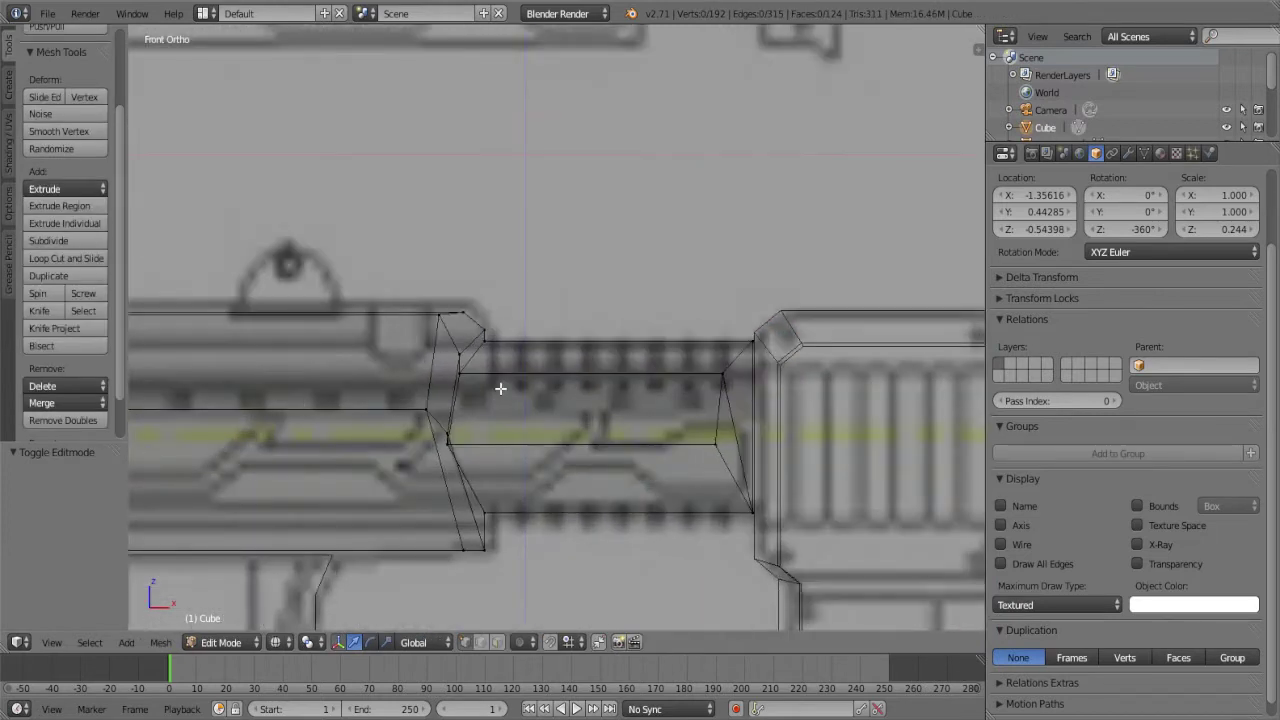
{"action": "key", "text": "b"}
{"action": "left_click_drag", "start_coordinate": [758, 523], "coordinate": [505, 323]}
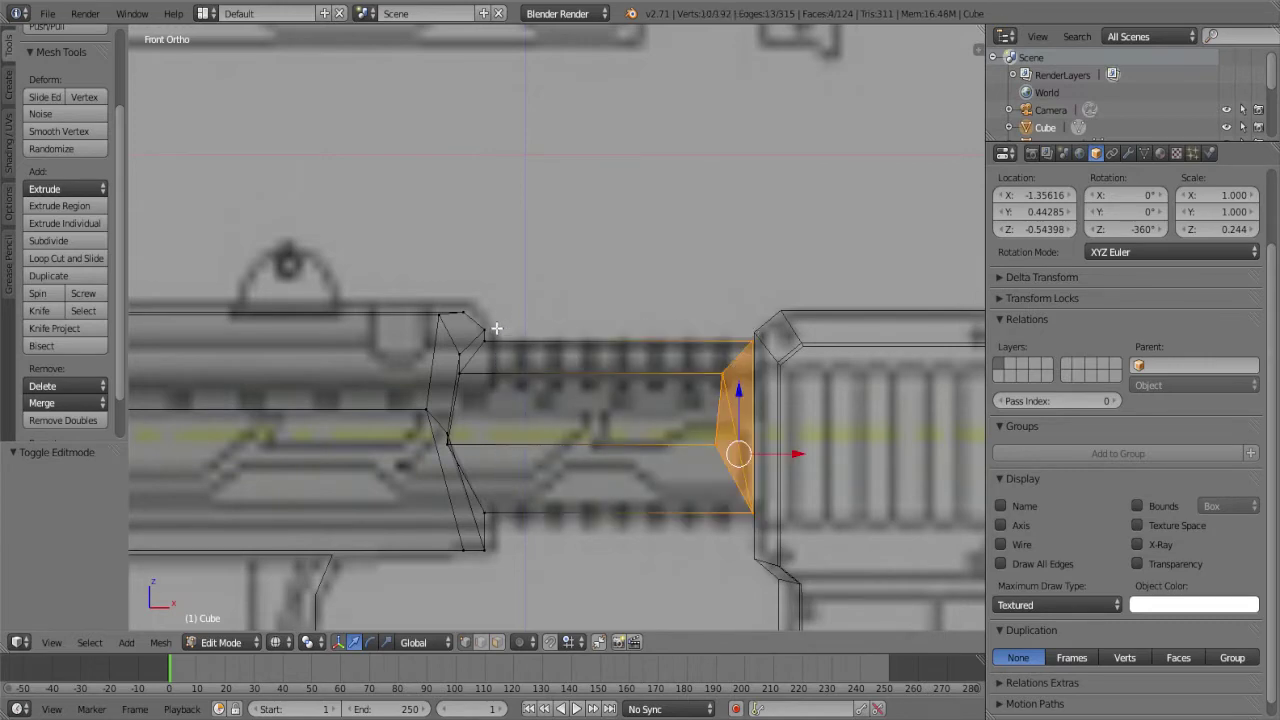
Inspect the buffer tube end closely, toggling between solid and wireframe shading
{"action": "middle_click_drag", "start_coordinate": [505, 323], "coordinate": [478, 396]}
{"action": "key", "text": "z"}
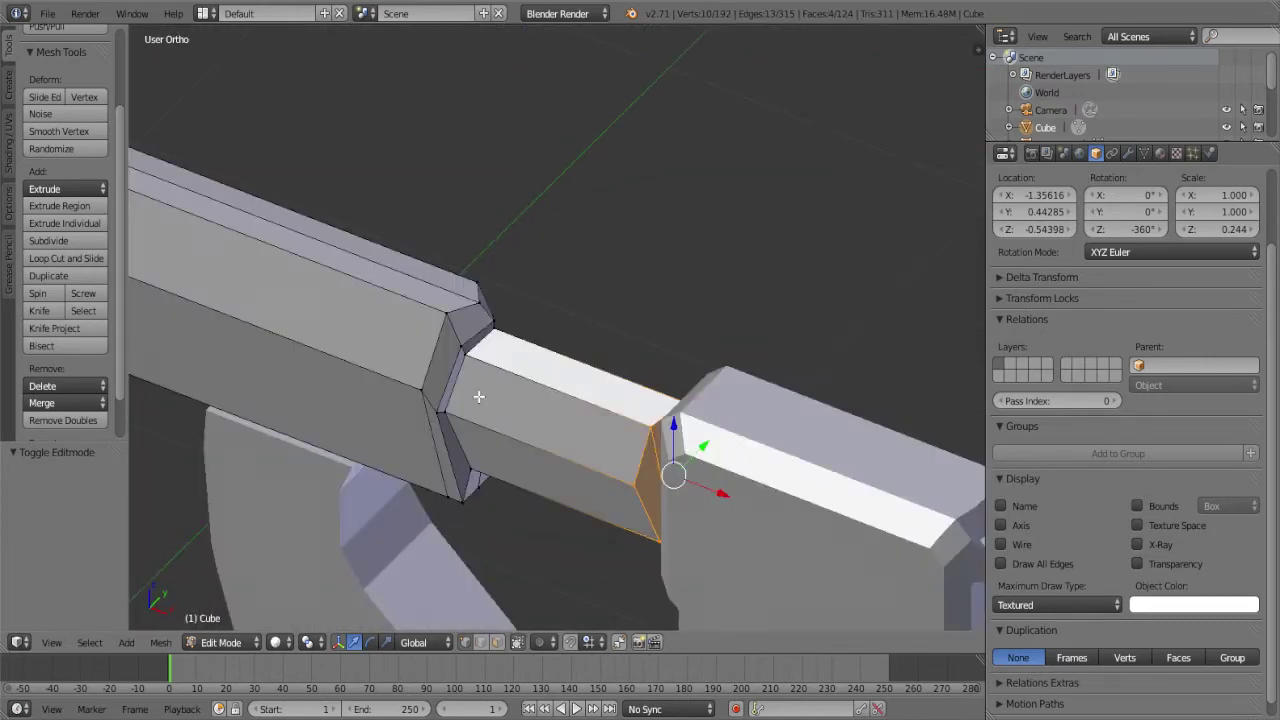
{"action": "key", "text": "KP_5"}
{"action": "key", "text": "z"}
{"action": "scroll", "coordinate": [478, 396], "scroll_direction": "up", "scroll_amount": 5}
{"action": "mouse_move", "coordinate": [471, 394]}
{"action": "middle_mouse_down"}
{"action": "mouse_move", "coordinate": [420, 314]}
{"action": "mouse_move", "coordinate": [443, 249]}
{"action": "mouse_move", "coordinate": [431, 286]}
{"action": "middle_mouse_up"}
{"action": "key", "text": "z"}
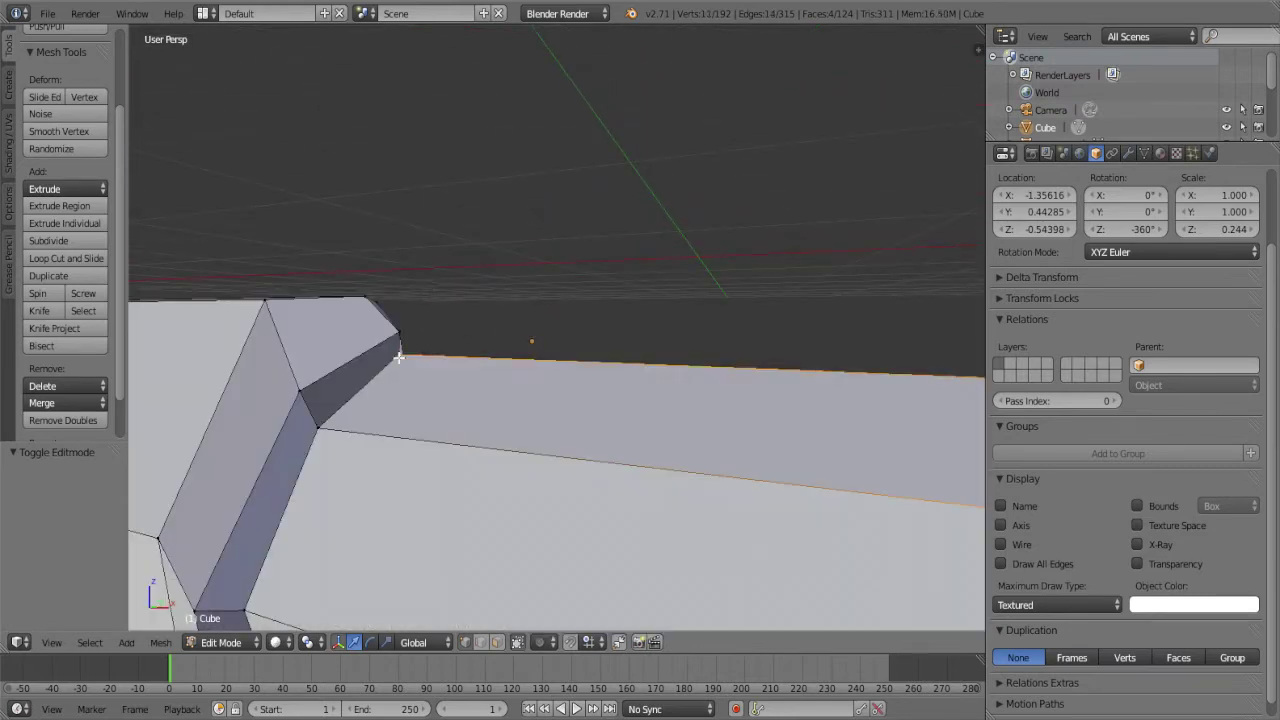
{"action": "right_click", "coordinate": [335, 425], "text": "shift"}
{"action": "middle_click_drag", "start_coordinate": [335, 425], "coordinate": [396, 300]}
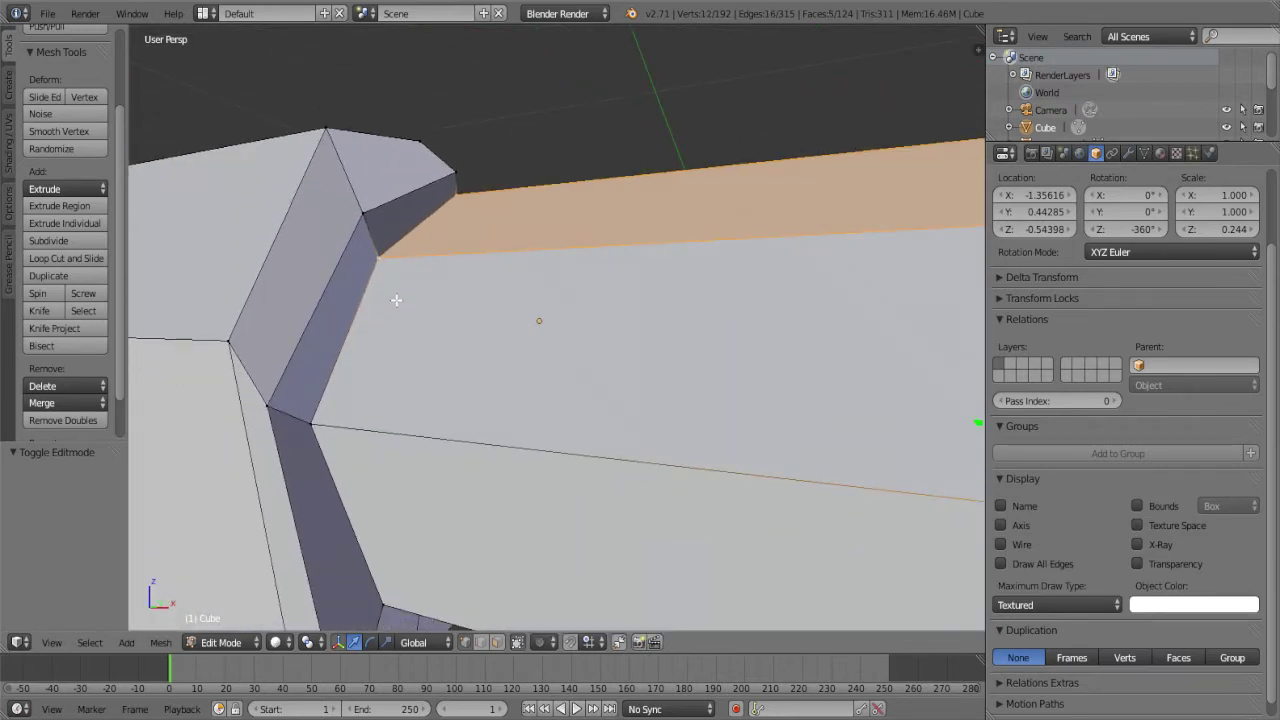
{"action": "right_click", "coordinate": [440, 230], "text": "shift"}
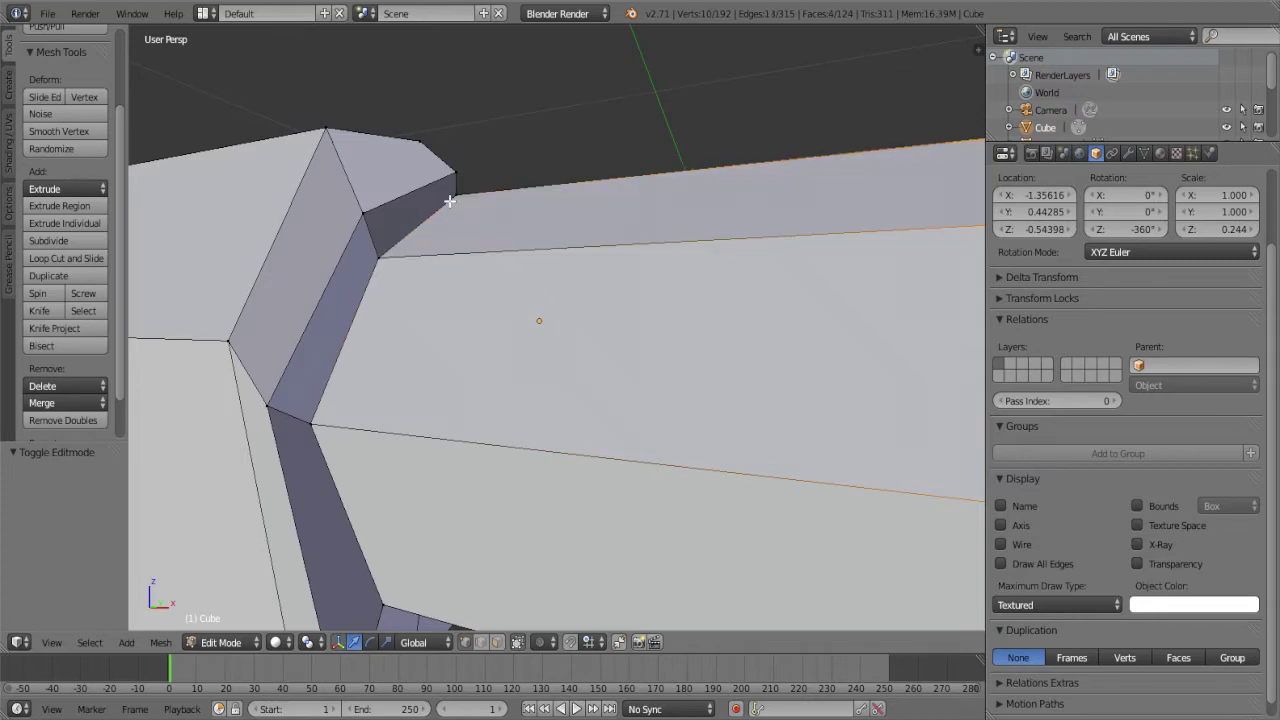
In face select mode, select all the strip faces around the buffer tube
{"action": "left_click", "coordinate": [497, 642]}
{"action": "right_click", "coordinate": [706, 197], "text": "shift"}
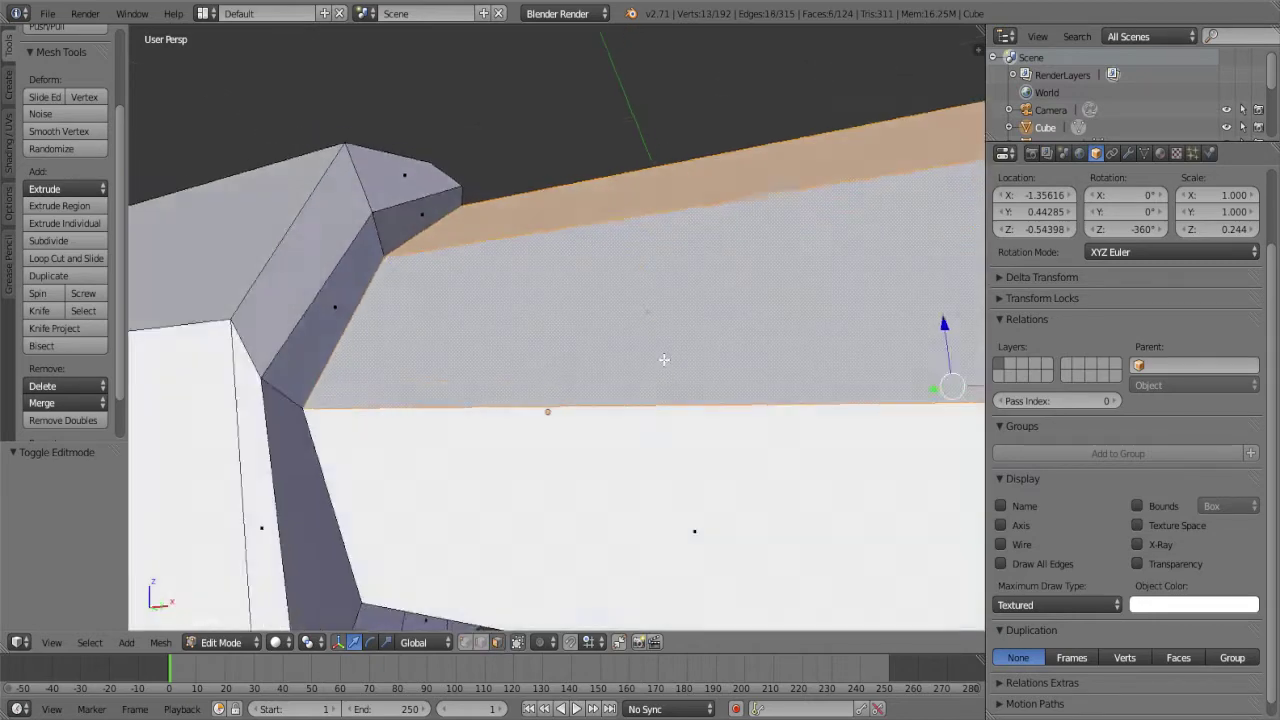
{"action": "mouse_move", "coordinate": [663, 363]}
{"action": "middle_mouse_down"}
{"action": "mouse_move", "coordinate": [557, 477]}
{"action": "mouse_move", "coordinate": [647, 379]}
{"action": "mouse_move", "coordinate": [603, 349]}
{"action": "middle_mouse_up"}
{"action": "right_click", "coordinate": [283, 143], "text": "shift"}
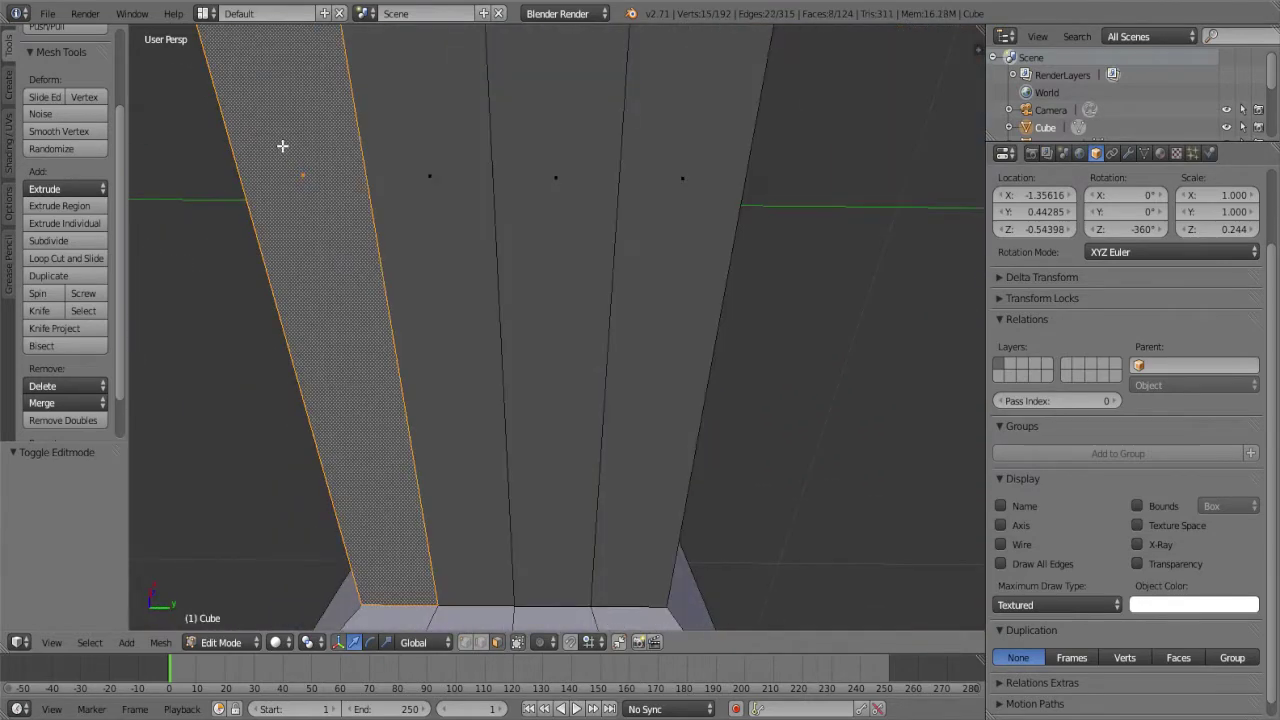
{"action": "right_click", "coordinate": [463, 143], "text": "shift"}
{"action": "right_click", "coordinate": [541, 155], "text": "shift"}
{"action": "right_click", "coordinate": [654, 171], "text": "shift"}
{"action": "middle_click_drag", "start_coordinate": [654, 171], "coordinate": [491, 266]}
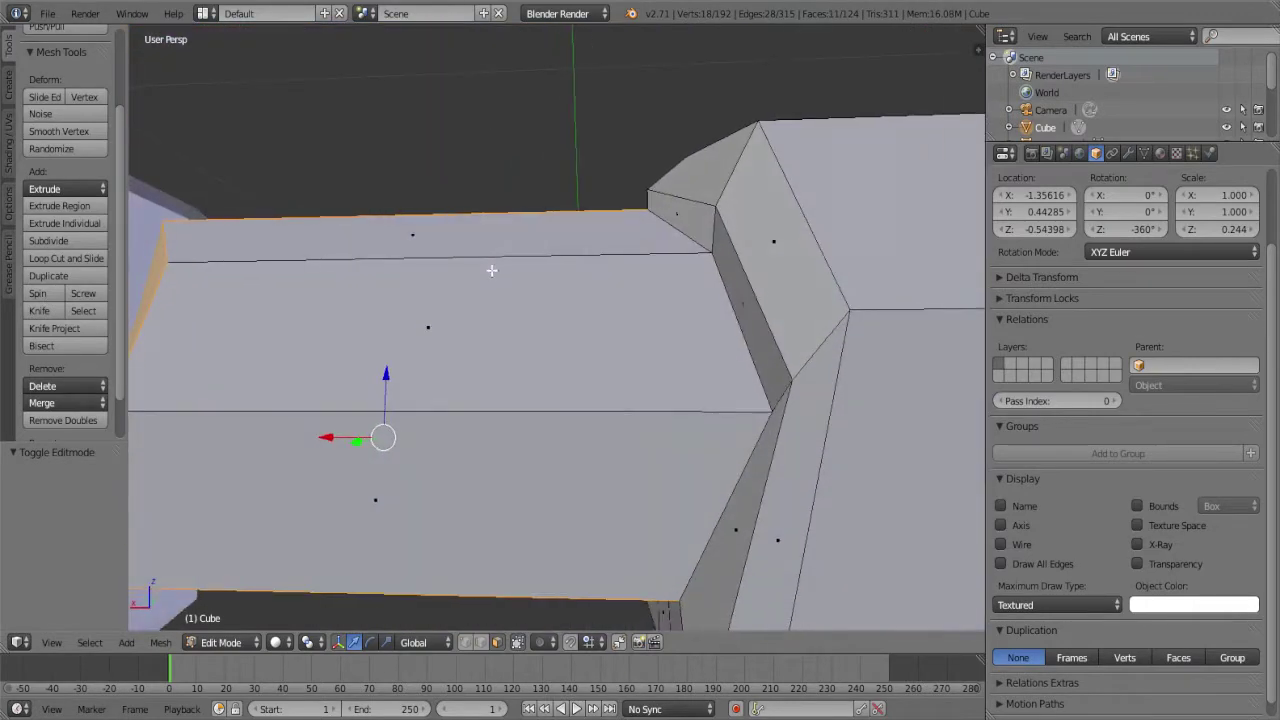
{"action": "right_click", "coordinate": [363, 486], "text": "shift"}
{"action": "right_click", "coordinate": [378, 381], "text": "shift"}
{"action": "right_click", "coordinate": [420, 237], "text": "shift"}
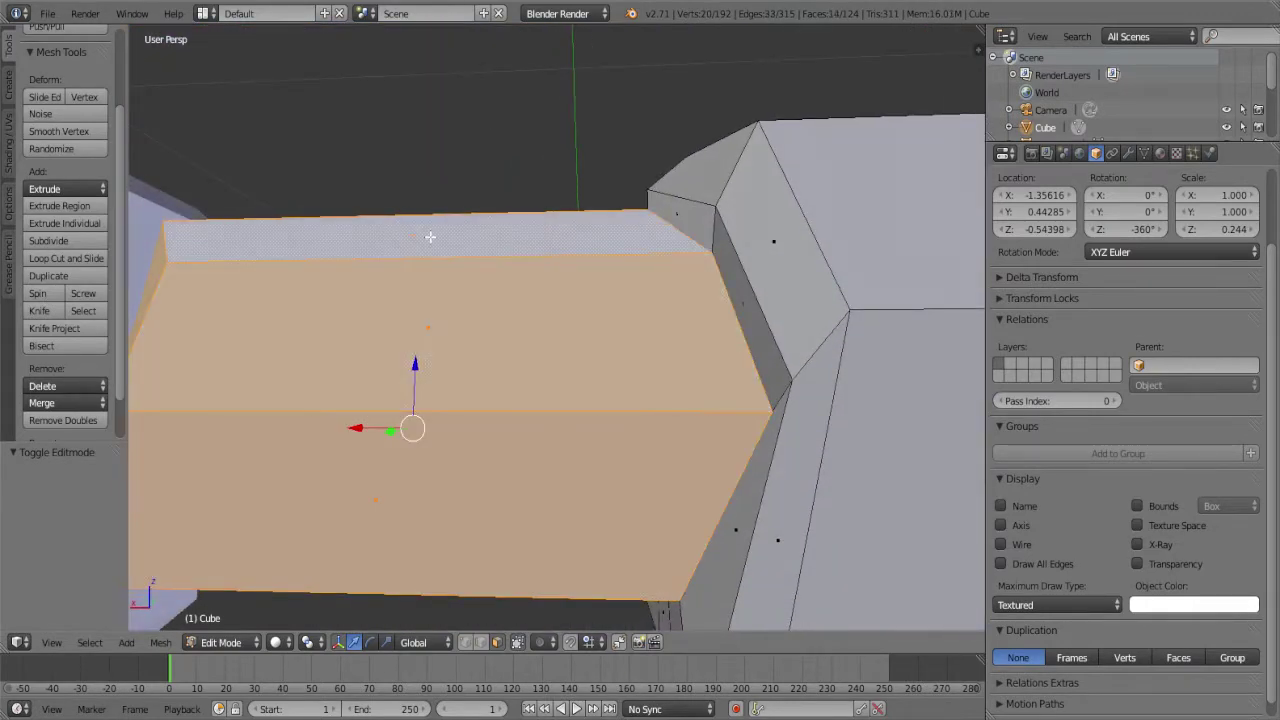
{"action": "key", "text": "z"}
{"action": "mouse_move", "coordinate": [700, 308]}
{"action": "middle_mouse_down"}
{"action": "mouse_move", "coordinate": [789, 416]}
{"action": "mouse_move", "coordinate": [786, 434]}
{"action": "mouse_move", "coordinate": [783, 406]}
{"action": "middle_mouse_up"}
Move the selected tube faces and return to solid display
{"action": "key", "text": "g"}
{"action": "left_click", "coordinate": [645, 351]}
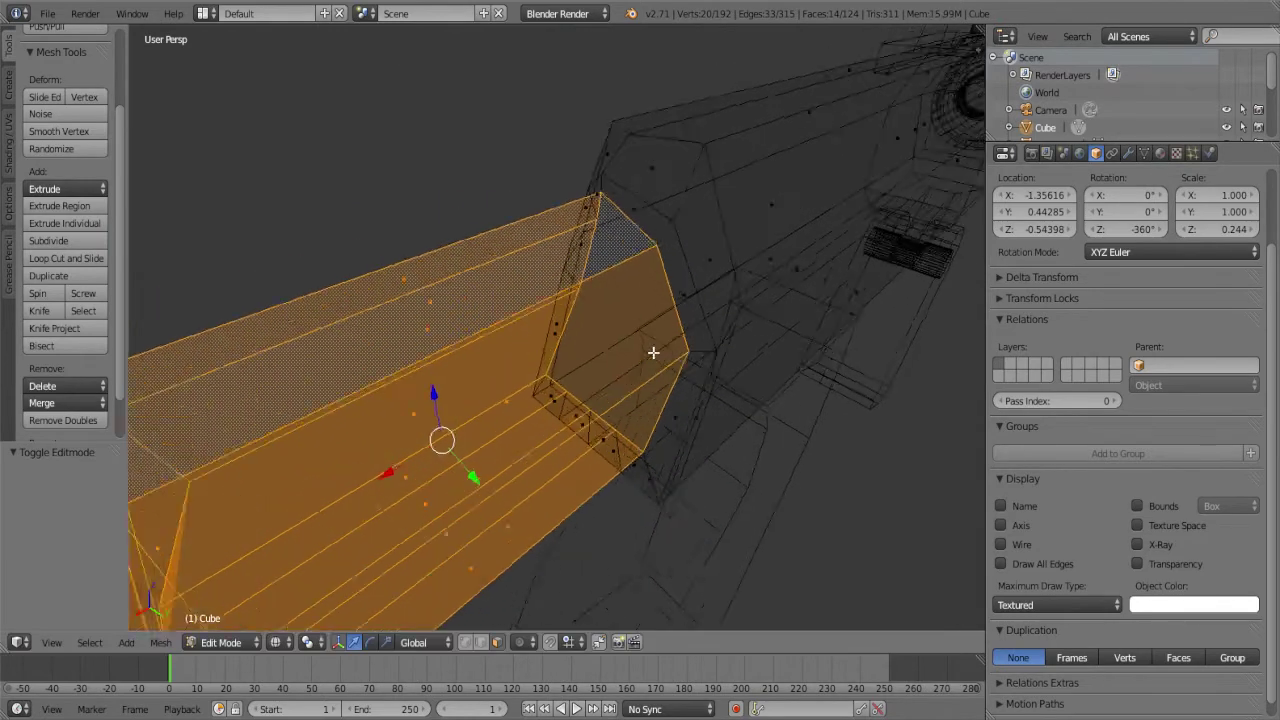
{"action": "mouse_move", "coordinate": [654, 349]}
{"action": "middle_mouse_down"}
{"action": "mouse_move", "coordinate": [663, 343]}
{"action": "mouse_move", "coordinate": [685, 421]}
{"action": "mouse_move", "coordinate": [791, 346]}
{"action": "mouse_move", "coordinate": [815, 308]}
{"action": "middle_mouse_up"}
{"action": "key", "text": "z"}
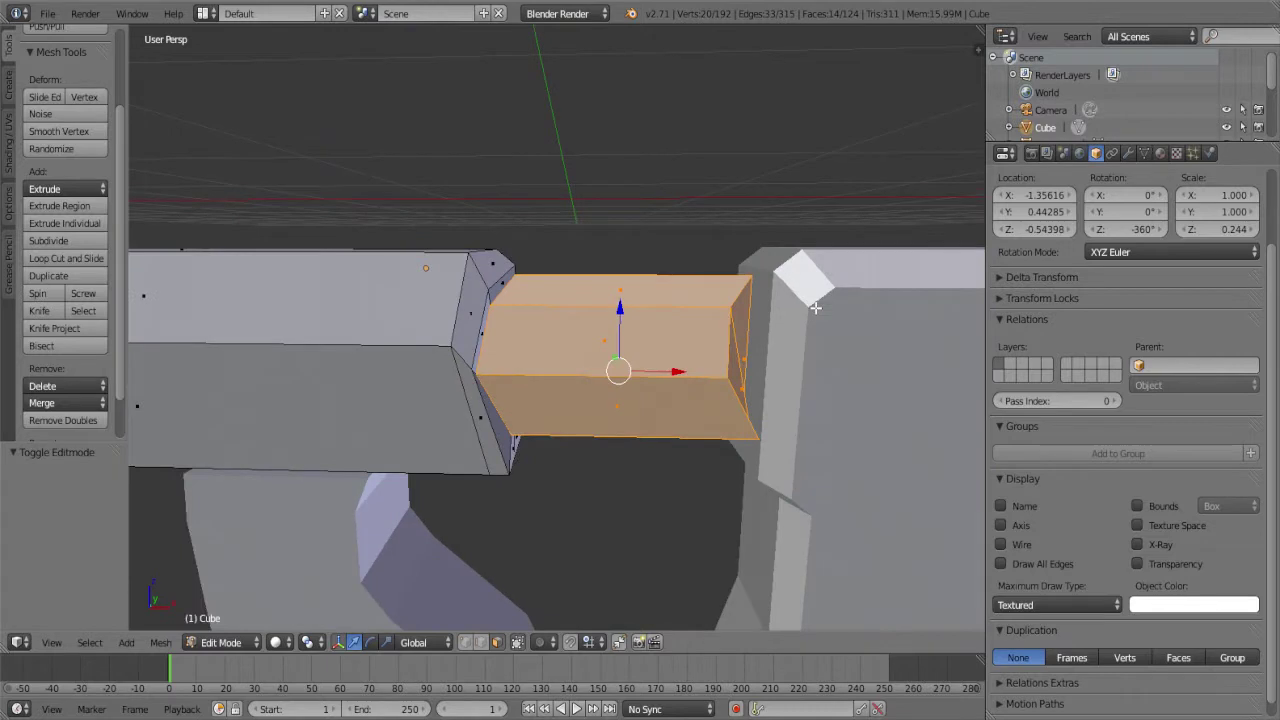
Separate the selected tube faces into their own object and select it in Object Mode
{"action": "key", "text": "p"}
{"action": "left_click", "coordinate": [743, 346]}
{"action": "middle_click_drag", "start_coordinate": [743, 346], "coordinate": [746, 347]}
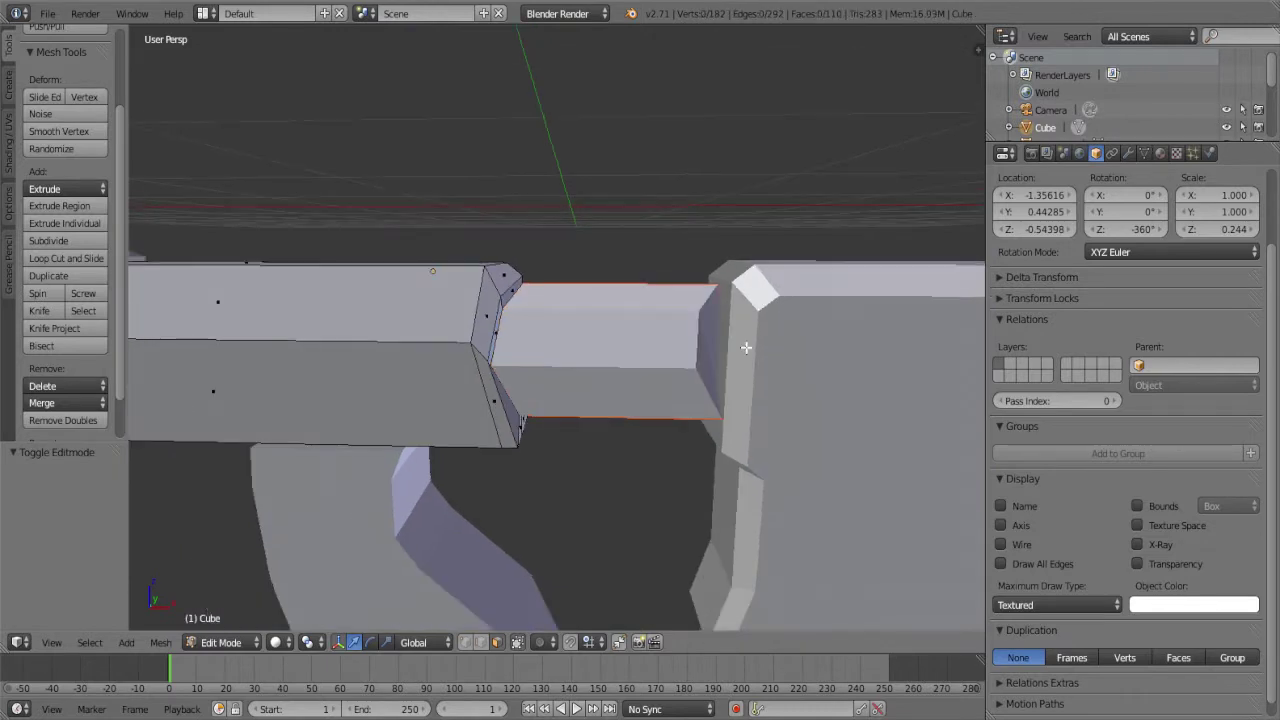
{"action": "scroll", "coordinate": [746, 347], "scroll_direction": "up", "scroll_amount": 3}
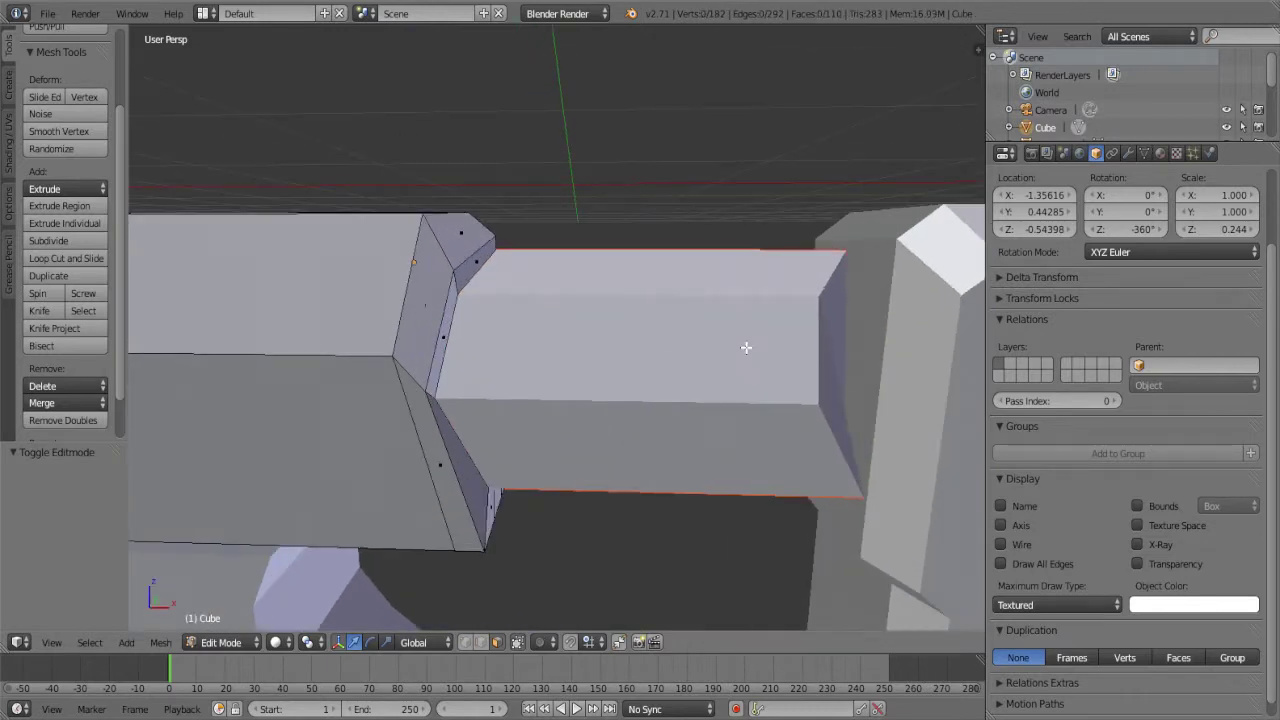
{"action": "key", "text": "Tab"}
{"action": "right_click", "coordinate": [592, 286]}
Move the separated tube piece out of the gap and switch to Front Ortho view
{"action": "key", "text": "g"}
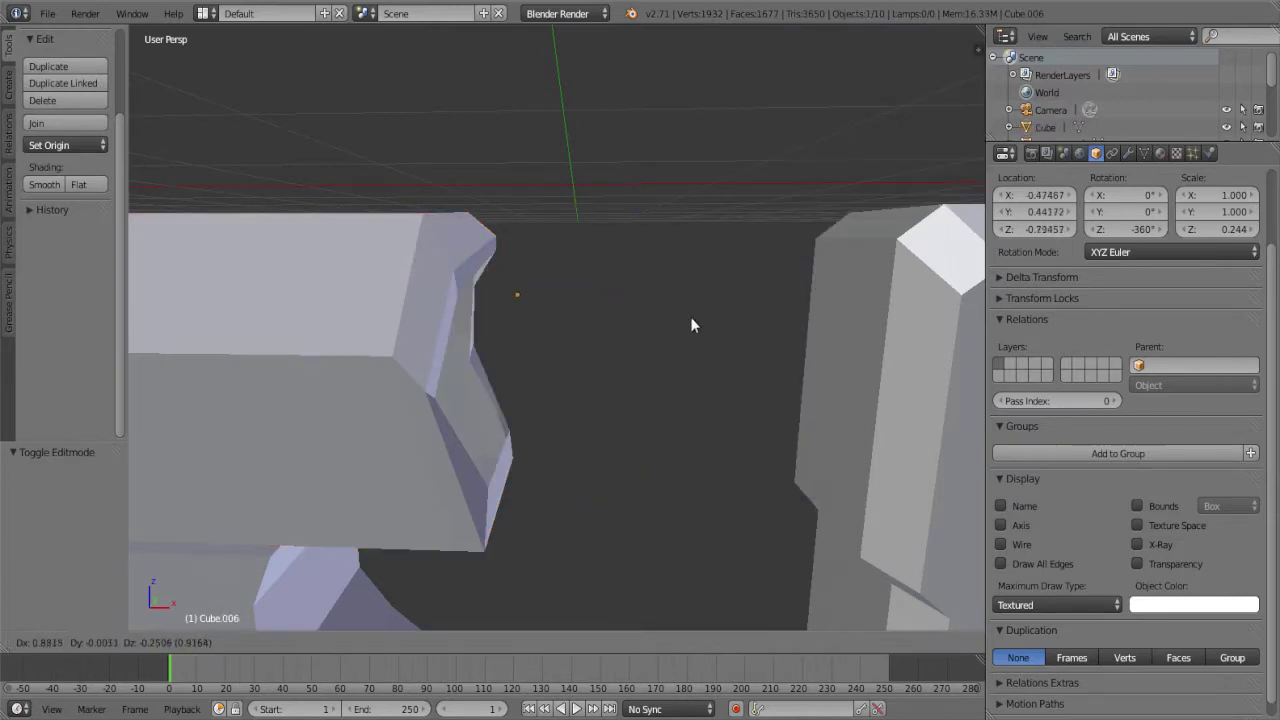
{"action": "left_click", "coordinate": [637, 360]}
{"action": "scroll", "coordinate": [636, 361], "scroll_direction": "down", "scroll_amount": 3}
{"action": "scroll", "coordinate": [636, 361], "scroll_direction": "down", "scroll_amount": 3}
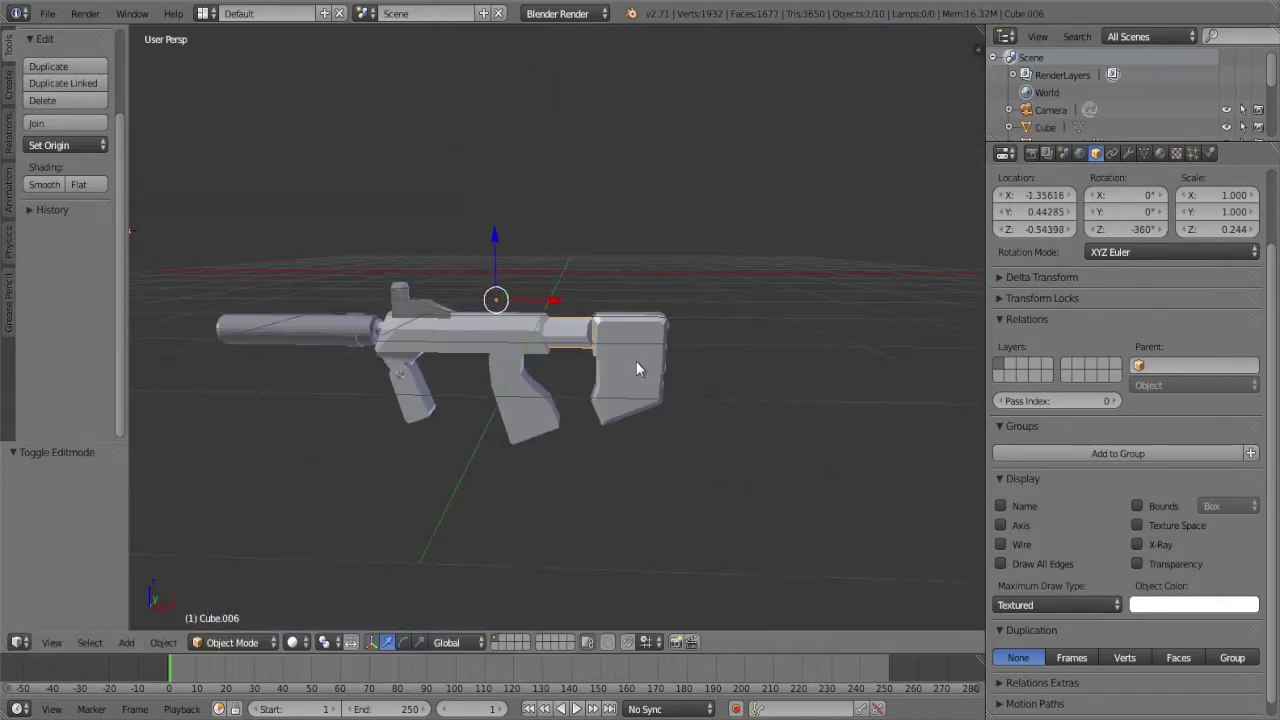
{"action": "key", "text": "KP_1"}
{"action": "scroll", "coordinate": [637, 363], "scroll_direction": "up", "scroll_amount": 5}
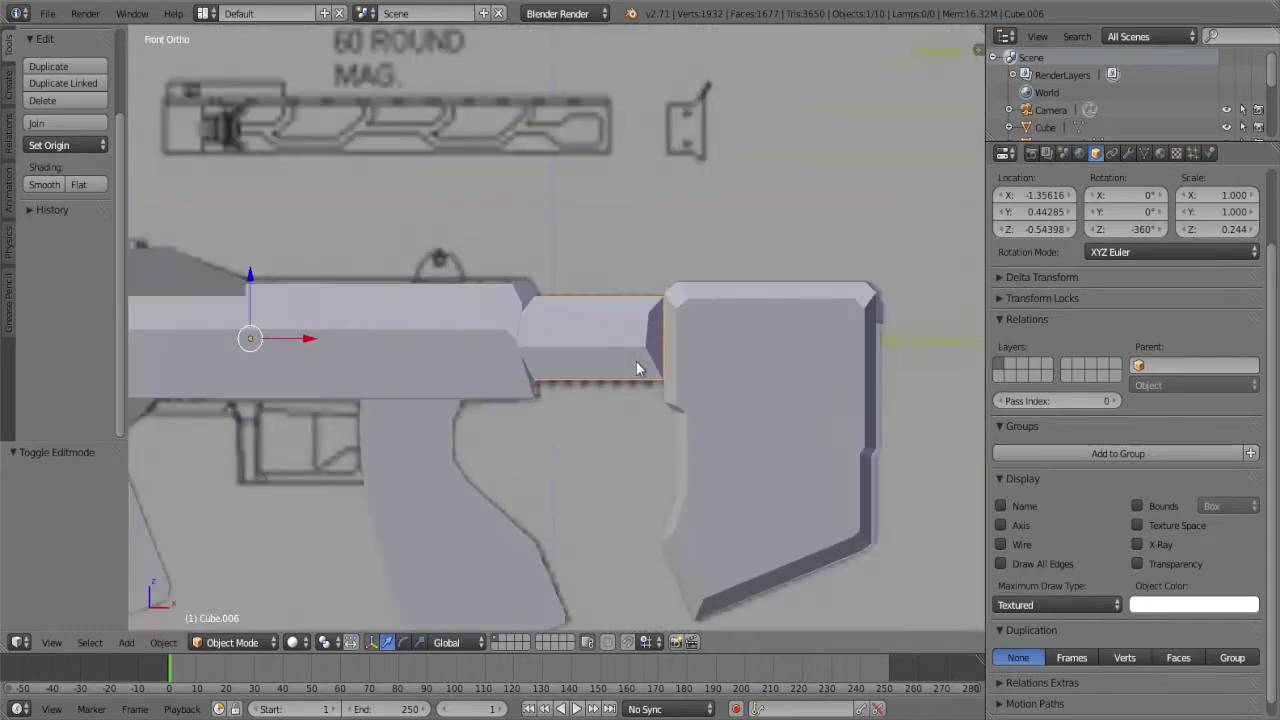
{"action": "scroll", "coordinate": [640, 360], "scroll_direction": "up", "scroll_amount": 3}
{"action": "scroll", "coordinate": [692, 352], "scroll_direction": "down", "scroll_amount": 1}
{"action": "scroll", "coordinate": [826, 378], "scroll_direction": "down", "scroll_amount": 2}
Shift the stock back 0.2 along X in two 0.1 moves, and nudge the tube block 0.1
{"action": "right_click", "coordinate": [810, 357]}
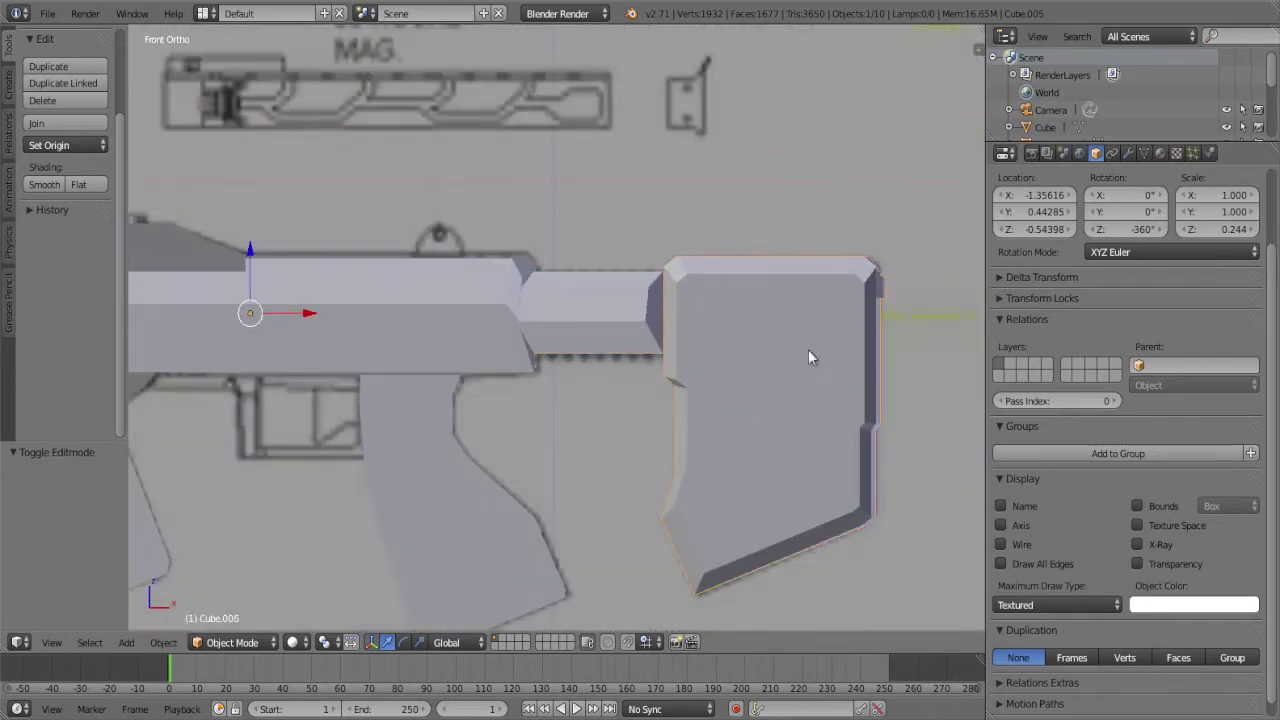
{"action": "key", "text": "g"}
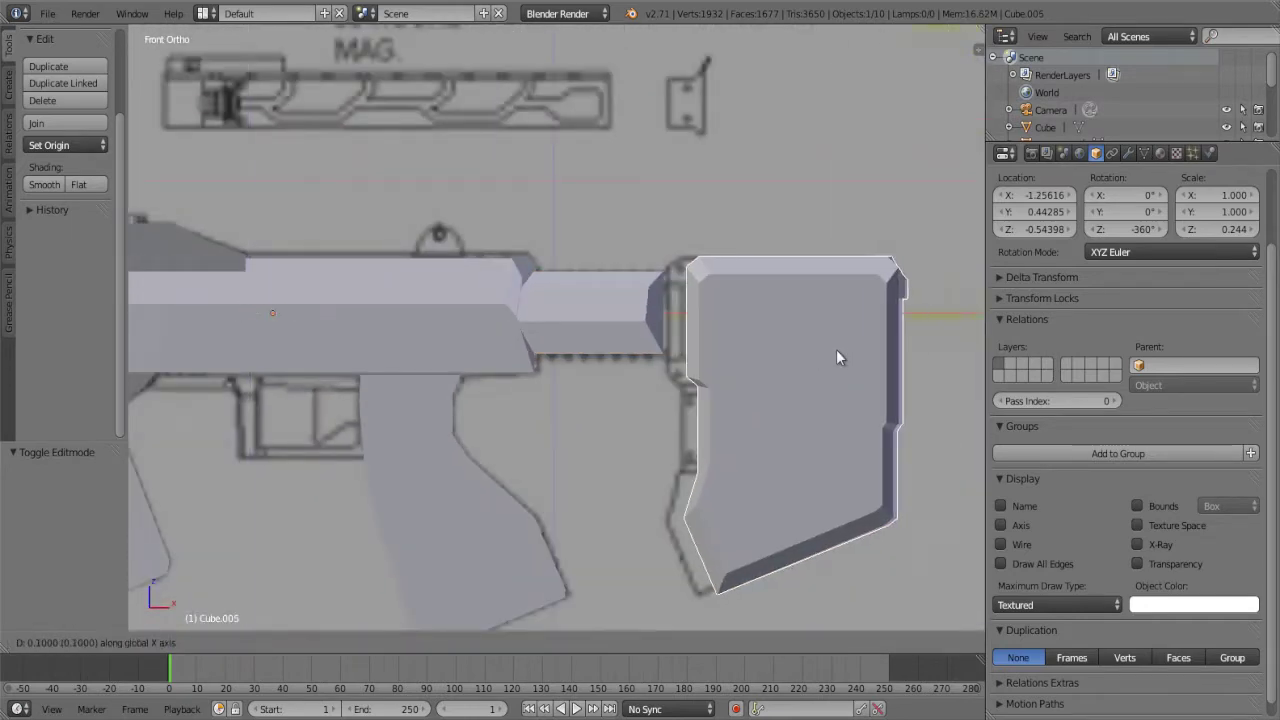
{"action": "key", "text": "Escape"}
{"action": "type", "text": "gx0.1"}
{"action": "key", "text": "Return"}
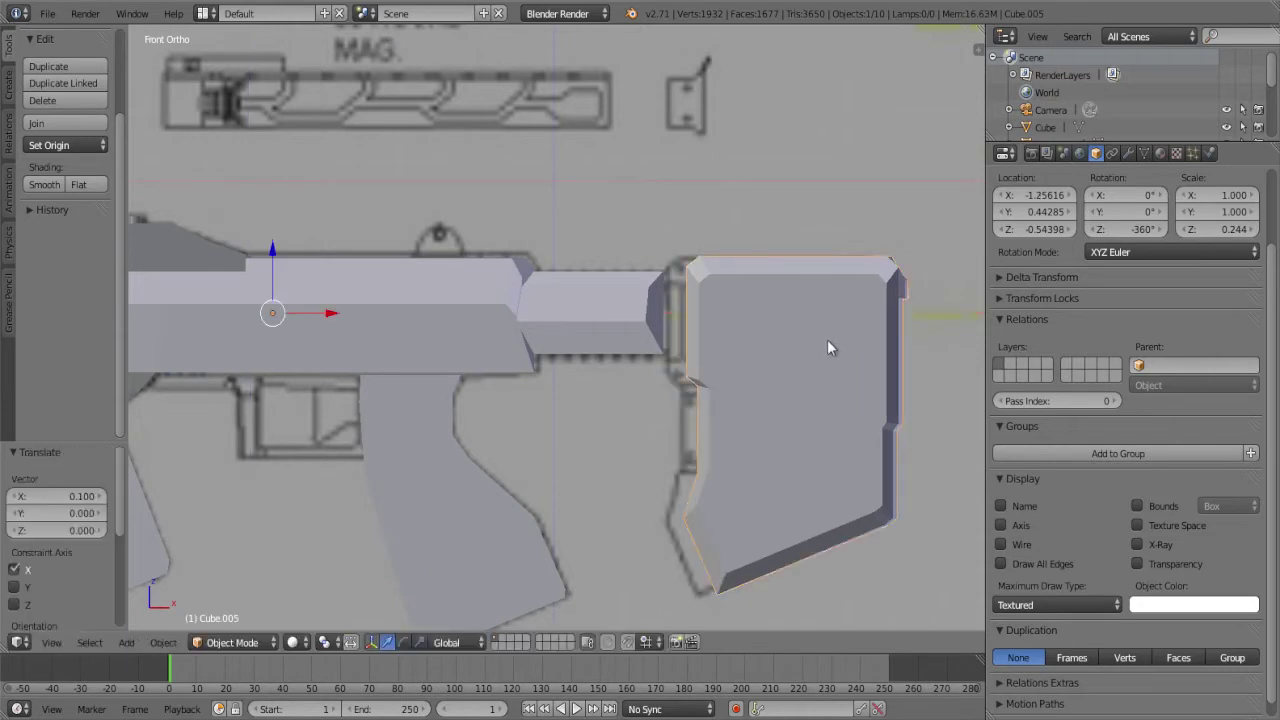
{"action": "key", "text": "shift+r"}
{"action": "right_click", "coordinate": [780, 298]}
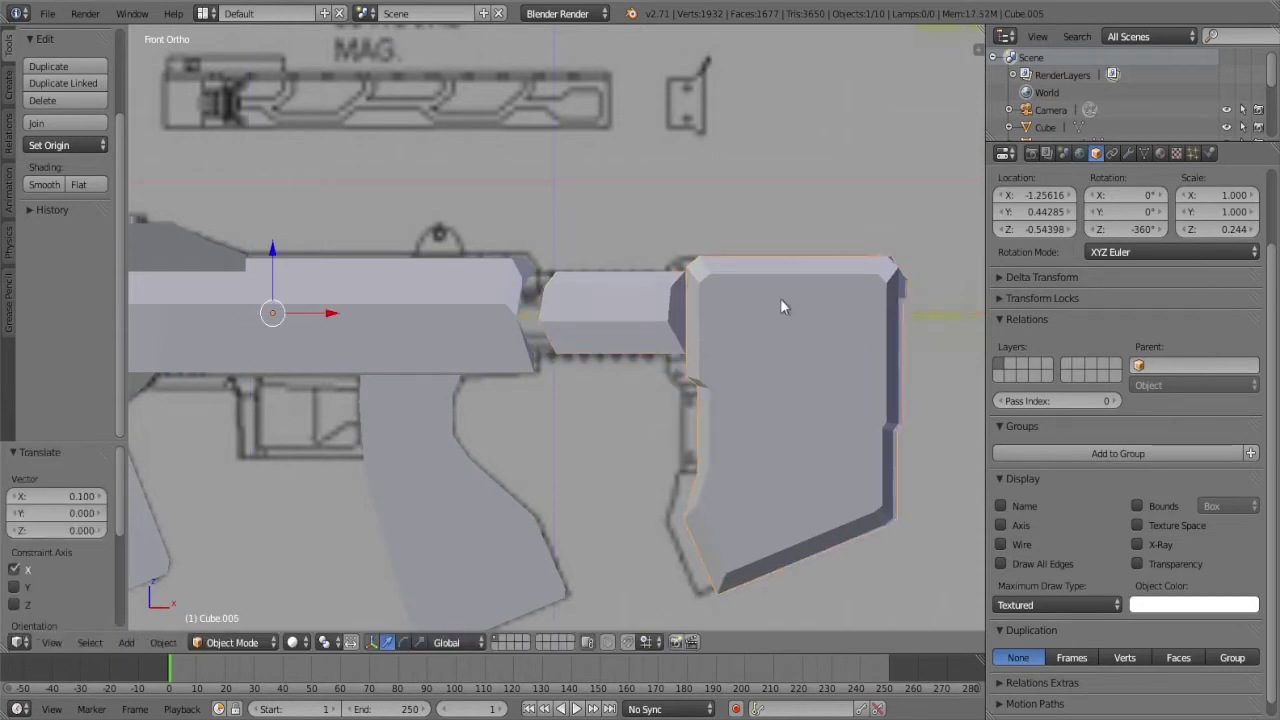
{"action": "type", "text": "gx0.1"}
{"action": "key", "text": "Return"}
Deselect everything and check the alignment against the front blueprint view
{"action": "scroll", "coordinate": [799, 298], "scroll_direction": "down", "scroll_amount": 3}
{"action": "key", "text": "a"}
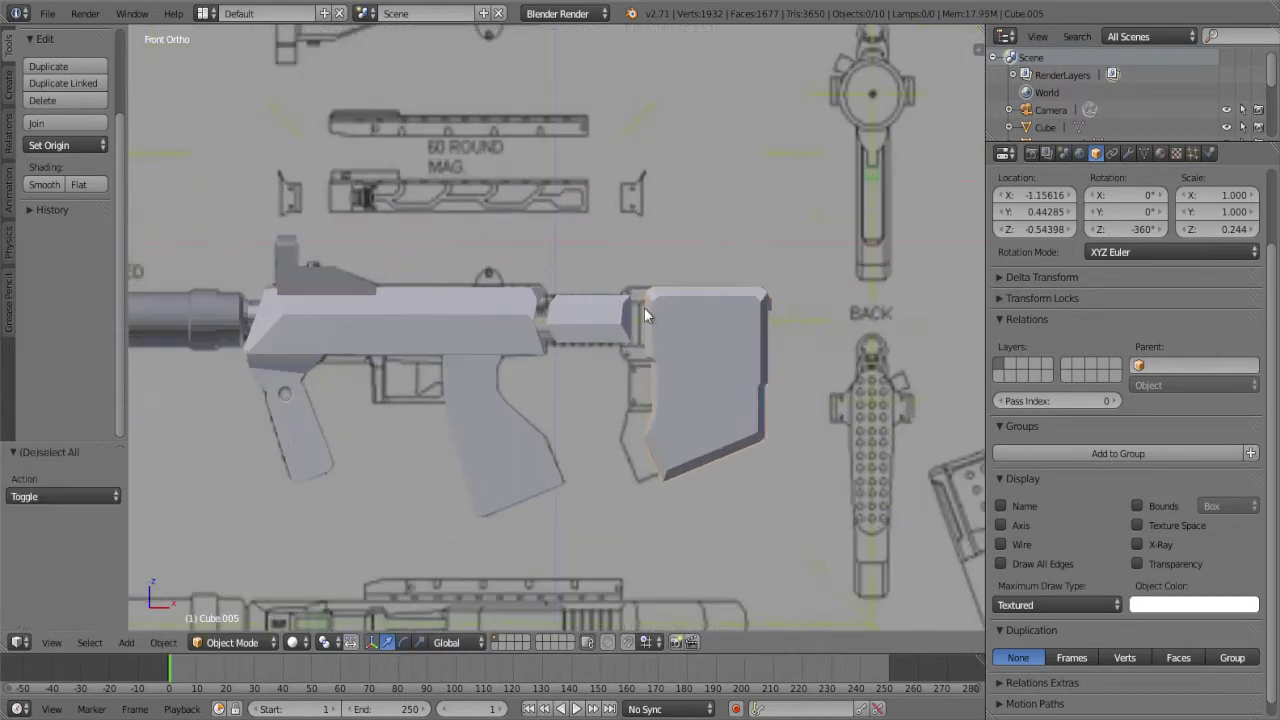
{"action": "mouse_move", "coordinate": [644, 307]}
{"action": "middle_mouse_down"}
{"action": "mouse_move", "coordinate": [841, 248]}
{"action": "mouse_move", "coordinate": [605, 360]}
{"action": "mouse_move", "coordinate": [613, 340]}
{"action": "middle_mouse_up"}
{"action": "key", "text": "KP_1"}
{"action": "scroll", "coordinate": [620, 340], "scroll_direction": "up", "scroll_amount": 5}
{"action": "scroll", "coordinate": [620, 340], "scroll_direction": "up", "scroll_amount": 3}
Enter Edit Mode on the small tube block with vertex selection
{"action": "scroll", "coordinate": [620, 340], "scroll_direction": "down", "scroll_amount": 3}
{"action": "right_click", "coordinate": [620, 340]}
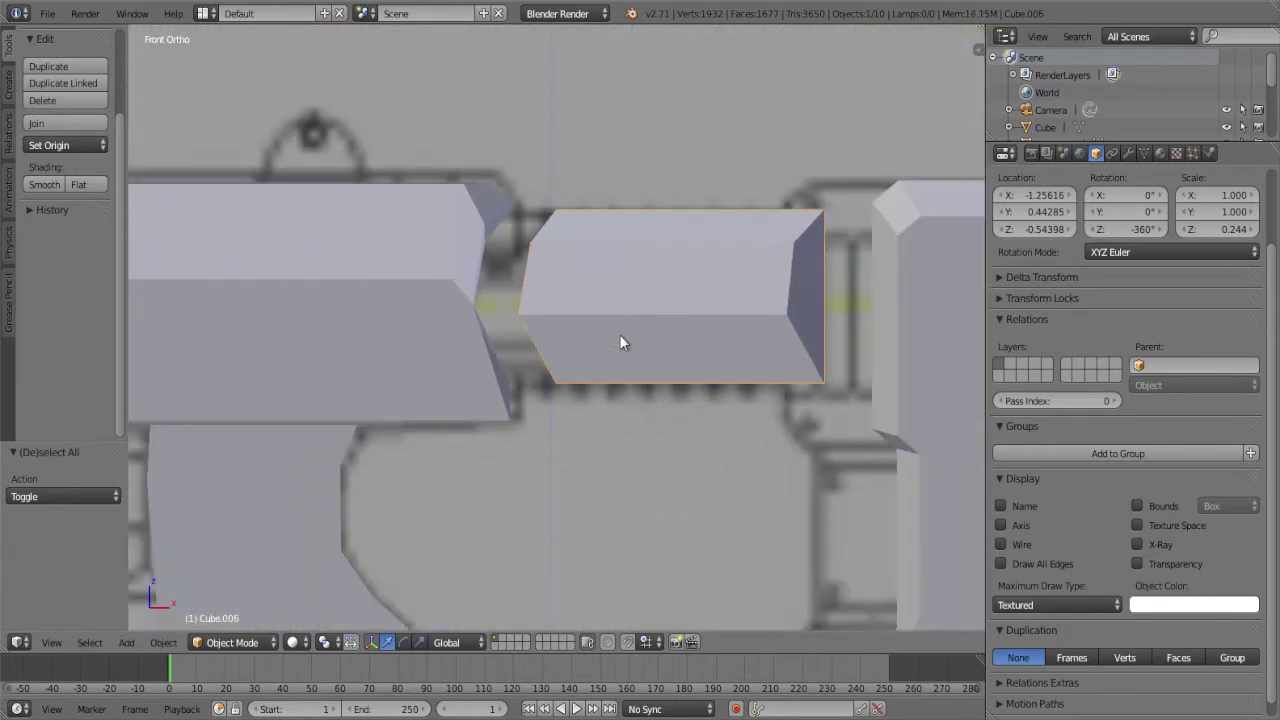
{"action": "scroll", "coordinate": [620, 340], "scroll_direction": "down", "scroll_amount": 3}
{"action": "scroll", "coordinate": [620, 341], "scroll_direction": "up", "scroll_amount": 3}
{"action": "key", "text": "Tab"}
{"action": "mouse_move", "coordinate": [606, 286]}
{"action": "middle_mouse_down"}
{"action": "mouse_move", "coordinate": [606, 363]}
{"action": "mouse_move", "coordinate": [606, 280]}
{"action": "middle_mouse_up"}
{"action": "left_click", "coordinate": [468, 642]}
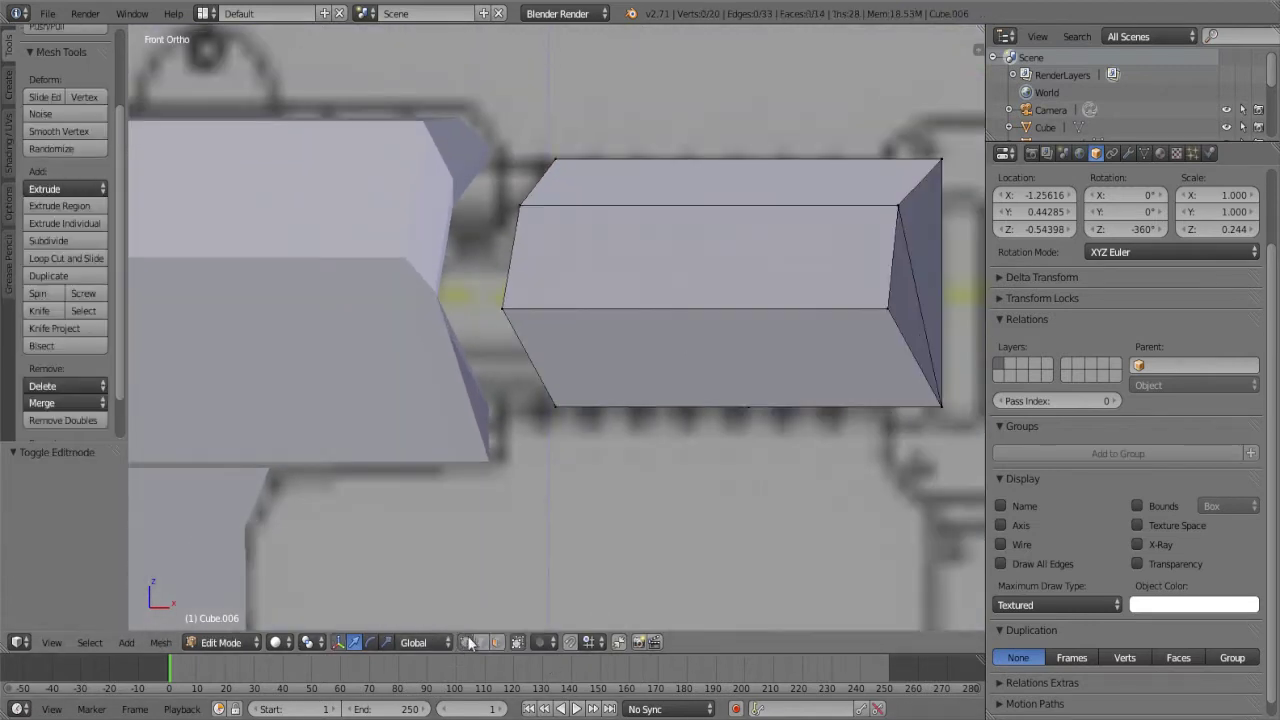
{"action": "scroll", "coordinate": [504, 518], "scroll_direction": "down", "scroll_amount": 2}
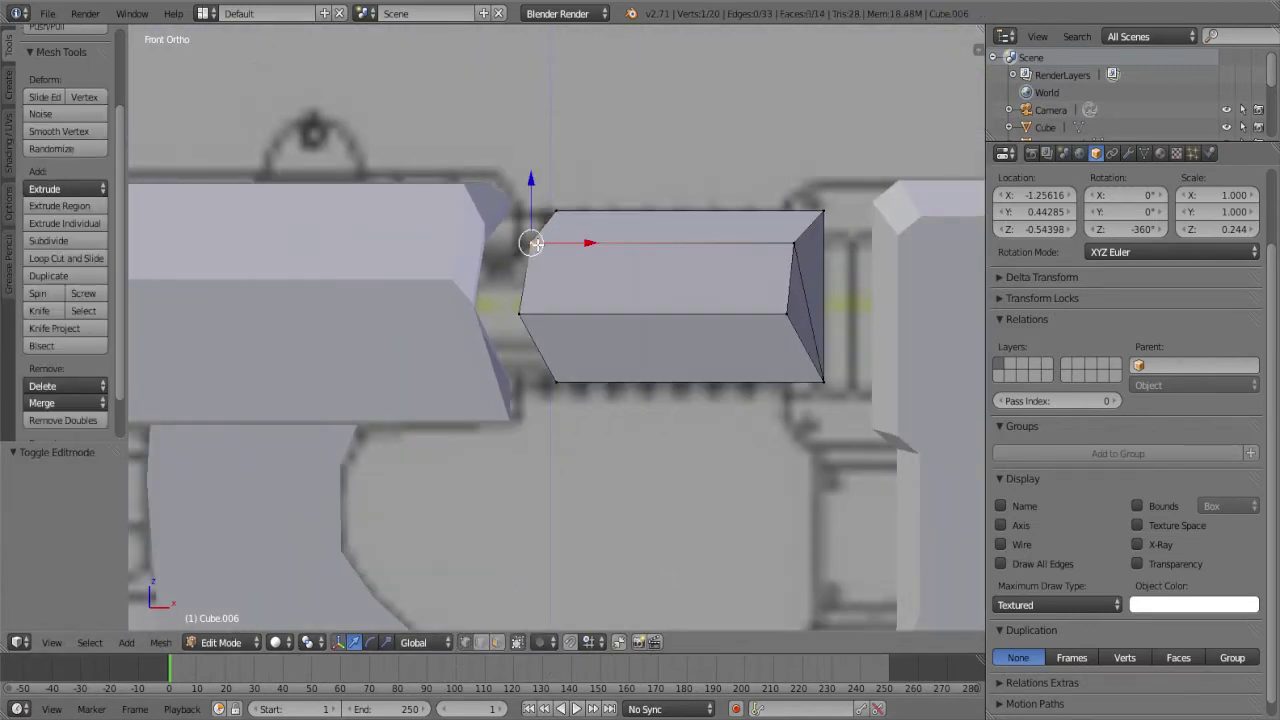
Box-select the block's end vertices and front face in see-through display
{"action": "key", "text": "z"}
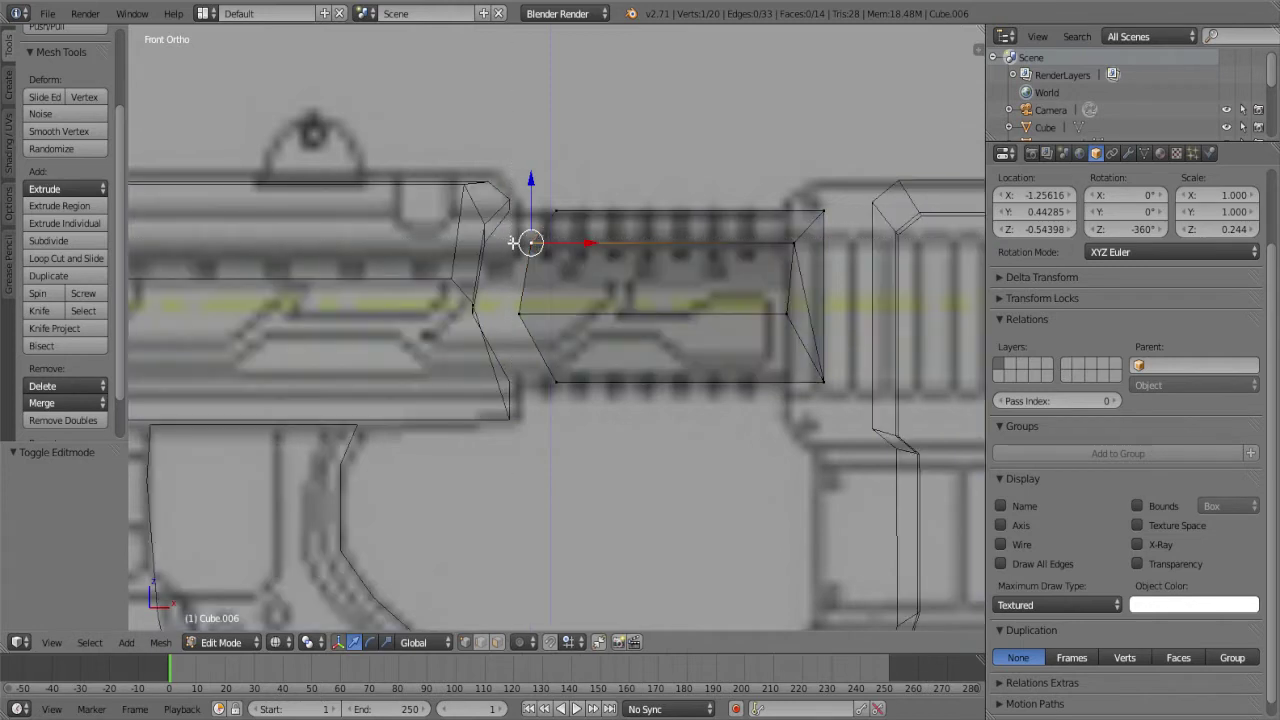
{"action": "key", "text": "b"}
{"action": "left_click_drag", "start_coordinate": [508, 236], "coordinate": [550, 339]}
{"action": "key", "text": "z"}
{"action": "middle_click_drag", "start_coordinate": [550, 337], "coordinate": [609, 420], "text": "shift"}
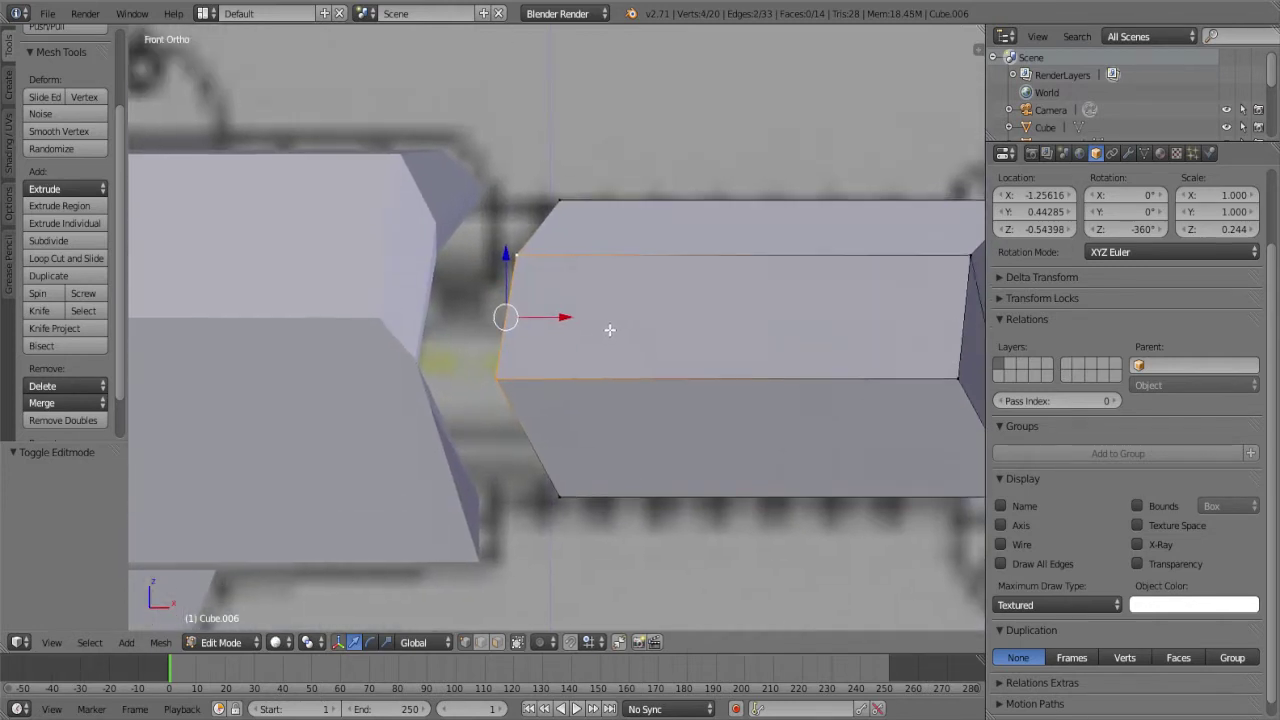
{"action": "key", "text": "z"}
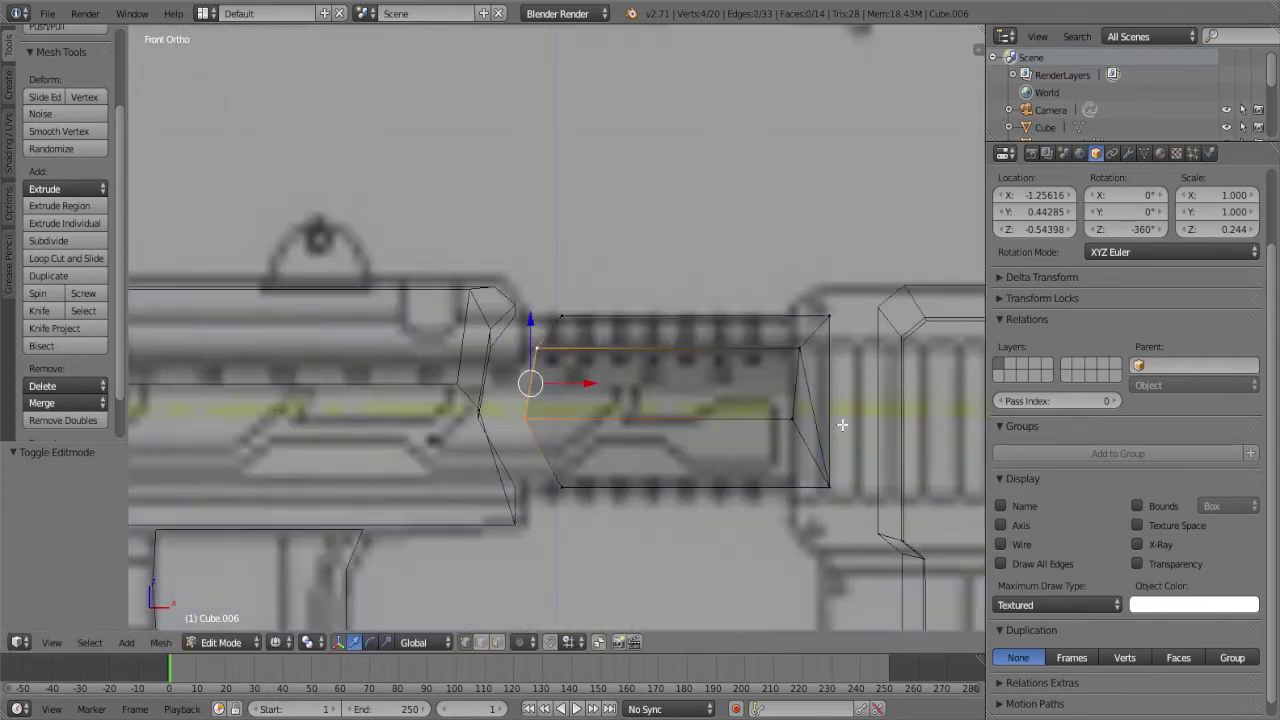
{"action": "key", "text": "b"}
{"action": "left_click_drag", "start_coordinate": [776, 344], "coordinate": [819, 434]}
{"action": "key", "text": "z"}
{"action": "scroll", "coordinate": [820, 434], "scroll_direction": "up", "scroll_amount": 2}
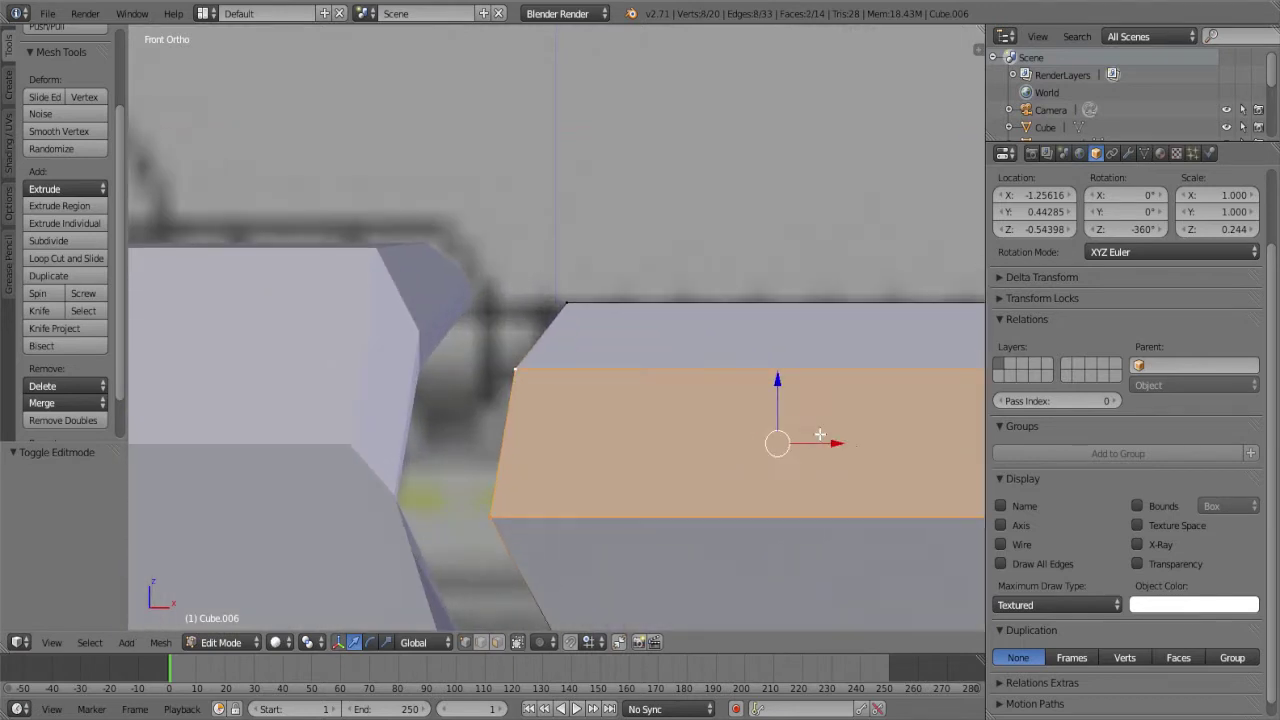
Slide the selected end face 0.06 along X, then nudge the edge -0.006 along X
{"action": "key", "text": "g"}
{"action": "key", "text": "x"}
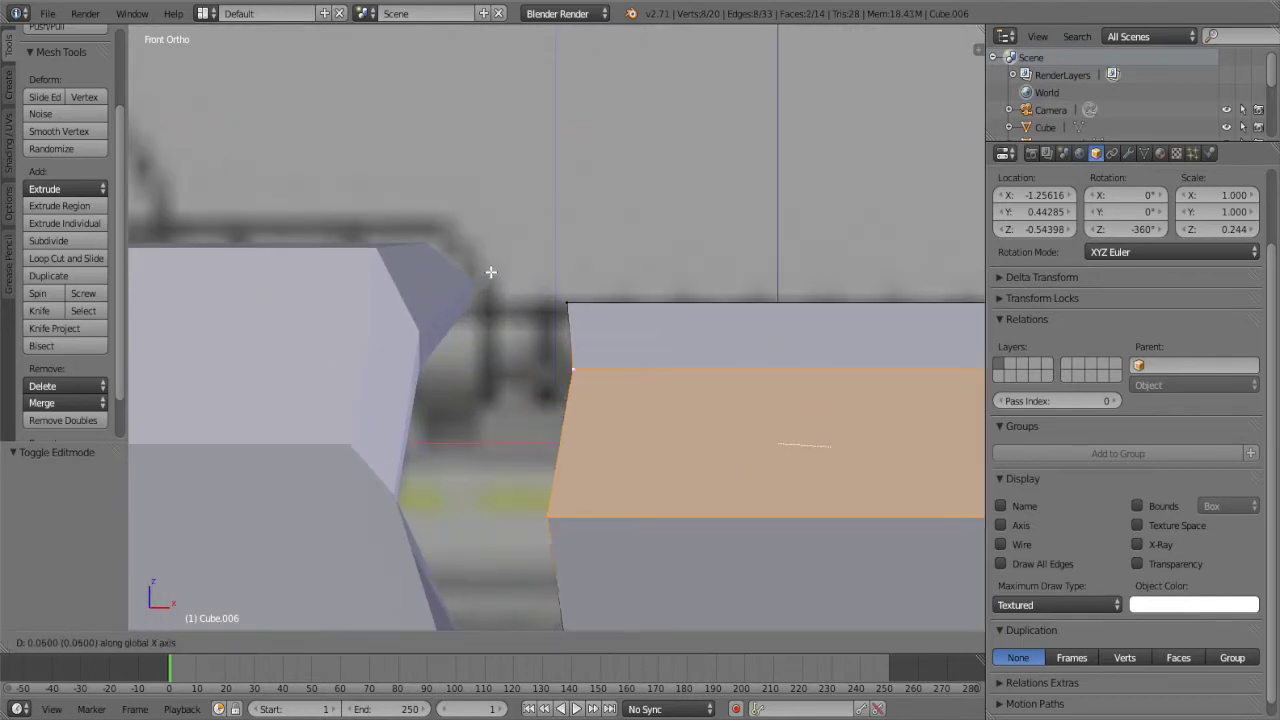
{"action": "left_click", "coordinate": [491, 274]}
{"action": "scroll", "coordinate": [686, 349], "scroll_direction": "up", "scroll_amount": 2}
{"action": "scroll", "coordinate": [680, 352], "scroll_direction": "up", "scroll_amount": 2}
{"action": "key", "text": "g"}
{"action": "key", "text": "x"}
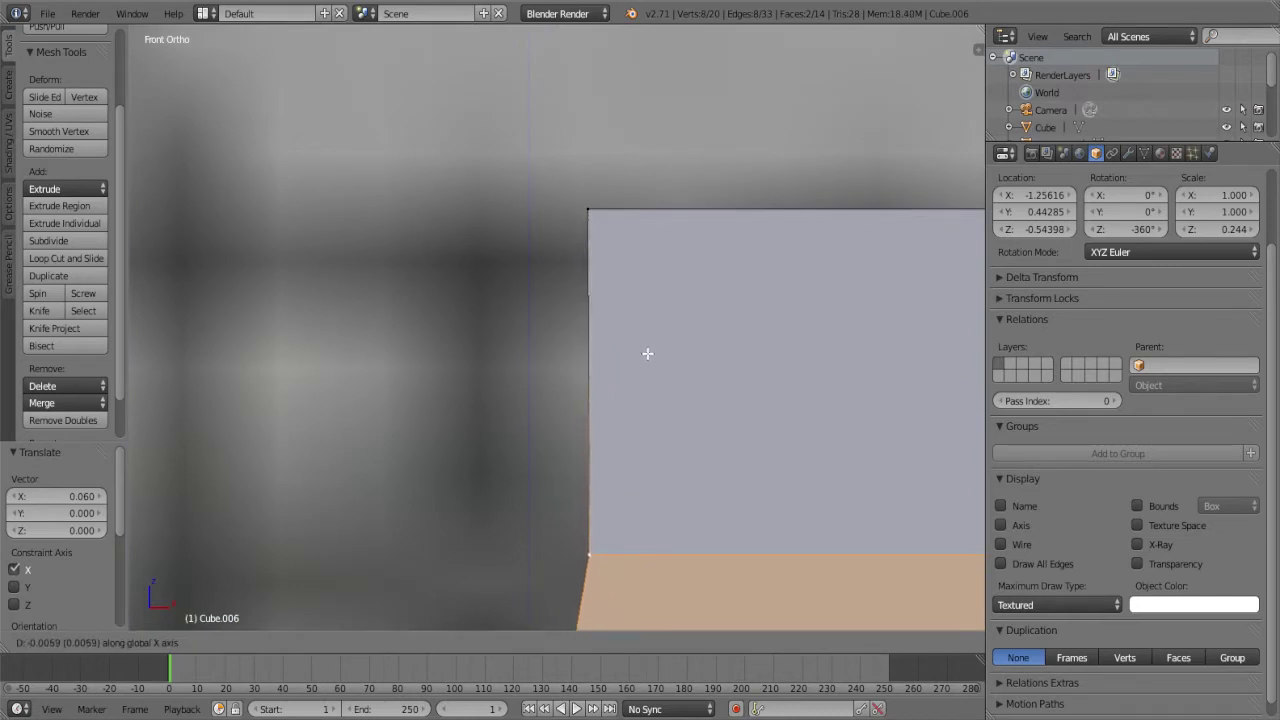
{"action": "left_click", "coordinate": [646, 353]}
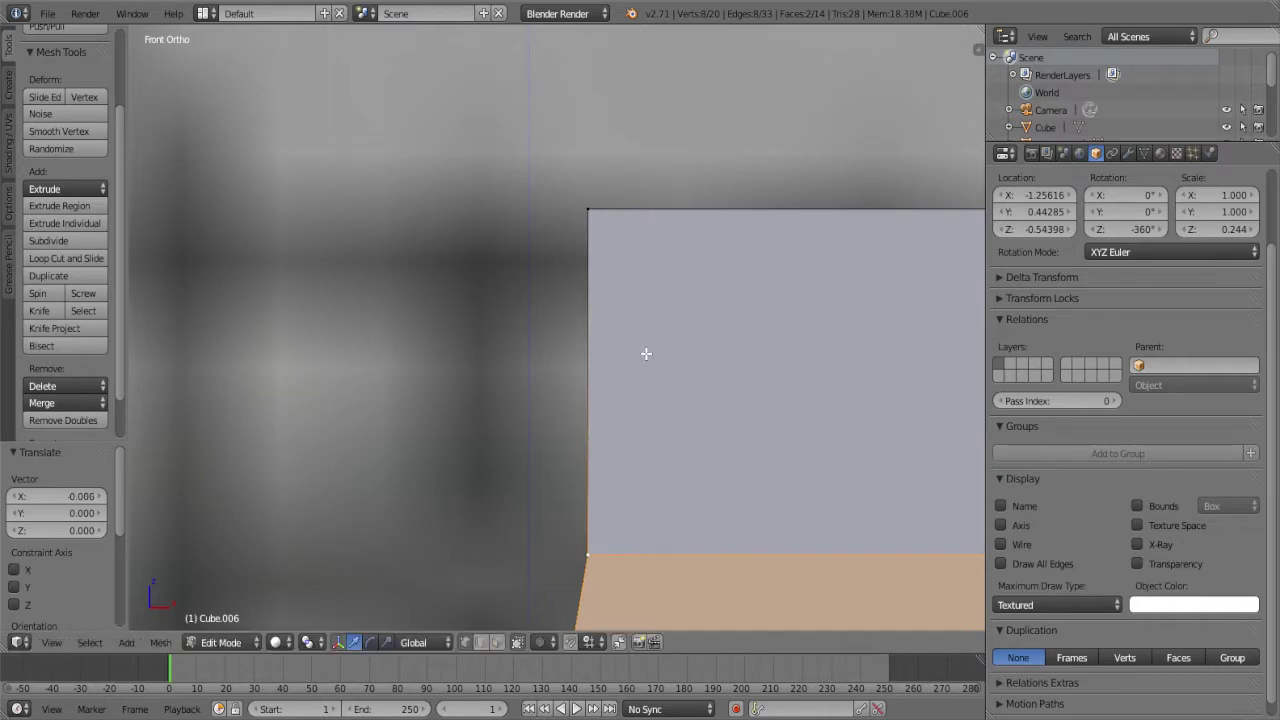
{"action": "key", "text": "KP_8"}
{"action": "key", "text": "KP_8"}
{"action": "key", "text": "KP_8"}
{"action": "key", "text": "KP_8"}
{"action": "scroll", "coordinate": [914, 356], "scroll_direction": "down", "scroll_amount": 2}
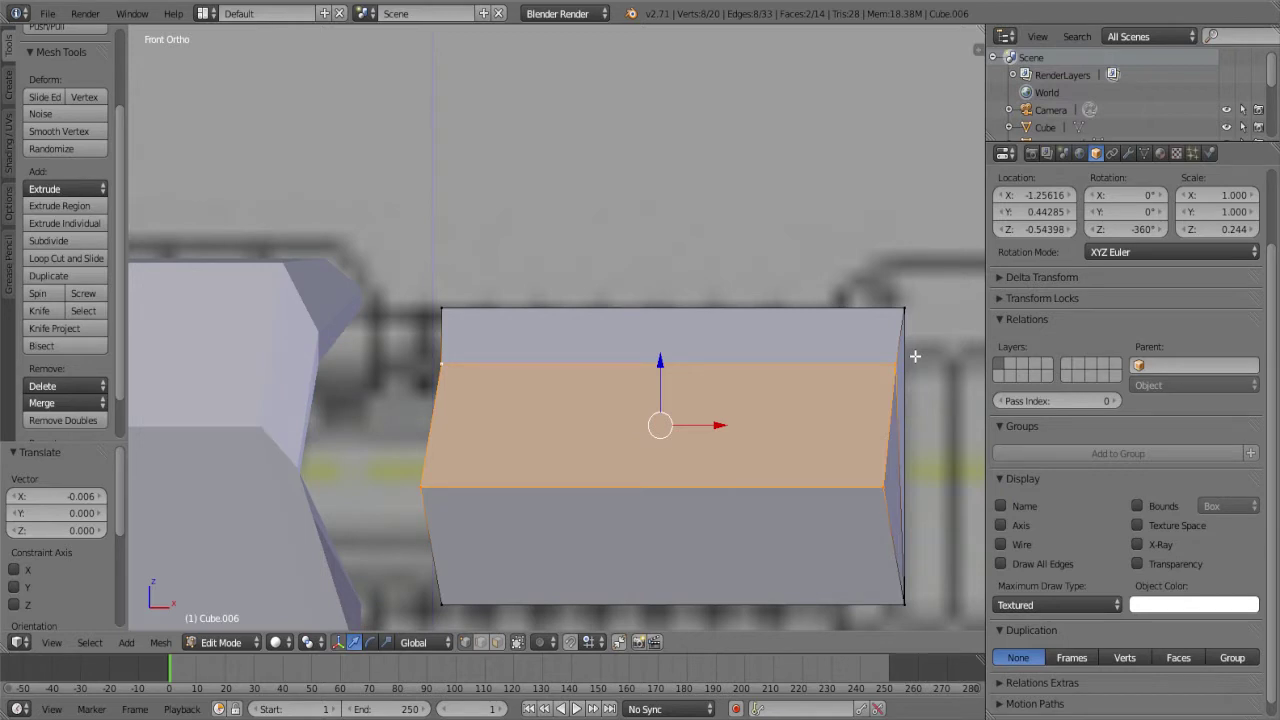
Box-select the block's middle horizontal edges and slide them 0.03 along X
{"action": "key", "text": "z"}
{"action": "key", "text": "b"}
{"action": "left_click_drag", "start_coordinate": [400, 460], "coordinate": [618, 534]}
{"action": "key", "text": "b"}
{"action": "left_click_drag", "start_coordinate": [828, 462], "coordinate": [903, 516]}
{"action": "key", "text": "z"}
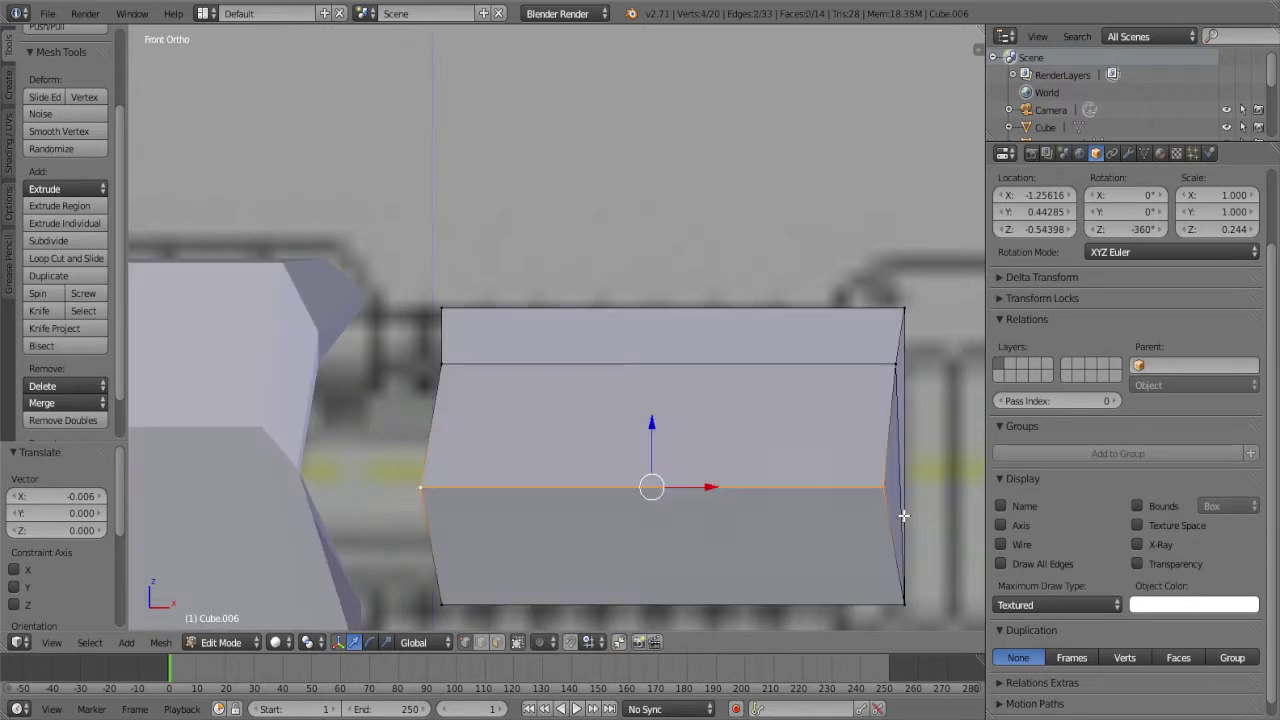
{"action": "scroll", "coordinate": [720, 523], "scroll_direction": "up", "scroll_amount": 4}
{"action": "middle_click_drag", "start_coordinate": [321, 509], "coordinate": [416, 114], "text": "shift"}
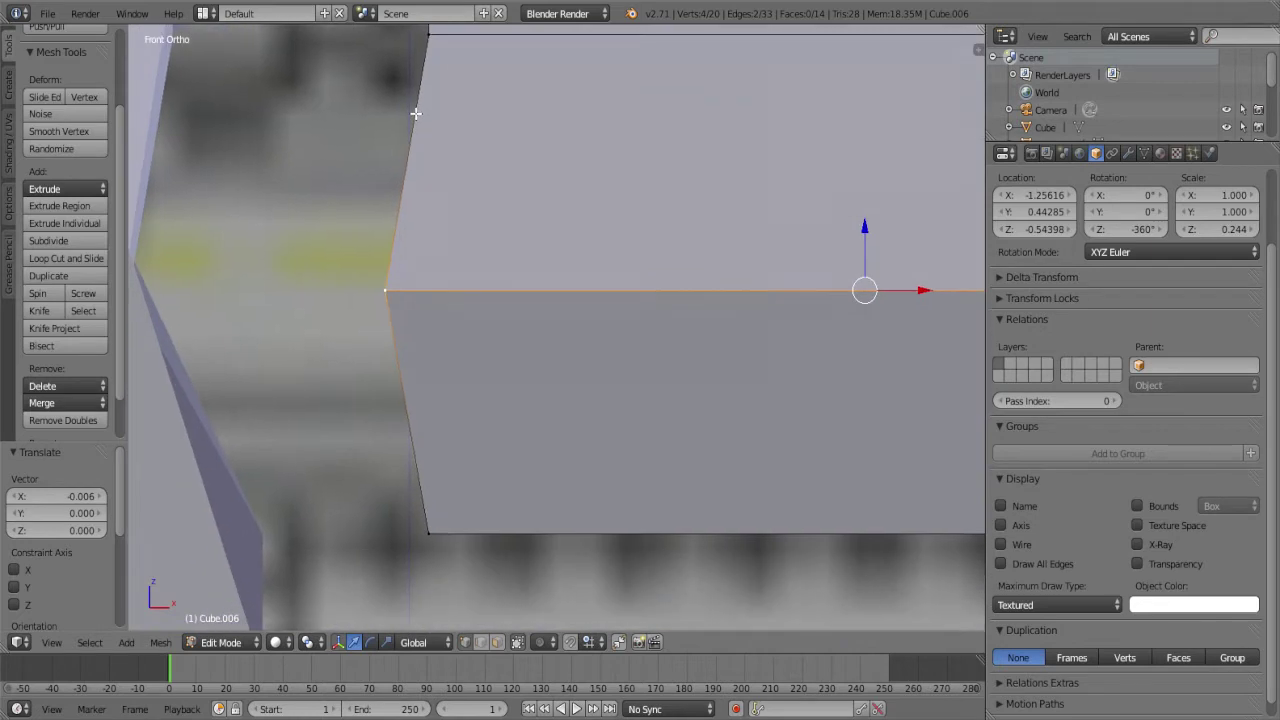
{"action": "scroll", "coordinate": [416, 114], "scroll_direction": "up", "scroll_amount": 3}
{"action": "key", "text": "g"}
{"action": "key", "text": "x"}
{"action": "left_click", "coordinate": [545, 230]}
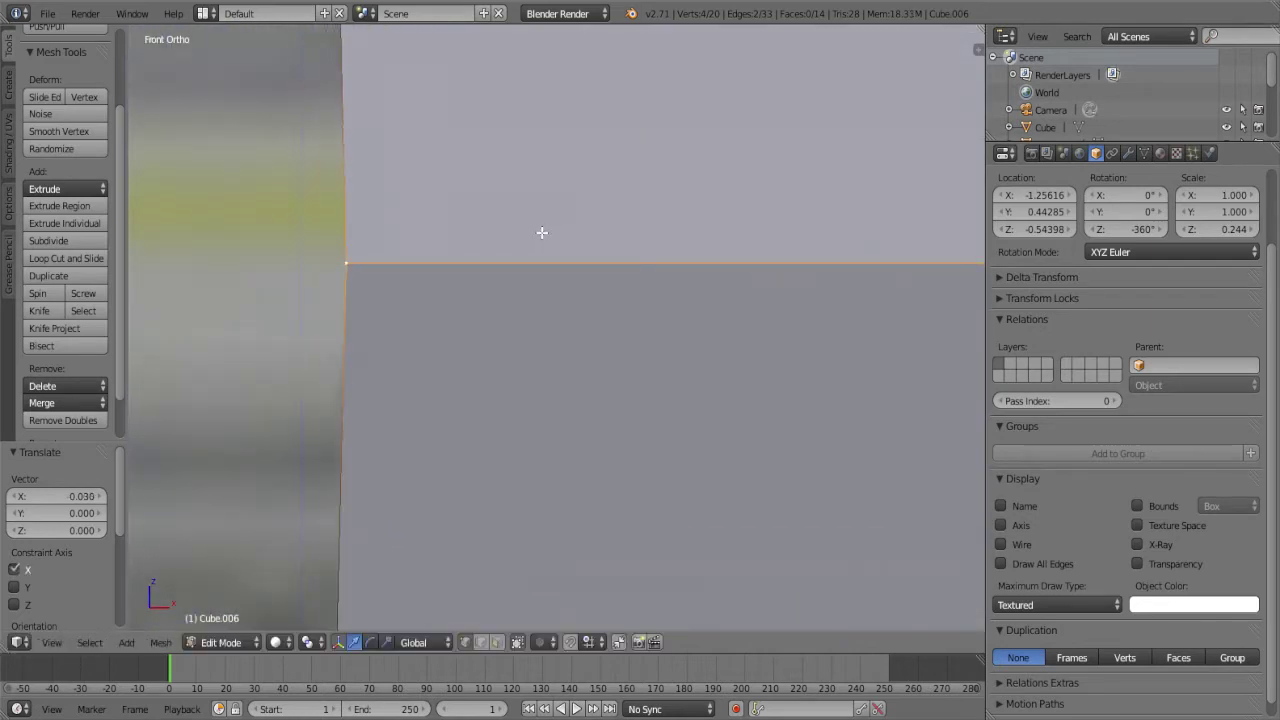
Slide the middle edge further along X to match the blueprint corner
{"action": "mouse_move", "coordinate": [537, 231]}
{"action": "middle_mouse_down", "text": "shift"}
{"action": "mouse_move", "coordinate": [450, 464]}
{"action": "mouse_move", "coordinate": [660, 343]}
{"action": "mouse_move", "coordinate": [506, 457]}
{"action": "mouse_move", "coordinate": [640, 286]}
{"action": "middle_mouse_up", "text": "shift"}
{"action": "key", "text": "g"}
{"action": "key", "text": "x"}
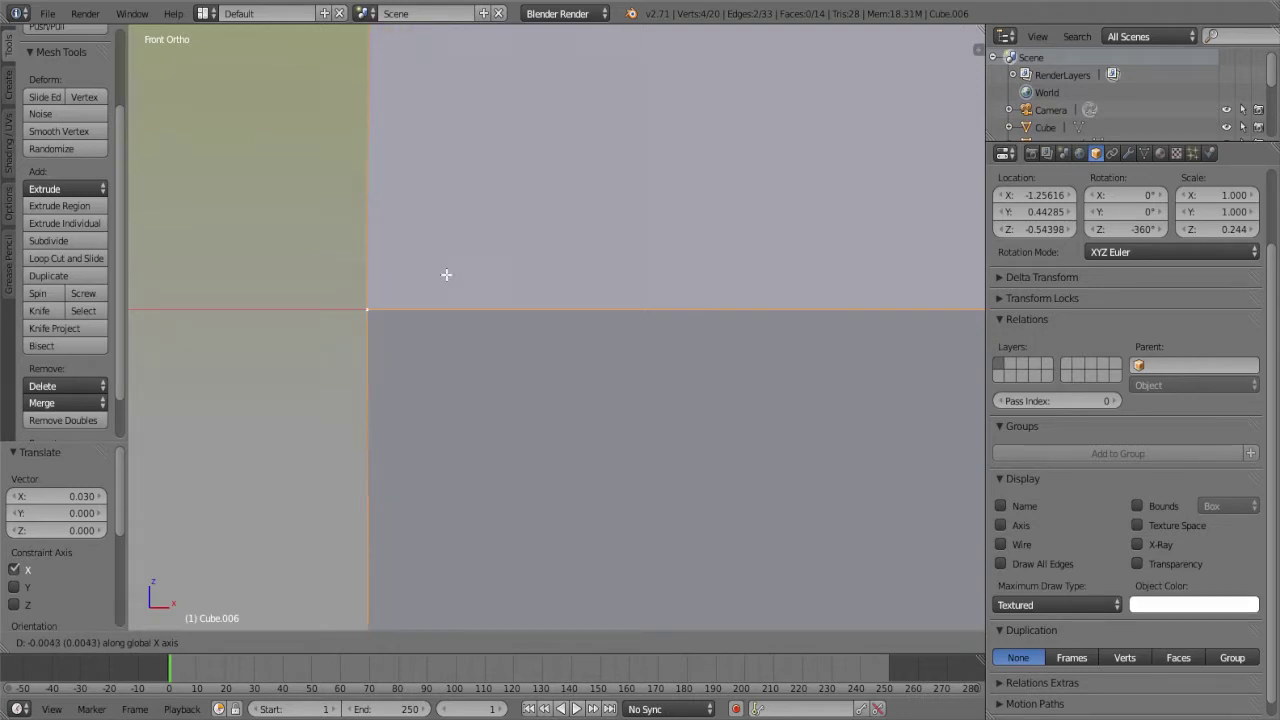
{"action": "left_click", "coordinate": [446, 274]}
{"action": "scroll", "coordinate": [446, 274], "scroll_direction": "down", "scroll_amount": 5}
{"action": "scroll", "coordinate": [451, 274], "scroll_direction": "down", "scroll_amount": 6}
{"action": "scroll", "coordinate": [676, 300], "scroll_direction": "down", "scroll_amount": 5}
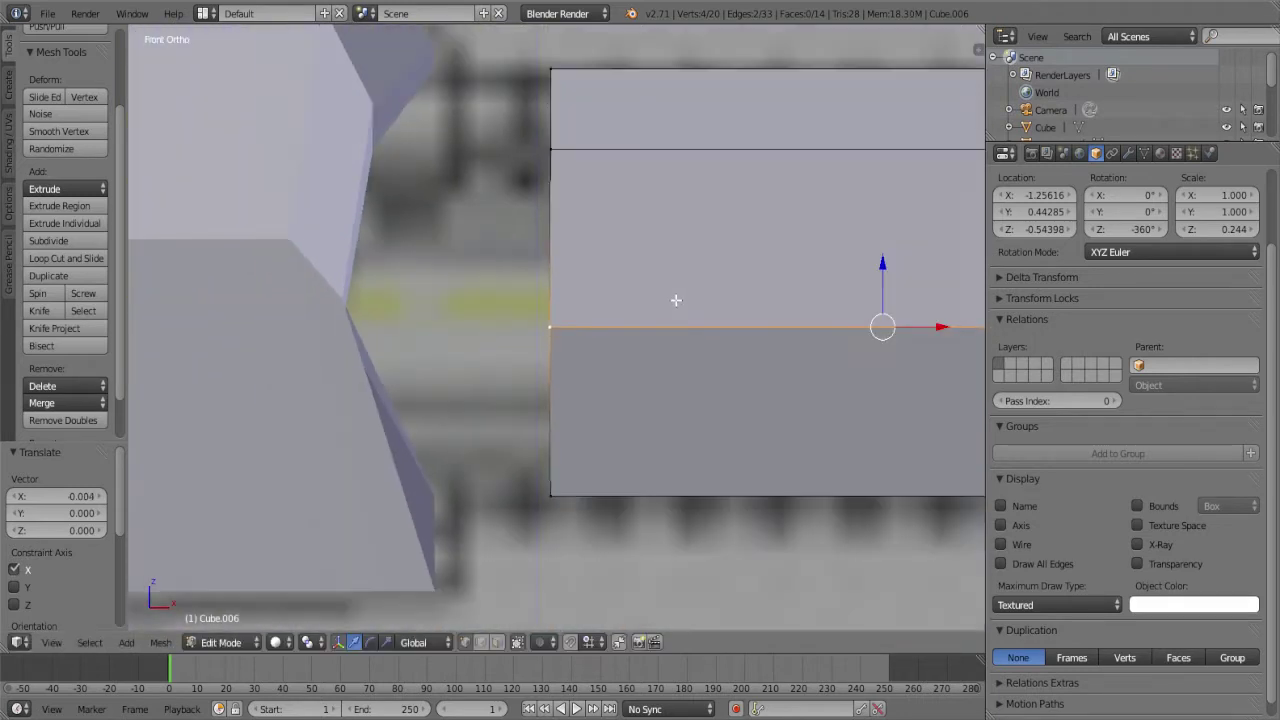
{"action": "scroll", "coordinate": [676, 300], "scroll_direction": "down", "scroll_amount": 5}
{"action": "scroll", "coordinate": [634, 286], "scroll_direction": "up", "scroll_amount": 5}
Slide the selected vertices along X and centre the view on the block
{"action": "key", "text": "g"}
{"action": "key", "text": "x"}
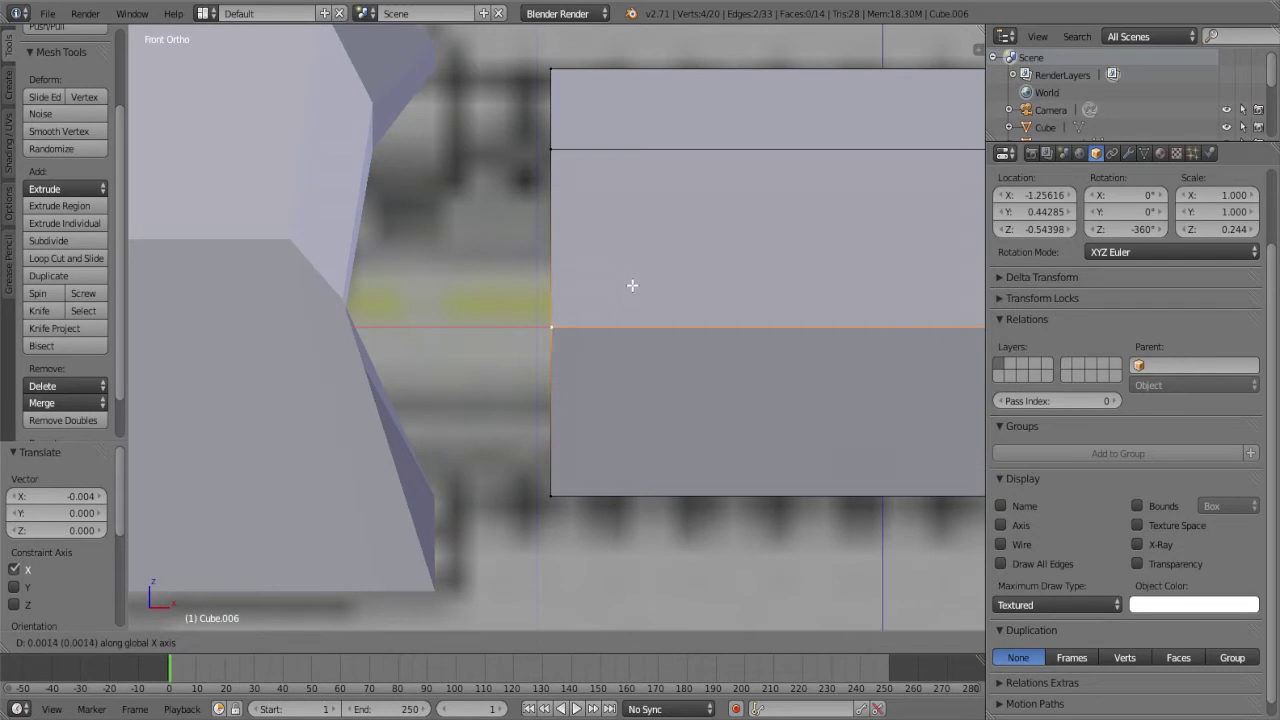
{"action": "left_click", "coordinate": [632, 285]}
{"action": "scroll", "coordinate": [632, 286], "scroll_direction": "down", "scroll_amount": 3}
{"action": "middle_click_drag", "start_coordinate": [632, 286], "coordinate": [559, 264], "text": "shift"}
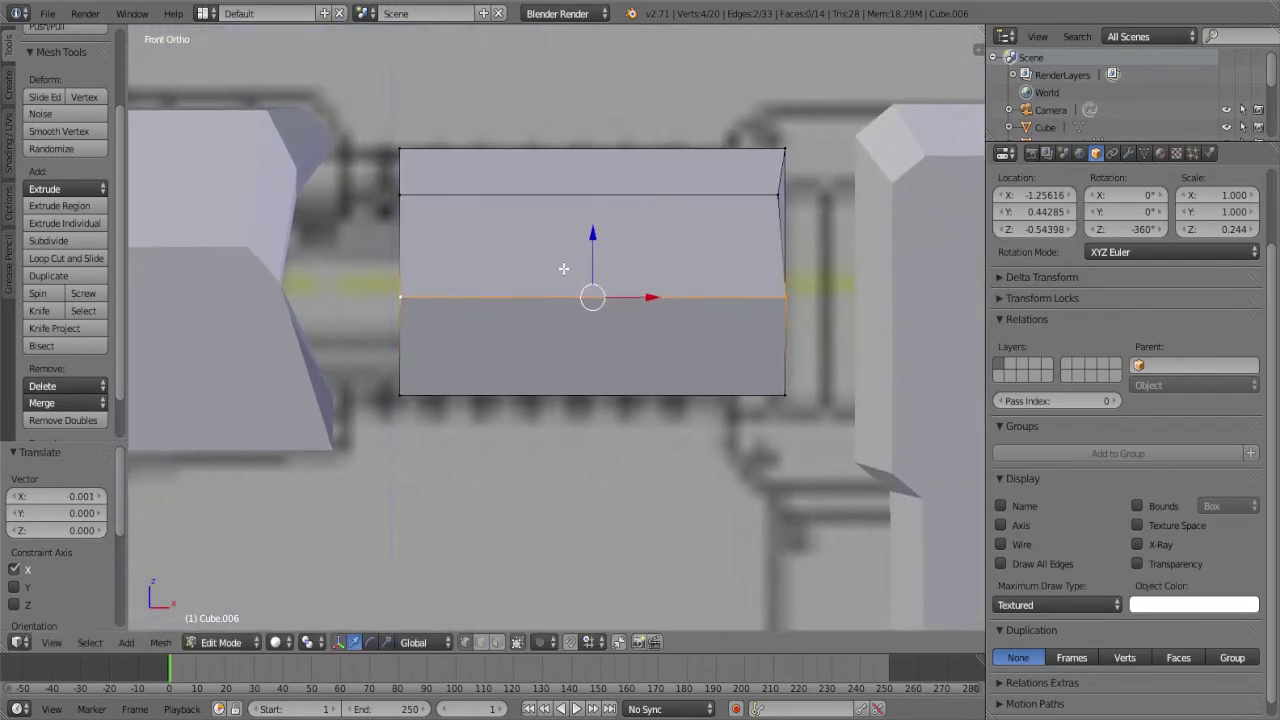
{"action": "scroll", "coordinate": [800, 286], "scroll_direction": "up", "scroll_amount": 3}
{"action": "scroll", "coordinate": [800, 286], "scroll_direction": "up", "scroll_amount": 2}
{"action": "middle_click_drag", "start_coordinate": [800, 286], "coordinate": [660, 480], "text": "shift"}
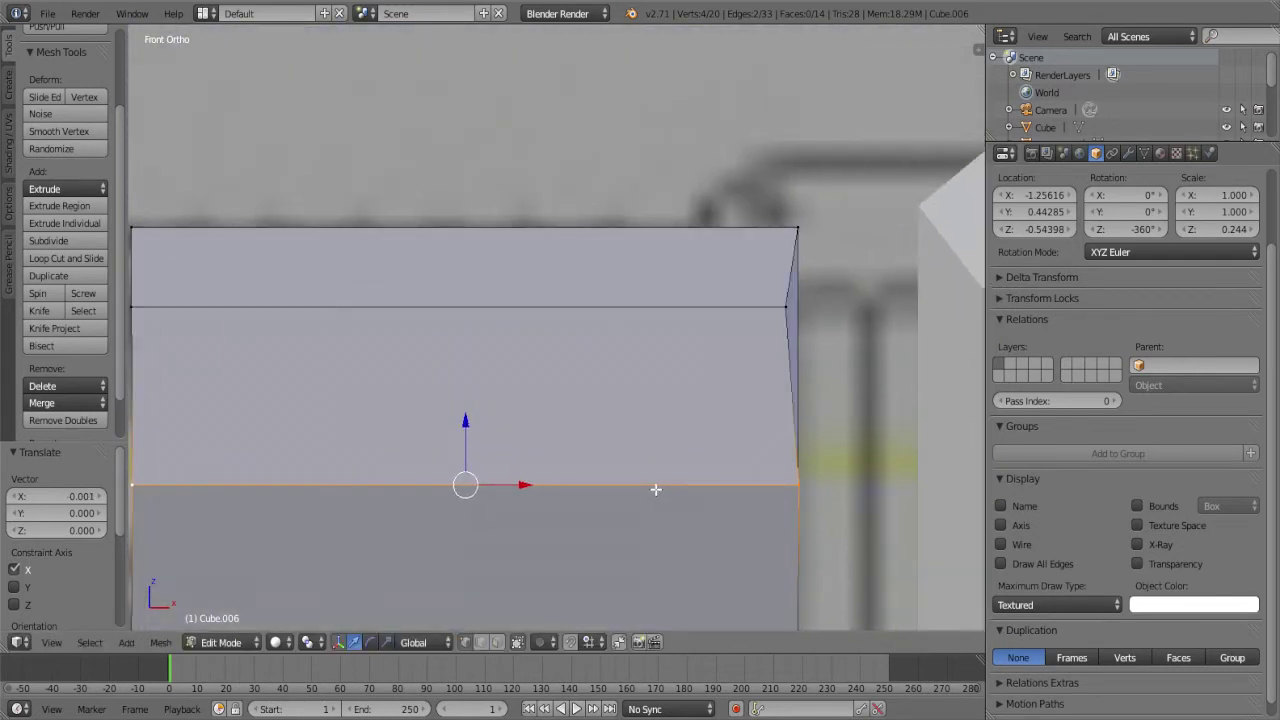
Try ripping the block's corner vertex, then undo the rip
{"action": "right_click", "coordinate": [789, 306]}
{"action": "key", "text": "z"}
{"action": "key", "text": "v"}
{"action": "left_click", "coordinate": [781, 321]}
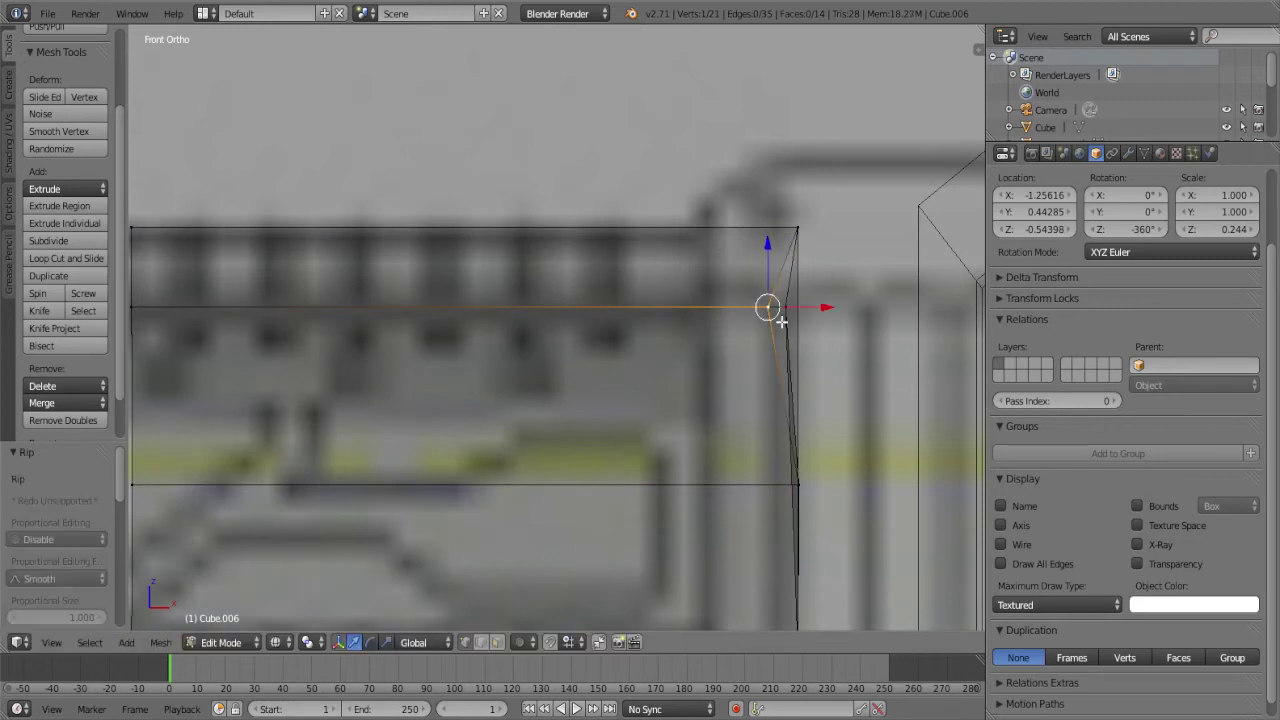
{"action": "key", "text": "ctrl+z"}
{"action": "key", "text": "z"}
{"action": "key", "text": "z"}
{"action": "key", "text": "z"}
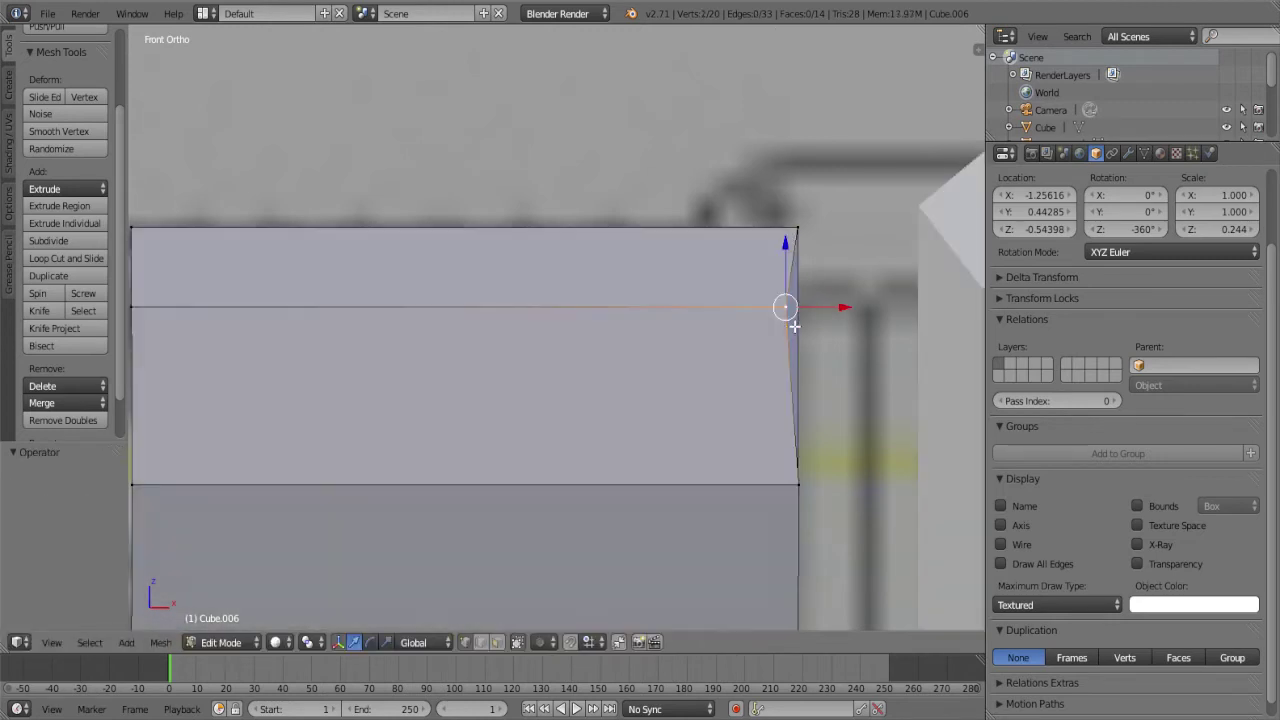
Push the stock-side middle vertex 0.01 along X to give that end a slight point
{"action": "scroll", "coordinate": [794, 325], "scroll_direction": "up", "scroll_amount": 2}
{"action": "middle_click_drag", "start_coordinate": [794, 325], "coordinate": [651, 408], "text": "shift"}
{"action": "scroll", "coordinate": [651, 408], "scroll_direction": "up", "scroll_amount": 1}
{"action": "key", "text": "g"}
{"action": "key", "text": "x"}
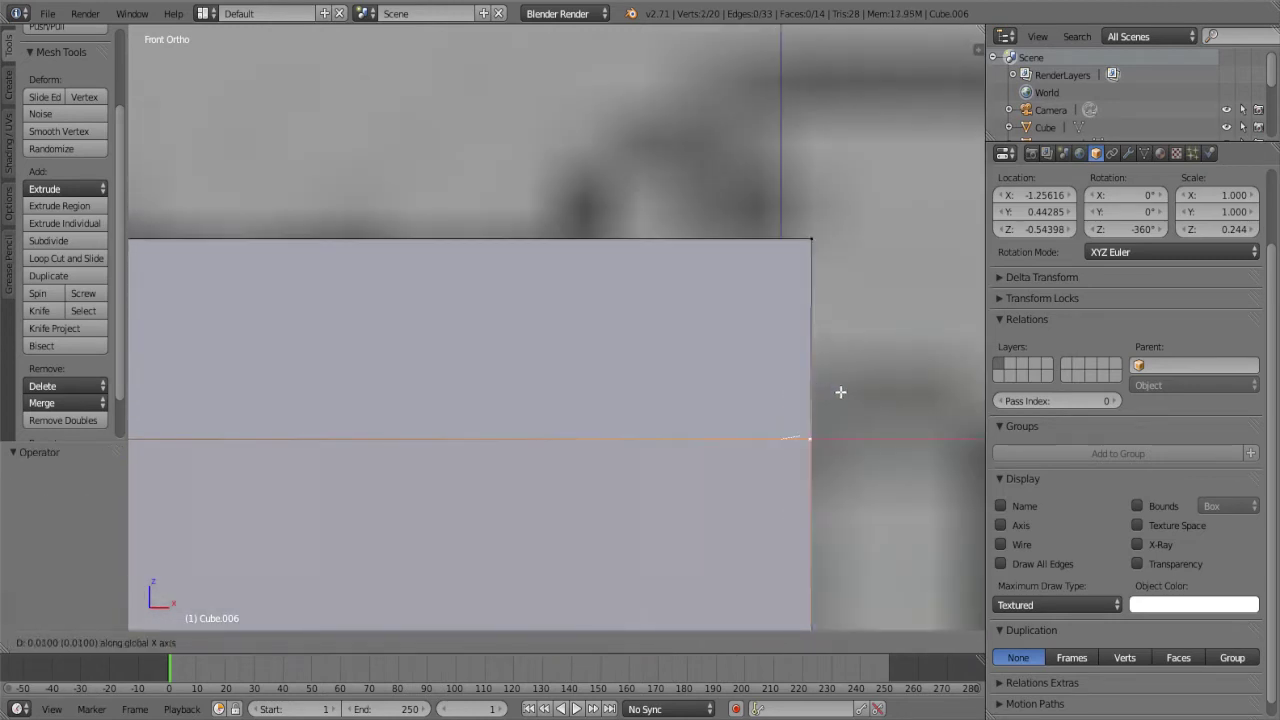
{"action": "left_click", "coordinate": [843, 392]}
{"action": "scroll", "coordinate": [843, 392], "scroll_direction": "down", "scroll_amount": 2}
{"action": "scroll", "coordinate": [840, 408], "scroll_direction": "down", "scroll_amount": 2}
Reorient the view and open the connector block in edge-select Edit Mode
{"action": "key", "text": "Tab"}
{"action": "scroll", "coordinate": [586, 408], "scroll_direction": "down", "scroll_amount": 1}
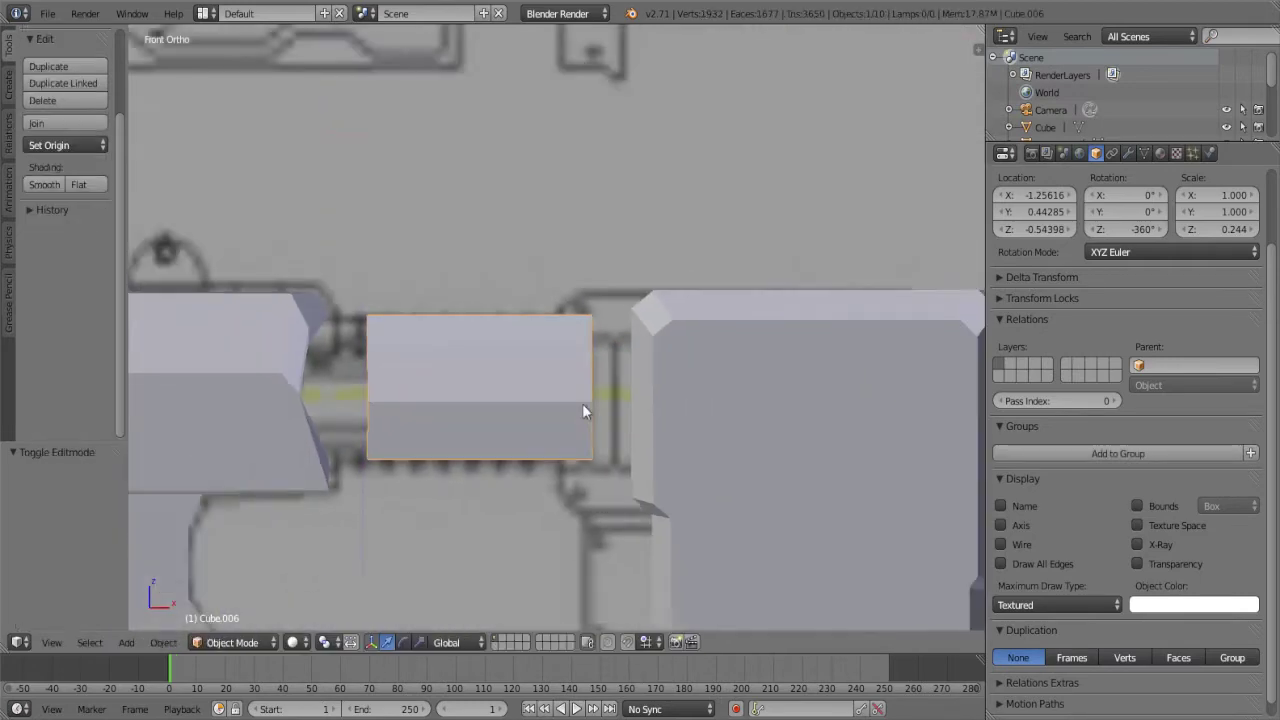
{"action": "mouse_move", "coordinate": [586, 408]}
{"action": "middle_mouse_down"}
{"action": "mouse_move", "coordinate": [502, 517]}
{"action": "mouse_move", "coordinate": [397, 417]}
{"action": "mouse_move", "coordinate": [597, 408]}
{"action": "mouse_move", "coordinate": [574, 443]}
{"action": "mouse_move", "coordinate": [623, 540]}
{"action": "mouse_move", "coordinate": [494, 592]}
{"action": "mouse_move", "coordinate": [464, 532]}
{"action": "mouse_move", "coordinate": [591, 543]}
{"action": "mouse_move", "coordinate": [671, 577]}
{"action": "mouse_move", "coordinate": [654, 626]}
{"action": "mouse_move", "coordinate": [641, 510]}
{"action": "mouse_move", "coordinate": [786, 477]}
{"action": "mouse_move", "coordinate": [906, 391]}
{"action": "mouse_move", "coordinate": [837, 406]}
{"action": "mouse_move", "coordinate": [864, 400]}
{"action": "middle_mouse_up"}
{"action": "scroll", "coordinate": [572, 447], "scroll_direction": "down", "scroll_amount": 1}
{"action": "scroll", "coordinate": [623, 540], "scroll_direction": "up", "scroll_amount": 2}
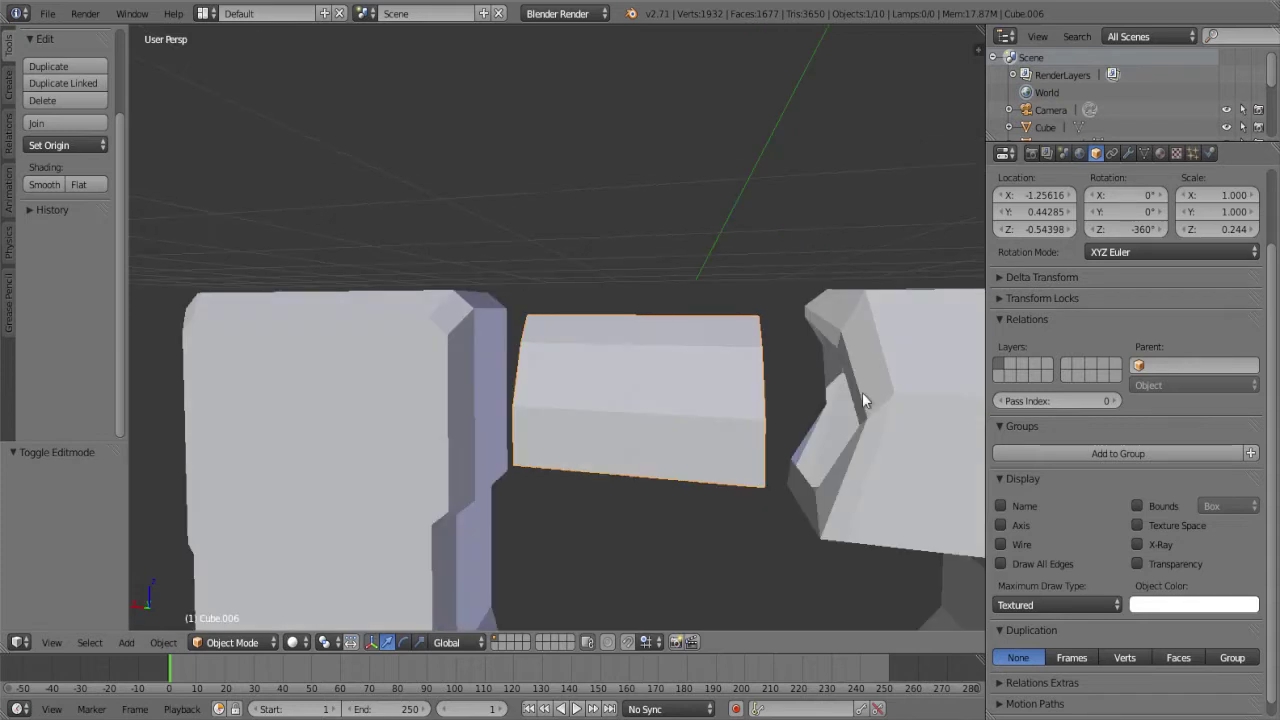
{"action": "key", "text": "Tab"}
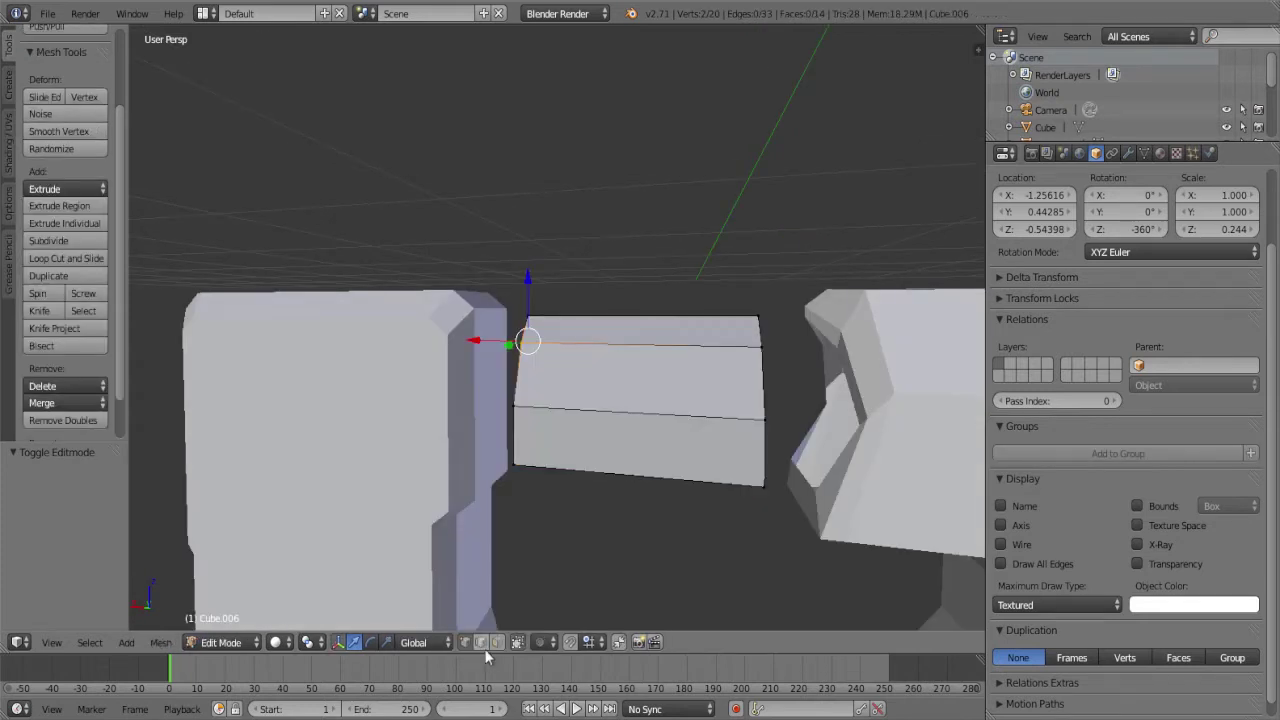
{"action": "left_click", "coordinate": [482, 643]}
{"action": "mouse_move", "coordinate": [520, 571]}
{"action": "middle_mouse_down"}
{"action": "mouse_move", "coordinate": [371, 409]}
{"action": "mouse_move", "coordinate": [431, 394]}
{"action": "middle_mouse_up"}
Extrude the block's top edge along Z, raise it 0.06 in front ortho view, and return to Object Mode
{"action": "key", "text": "e"}
{"action": "key", "text": "z"}
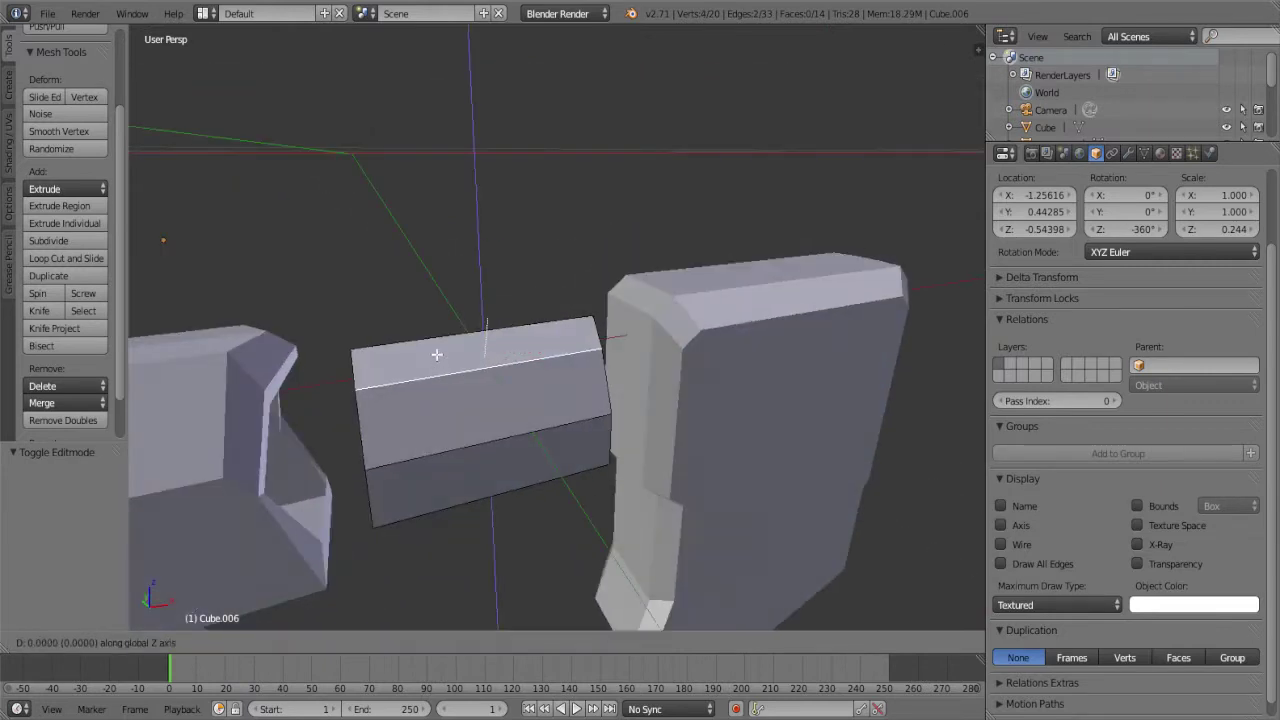
{"action": "key", "text": "KP_1"}
{"action": "left_click", "coordinate": [449, 343]}
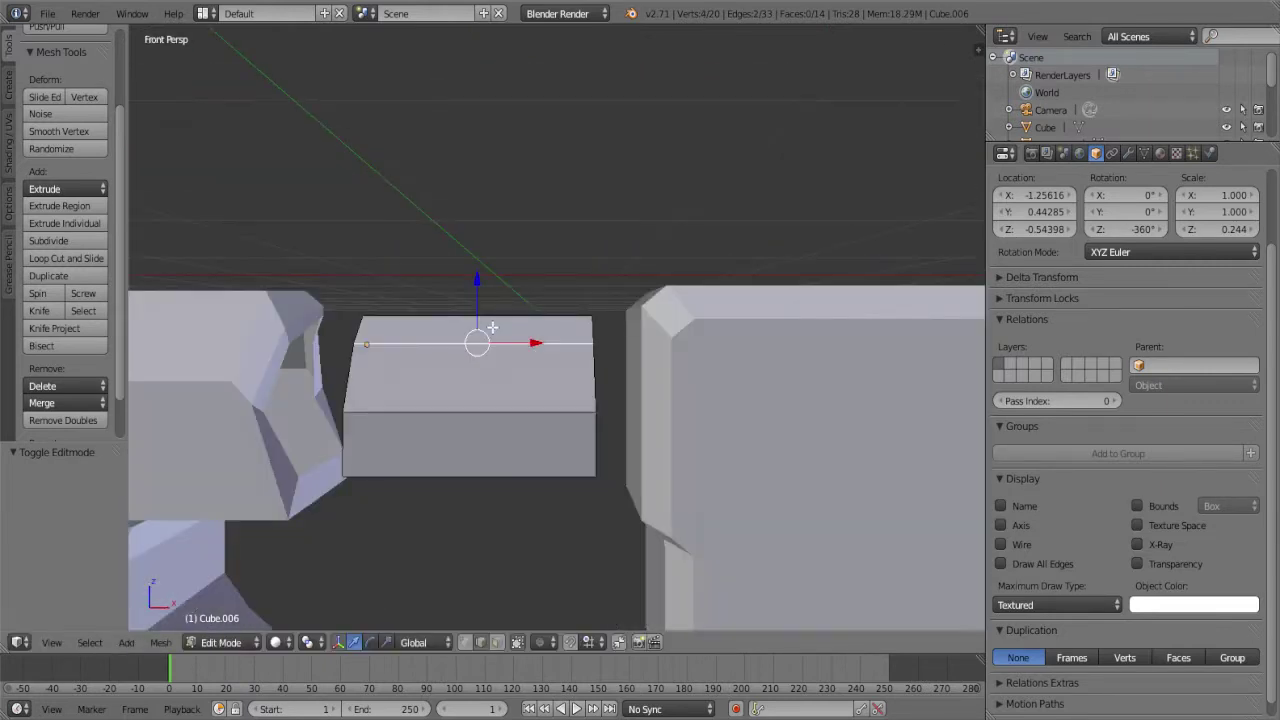
{"action": "key", "text": "KP_5"}
{"action": "scroll", "coordinate": [500, 423], "scroll_direction": "up", "scroll_amount": 3}
{"action": "key", "text": "e"}
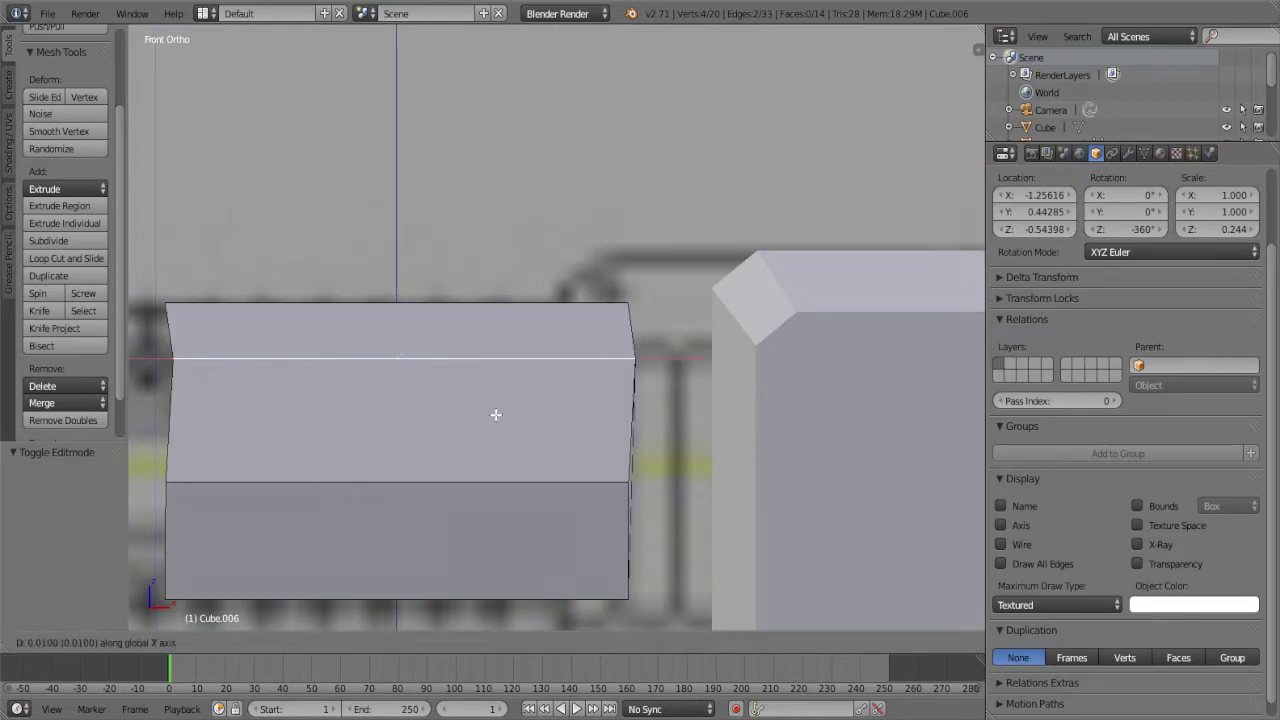
{"action": "key", "text": "z"}
{"action": "left_click", "coordinate": [504, 370]}
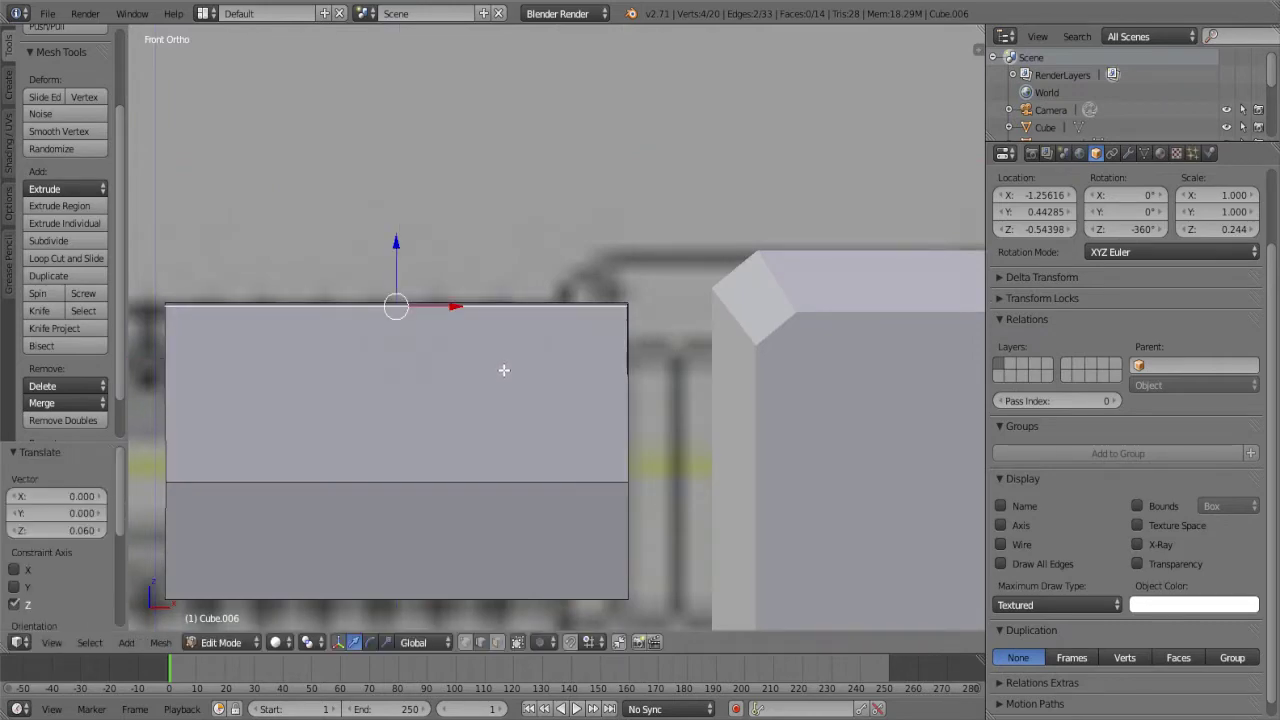
{"action": "key", "text": "Tab"}
{"action": "scroll", "coordinate": [500, 372], "scroll_direction": "down", "scroll_amount": 3}
{"action": "mouse_move", "coordinate": [500, 372]}
{"action": "middle_mouse_down"}
{"action": "mouse_move", "coordinate": [540, 443]}
{"action": "mouse_move", "coordinate": [663, 458]}
{"action": "mouse_move", "coordinate": [797, 397]}
{"action": "mouse_move", "coordinate": [580, 417]}
{"action": "mouse_move", "coordinate": [486, 363]}
{"action": "mouse_move", "coordinate": [537, 375]}
{"action": "middle_mouse_up"}
Set a front orthographic wireframe view over the blueprint
{"action": "key", "text": "KP_1"}
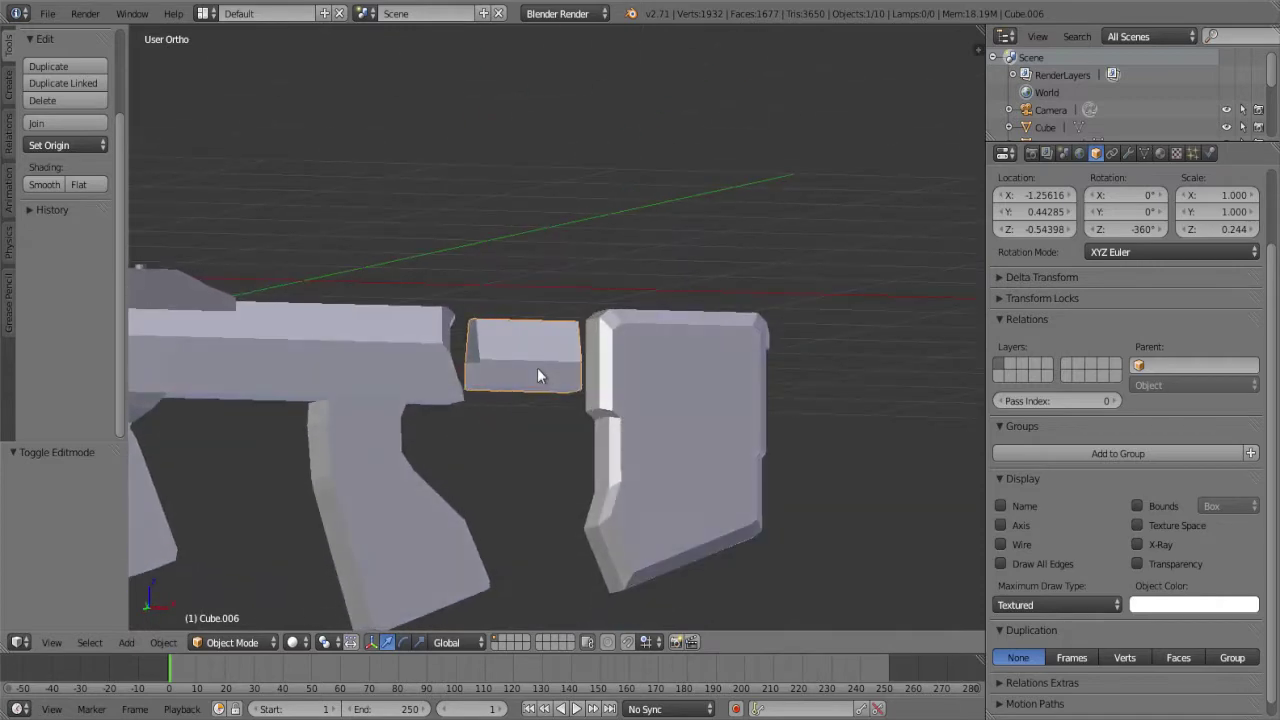
{"action": "key", "text": "z"}
{"action": "scroll", "coordinate": [535, 377], "scroll_direction": "up", "scroll_amount": 4}
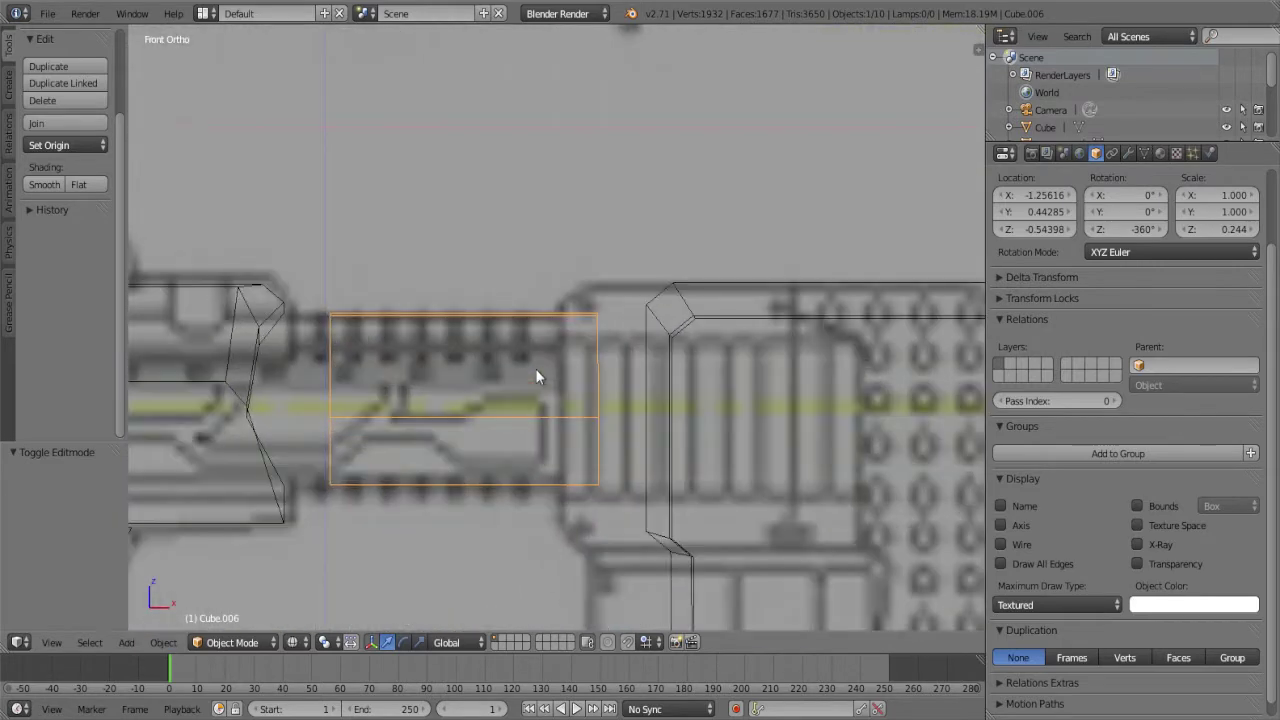
{"action": "key", "text": "KP_5"}
{"action": "key", "text": "z"}
{"action": "key", "text": "KP_5"}
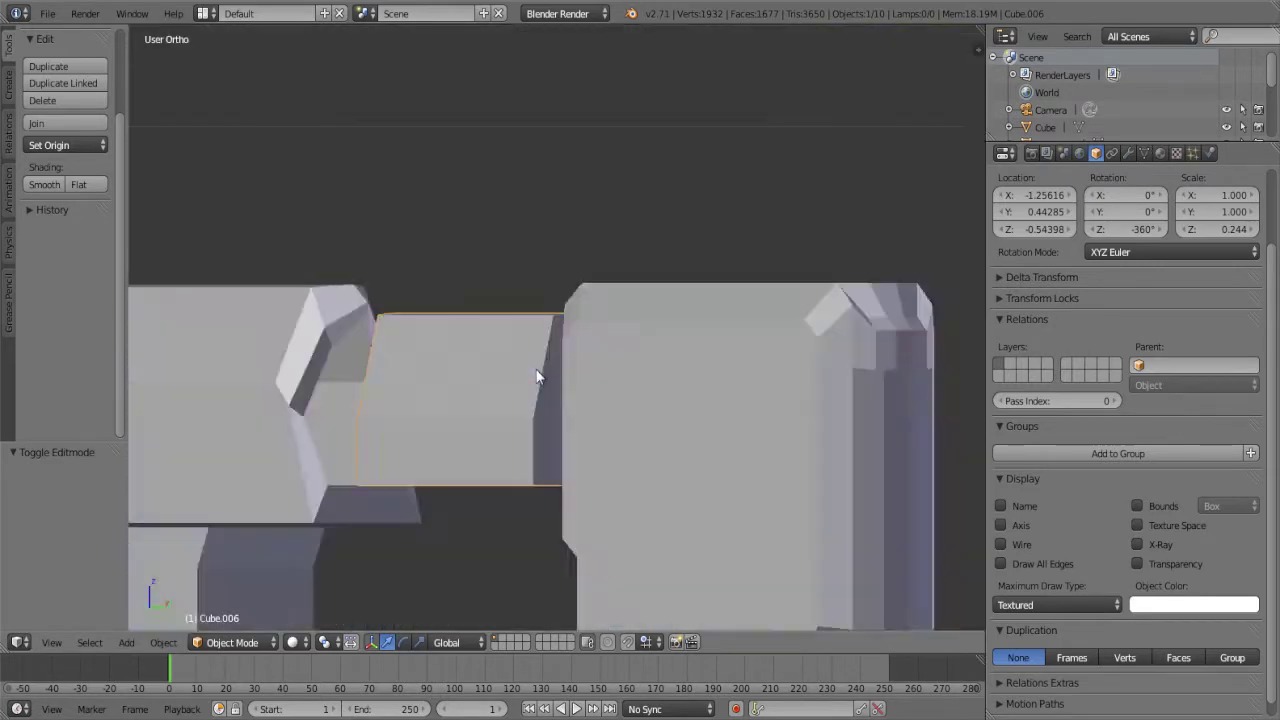
{"action": "key", "text": "z"}
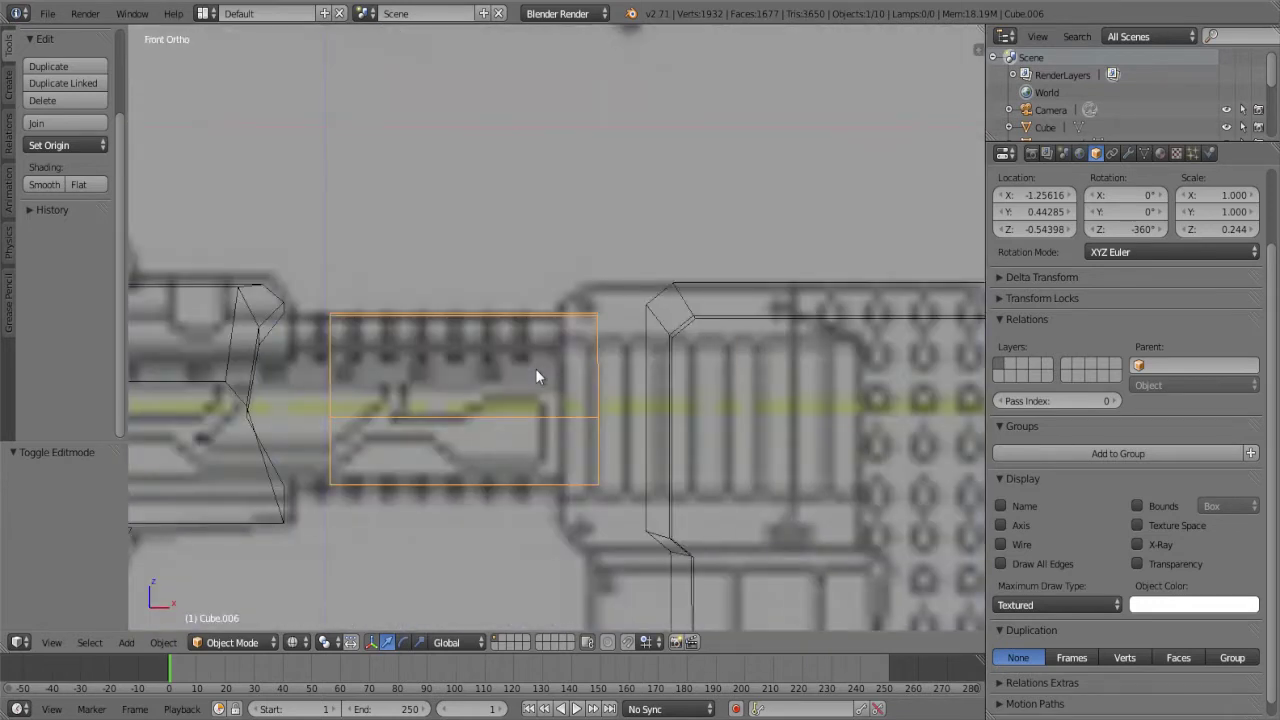
Enter edge-select Edit Mode on the connector block and begin a loop cut
{"action": "key", "text": "Tab"}
{"action": "scroll", "coordinate": [536, 369], "scroll_direction": "up", "scroll_amount": 3}
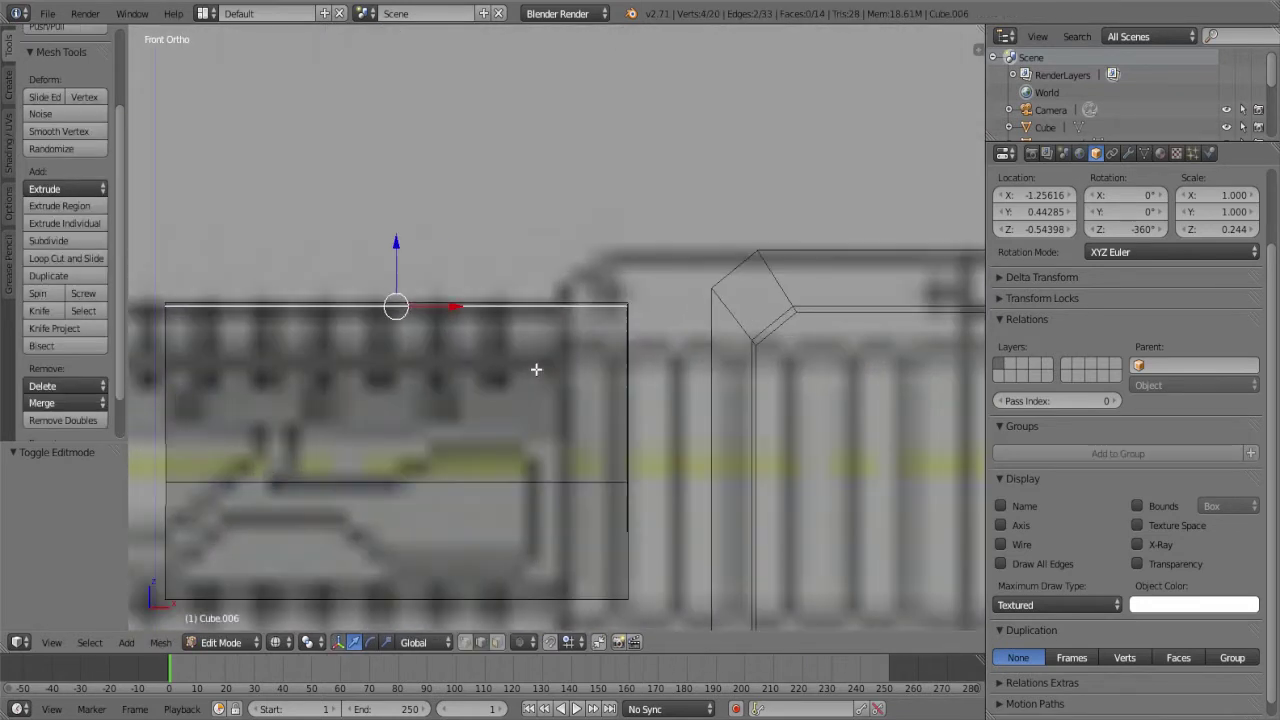
{"action": "left_click", "coordinate": [464, 641]}
{"action": "scroll", "coordinate": [469, 555], "scroll_direction": "down", "scroll_amount": 3}
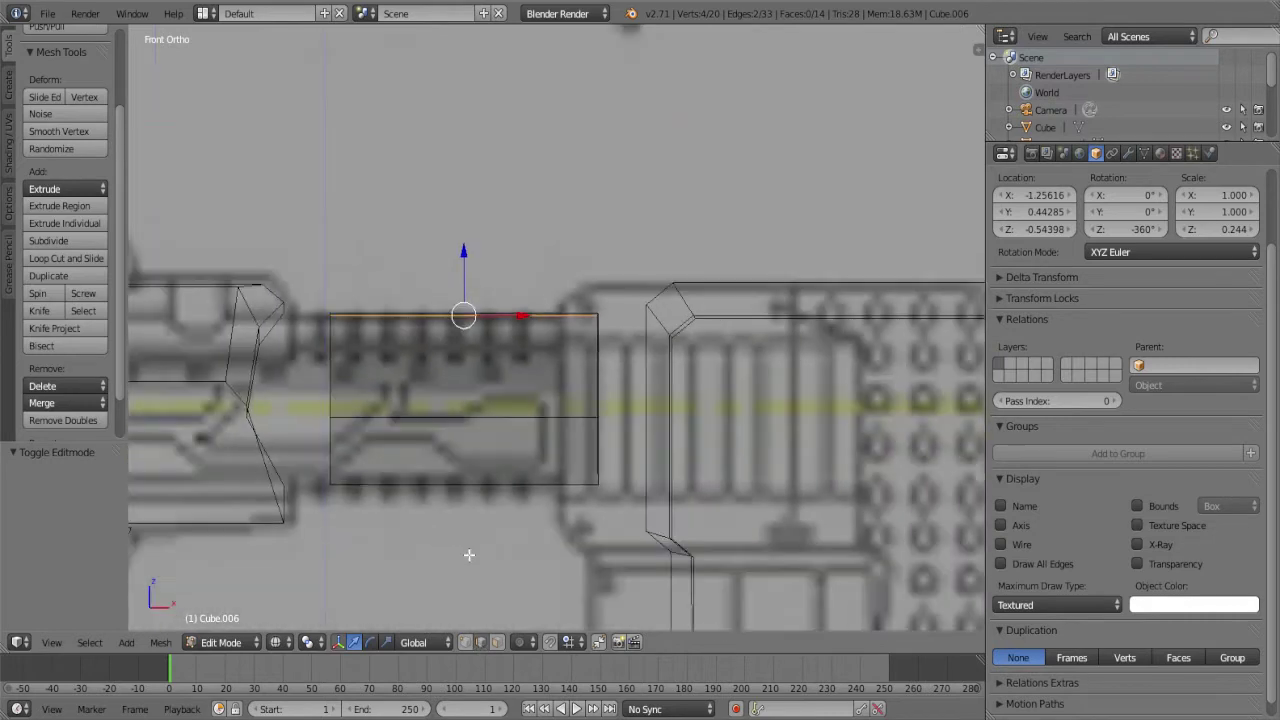
{"action": "scroll", "coordinate": [455, 375], "scroll_direction": "up", "scroll_amount": 2}
{"action": "scroll", "coordinate": [455, 375], "scroll_direction": "down", "scroll_amount": 1}
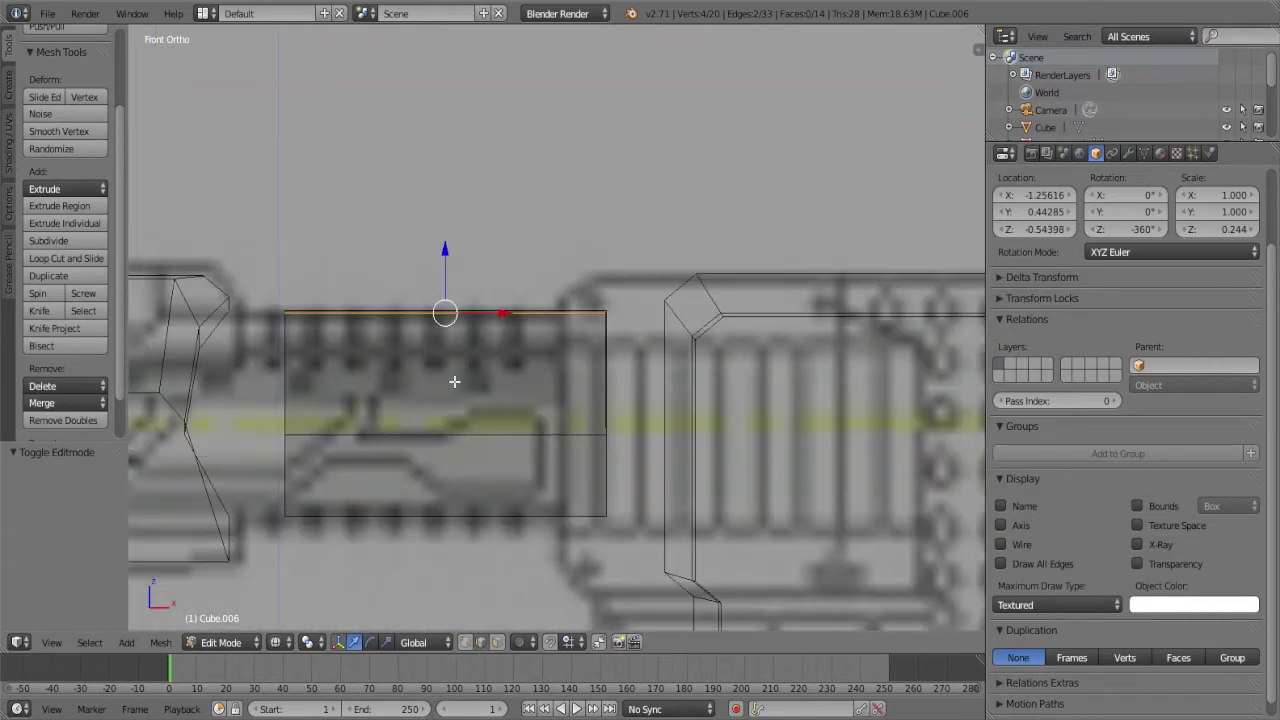
{"action": "key", "text": "ctrl+r"}
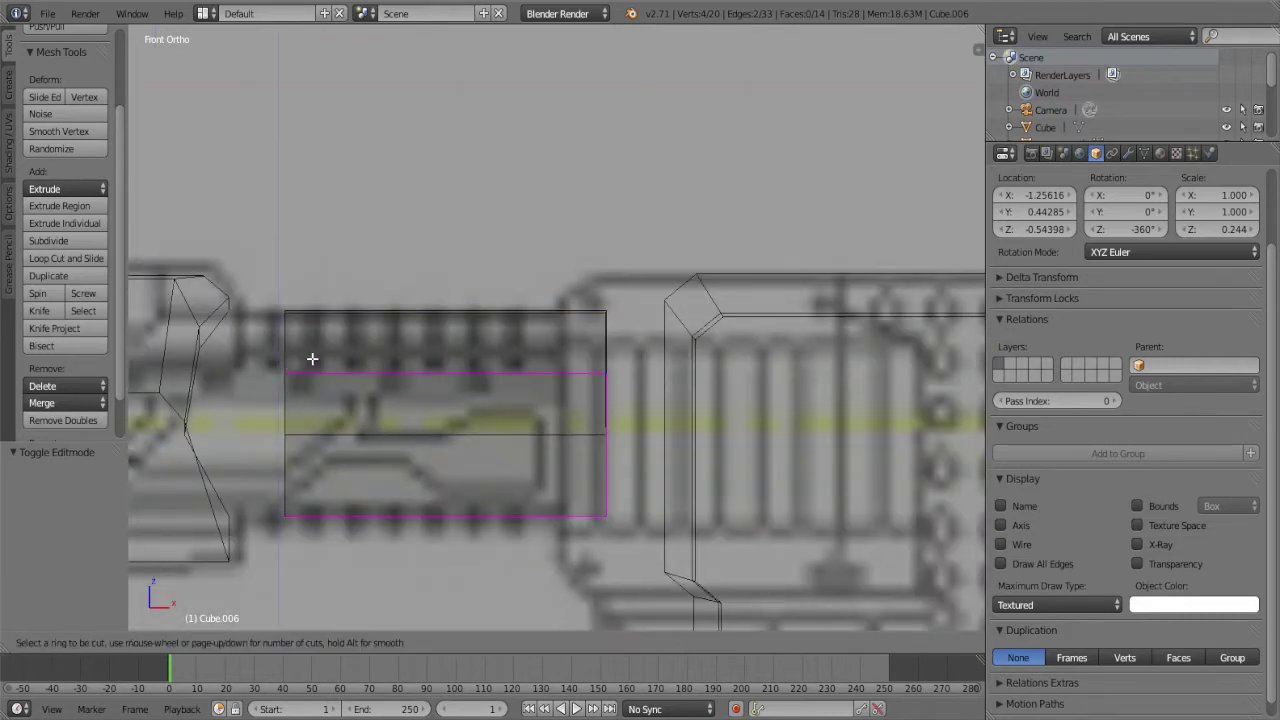
Cancel the pending loop cuts, return to solid shading and re-enter mesh editing
{"action": "mouse_move", "coordinate": [315, 360]}
{"action": "middle_mouse_down"}
{"action": "mouse_move", "coordinate": [363, 457]}
{"action": "mouse_move", "coordinate": [429, 471]}
{"action": "mouse_move", "coordinate": [480, 397]}
{"action": "mouse_move", "coordinate": [395, 398]}
{"action": "middle_mouse_up"}
{"action": "key", "text": "Escape"}
{"action": "key", "text": "z"}
{"action": "key", "text": "ctrl+r"}
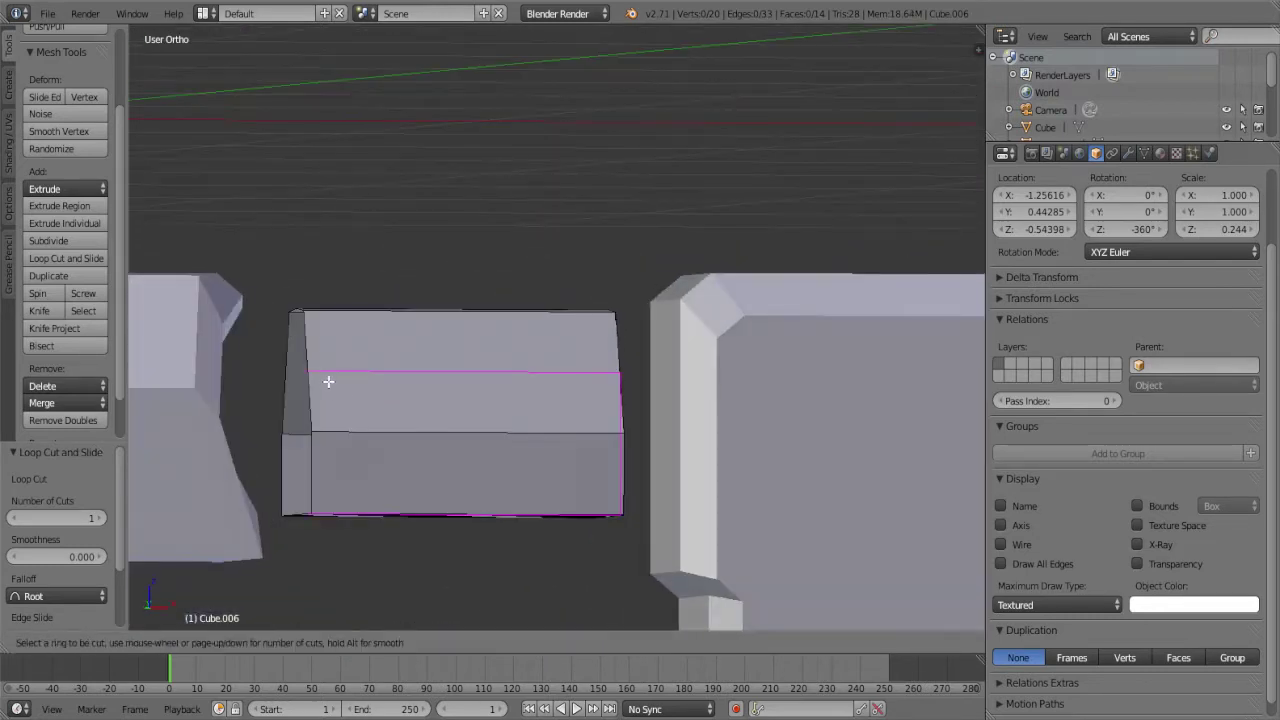
{"action": "key", "text": "Escape"}
{"action": "mouse_move", "coordinate": [300, 387]}
{"action": "middle_mouse_down"}
{"action": "mouse_move", "coordinate": [309, 408]}
{"action": "mouse_move", "coordinate": [370, 439]}
{"action": "mouse_move", "coordinate": [480, 411]}
{"action": "mouse_move", "coordinate": [425, 426]}
{"action": "middle_mouse_up"}
{"action": "key", "text": "Tab"}
{"action": "key", "text": "Tab"}
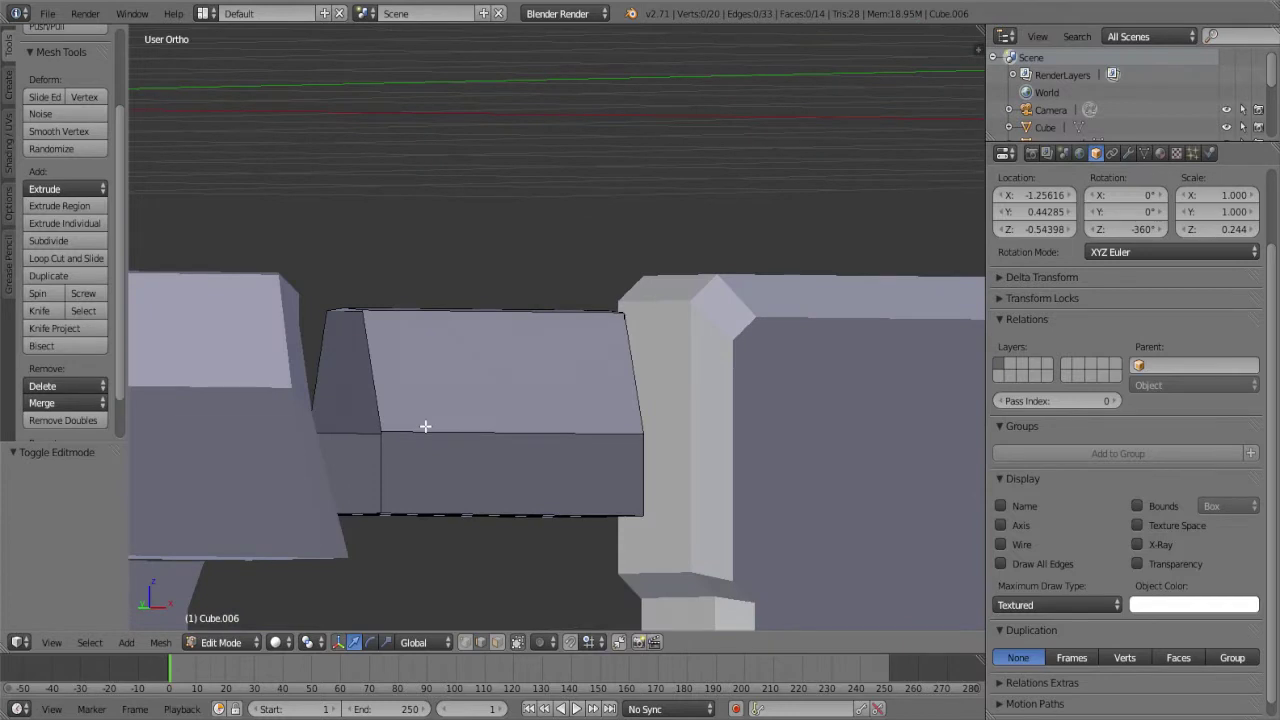
Shift-select the vertical and bottom edges around the block's open end
{"action": "right_click", "coordinate": [322, 356]}
{"action": "right_click", "coordinate": [347, 310], "text": "shift"}
{"action": "mouse_move", "coordinate": [347, 310]}
{"action": "middle_mouse_down"}
{"action": "mouse_move", "coordinate": [382, 421]}
{"action": "mouse_move", "coordinate": [462, 430]}
{"action": "mouse_move", "coordinate": [471, 443]}
{"action": "mouse_move", "coordinate": [479, 469]}
{"action": "mouse_move", "coordinate": [460, 510]}
{"action": "middle_mouse_up"}
{"action": "right_click", "coordinate": [396, 418], "text": "shift"}
{"action": "right_click", "coordinate": [450, 432], "text": "shift"}
{"action": "scroll", "coordinate": [479, 469], "scroll_direction": "down", "scroll_amount": 4}
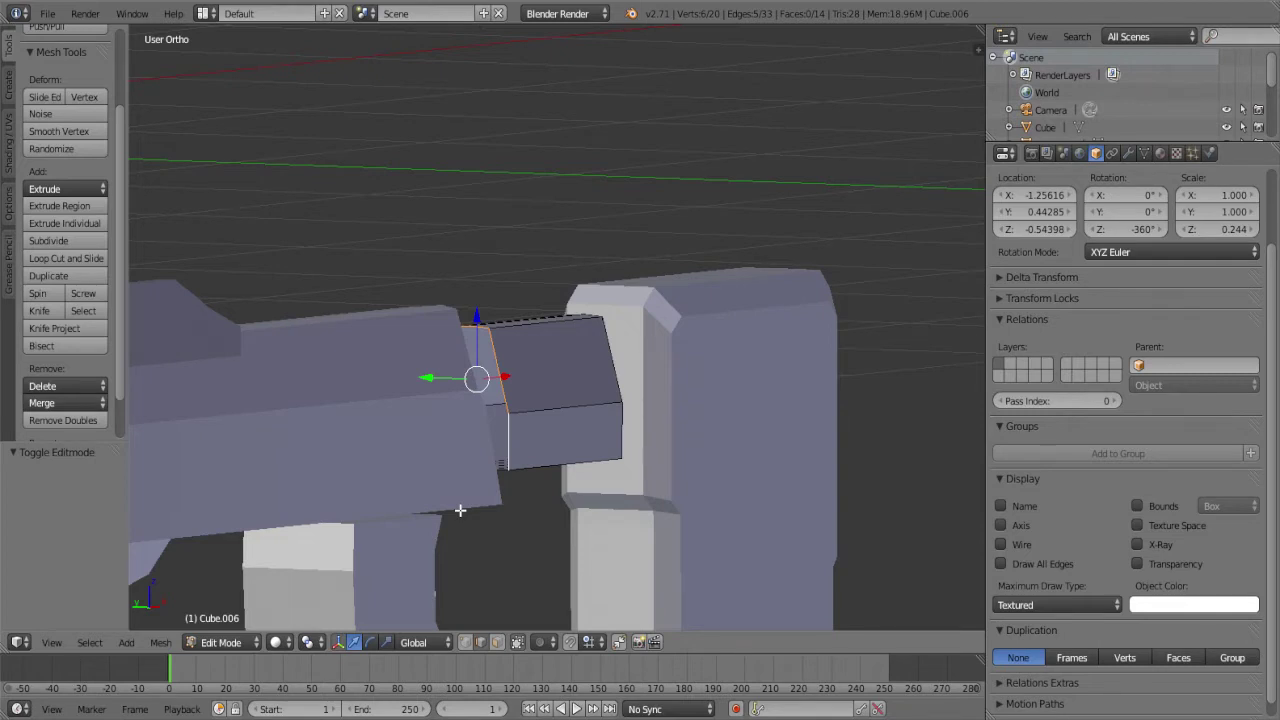
Isolate the block in local view and add the remaining end edges to the selection
{"action": "key", "text": "KP_Divide"}
{"action": "scroll", "coordinate": [462, 506], "scroll_direction": "up", "scroll_amount": 3}
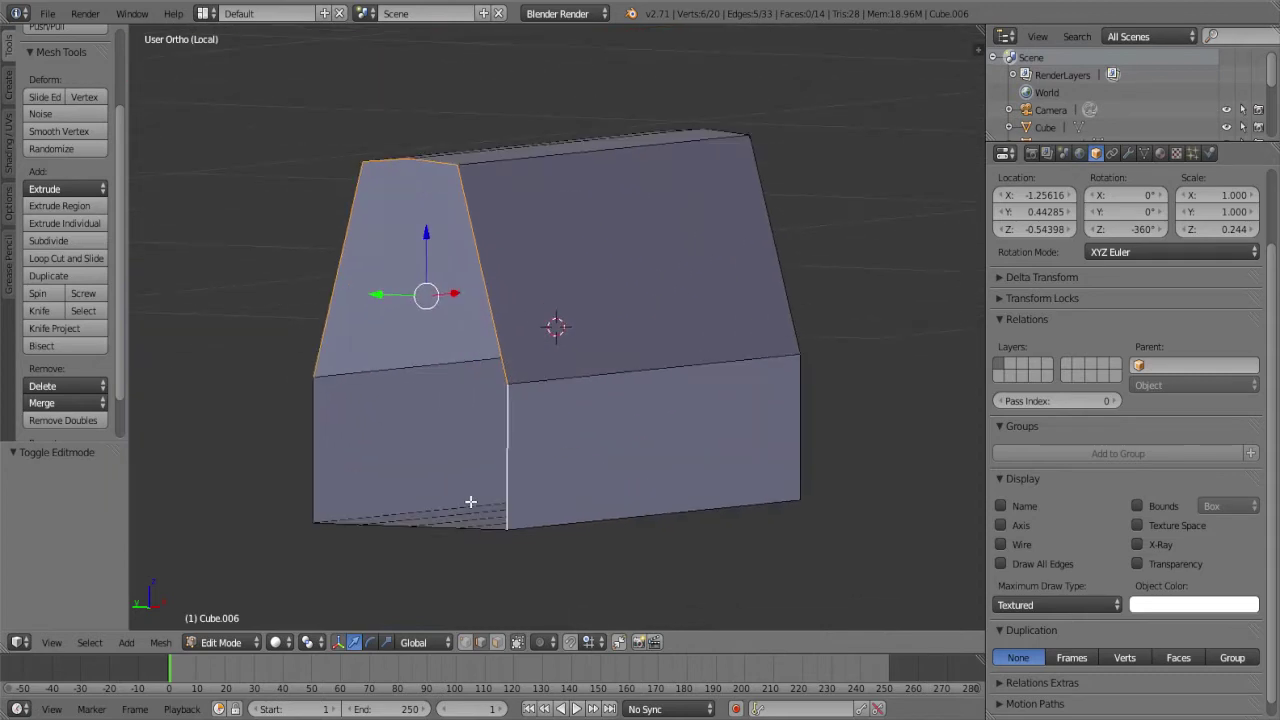
{"action": "mouse_move", "coordinate": [469, 506]}
{"action": "middle_mouse_down"}
{"action": "mouse_move", "coordinate": [515, 449]}
{"action": "mouse_move", "coordinate": [608, 427]}
{"action": "mouse_move", "coordinate": [555, 372]}
{"action": "middle_mouse_up"}
{"action": "key", "text": "KP_5"}
{"action": "right_click", "coordinate": [521, 310], "text": "shift"}
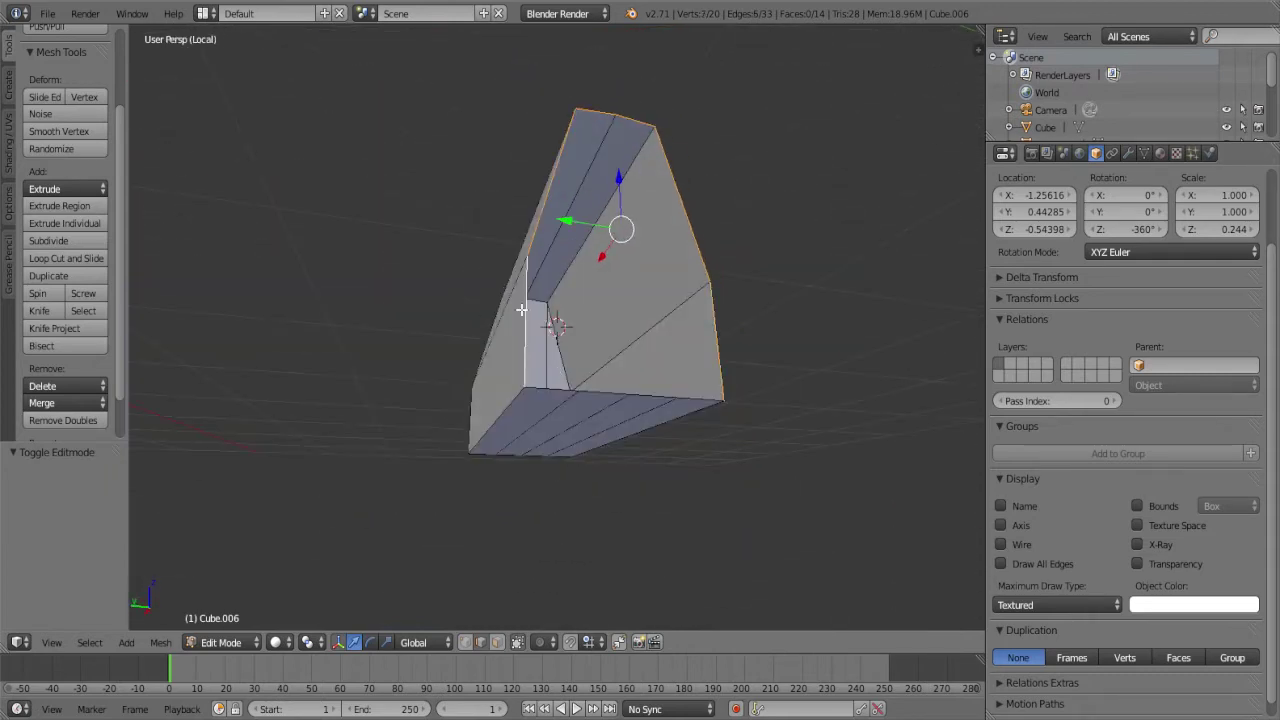
{"action": "right_click", "coordinate": [546, 386], "text": "shift"}
{"action": "right_click", "coordinate": [551, 390], "text": "shift"}
{"action": "right_click", "coordinate": [640, 403], "text": "shift"}
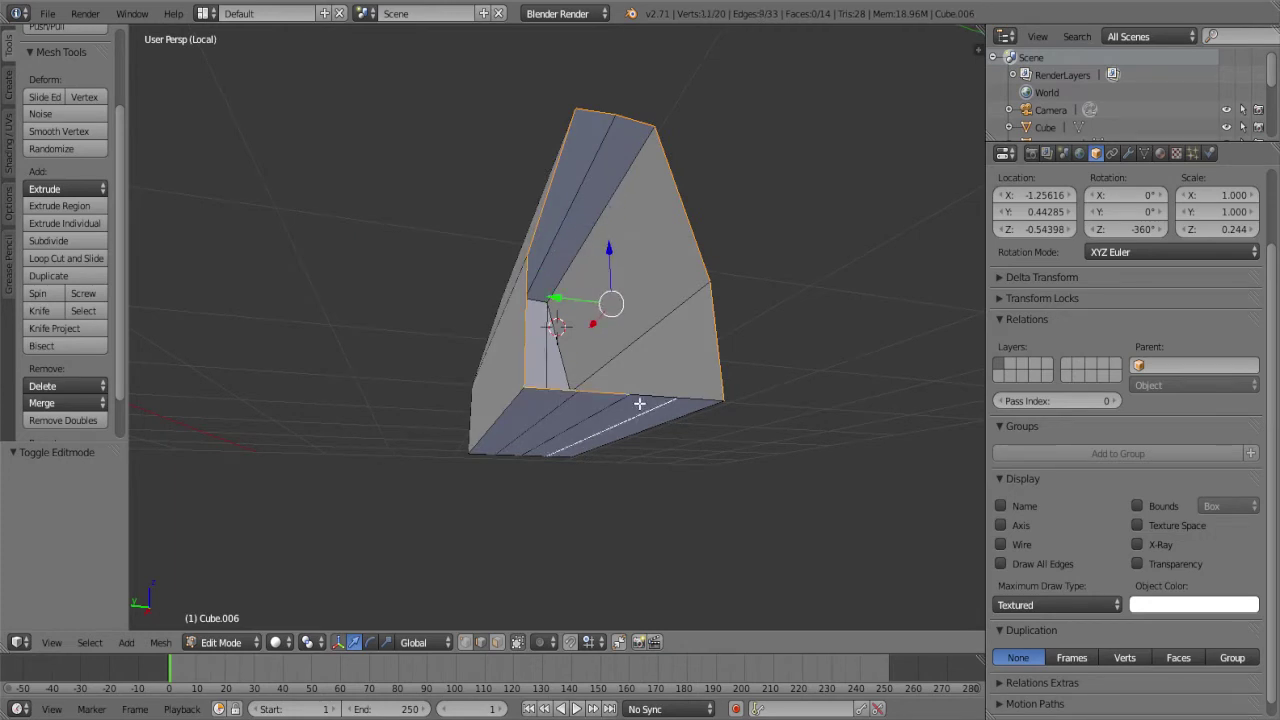
{"action": "right_click", "coordinate": [640, 403], "text": "shift"}
{"action": "right_click", "coordinate": [660, 395], "text": "shift"}
{"action": "right_click", "coordinate": [700, 397], "text": "shift"}
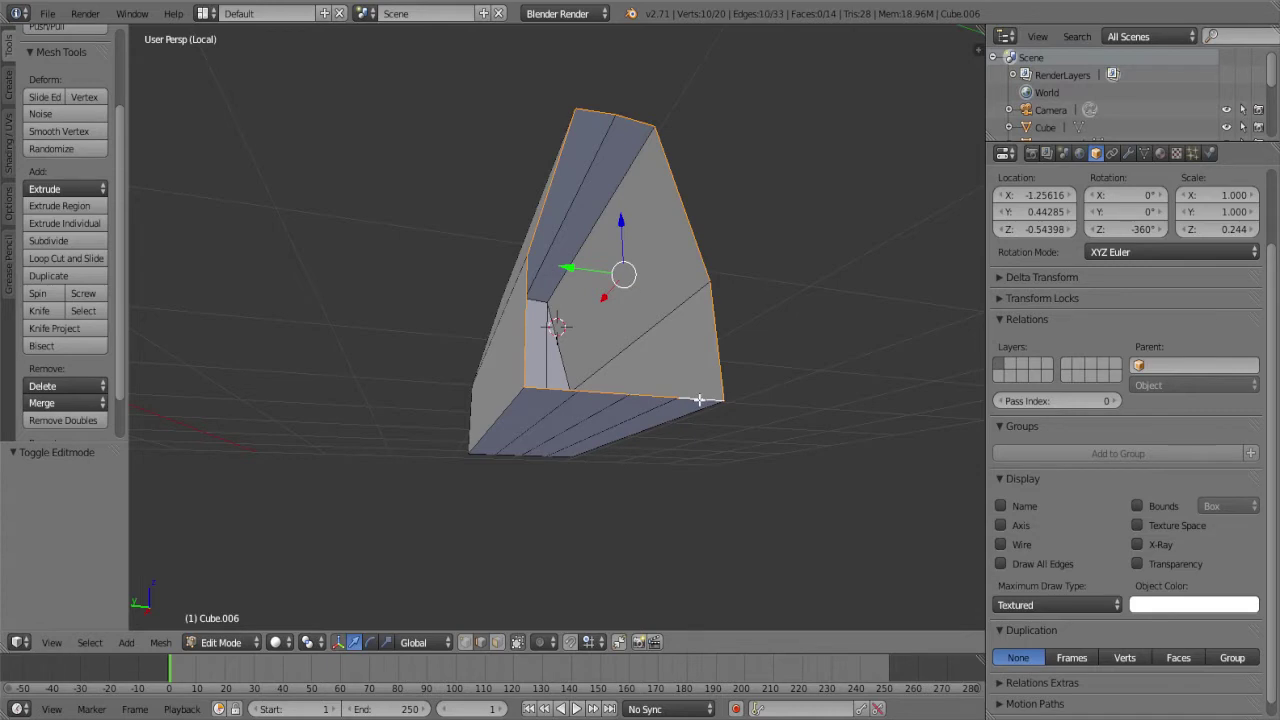
{"action": "mouse_move", "coordinate": [700, 397]}
{"action": "middle_mouse_down"}
{"action": "mouse_move", "coordinate": [690, 329]}
{"action": "mouse_move", "coordinate": [605, 386]}
{"action": "mouse_move", "coordinate": [531, 398]}
{"action": "mouse_move", "coordinate": [550, 320]}
{"action": "middle_mouse_up"}
Fill the selected open end with a new face and leave Edit Mode
{"action": "key", "text": "f"}
{"action": "key", "text": "Tab"}
{"action": "key", "text": "Tab"}
{"action": "key", "text": "ctrl+r"}
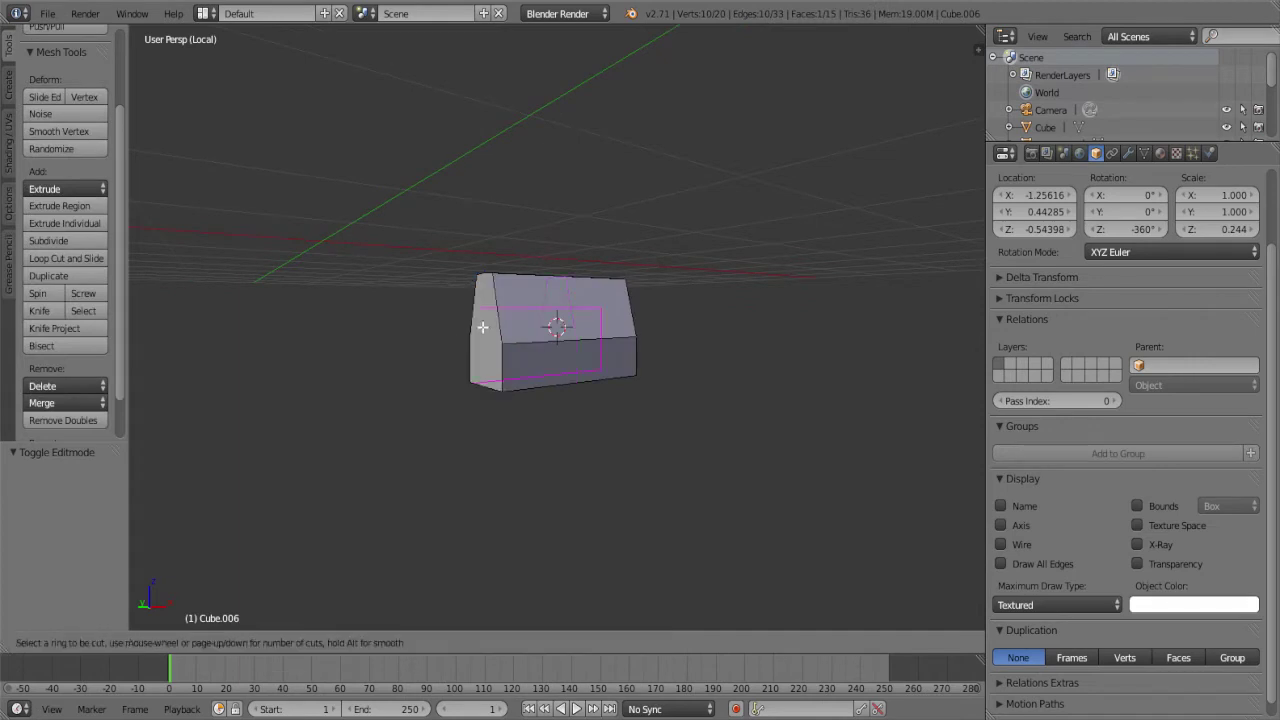
Add a horizontal edge loop across the connector block with Loop Cut and Slide
{"action": "left_click", "coordinate": [525, 326]}
{"action": "right_click", "coordinate": [525, 326]}
{"action": "mouse_move", "coordinate": [525, 326]}
{"action": "middle_mouse_down"}
{"action": "mouse_move", "coordinate": [560, 389]}
{"action": "mouse_move", "coordinate": [355, 359]}
{"action": "mouse_move", "coordinate": [277, 331]}
{"action": "mouse_move", "coordinate": [351, 320]}
{"action": "mouse_move", "coordinate": [543, 366]}
{"action": "mouse_move", "coordinate": [503, 376]}
{"action": "middle_mouse_up"}
{"action": "key", "text": "ctrl+r"}
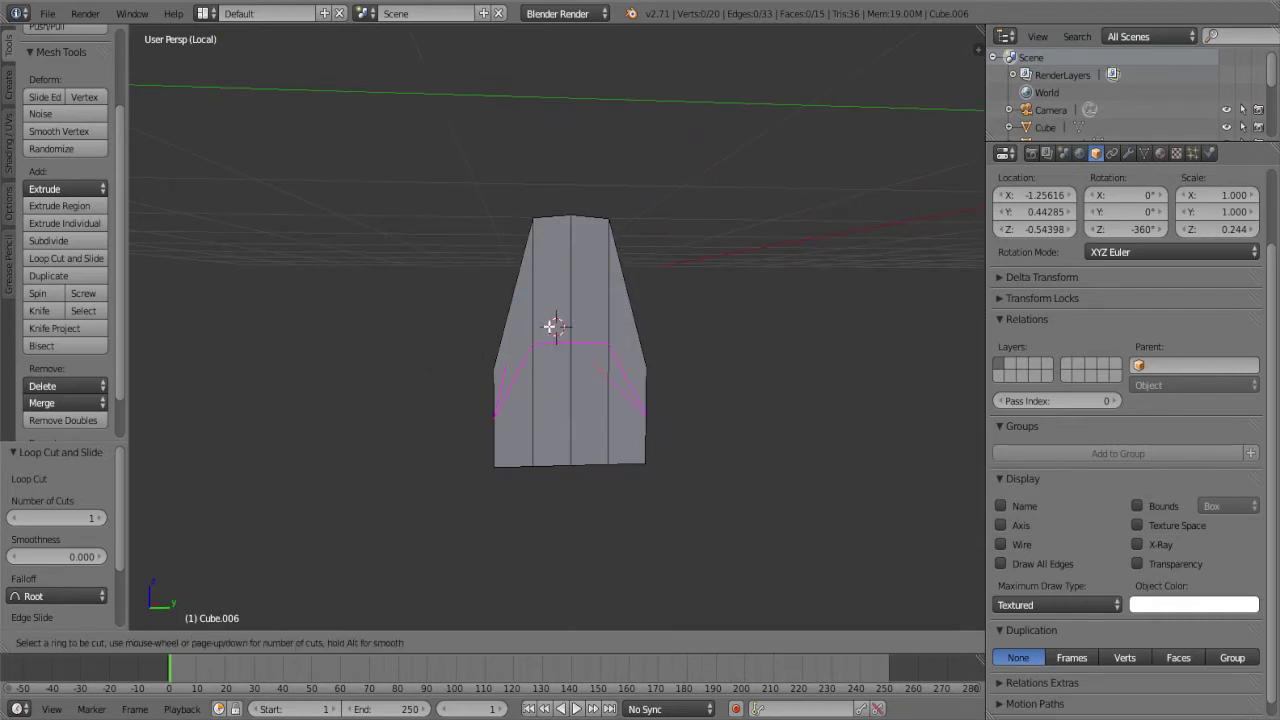
{"action": "left_click", "coordinate": [553, 326]}
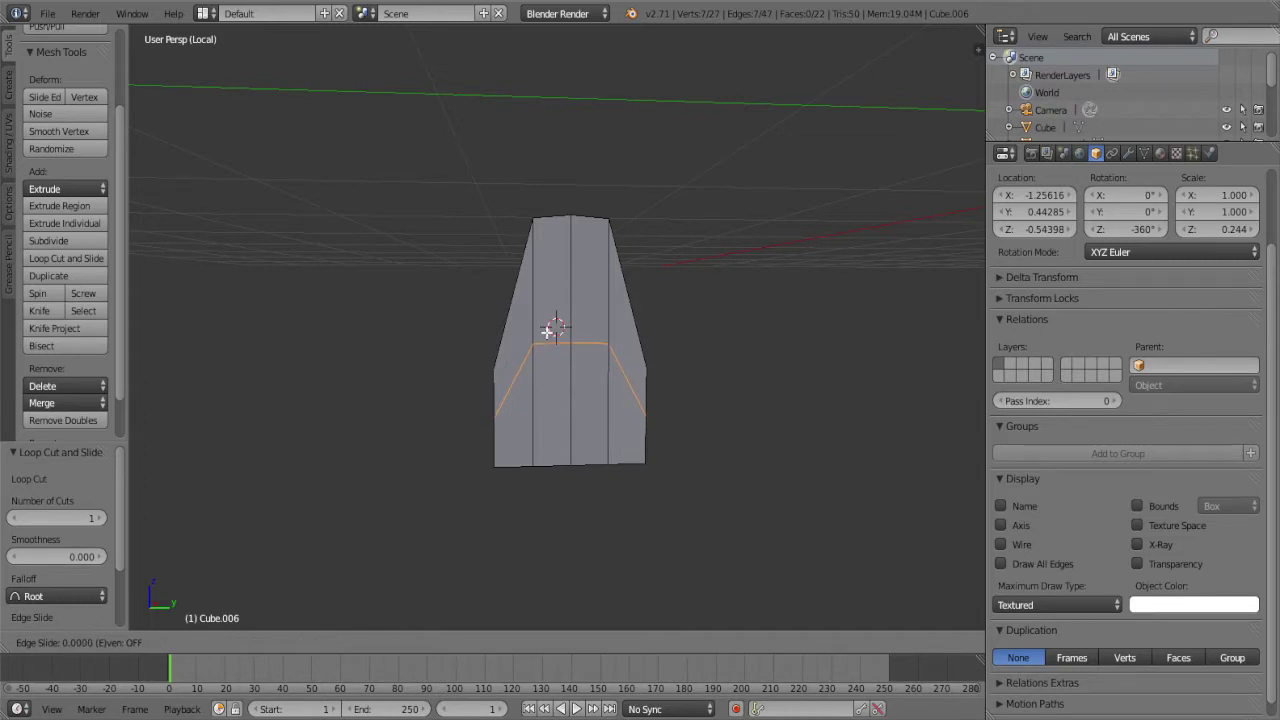
{"action": "left_click", "coordinate": [546, 345]}
{"action": "mouse_move", "coordinate": [560, 366]}
{"action": "middle_mouse_down"}
{"action": "mouse_move", "coordinate": [600, 374]}
{"action": "mouse_move", "coordinate": [623, 357]}
{"action": "mouse_move", "coordinate": [633, 385]}
{"action": "middle_mouse_up"}
{"action": "key", "text": "ctrl+r"}
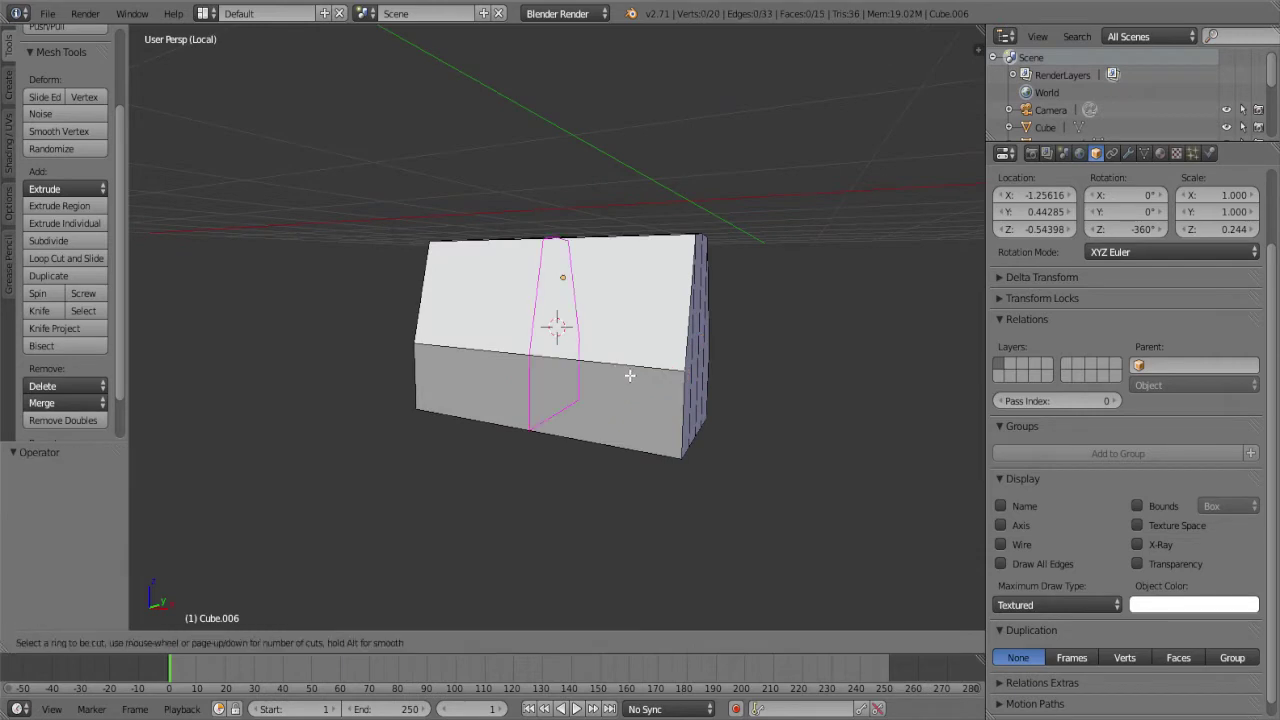
{"action": "right_click", "coordinate": [700, 337]}
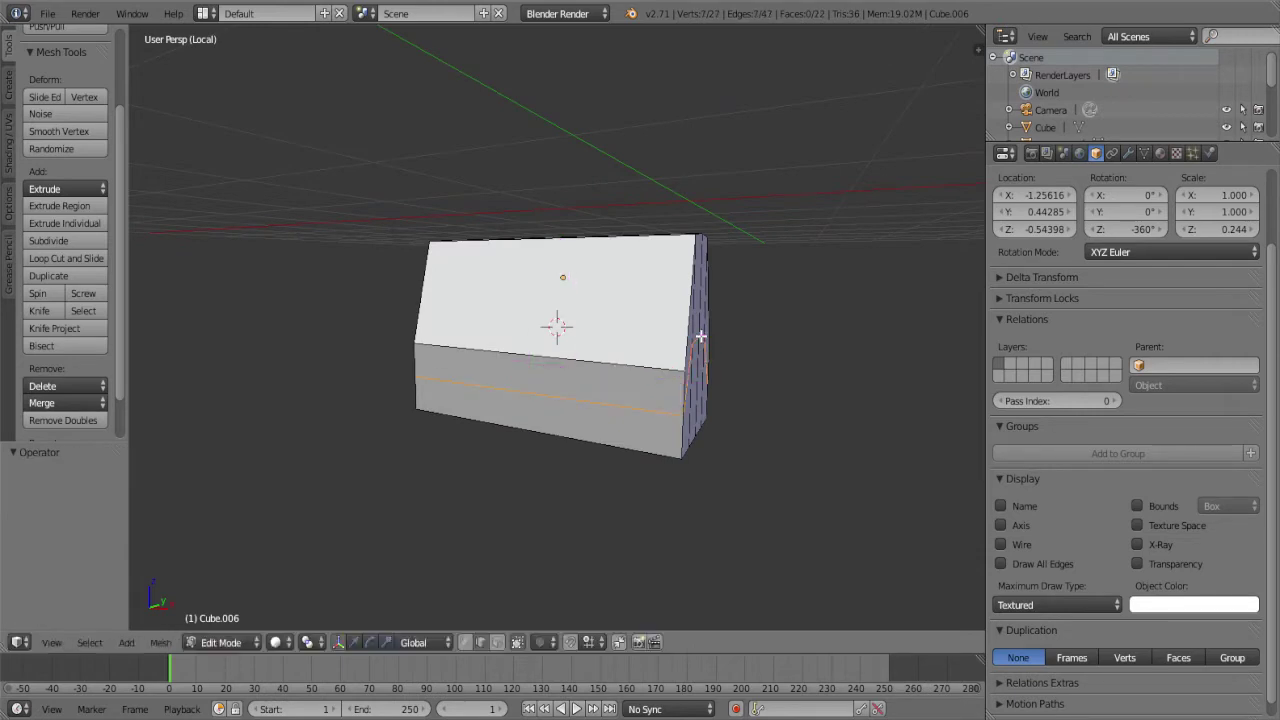
Select the block's two top edges and raise them 0.154 along Z
{"action": "right_click", "coordinate": [699, 284]}
{"action": "mouse_move", "coordinate": [699, 284]}
{"action": "middle_mouse_down"}
{"action": "mouse_move", "coordinate": [479, 407]}
{"action": "mouse_move", "coordinate": [682, 388]}
{"action": "middle_mouse_up"}
{"action": "right_click", "coordinate": [479, 407], "text": "shift"}
{"action": "key", "text": "g"}
{"action": "key", "text": "z"}
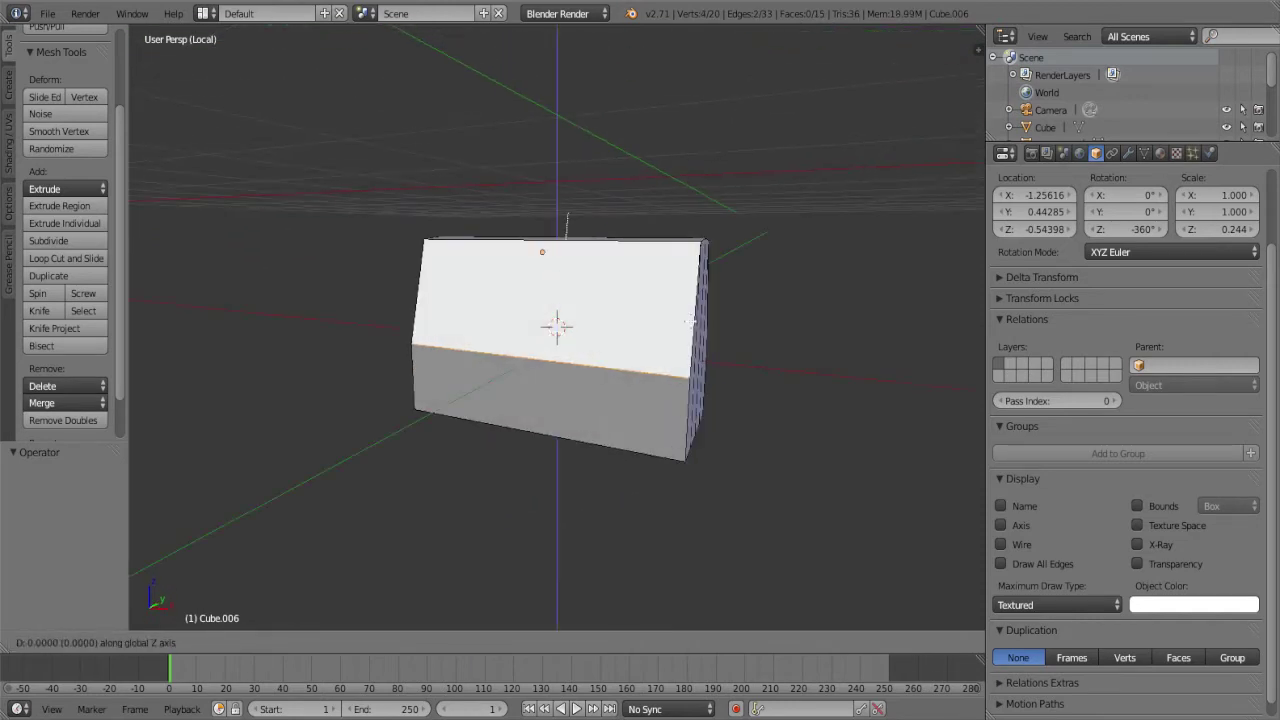
{"action": "right_click", "coordinate": [689, 320]}
{"action": "key", "text": "g"}
{"action": "key", "text": "z"}
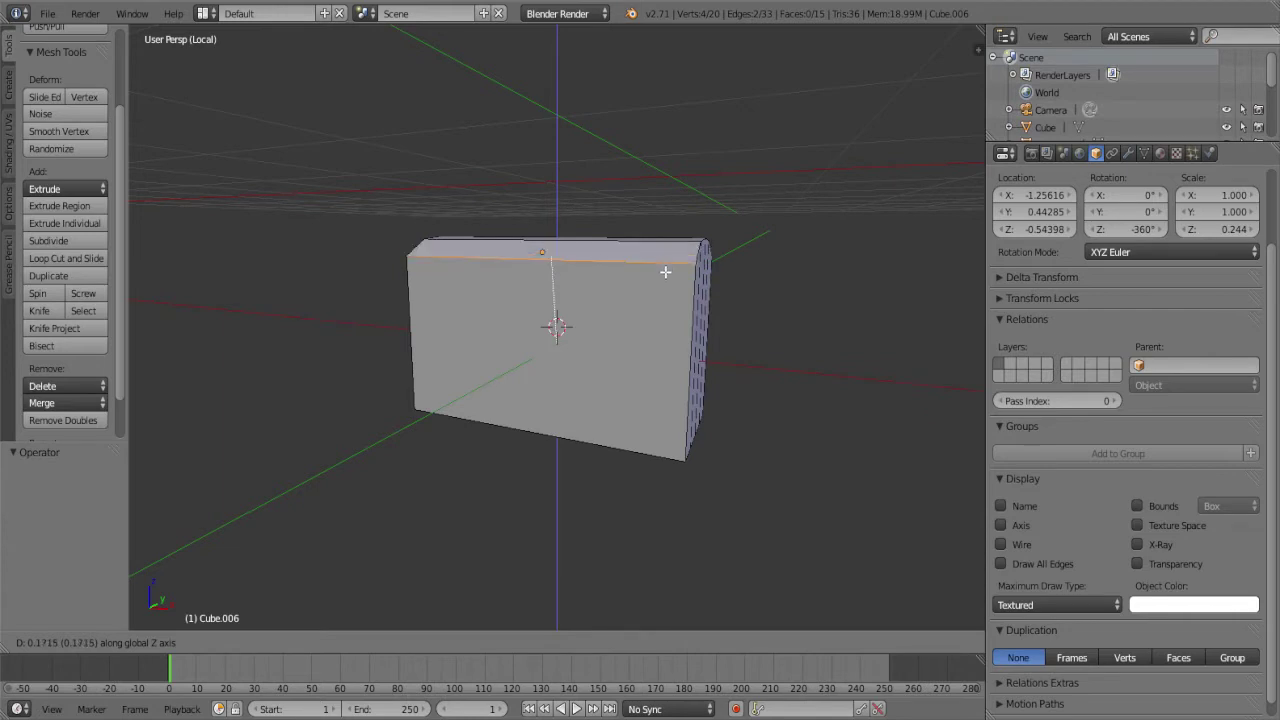
{"action": "left_click", "coordinate": [665, 273]}
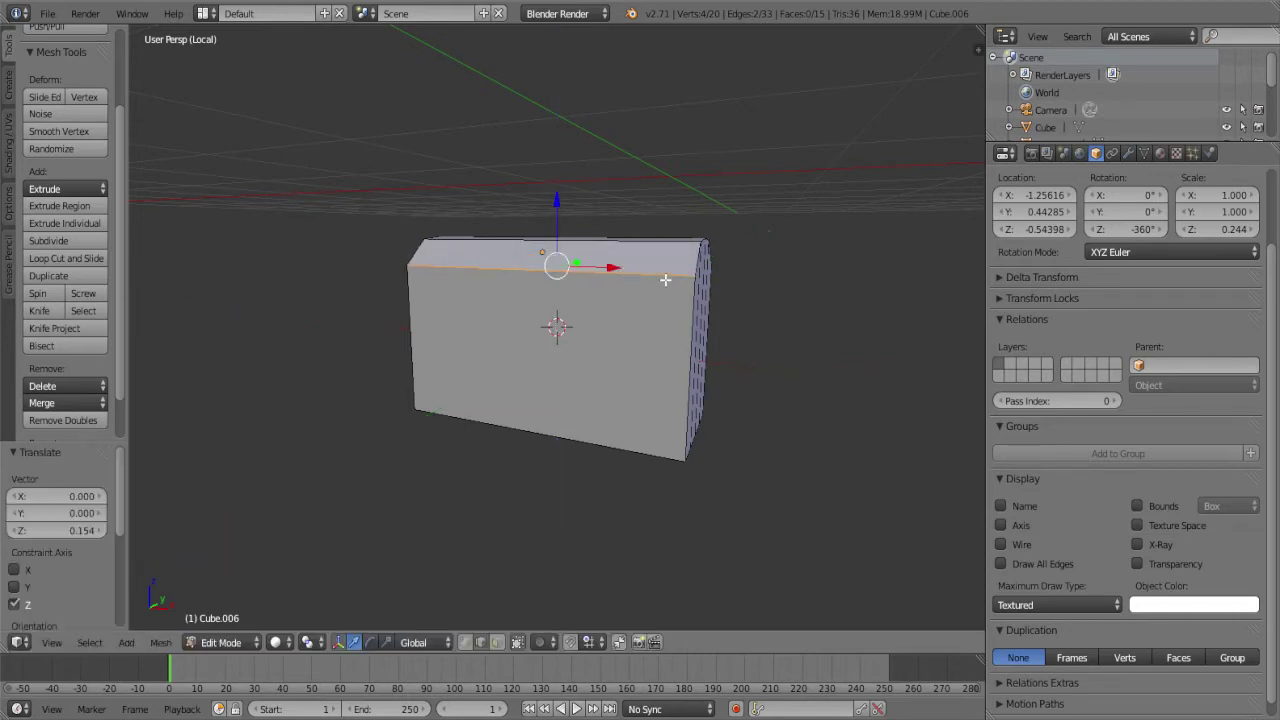
{"action": "middle_click_drag", "start_coordinate": [665, 273], "coordinate": [584, 274]}
{"action": "key", "text": "ctrl+r"}
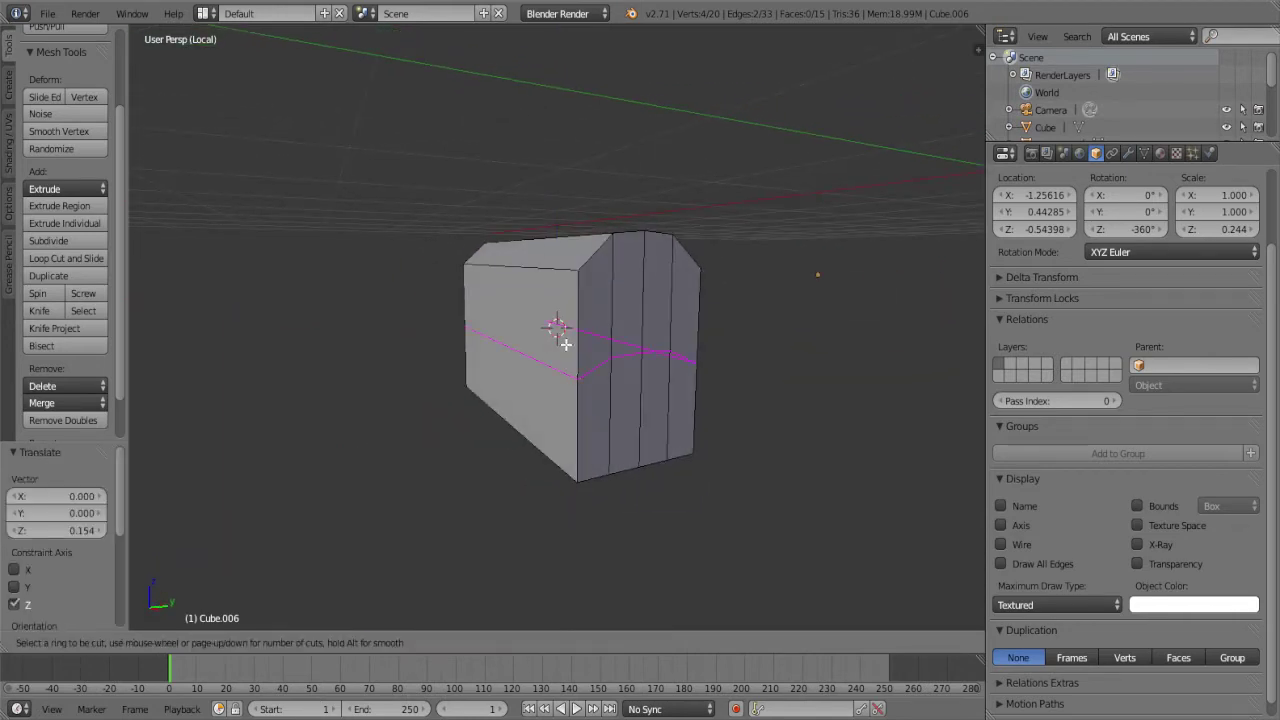
Place a new edge loop and slide it toward the bottom of the block
{"action": "left_click", "coordinate": [565, 344]}
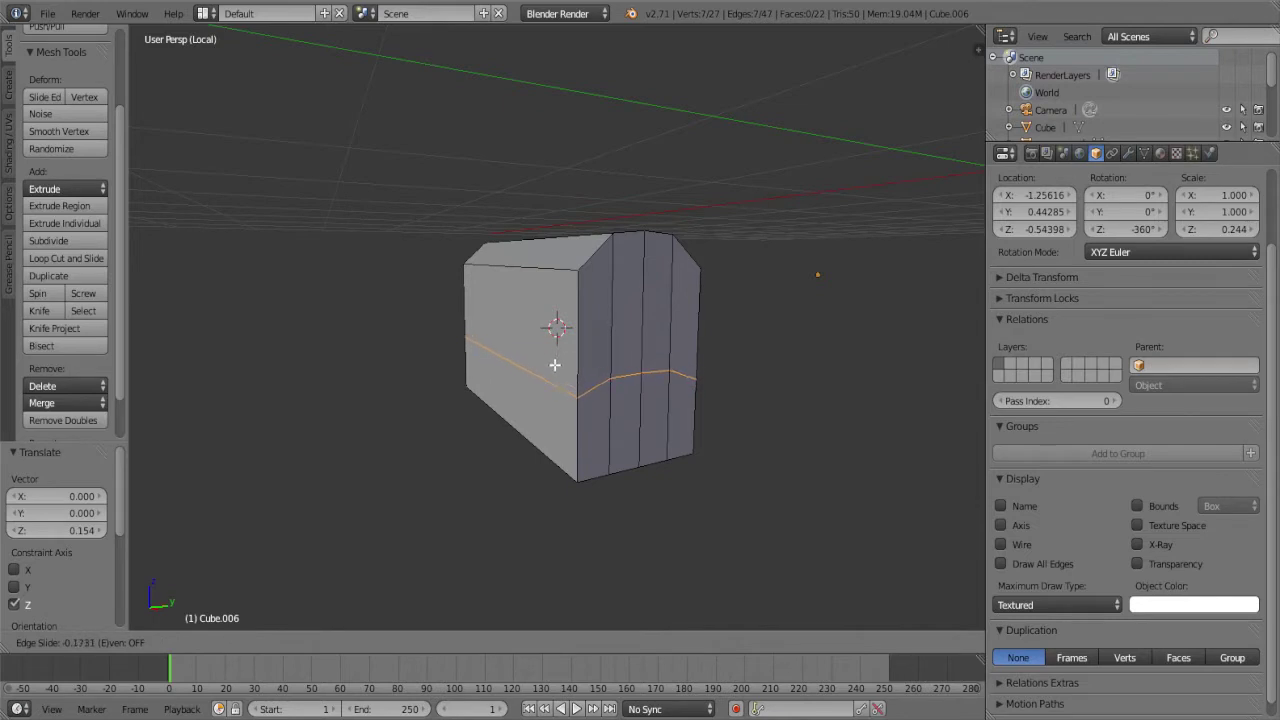
{"action": "left_click", "coordinate": [555, 383]}
{"action": "mouse_move", "coordinate": [555, 383]}
{"action": "middle_mouse_down"}
{"action": "mouse_move", "coordinate": [609, 371]}
{"action": "mouse_move", "coordinate": [554, 323]}
{"action": "mouse_move", "coordinate": [563, 371]}
{"action": "mouse_move", "coordinate": [603, 376]}
{"action": "middle_mouse_up"}
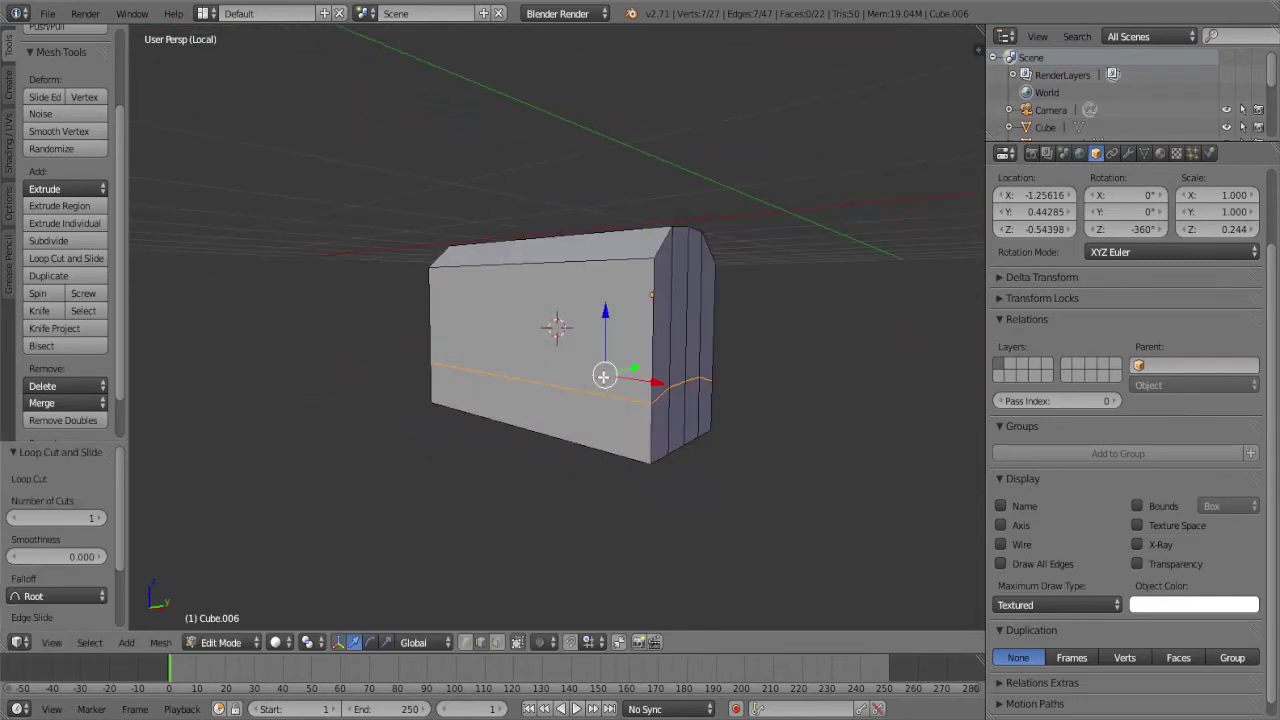
Try extruding the block's top side edge along Y, then undo it
{"action": "right_click", "coordinate": [540, 262]}
{"action": "mouse_move", "coordinate": [540, 262]}
{"action": "middle_mouse_down"}
{"action": "mouse_move", "coordinate": [520, 330]}
{"action": "mouse_move", "coordinate": [450, 380]}
{"action": "mouse_move", "coordinate": [487, 390]}
{"action": "middle_mouse_up"}
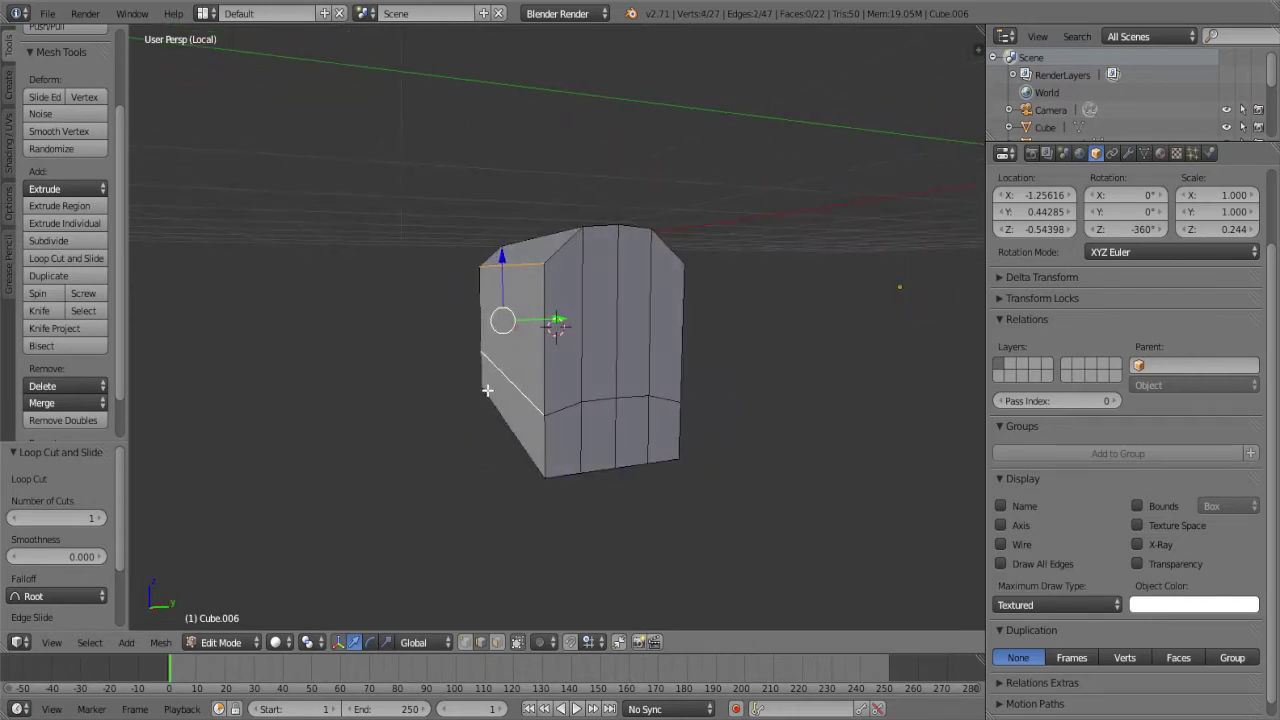
{"action": "key", "text": "e"}
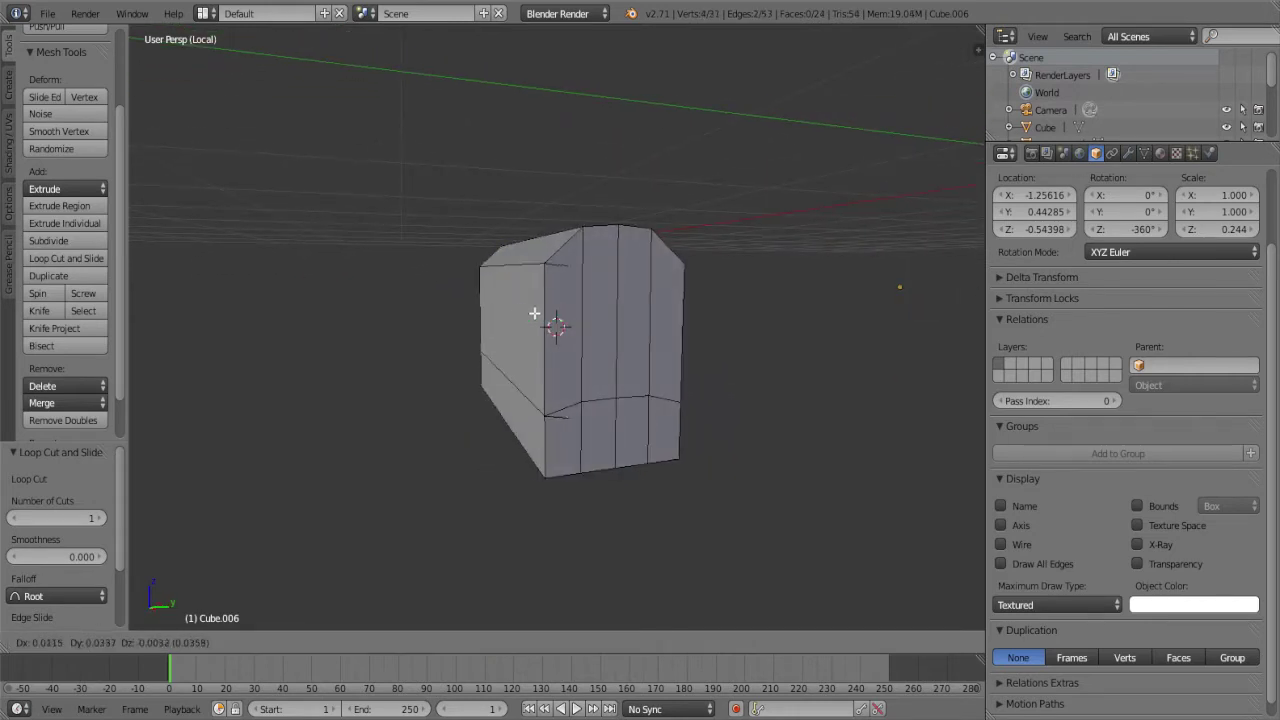
{"action": "key", "text": "y"}
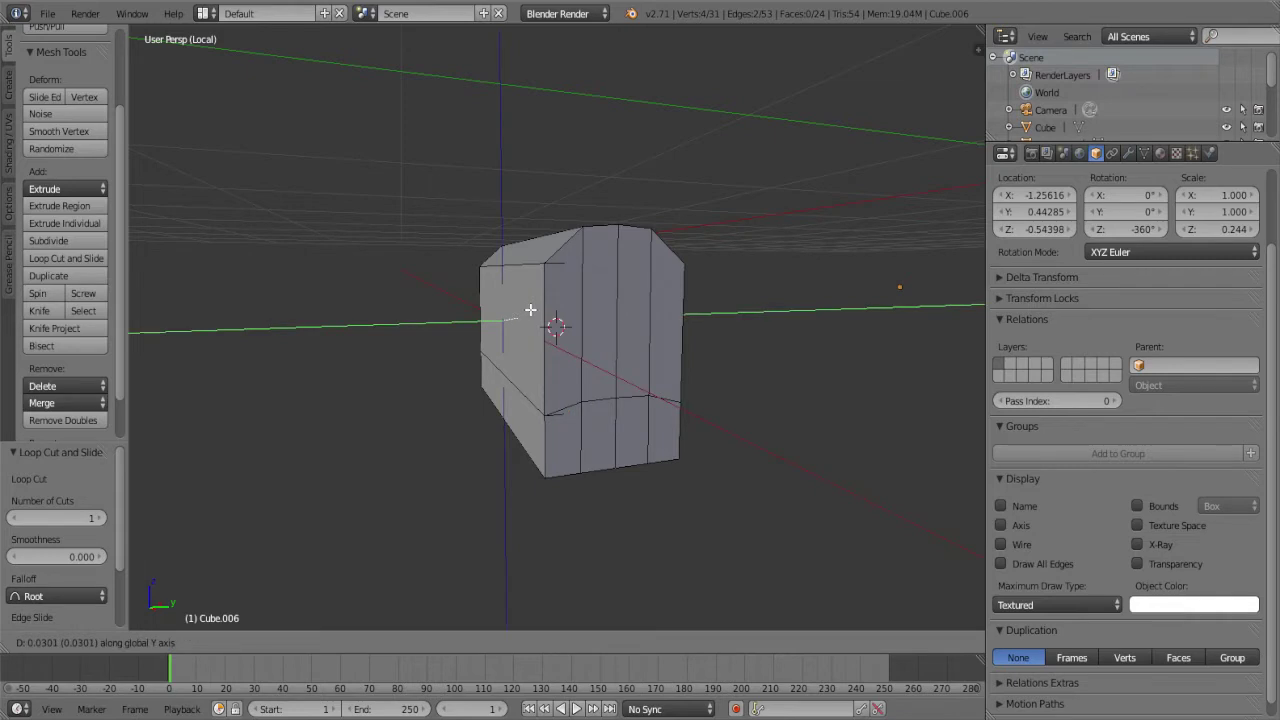
{"action": "left_click", "coordinate": [530, 310]}
{"action": "mouse_move", "coordinate": [530, 310]}
{"action": "middle_mouse_down"}
{"action": "mouse_move", "coordinate": [777, 383]}
{"action": "mouse_move", "coordinate": [760, 333]}
{"action": "middle_mouse_up"}
{"action": "key", "text": "ctrl+z"}
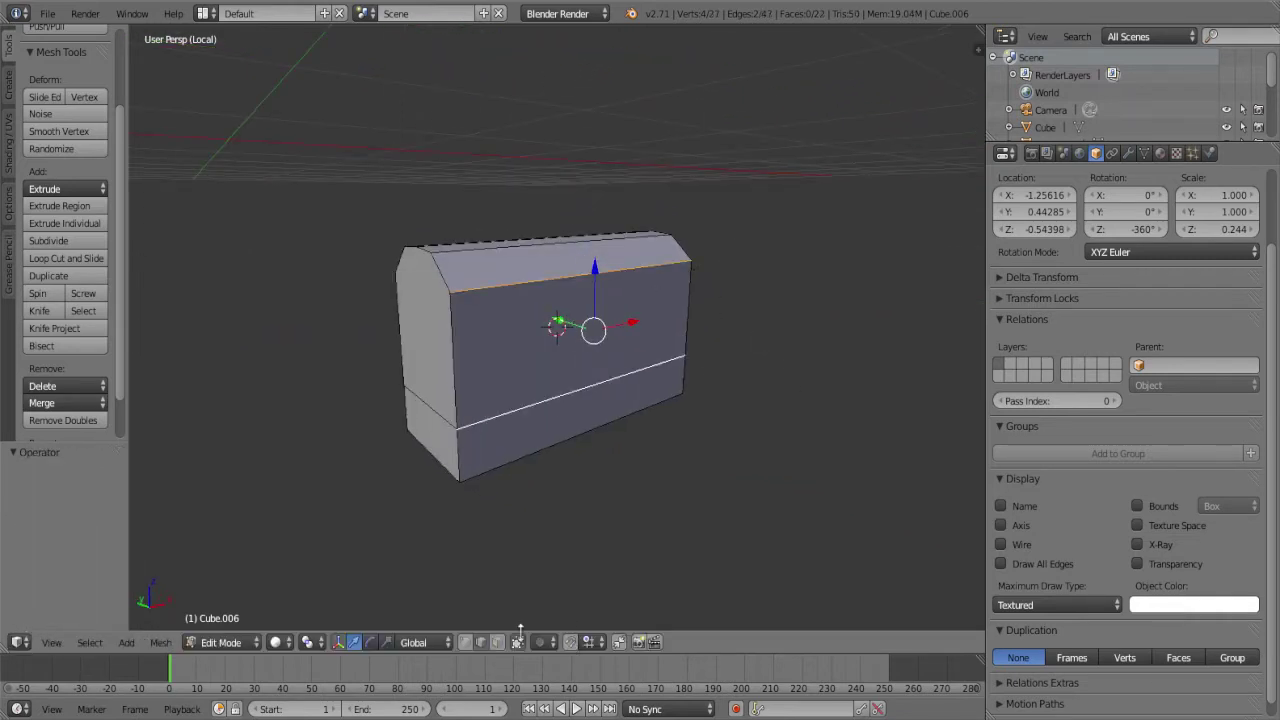
Select the block's large front face in face mode and extrude it in place
{"action": "left_click", "coordinate": [497, 642]}
{"action": "right_click", "coordinate": [560, 380]}
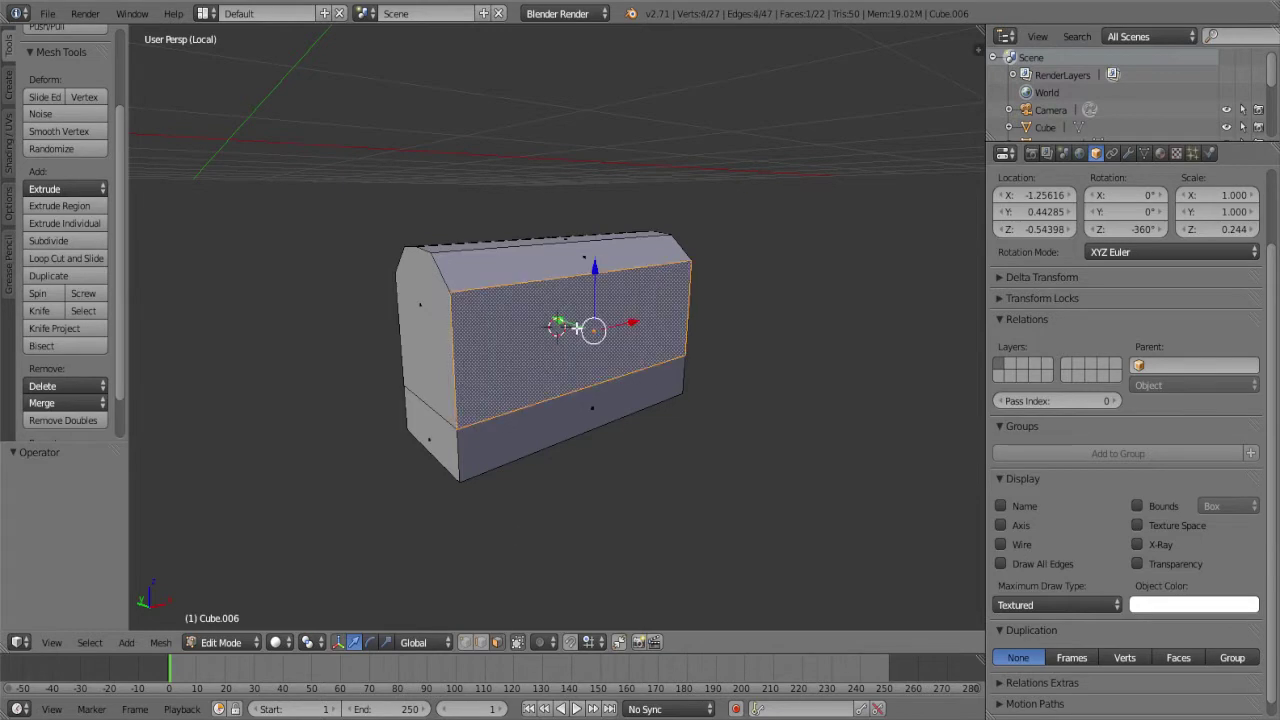
{"action": "middle_click_drag", "start_coordinate": [560, 380], "coordinate": [490, 400]}
{"action": "key", "text": "e"}
{"action": "right_click", "coordinate": [479, 466]}
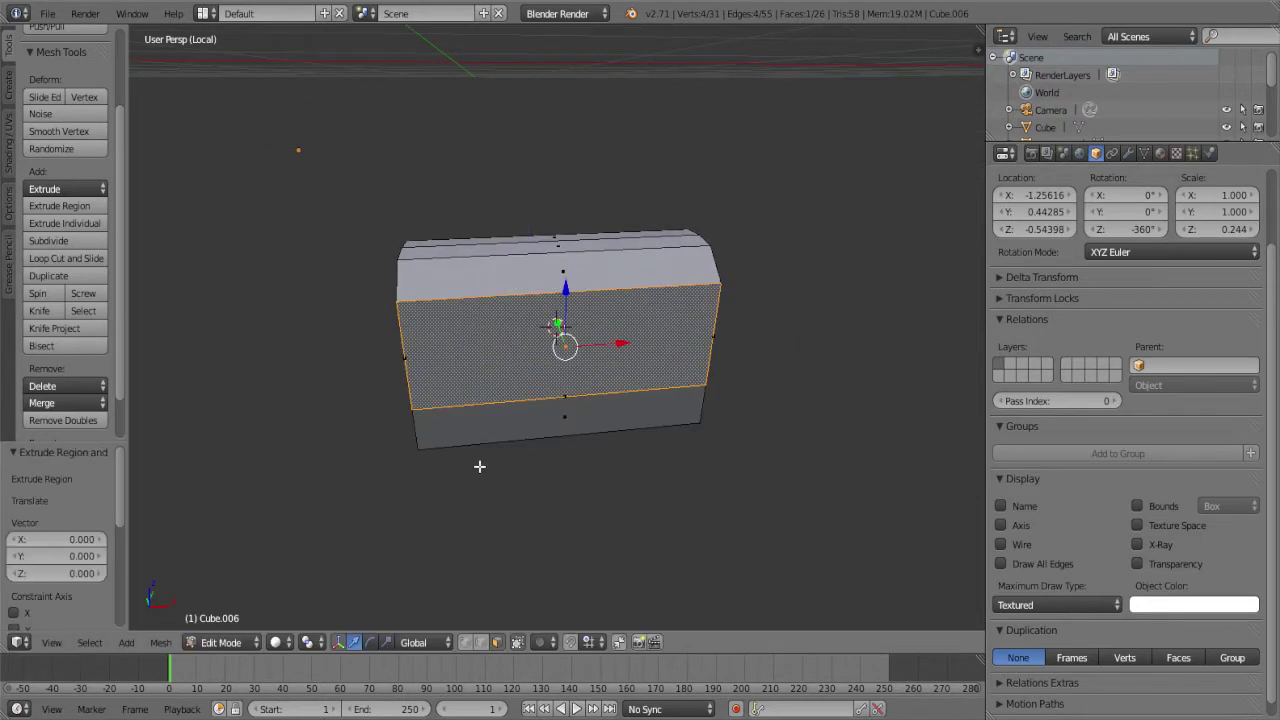
{"action": "mouse_move", "coordinate": [480, 463]}
{"action": "middle_mouse_down"}
{"action": "mouse_move", "coordinate": [400, 446]}
{"action": "mouse_move", "coordinate": [419, 405]}
{"action": "middle_mouse_up"}
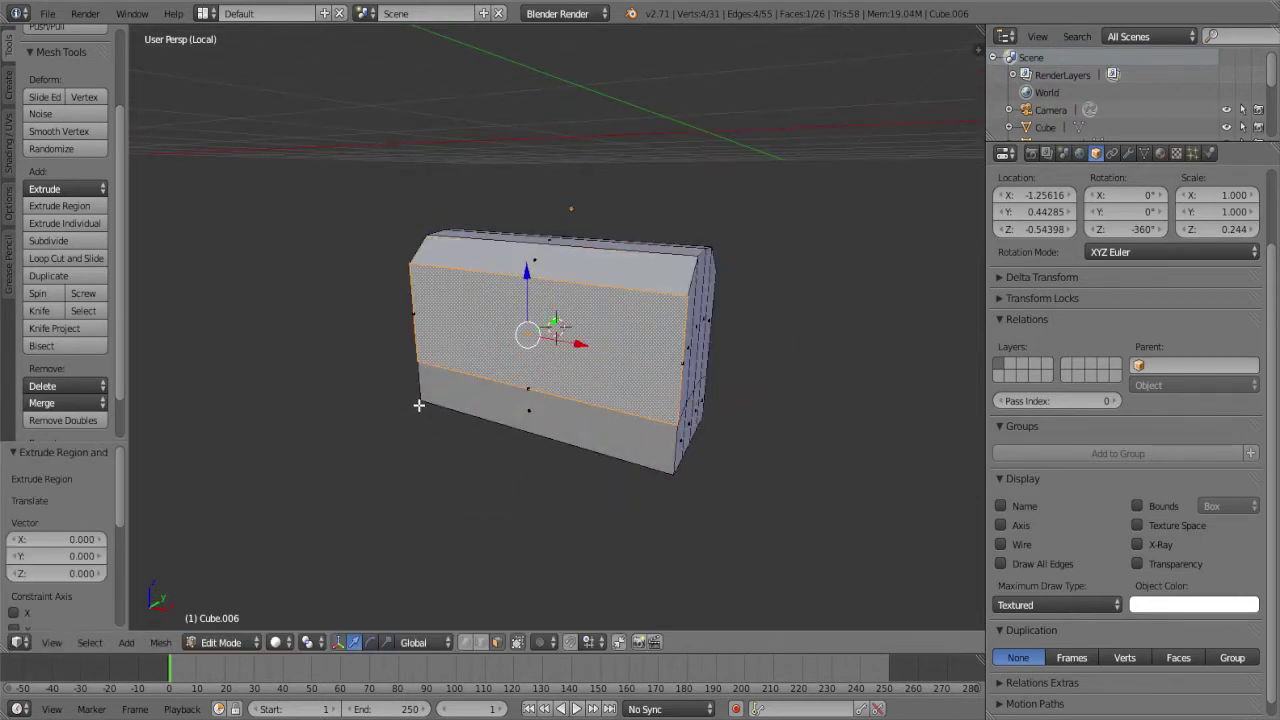
In right ortho wireframe, shift the selection 0.02 along Y, then revert it
{"action": "key", "text": "KP_3"}
{"action": "key", "text": "KP_5"}
{"action": "key", "text": "z"}
{"action": "scroll", "coordinate": [419, 405], "scroll_direction": "up", "scroll_amount": 4}
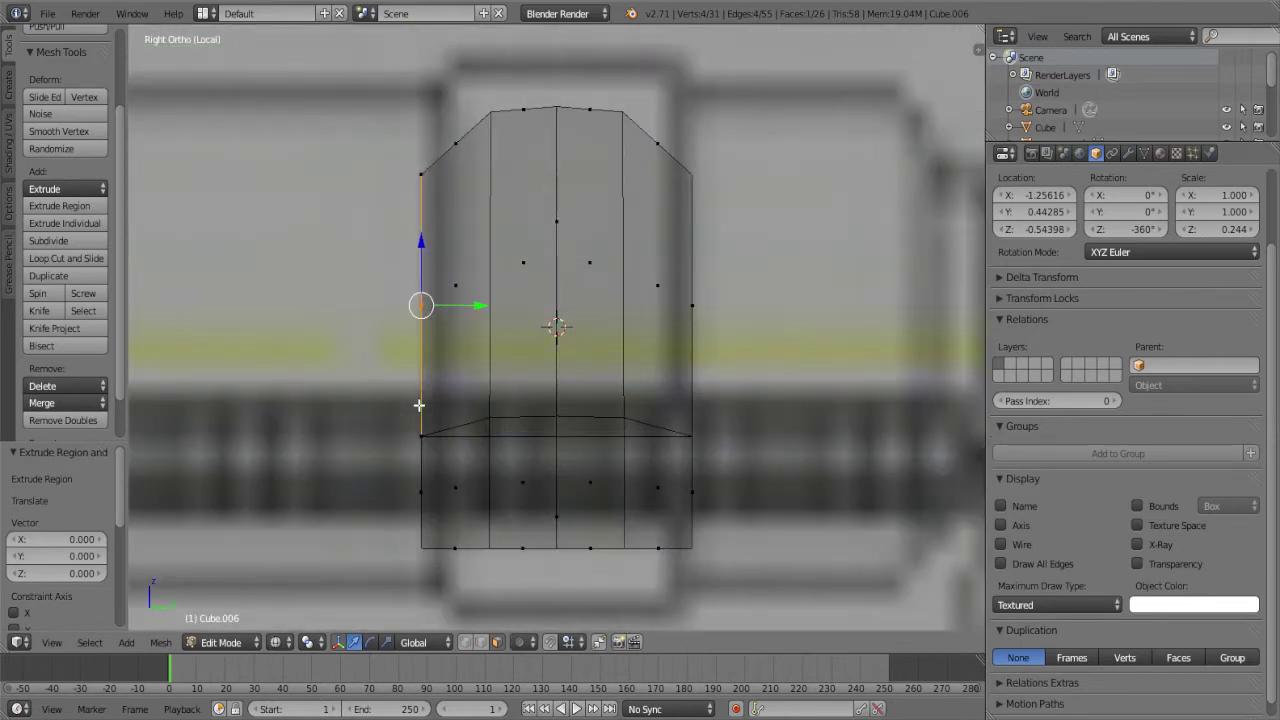
{"action": "key", "text": "g"}
{"action": "key", "text": "y"}
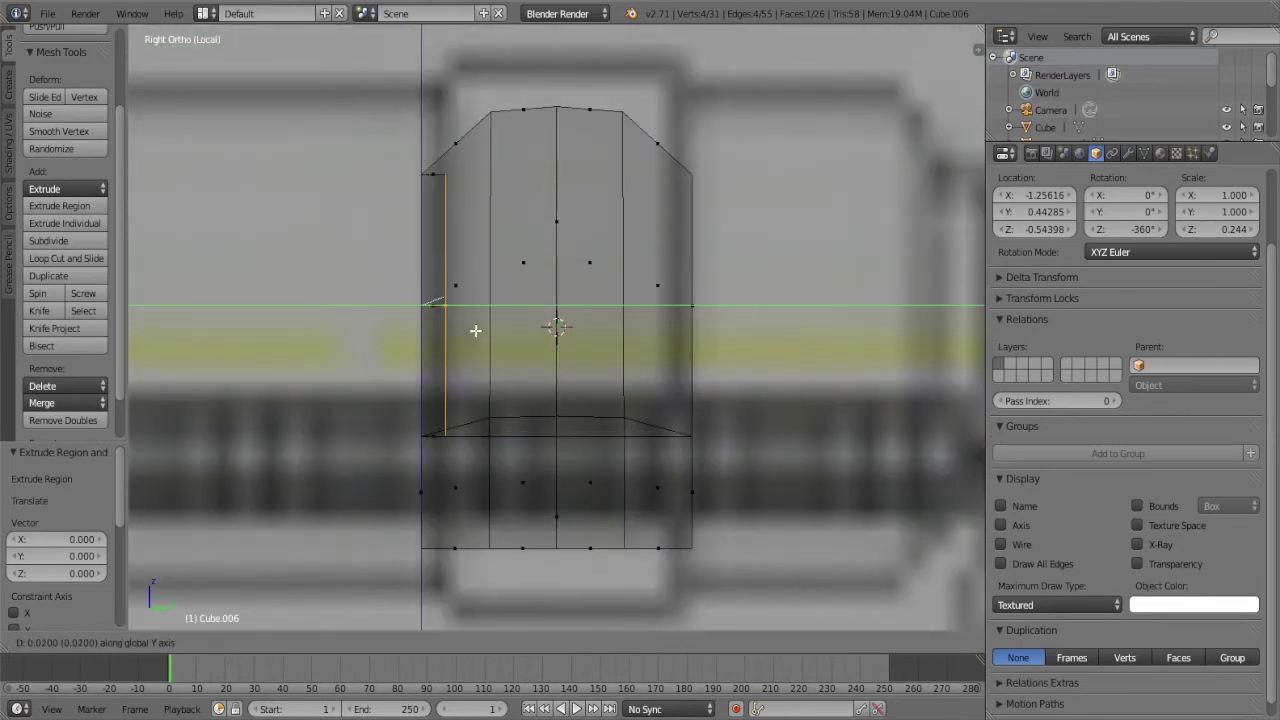
{"action": "left_click", "coordinate": [478, 330]}
{"action": "middle_click_drag", "start_coordinate": [449, 379], "coordinate": [580, 374]}
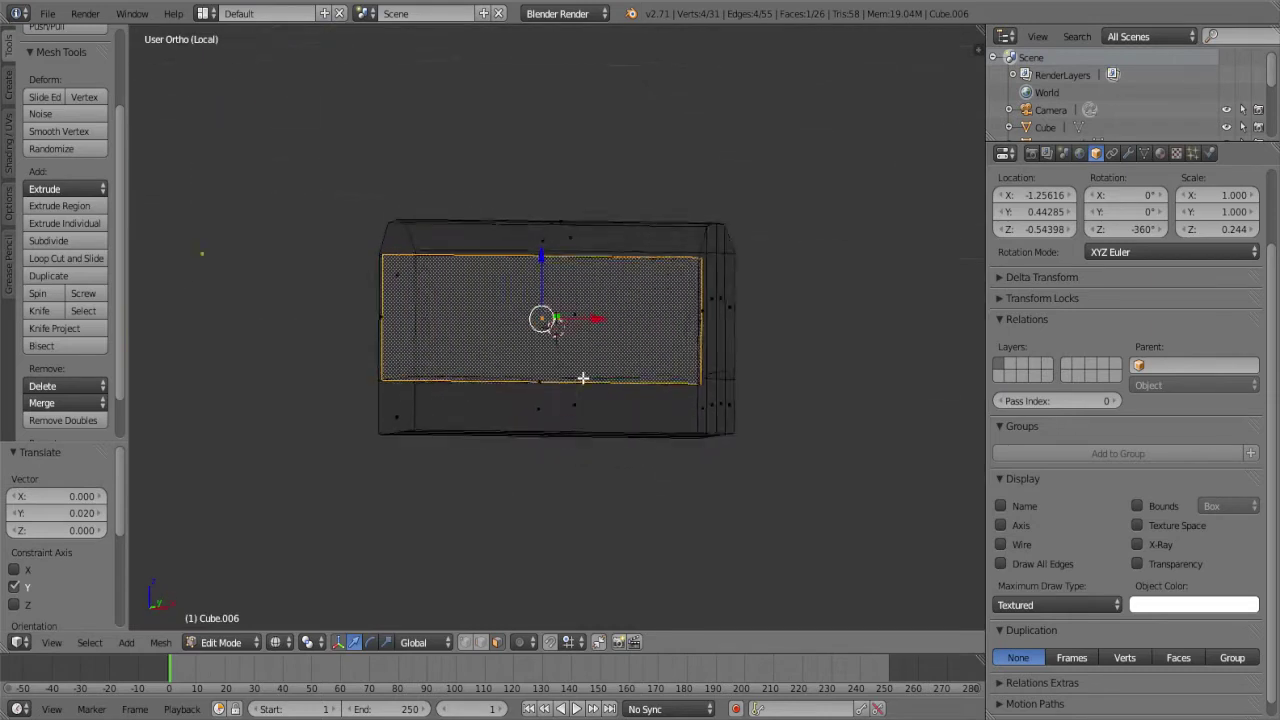
{"action": "key", "text": "z"}
{"action": "scroll", "coordinate": [583, 377], "scroll_direction": "up", "scroll_amount": 3}
{"action": "key", "text": "ctrl+z"}
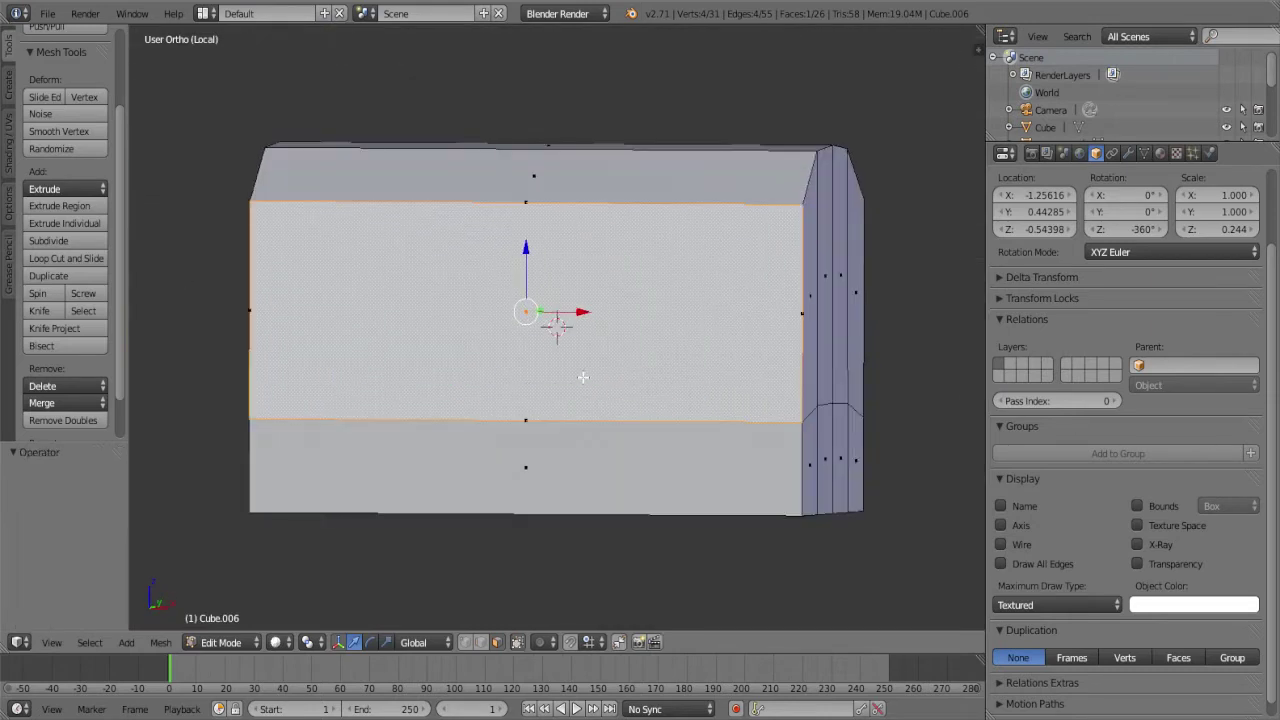
Extrude the front face in place, shrink it along Y and scale it to 0.8 vertically
{"action": "key", "text": "e"}
{"action": "key", "text": "s"}
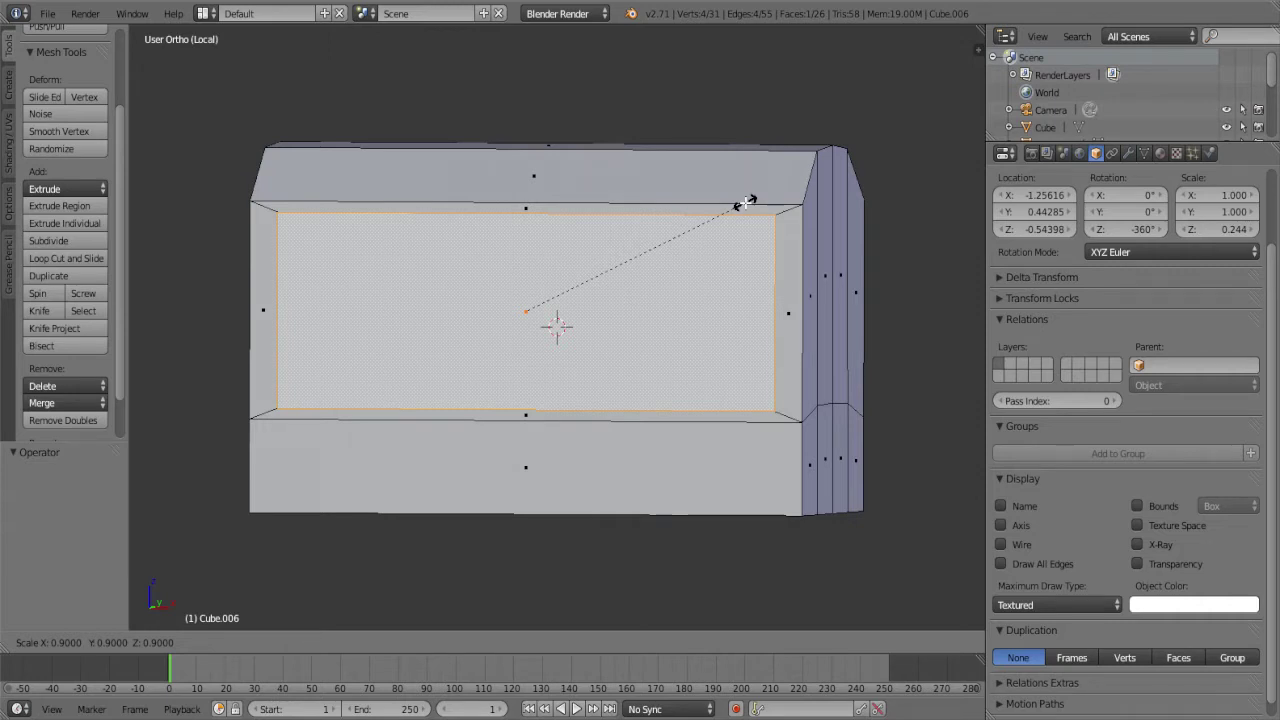
{"action": "key", "text": "y"}
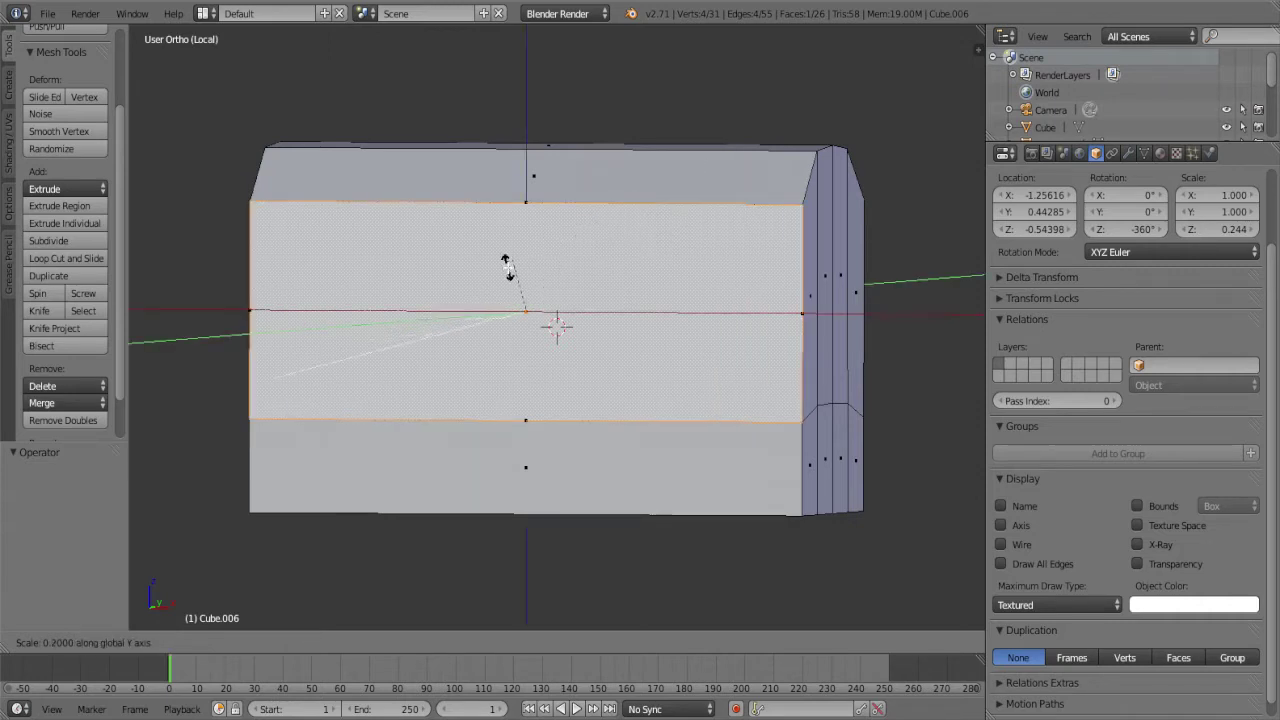
{"action": "left_click", "coordinate": [526, 272]}
{"action": "middle_click_drag", "start_coordinate": [526, 265], "coordinate": [527, 265]}
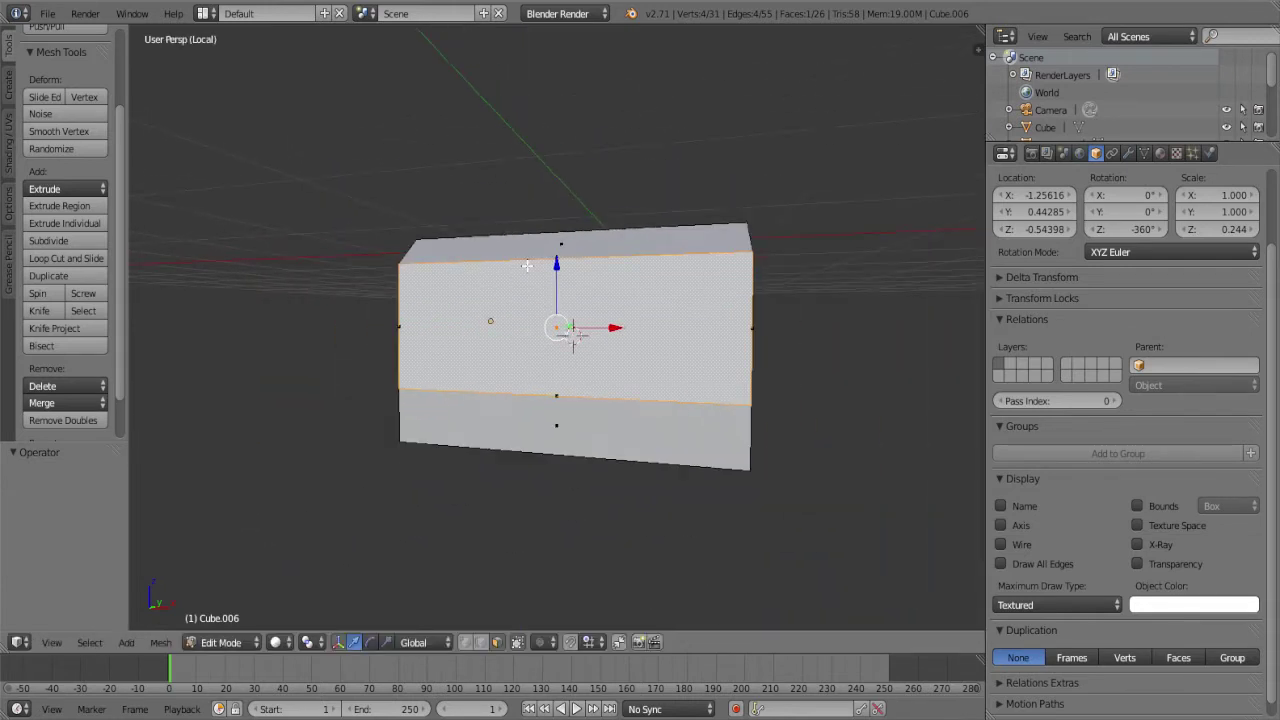
{"action": "key", "text": "s"}
{"action": "key", "text": "z"}
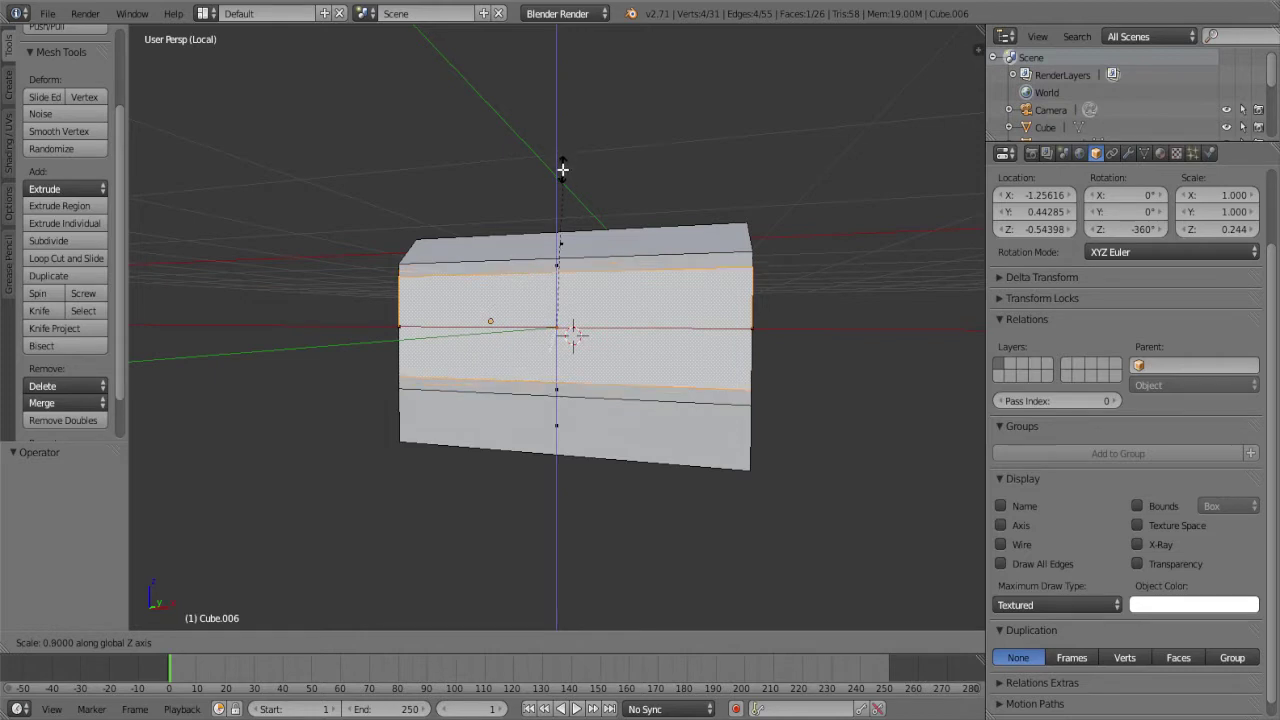
{"action": "left_click", "coordinate": [562, 168]}
{"action": "middle_click_drag", "start_coordinate": [562, 168], "coordinate": [426, 194]}
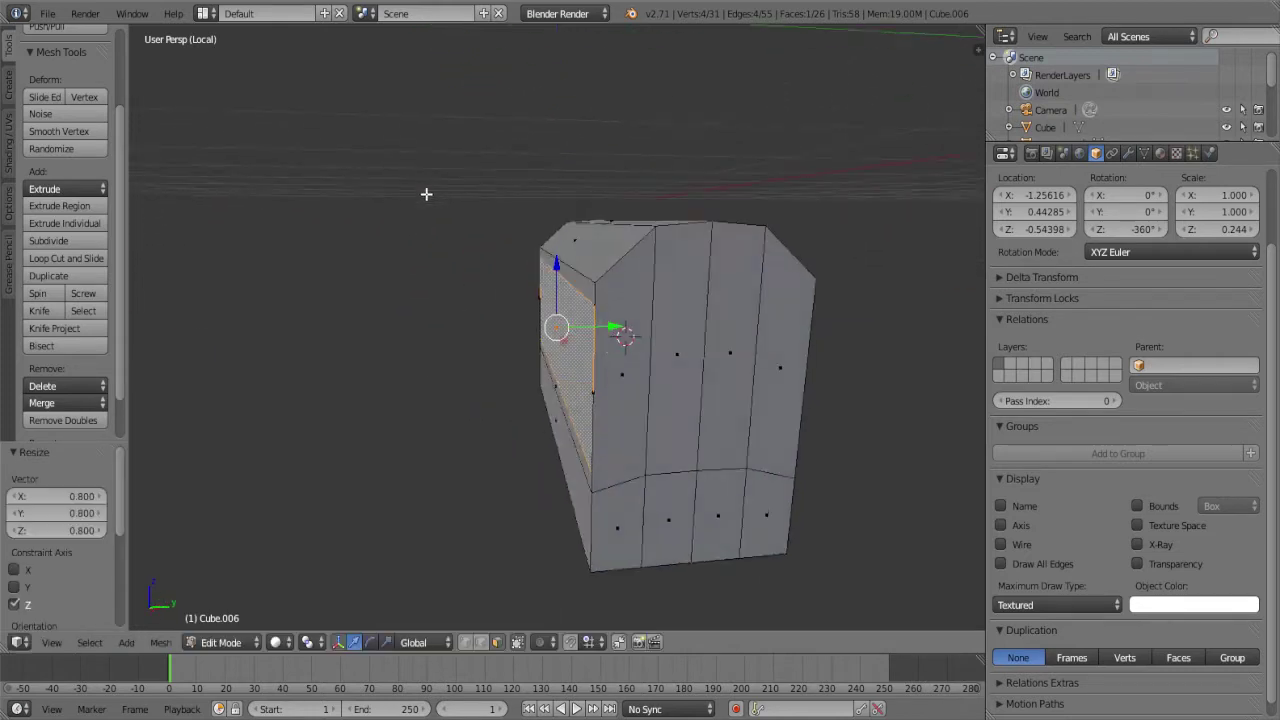
Extrude the face again, move it 0.02 along Y and scale it to 0.9 along Z
{"action": "key", "text": "e"}
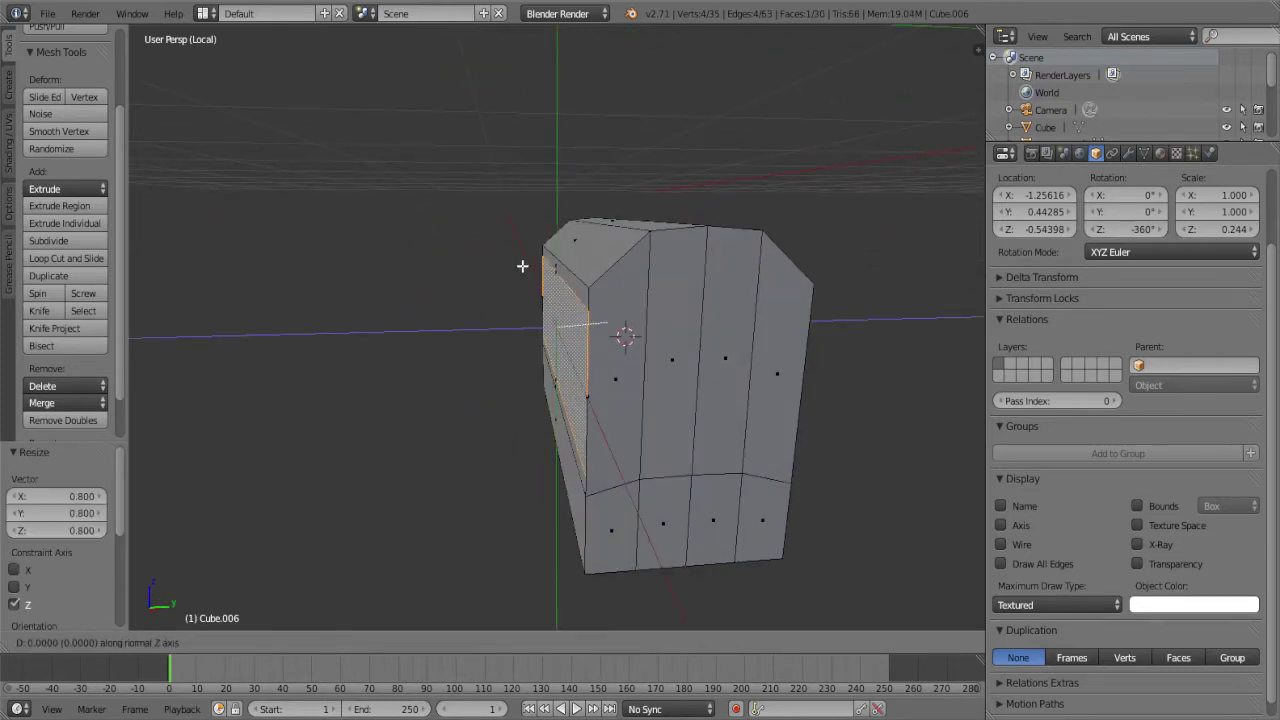
{"action": "right_click", "coordinate": [590, 270]}
{"action": "key", "text": "KP_3"}
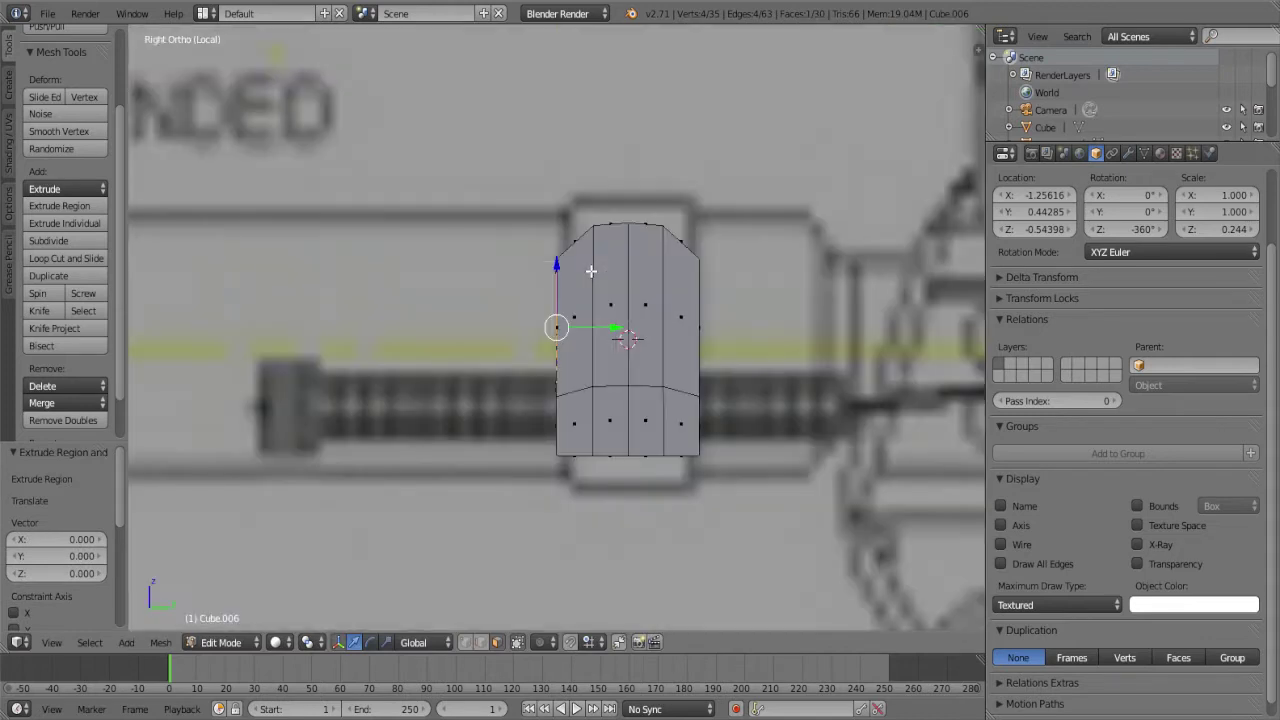
{"action": "scroll", "coordinate": [590, 270], "scroll_direction": "up", "scroll_amount": 2}
{"action": "key", "text": "g"}
{"action": "key", "text": "y"}
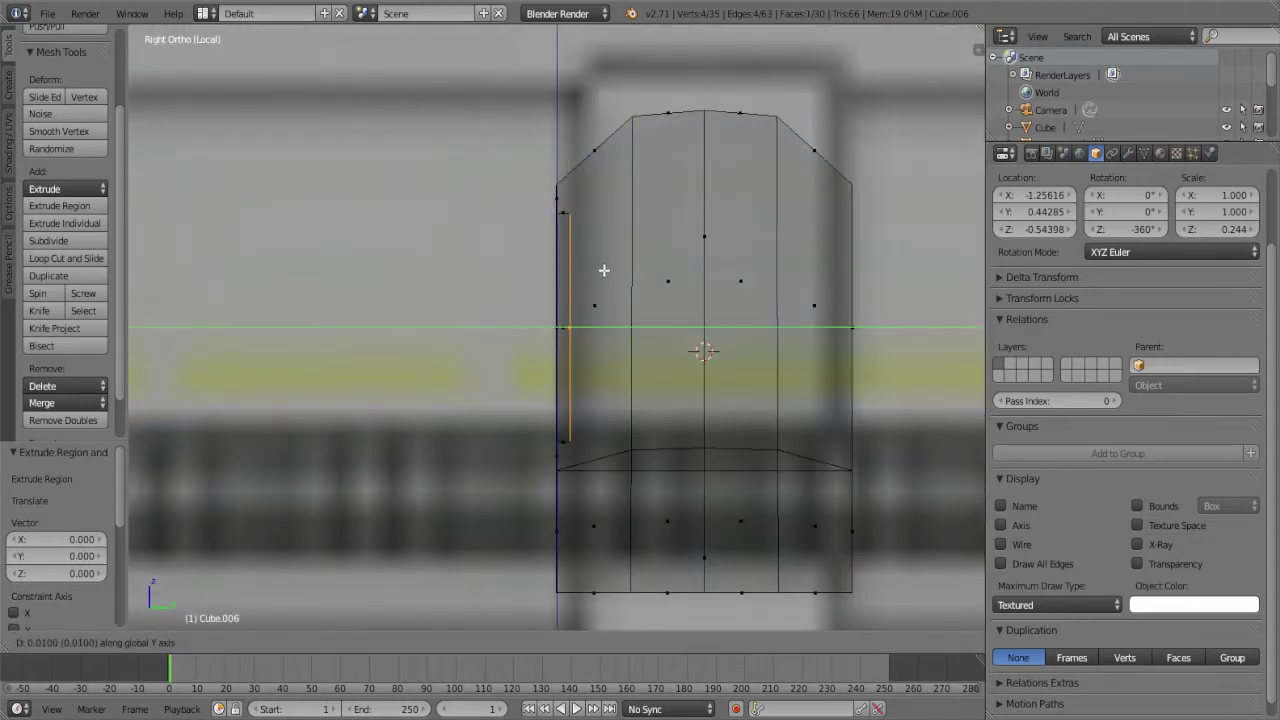
{"action": "left_click", "coordinate": [611, 267]}
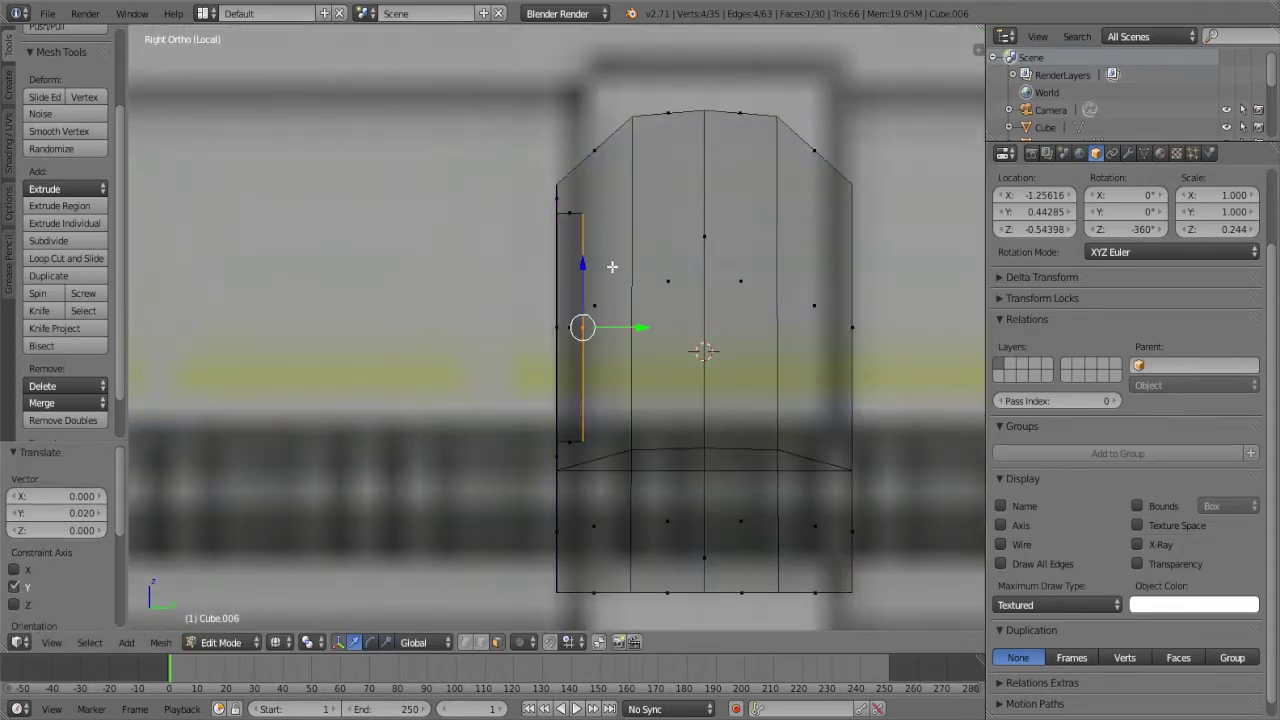
{"action": "key", "text": "s"}
{"action": "key", "text": "z"}
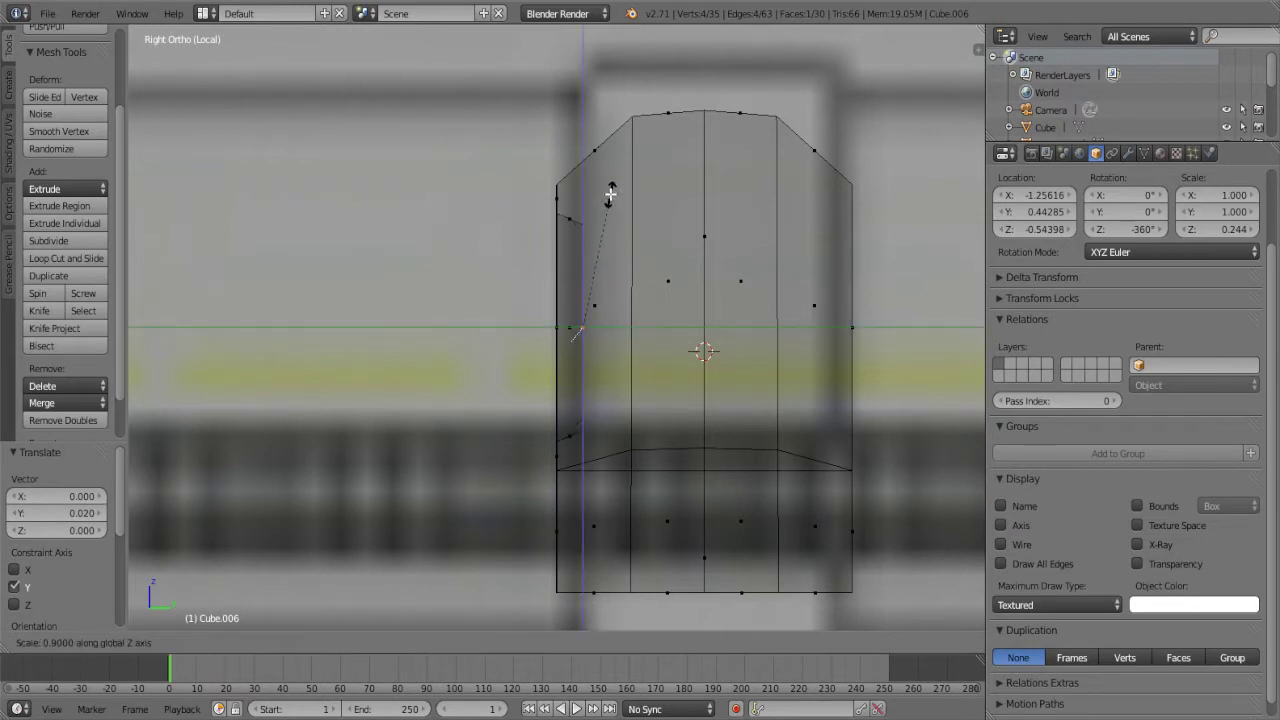
{"action": "left_click", "coordinate": [608, 195]}
Return to Object Mode and view the connector block solid-shaded from its long side
{"action": "key", "text": "Tab"}
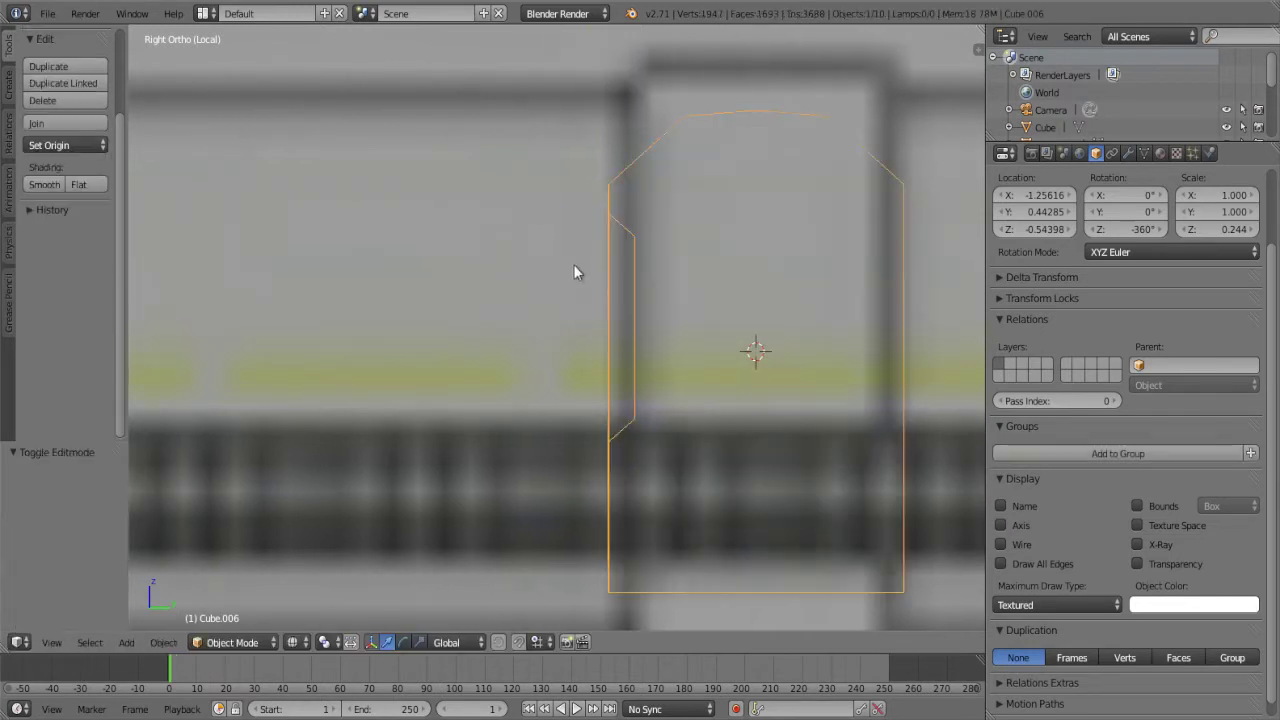
{"action": "mouse_move", "coordinate": [573, 264]}
{"action": "middle_mouse_down"}
{"action": "mouse_move", "coordinate": [602, 287]}
{"action": "mouse_move", "coordinate": [712, 288]}
{"action": "mouse_move", "coordinate": [679, 273]}
{"action": "mouse_move", "coordinate": [607, 263]}
{"action": "mouse_move", "coordinate": [720, 306]}
{"action": "mouse_move", "coordinate": [857, 303]}
{"action": "middle_mouse_up"}
{"action": "key", "text": "z"}
{"action": "scroll", "coordinate": [857, 303], "scroll_direction": "up", "scroll_amount": 3}
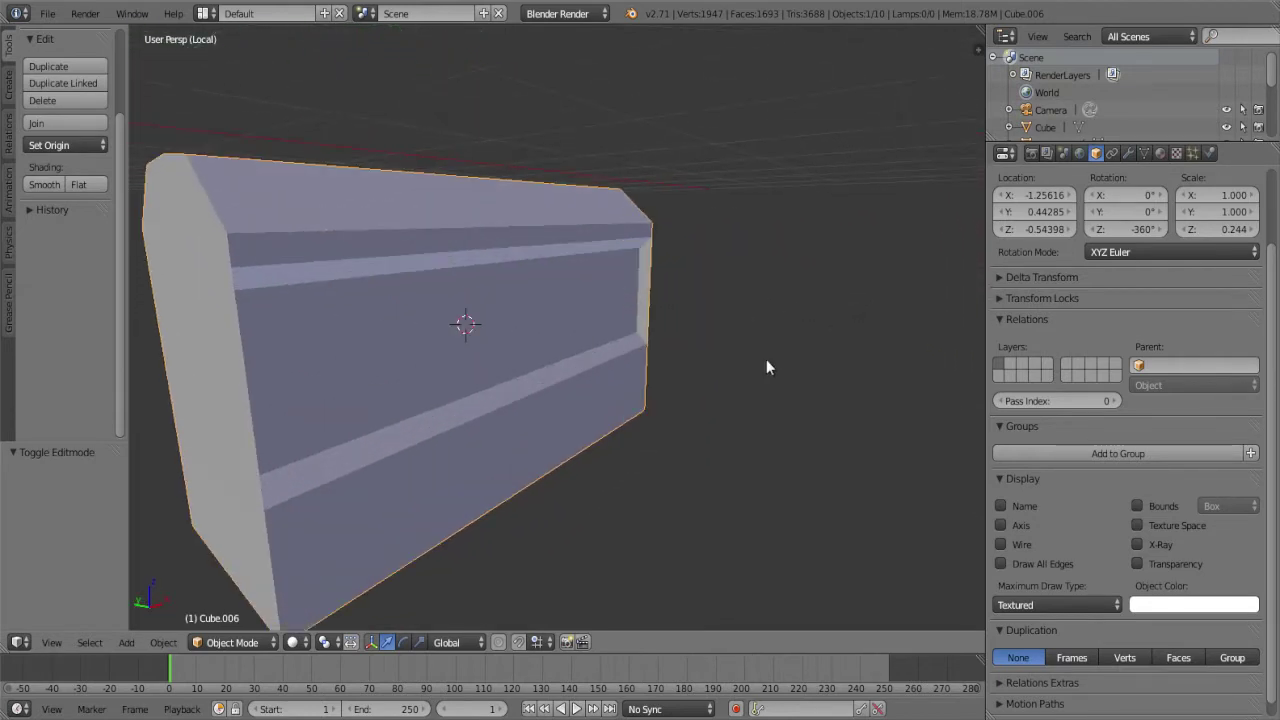
{"action": "middle_click_drag", "start_coordinate": [766, 367], "coordinate": [541, 371]}
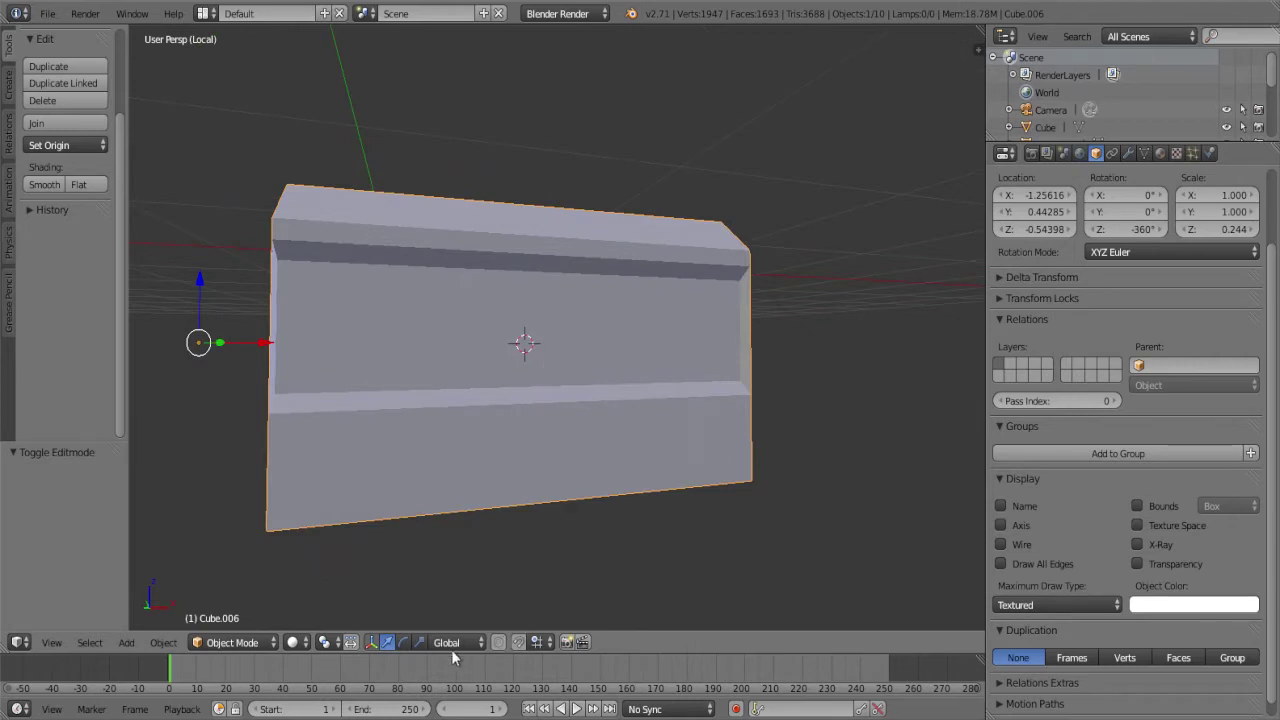
In Edit Mode, select the small inset faces on both ends of the box
{"action": "key", "text": "Tab"}
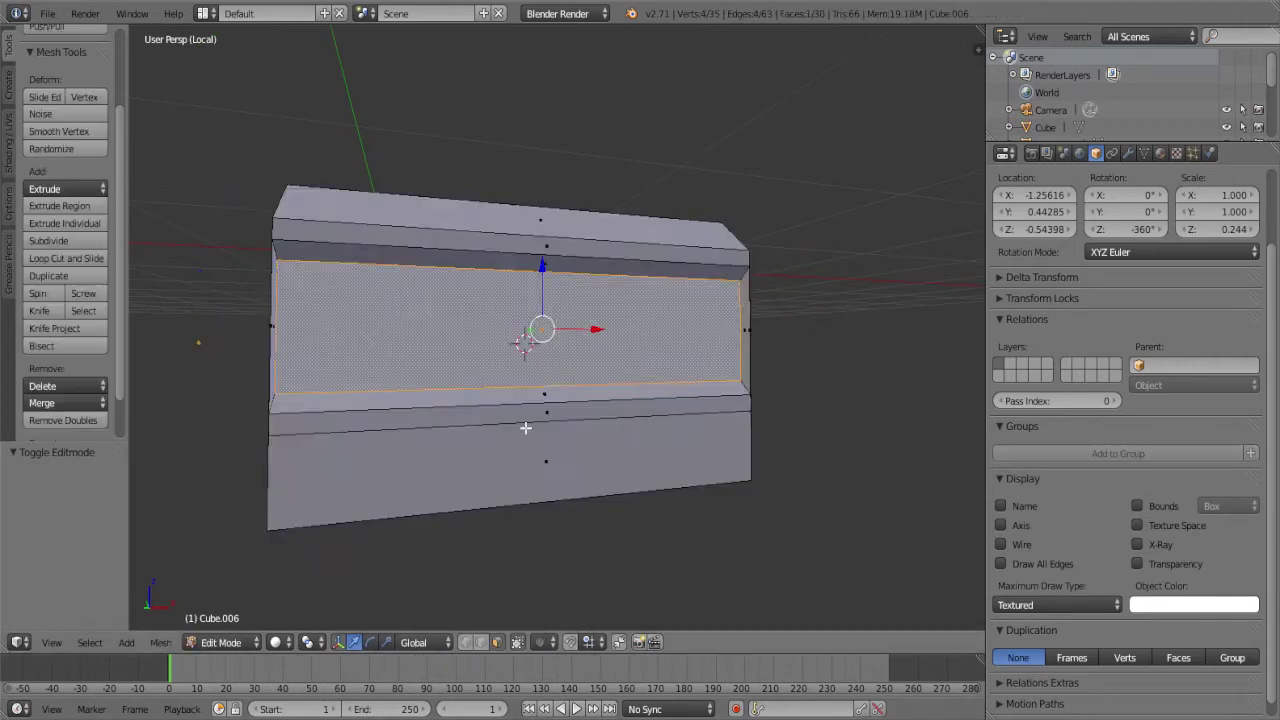
{"action": "middle_click_drag", "start_coordinate": [526, 617], "coordinate": [374, 434]}
{"action": "right_click", "coordinate": [483, 327]}
{"action": "middle_click_drag", "start_coordinate": [483, 327], "coordinate": [766, 363]}
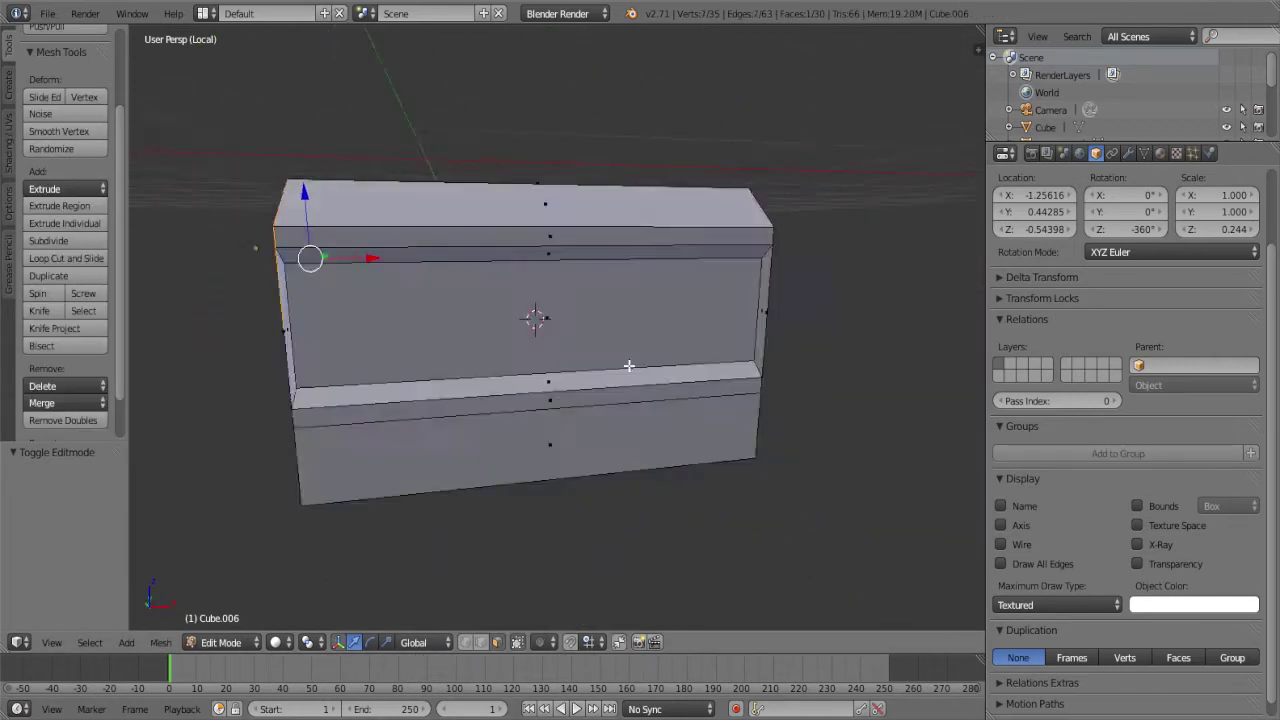
{"action": "right_click", "coordinate": [381, 370]}
{"action": "middle_click_drag", "start_coordinate": [381, 370], "coordinate": [220, 346]}
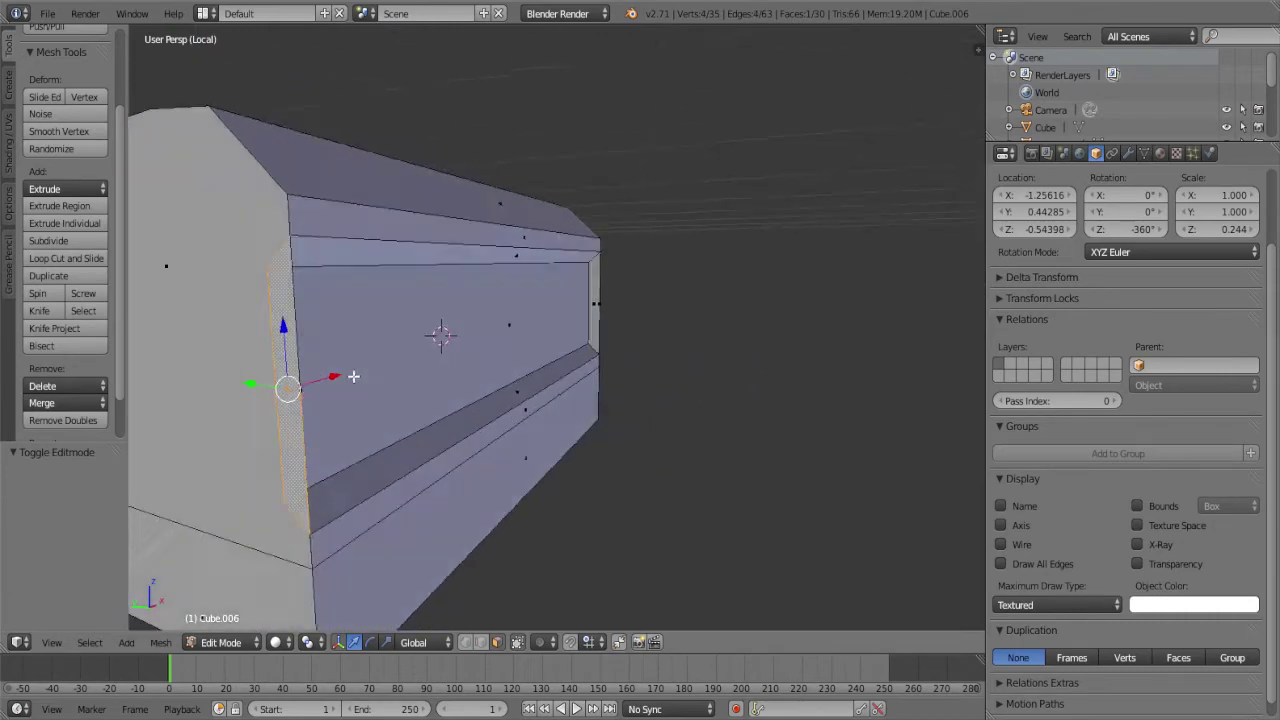
{"action": "right_click", "coordinate": [793, 341], "text": "shift"}
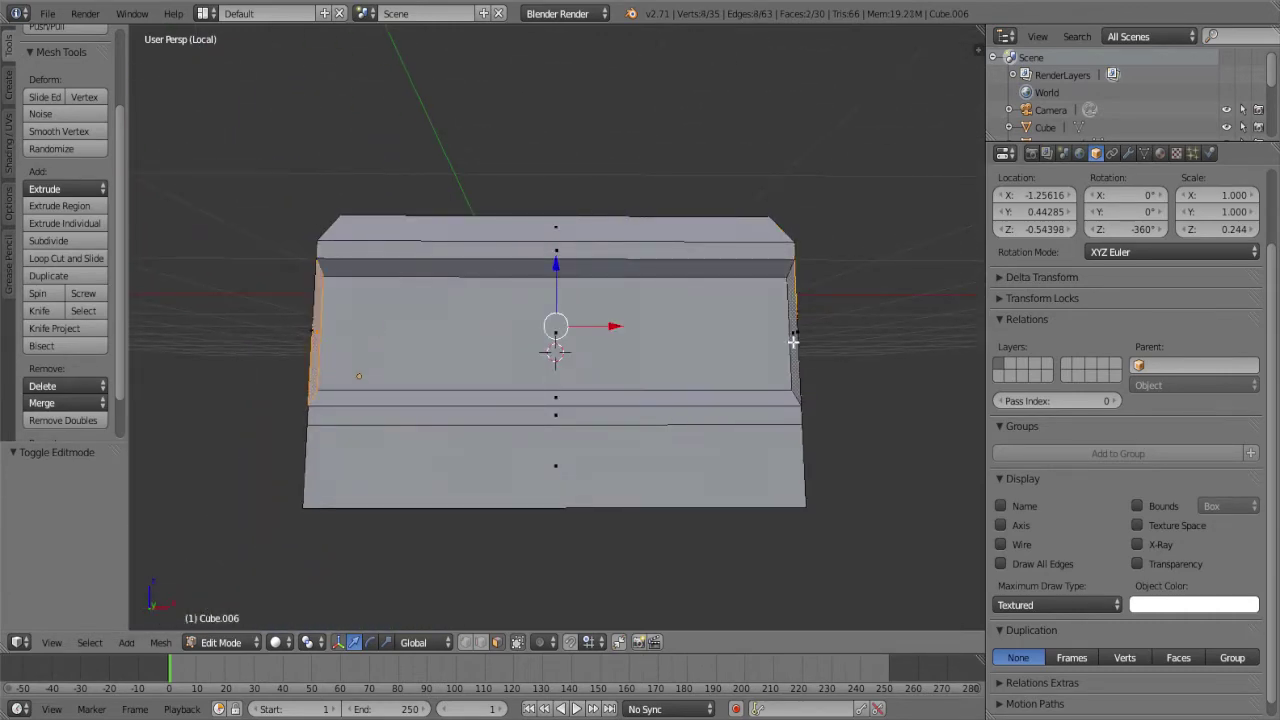
{"action": "middle_click_drag", "start_coordinate": [763, 343], "coordinate": [680, 337]}
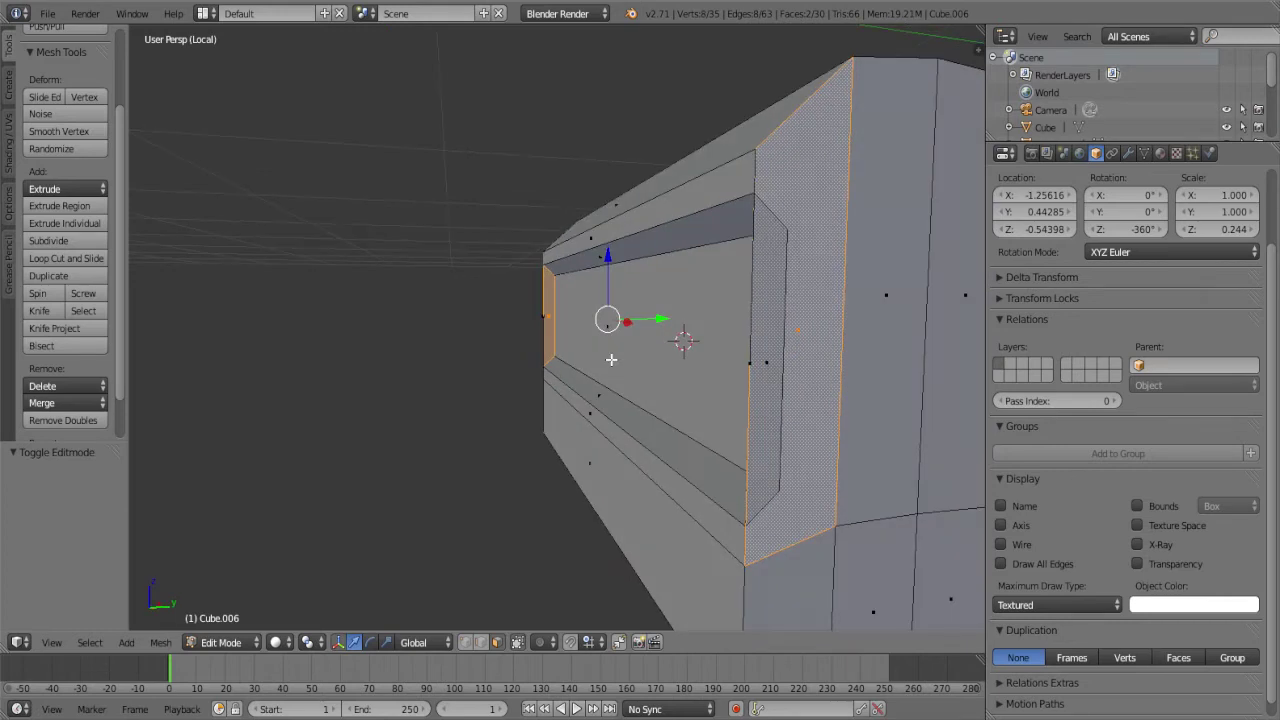
{"action": "right_click", "coordinate": [760, 363]}
{"action": "right_click", "coordinate": [552, 314], "text": "alt+shift"}
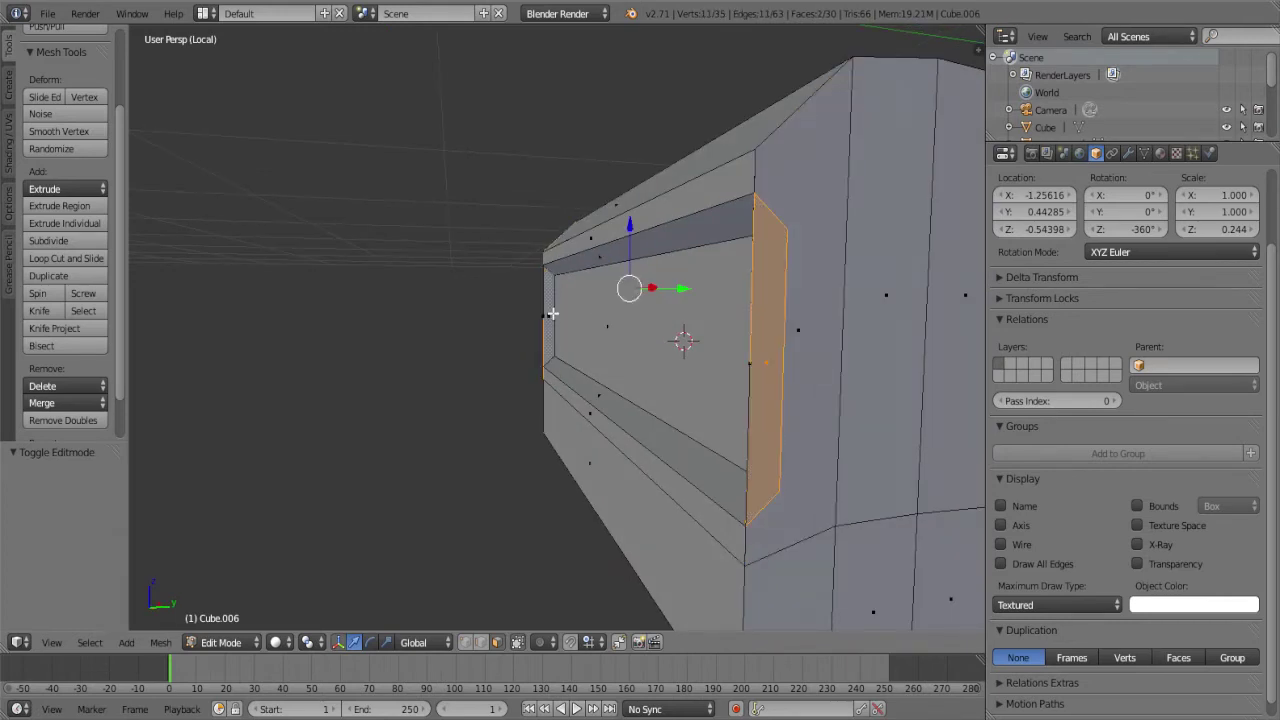
{"action": "mouse_move", "coordinate": [552, 314]}
{"action": "middle_mouse_down"}
{"action": "mouse_move", "coordinate": [435, 352]}
{"action": "mouse_move", "coordinate": [631, 339]}
{"action": "middle_mouse_up"}
{"action": "right_click", "coordinate": [433, 371]}
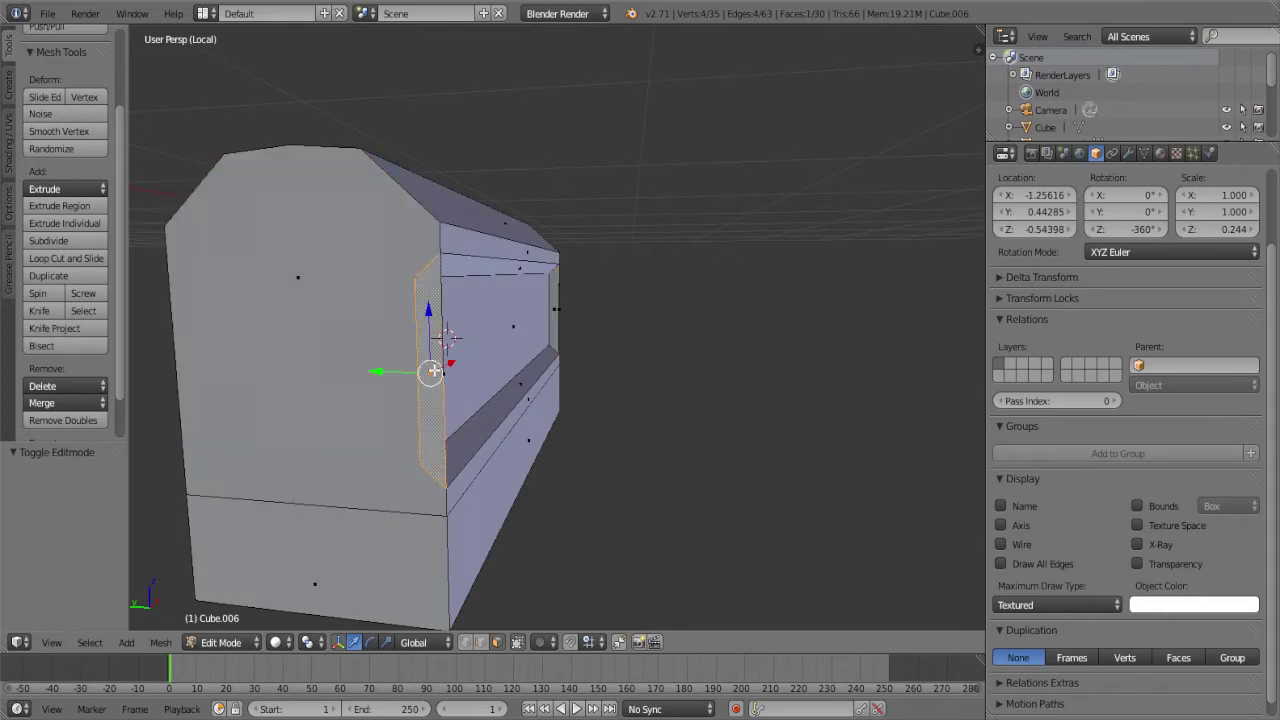
{"action": "mouse_move", "coordinate": [433, 371]}
{"action": "middle_mouse_down"}
{"action": "mouse_move", "coordinate": [206, 371]}
{"action": "mouse_move", "coordinate": [211, 357]}
{"action": "middle_mouse_up"}
{"action": "right_click", "coordinate": [700, 397], "text": "shift"}
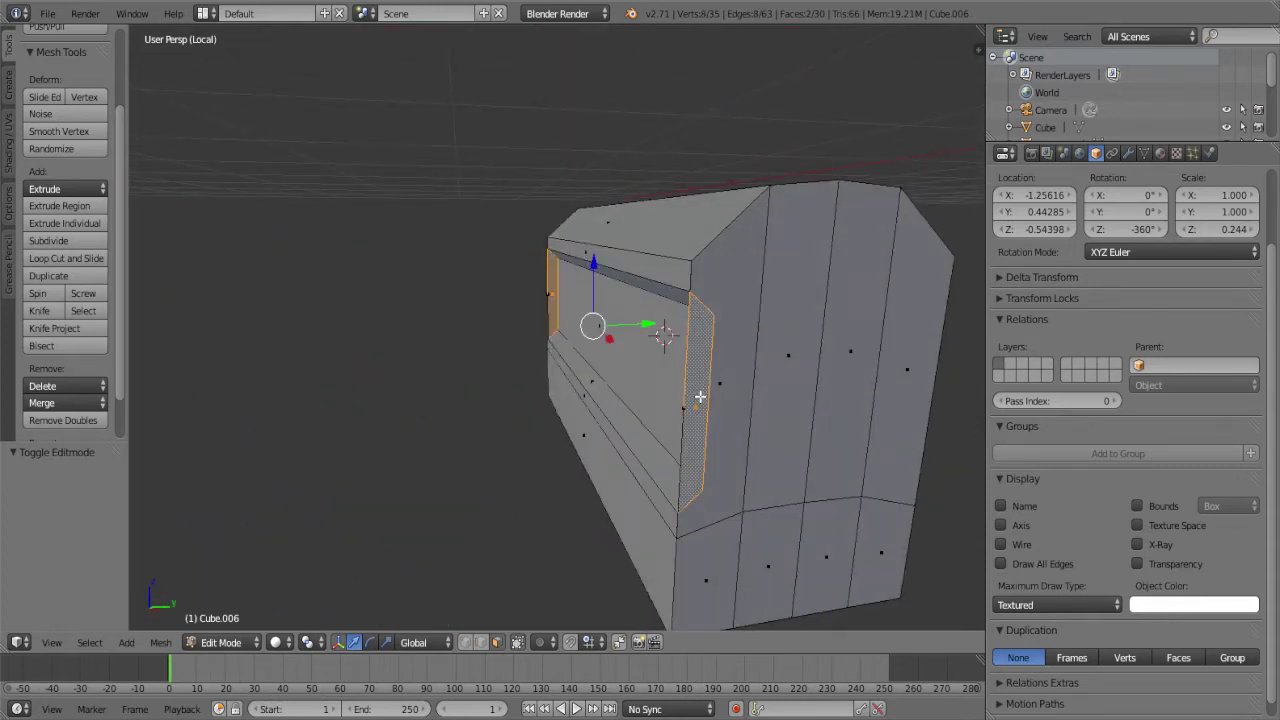
Test-delete the two inset end faces, then undo the deletion
{"action": "key", "text": "x"}
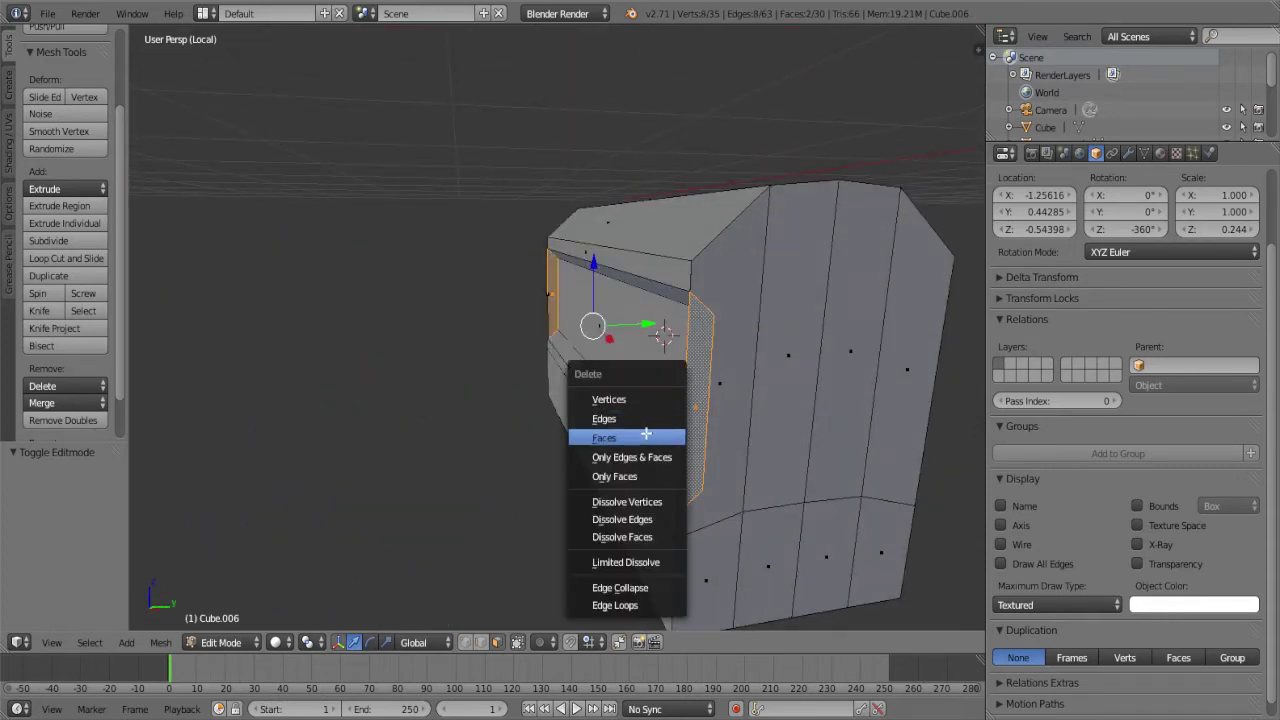
{"action": "left_click", "coordinate": [646, 433]}
{"action": "middle_click_drag", "start_coordinate": [646, 433], "coordinate": [784, 425]}
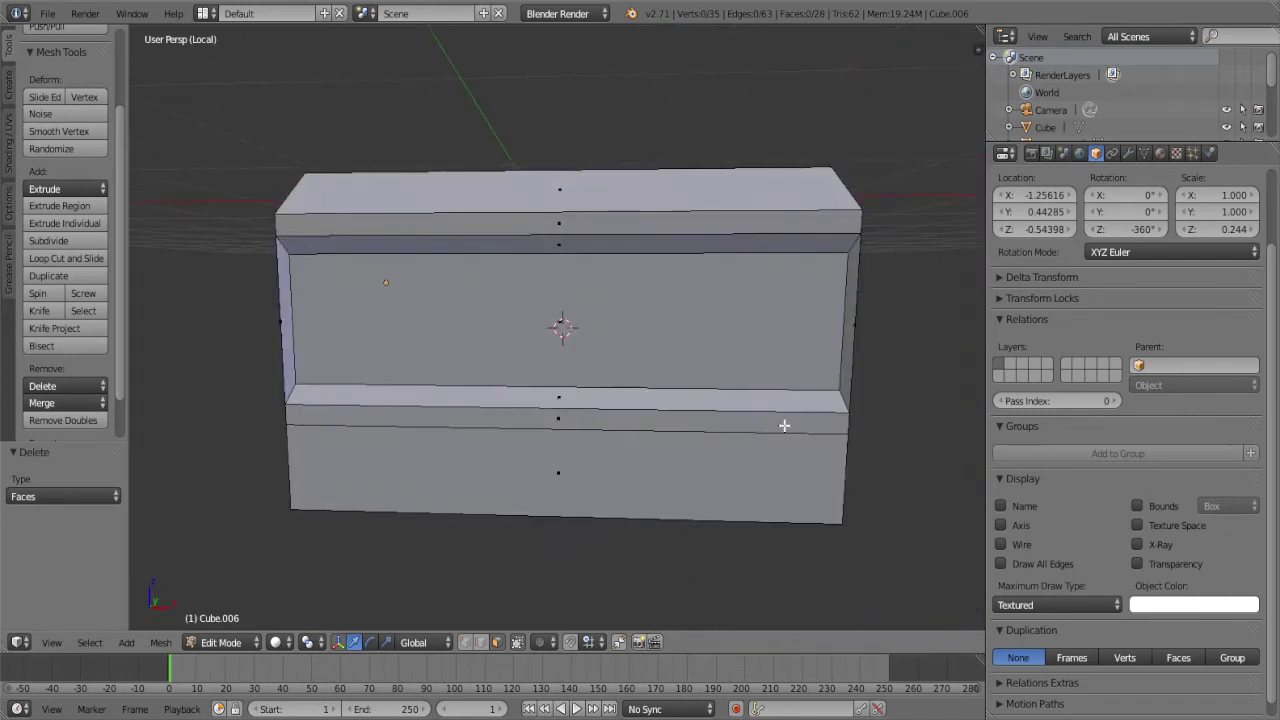
{"action": "key", "text": "ctrl+z"}
Grab the selected end face and move it to a new position
{"action": "key", "text": "ctrl+KP_4"}
{"action": "key", "text": "ctrl+KP_4"}
{"action": "key", "text": "ctrl+KP_4"}
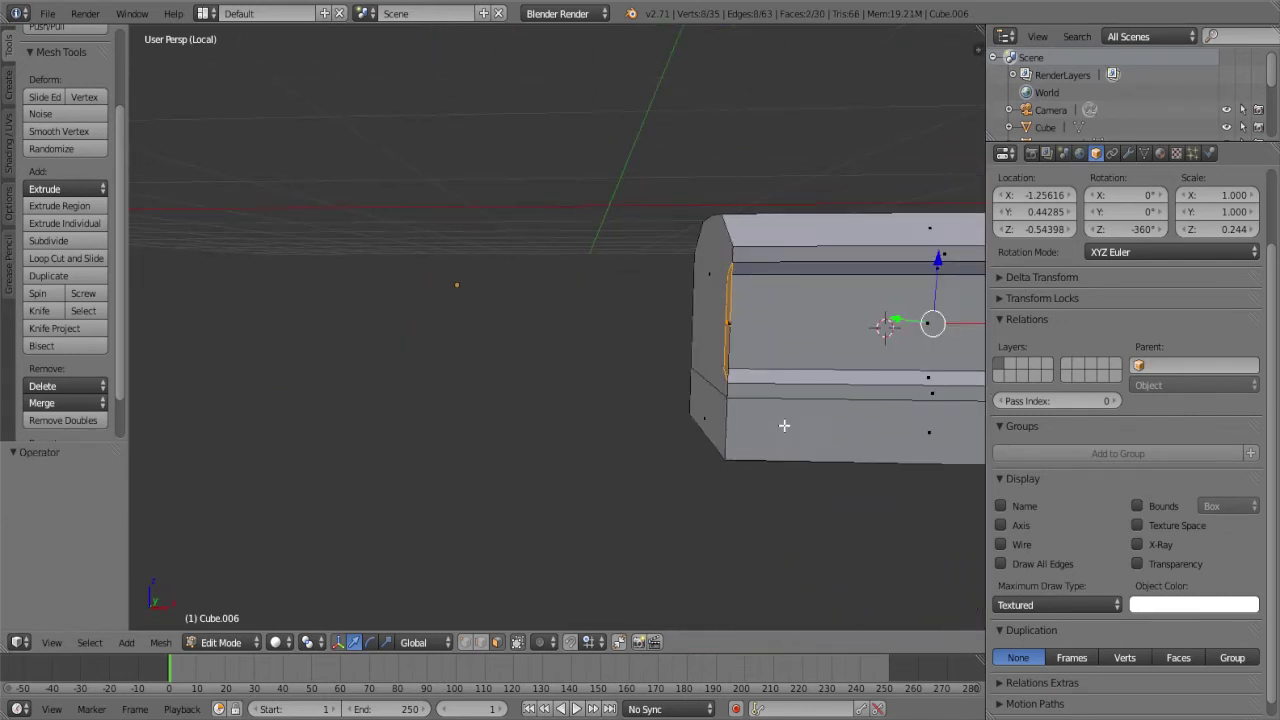
{"action": "mouse_move", "coordinate": [784, 425]}
{"action": "middle_mouse_down"}
{"action": "mouse_move", "coordinate": [711, 486]}
{"action": "mouse_move", "coordinate": [761, 415]}
{"action": "mouse_move", "coordinate": [714, 366]}
{"action": "mouse_move", "coordinate": [629, 363]}
{"action": "middle_mouse_up"}
{"action": "scroll", "coordinate": [591, 394], "scroll_direction": "down", "scroll_amount": 3}
{"action": "key", "text": "g"}
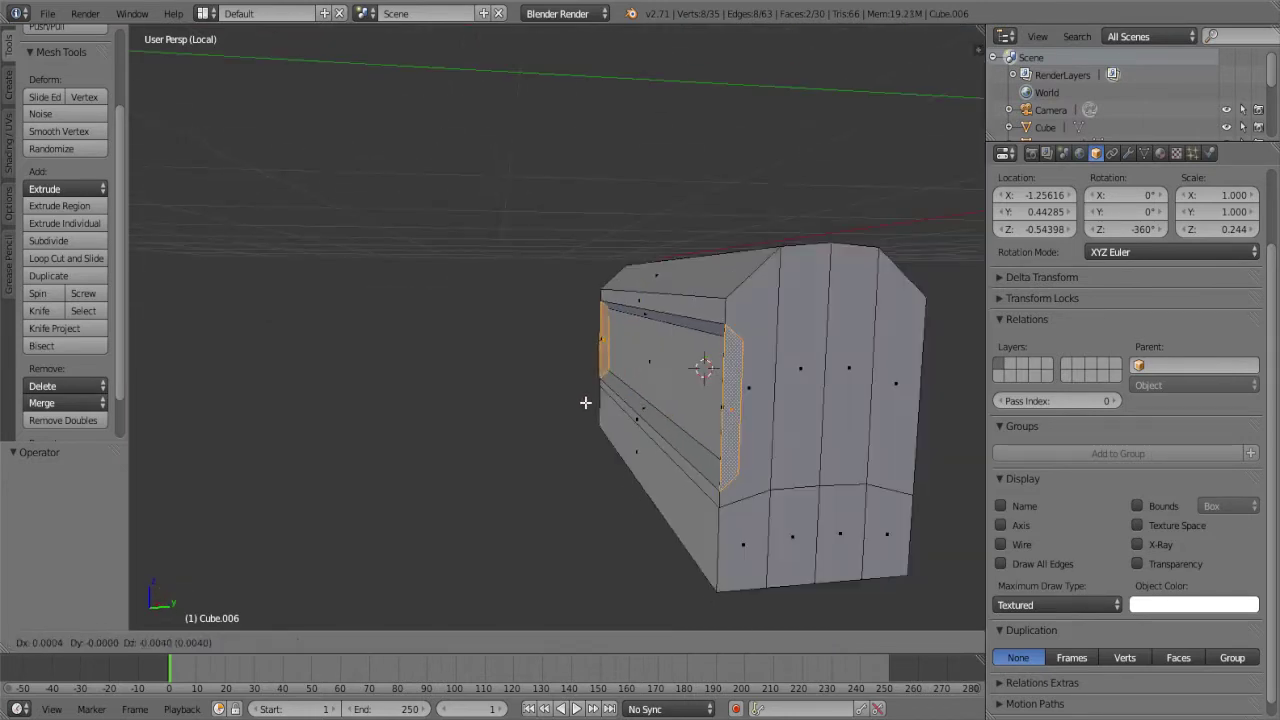
{"action": "left_click", "coordinate": [491, 389]}
Switch to Right Ortho view over the blueprint and turn occlusion off
{"action": "mouse_move", "coordinate": [491, 389]}
{"action": "middle_mouse_down"}
{"action": "mouse_move", "coordinate": [574, 414]}
{"action": "mouse_move", "coordinate": [671, 420]}
{"action": "mouse_move", "coordinate": [843, 406]}
{"action": "mouse_move", "coordinate": [714, 366]}
{"action": "mouse_move", "coordinate": [721, 405]}
{"action": "middle_mouse_up"}
{"action": "scroll", "coordinate": [714, 366], "scroll_direction": "up", "scroll_amount": 3}
{"action": "scroll", "coordinate": [718, 357], "scroll_direction": "down", "scroll_amount": 3}
{"action": "key", "text": "KP_1"}
{"action": "key", "text": "KP_3"}
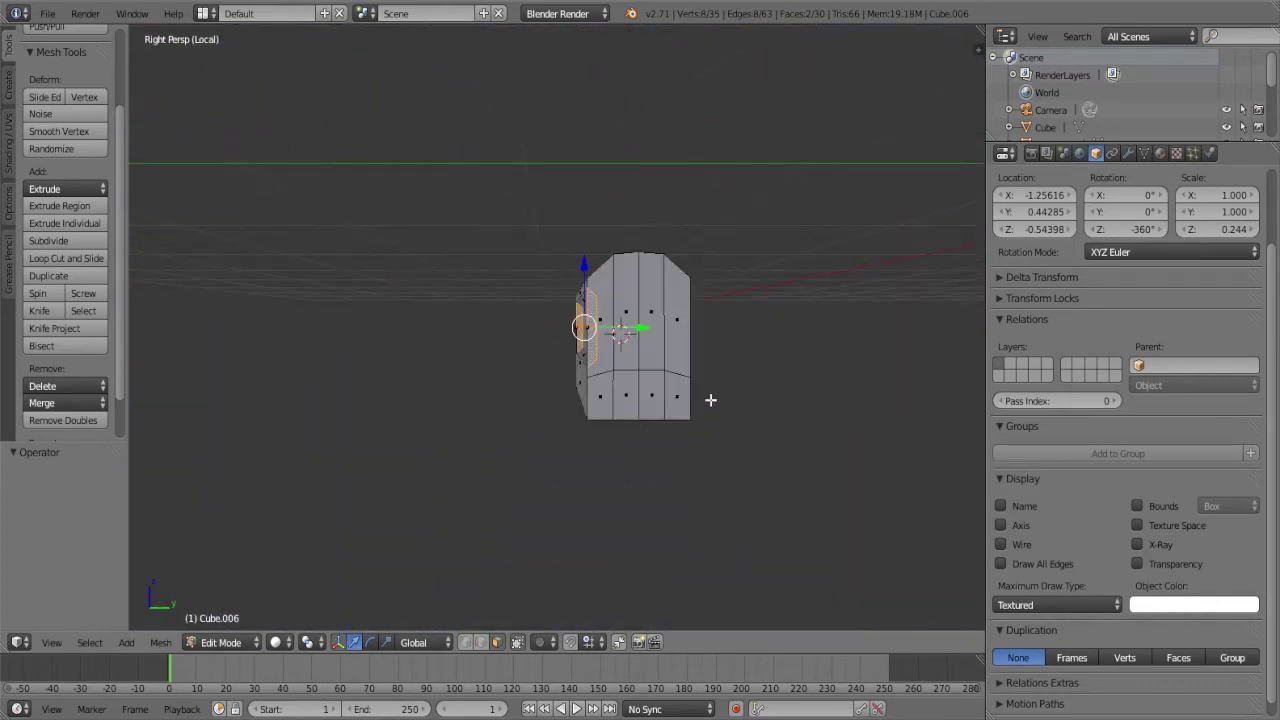
{"action": "scroll", "coordinate": [710, 400], "scroll_direction": "up", "scroll_amount": 5}
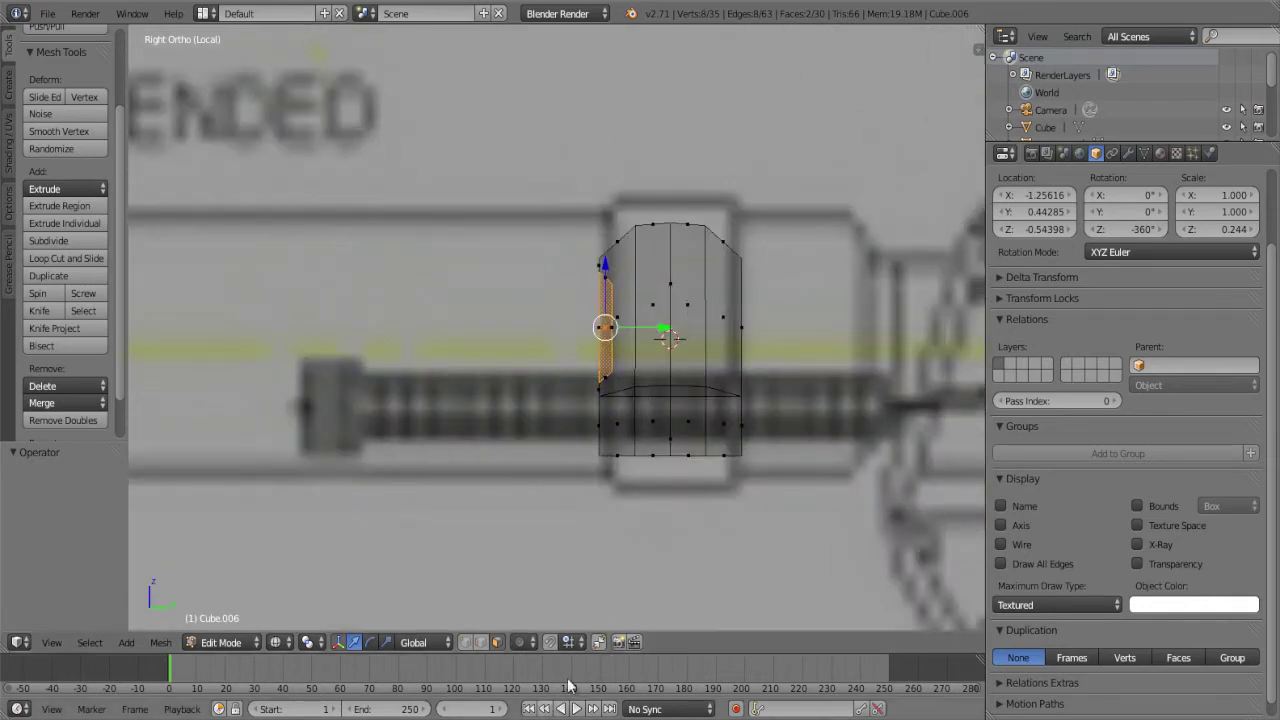
{"action": "left_click", "coordinate": [464, 642]}
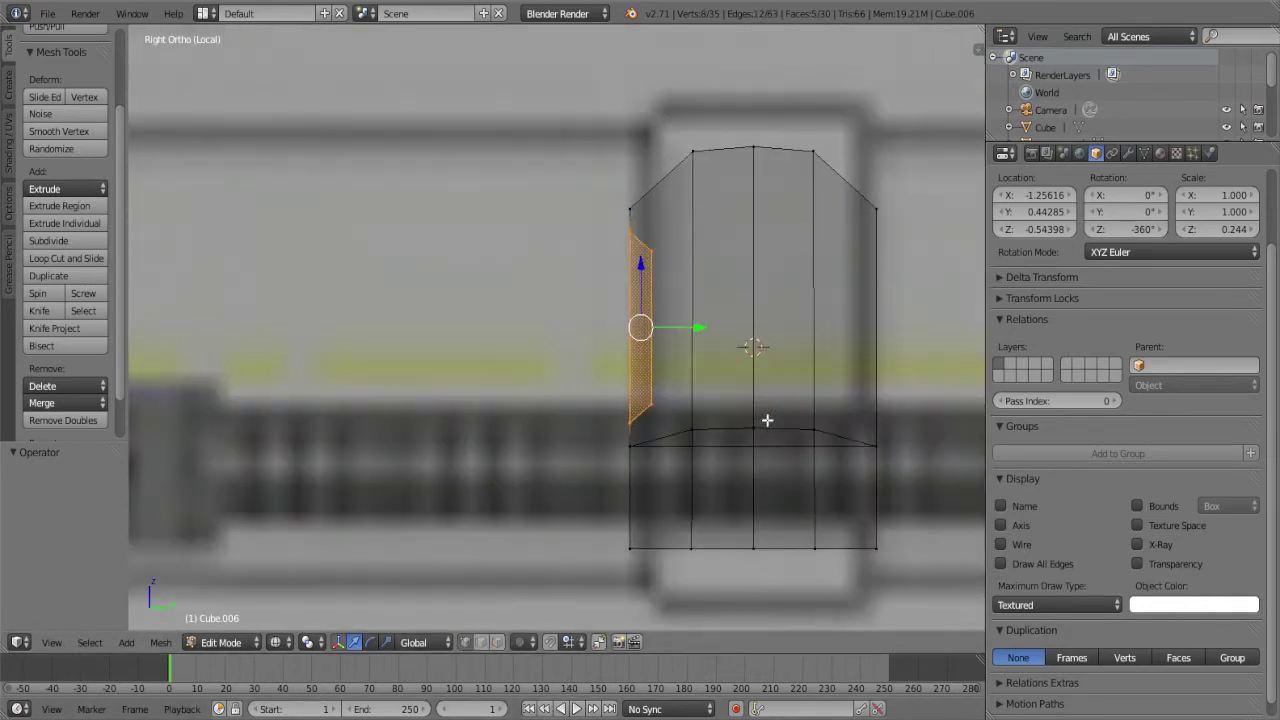
{"action": "scroll", "coordinate": [766, 420], "scroll_direction": "up", "scroll_amount": 3}
{"action": "middle_click_drag", "start_coordinate": [766, 420], "coordinate": [490, 450], "text": "shift"}
Box-select the right column of the part and delete its faces
{"action": "right_click", "coordinate": [490, 150]}
{"action": "scroll", "coordinate": [517, 134], "scroll_direction": "down", "scroll_amount": 3}
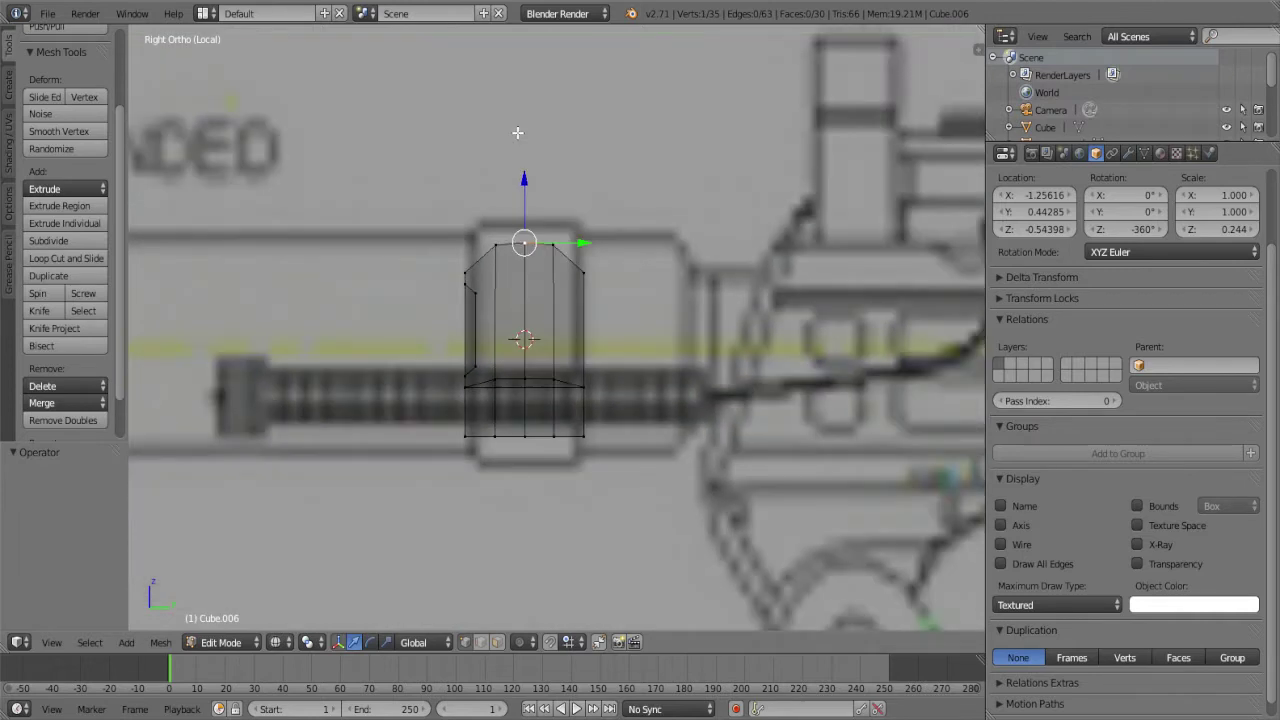
{"action": "scroll", "coordinate": [517, 134], "scroll_direction": "up", "scroll_amount": 3}
{"action": "scroll", "coordinate": [517, 132], "scroll_direction": "down", "scroll_amount": 1}
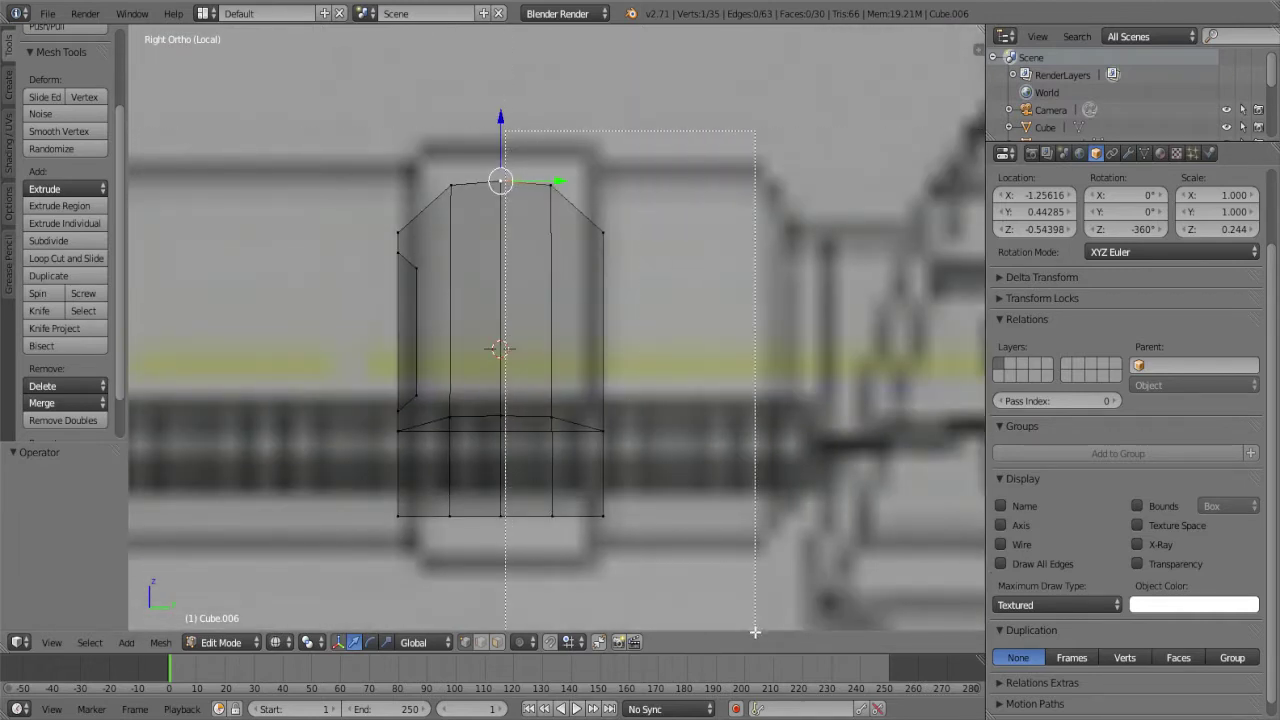
{"action": "left_click_drag", "start_coordinate": [505, 130], "coordinate": [758, 520]}
{"action": "scroll", "coordinate": [758, 520], "scroll_direction": "down", "scroll_amount": 1}
{"action": "key", "text": "x"}
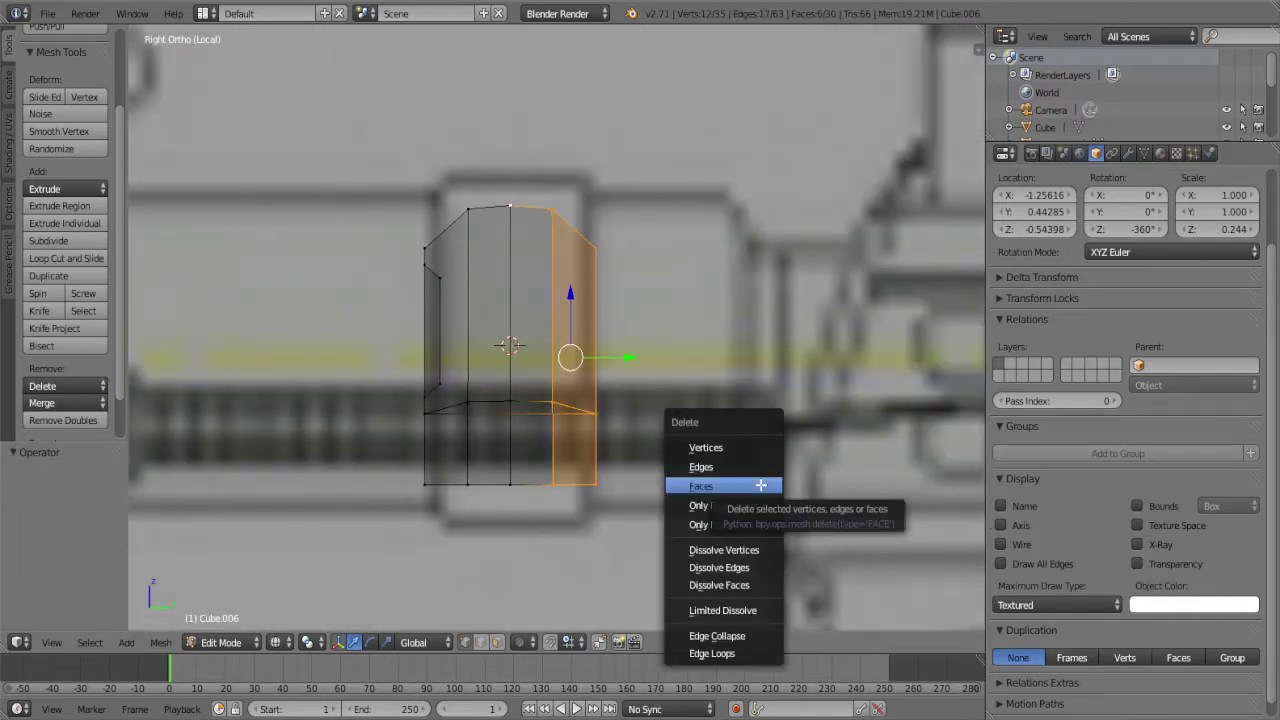
{"action": "left_click", "coordinate": [761, 448]}
In Object Mode side view, add a Mirror modifier to Cube.006
{"action": "key", "text": "Tab"}
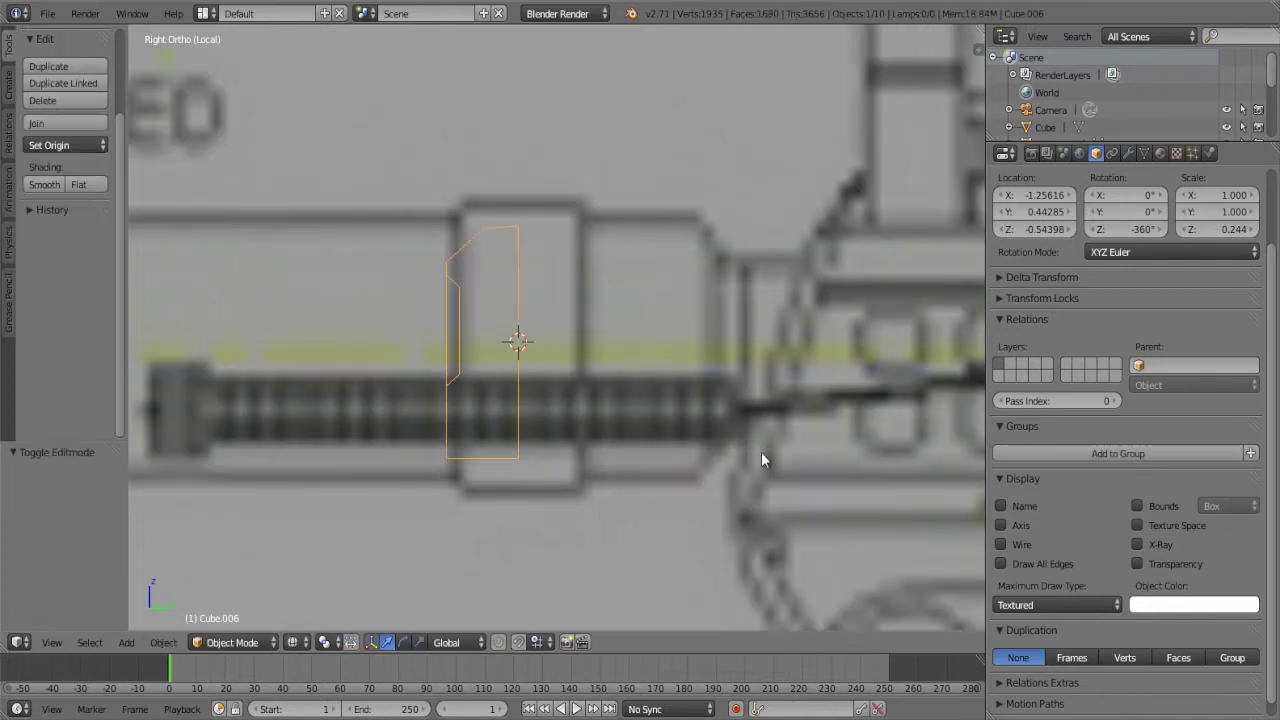
{"action": "mouse_move", "coordinate": [761, 452]}
{"action": "middle_mouse_down"}
{"action": "mouse_move", "coordinate": [588, 453]}
{"action": "mouse_move", "coordinate": [627, 447]}
{"action": "middle_mouse_up"}
{"action": "scroll", "coordinate": [650, 443], "scroll_direction": "up", "scroll_amount": 4}
{"action": "key", "text": "KP_3"}
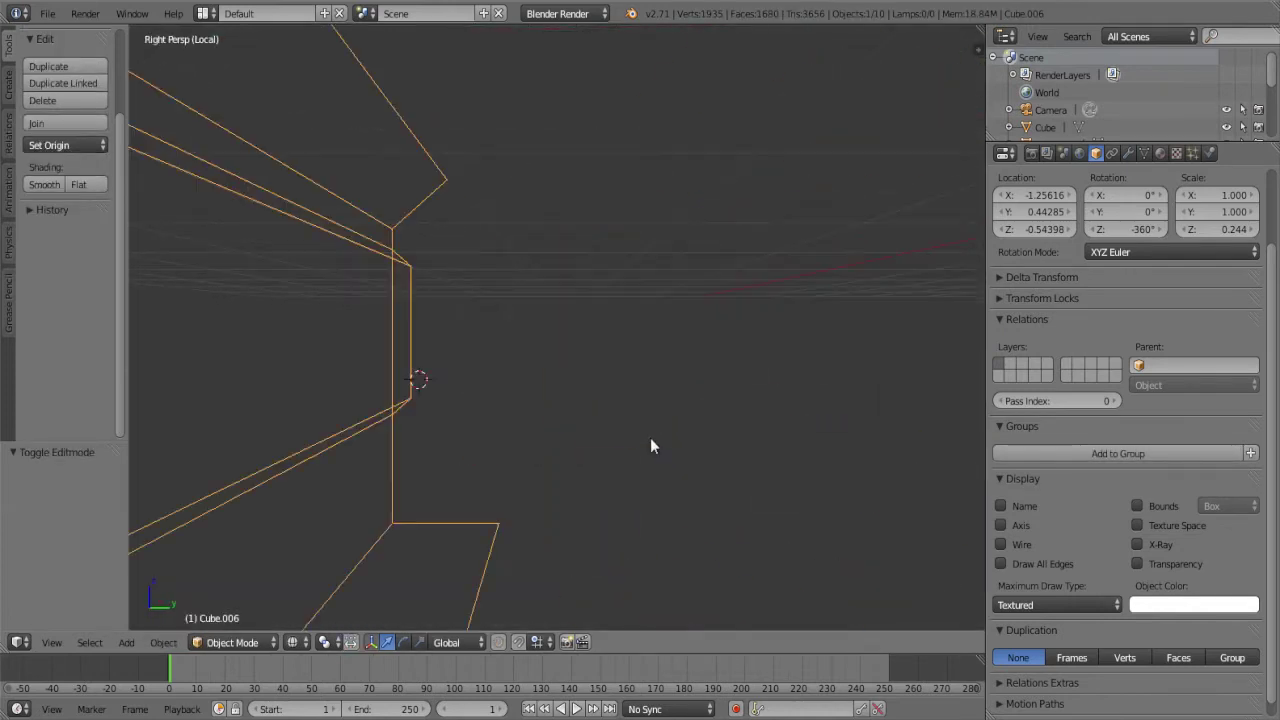
{"action": "key", "text": "KP_4"}
{"action": "key", "text": "KP_3"}
{"action": "scroll", "coordinate": [650, 446], "scroll_direction": "down", "scroll_amount": 6}
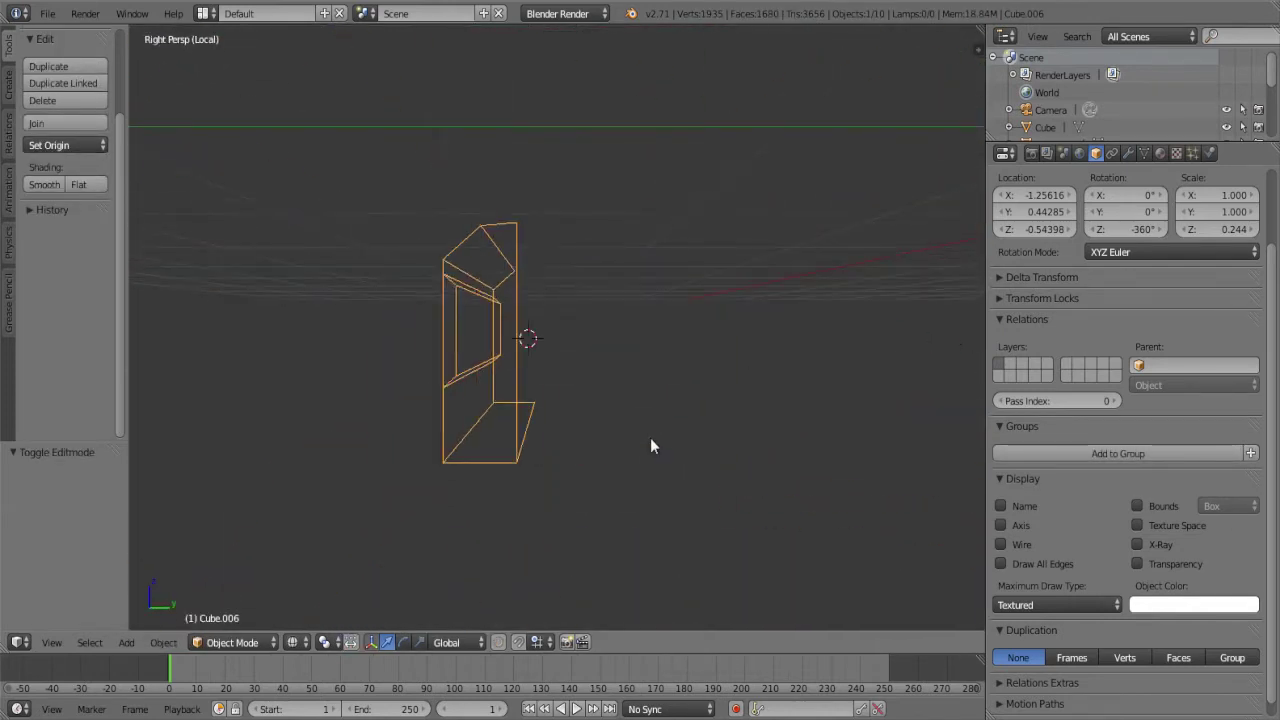
{"action": "left_click", "coordinate": [1135, 152]}
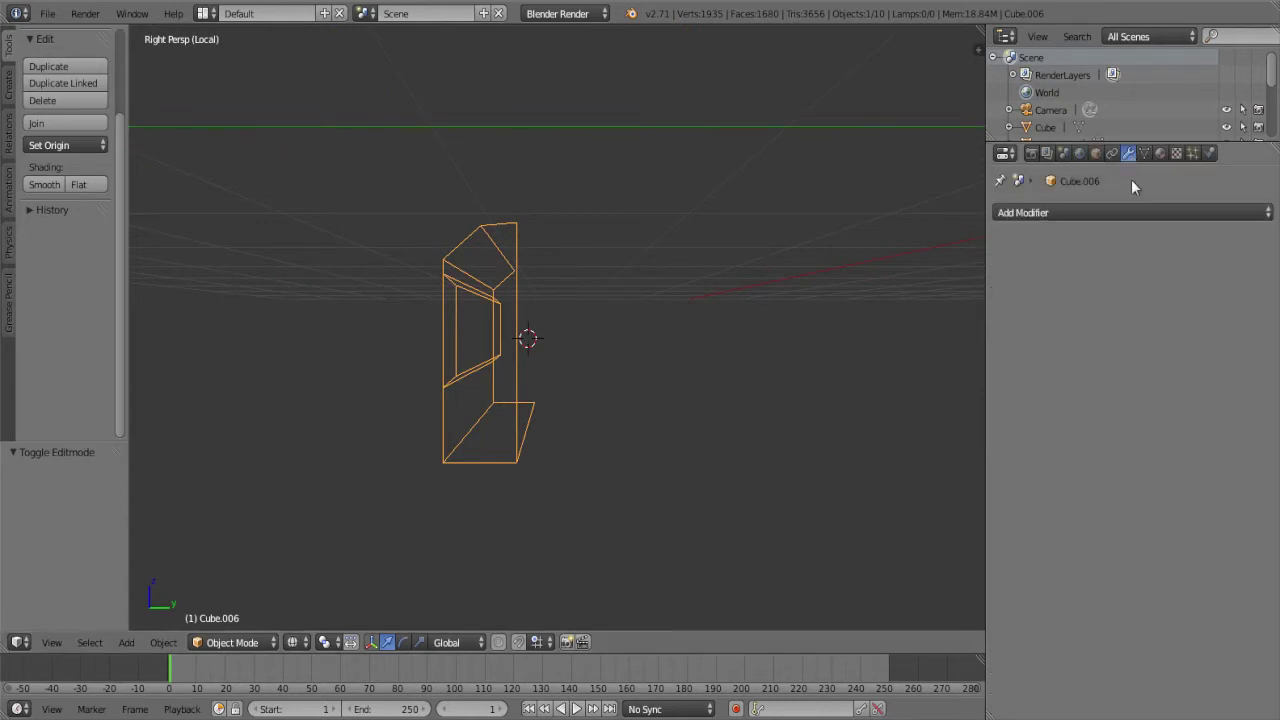
{"action": "left_click", "coordinate": [1104, 207]}
{"action": "left_click", "coordinate": [1122, 210]}
{"action": "left_click", "coordinate": [1000, 387]}
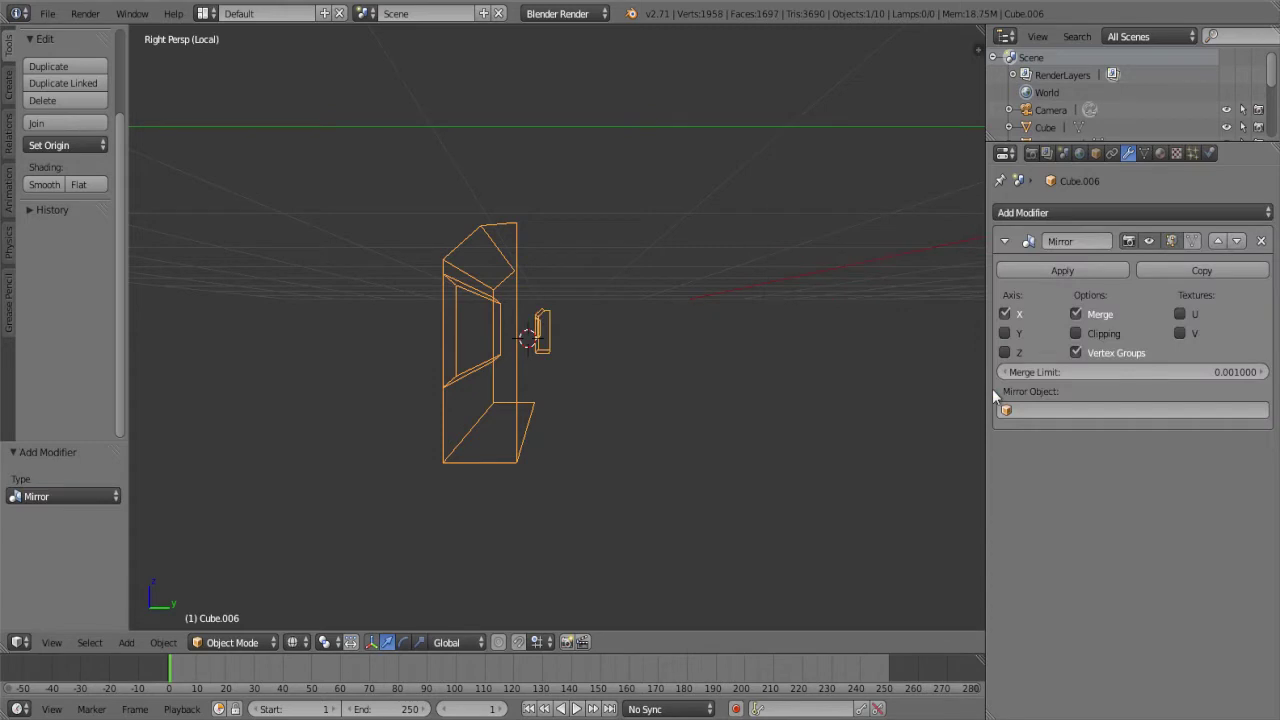
Set the mirror to Z, then select all the mesh and trial a Y move
{"action": "left_click", "coordinate": [1006, 352]}
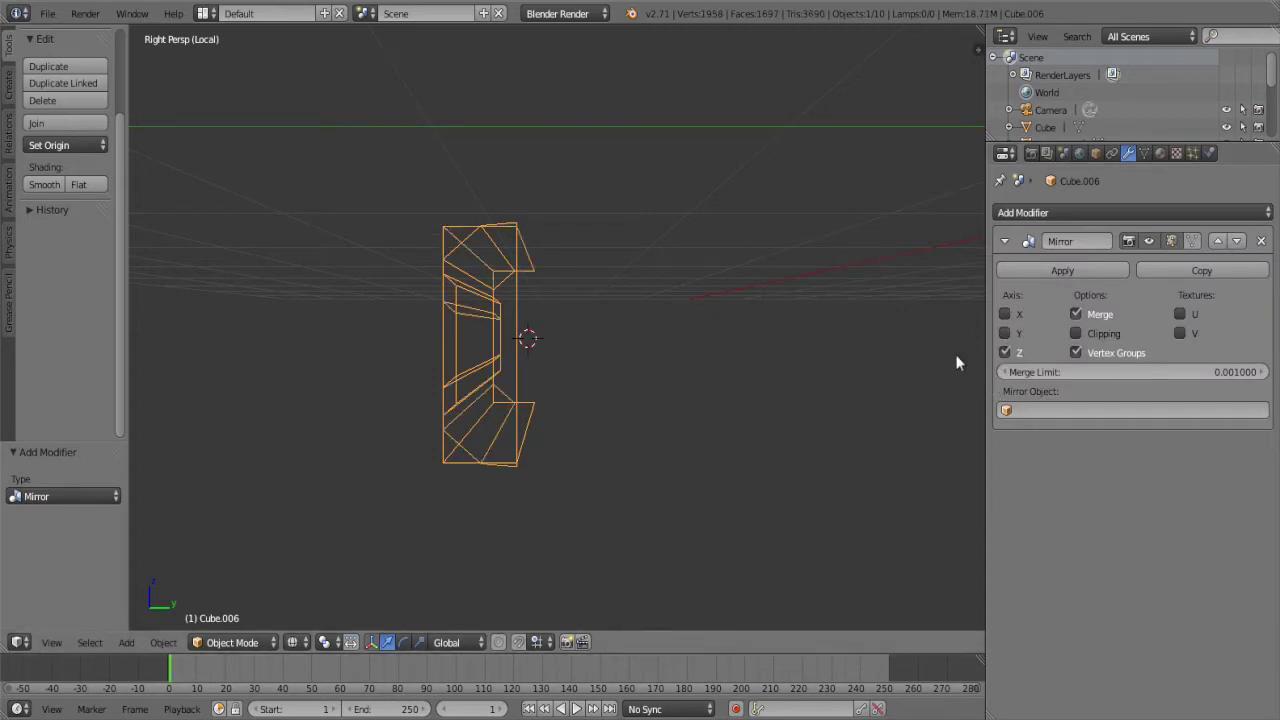
{"action": "key", "text": "Tab"}
{"action": "scroll", "coordinate": [625, 316], "scroll_direction": "up", "scroll_amount": 3}
{"action": "key", "text": "a"}
{"action": "key", "text": "a"}
{"action": "key", "text": "a"}
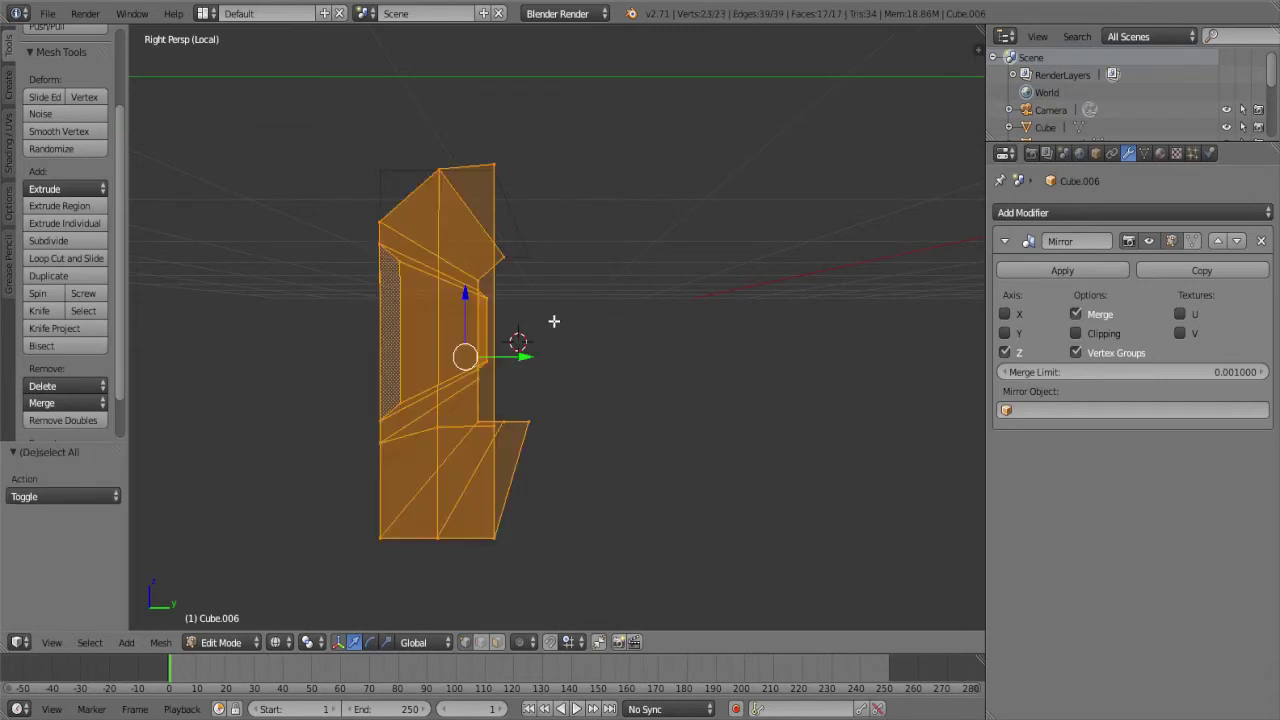
{"action": "key", "text": "g"}
{"action": "key", "text": "y"}
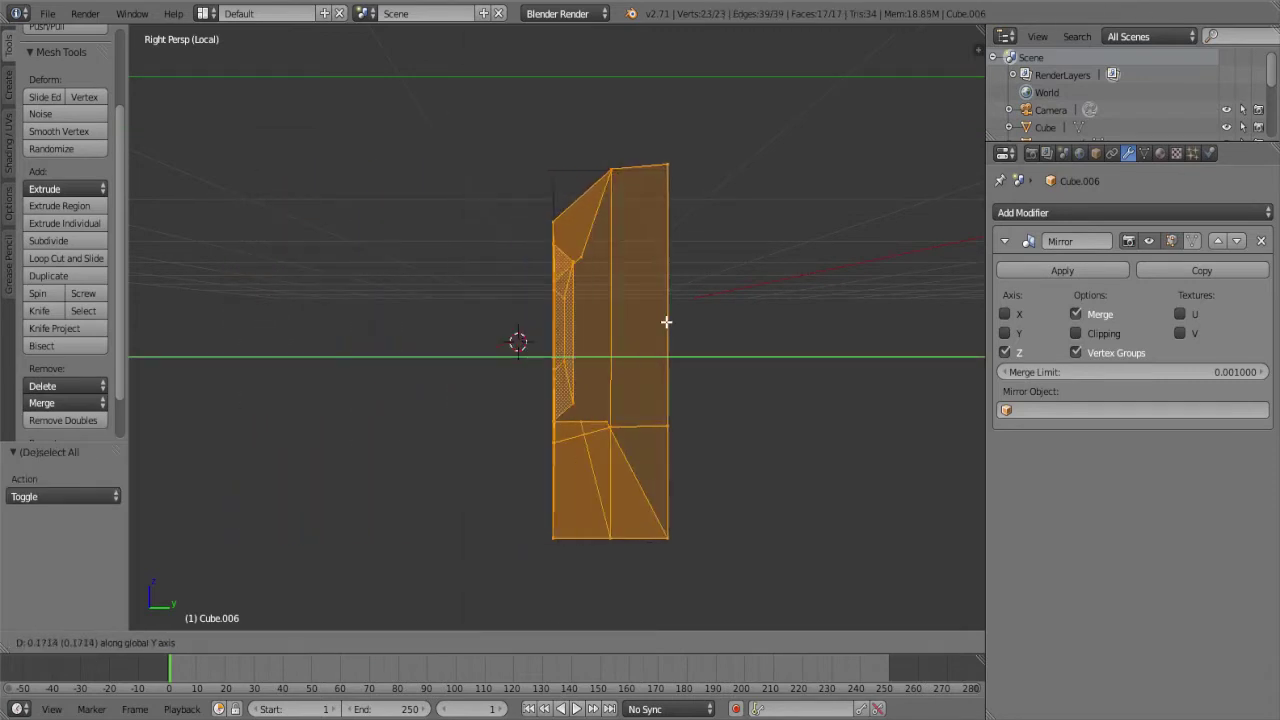
{"action": "right_click", "coordinate": [664, 321]}
Switch the Mirror modifier from the Z axis to the Y axis
{"action": "scroll", "coordinate": [660, 323], "scroll_direction": "down", "scroll_amount": 5}
{"action": "key", "text": "g"}
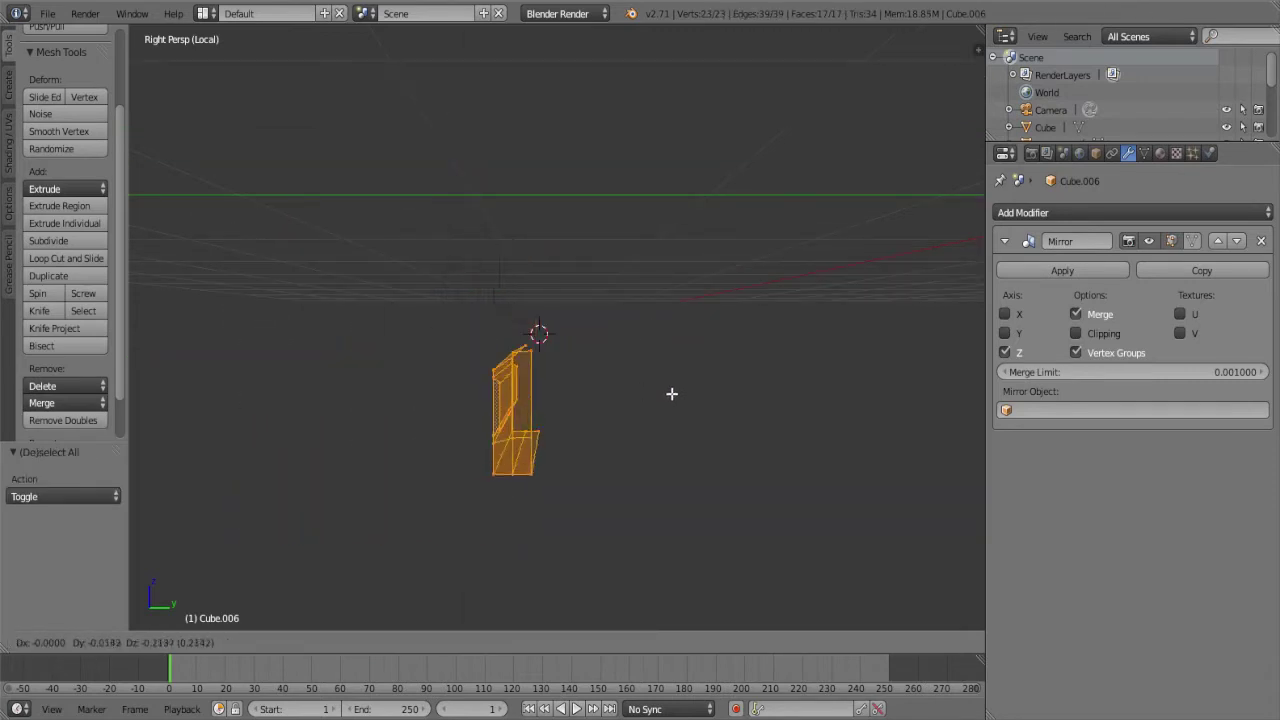
{"action": "right_click", "coordinate": [672, 394]}
{"action": "left_click", "coordinate": [1005, 334]}
{"action": "key", "text": "g"}
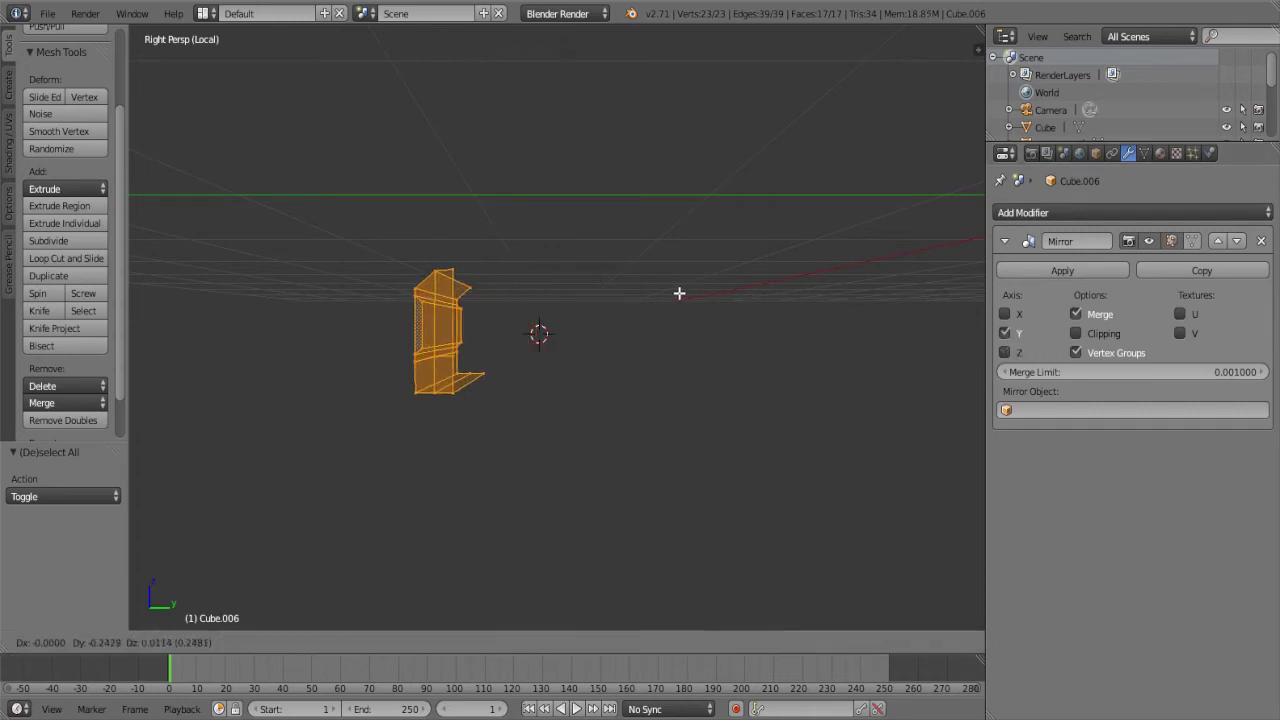
{"action": "right_click", "coordinate": [771, 388]}
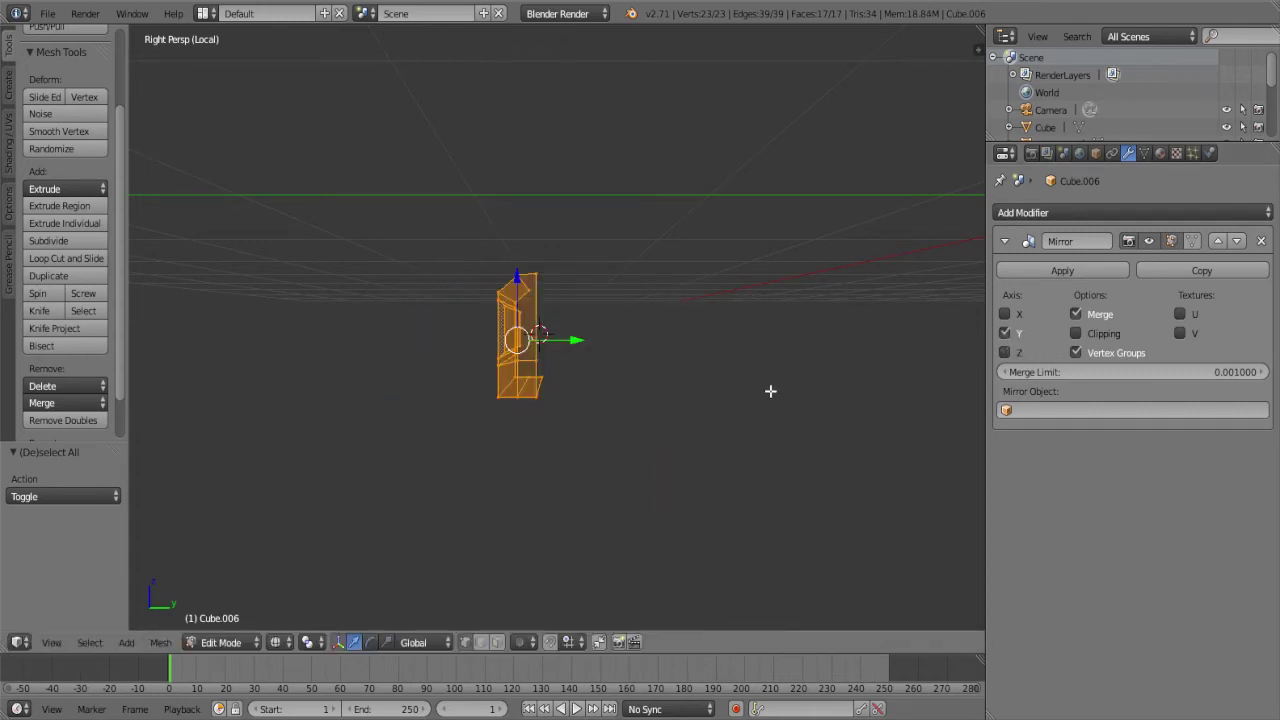
{"action": "mouse_move", "coordinate": [771, 389]}
{"action": "middle_mouse_down"}
{"action": "mouse_move", "coordinate": [829, 380]}
{"action": "mouse_move", "coordinate": [646, 400]}
{"action": "mouse_move", "coordinate": [406, 371]}
{"action": "mouse_move", "coordinate": [454, 351]}
{"action": "mouse_move", "coordinate": [346, 354]}
{"action": "mouse_move", "coordinate": [377, 364]}
{"action": "middle_mouse_up"}
Move the half mesh 3 units along Y and frame it in Right Ortho view
{"action": "key", "text": "g"}
{"action": "key", "text": "y"}
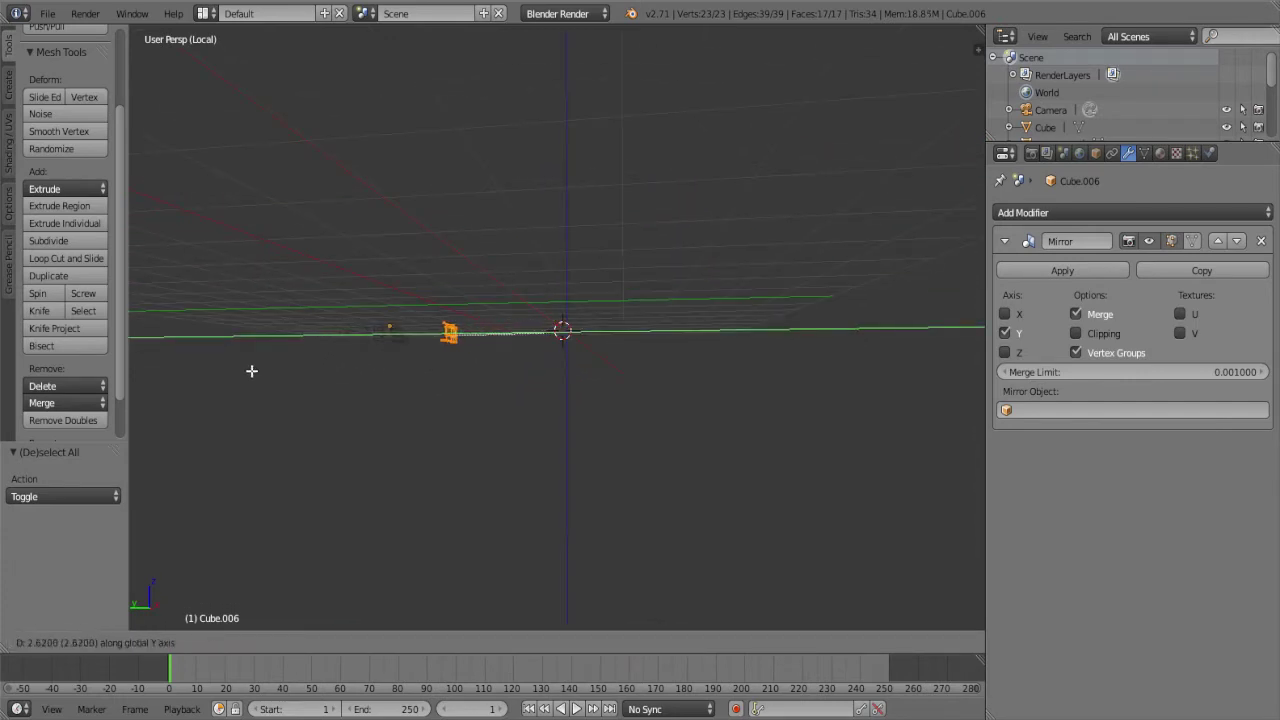
{"action": "key", "text": "Return"}
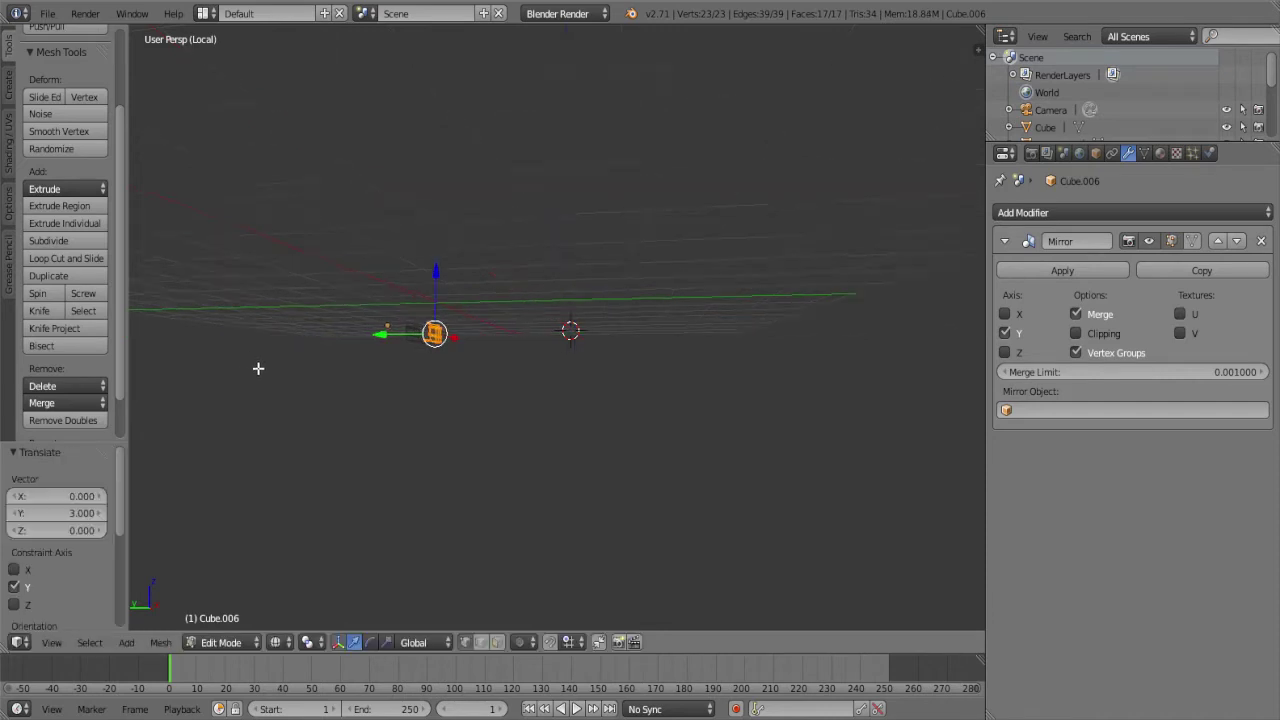
{"action": "key", "text": "KP_Decimal"}
{"action": "mouse_move", "coordinate": [260, 366]}
{"action": "middle_mouse_down"}
{"action": "mouse_move", "coordinate": [280, 493]}
{"action": "mouse_move", "coordinate": [929, 391]}
{"action": "mouse_move", "coordinate": [863, 449]}
{"action": "middle_mouse_up"}
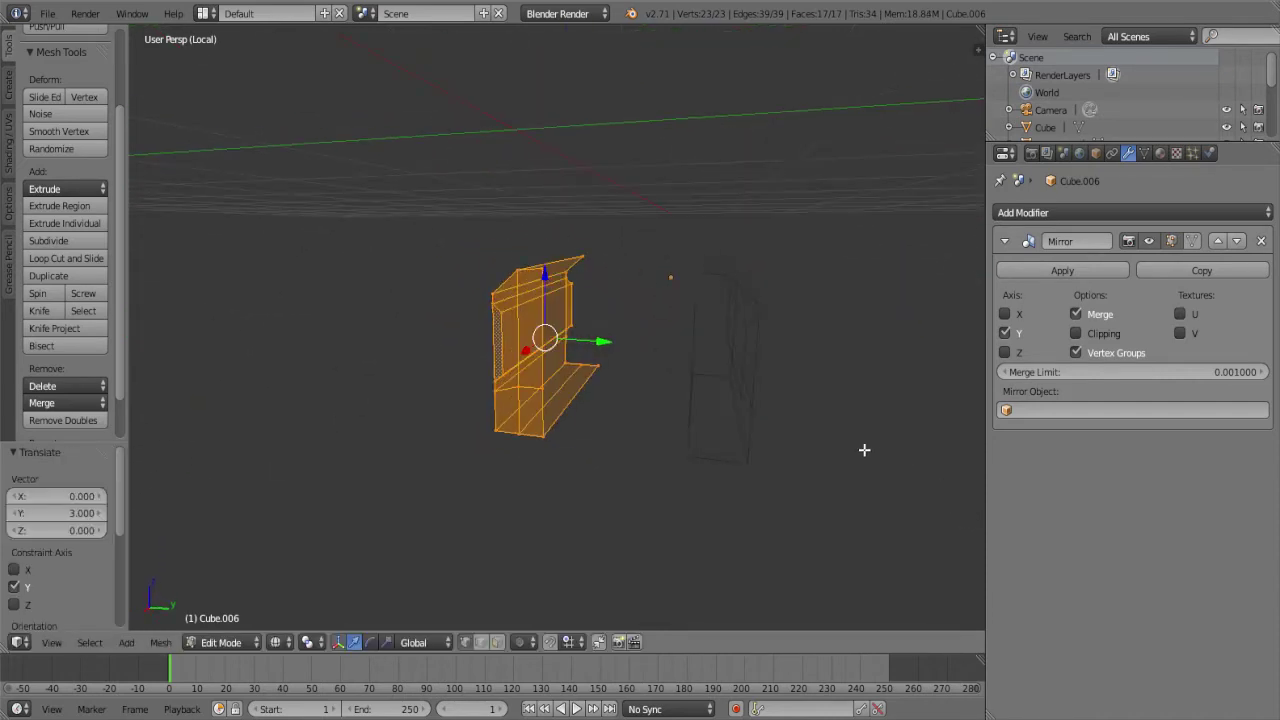
{"action": "key", "text": "KP_1"}
{"action": "key", "text": "KP_3"}
{"action": "key", "text": "KP_5"}
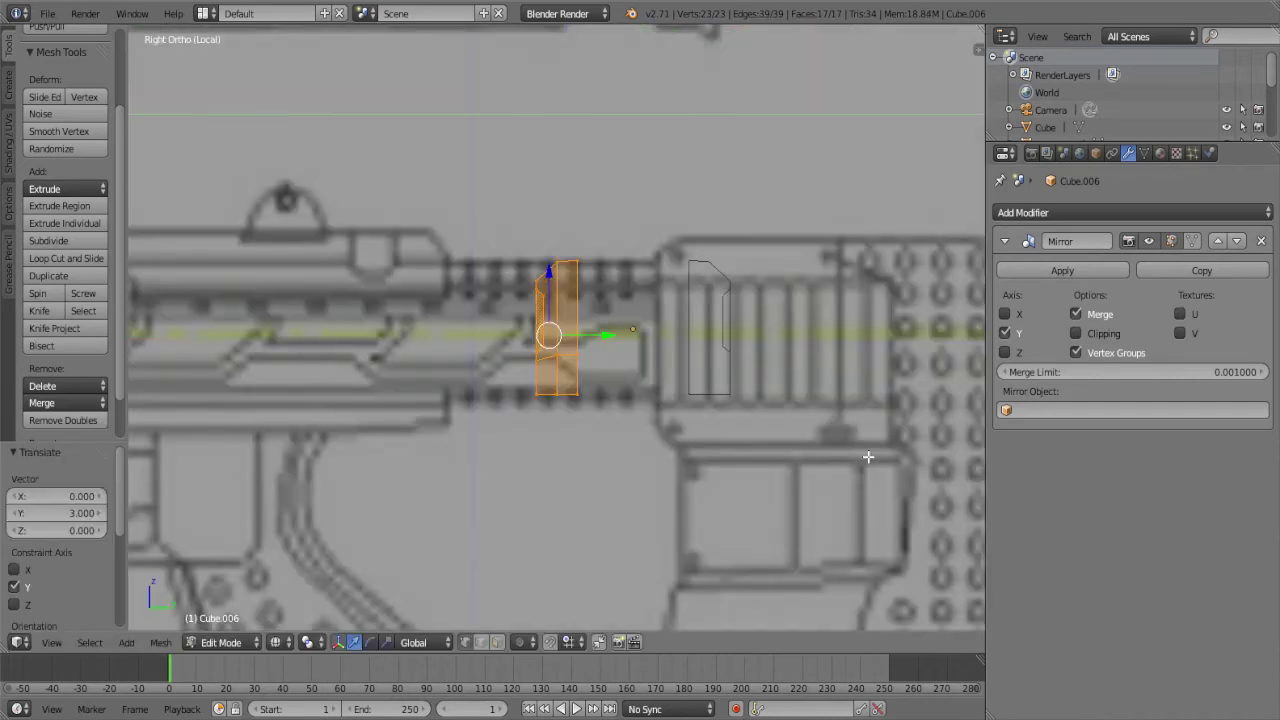
{"action": "scroll", "coordinate": [868, 457], "scroll_direction": "up", "scroll_amount": 2}
{"action": "scroll", "coordinate": [868, 457], "scroll_direction": "up", "scroll_amount": 3}
{"action": "middle_click_drag", "start_coordinate": [830, 270], "coordinate": [600, 266], "text": "shift"}
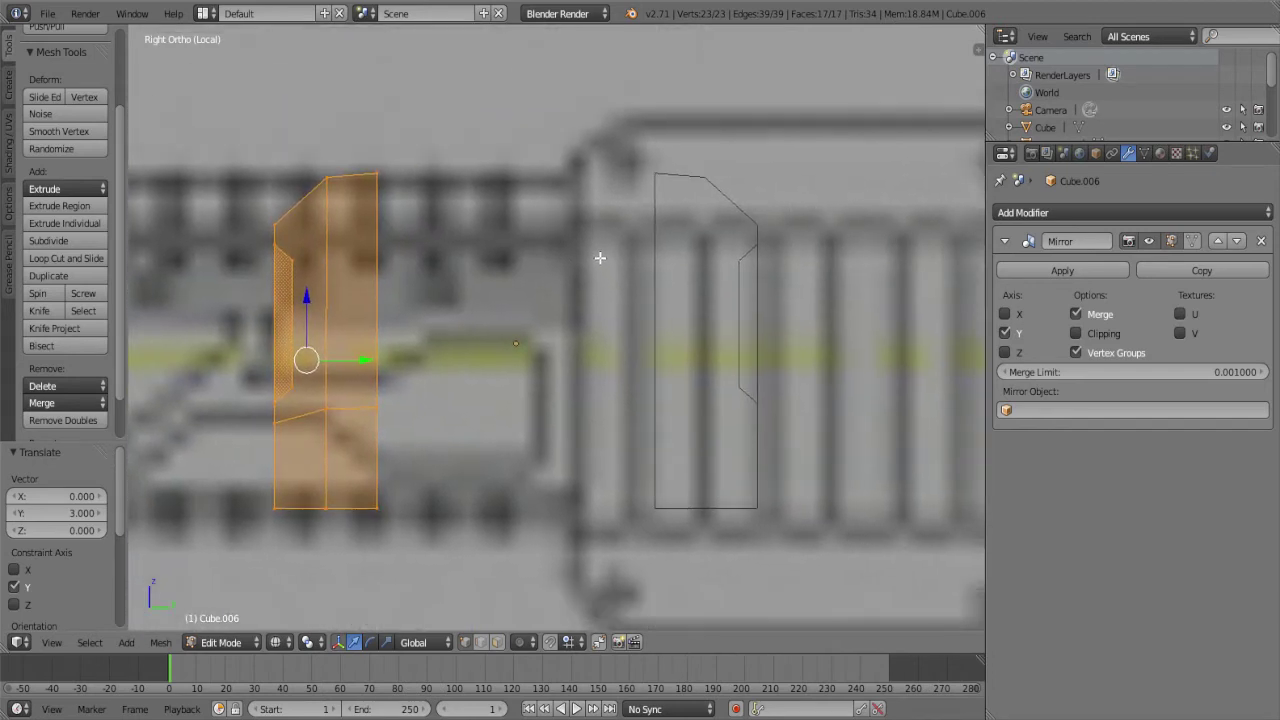
{"action": "scroll", "coordinate": [600, 258], "scroll_direction": "down", "scroll_amount": 1}
{"action": "scroll", "coordinate": [423, 220], "scroll_direction": "down", "scroll_amount": 1}
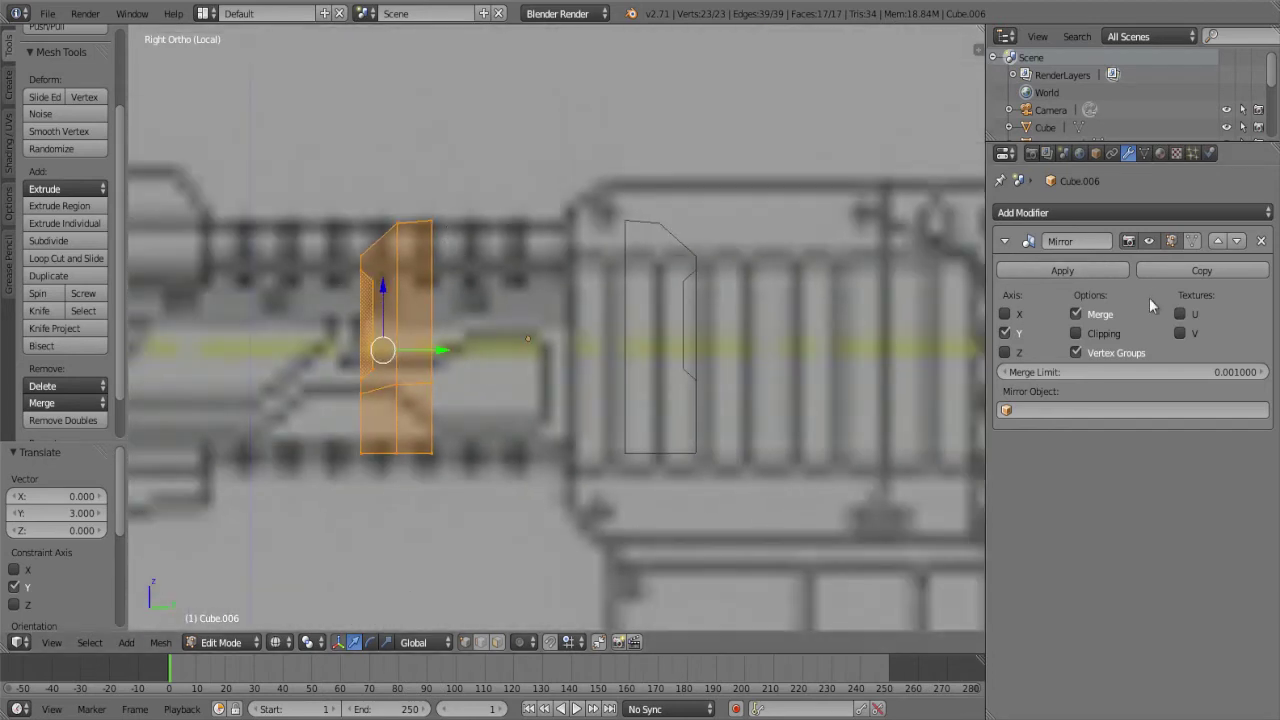
{"action": "scroll", "coordinate": [851, 291], "scroll_direction": "up", "scroll_amount": 1}
Move the mesh a further 0.15 along Y toward the mirror seam
{"action": "key", "text": "g"}
{"action": "key", "text": "y"}
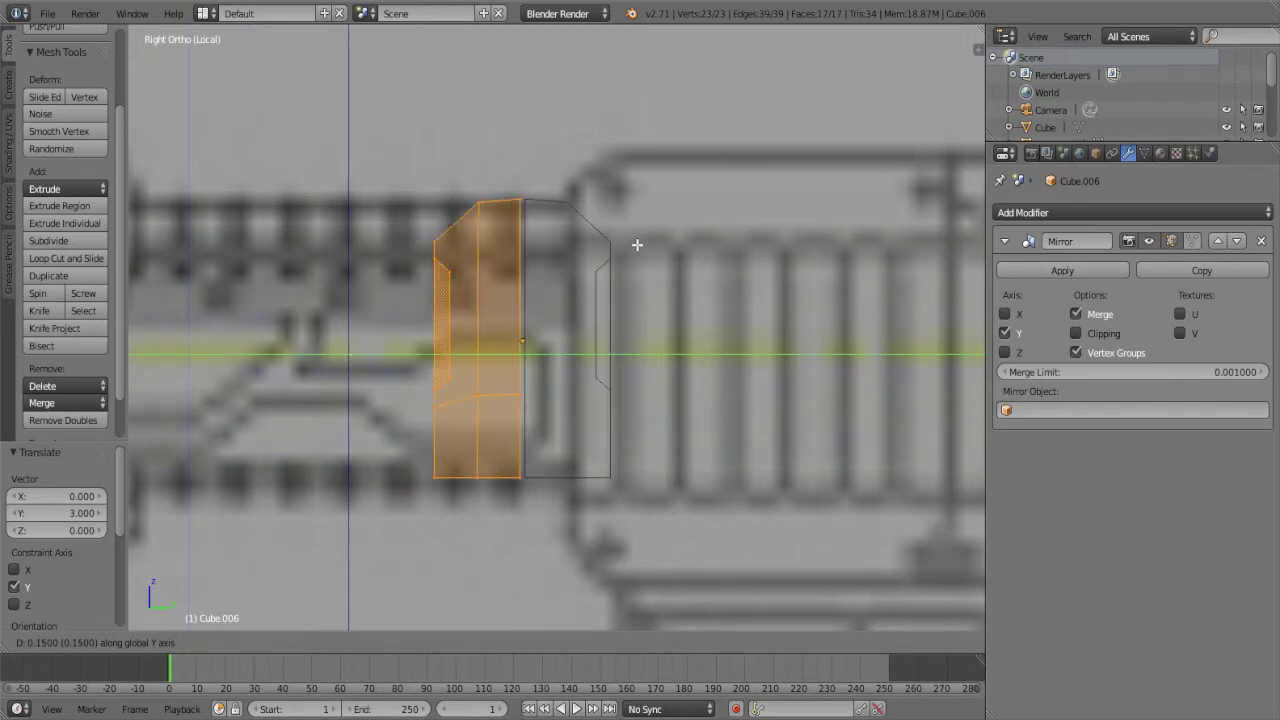
{"action": "left_click", "coordinate": [637, 244]}
{"action": "scroll", "coordinate": [634, 243], "scroll_direction": "up", "scroll_amount": 3}
{"action": "scroll", "coordinate": [600, 343], "scroll_direction": "up", "scroll_amount": 2}
{"action": "scroll", "coordinate": [597, 369], "scroll_direction": "up", "scroll_amount": 2}
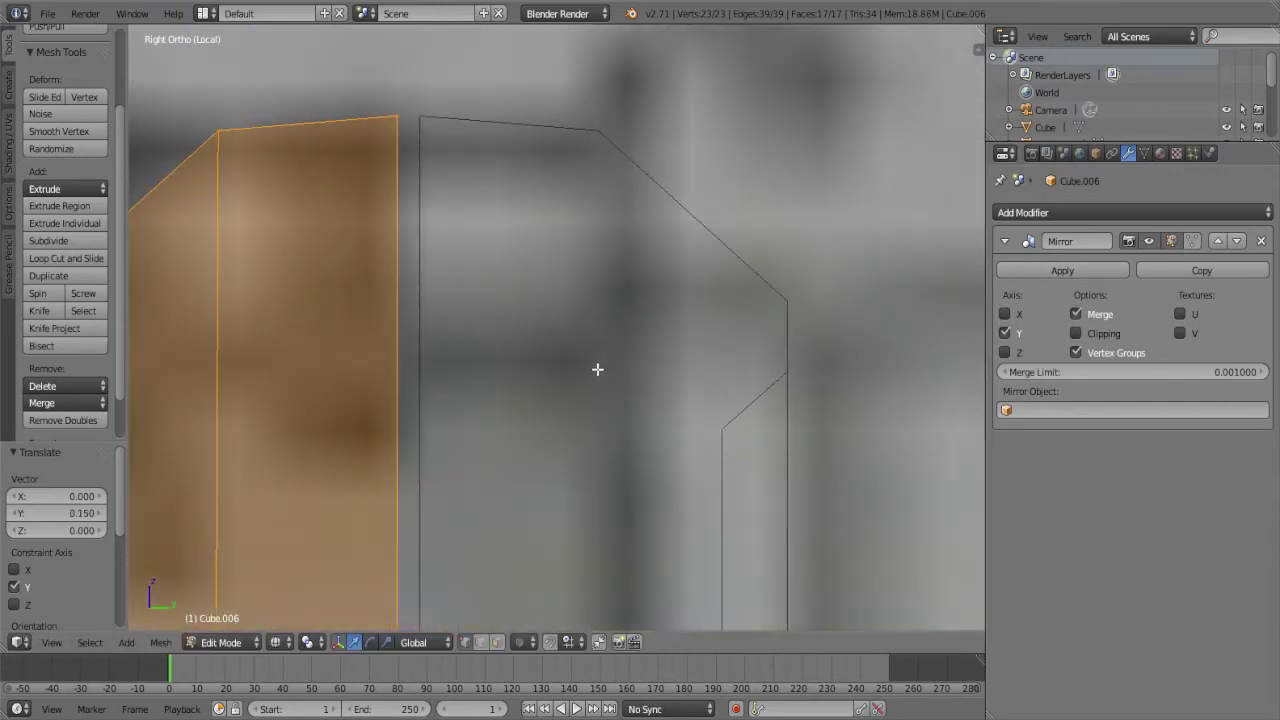
{"action": "scroll", "coordinate": [597, 369], "scroll_direction": "up", "scroll_amount": 2}
{"action": "scroll", "coordinate": [583, 374], "scroll_direction": "up", "scroll_amount": 1}
{"action": "scroll", "coordinate": [566, 443], "scroll_direction": "up", "scroll_amount": 2}
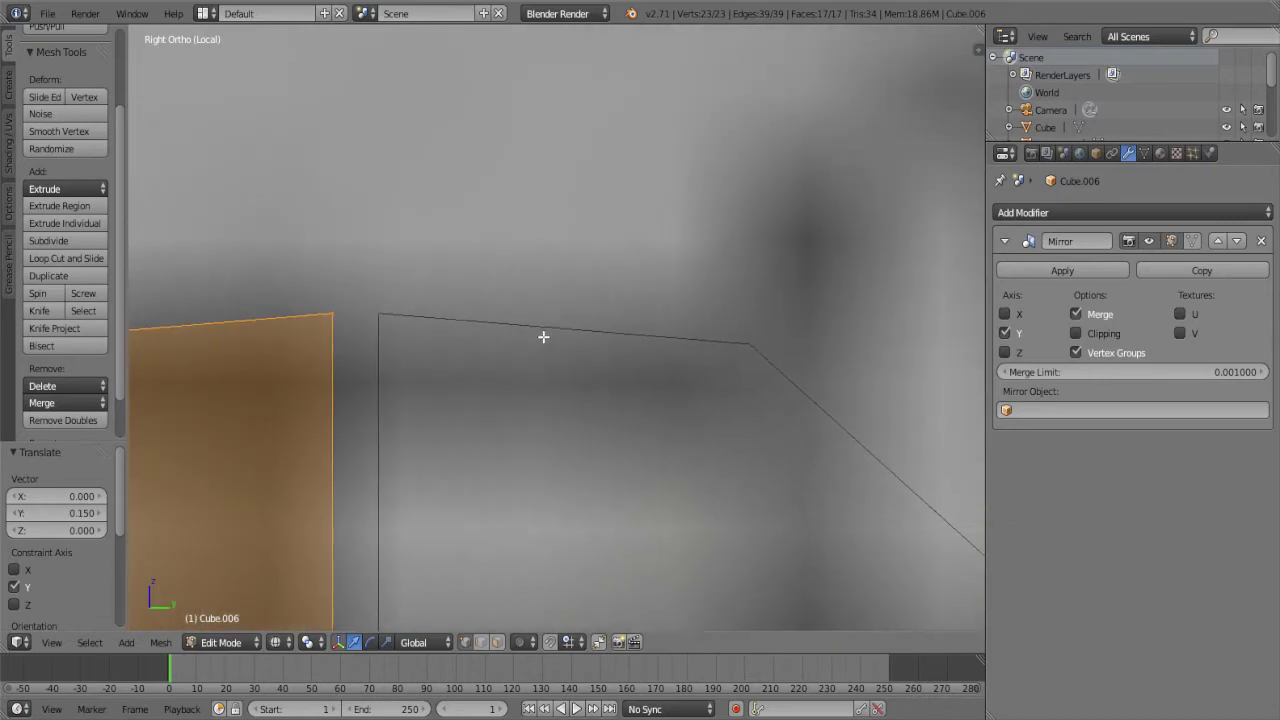
{"action": "scroll", "coordinate": [543, 337], "scroll_direction": "up", "scroll_amount": 3}
{"action": "mouse_move", "coordinate": [371, 343]}
{"action": "middle_mouse_down", "text": "shift"}
{"action": "mouse_move", "coordinate": [549, 386]}
{"action": "mouse_move", "coordinate": [550, 359]}
{"action": "middle_mouse_up", "text": "shift"}
{"action": "scroll", "coordinate": [500, 371], "scroll_direction": "up", "scroll_amount": 3}
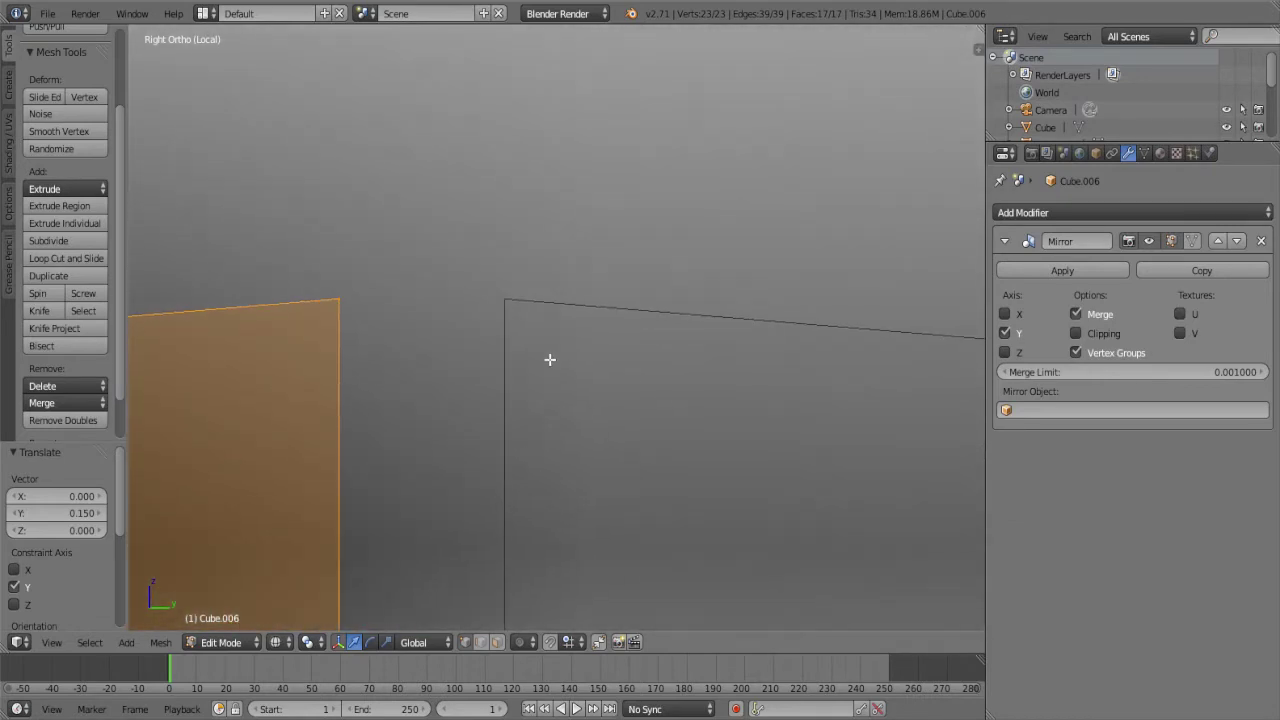
Close the seam with a final 0.003 move along Y and leave Edit Mode
{"action": "key", "text": "g"}
{"action": "key", "text": "y"}
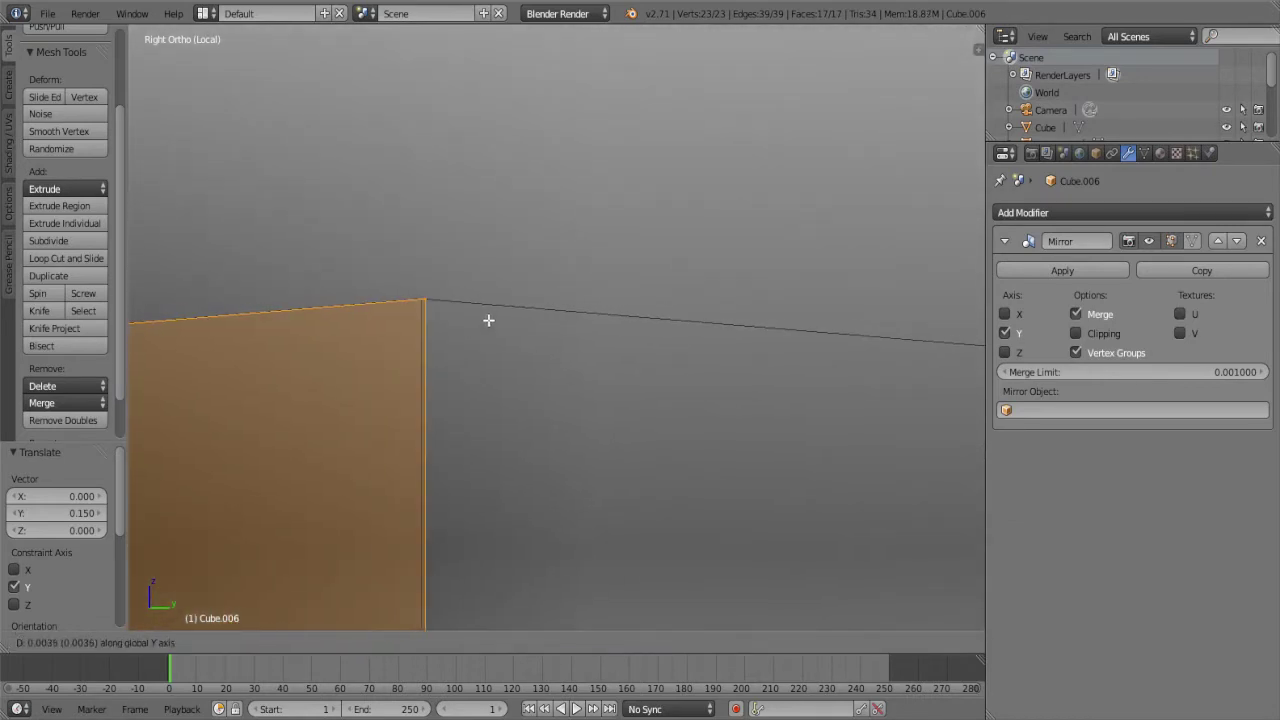
{"action": "left_click", "coordinate": [484, 321]}
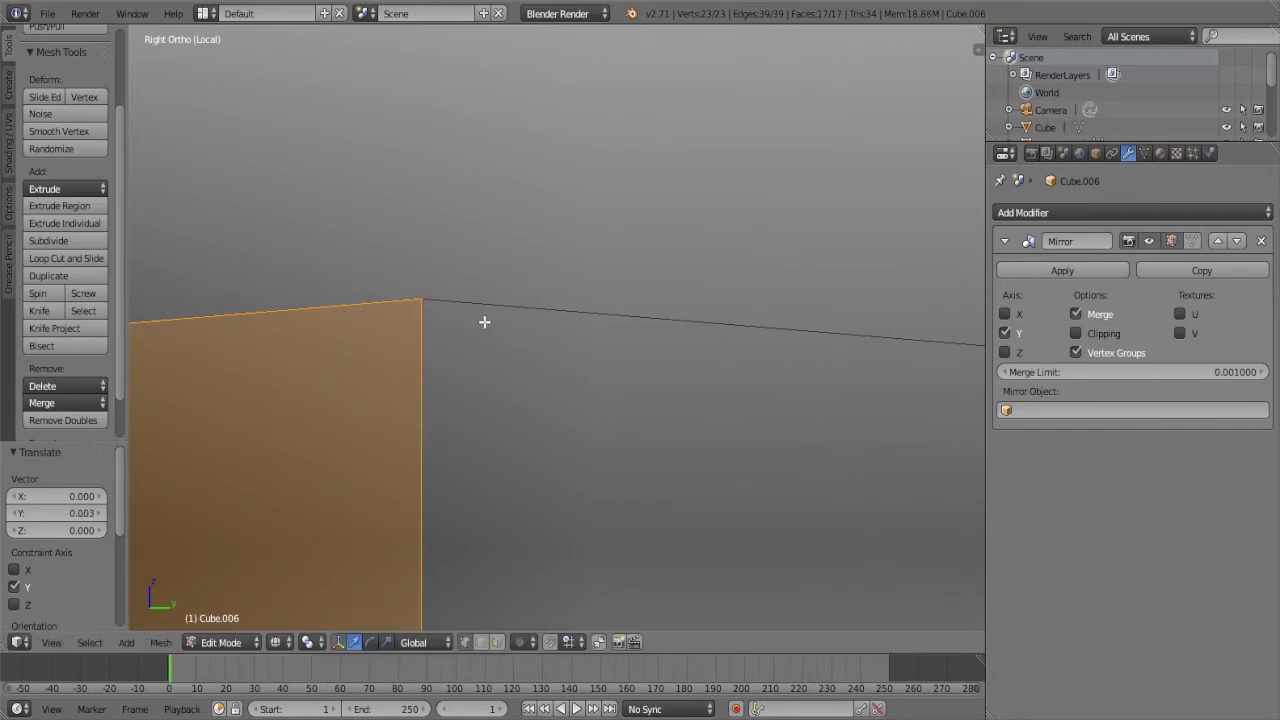
{"action": "mouse_move", "coordinate": [486, 323]}
{"action": "middle_mouse_down"}
{"action": "mouse_move", "coordinate": [490, 368]}
{"action": "mouse_move", "coordinate": [517, 383]}
{"action": "mouse_move", "coordinate": [649, 405]}
{"action": "mouse_move", "coordinate": [586, 447]}
{"action": "mouse_move", "coordinate": [486, 366]}
{"action": "mouse_move", "coordinate": [788, 363]}
{"action": "mouse_move", "coordinate": [691, 409]}
{"action": "mouse_move", "coordinate": [727, 405]}
{"action": "mouse_move", "coordinate": [711, 411]}
{"action": "mouse_move", "coordinate": [726, 394]}
{"action": "mouse_move", "coordinate": [611, 374]}
{"action": "mouse_move", "coordinate": [627, 375]}
{"action": "middle_mouse_up"}
{"action": "scroll", "coordinate": [490, 368], "scroll_direction": "down", "scroll_amount": 3}
{"action": "scroll", "coordinate": [491, 366], "scroll_direction": "down", "scroll_amount": 2}
{"action": "key", "text": "Tab"}
{"action": "key", "text": "Tab"}
Switch to perspective, deselect everything and use solid shading
{"action": "key", "text": "KP_5"}
{"action": "right_click", "coordinate": [726, 394]}
{"action": "key", "text": "a"}
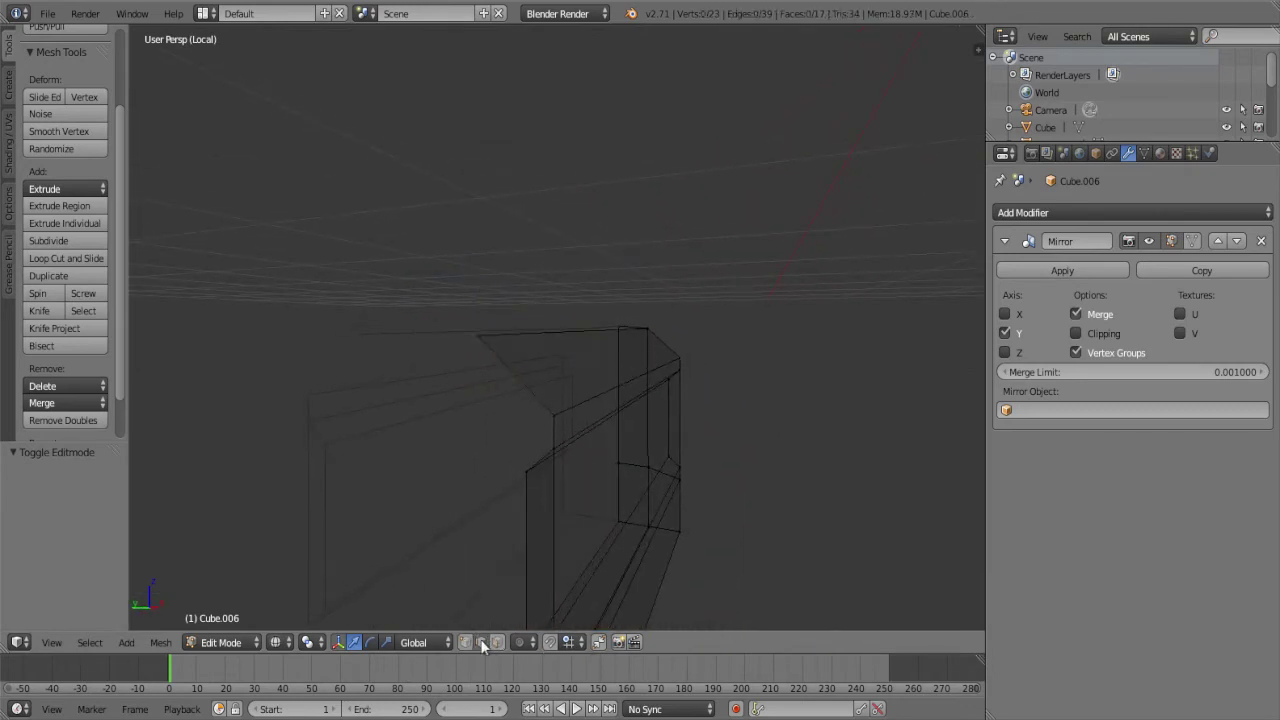
{"action": "key", "text": "z"}
{"action": "mouse_move", "coordinate": [509, 373]}
{"action": "middle_mouse_down"}
{"action": "mouse_move", "coordinate": [623, 355]}
{"action": "mouse_move", "coordinate": [573, 325]}
{"action": "mouse_move", "coordinate": [591, 294]}
{"action": "middle_mouse_up"}
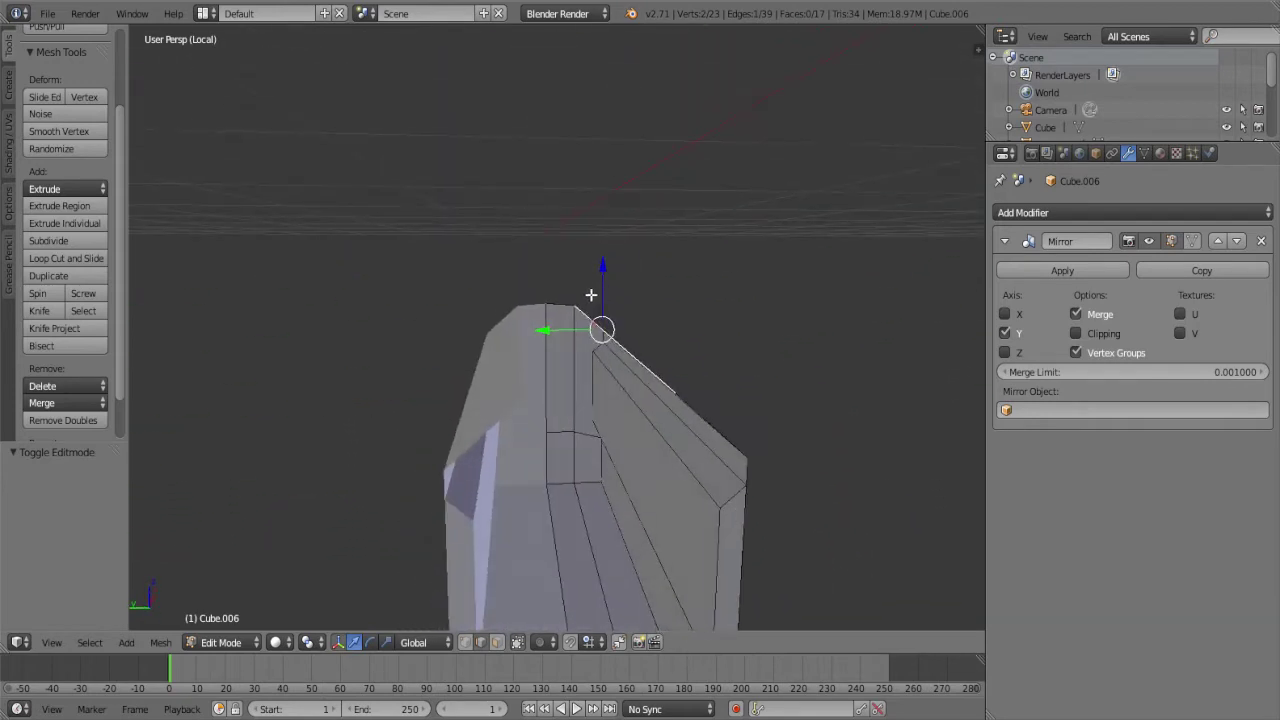
Apply the Mirror modifier in Object Mode, then return to Edit Mode
{"action": "left_click", "coordinate": [1122, 271]}
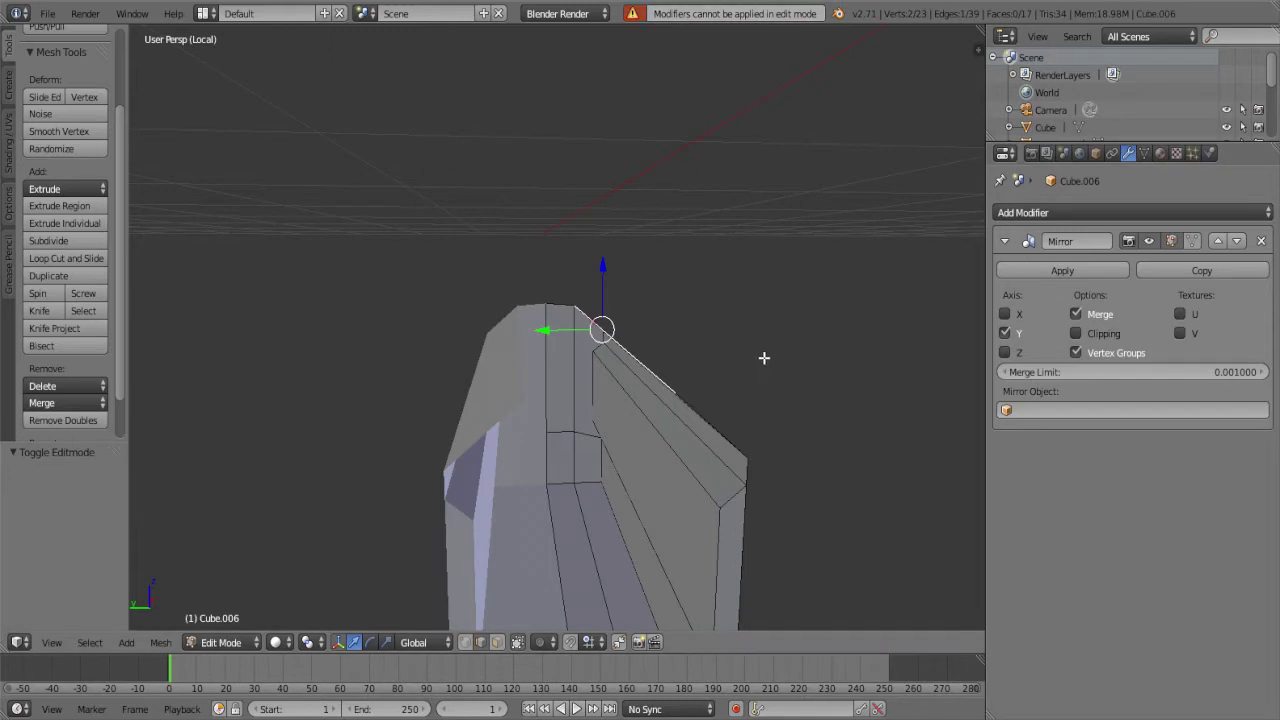
{"action": "key", "text": "Tab"}
{"action": "left_click", "coordinate": [1047, 273]}
{"action": "key", "text": "Tab"}
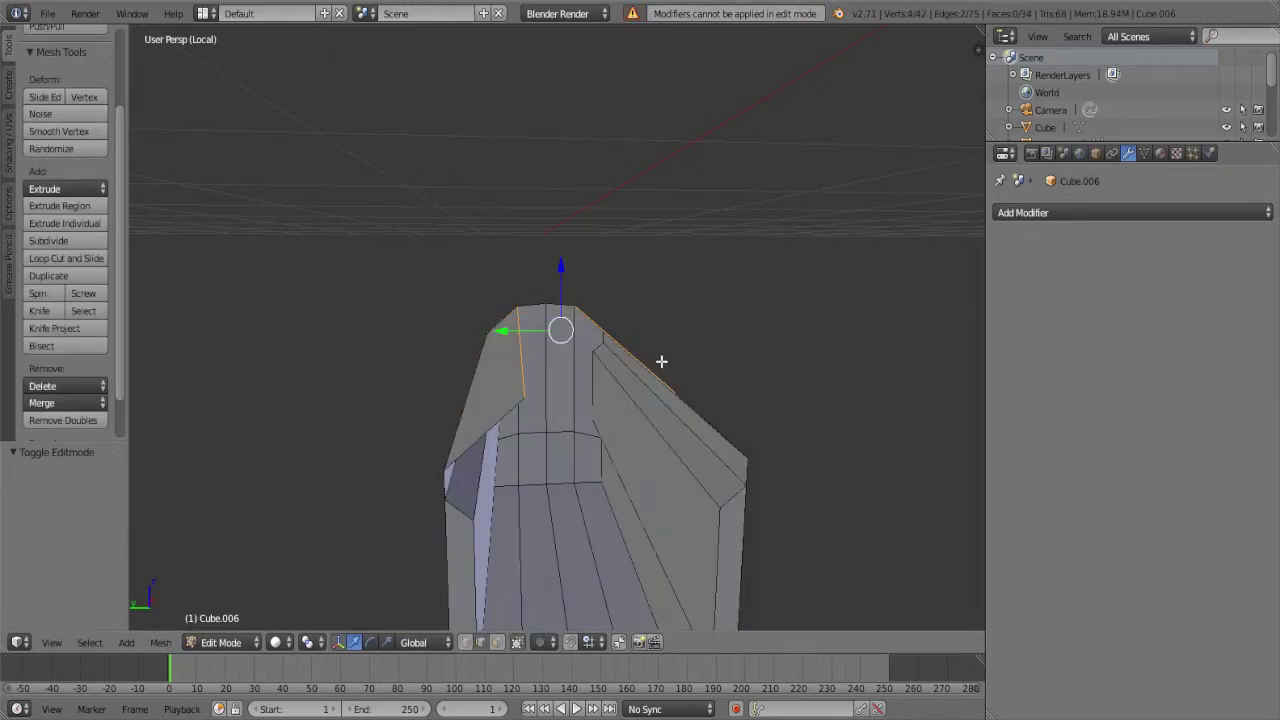
Fill a new face between the two selected edges at the top gap
{"action": "middle_click_drag", "start_coordinate": [660, 362], "coordinate": [633, 423]}
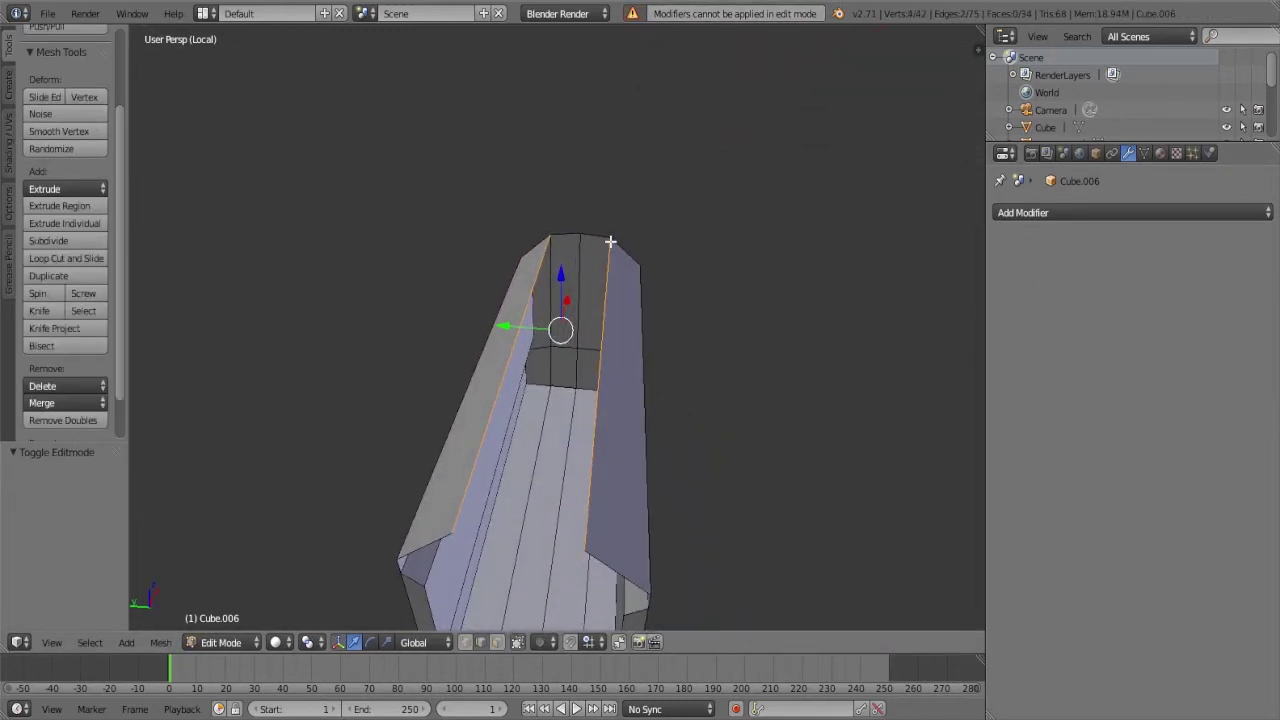
{"action": "key", "text": "f"}
{"action": "mouse_move", "coordinate": [610, 242]}
{"action": "middle_mouse_down"}
{"action": "mouse_move", "coordinate": [560, 335]}
{"action": "mouse_move", "coordinate": [587, 253]}
{"action": "middle_mouse_up"}
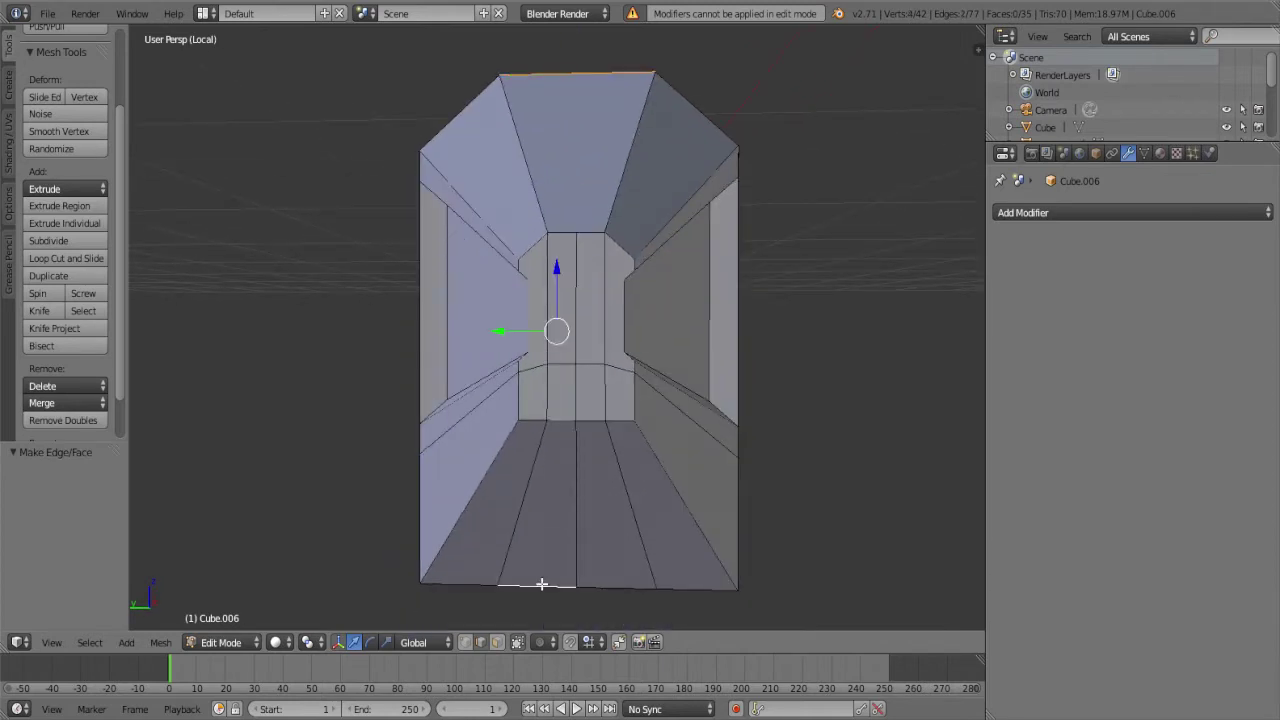
Add a vertical loop cut through the middle face; trial-fill the upper diagonals and undo
{"action": "key", "text": "ctrl+r"}
{"action": "left_click", "coordinate": [619, 531]}
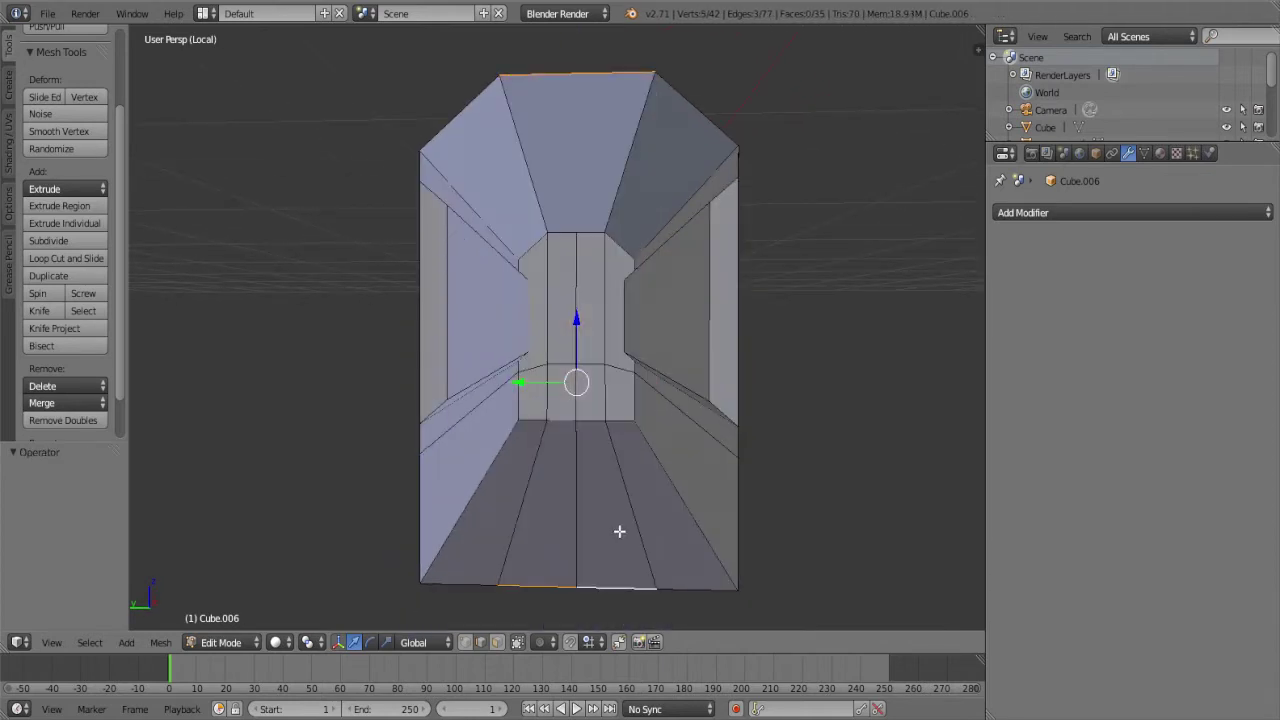
{"action": "right_click", "coordinate": [480, 96], "text": "shift"}
{"action": "right_click", "coordinate": [688, 104], "text": "shift"}
{"action": "key", "text": "f"}
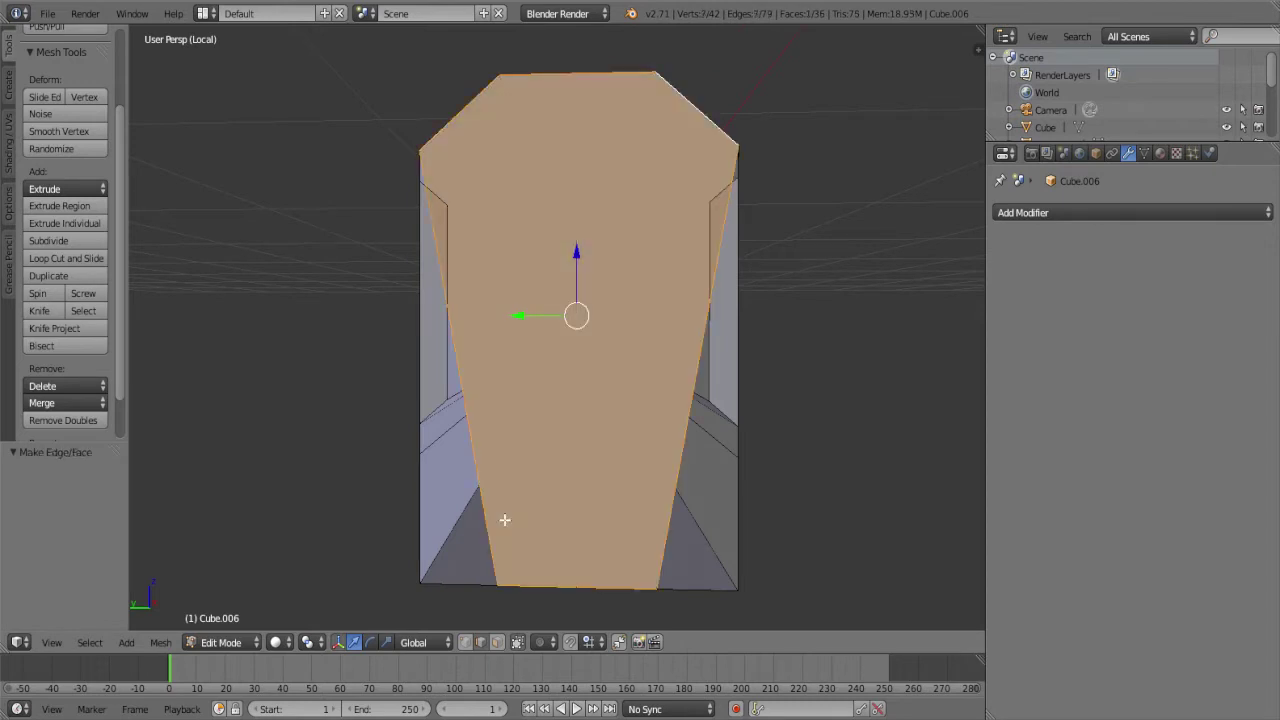
{"action": "key", "text": "ctrl+z"}
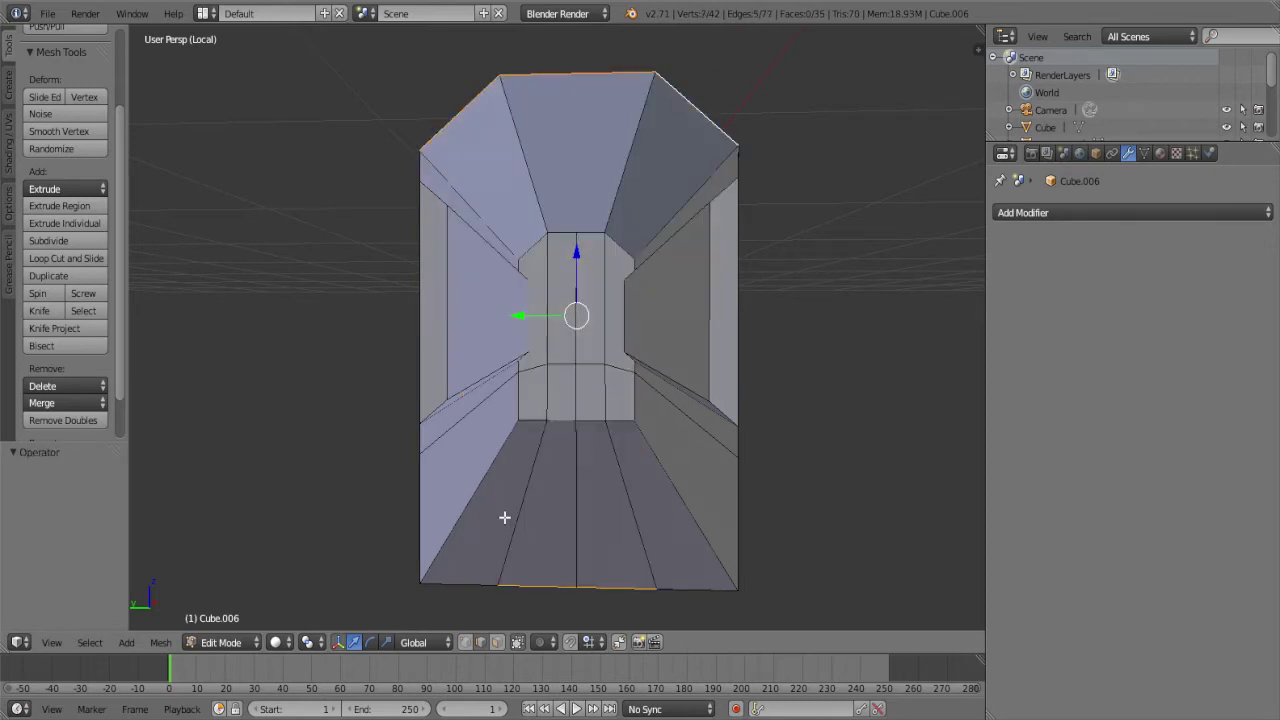
Select the left and right vertical edges along the seam
{"action": "right_click", "coordinate": [421, 165], "text": "shift"}
{"action": "middle_click_drag", "start_coordinate": [421, 165], "coordinate": [501, 232]}
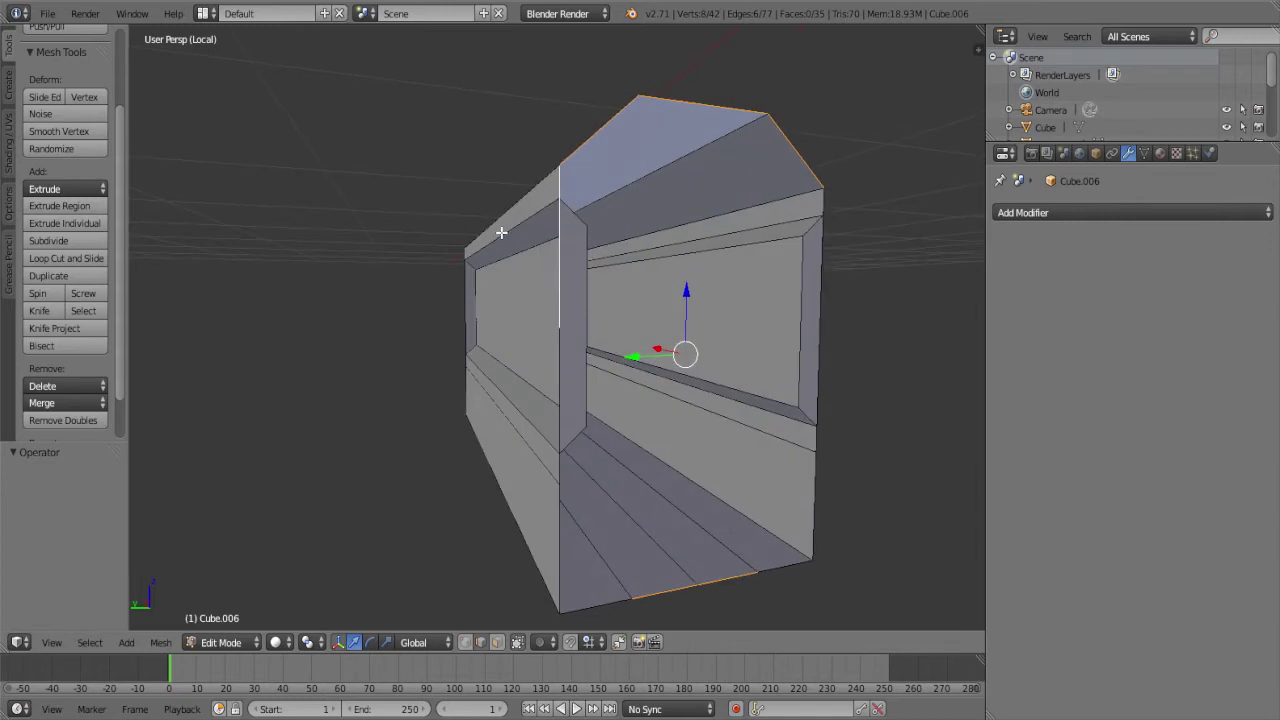
{"action": "right_click", "coordinate": [558, 186], "text": "shift"}
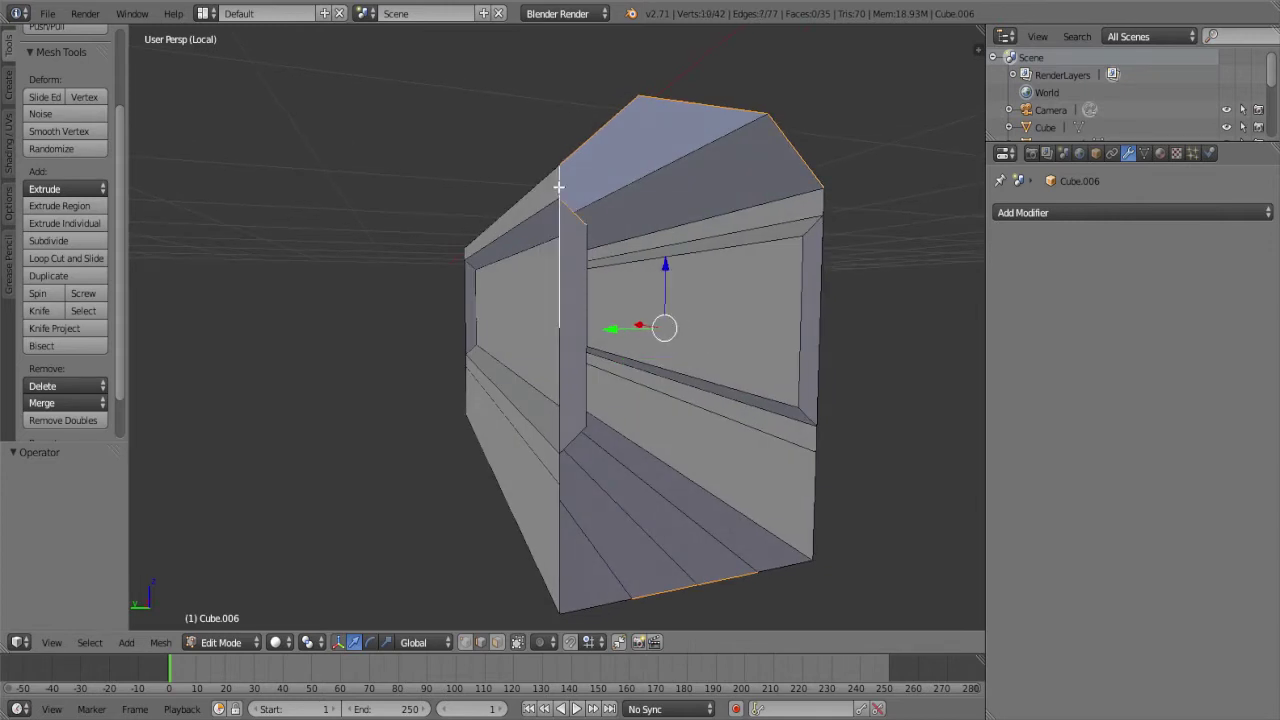
{"action": "right_click", "coordinate": [558, 186], "text": "shift"}
{"action": "middle_click_drag", "start_coordinate": [558, 186], "coordinate": [571, 248]}
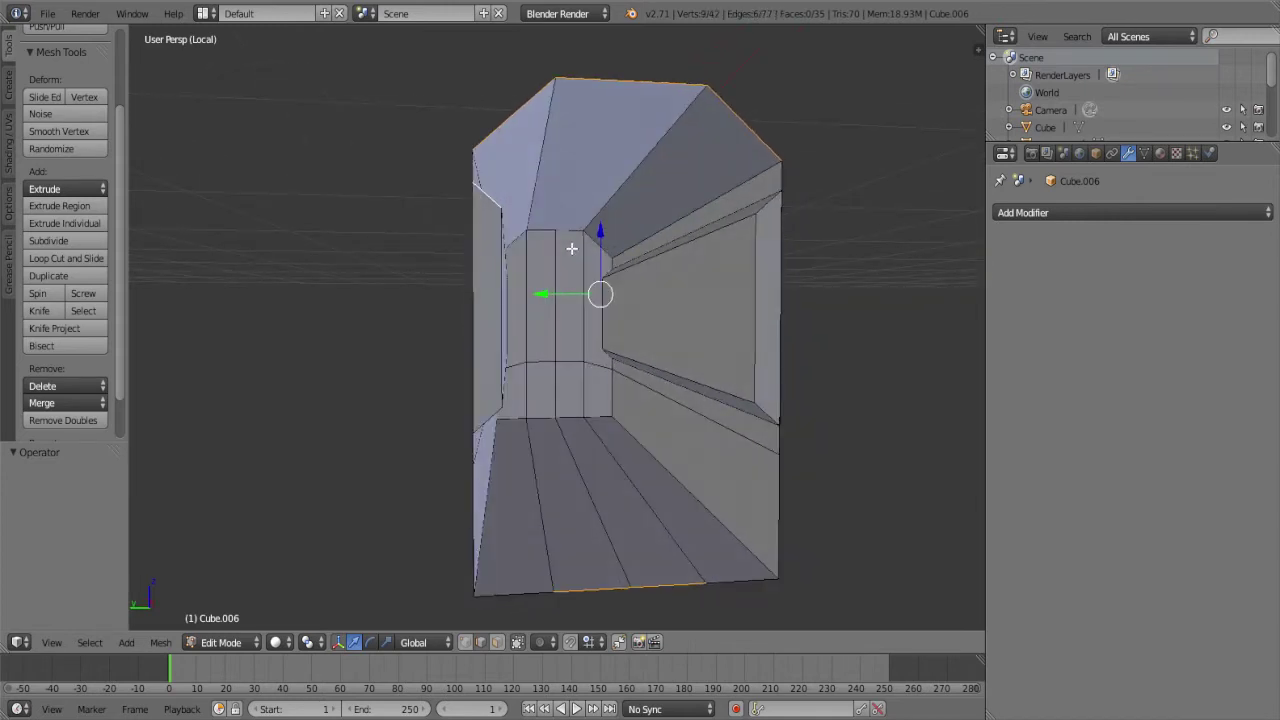
{"action": "right_click", "coordinate": [494, 413], "text": "shift"}
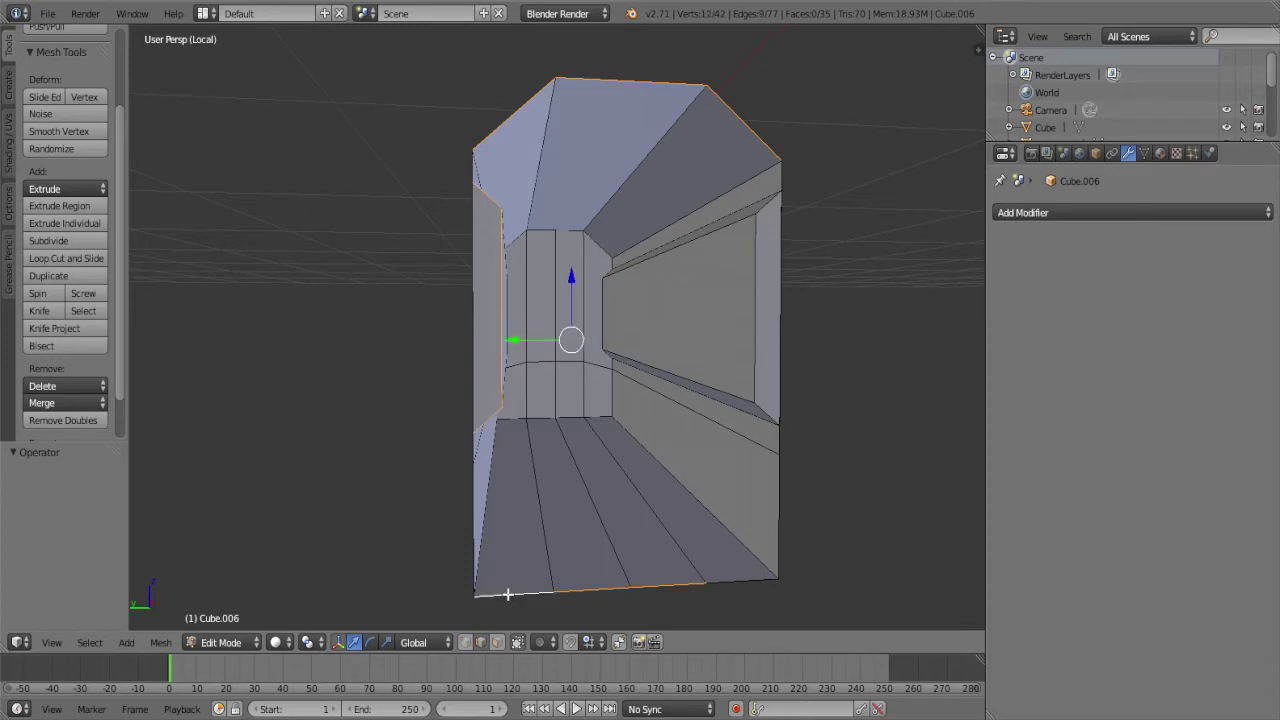
{"action": "right_click", "coordinate": [469, 506], "text": "shift"}
{"action": "right_click", "coordinate": [776, 520], "text": "shift"}
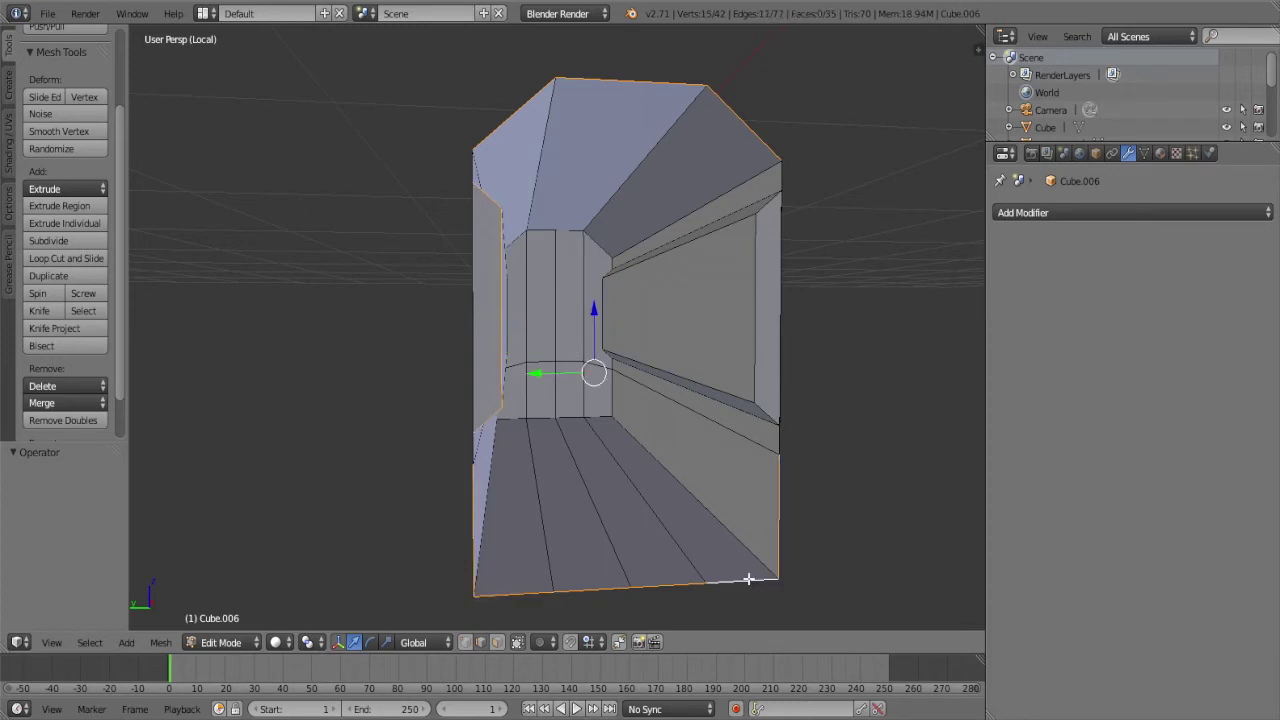
{"action": "right_click", "coordinate": [762, 409], "text": "shift"}
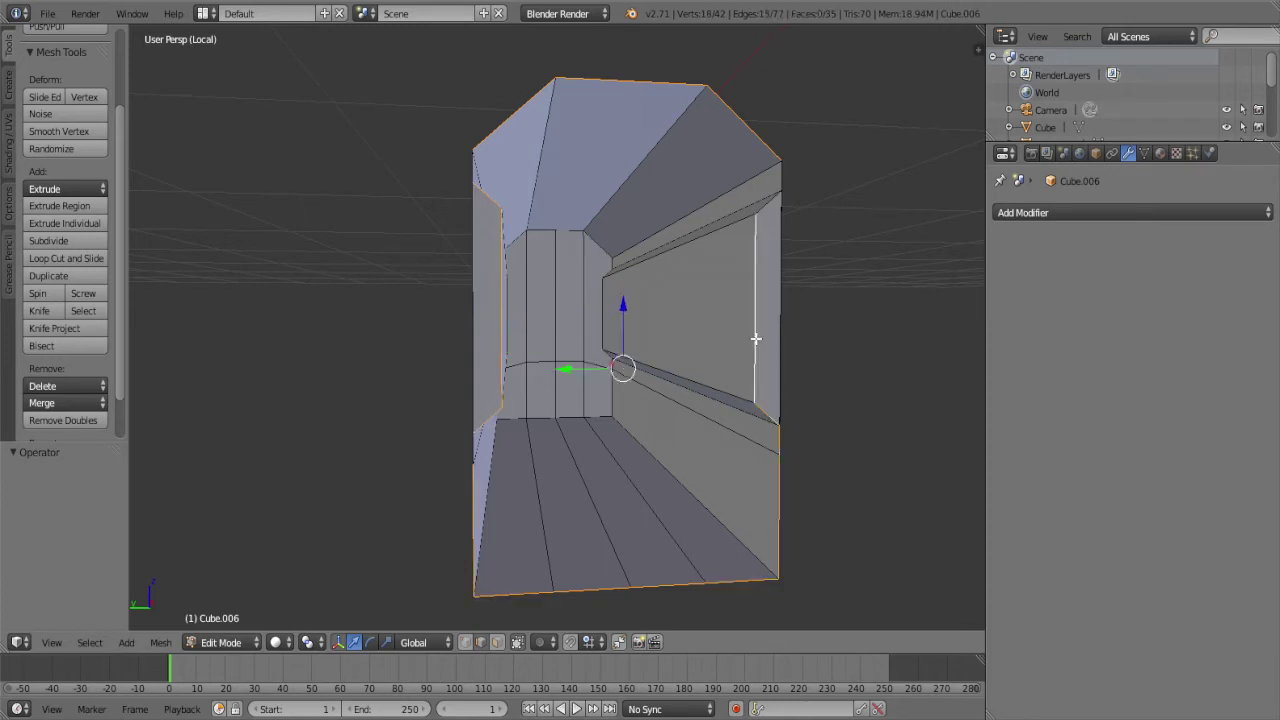
{"action": "mouse_move", "coordinate": [754, 337]}
{"action": "middle_mouse_down"}
{"action": "mouse_move", "coordinate": [749, 274]}
{"action": "mouse_move", "coordinate": [691, 286]}
{"action": "mouse_move", "coordinate": [663, 309]}
{"action": "mouse_move", "coordinate": [680, 313]}
{"action": "middle_mouse_up"}
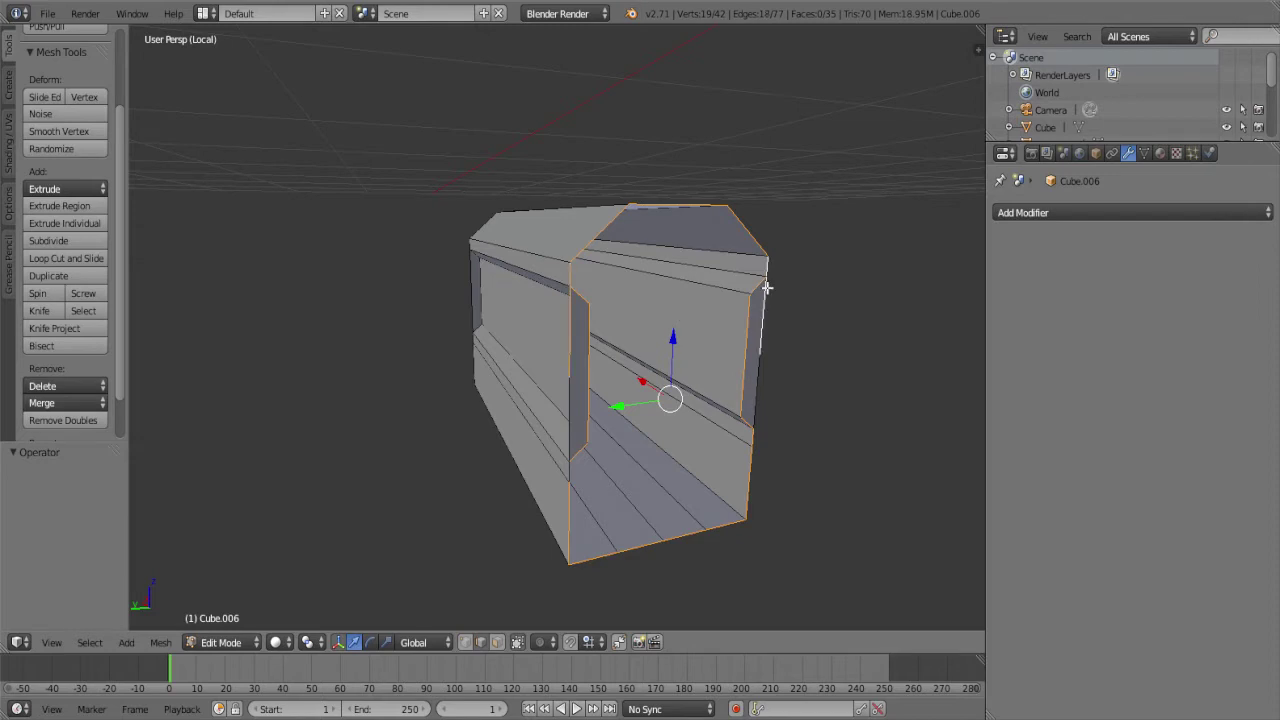
Select the two opposite narrow inner side faces of the stock piece
{"action": "right_click", "coordinate": [569, 402], "text": "shift"}
{"action": "right_click", "coordinate": [758, 376], "text": "shift"}
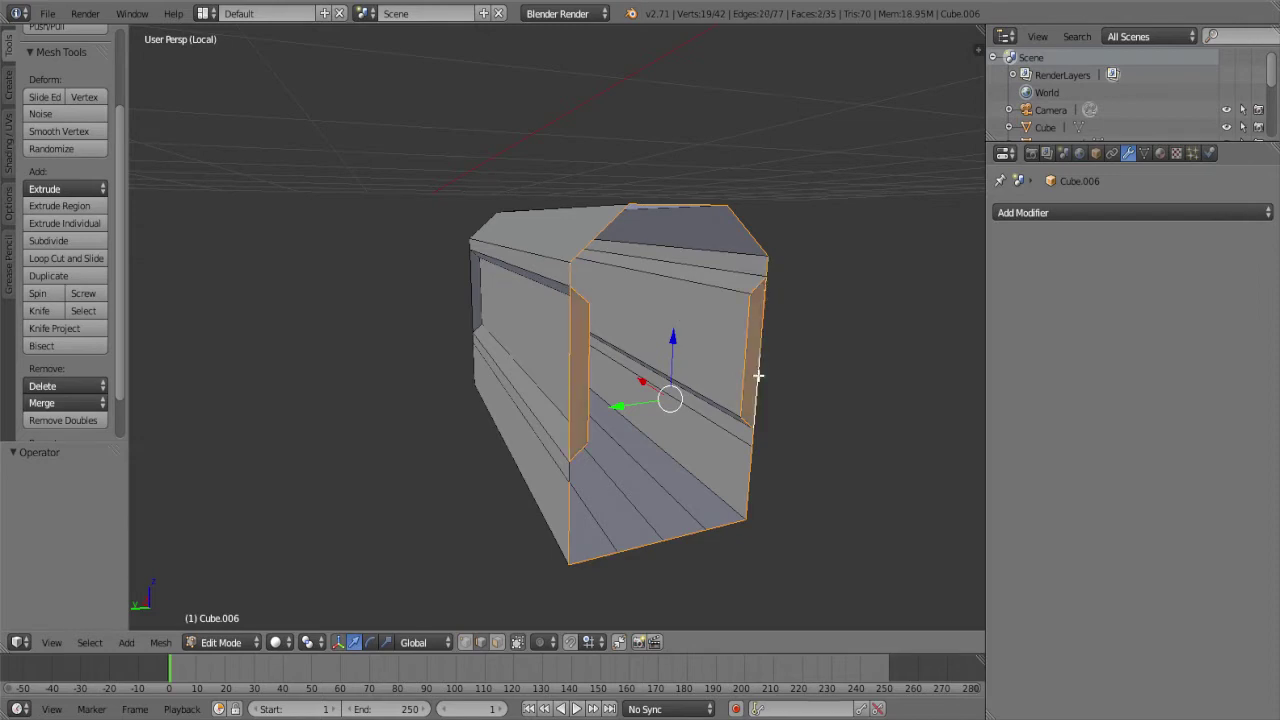
{"action": "mouse_move", "coordinate": [569, 468]}
{"action": "middle_mouse_down"}
{"action": "mouse_move", "coordinate": [737, 420]}
{"action": "mouse_move", "coordinate": [671, 429]}
{"action": "middle_mouse_up"}
Return to Object Mode, exit local view and look at the whole gun from the top
{"action": "key", "text": "a"}
{"action": "key", "text": "a"}
{"action": "key", "text": "Tab"}
{"action": "mouse_move", "coordinate": [580, 437]}
{"action": "middle_mouse_down"}
{"action": "mouse_move", "coordinate": [222, 470]}
{"action": "mouse_move", "coordinate": [324, 426]}
{"action": "middle_mouse_up"}
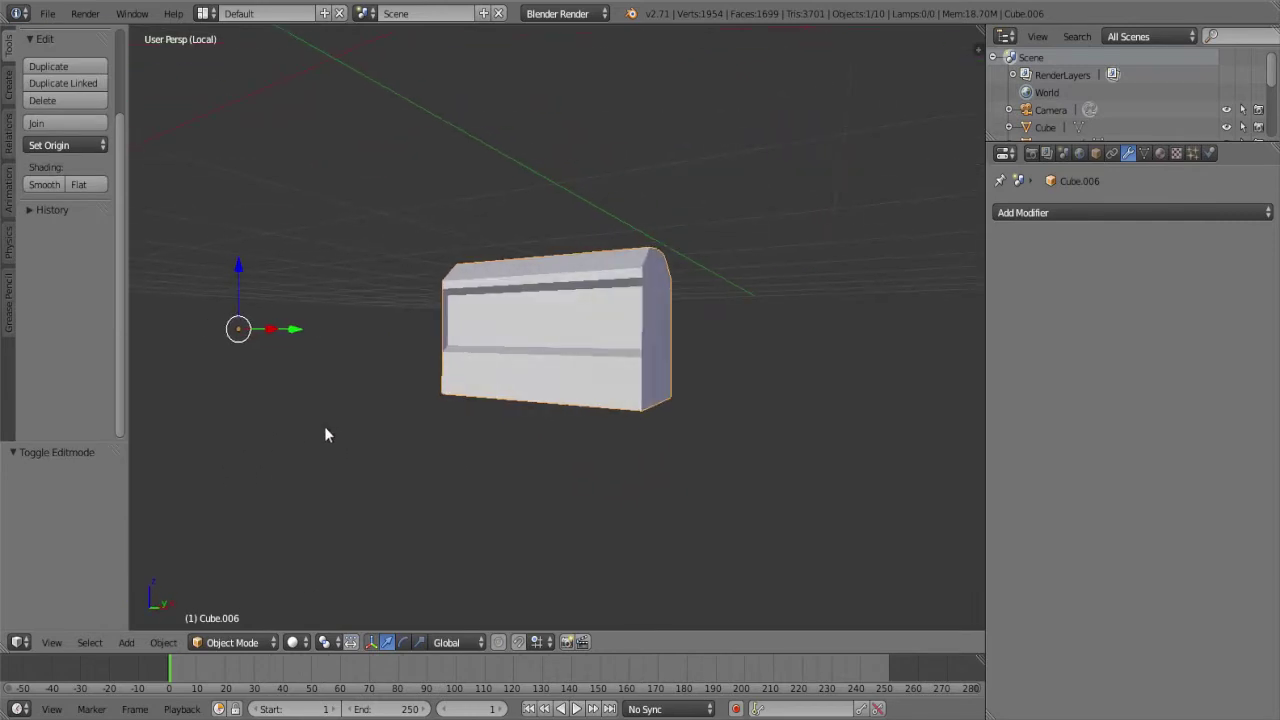
{"action": "scroll", "coordinate": [324, 426], "scroll_direction": "down", "scroll_amount": 3}
{"action": "key", "text": "KP_Divide"}
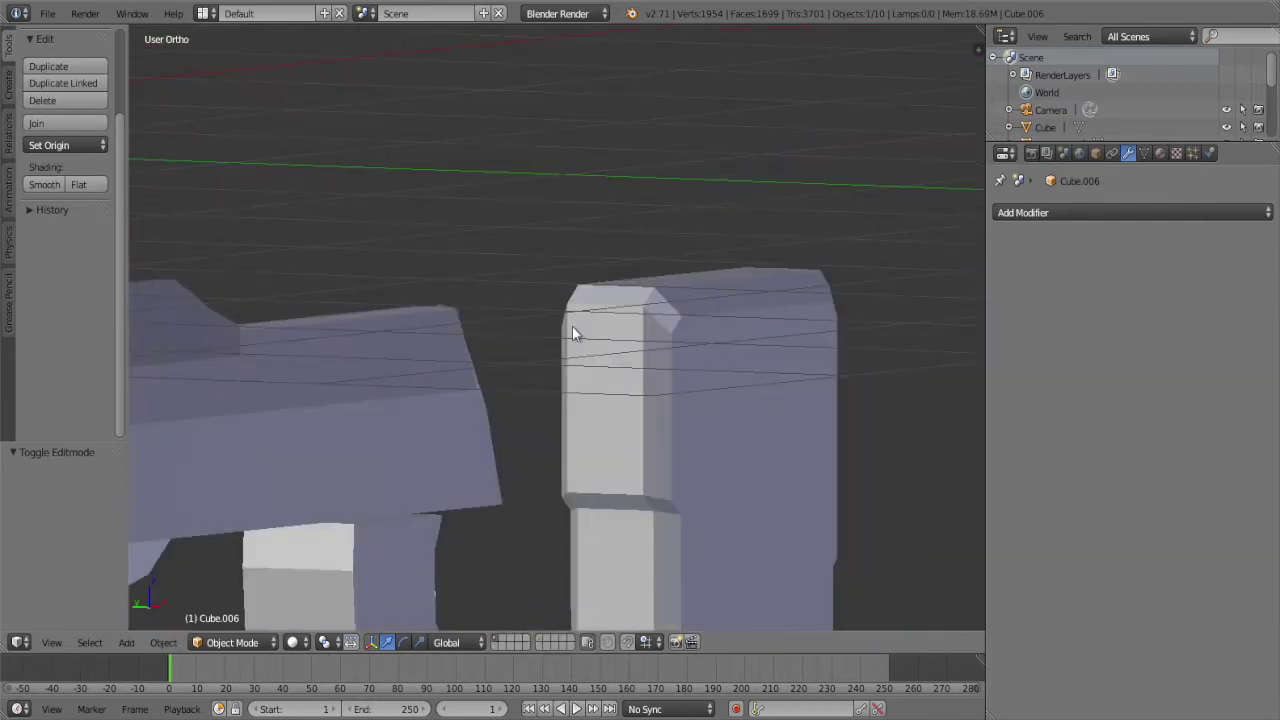
{"action": "scroll", "coordinate": [572, 326], "scroll_direction": "down", "scroll_amount": 3}
{"action": "key", "text": "KP_5"}
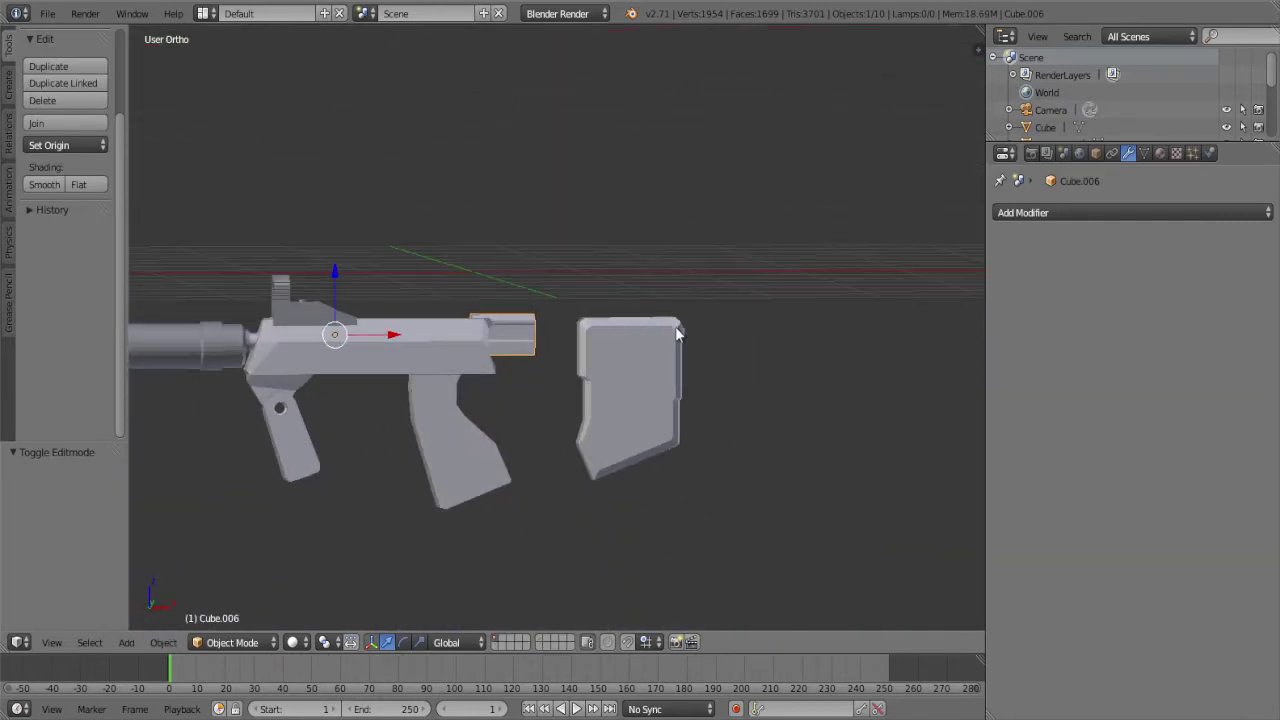
{"action": "middle_click_drag", "start_coordinate": [675, 326], "coordinate": [629, 321]}
{"action": "scroll", "coordinate": [643, 322], "scroll_direction": "up", "scroll_amount": 2}
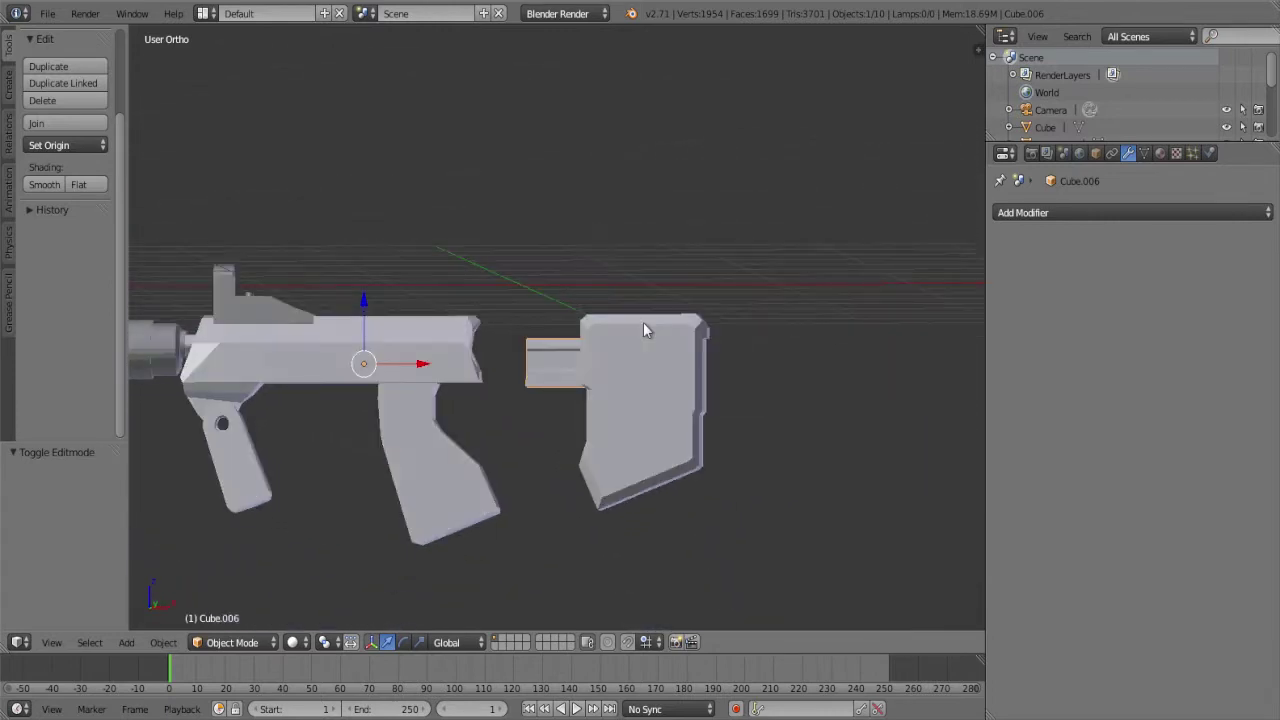
{"action": "scroll", "coordinate": [649, 325], "scroll_direction": "up", "scroll_amount": 2}
{"action": "key", "text": "KP_5"}
{"action": "scroll", "coordinate": [691, 427], "scroll_direction": "down", "scroll_amount": 2}
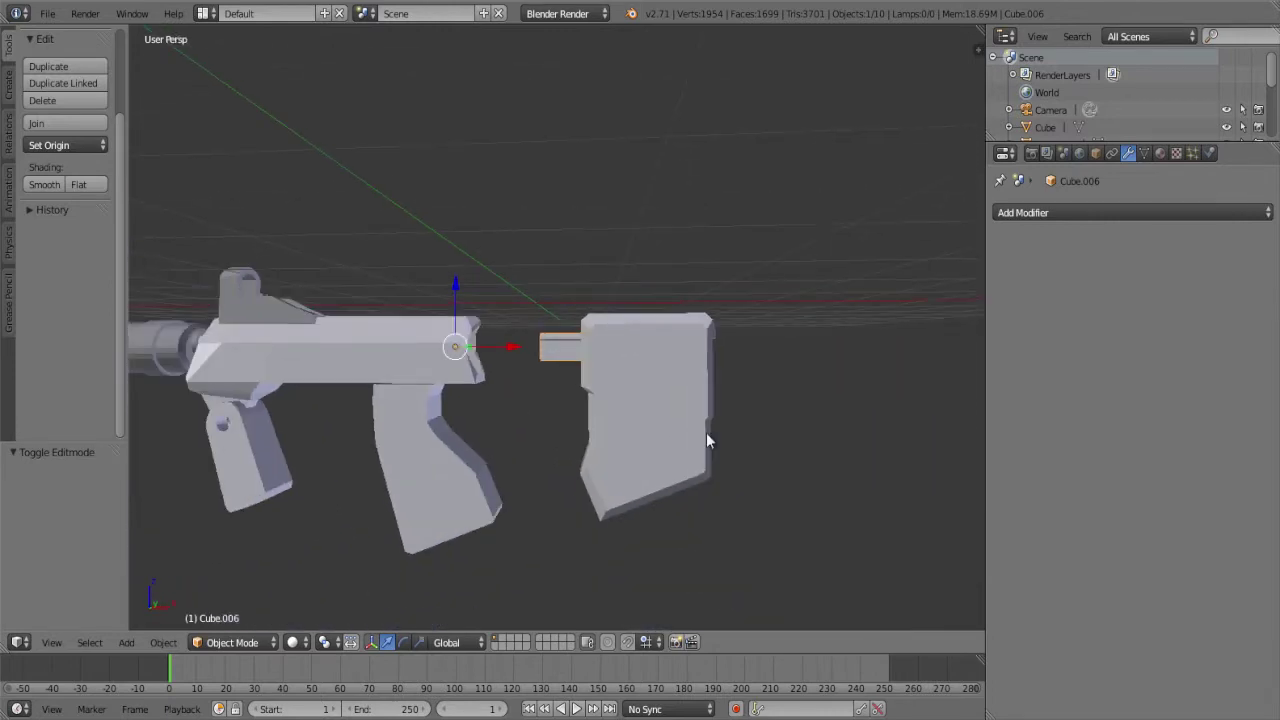
{"action": "key", "text": "KP_7"}
{"action": "scroll", "coordinate": [479, 357], "scroll_direction": "down", "scroll_amount": 4}
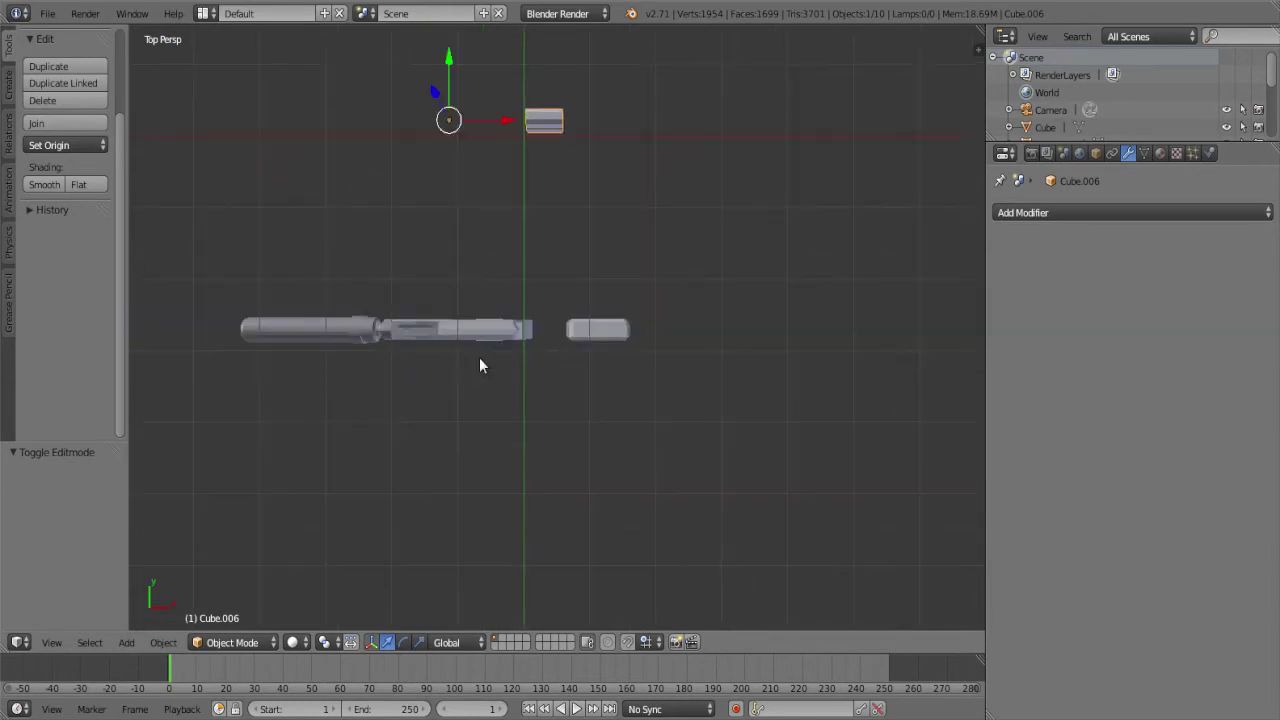
Move the small tube block -3 units along Y
{"action": "key", "text": "g"}
{"action": "key", "text": "x"}
{"action": "key", "text": "y"}
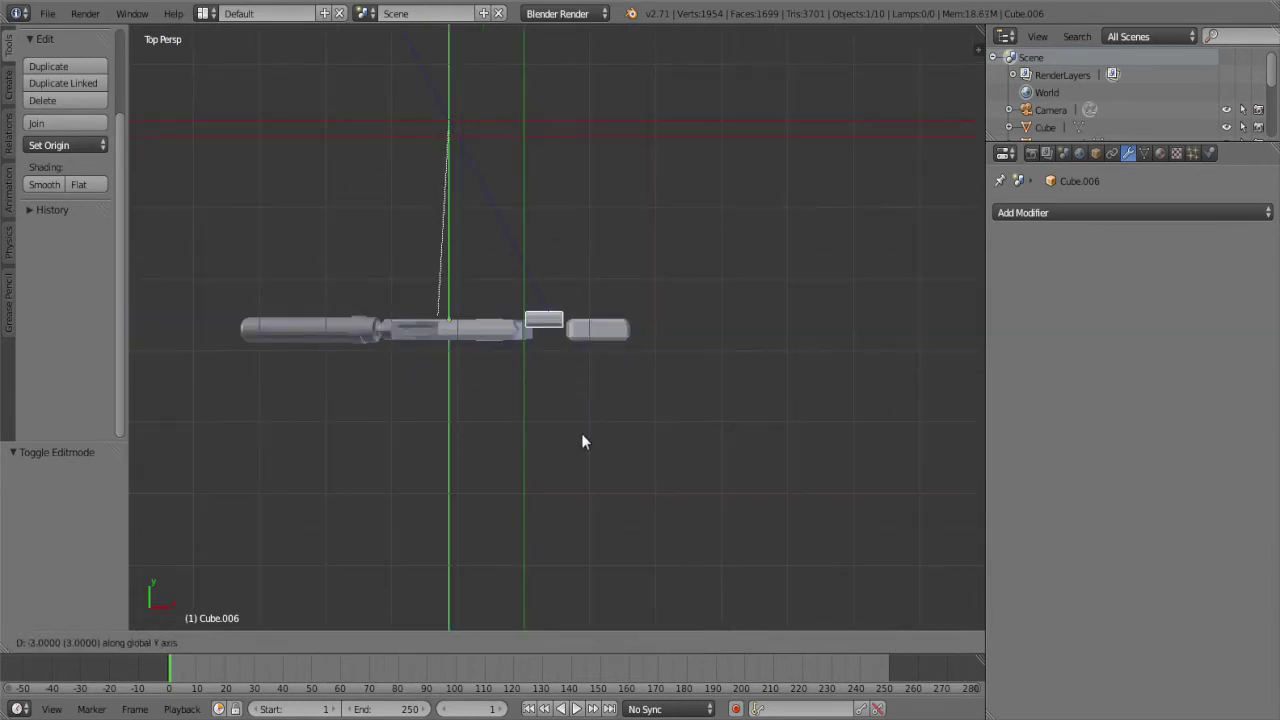
{"action": "key", "text": "Return"}
Nudge the block along Y to -0.06 in orthographic top view, centring it on the gun
{"action": "key", "text": "KP_5"}
{"action": "scroll", "coordinate": [744, 404], "scroll_direction": "up", "scroll_amount": 3}
{"action": "scroll", "coordinate": [600, 300], "scroll_direction": "up", "scroll_amount": 4}
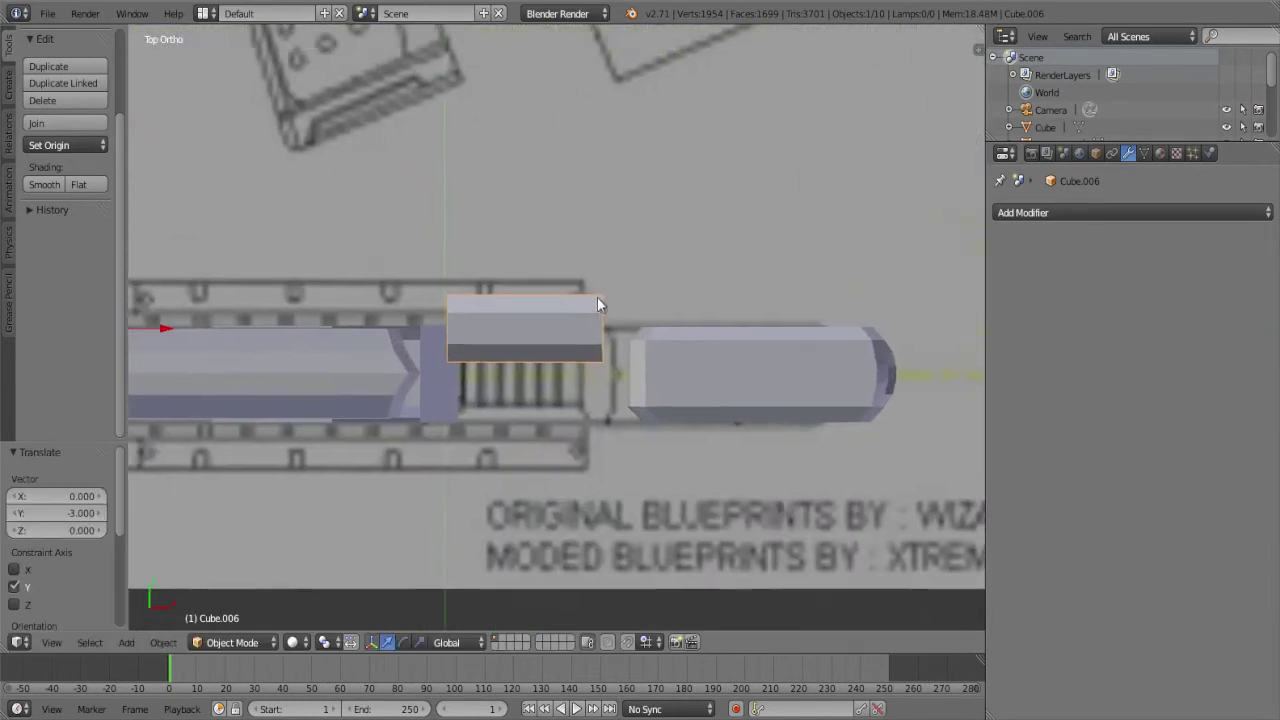
{"action": "scroll", "coordinate": [607, 303], "scroll_direction": "up", "scroll_amount": 3}
{"action": "key", "text": "g"}
{"action": "key", "text": "y"}
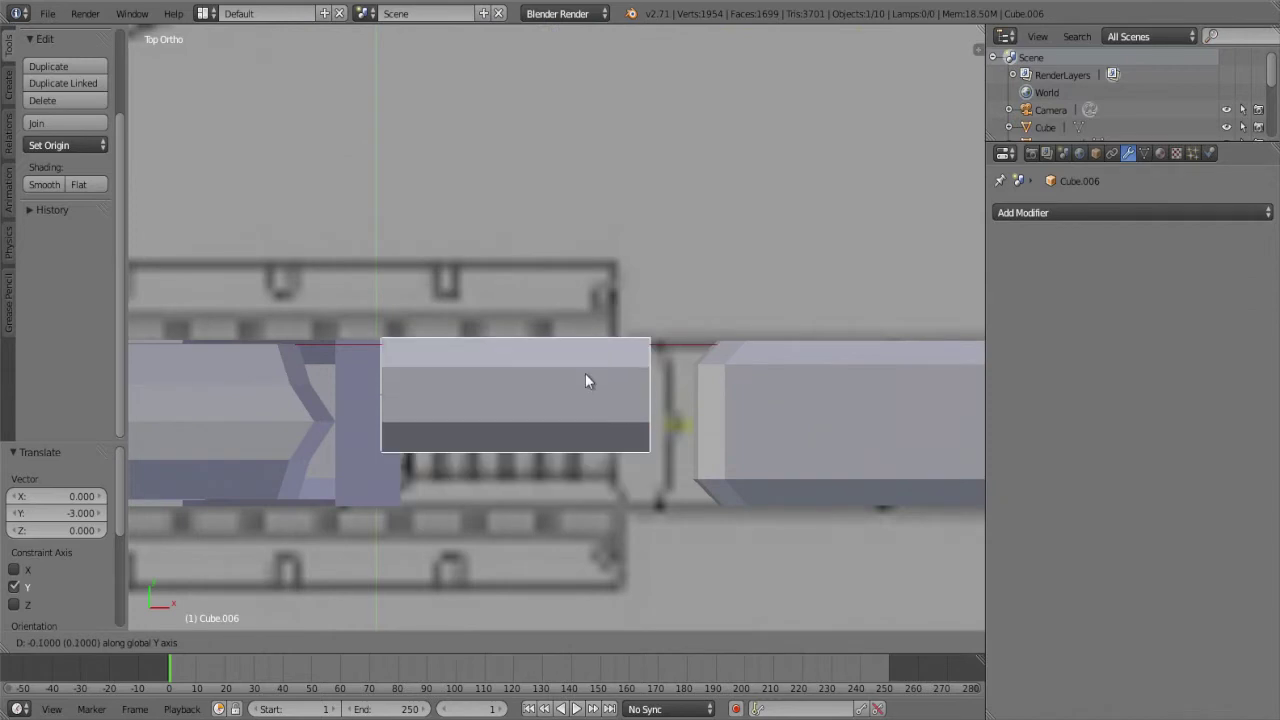
{"action": "left_click", "coordinate": [585, 373]}
{"action": "scroll", "coordinate": [585, 375], "scroll_direction": "up", "scroll_amount": 1}
{"action": "scroll", "coordinate": [590, 320], "scroll_direction": "up", "scroll_amount": 2}
{"action": "key", "text": "g"}
{"action": "key", "text": "y"}
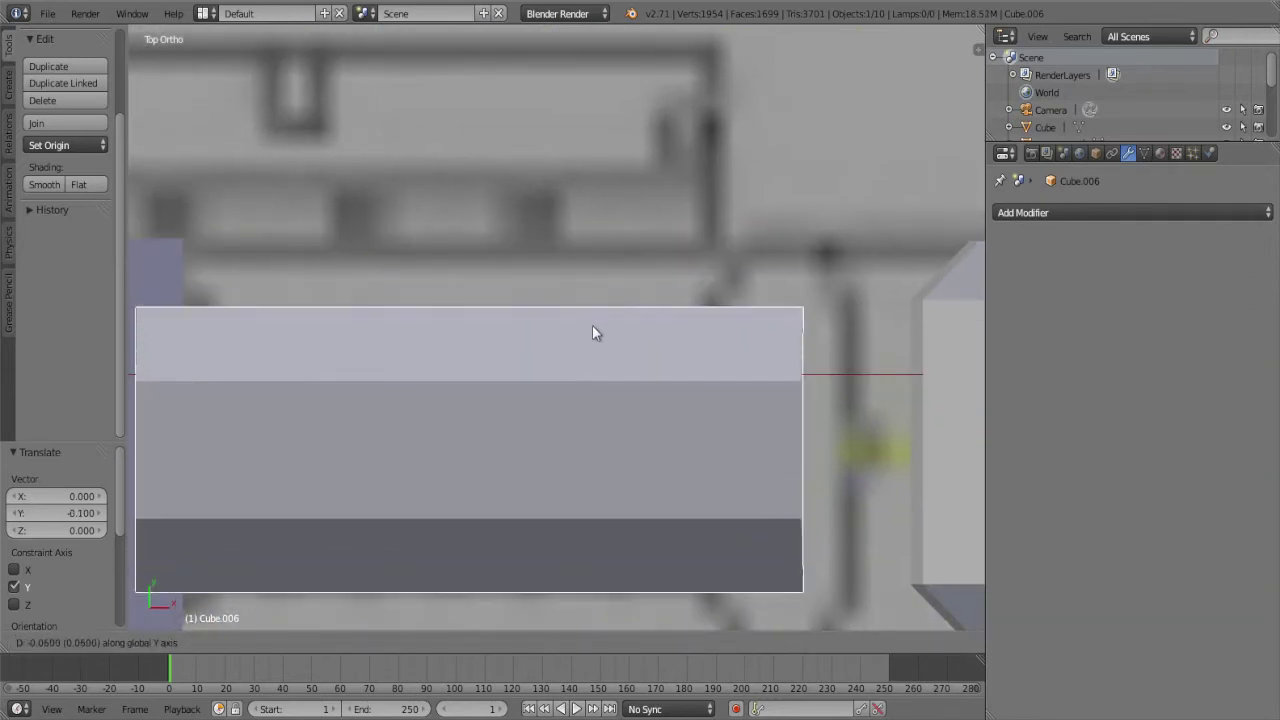
{"action": "left_click", "coordinate": [591, 324]}
{"action": "scroll", "coordinate": [591, 324], "scroll_direction": "down", "scroll_amount": 3}
{"action": "mouse_move", "coordinate": [591, 328]}
{"action": "middle_mouse_down"}
{"action": "mouse_move", "coordinate": [813, 363]}
{"action": "mouse_move", "coordinate": [804, 225]}
{"action": "mouse_move", "coordinate": [617, 337]}
{"action": "mouse_move", "coordinate": [463, 251]}
{"action": "mouse_move", "coordinate": [503, 302]}
{"action": "middle_mouse_up"}
{"action": "key", "text": "KP_5"}
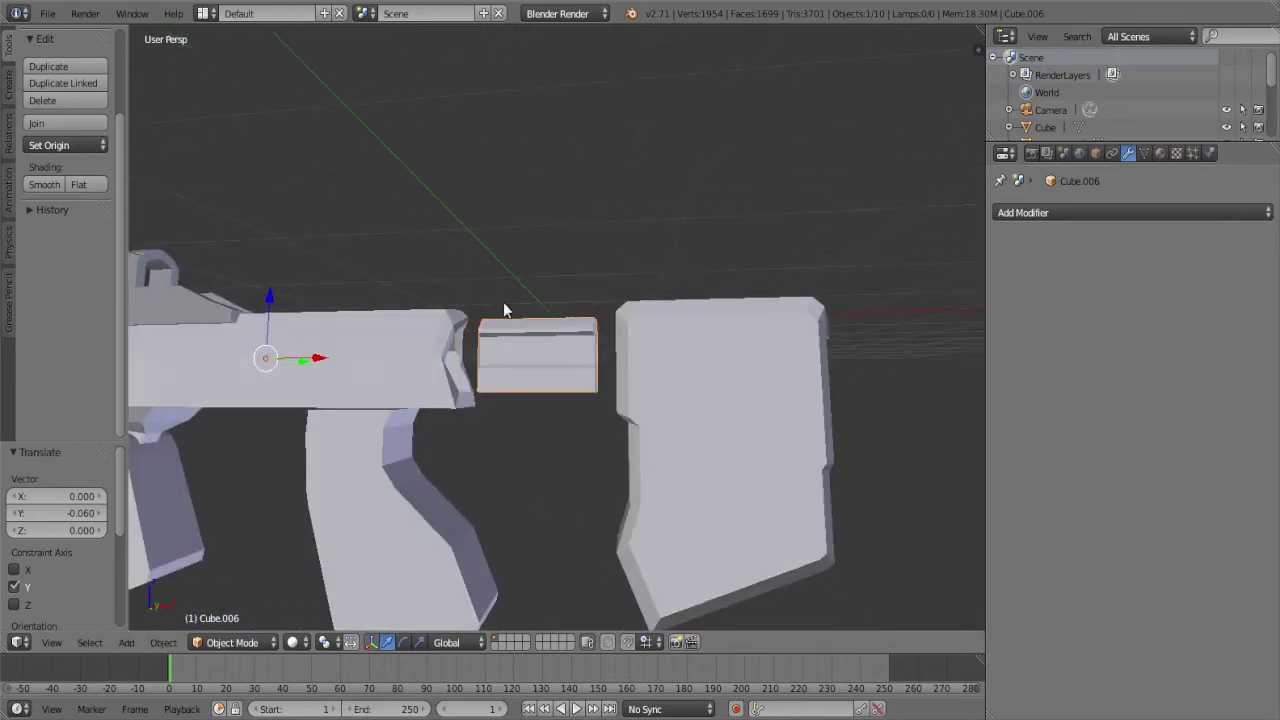
{"action": "scroll", "coordinate": [503, 303], "scroll_direction": "down", "scroll_amount": 2}
{"action": "scroll", "coordinate": [446, 367], "scroll_direction": "up", "scroll_amount": 3}
Select the receiver body and enter Edit Mode on its mesh
{"action": "right_click", "coordinate": [386, 380]}
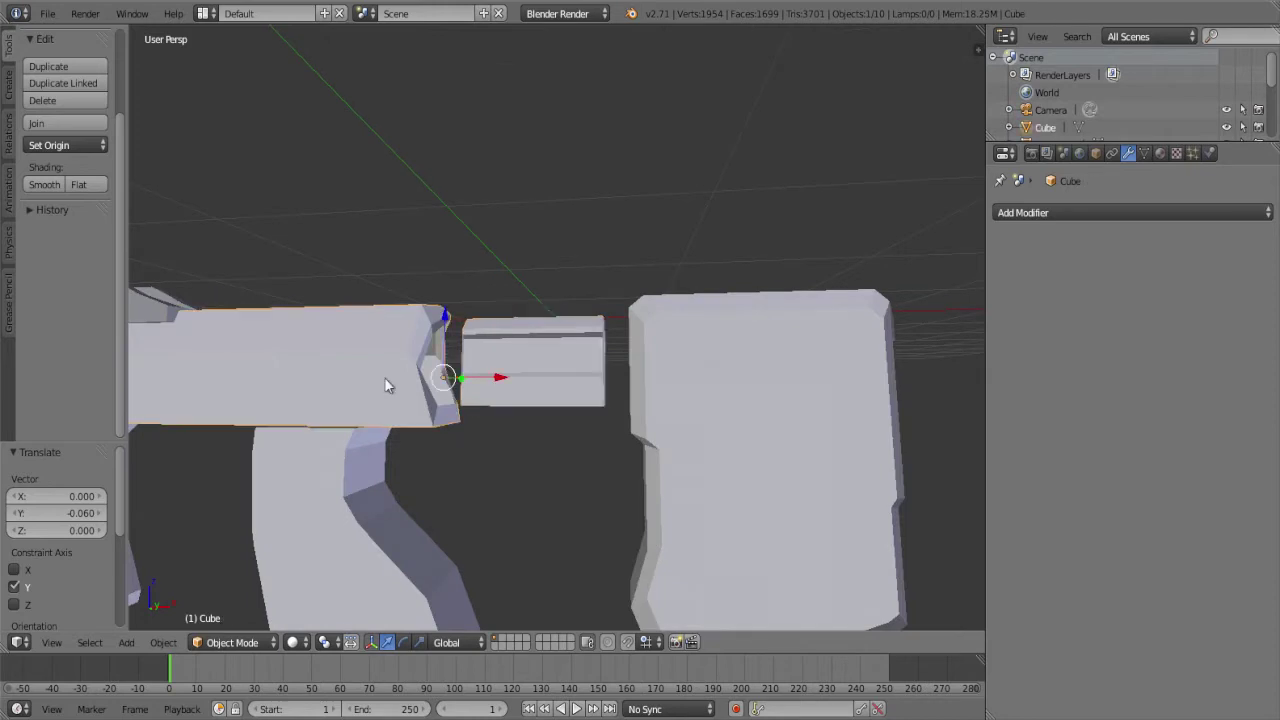
{"action": "scroll", "coordinate": [384, 377], "scroll_direction": "down", "scroll_amount": 3}
{"action": "mouse_move", "coordinate": [310, 391]}
{"action": "middle_mouse_down"}
{"action": "mouse_move", "coordinate": [656, 378]}
{"action": "mouse_move", "coordinate": [637, 366]}
{"action": "middle_mouse_up"}
{"action": "scroll", "coordinate": [656, 378], "scroll_direction": "up", "scroll_amount": 3}
{"action": "key", "text": "Tab"}
{"action": "scroll", "coordinate": [637, 366], "scroll_direction": "up", "scroll_amount": 1}
{"action": "middle_click_drag", "start_coordinate": [625, 307], "coordinate": [600, 340]}
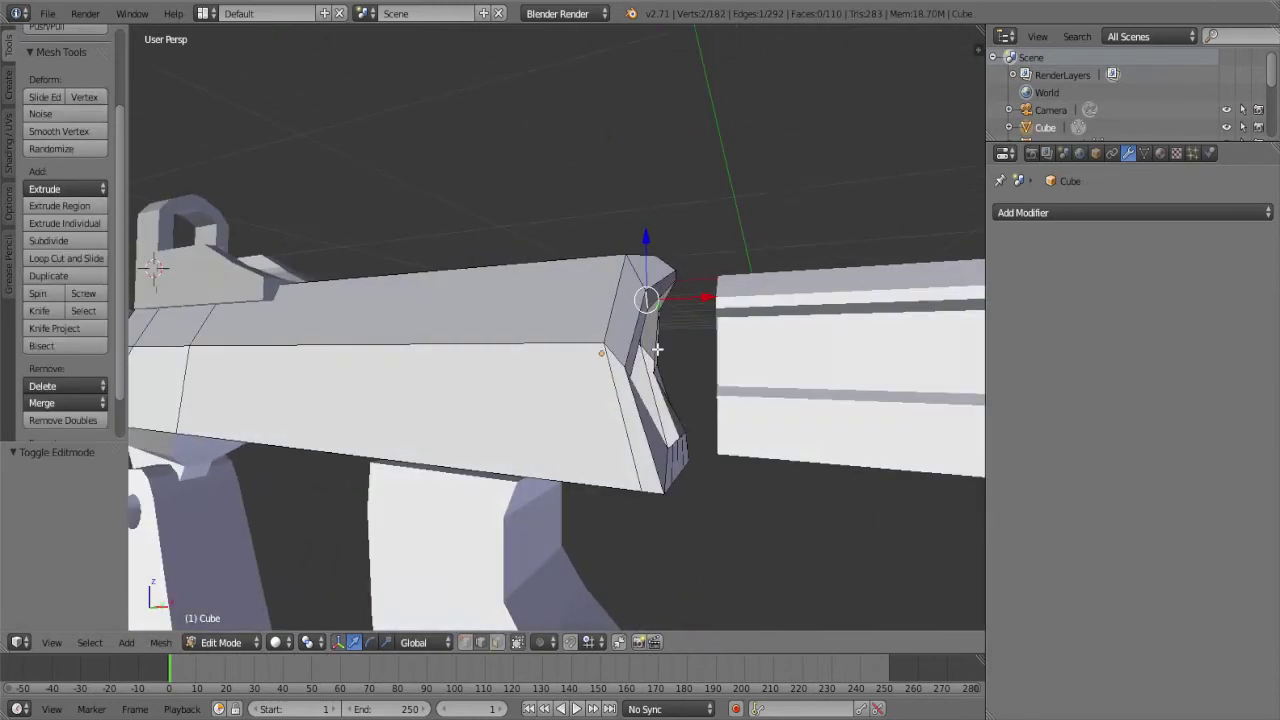
{"action": "mouse_move", "coordinate": [509, 566]}
{"action": "middle_mouse_down"}
{"action": "mouse_move", "coordinate": [640, 417]}
{"action": "mouse_move", "coordinate": [505, 305]}
{"action": "mouse_move", "coordinate": [416, 427]}
{"action": "mouse_move", "coordinate": [551, 414]}
{"action": "mouse_move", "coordinate": [523, 434]}
{"action": "mouse_move", "coordinate": [529, 300]}
{"action": "mouse_move", "coordinate": [509, 390]}
{"action": "middle_mouse_up"}
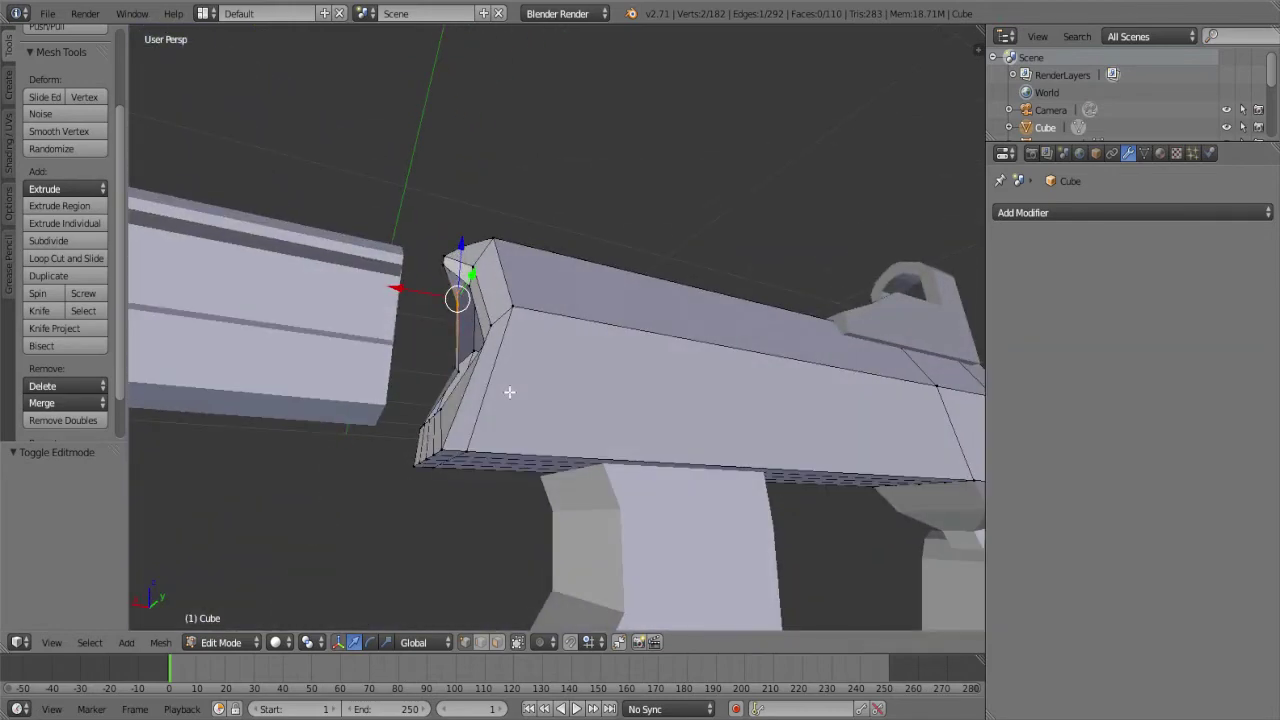
In front orthographic wireframe view, lasso and delete the receiver's rear-end vertices
{"action": "key", "text": "KP_1"}
{"action": "key", "text": "KP_5"}
{"action": "key", "text": "z"}
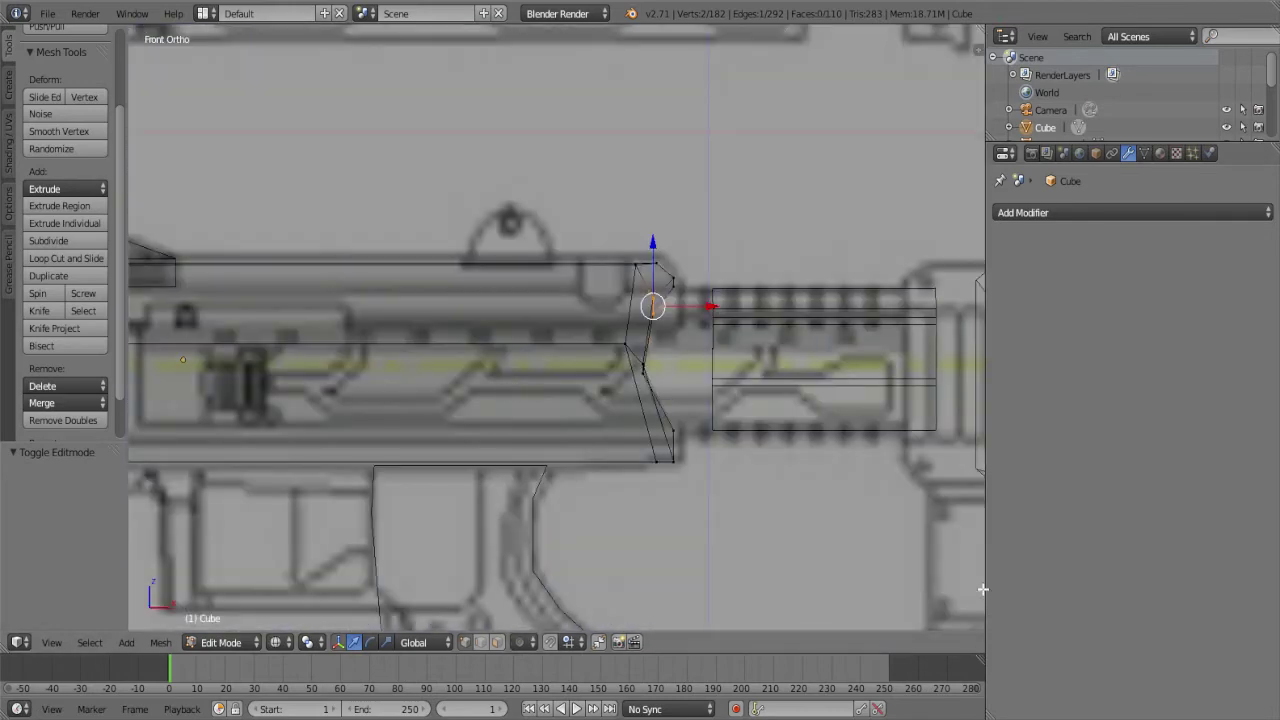
{"action": "scroll", "coordinate": [657, 507], "scroll_direction": "down", "scroll_amount": 1}
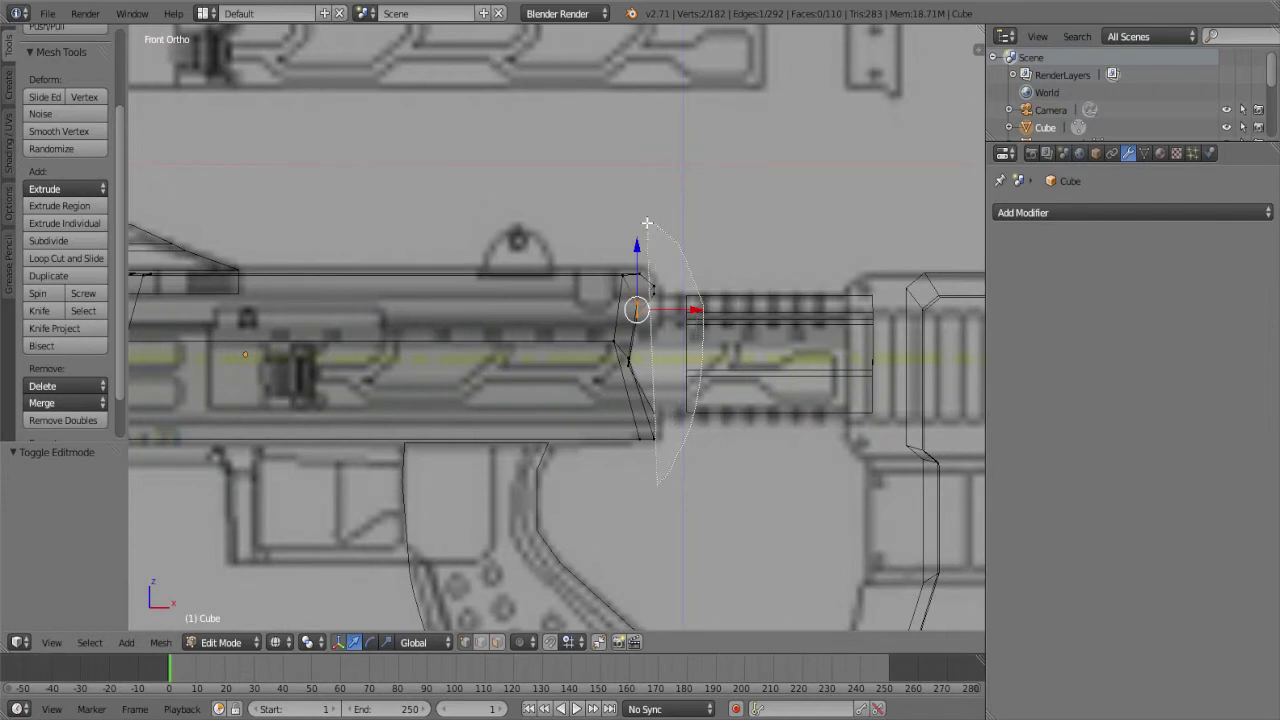
{"action": "left_click_drag", "start_coordinate": [703, 307], "coordinate": [629, 236], "text": "ctrl"}
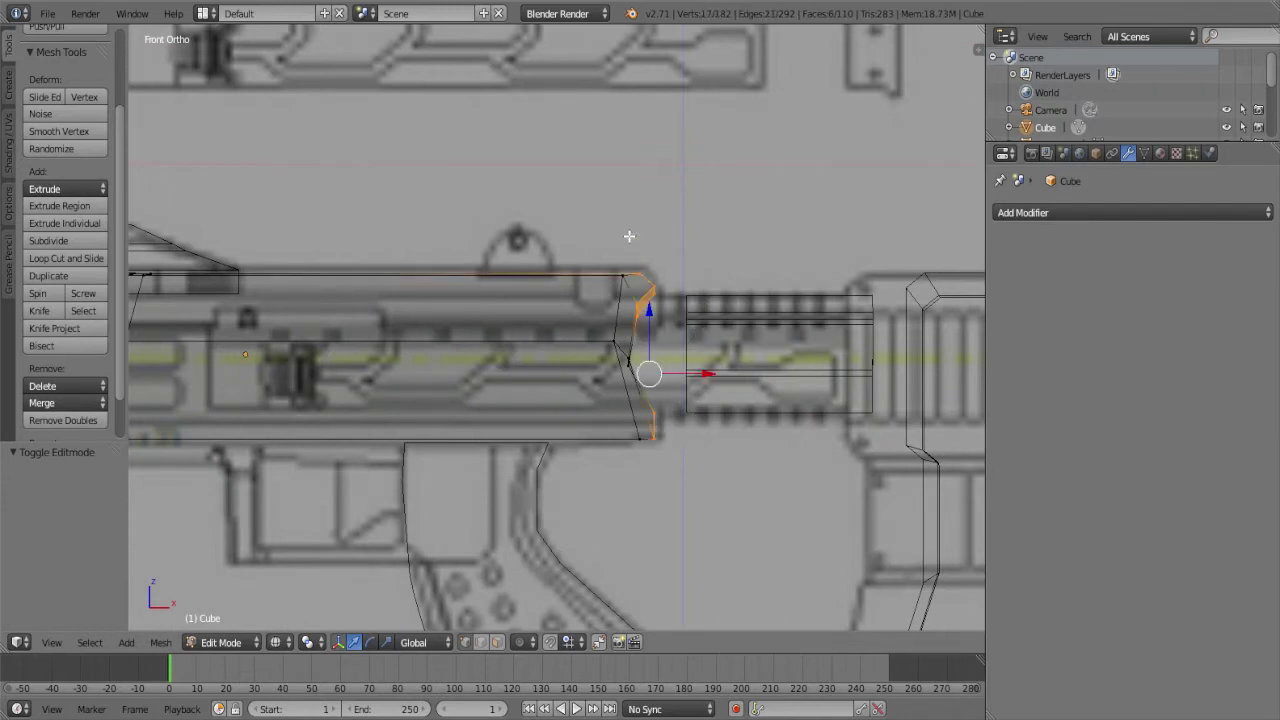
{"action": "key", "text": "x"}
{"action": "left_click", "coordinate": [630, 368]}
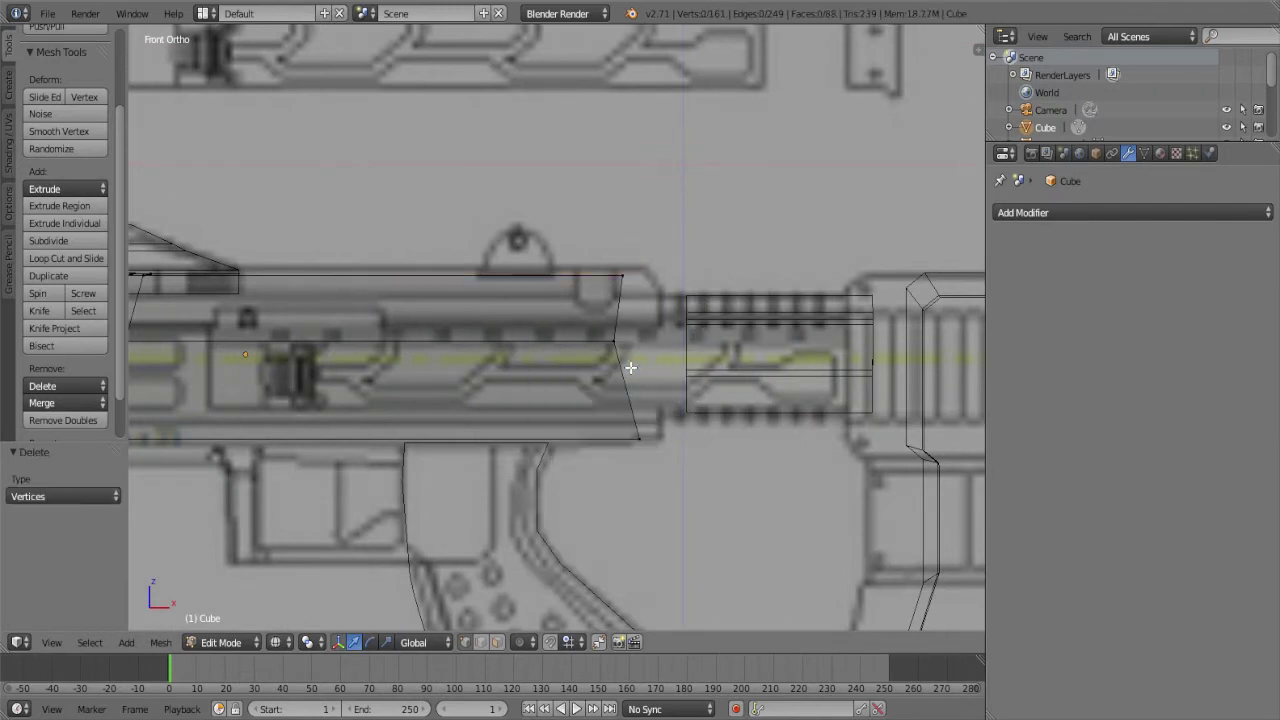
Select the middle vertex on the rear edge and pull it outward along X
{"action": "scroll", "coordinate": [630, 368], "scroll_direction": "up", "scroll_amount": 3}
{"action": "right_click", "coordinate": [665, 245]}
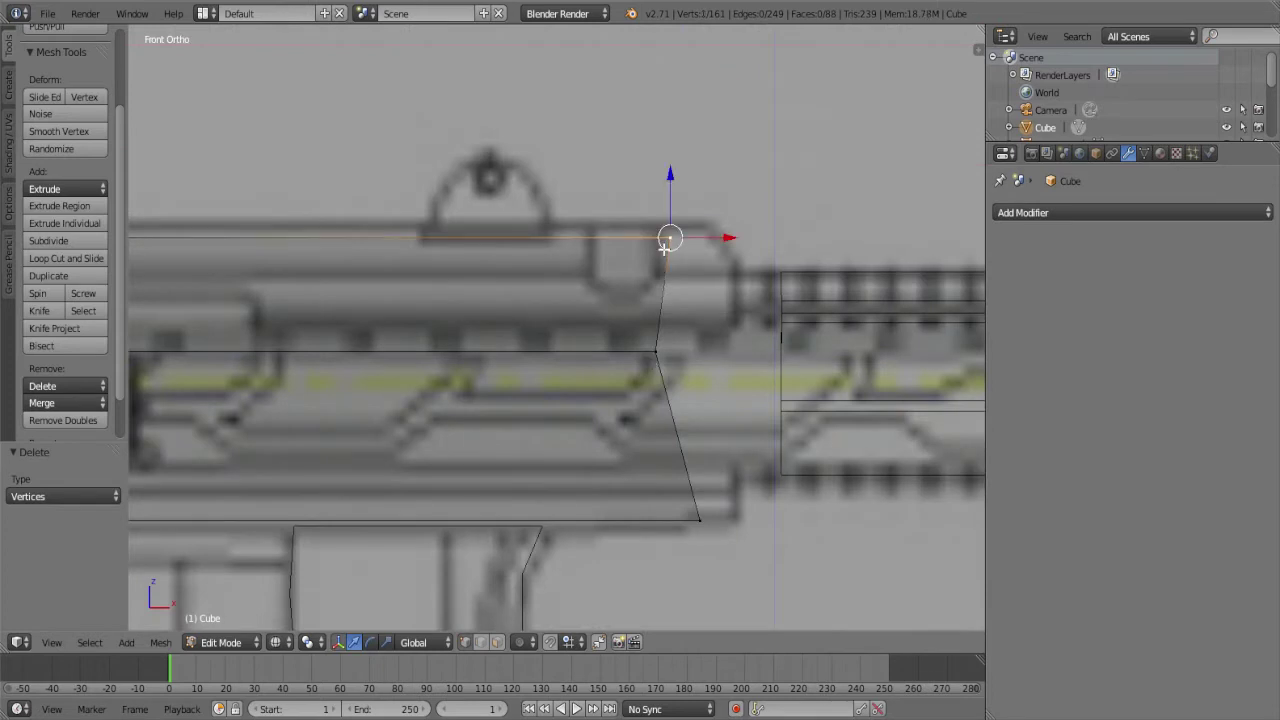
{"action": "right_click", "coordinate": [655, 351]}
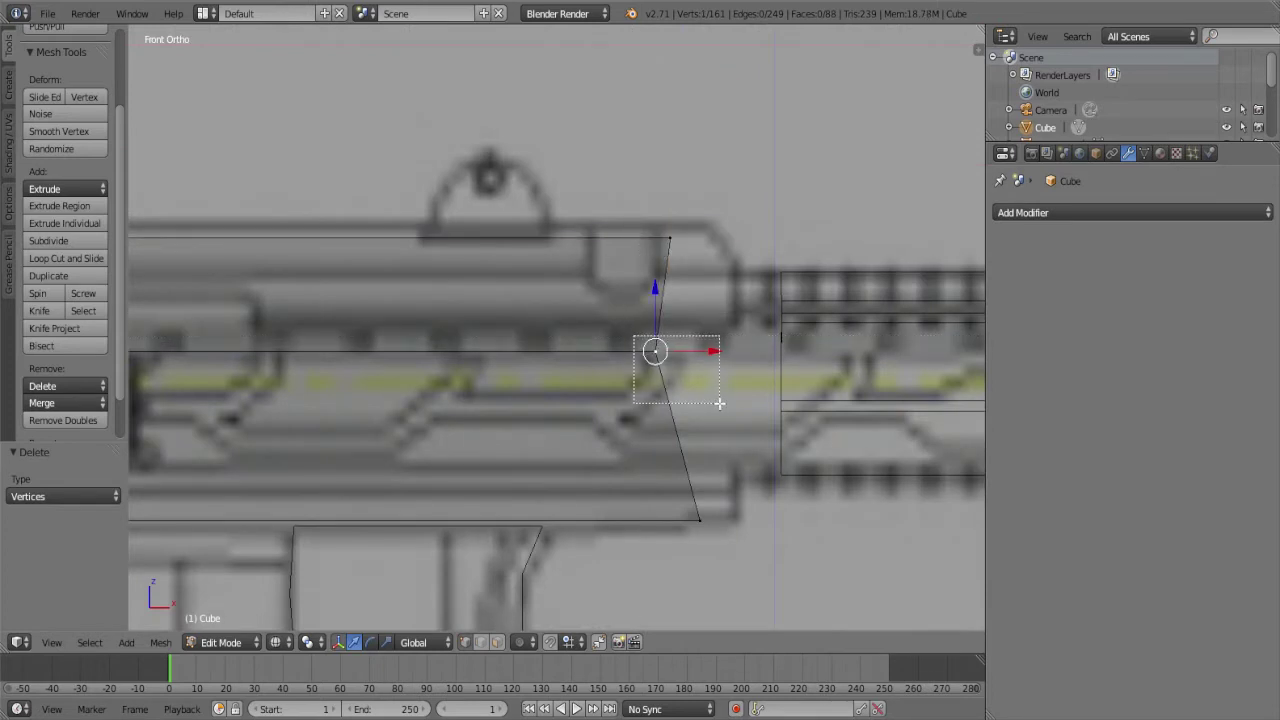
{"action": "key", "text": "g"}
{"action": "key", "text": "x"}
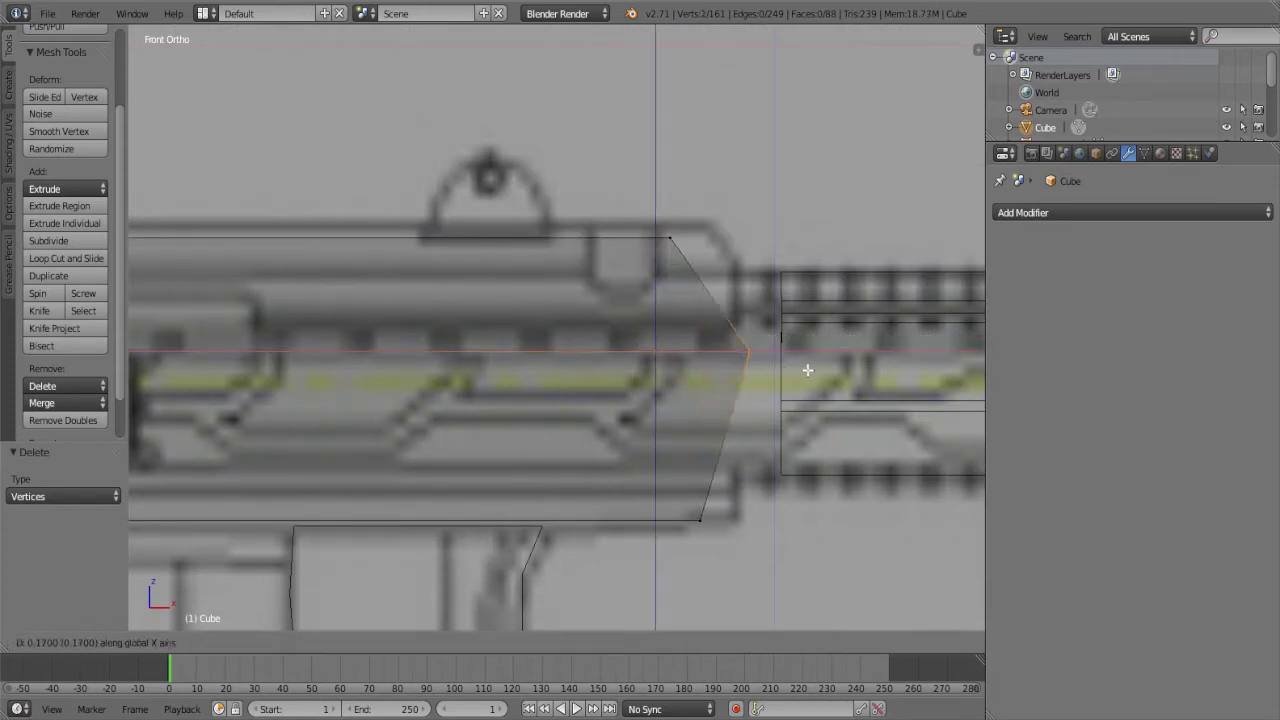
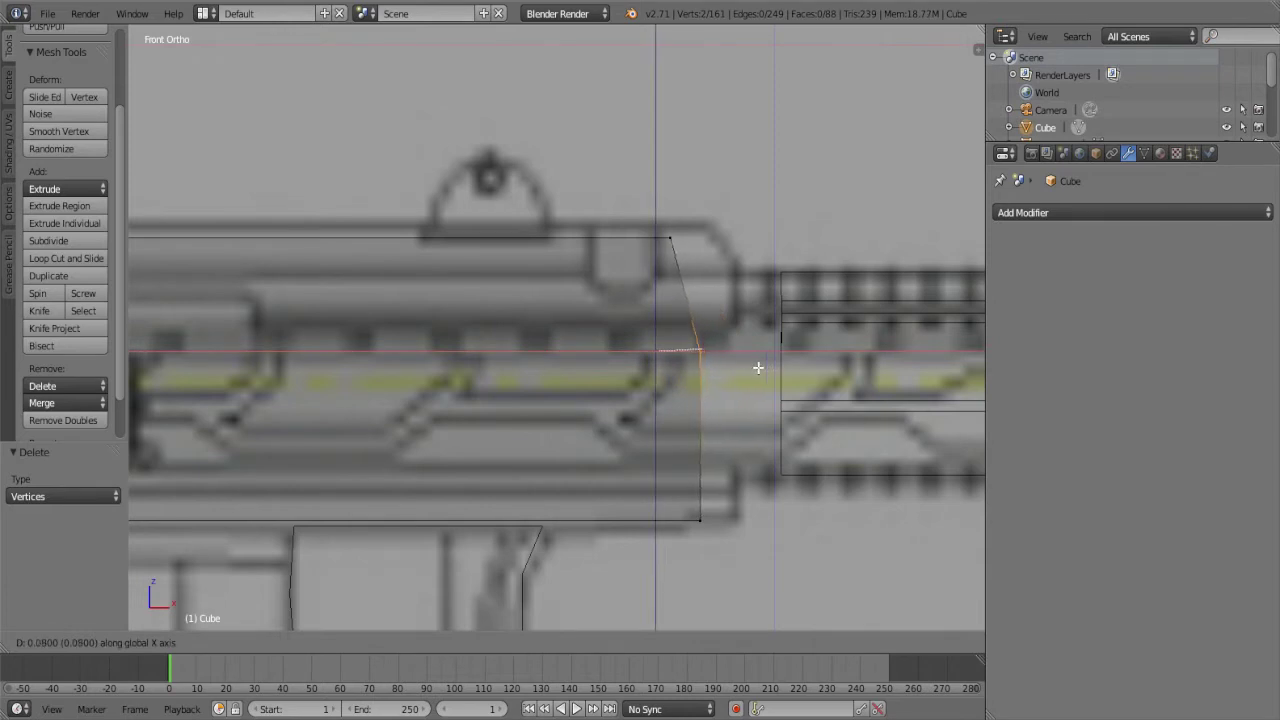
Slide the lower front and bottom-right corner vertices along X onto the blueprint edge
{"action": "left_click", "coordinate": [795, 357]}
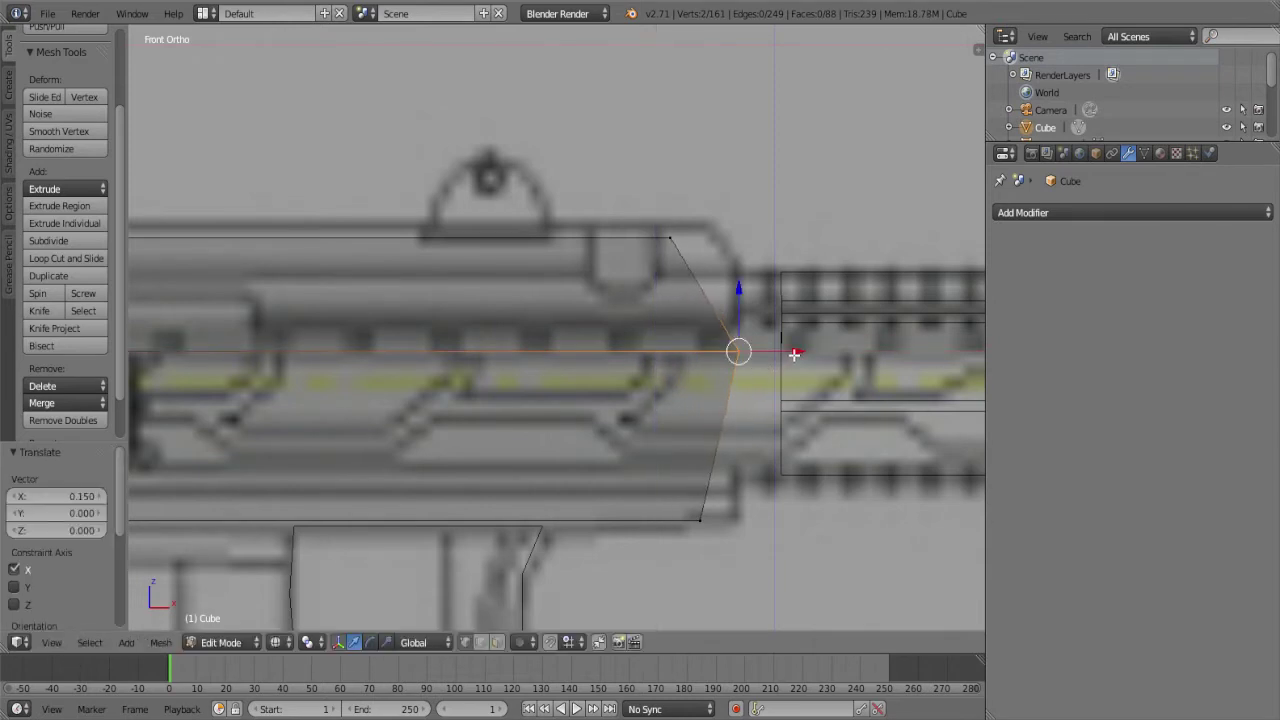
{"action": "right_click", "coordinate": [699, 519]}
{"action": "key", "text": "z"}
{"action": "key", "text": "z"}
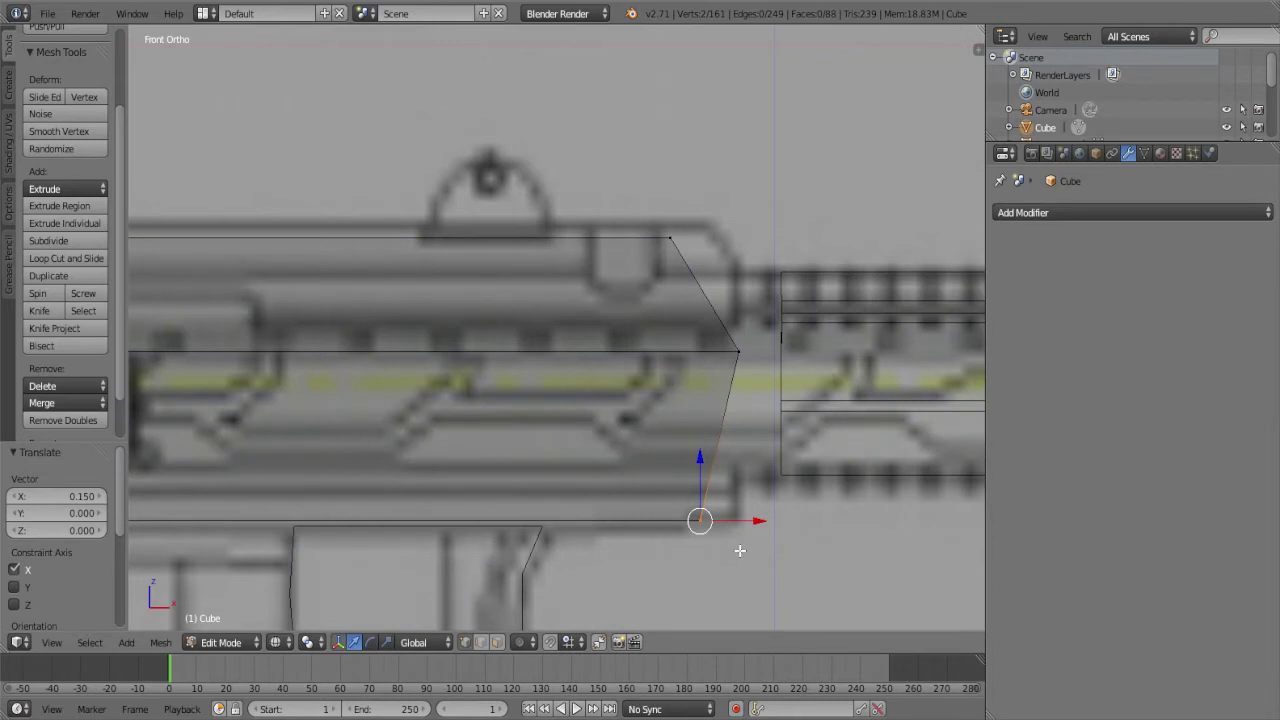
{"action": "left_click_drag", "start_coordinate": [680, 495], "coordinate": [748, 557]}
{"action": "key", "text": "g"}
{"action": "key", "text": "x"}
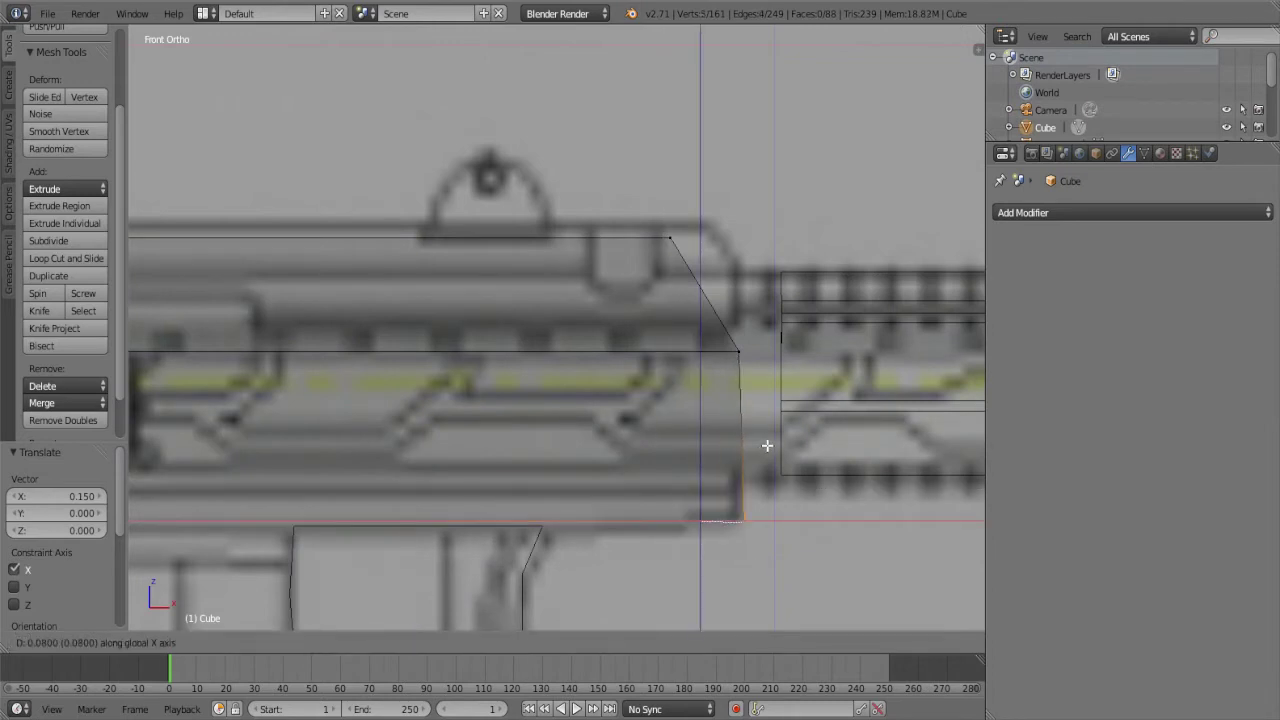
{"action": "left_click", "coordinate": [760, 445]}
Move the top front vertex 0.060 along X to follow the slanted outline
{"action": "right_click", "coordinate": [668, 238]}
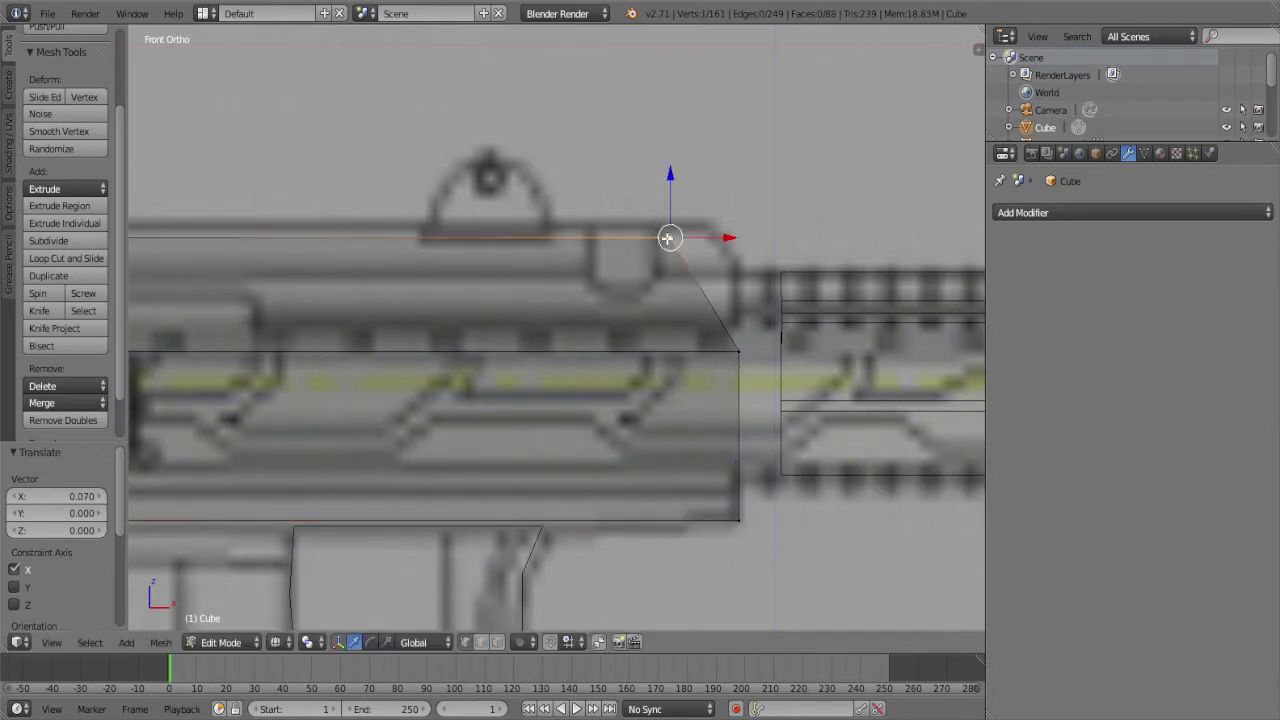
{"action": "key", "text": "g"}
{"action": "key", "text": "x"}
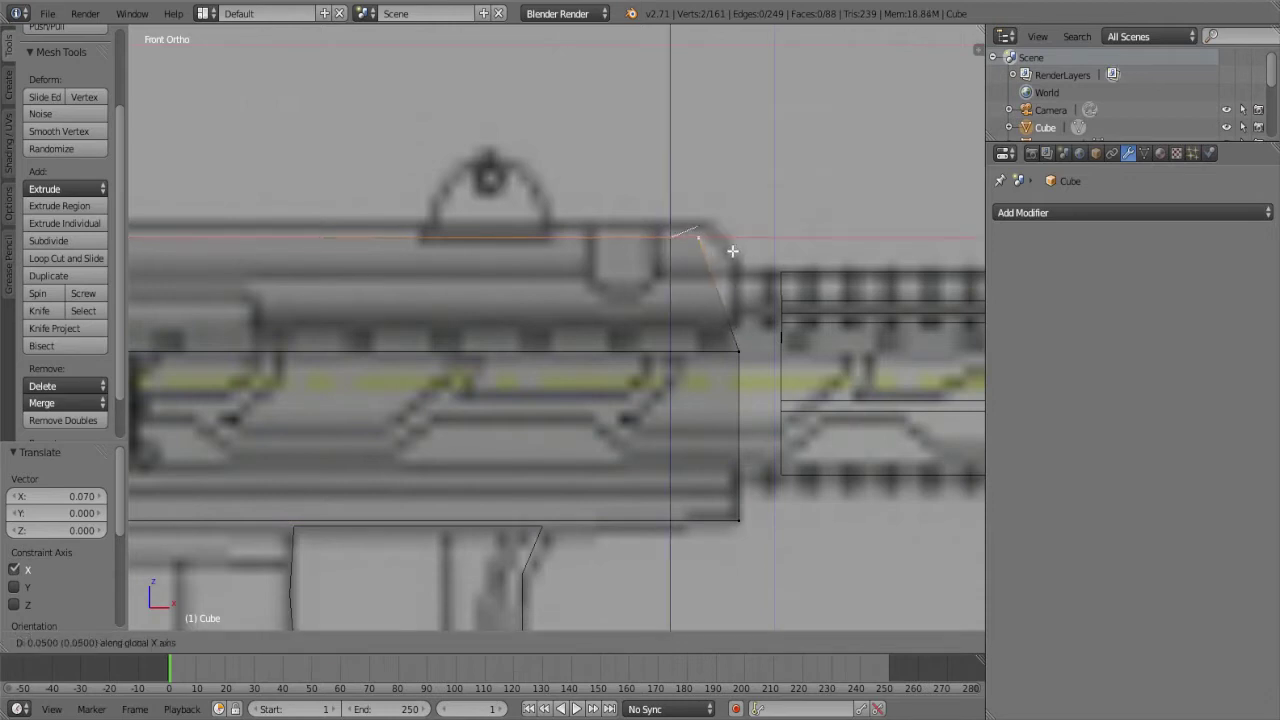
{"action": "left_click", "coordinate": [738, 257]}
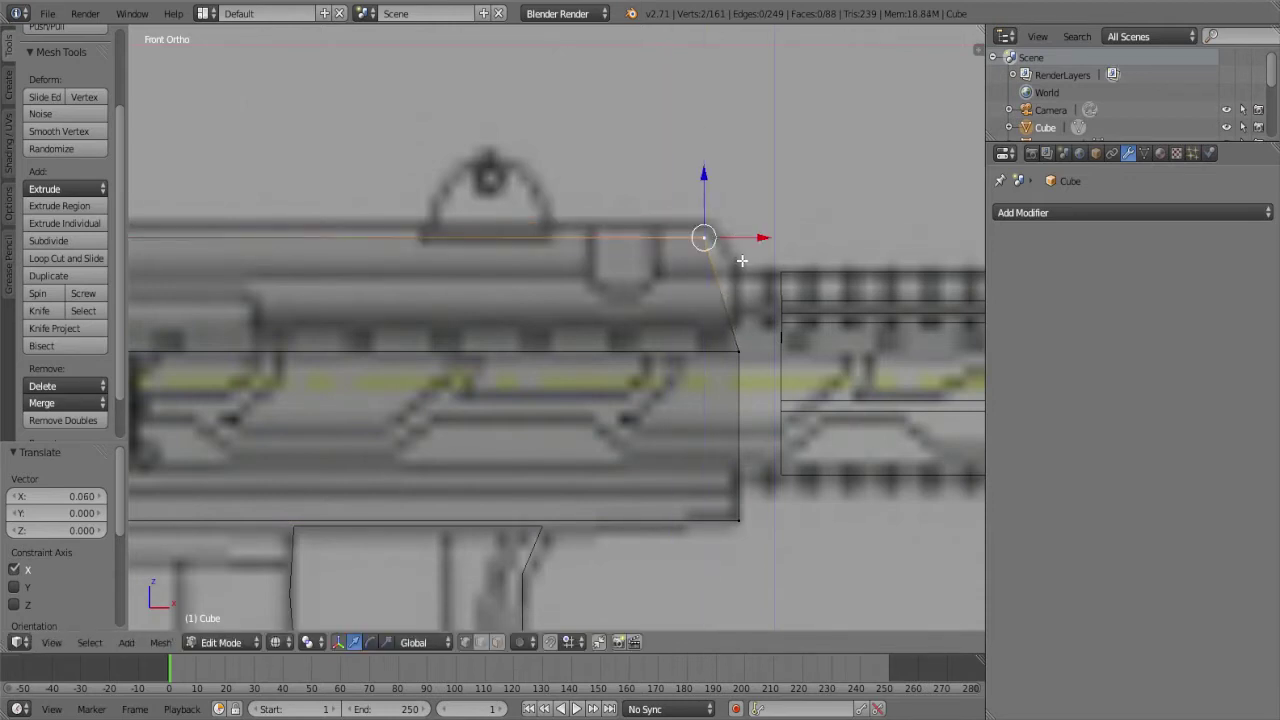
{"action": "scroll", "coordinate": [698, 302], "scroll_direction": "down", "scroll_amount": 2}
{"action": "scroll", "coordinate": [698, 302], "scroll_direction": "down", "scroll_amount": 5}
{"action": "scroll", "coordinate": [674, 336], "scroll_direction": "up", "scroll_amount": 5}
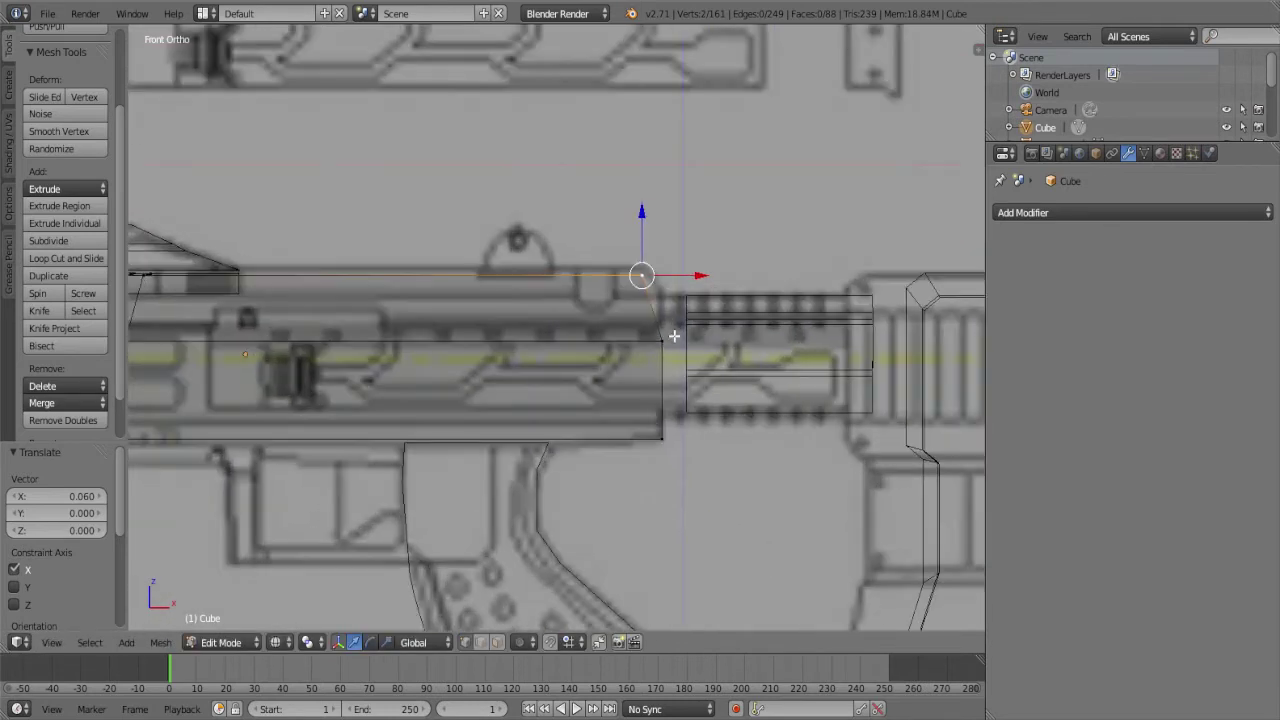
{"action": "scroll", "coordinate": [660, 290], "scroll_direction": "up", "scroll_amount": 1}
{"action": "scroll", "coordinate": [658, 280], "scroll_direction": "up", "scroll_amount": 1}
{"action": "scroll", "coordinate": [658, 277], "scroll_direction": "up", "scroll_amount": 1}
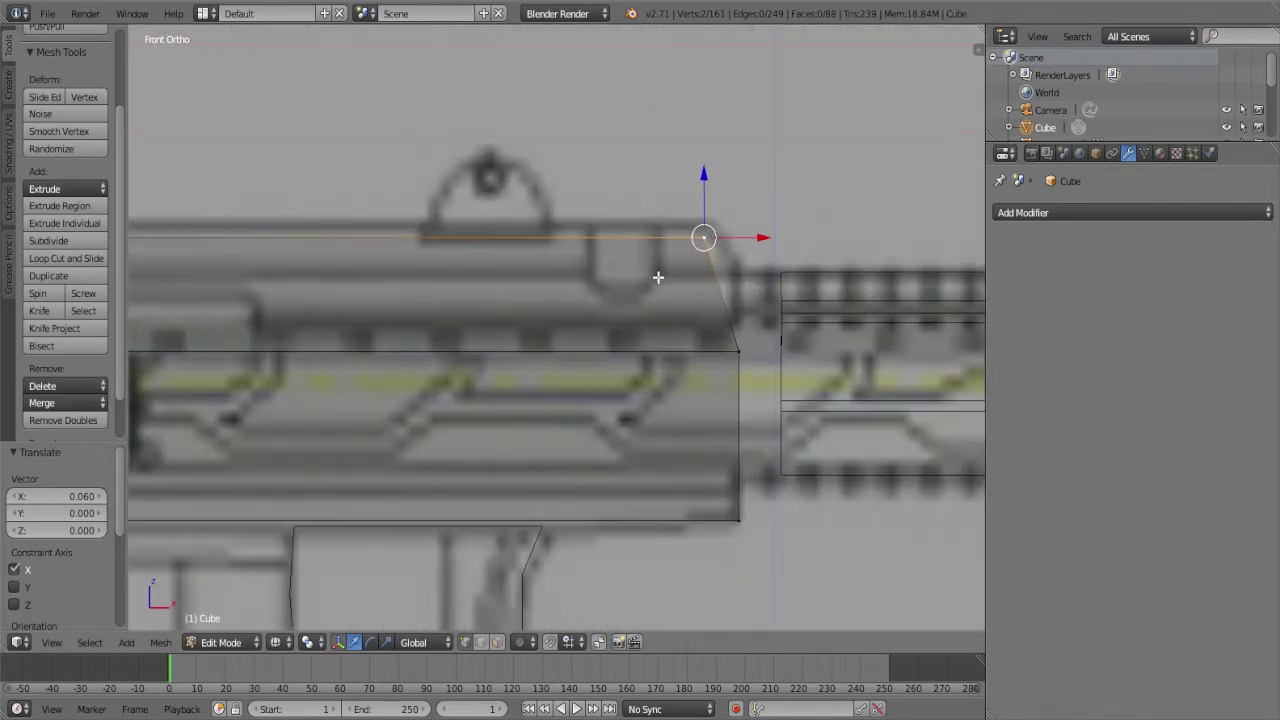
{"action": "scroll", "coordinate": [658, 277], "scroll_direction": "down", "scroll_amount": 1}
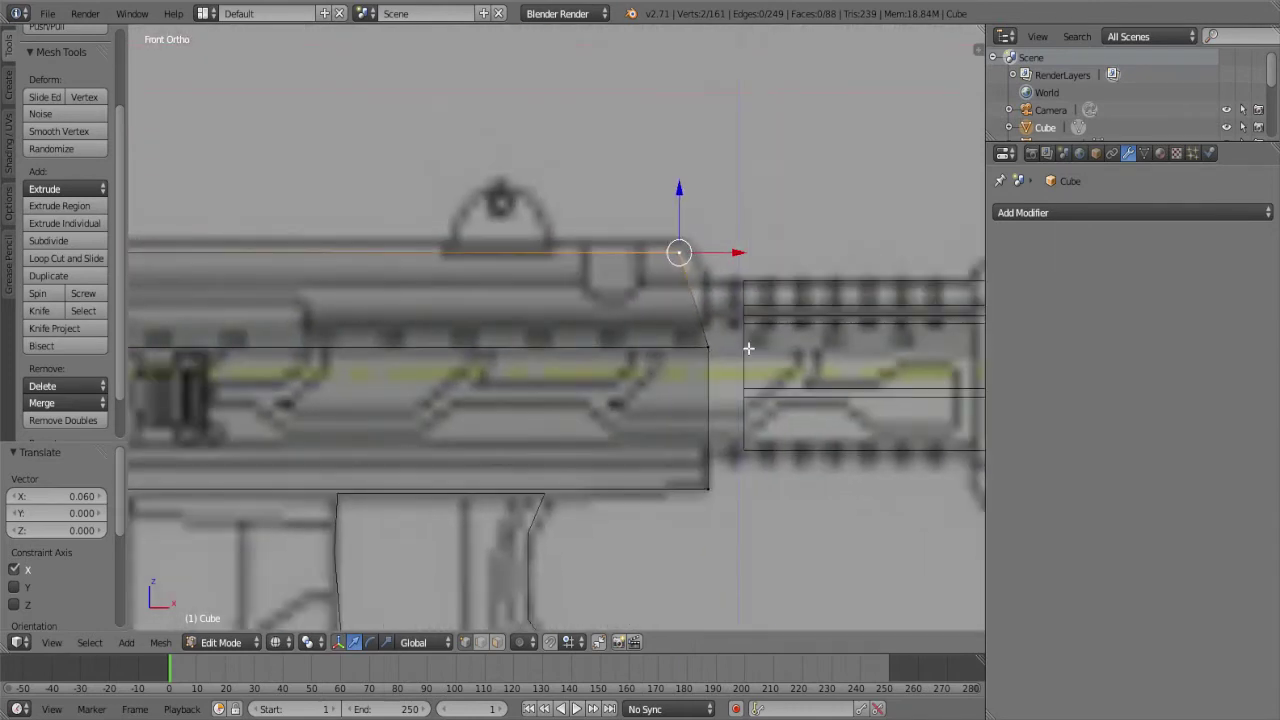
Add a horizontal edge loop near the receiver's top, redoing a misplaced first cut
{"action": "key", "text": "ctrl+r"}
{"action": "left_click", "coordinate": [670, 262]}
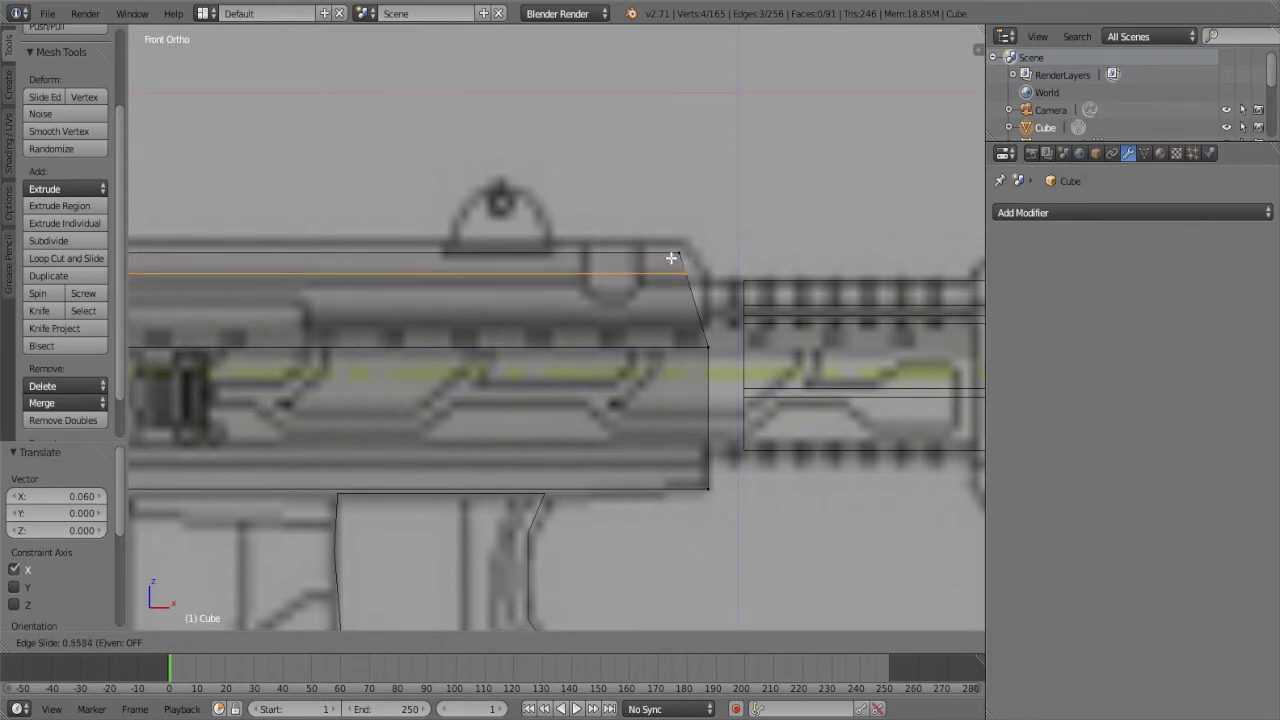
{"action": "right_click", "coordinate": [671, 258]}
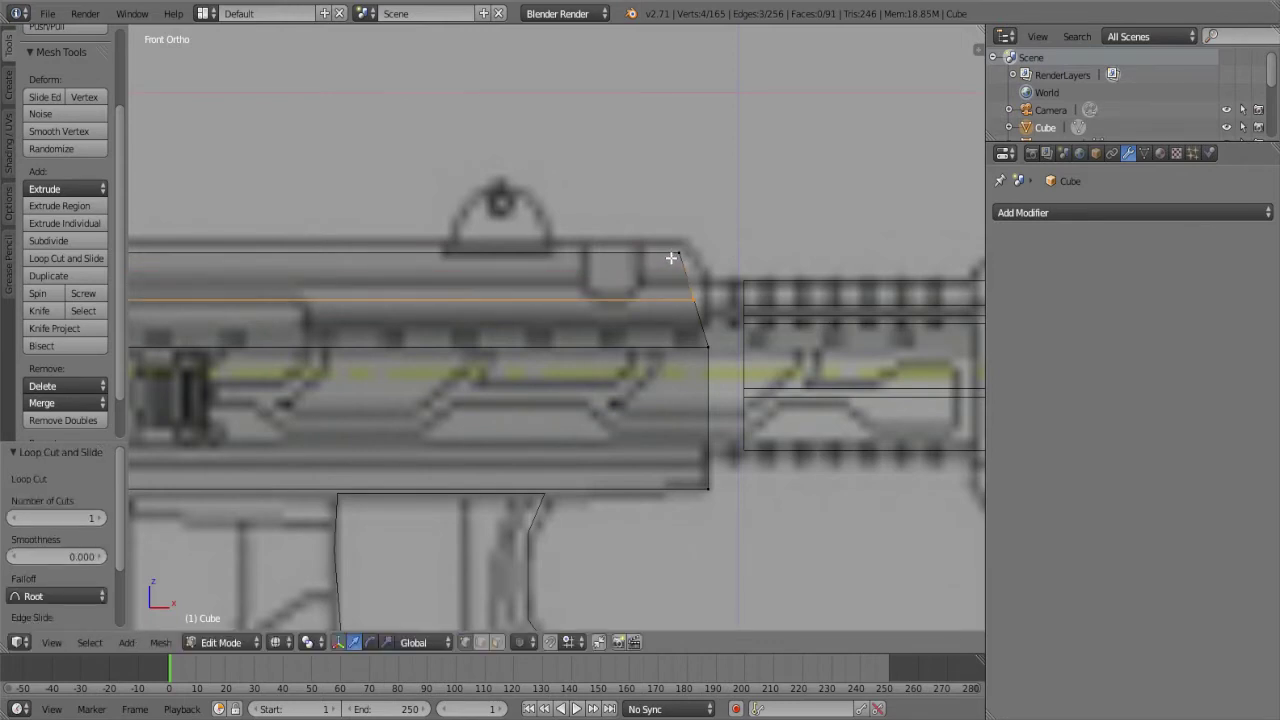
{"action": "key", "text": "ctrl+z"}
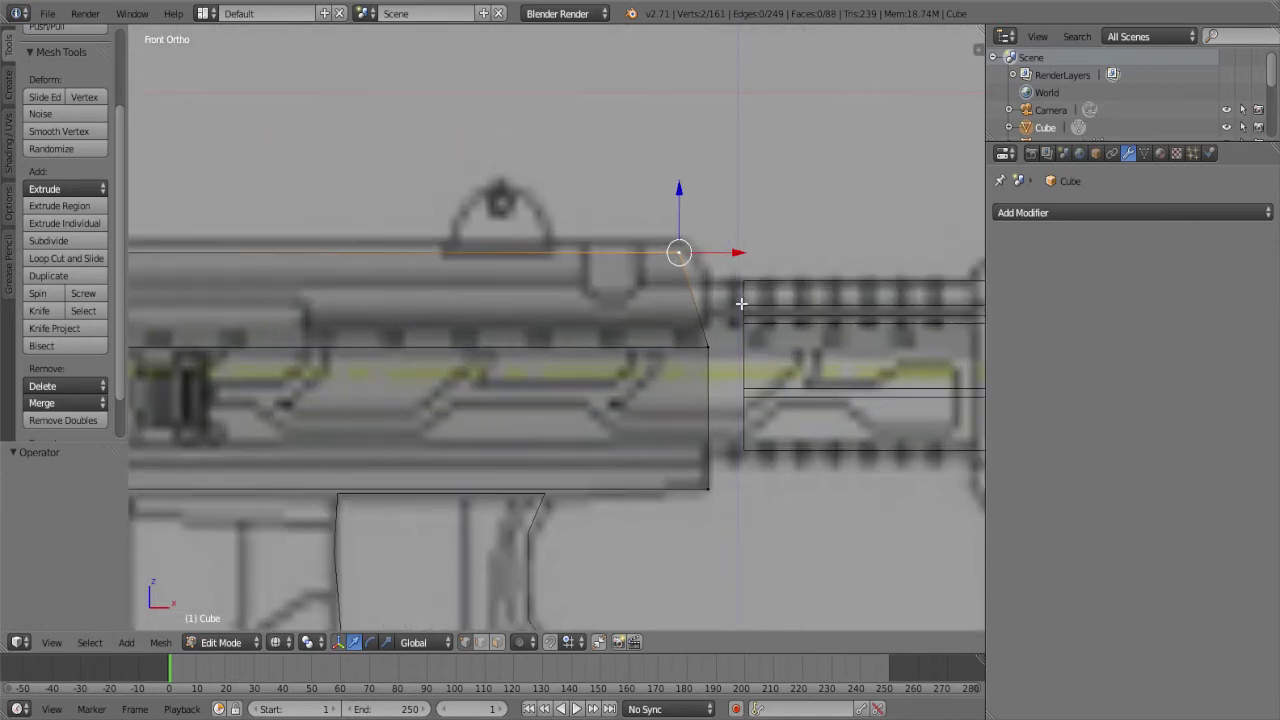
{"action": "key", "text": "ctrl+r"}
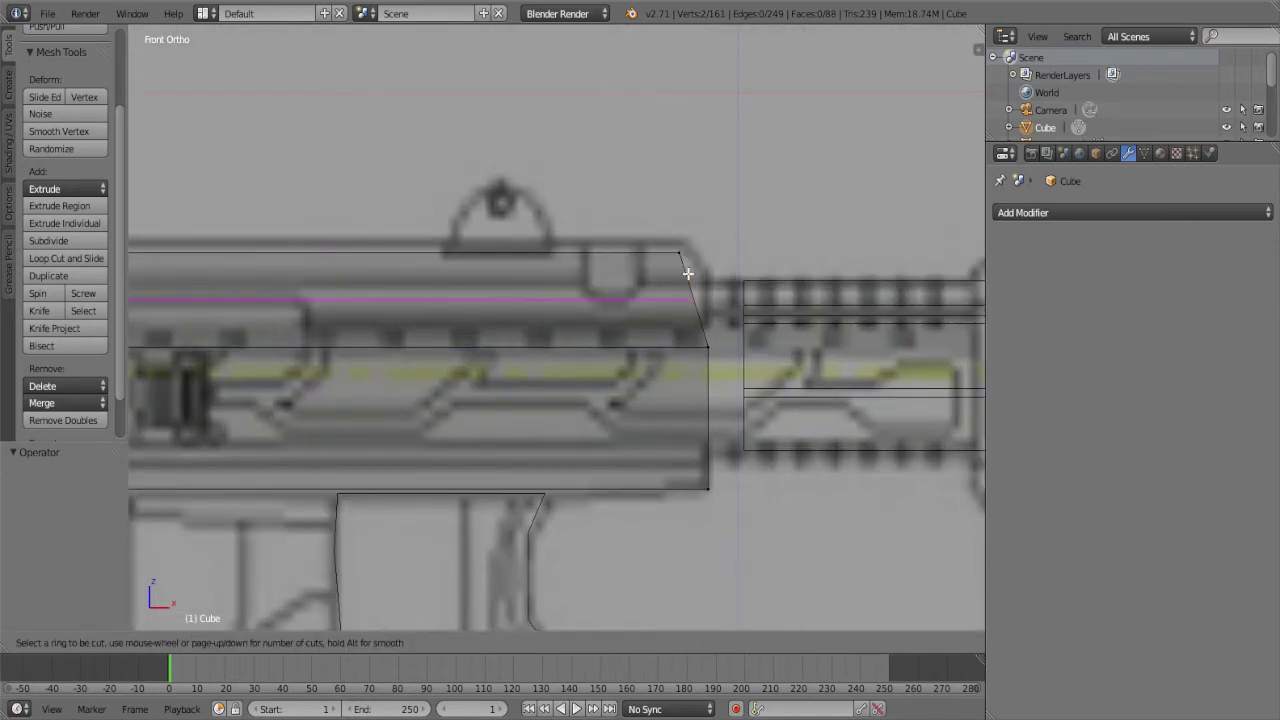
{"action": "left_click", "coordinate": [688, 273]}
{"action": "left_click", "coordinate": [714, 240]}
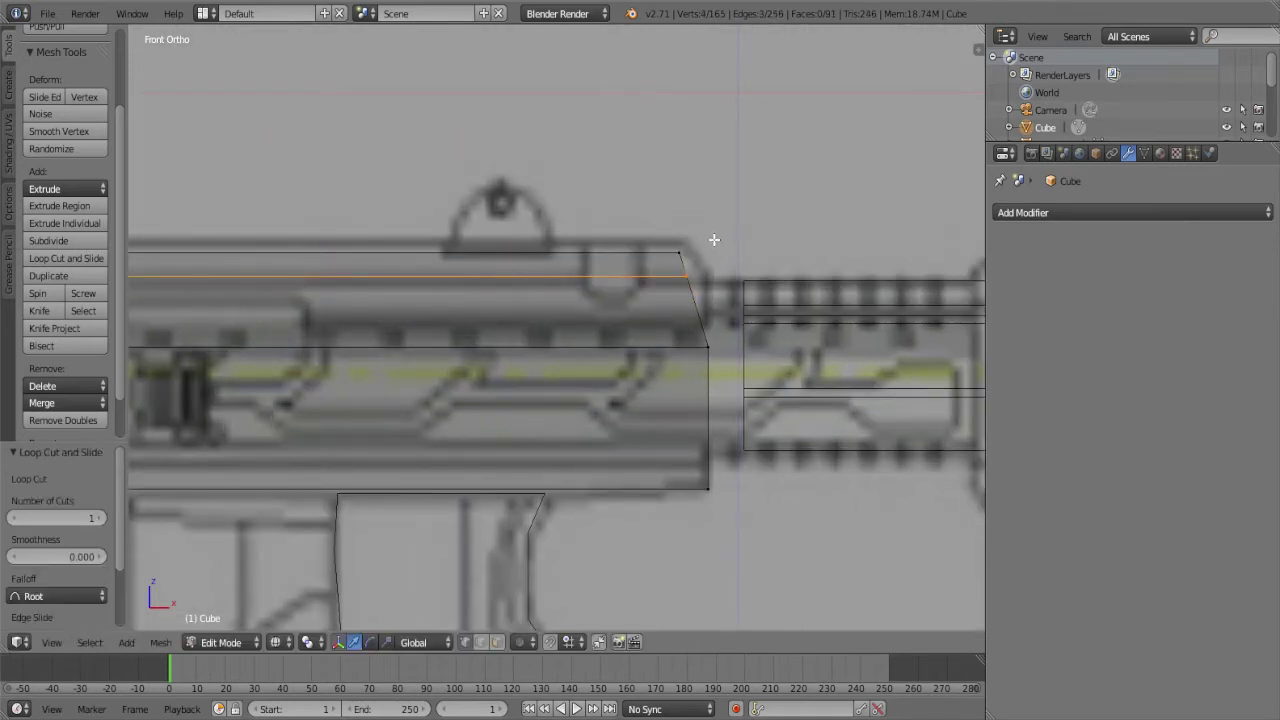
Slide the new loop's front vertex 0.047 along X onto the slanted edge
{"action": "right_click", "coordinate": [687, 275]}
{"action": "key", "text": "g"}
{"action": "key", "text": "x"}
{"action": "left_click", "coordinate": [741, 286]}
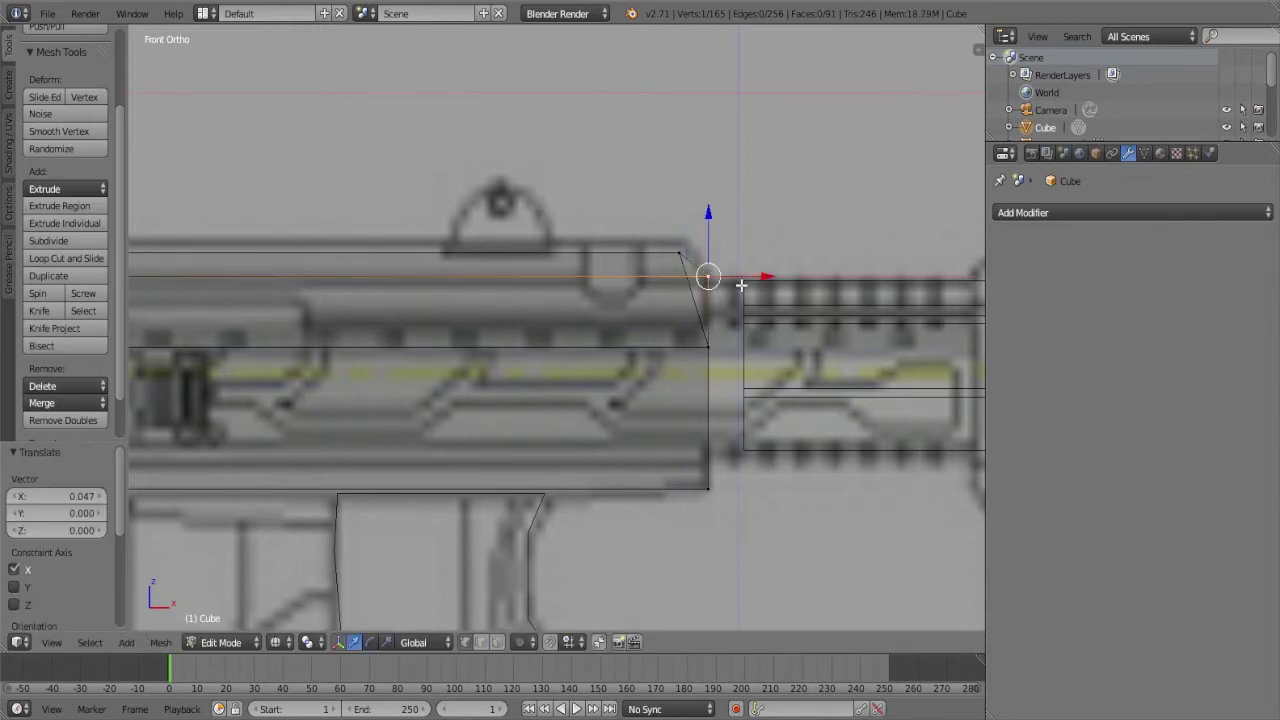
Switch to solid shading and isolate the receiver in local view
{"action": "right_click", "coordinate": [677, 247]}
{"action": "mouse_move", "coordinate": [675, 241]}
{"action": "middle_mouse_down"}
{"action": "mouse_move", "coordinate": [654, 326]}
{"action": "mouse_move", "coordinate": [666, 306]}
{"action": "mouse_move", "coordinate": [603, 360]}
{"action": "mouse_move", "coordinate": [555, 320]}
{"action": "mouse_move", "coordinate": [543, 289]}
{"action": "mouse_move", "coordinate": [650, 312]}
{"action": "mouse_move", "coordinate": [669, 334]}
{"action": "mouse_move", "coordinate": [569, 387]}
{"action": "middle_mouse_up"}
{"action": "scroll", "coordinate": [662, 310], "scroll_direction": "up", "scroll_amount": 3}
{"action": "key", "text": "Tab"}
{"action": "scroll", "coordinate": [659, 312], "scroll_direction": "up", "scroll_amount": 1}
{"action": "key", "text": "Tab"}
{"action": "key", "text": "z"}
{"action": "scroll", "coordinate": [547, 289], "scroll_direction": "up", "scroll_amount": 2}
{"action": "key", "text": "KP_Divide"}
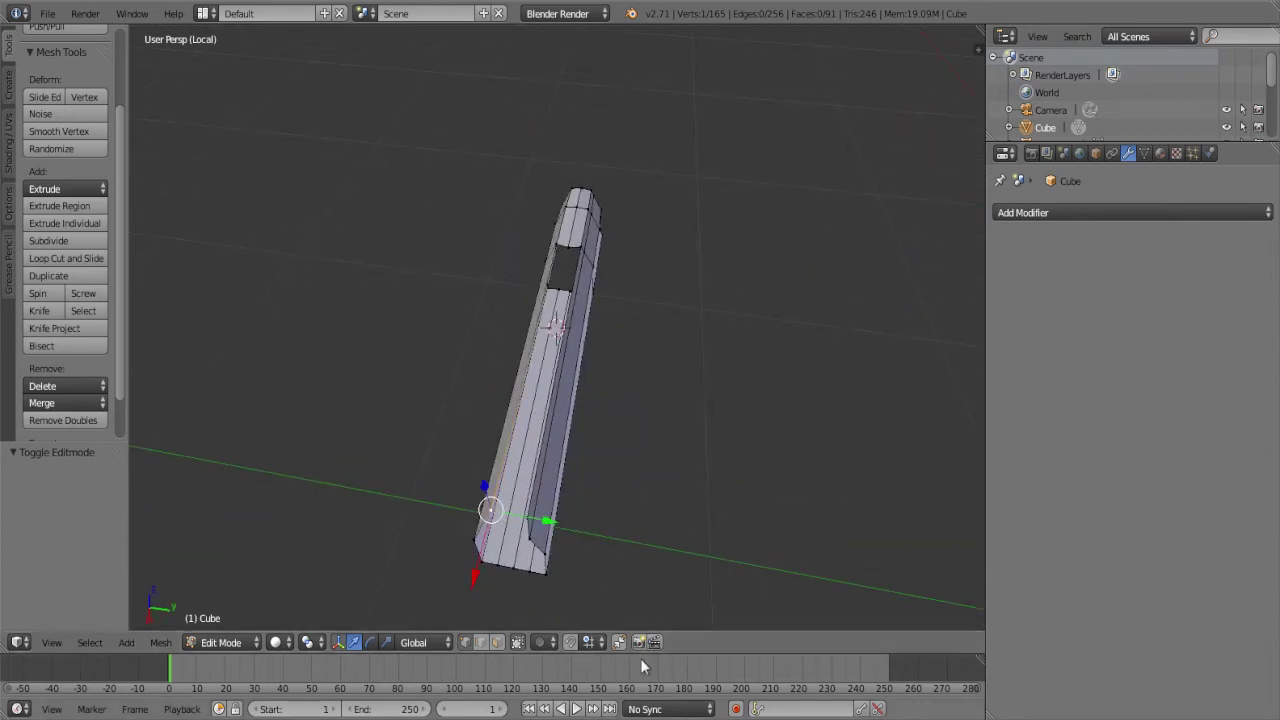
Select some receiver side edges, then undo and redo back to the end-cap geometry
{"action": "scroll", "coordinate": [506, 570], "scroll_direction": "up", "scroll_amount": 2}
{"action": "scroll", "coordinate": [506, 570], "scroll_direction": "up", "scroll_amount": 1}
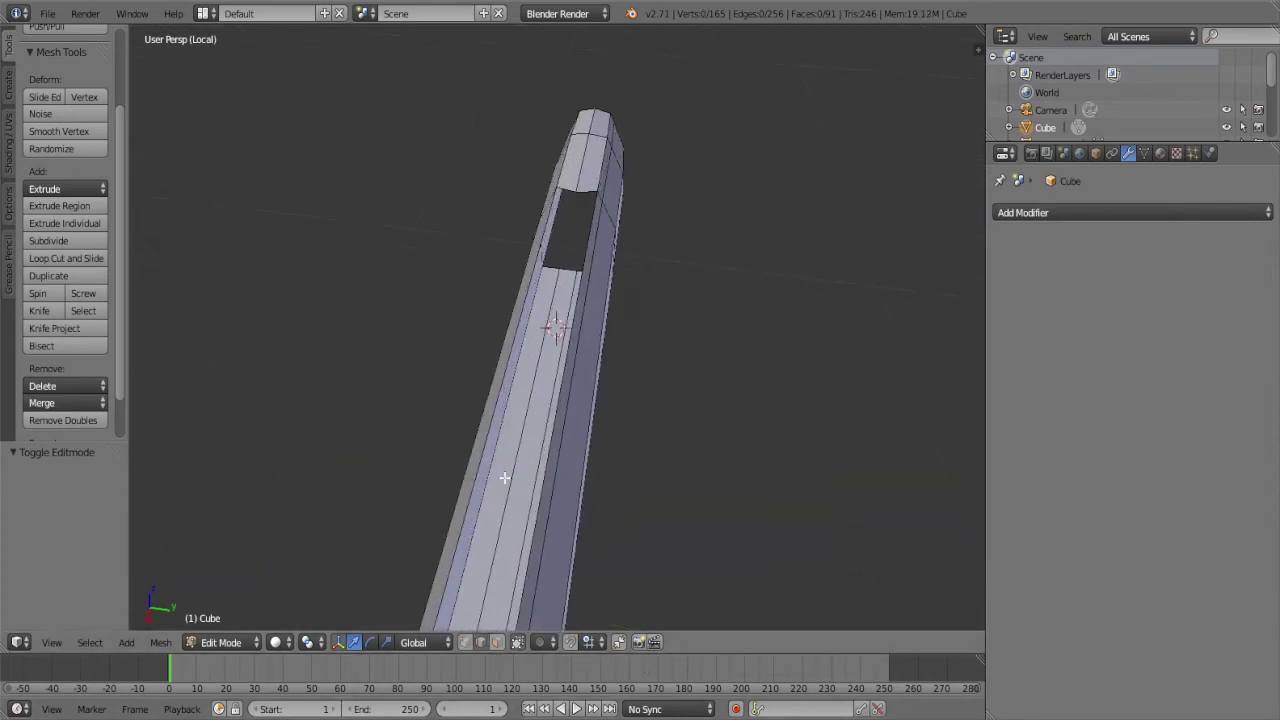
{"action": "right_click", "coordinate": [503, 370]}
{"action": "right_click", "coordinate": [563, 188], "text": "shift"}
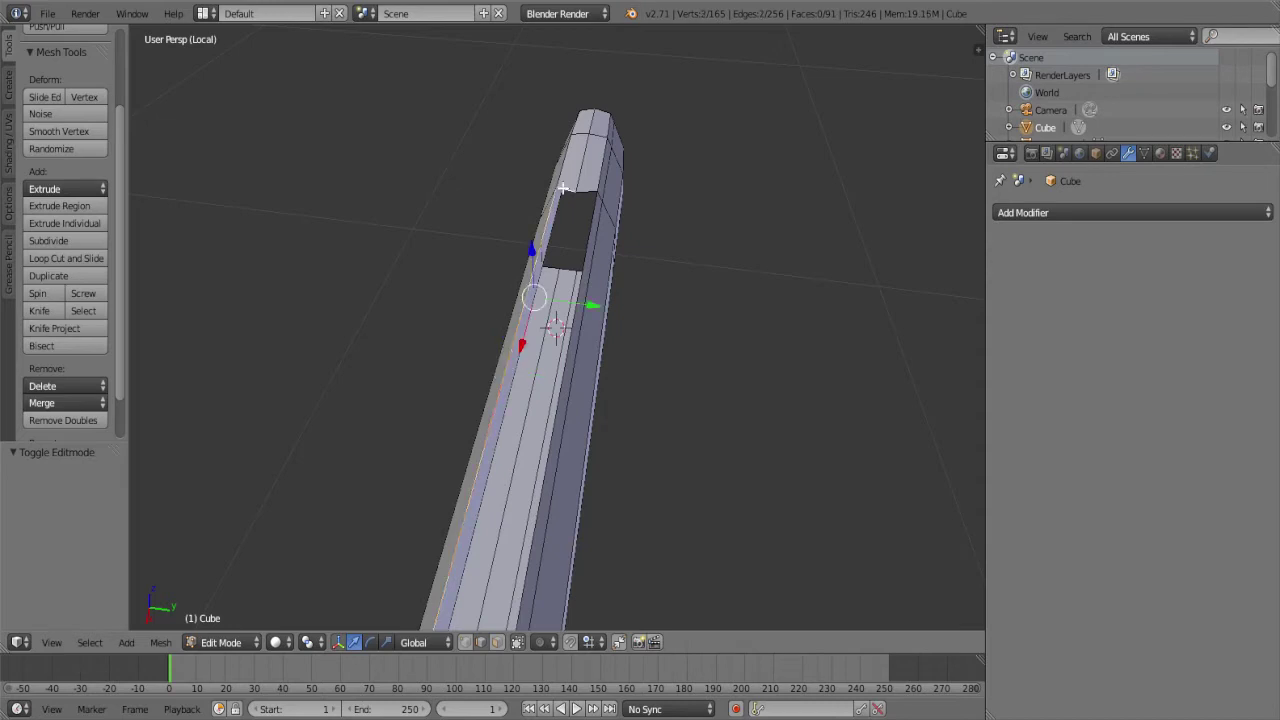
{"action": "right_click", "coordinate": [588, 320], "text": "shift"}
{"action": "mouse_move", "coordinate": [588, 320]}
{"action": "middle_mouse_down"}
{"action": "mouse_move", "coordinate": [583, 403]}
{"action": "mouse_move", "coordinate": [683, 404]}
{"action": "middle_mouse_up"}
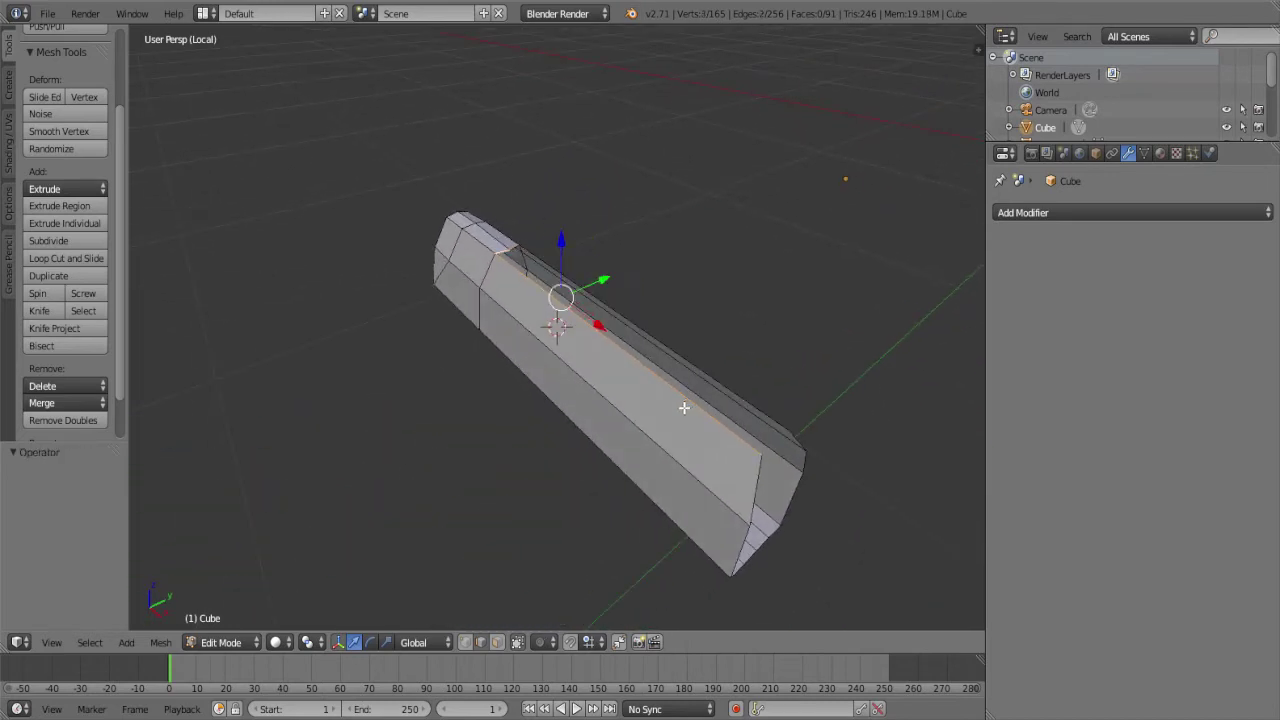
{"action": "key", "text": "a"}
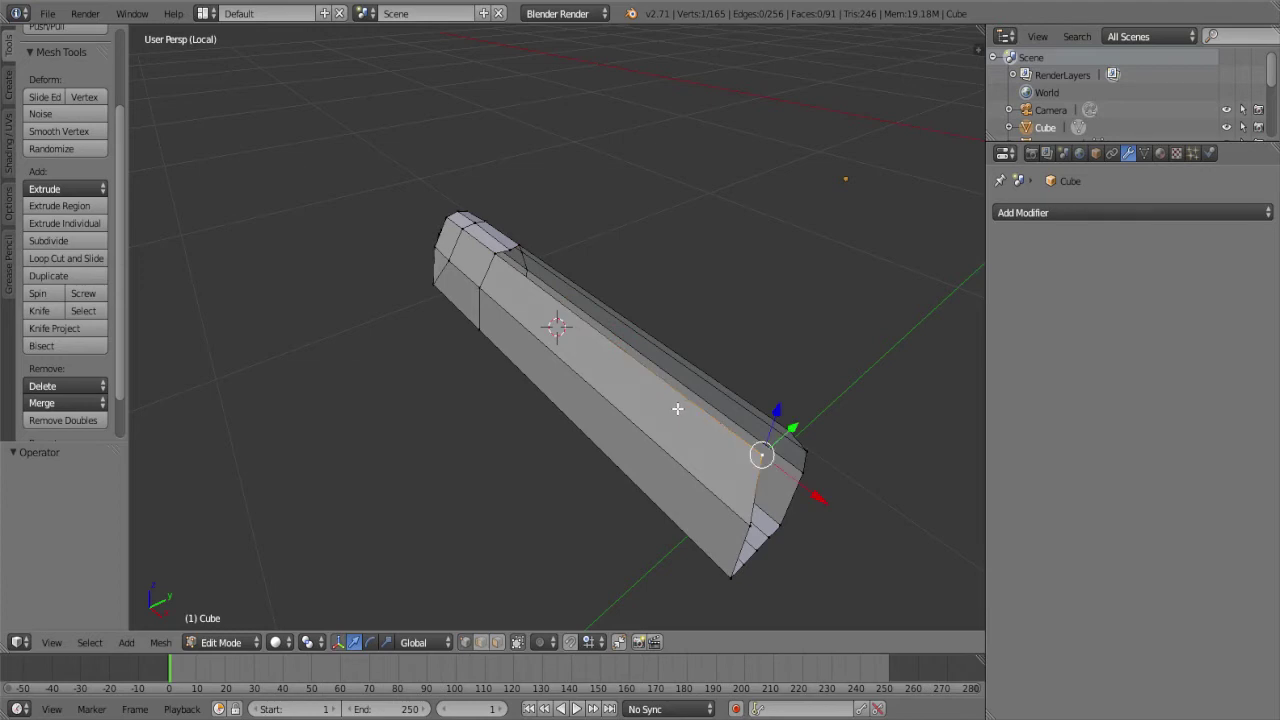
{"action": "key", "text": "ctrl+z"}
{"action": "key", "text": "ctrl+z"}
{"action": "key", "text": "ctrl+z"}
{"action": "key", "text": "ctrl+z"}
{"action": "key", "text": "ctrl+z"}
{"action": "key", "text": "ctrl+z"}
{"action": "key", "text": "ctrl+z"}
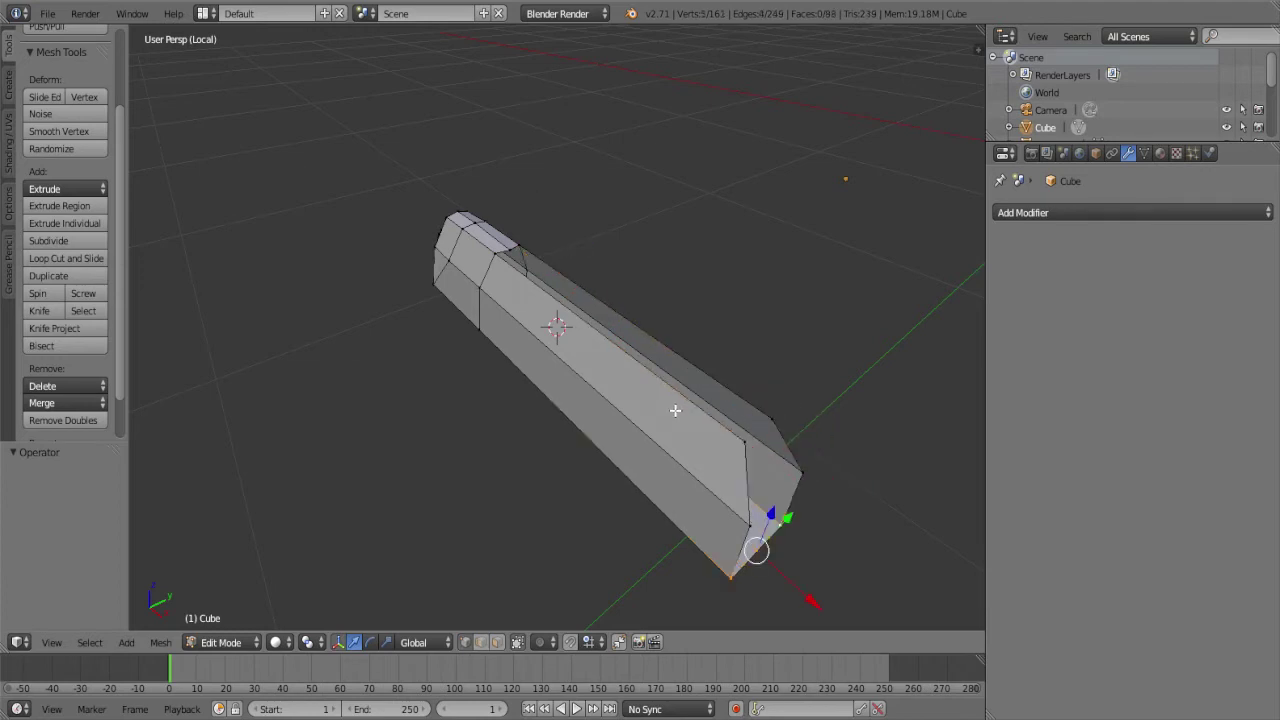
{"action": "key", "text": "ctrl+z"}
{"action": "key", "text": "ctrl+z"}
{"action": "key", "text": "ctrl+z"}
{"action": "key", "text": "ctrl+z"}
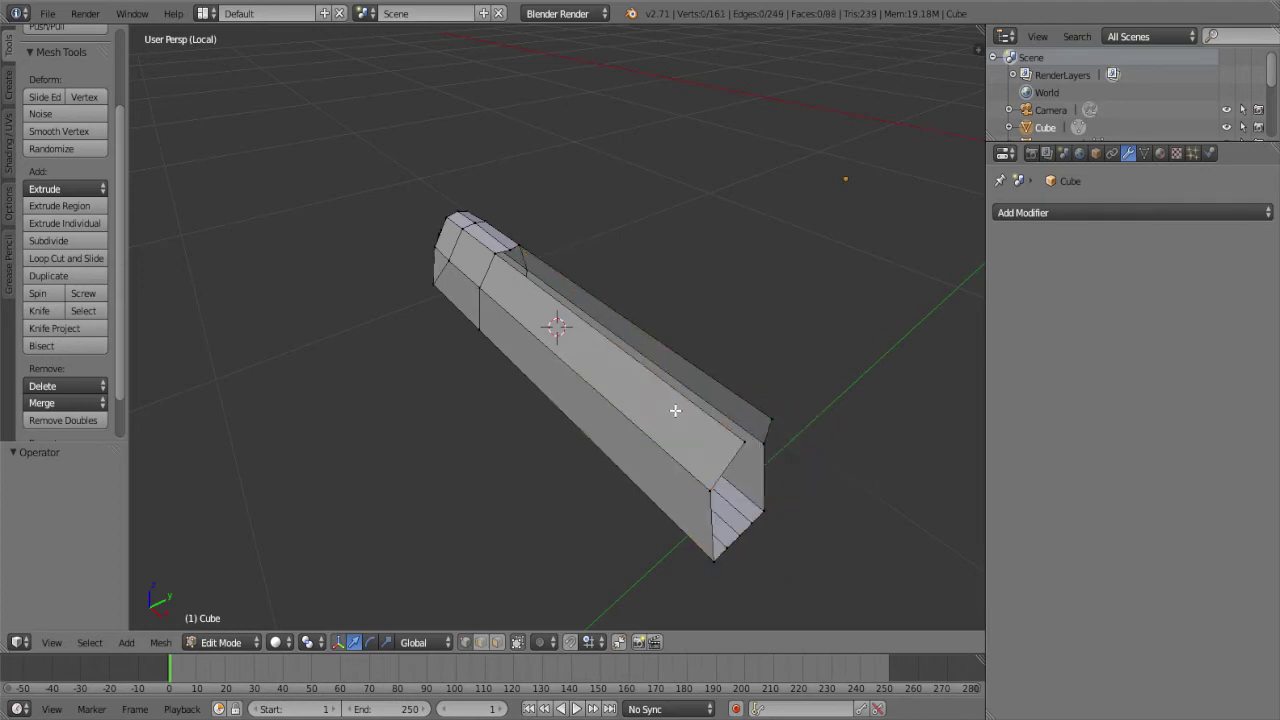
{"action": "key", "text": "ctrl+shift+z"}
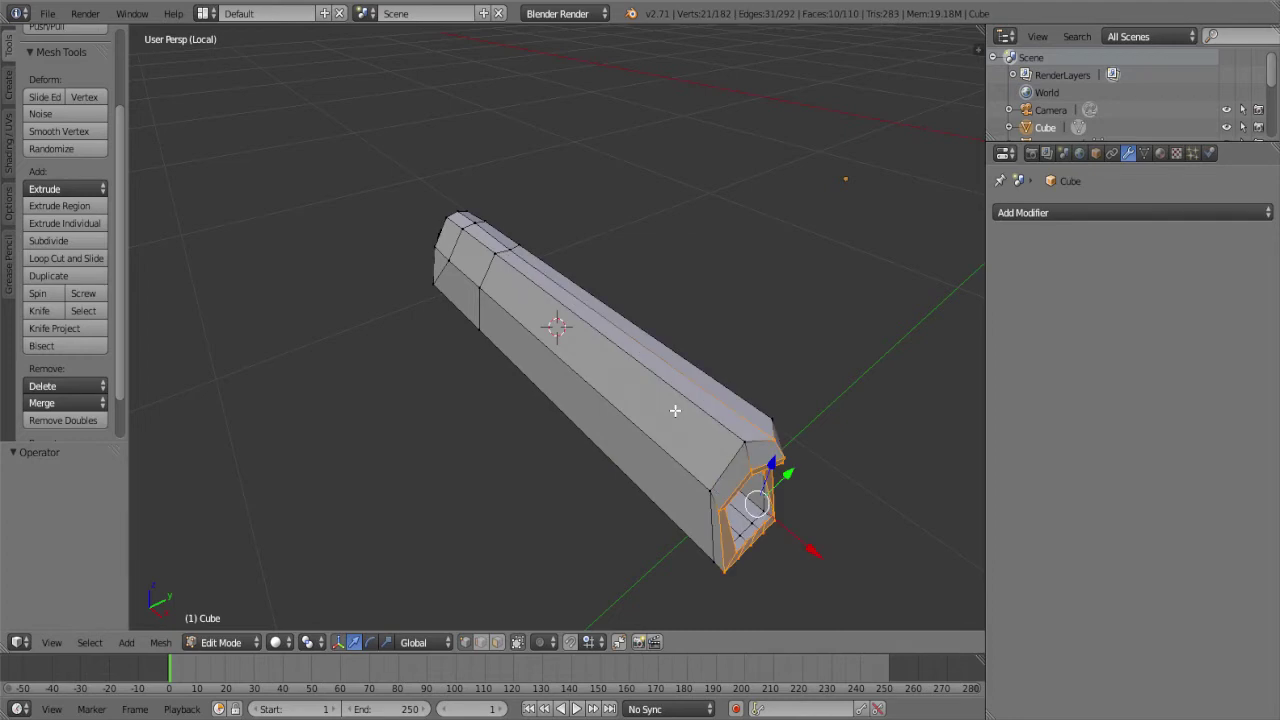
Delete the selected front end-cap vertices, leaving the mesh at 162 vertices
{"action": "mouse_move", "coordinate": [675, 410]}
{"action": "middle_mouse_down"}
{"action": "mouse_move", "coordinate": [780, 488]}
{"action": "mouse_move", "coordinate": [760, 489]}
{"action": "middle_mouse_up"}
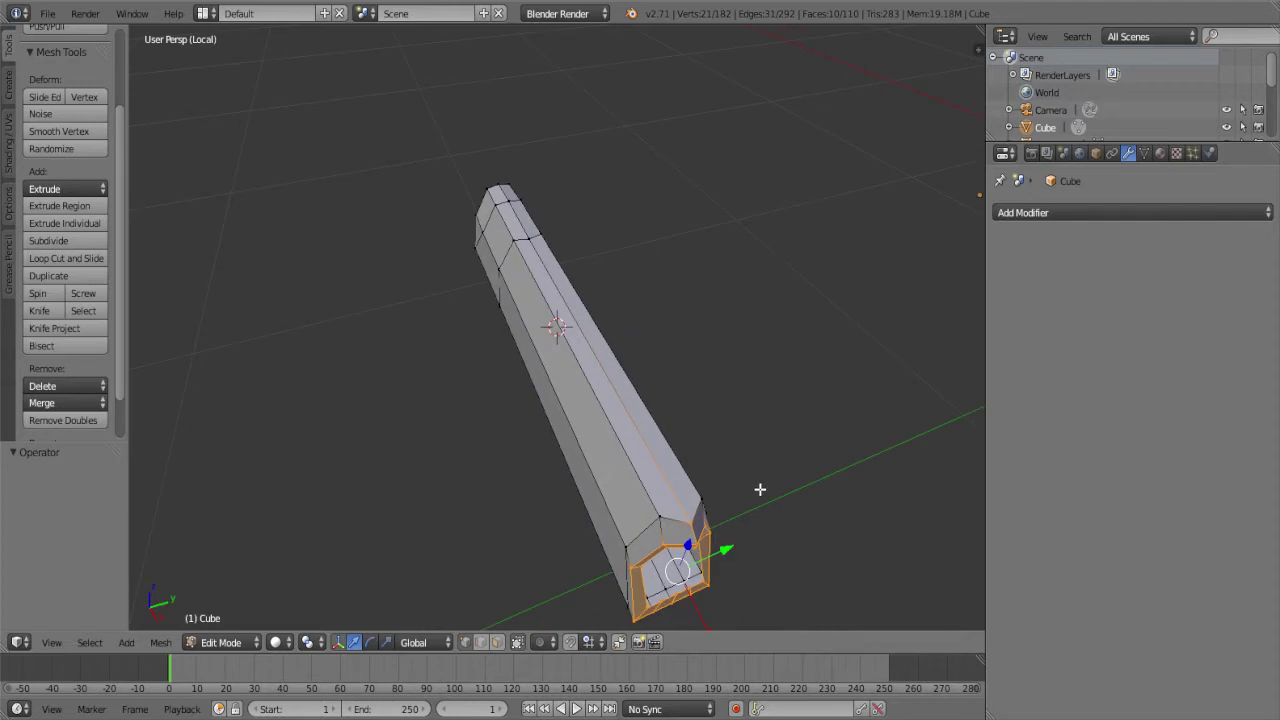
{"action": "middle_click_drag", "start_coordinate": [692, 520], "coordinate": [710, 501]}
{"action": "key", "text": "x"}
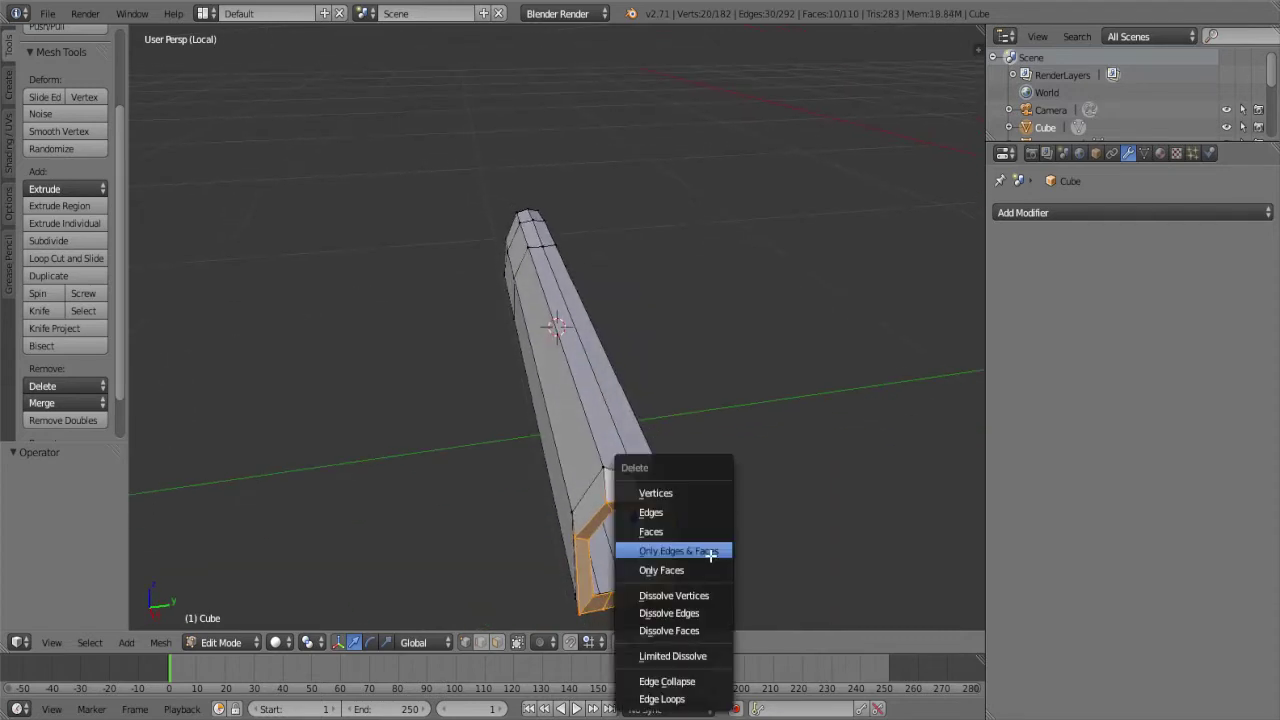
{"action": "left_click", "coordinate": [700, 497]}
{"action": "middle_click_drag", "start_coordinate": [700, 499], "coordinate": [646, 492]}
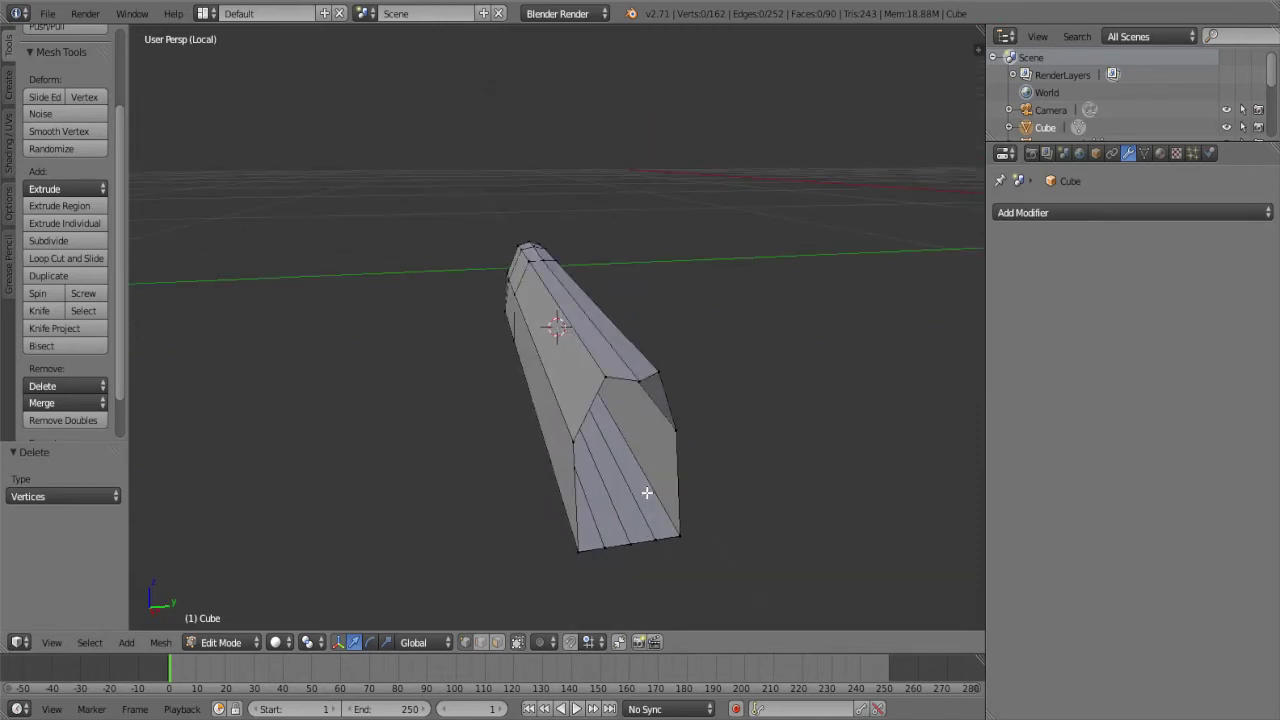
Switch to orthographic front view and pull the top front corner back along X
{"action": "key", "text": "KP_3"}
{"action": "key", "text": "KP_1"}
{"action": "key", "text": "KP_5"}
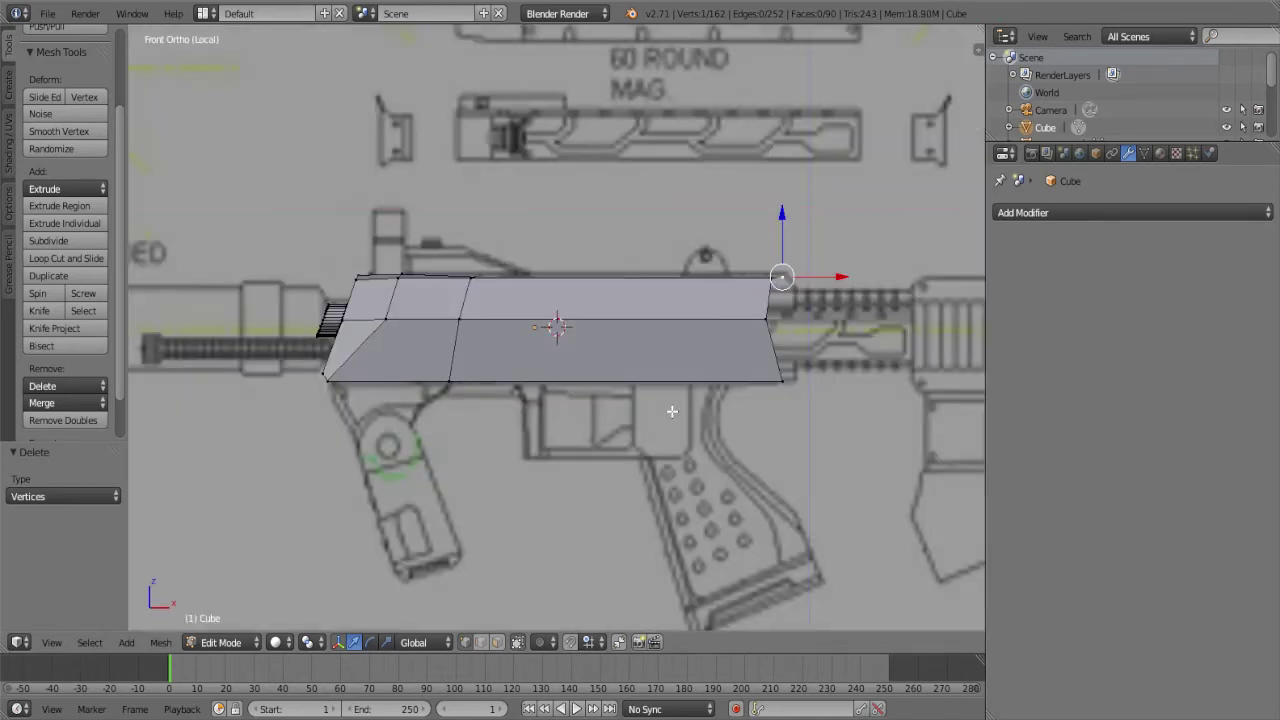
{"action": "scroll", "coordinate": [880, 326], "scroll_direction": "up", "scroll_amount": 5}
{"action": "middle_click_drag", "start_coordinate": [880, 326], "coordinate": [484, 430], "text": "shift"}
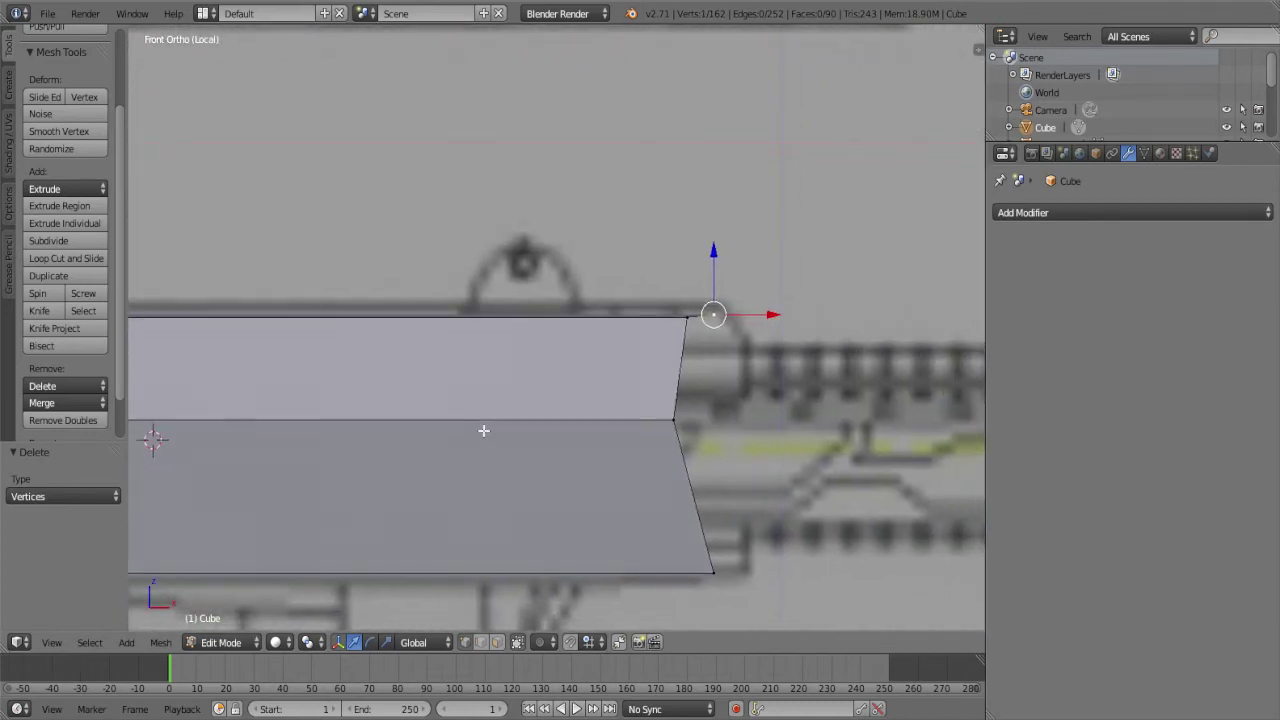
{"action": "left_click_drag", "start_coordinate": [773, 315], "coordinate": [773, 290]}
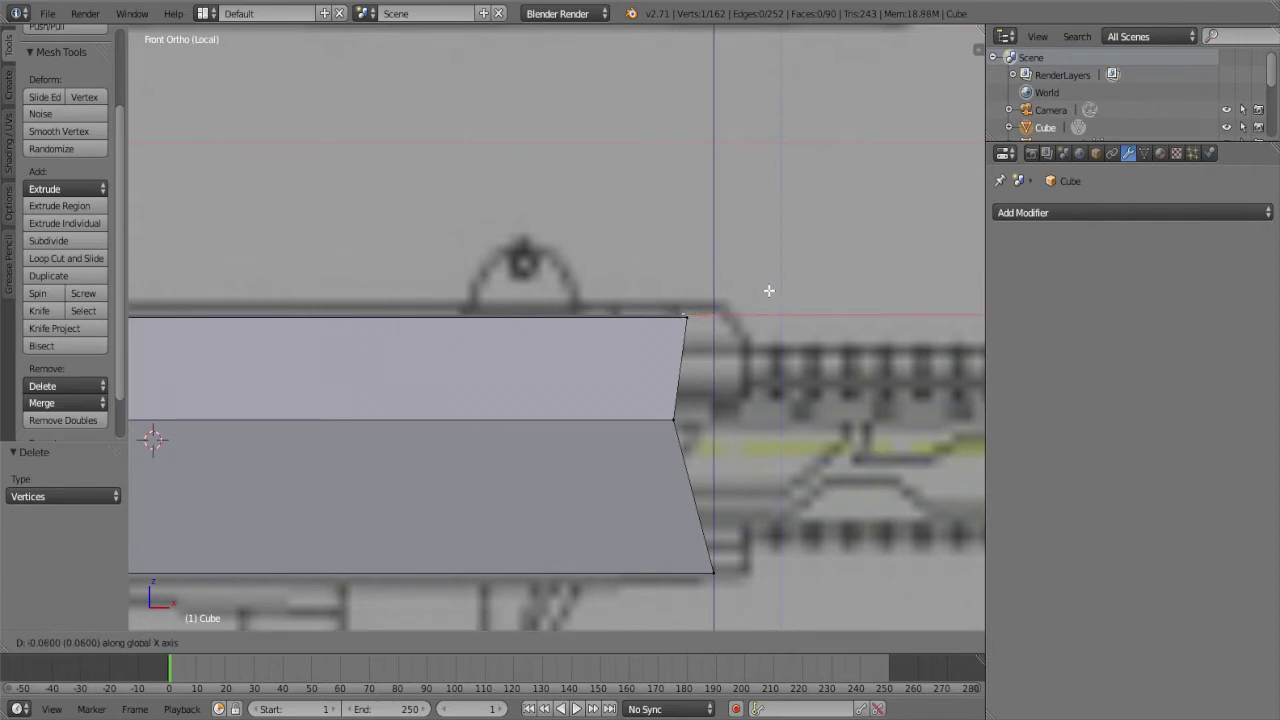
{"action": "left_click", "coordinate": [771, 290]}
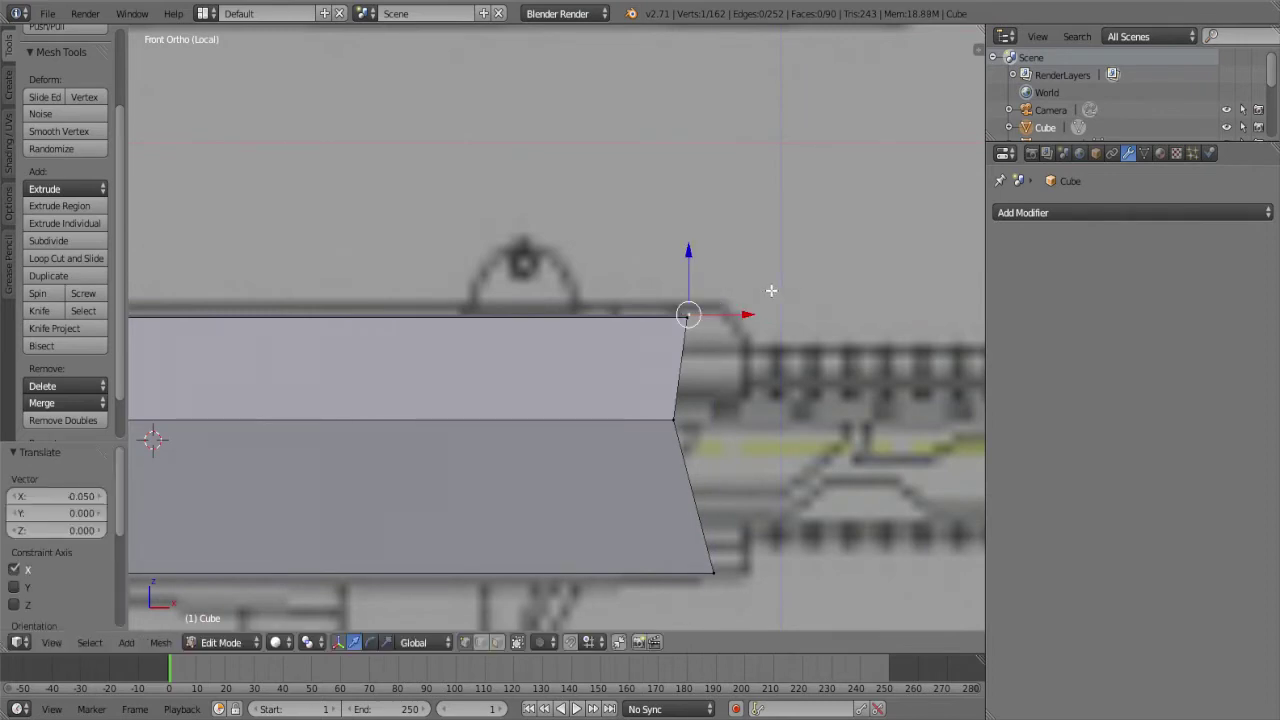
Push the middle front vertex 0.150 and the bottom corner 0.070 along X
{"action": "right_click", "coordinate": [673, 420]}
{"action": "key", "text": "z"}
{"action": "key", "text": "z"}
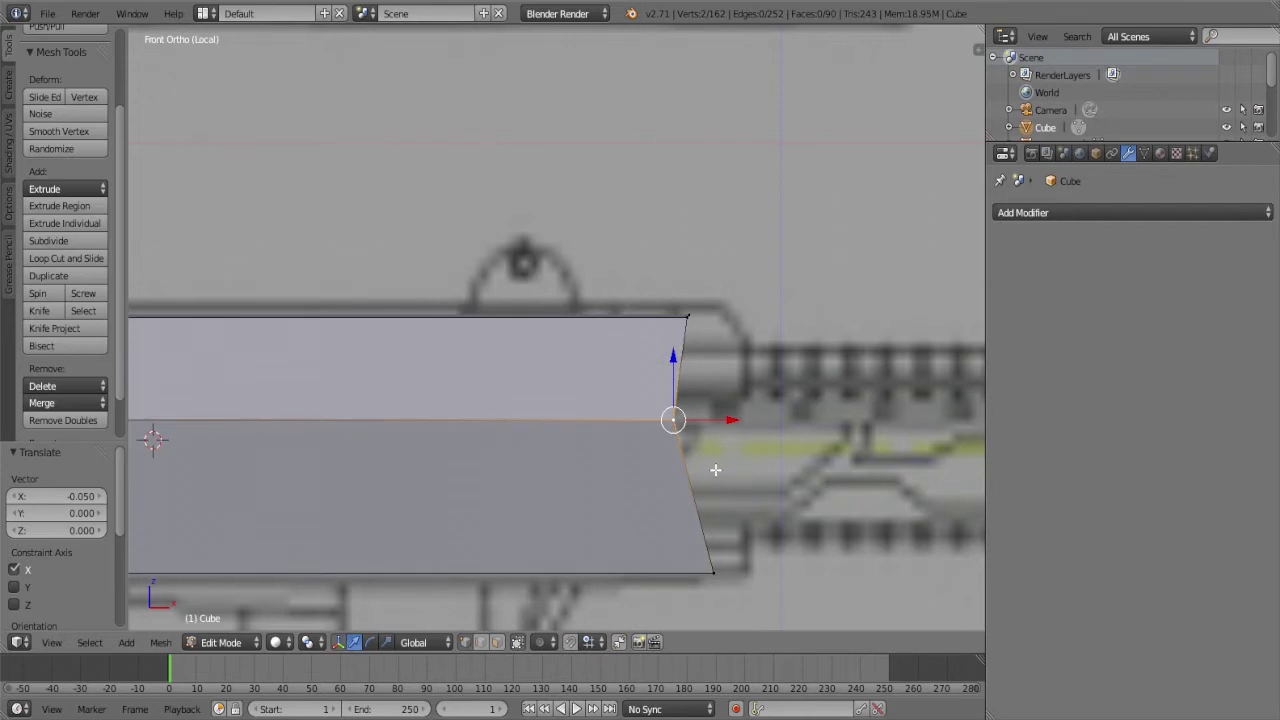
{"action": "key", "text": "g"}
{"action": "key", "text": "x"}
{"action": "left_click", "coordinate": [794, 400]}
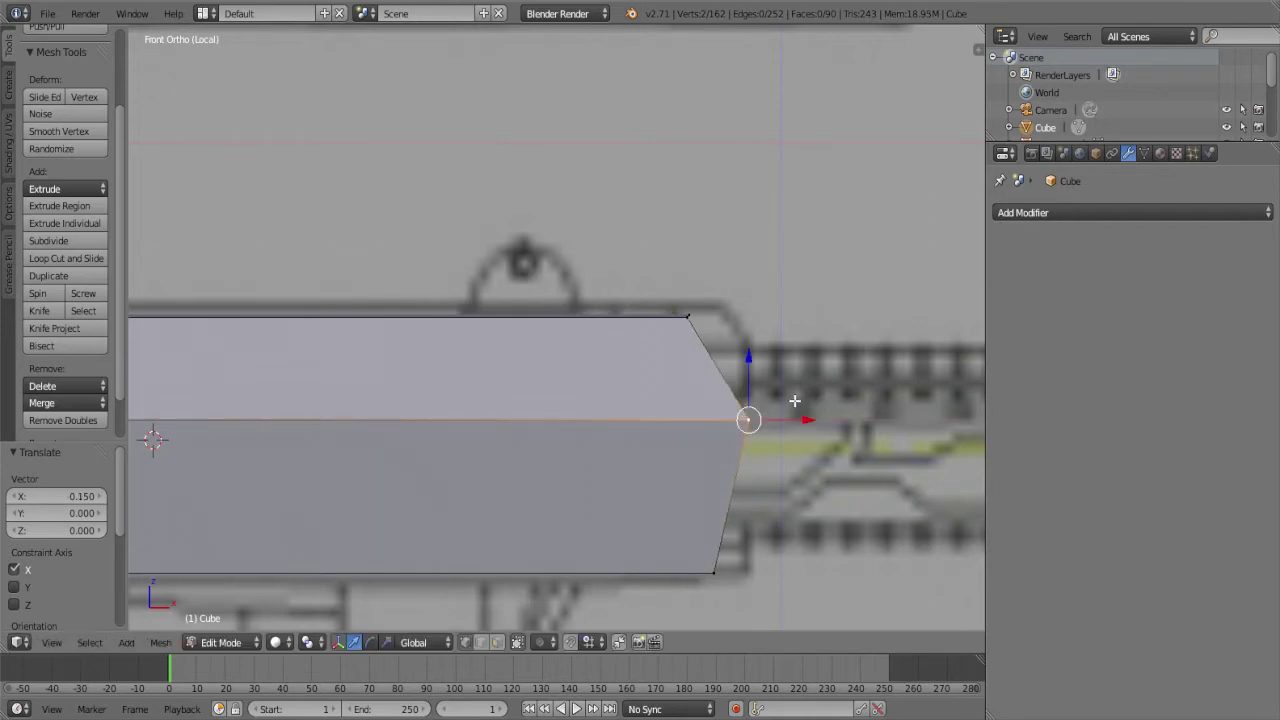
{"action": "right_click", "coordinate": [693, 559]}
{"action": "key", "text": "z"}
{"action": "key", "text": "z"}
{"action": "key", "text": "g"}
{"action": "key", "text": "x"}
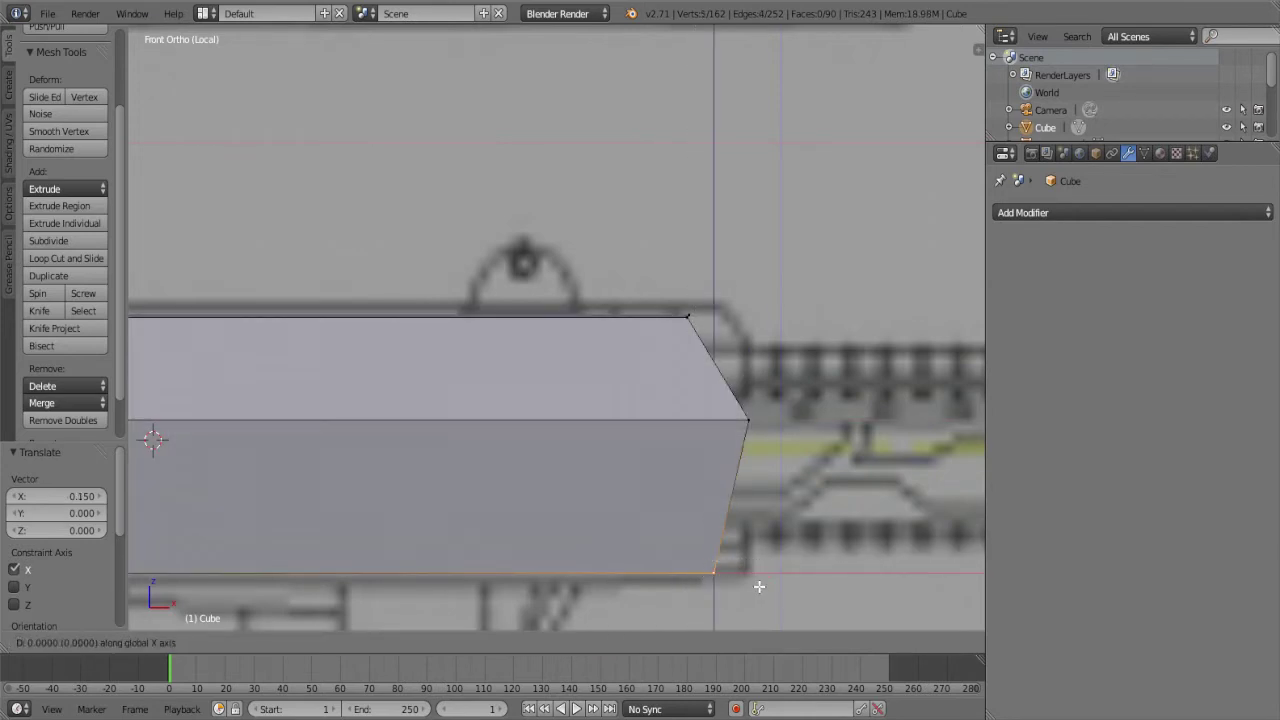
{"action": "left_click", "coordinate": [792, 581]}
{"action": "right_click", "coordinate": [687, 316]}
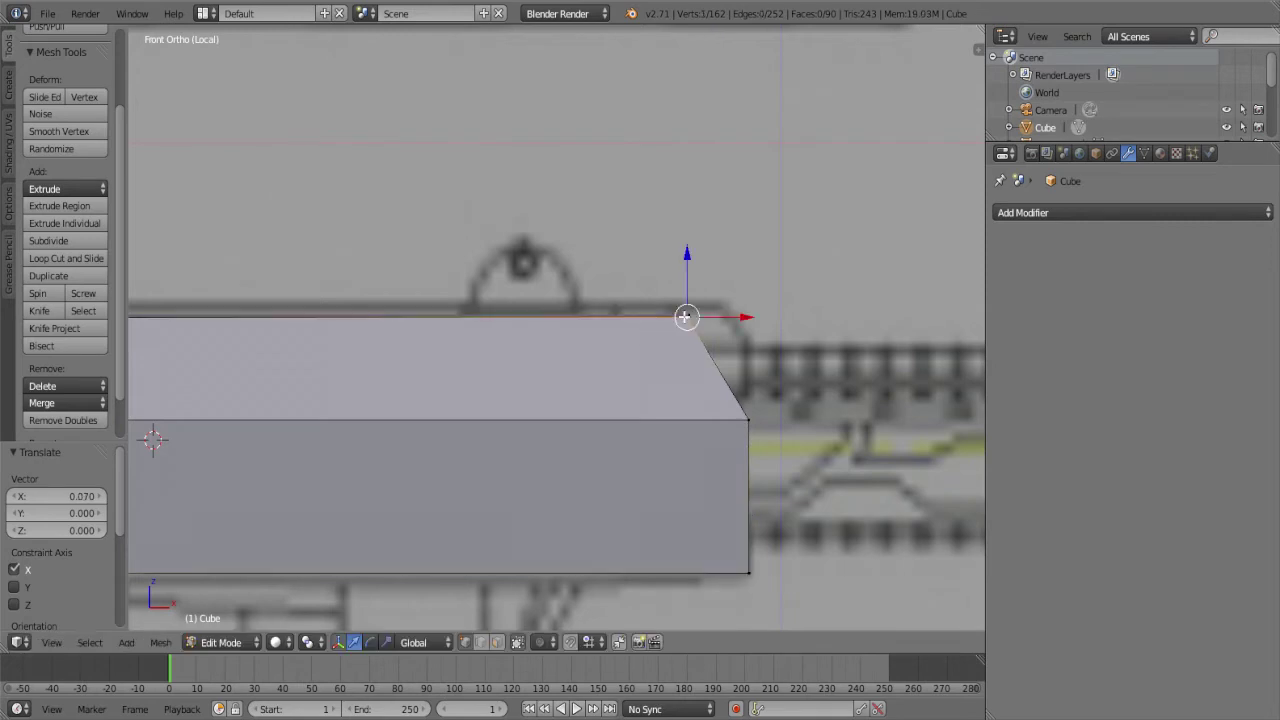
Try a loop cut near the top with a front-vertex move, then undo it
{"action": "key", "text": "z"}
{"action": "key", "text": "ctrl+r"}
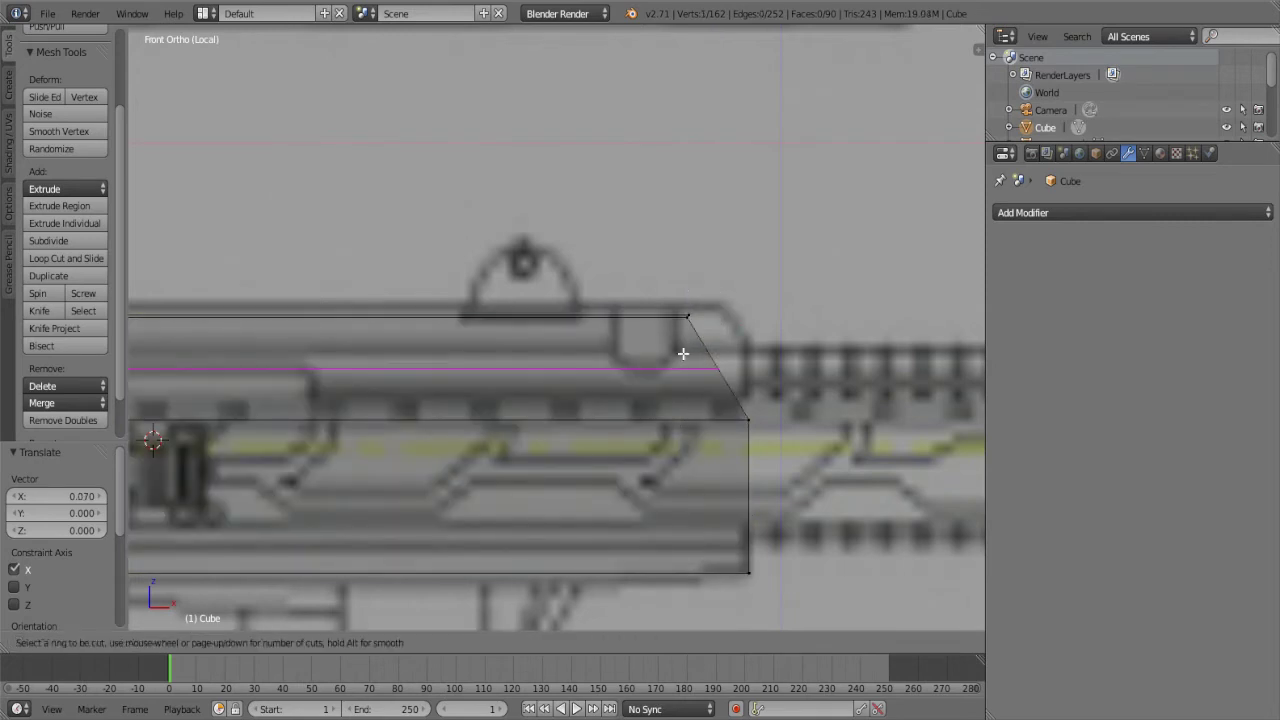
{"action": "left_click", "coordinate": [688, 330]}
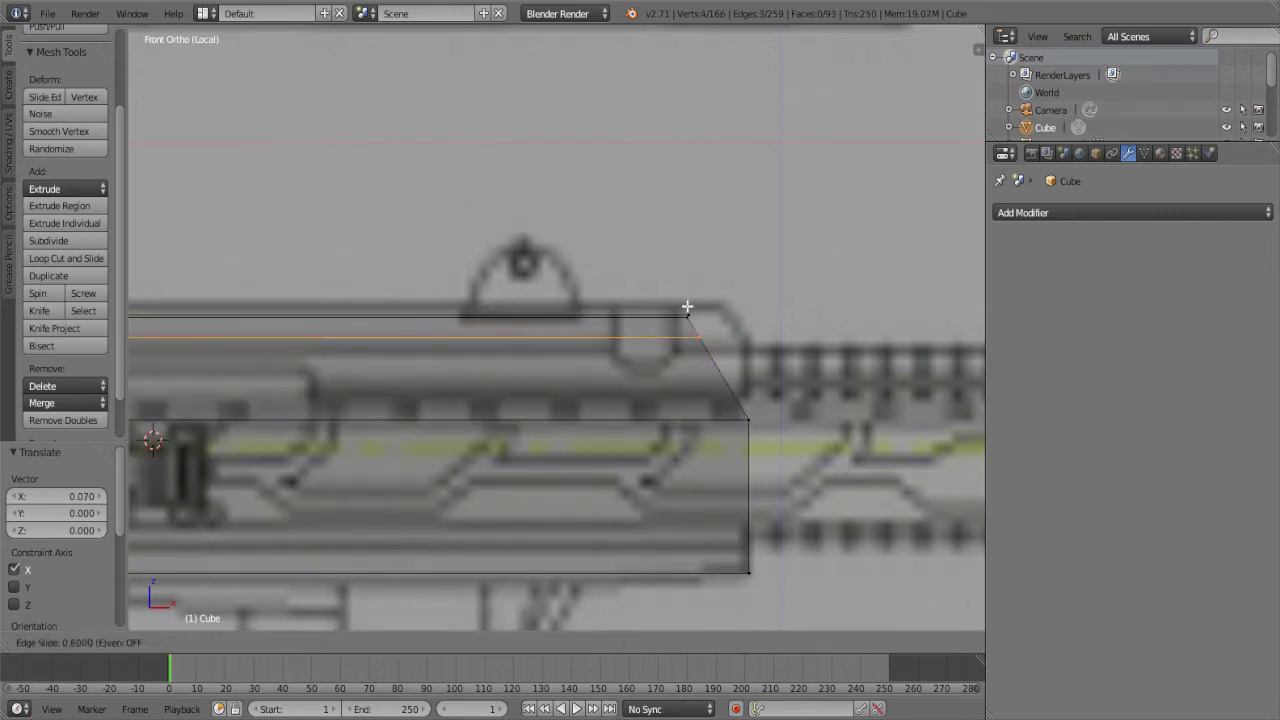
{"action": "left_click", "coordinate": [693, 336]}
{"action": "key", "text": "g"}
{"action": "key", "text": "x"}
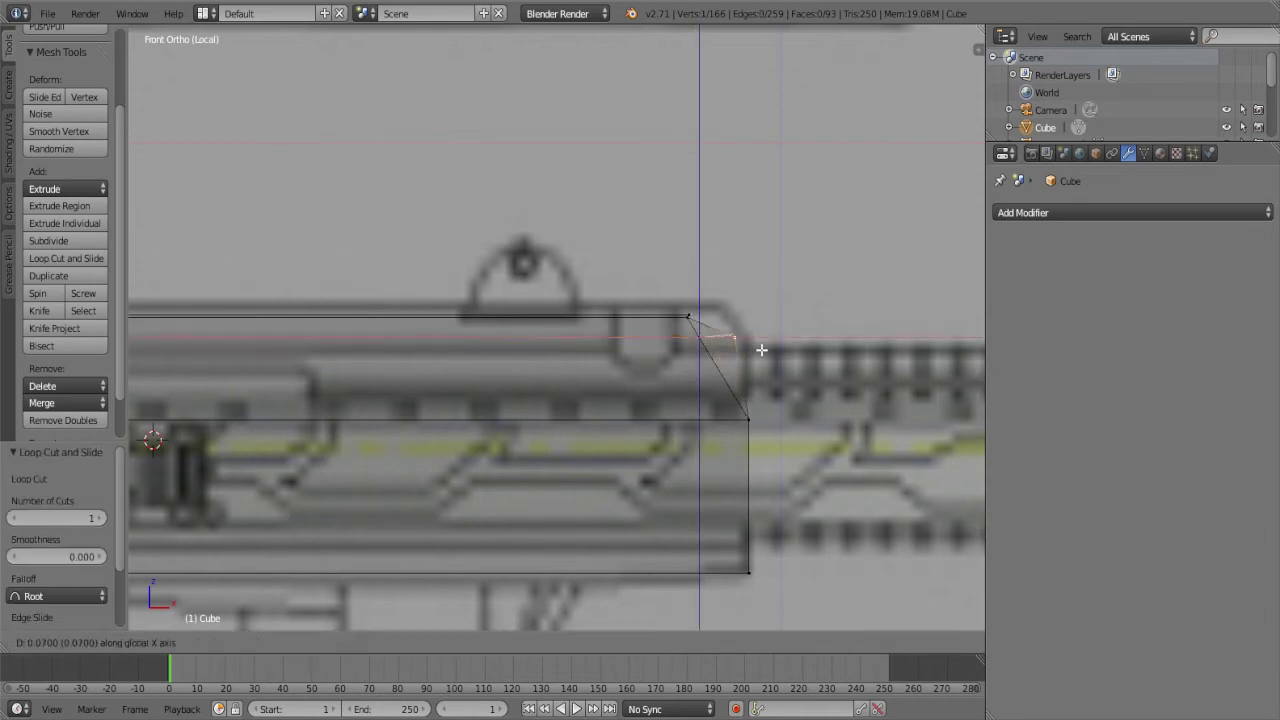
{"action": "left_click", "coordinate": [769, 350]}
{"action": "scroll", "coordinate": [769, 350], "scroll_direction": "up", "scroll_amount": 1}
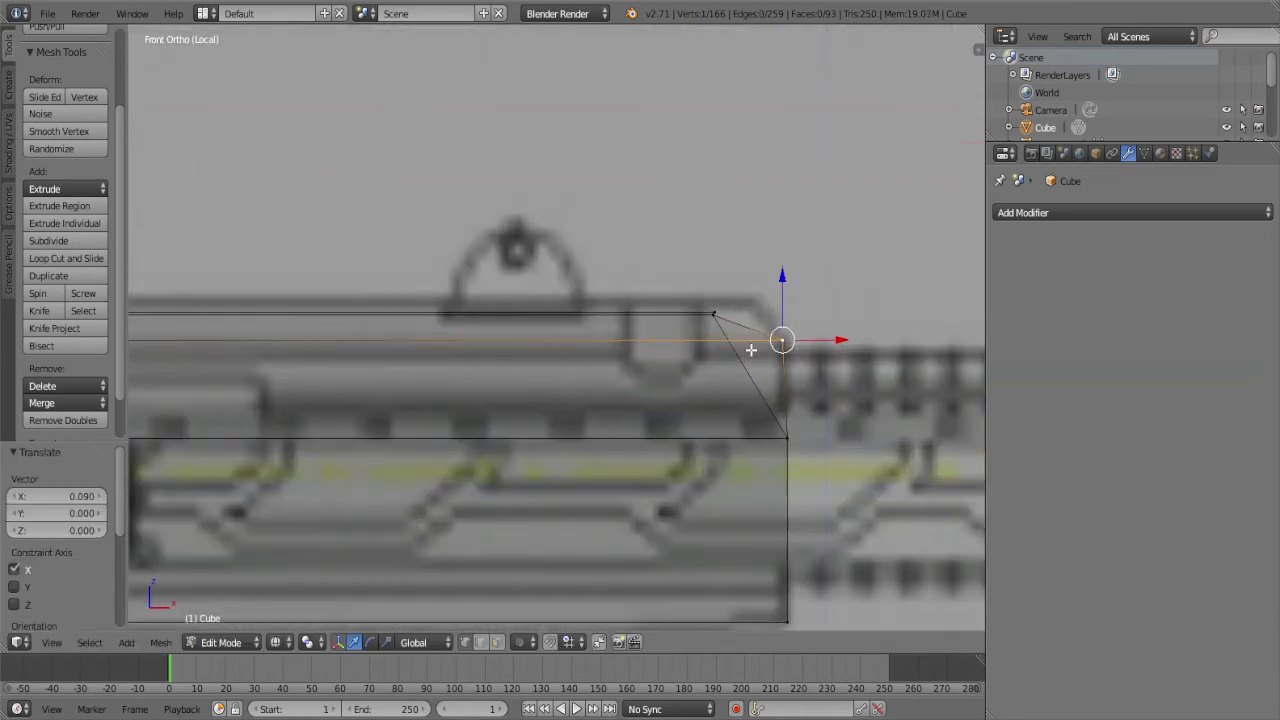
{"action": "key", "text": "ctrl+z"}
{"action": "key", "text": "ctrl+z"}
{"action": "key", "text": "ctrl+z"}
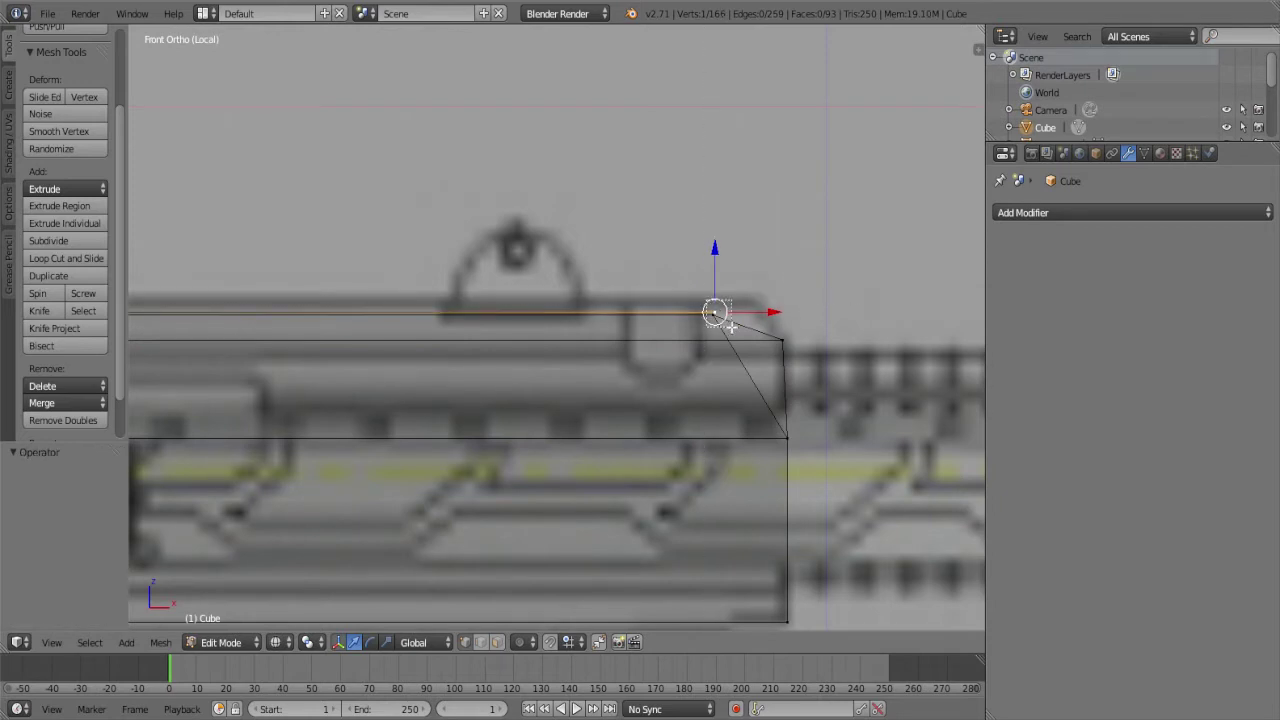
Push the receiver's selected top edge forward along X to slant the front
{"action": "key", "text": "ctrl+KP_Add"}
{"action": "key", "text": "g"}
{"action": "key", "text": "x"}
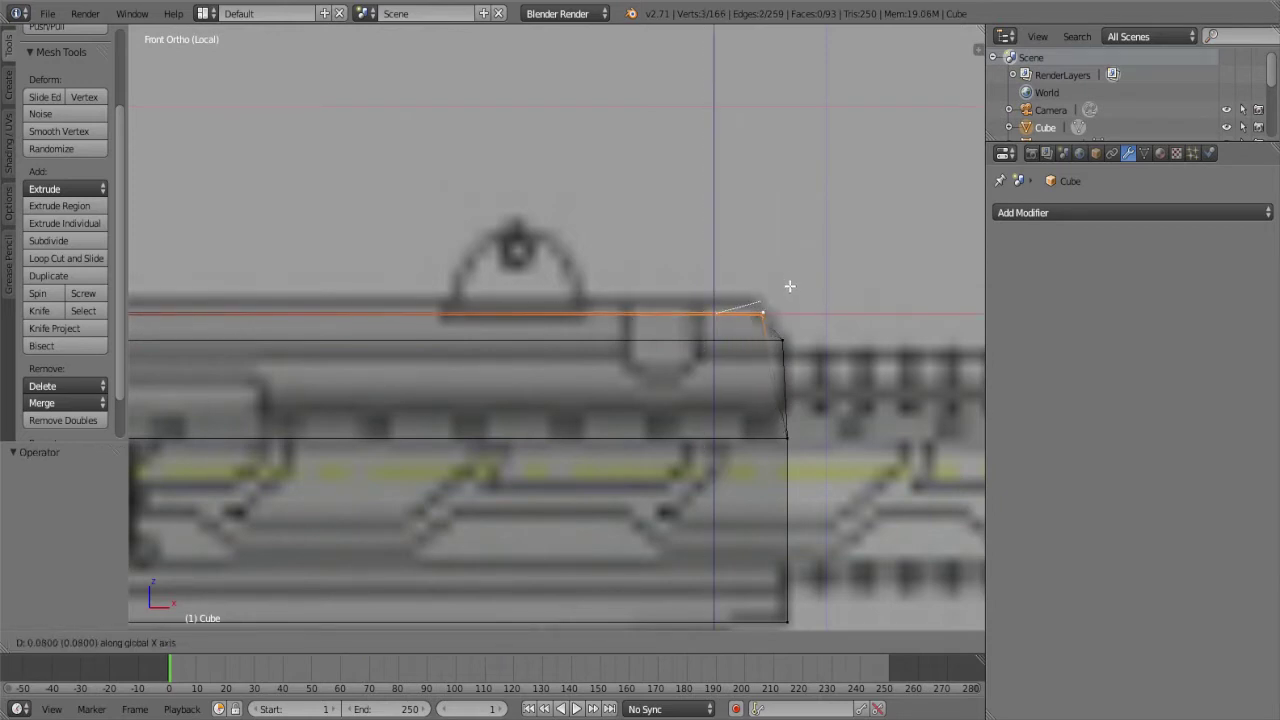
{"action": "left_click", "coordinate": [792, 285]}
Return to Object Mode with solid shading and a perspective view
{"action": "scroll", "coordinate": [792, 285], "scroll_direction": "down", "scroll_amount": 2}
{"action": "scroll", "coordinate": [792, 285], "scroll_direction": "down", "scroll_amount": 2}
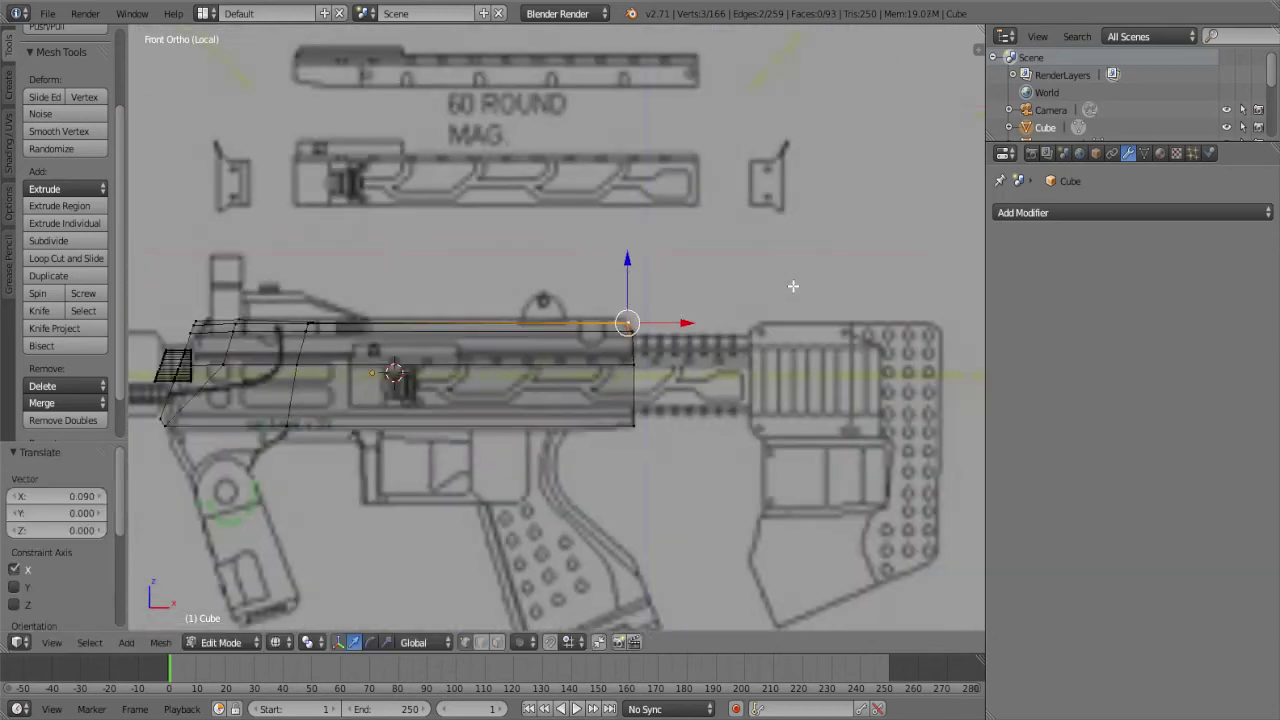
{"action": "key", "text": "Tab"}
{"action": "mouse_move", "coordinate": [792, 285]}
{"action": "middle_mouse_down"}
{"action": "mouse_move", "coordinate": [691, 316]}
{"action": "mouse_move", "coordinate": [834, 351]}
{"action": "mouse_move", "coordinate": [621, 342]}
{"action": "mouse_move", "coordinate": [621, 329]}
{"action": "mouse_move", "coordinate": [665, 336]}
{"action": "mouse_move", "coordinate": [643, 363]}
{"action": "mouse_move", "coordinate": [595, 348]}
{"action": "middle_mouse_up"}
{"action": "key", "text": "z"}
{"action": "scroll", "coordinate": [674, 314], "scroll_direction": "up", "scroll_amount": 2}
{"action": "scroll", "coordinate": [666, 349], "scroll_direction": "down", "scroll_amount": 2}
{"action": "key", "text": "KP_5"}
Select all vertices of the receiver's right end face, then leave Edit Mode
{"action": "key", "text": "Tab"}
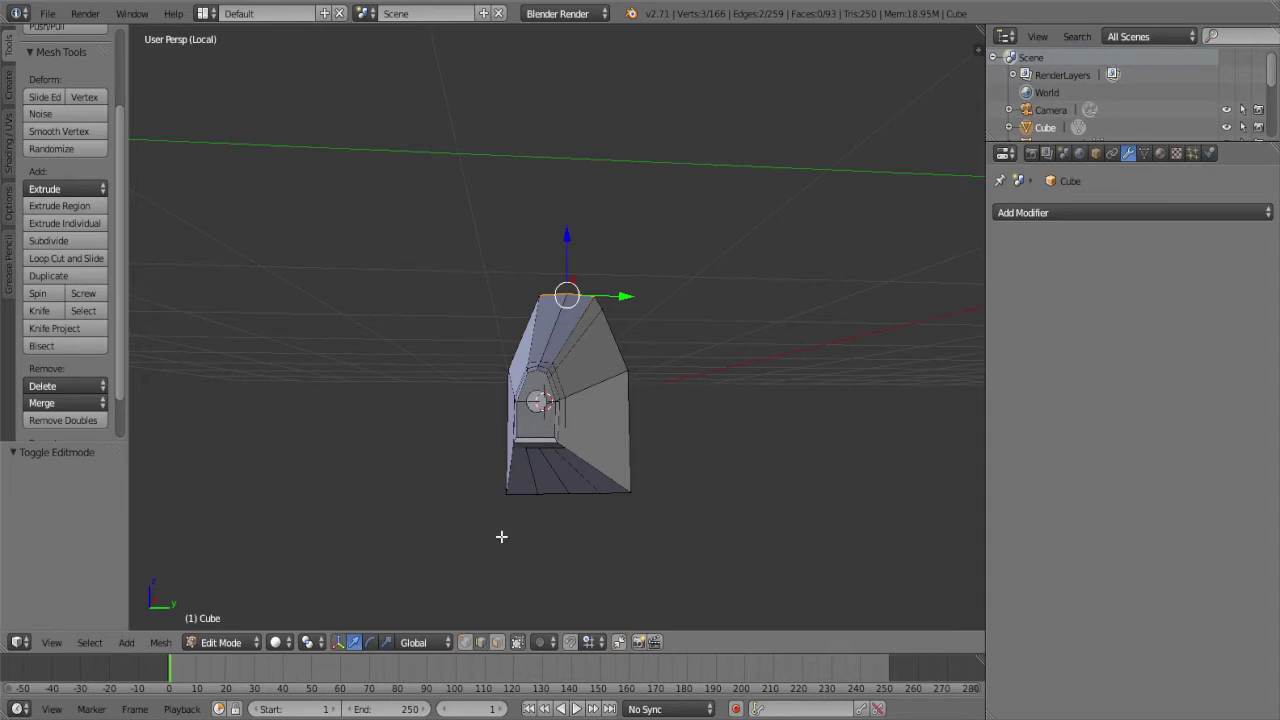
{"action": "right_click", "coordinate": [510, 370], "text": "shift"}
{"action": "right_click", "coordinate": [516, 493], "text": "shift"}
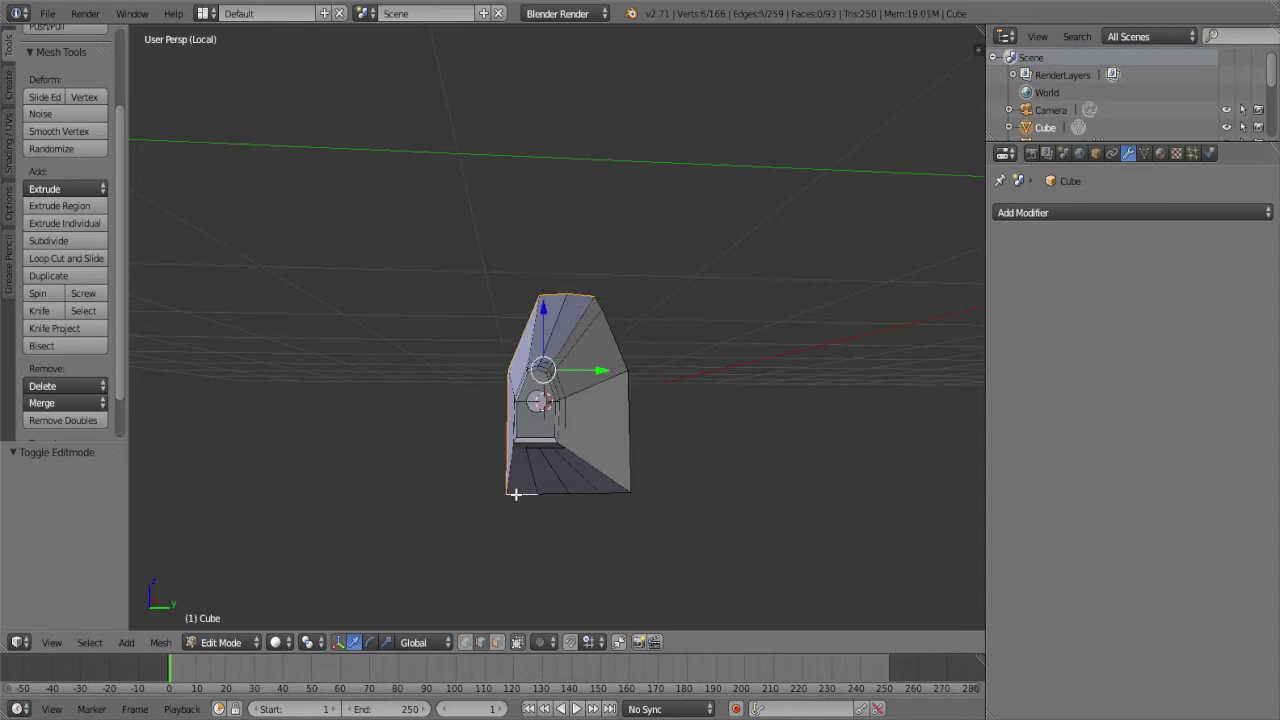
{"action": "right_click", "coordinate": [578, 490], "text": "shift"}
{"action": "right_click", "coordinate": [618, 493], "text": "shift"}
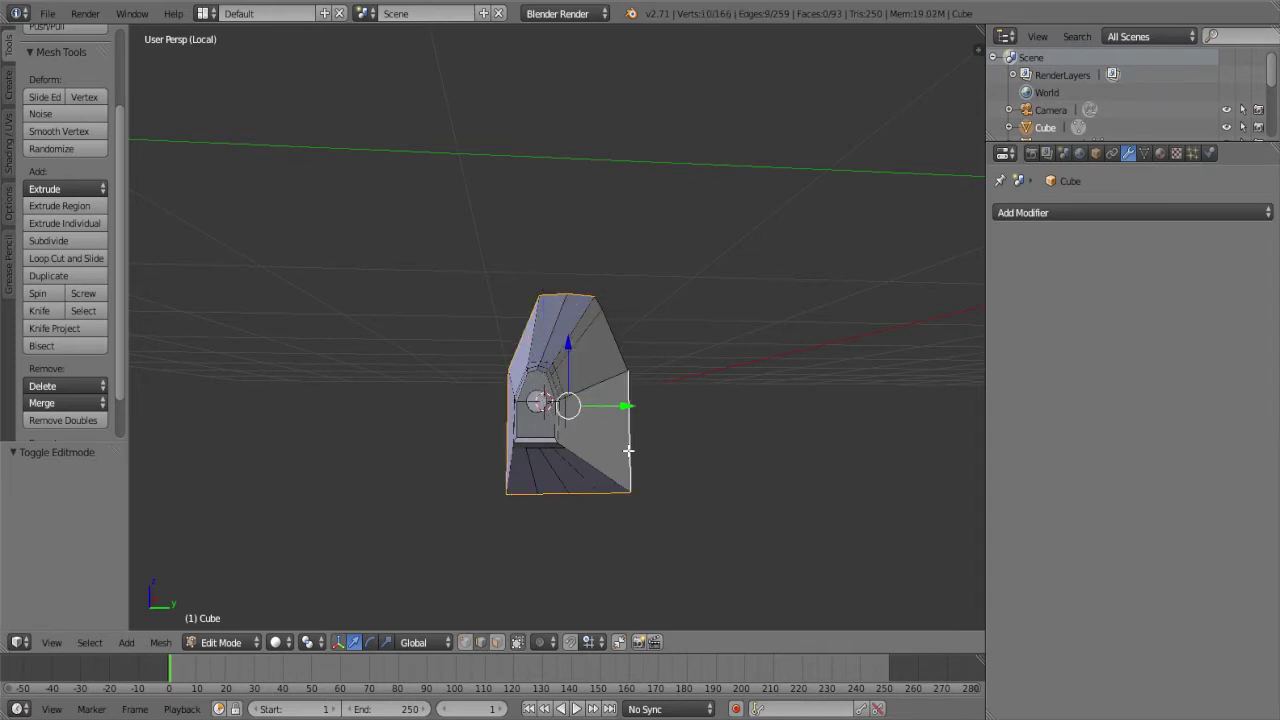
{"action": "right_click", "coordinate": [608, 314], "text": "shift"}
{"action": "mouse_move", "coordinate": [608, 314]}
{"action": "middle_mouse_down"}
{"action": "mouse_move", "coordinate": [729, 346]}
{"action": "mouse_move", "coordinate": [763, 432]}
{"action": "middle_mouse_up"}
{"action": "key", "text": "Tab"}
Select the middle piece Cube.006 and move it back 0.1 along X in front view
{"action": "key", "text": "KP_1"}
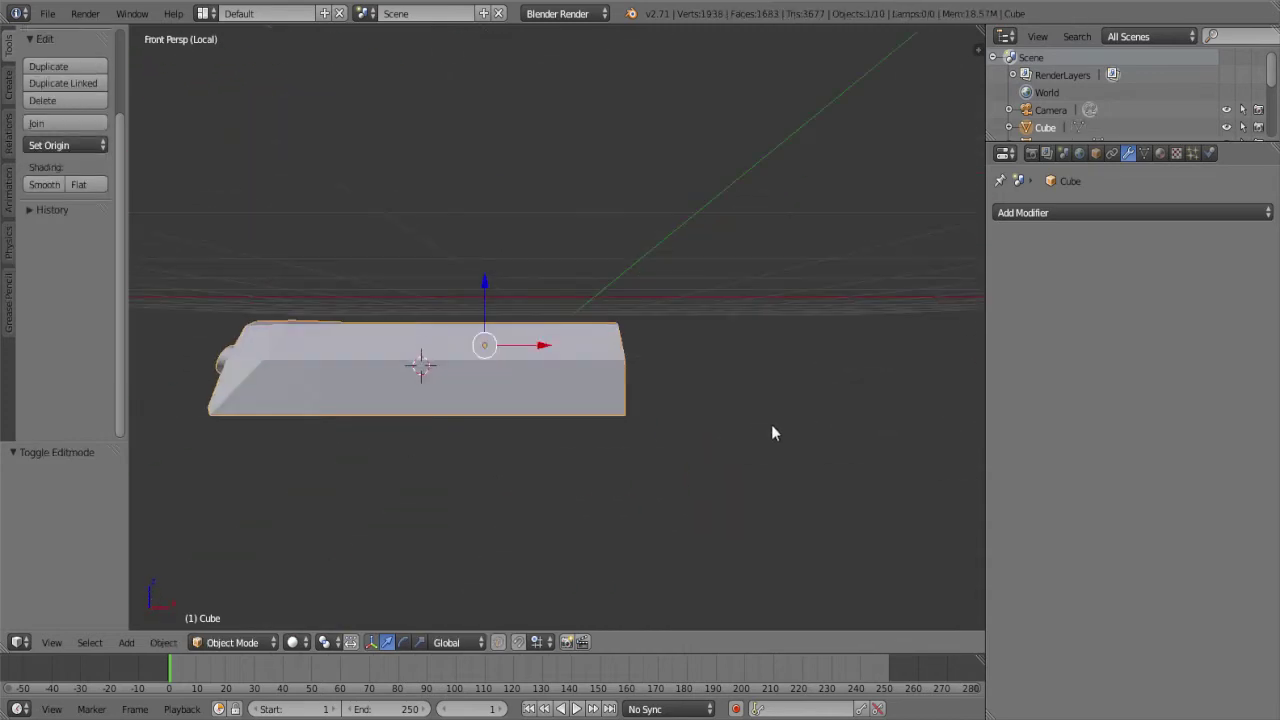
{"action": "key", "text": "KP_Divide"}
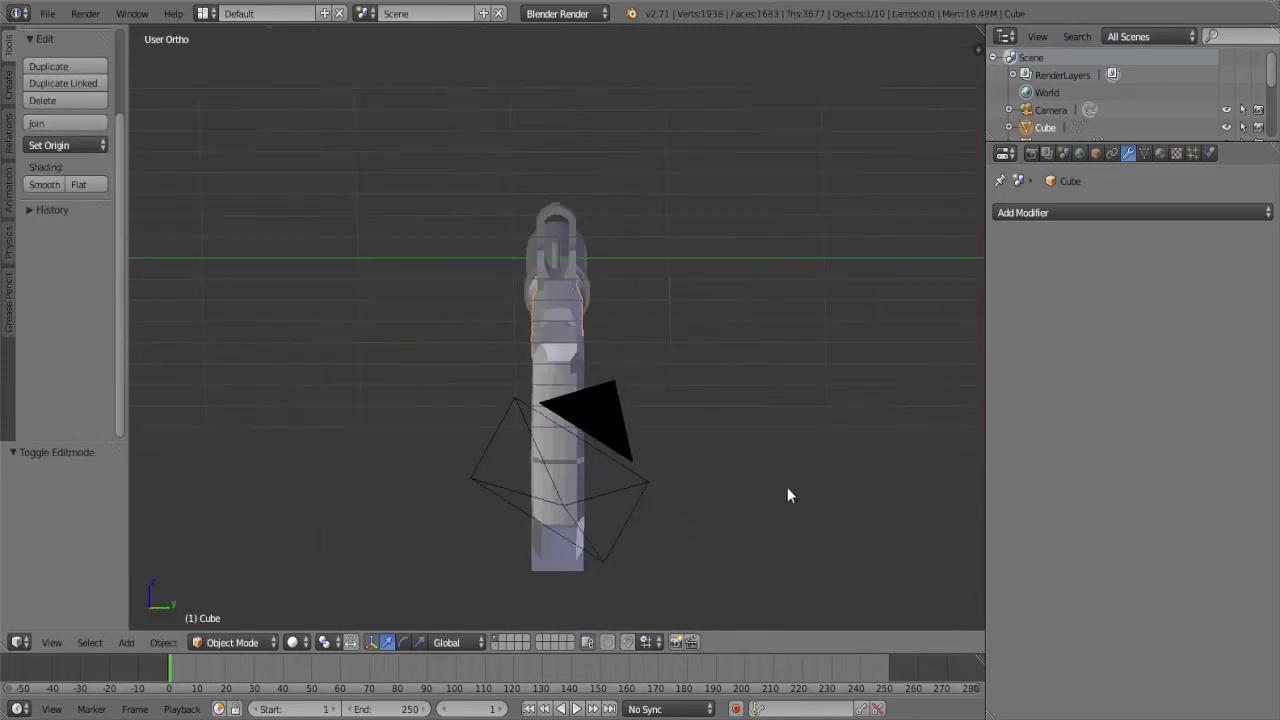
{"action": "mouse_move", "coordinate": [787, 487]}
{"action": "middle_mouse_down"}
{"action": "mouse_move", "coordinate": [820, 416]}
{"action": "mouse_move", "coordinate": [796, 381]}
{"action": "middle_mouse_up"}
{"action": "scroll", "coordinate": [794, 379], "scroll_direction": "up", "scroll_amount": 3}
{"action": "right_click", "coordinate": [794, 379]}
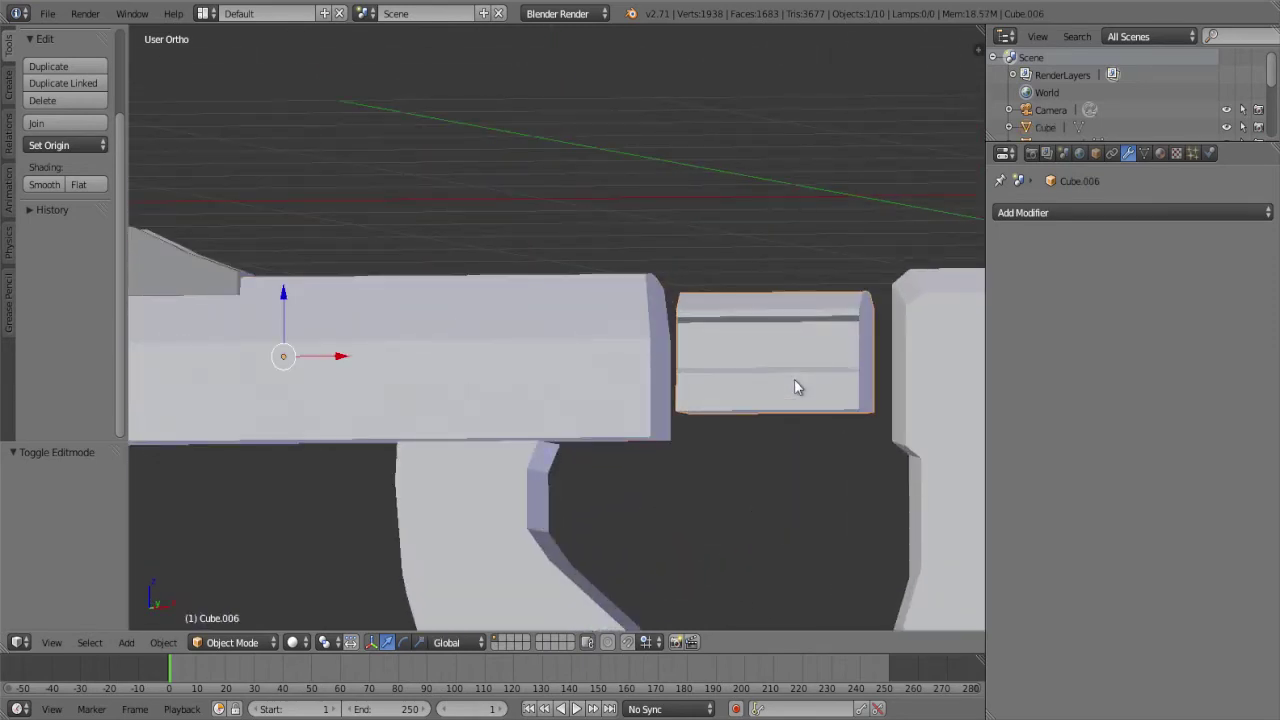
{"action": "scroll", "coordinate": [794, 379], "scroll_direction": "down", "scroll_amount": 3}
{"action": "key", "text": "KP_1"}
{"action": "scroll", "coordinate": [794, 389], "scroll_direction": "up", "scroll_amount": 3}
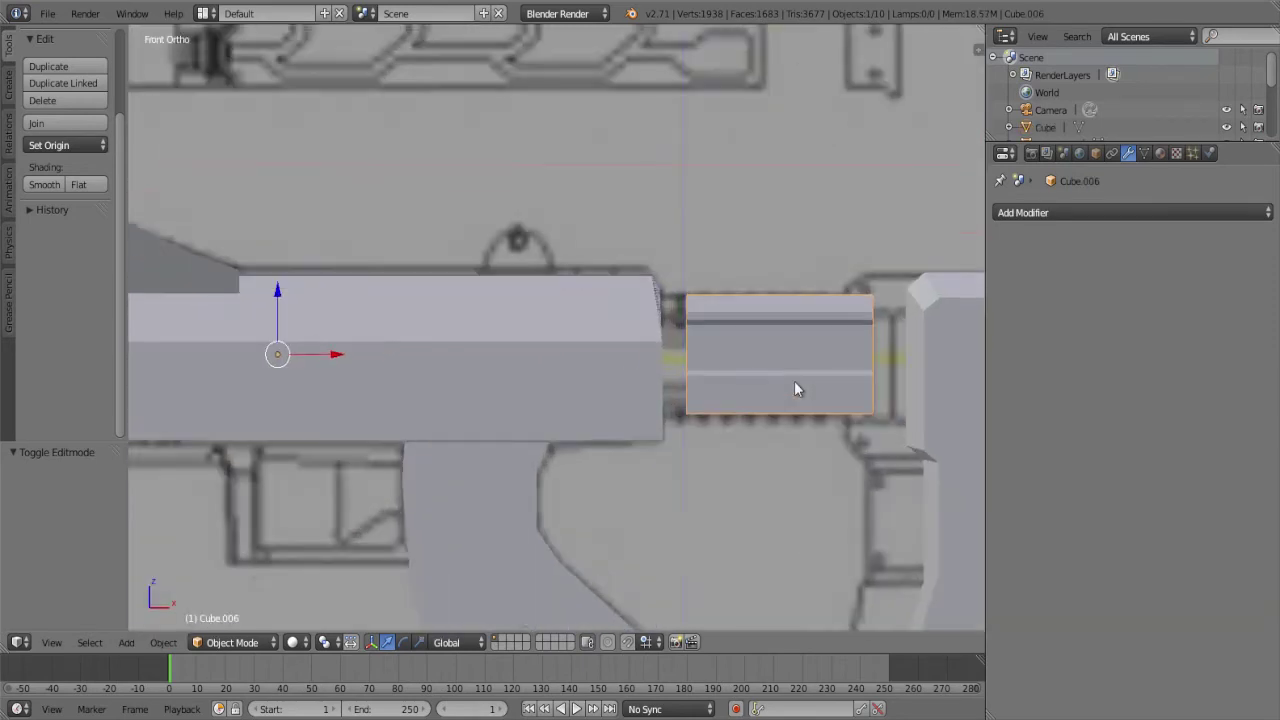
{"action": "key", "text": "g"}
{"action": "key", "text": "x"}
{"action": "left_click", "coordinate": [759, 372]}
In see-through view, nudge Cube.006 a further 0.016 along X to match the blueprint
{"action": "key", "text": "z"}
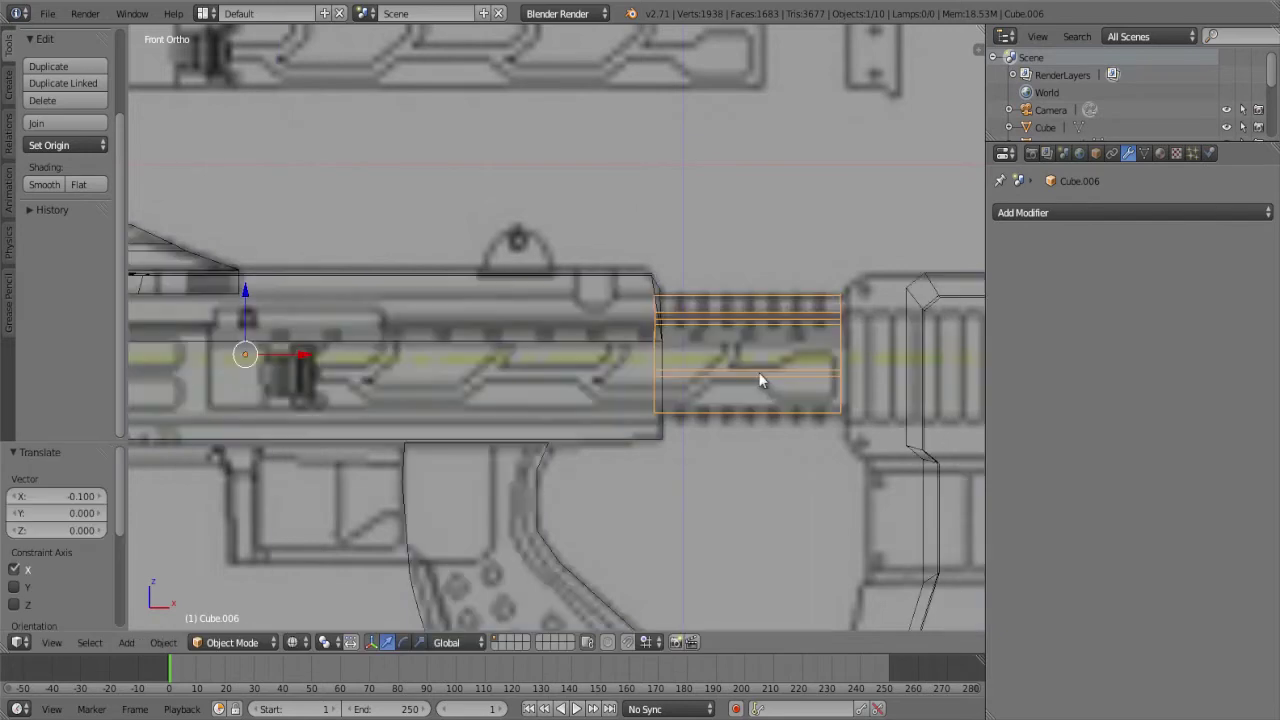
{"action": "scroll", "coordinate": [758, 372], "scroll_direction": "up", "scroll_amount": 2}
{"action": "middle_click_drag", "start_coordinate": [745, 381], "coordinate": [668, 351], "text": "shift"}
{"action": "key", "text": "g"}
{"action": "key", "text": "x"}
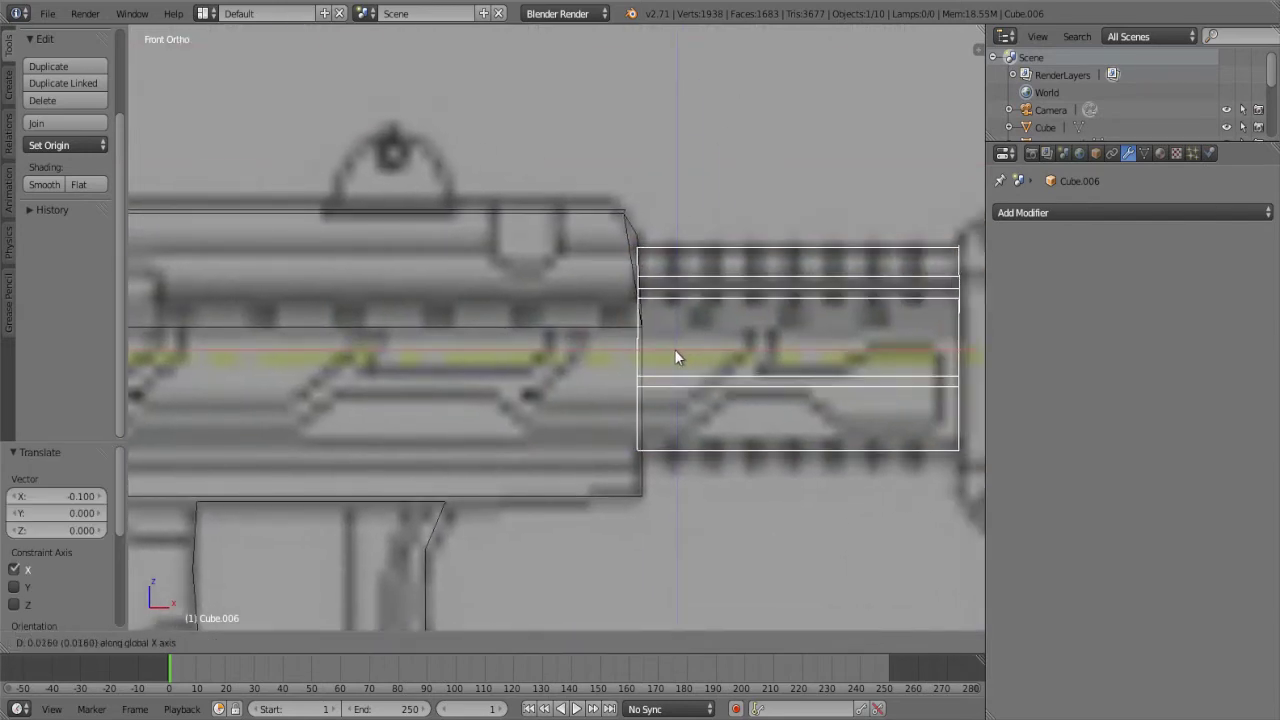
{"action": "left_click", "coordinate": [674, 358]}
{"action": "scroll", "coordinate": [674, 358], "scroll_direction": "down", "scroll_amount": 3}
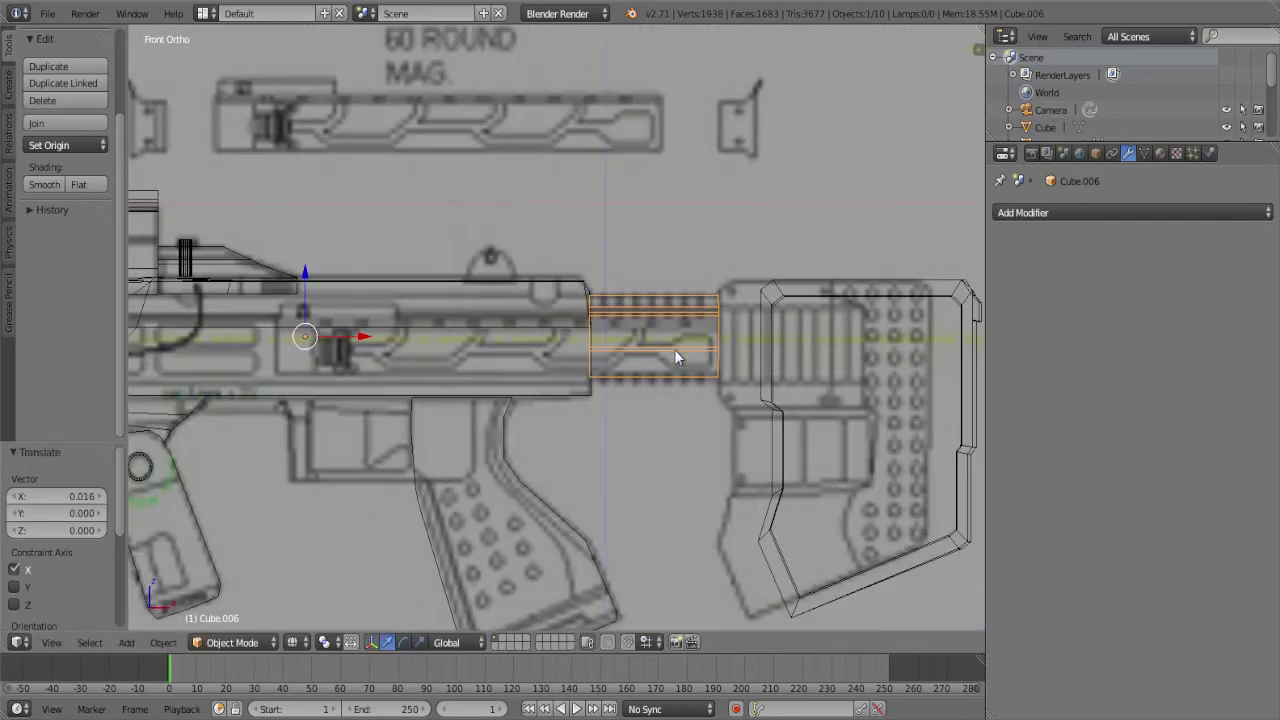
Shift the stock Cube.005 forward 0.200 along X, then nudge it 0.011 more
{"action": "right_click", "coordinate": [771, 295]}
{"action": "scroll", "coordinate": [771, 295], "scroll_direction": "up", "scroll_amount": 2}
{"action": "key", "text": "g"}
{"action": "key", "text": "x"}
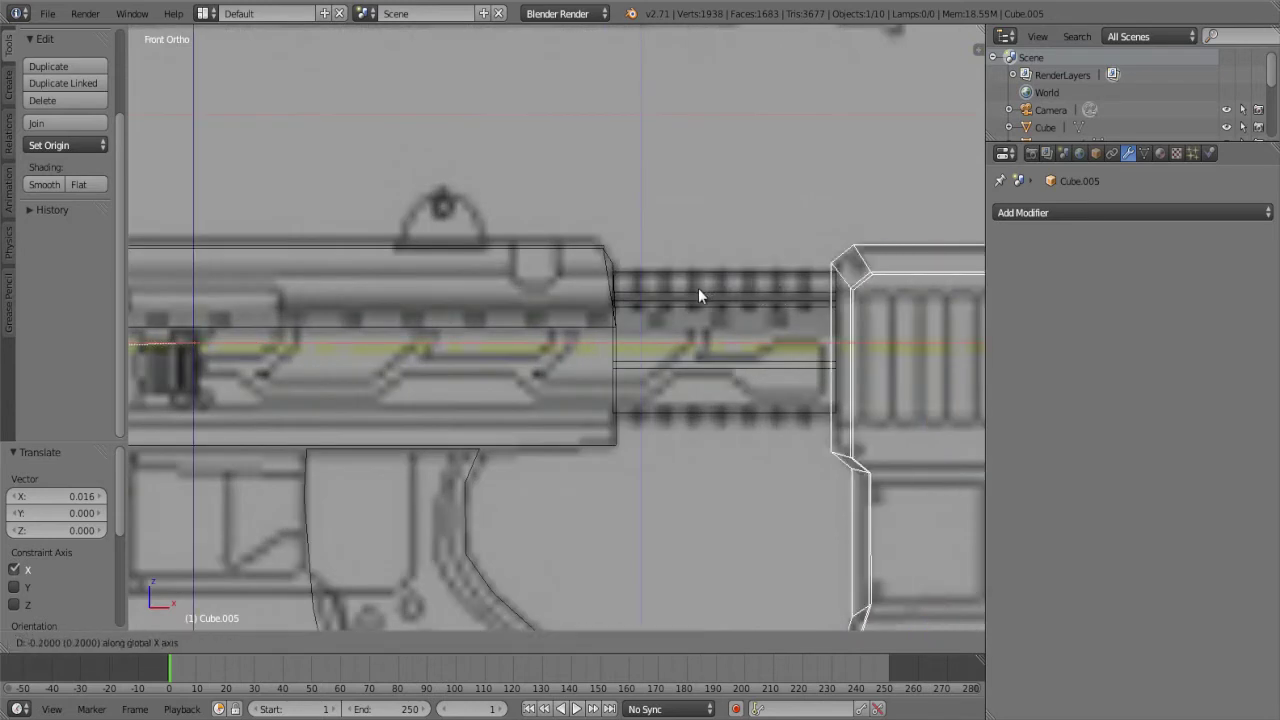
{"action": "left_click", "coordinate": [698, 288]}
{"action": "scroll", "coordinate": [698, 290], "scroll_direction": "up", "scroll_amount": 3}
{"action": "middle_click_drag", "start_coordinate": [689, 370], "coordinate": [395, 319], "text": "shift"}
{"action": "scroll", "coordinate": [395, 319], "scroll_direction": "up", "scroll_amount": 3}
{"action": "key", "text": "g"}
{"action": "key", "text": "x"}
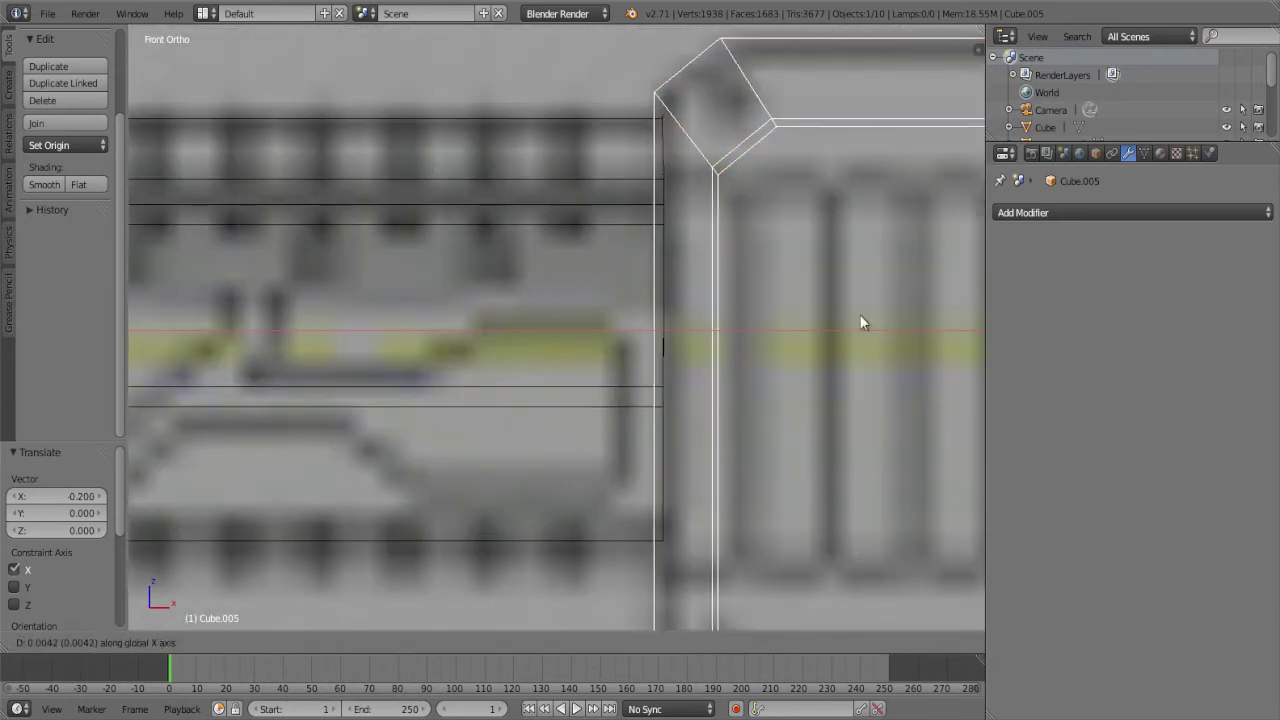
{"action": "left_click", "coordinate": [865, 315]}
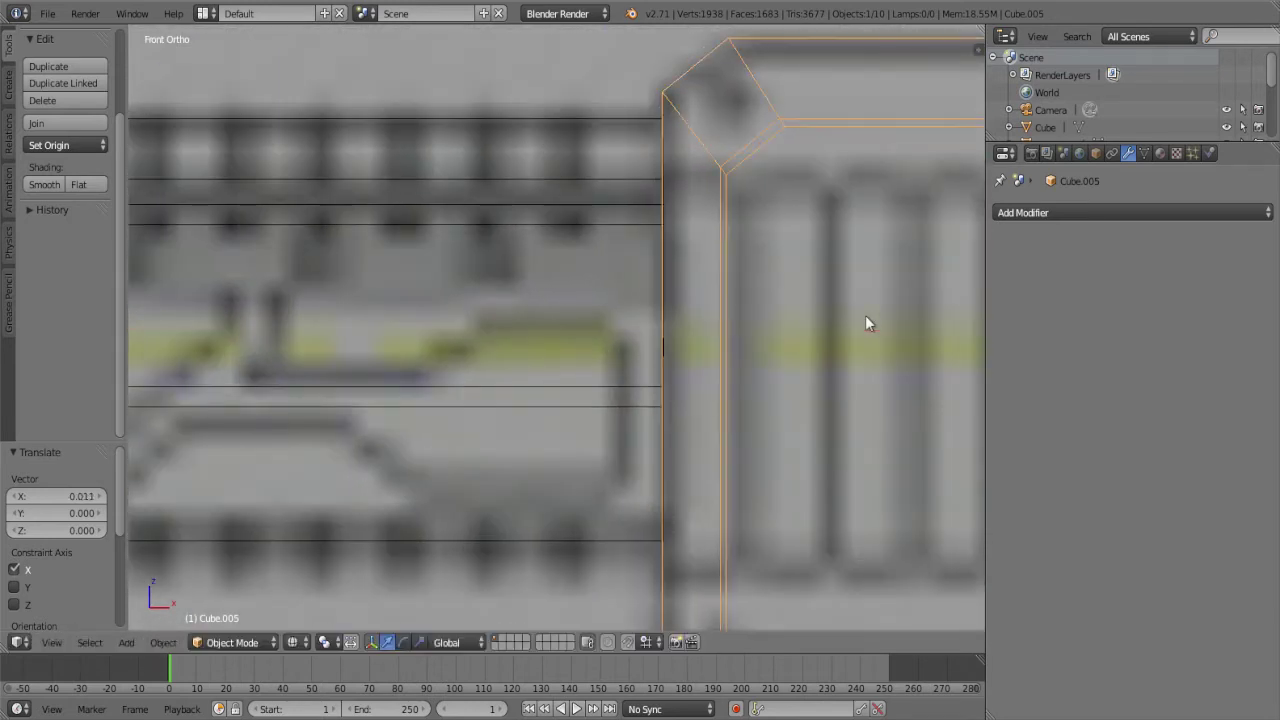
{"action": "scroll", "coordinate": [474, 240], "scroll_direction": "down", "scroll_amount": 3}
Scale the barrel piece Cube.006 along X and reposition it along X to fit the blueprint
{"action": "right_click", "coordinate": [474, 240]}
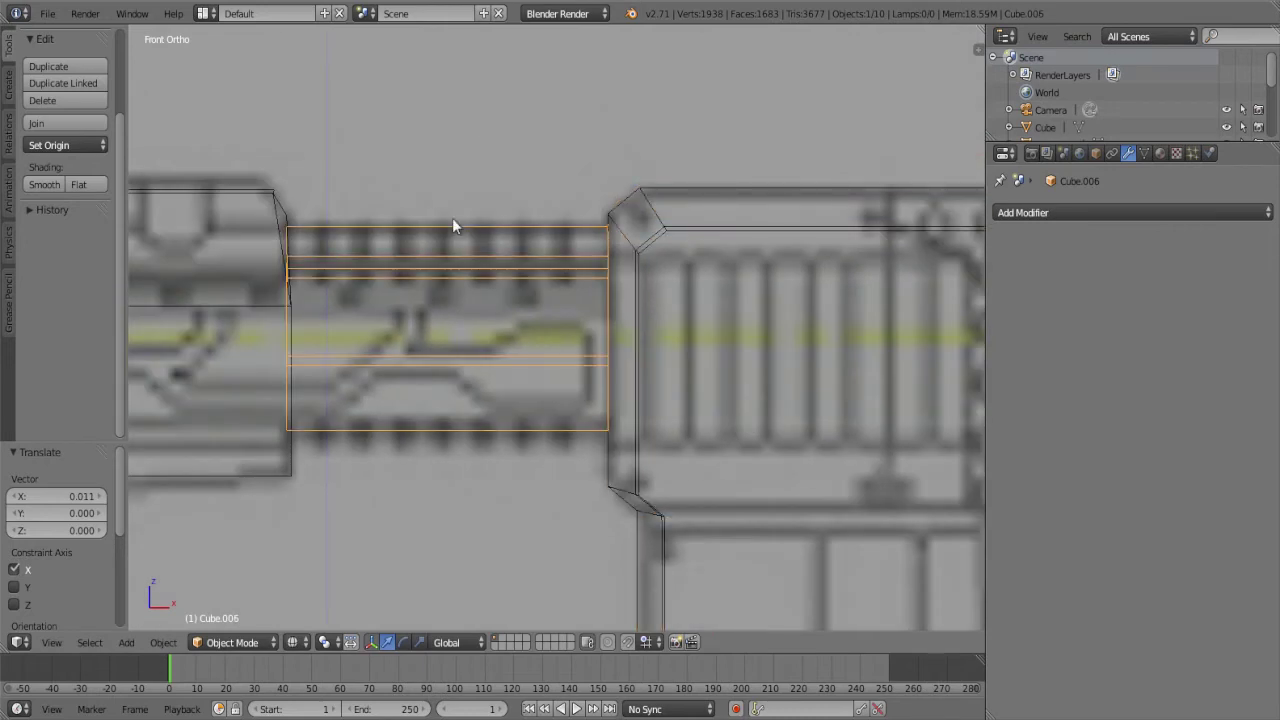
{"action": "key", "text": "s"}
{"action": "key", "text": "x"}
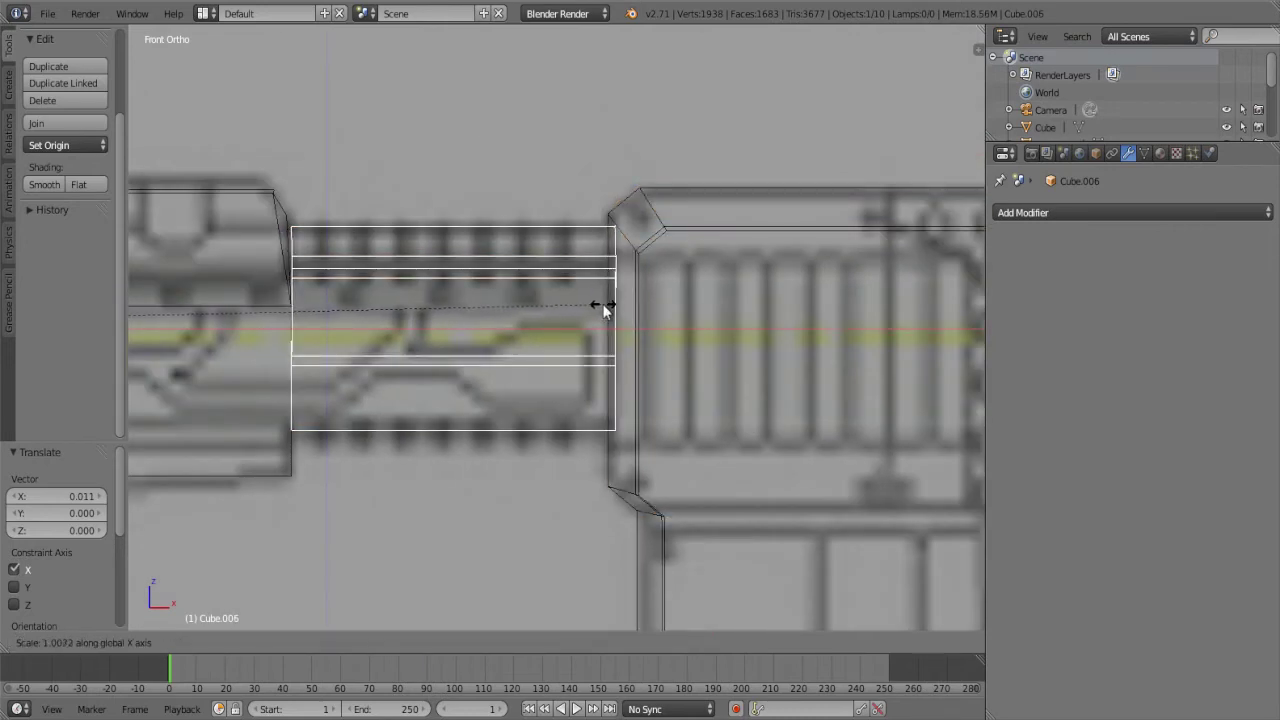
{"action": "left_click", "coordinate": [603, 305]}
{"action": "key", "text": "g"}
{"action": "key", "text": "x"}
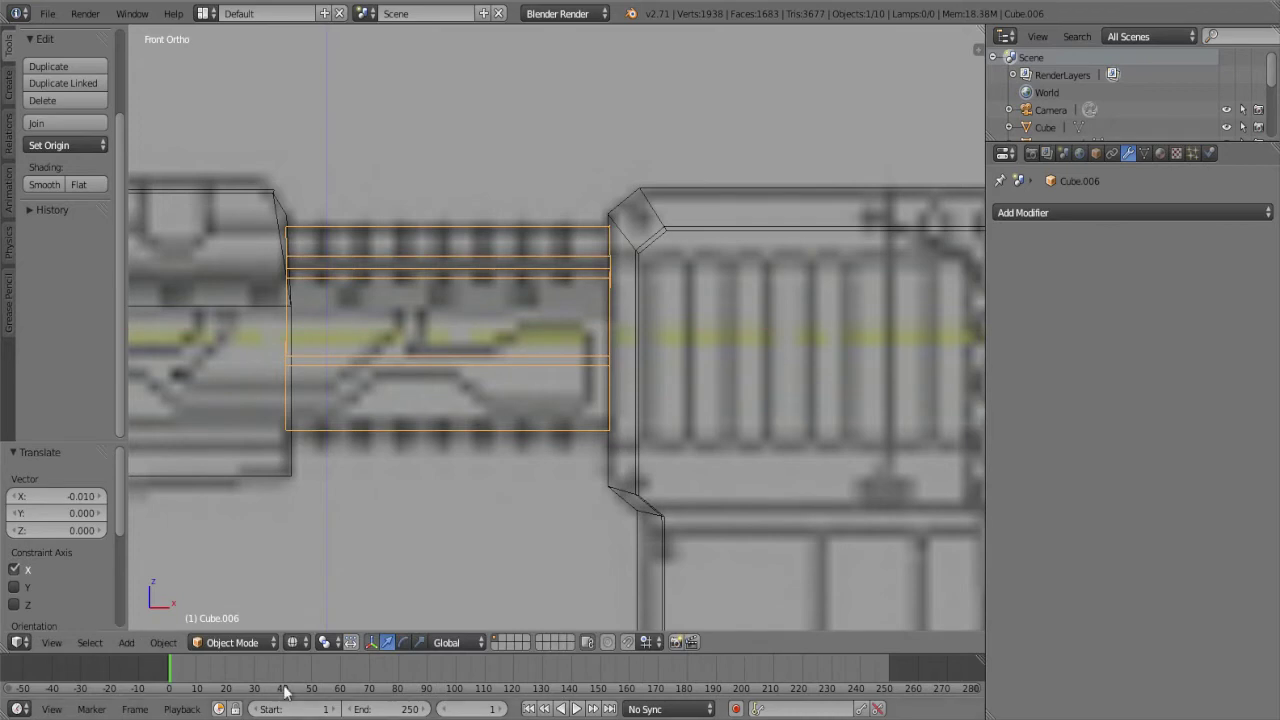
{"action": "left_click", "coordinate": [328, 642]}
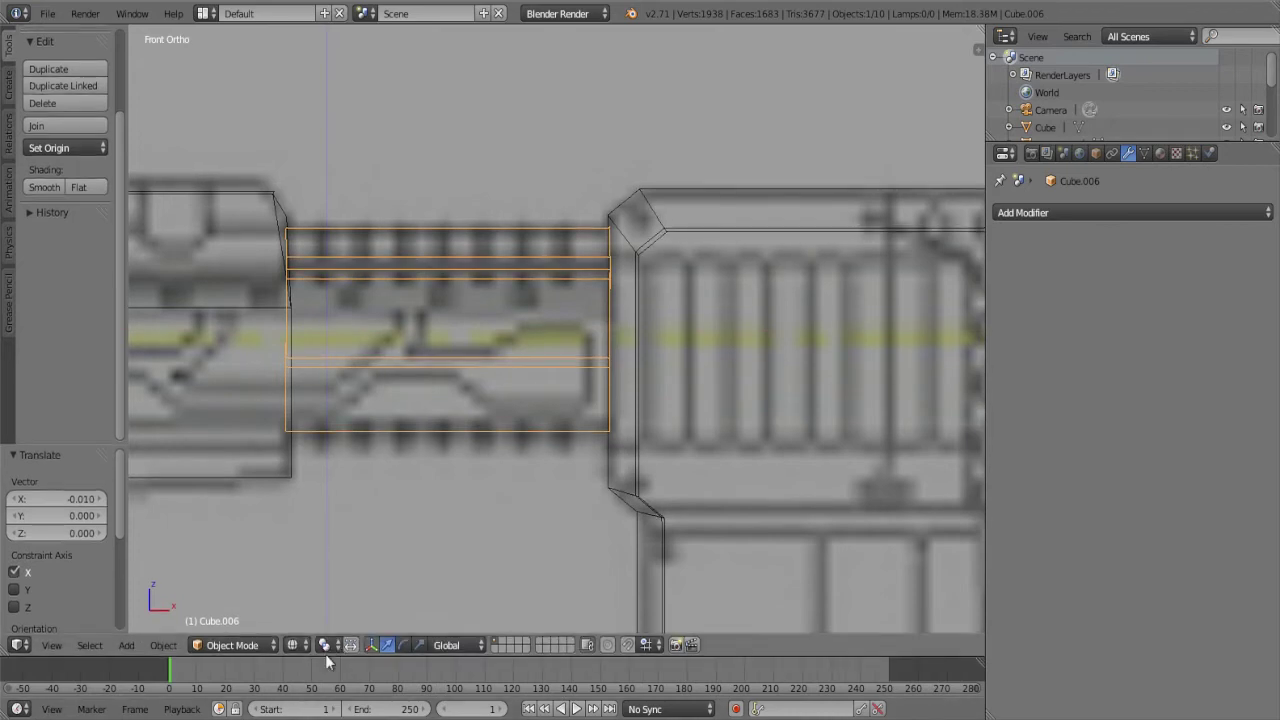
{"action": "scroll", "coordinate": [492, 442], "scroll_direction": "down", "scroll_amount": 1}
Toggle the barrel piece into Edit Mode and back to Object Mode
{"action": "key", "text": "Tab"}
{"action": "scroll", "coordinate": [495, 440], "scroll_direction": "down", "scroll_amount": 2}
{"action": "key", "text": "Tab"}
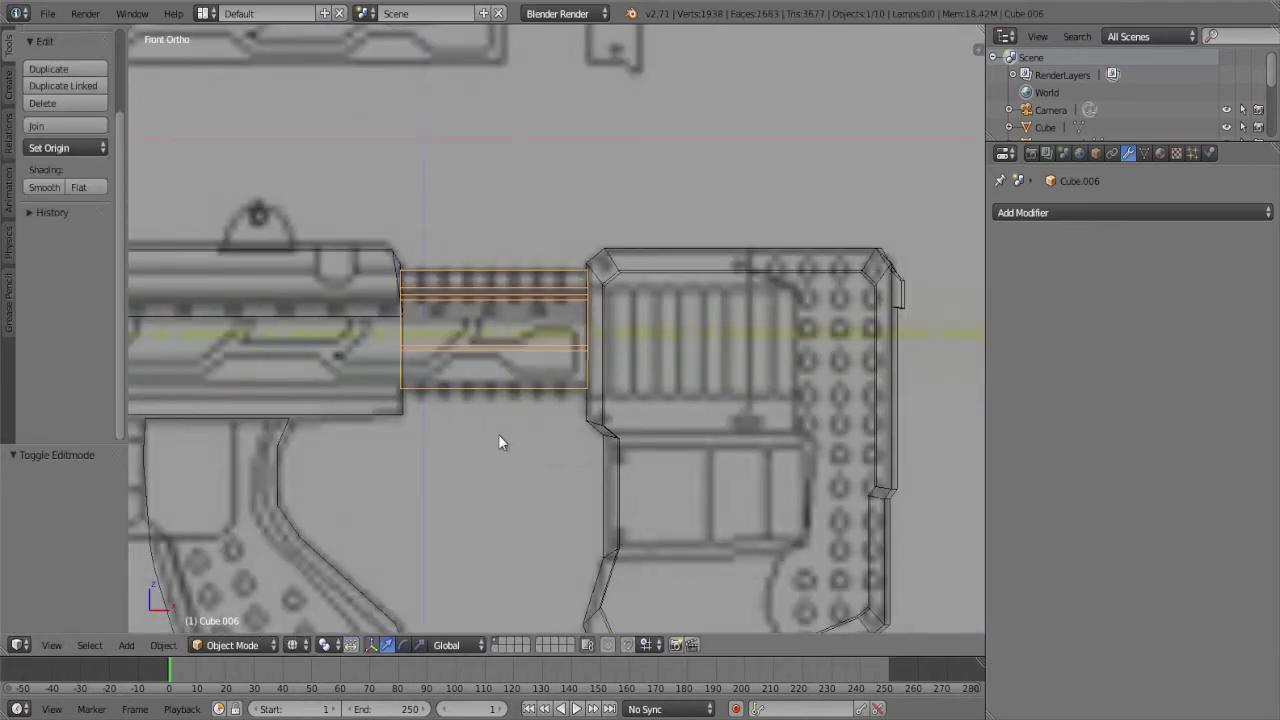
{"action": "mouse_move", "coordinate": [498, 440]}
{"action": "middle_mouse_down"}
{"action": "mouse_move", "coordinate": [514, 440]}
{"action": "mouse_move", "coordinate": [383, 480]}
{"action": "mouse_move", "coordinate": [585, 443]}
{"action": "mouse_move", "coordinate": [580, 366]}
{"action": "mouse_move", "coordinate": [486, 281]}
{"action": "mouse_move", "coordinate": [443, 379]}
{"action": "mouse_move", "coordinate": [539, 358]}
{"action": "mouse_move", "coordinate": [451, 286]}
{"action": "mouse_move", "coordinate": [478, 362]}
{"action": "mouse_move", "coordinate": [572, 375]}
{"action": "mouse_move", "coordinate": [531, 320]}
{"action": "mouse_move", "coordinate": [519, 381]}
{"action": "mouse_move", "coordinate": [555, 396]}
{"action": "mouse_move", "coordinate": [531, 357]}
{"action": "mouse_move", "coordinate": [573, 367]}
{"action": "mouse_move", "coordinate": [626, 334]}
{"action": "mouse_move", "coordinate": [608, 367]}
{"action": "mouse_move", "coordinate": [578, 382]}
{"action": "mouse_move", "coordinate": [533, 372]}
{"action": "middle_mouse_up"}
Switch to solid shading and select the receiver
{"action": "key", "text": "z"}
{"action": "scroll", "coordinate": [499, 438], "scroll_direction": "down", "scroll_amount": 2}
{"action": "scroll", "coordinate": [371, 471], "scroll_direction": "down", "scroll_amount": 2}
{"action": "scroll", "coordinate": [585, 443], "scroll_direction": "up", "scroll_amount": 3}
{"action": "right_click", "coordinate": [585, 442]}
{"action": "scroll", "coordinate": [570, 372], "scroll_direction": "up", "scroll_amount": 3}
{"action": "right_click", "coordinate": [555, 396]}
In Edit Mode, use an orthographic front wireframe view to box-select the collar vertices at the front
{"action": "key", "text": "Tab"}
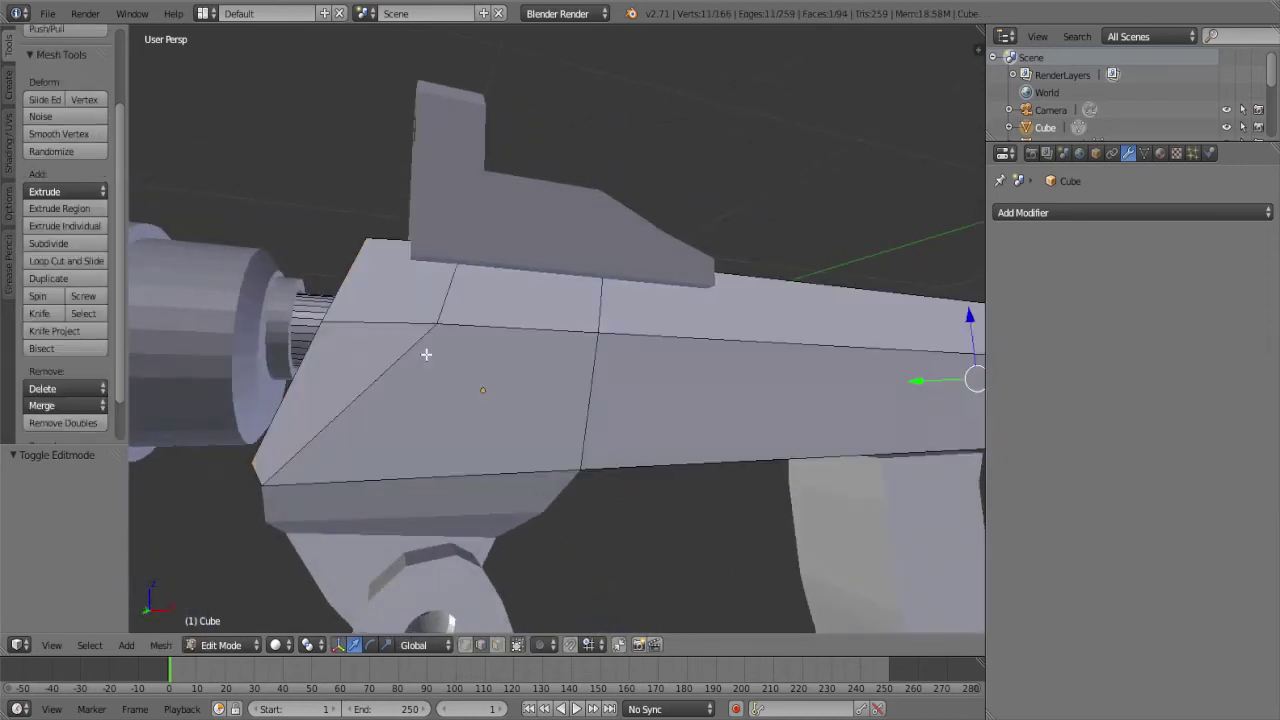
{"action": "mouse_move", "coordinate": [423, 354]}
{"action": "middle_mouse_down"}
{"action": "mouse_move", "coordinate": [443, 363]}
{"action": "mouse_move", "coordinate": [421, 363]}
{"action": "middle_mouse_up"}
{"action": "scroll", "coordinate": [443, 363], "scroll_direction": "down", "scroll_amount": 2}
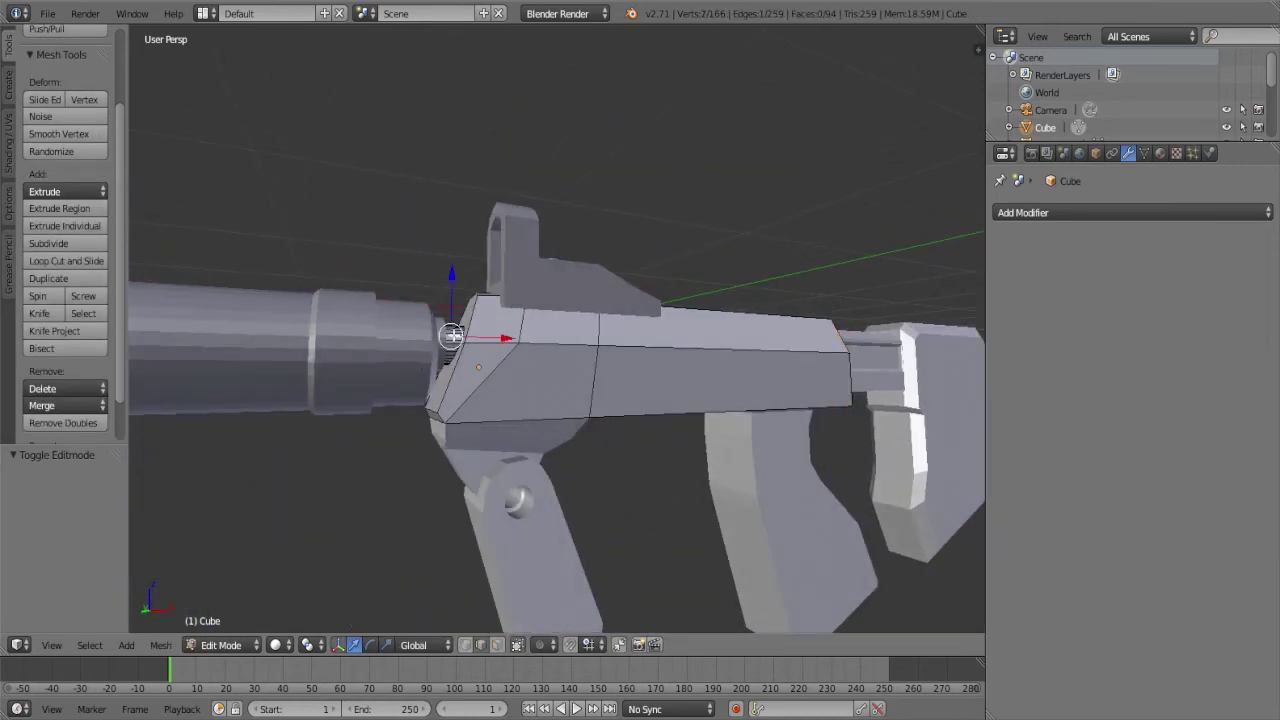
{"action": "key", "text": "KP_1"}
{"action": "key", "text": "KP_5"}
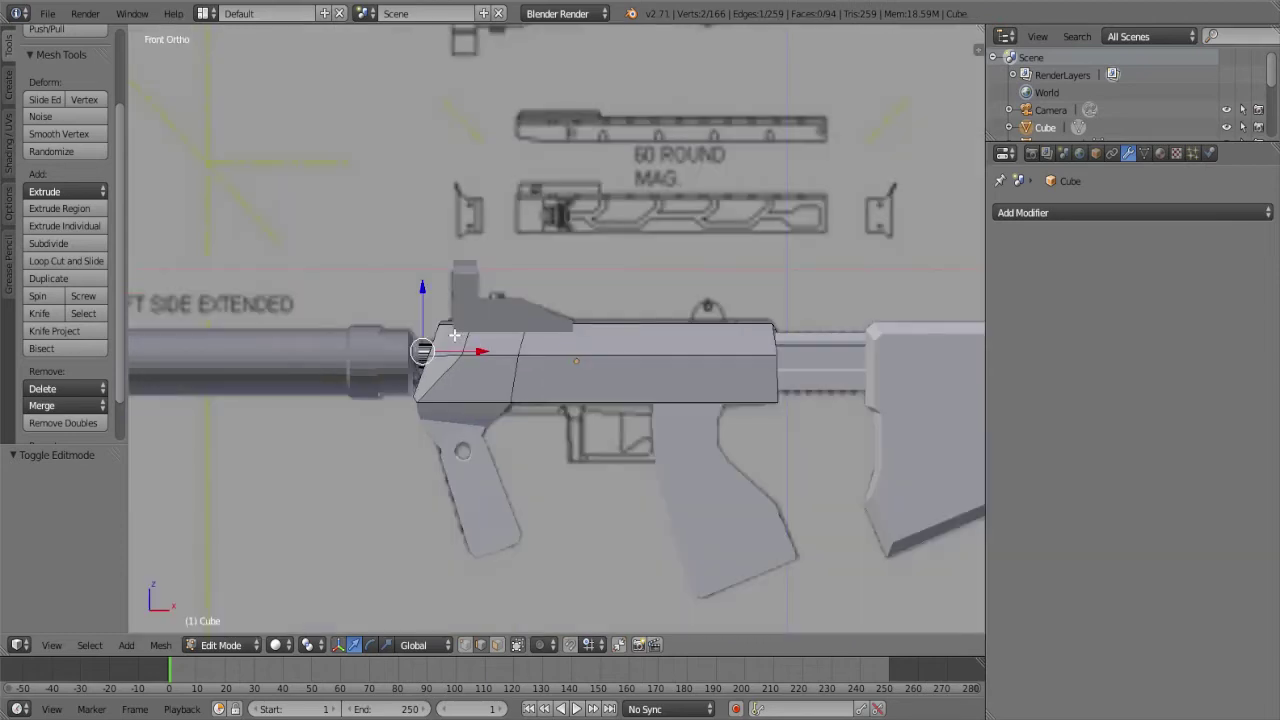
{"action": "key", "text": "z"}
{"action": "scroll", "coordinate": [580, 366], "scroll_direction": "up", "scroll_amount": 2}
{"action": "scroll", "coordinate": [353, 533], "scroll_direction": "up", "scroll_amount": 2}
{"action": "scroll", "coordinate": [353, 533], "scroll_direction": "up", "scroll_amount": 3}
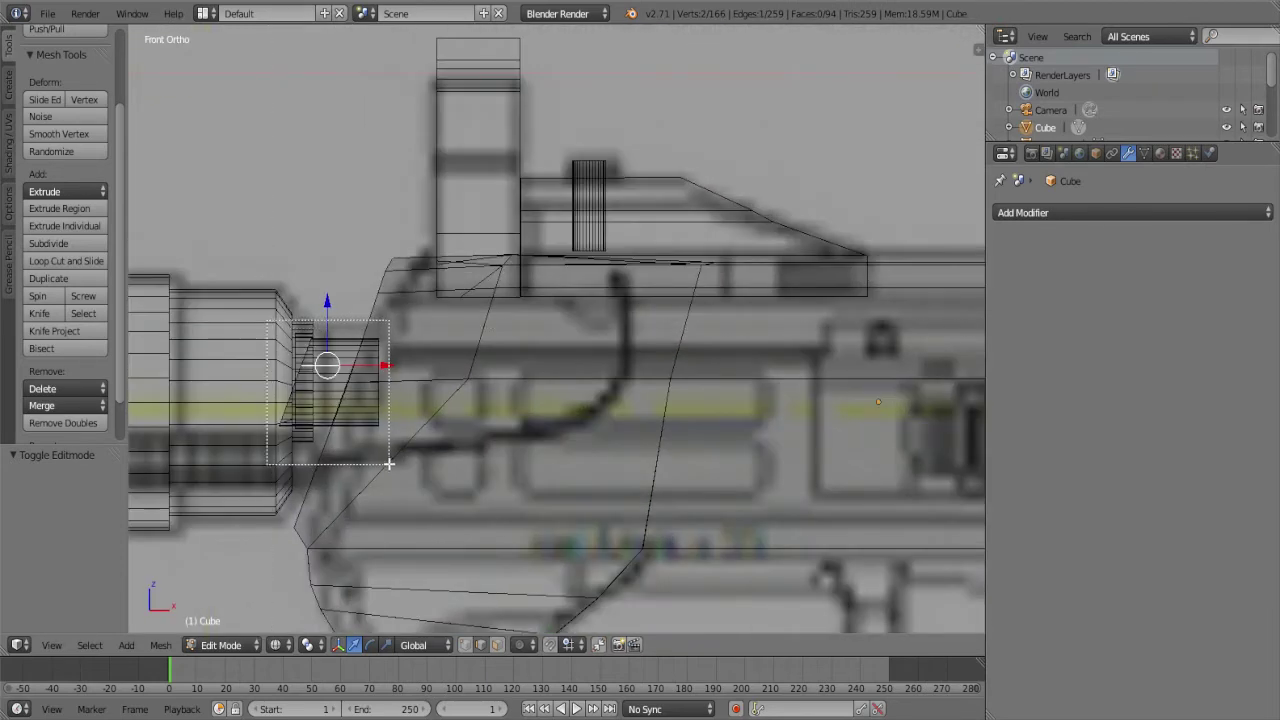
{"action": "left_click_drag", "start_coordinate": [388, 449], "coordinate": [388, 449]}
Inspect the collar selection in solid shading and deselect one stray vertex
{"action": "middle_click_drag", "start_coordinate": [388, 449], "coordinate": [444, 485]}
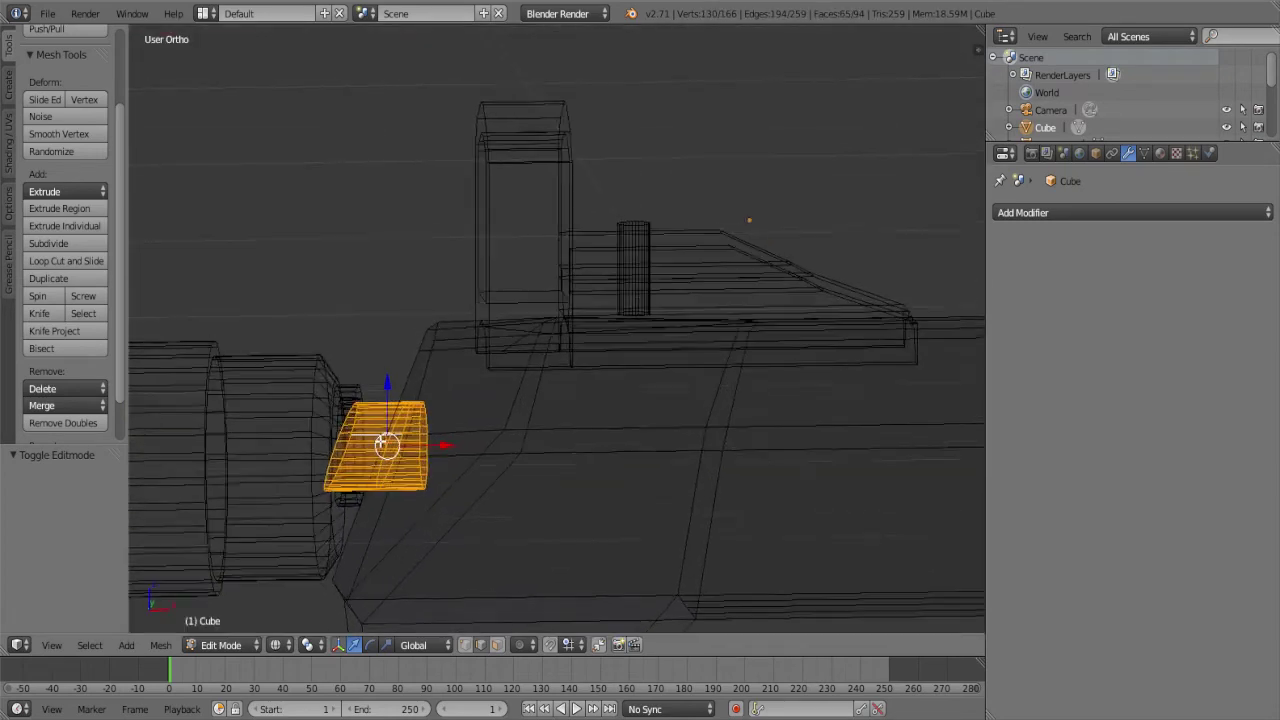
{"action": "scroll", "coordinate": [444, 485], "scroll_direction": "up", "scroll_amount": 5}
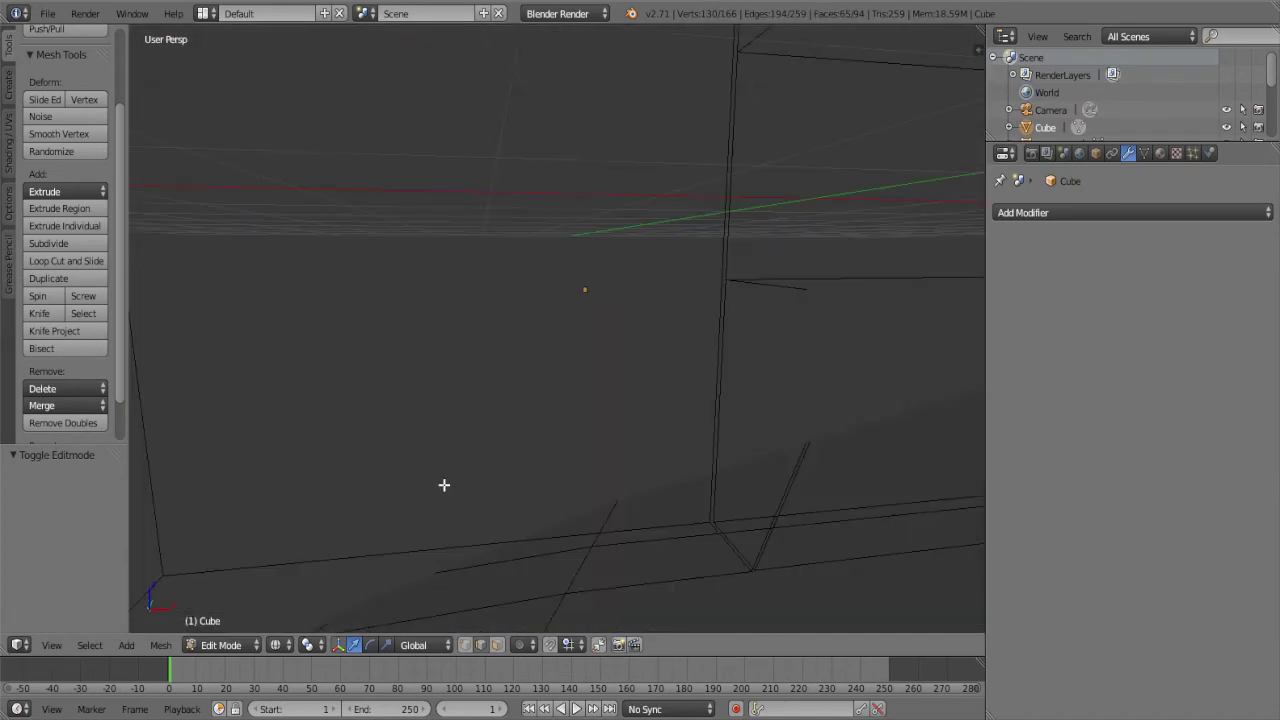
{"action": "scroll", "coordinate": [444, 485], "scroll_direction": "down", "scroll_amount": 5}
{"action": "key", "text": "KP_Decimal"}
{"action": "mouse_move", "coordinate": [600, 514]}
{"action": "middle_mouse_down"}
{"action": "mouse_move", "coordinate": [660, 514]}
{"action": "mouse_move", "coordinate": [842, 463]}
{"action": "middle_mouse_up"}
{"action": "key", "text": "z"}
{"action": "right_click", "coordinate": [691, 507], "text": "shift"}
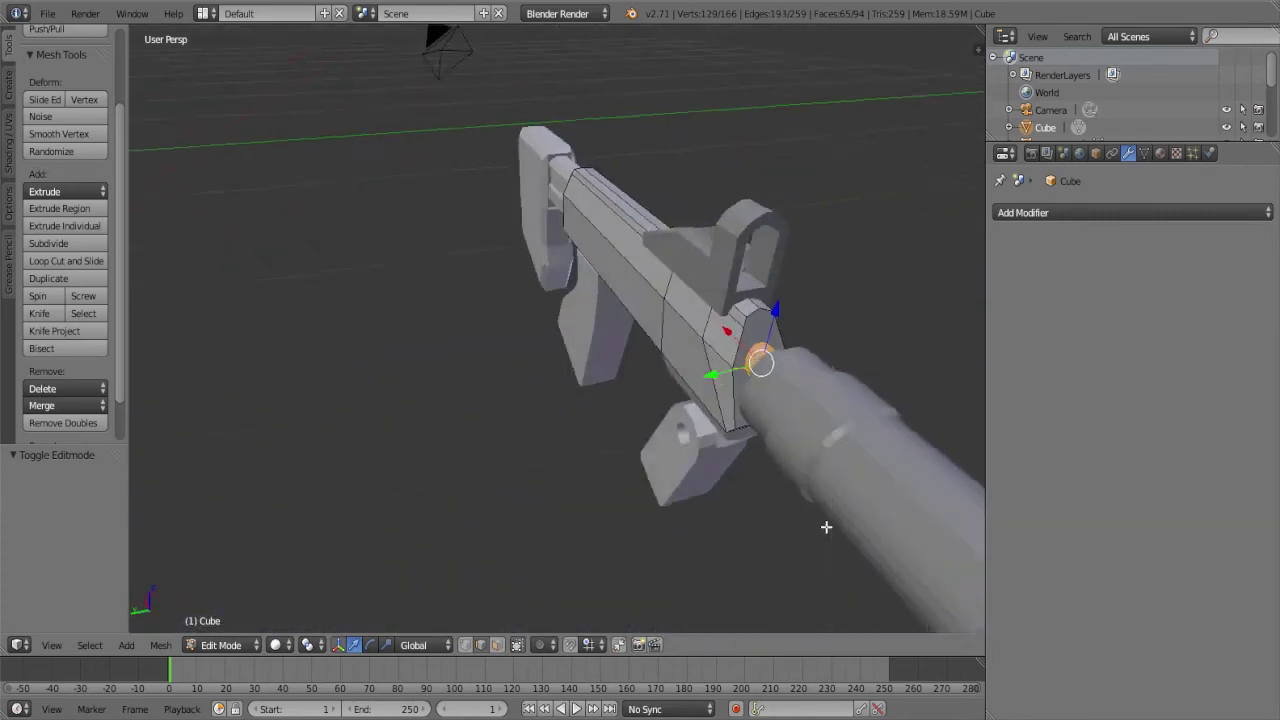
Move the collar part and separate it into its own object with P > Selection
{"action": "mouse_move", "coordinate": [843, 357]}
{"action": "middle_mouse_down"}
{"action": "mouse_move", "coordinate": [830, 390]}
{"action": "mouse_move", "coordinate": [714, 460]}
{"action": "mouse_move", "coordinate": [654, 389]}
{"action": "mouse_move", "coordinate": [691, 407]}
{"action": "mouse_move", "coordinate": [686, 434]}
{"action": "middle_mouse_up"}
{"action": "scroll", "coordinate": [830, 390], "scroll_direction": "up", "scroll_amount": 2}
{"action": "key", "text": "g"}
{"action": "left_click", "coordinate": [818, 418]}
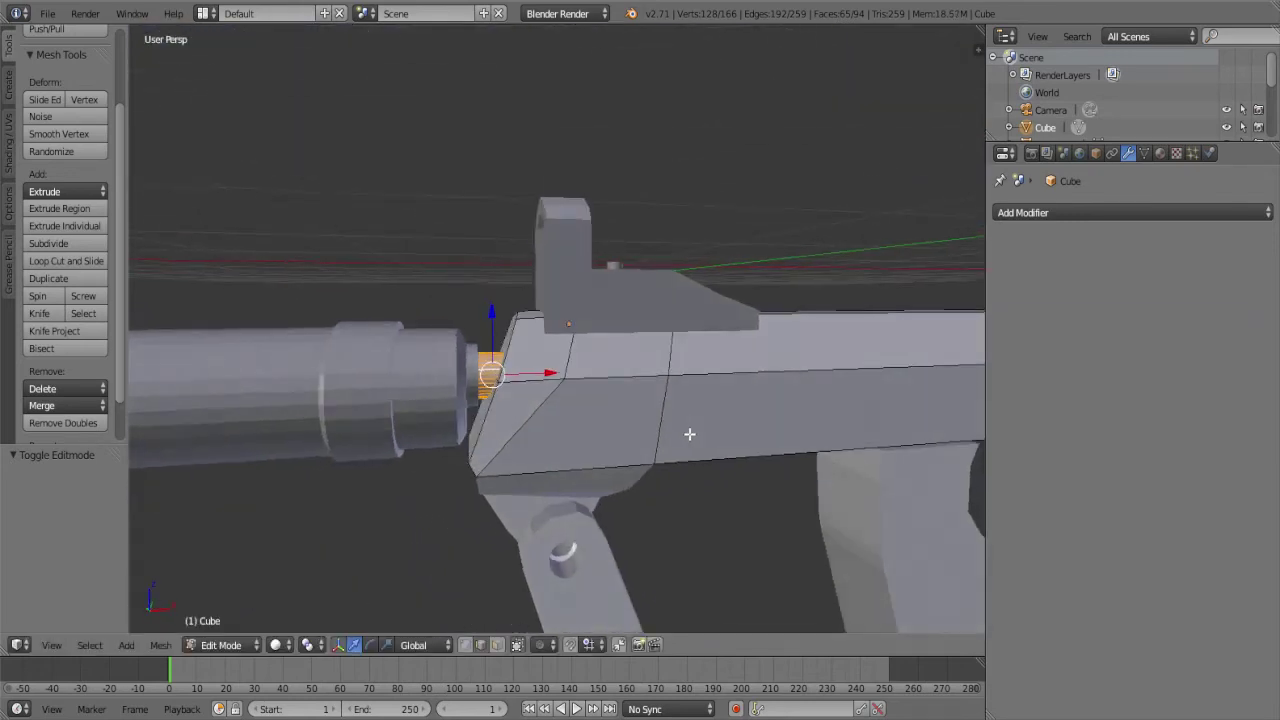
{"action": "key", "text": "v"}
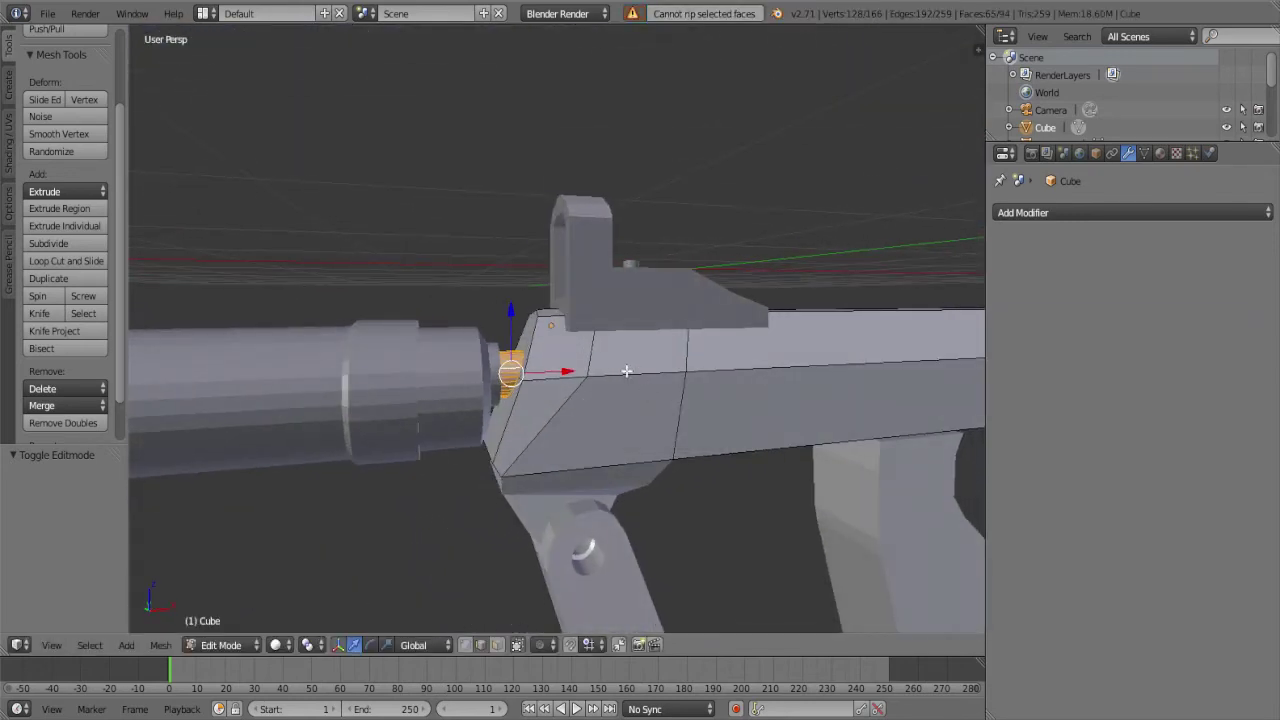
{"action": "key", "text": "p"}
{"action": "left_click", "coordinate": [626, 372]}
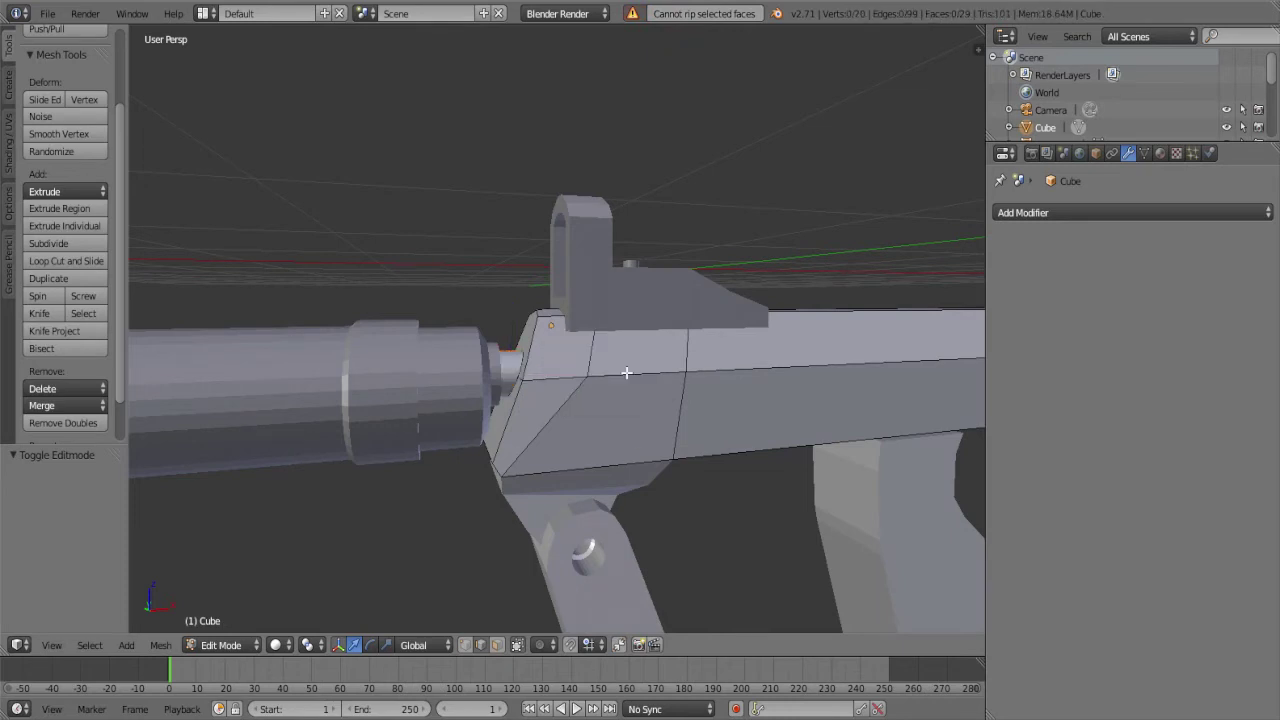
{"action": "middle_click_drag", "start_coordinate": [626, 372], "coordinate": [611, 374]}
{"action": "key", "text": "Tab"}
{"action": "key", "text": "Tab"}
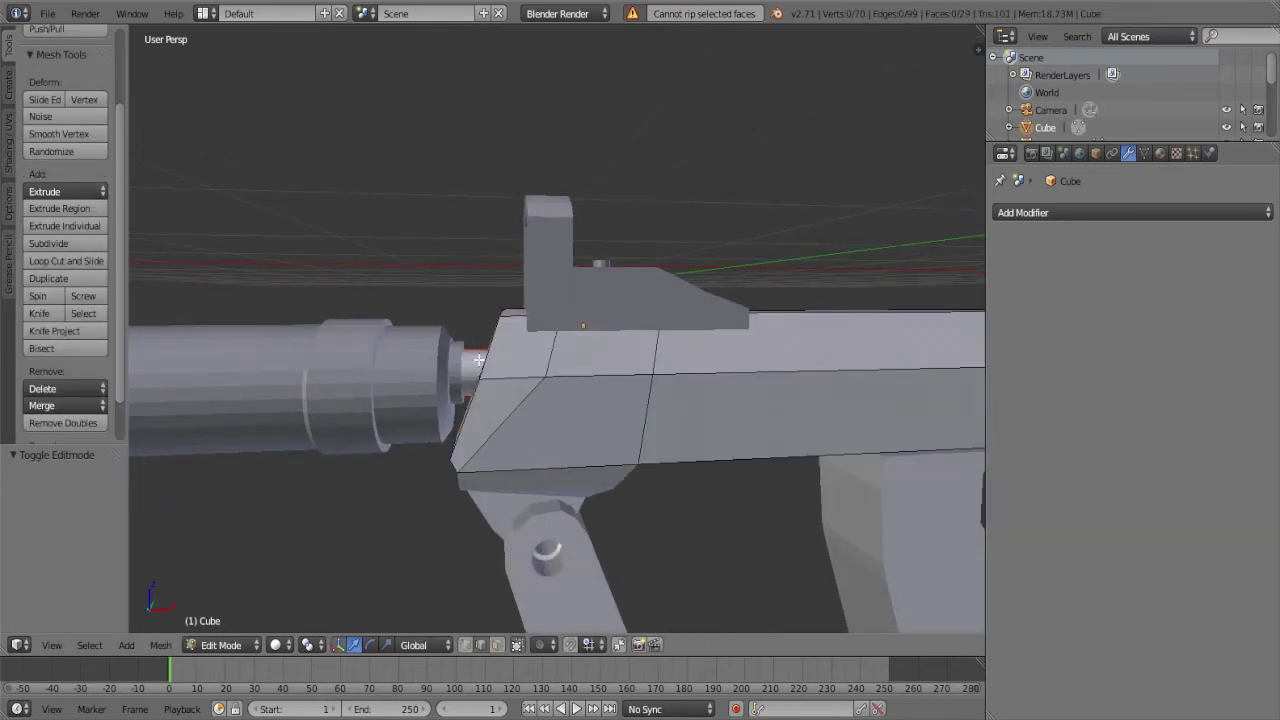
{"action": "key", "text": "Tab"}
{"action": "key", "text": "Tab"}
{"action": "key", "text": "Tab"}
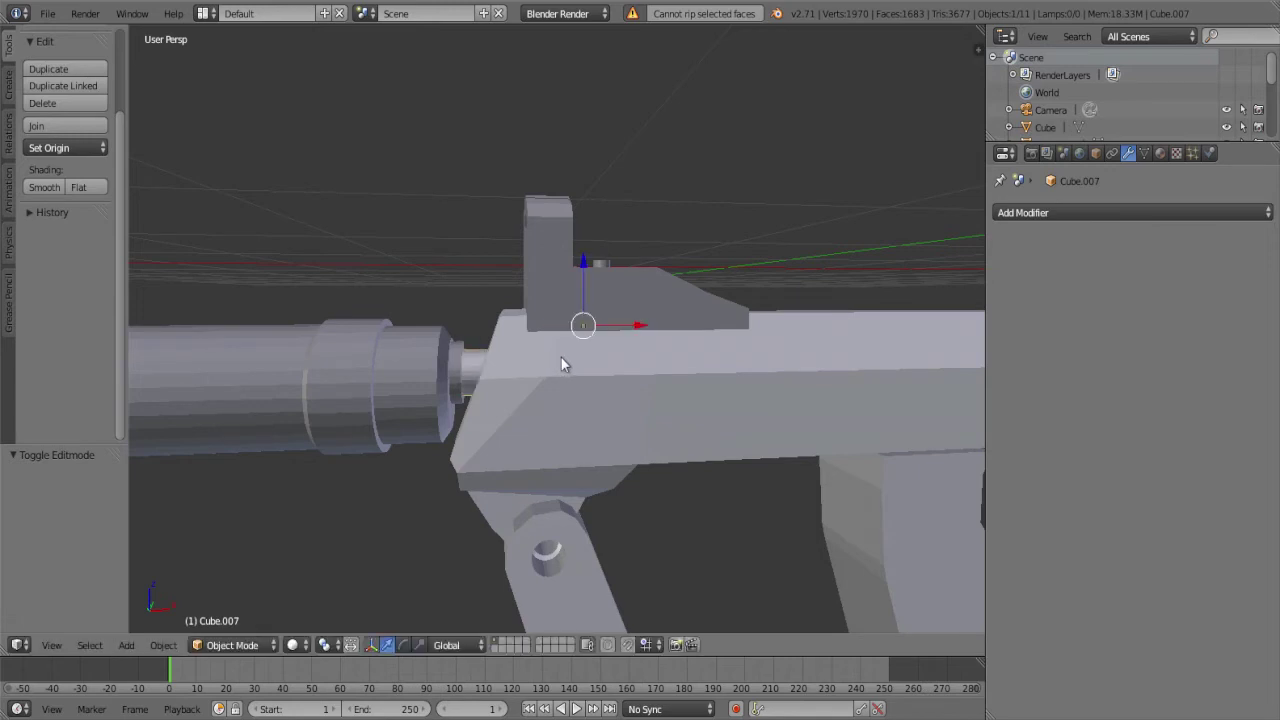
Give the receiver Cube a Catmull-Clark Subdivision Surface modifier, then return to Edit Mode
{"action": "mouse_move", "coordinate": [561, 357]}
{"action": "middle_mouse_down"}
{"action": "mouse_move", "coordinate": [655, 436]}
{"action": "mouse_move", "coordinate": [637, 403]}
{"action": "middle_mouse_up"}
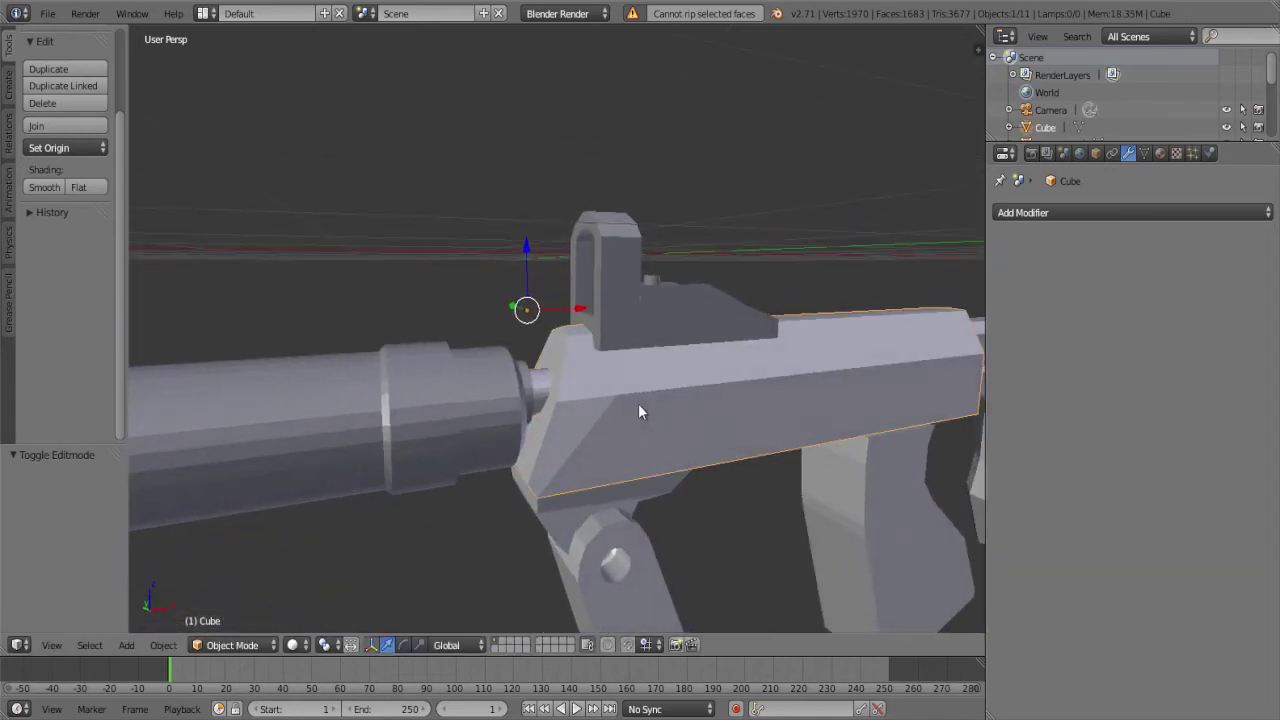
{"action": "key", "text": "KP_1"}
{"action": "right_click", "coordinate": [653, 409]}
{"action": "key", "text": "KP_5"}
{"action": "scroll", "coordinate": [796, 443], "scroll_direction": "up", "scroll_amount": 2}
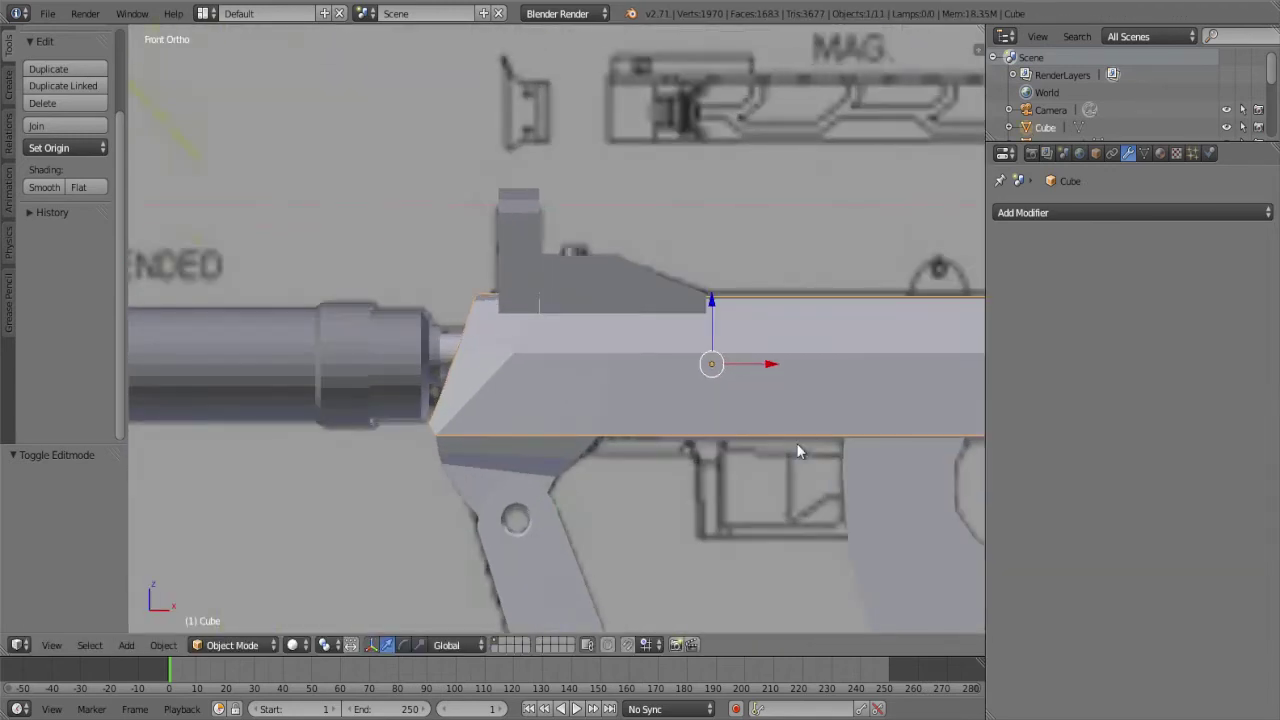
{"action": "scroll", "coordinate": [796, 443], "scroll_direction": "down", "scroll_amount": 3}
{"action": "left_click", "coordinate": [1099, 211]}
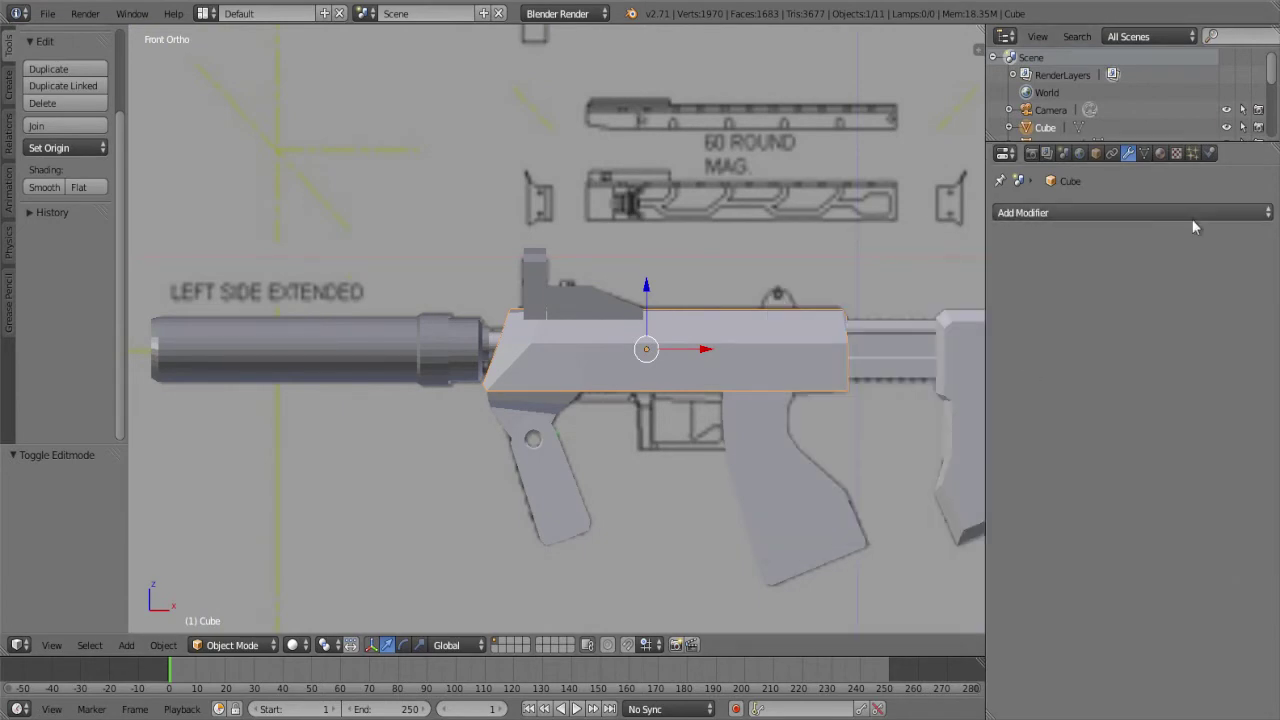
{"action": "left_click", "coordinate": [1192, 216]}
{"action": "left_click", "coordinate": [955, 505]}
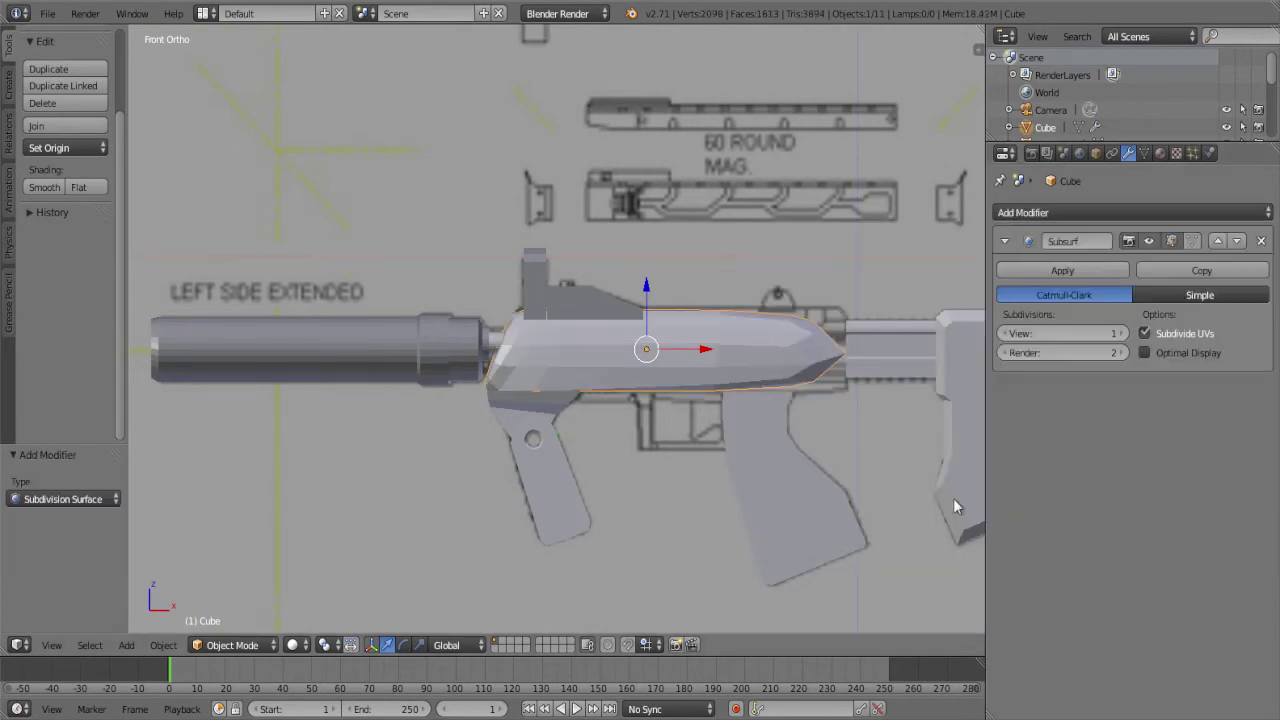
{"action": "scroll", "coordinate": [953, 505], "scroll_direction": "up", "scroll_amount": 1}
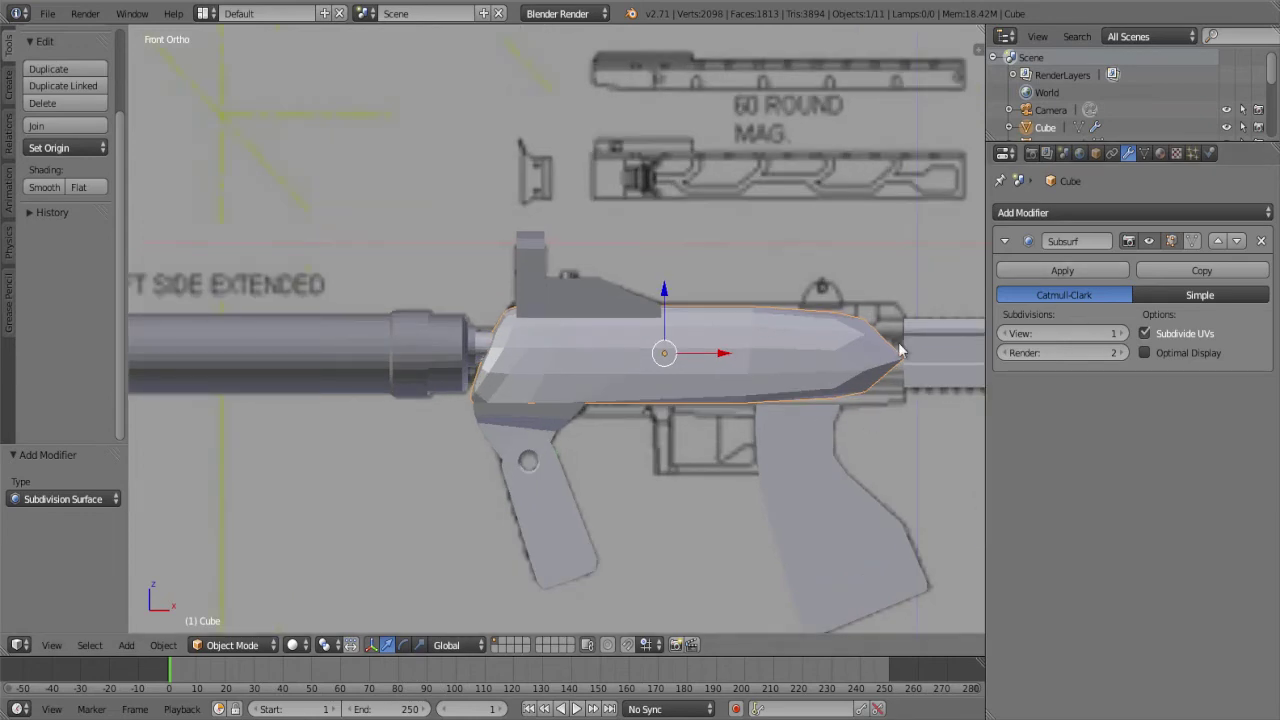
{"action": "key", "text": "Tab"}
{"action": "scroll", "coordinate": [871, 354], "scroll_direction": "up", "scroll_amount": 1}
{"action": "middle_click_drag", "start_coordinate": [871, 354], "coordinate": [557, 277], "text": "shift"}
Crease the edge loop at the receiver's rear end to a full 1.0
{"action": "scroll", "coordinate": [674, 307], "scroll_direction": "up", "scroll_amount": 2}
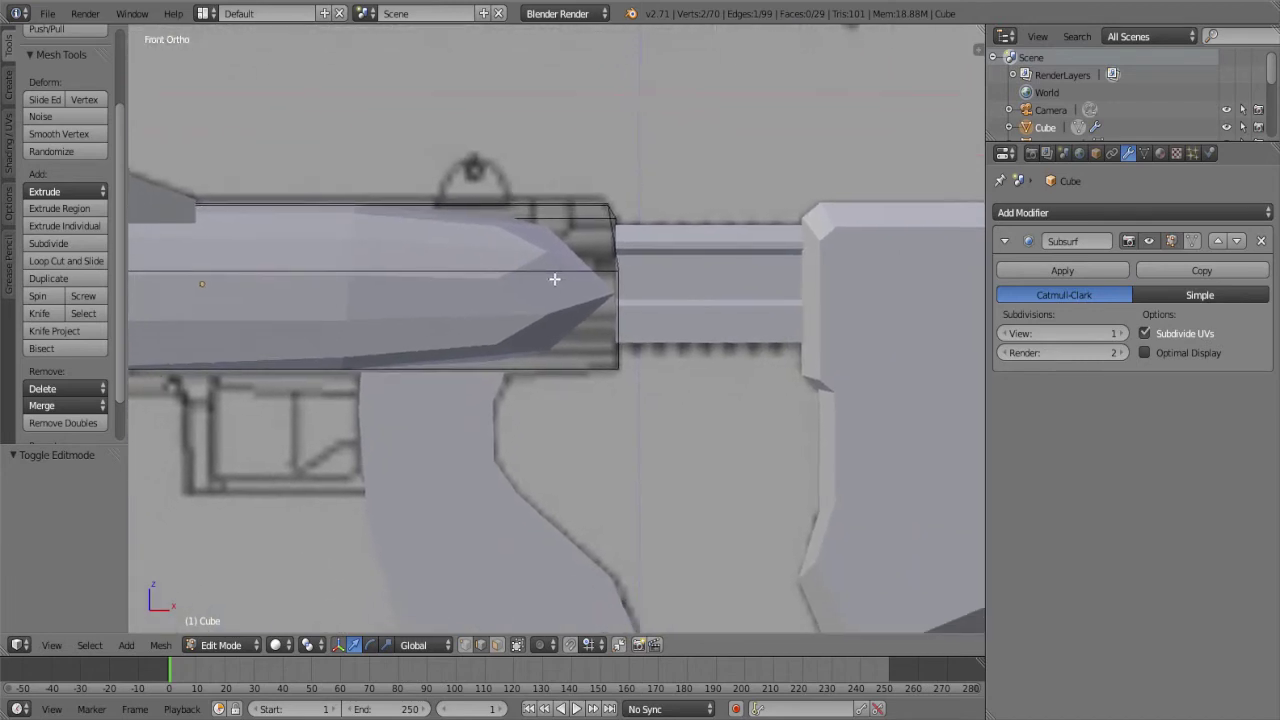
{"action": "right_click", "coordinate": [614, 240]}
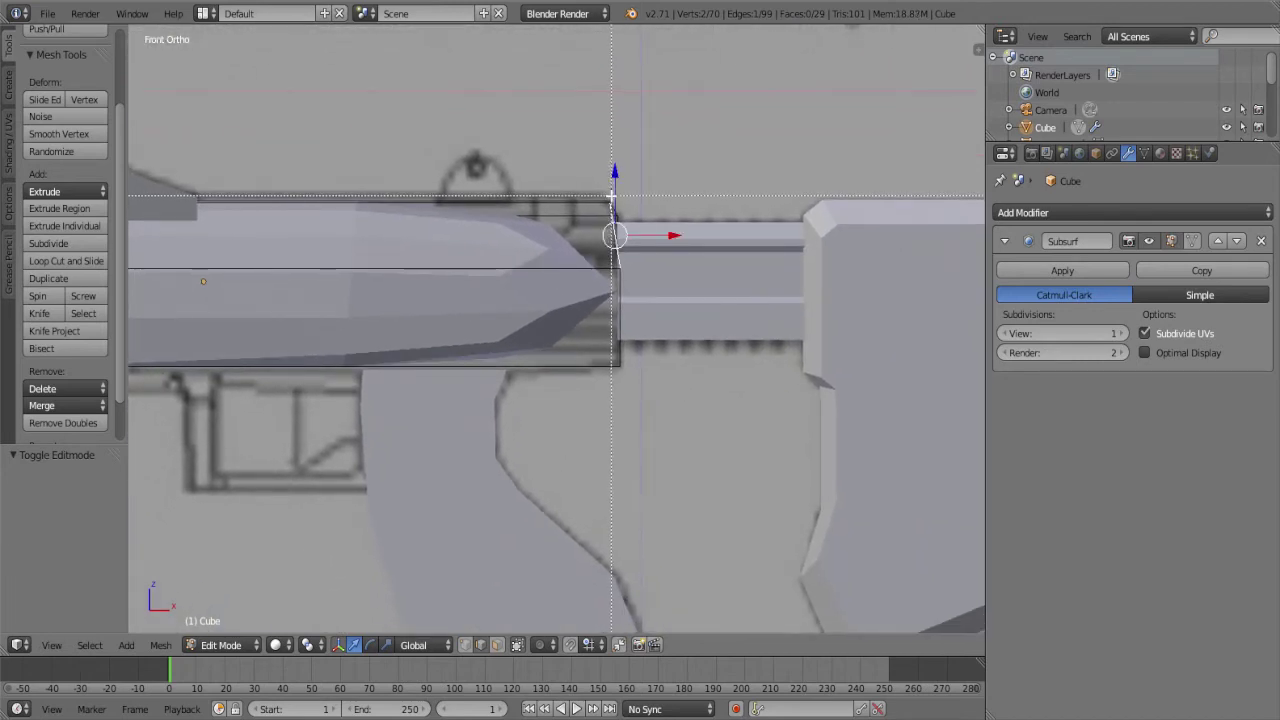
{"action": "middle_click_drag", "start_coordinate": [648, 428], "coordinate": [527, 343]}
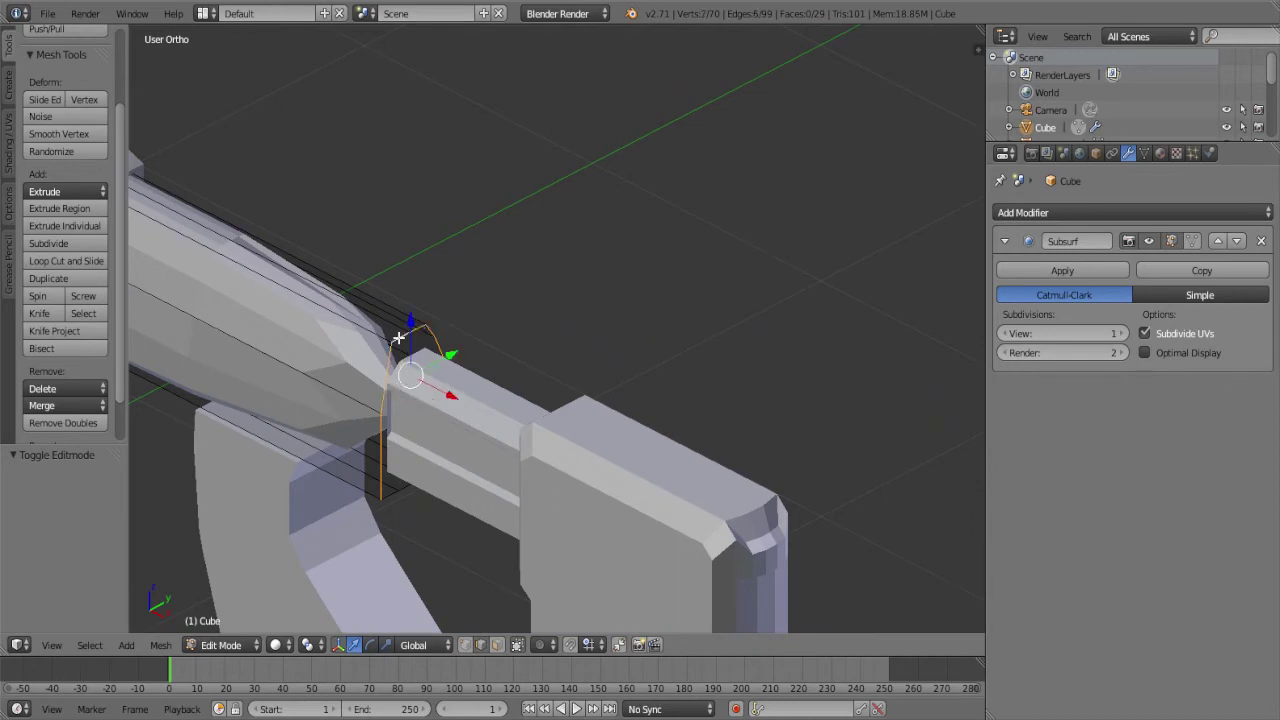
{"action": "mouse_move", "coordinate": [398, 338]}
{"action": "middle_mouse_down"}
{"action": "mouse_move", "coordinate": [398, 366]}
{"action": "mouse_move", "coordinate": [359, 361]}
{"action": "mouse_move", "coordinate": [334, 309]}
{"action": "mouse_move", "coordinate": [399, 308]}
{"action": "mouse_move", "coordinate": [244, 332]}
{"action": "middle_mouse_up"}
{"action": "key", "text": "z"}
{"action": "key", "text": "z"}
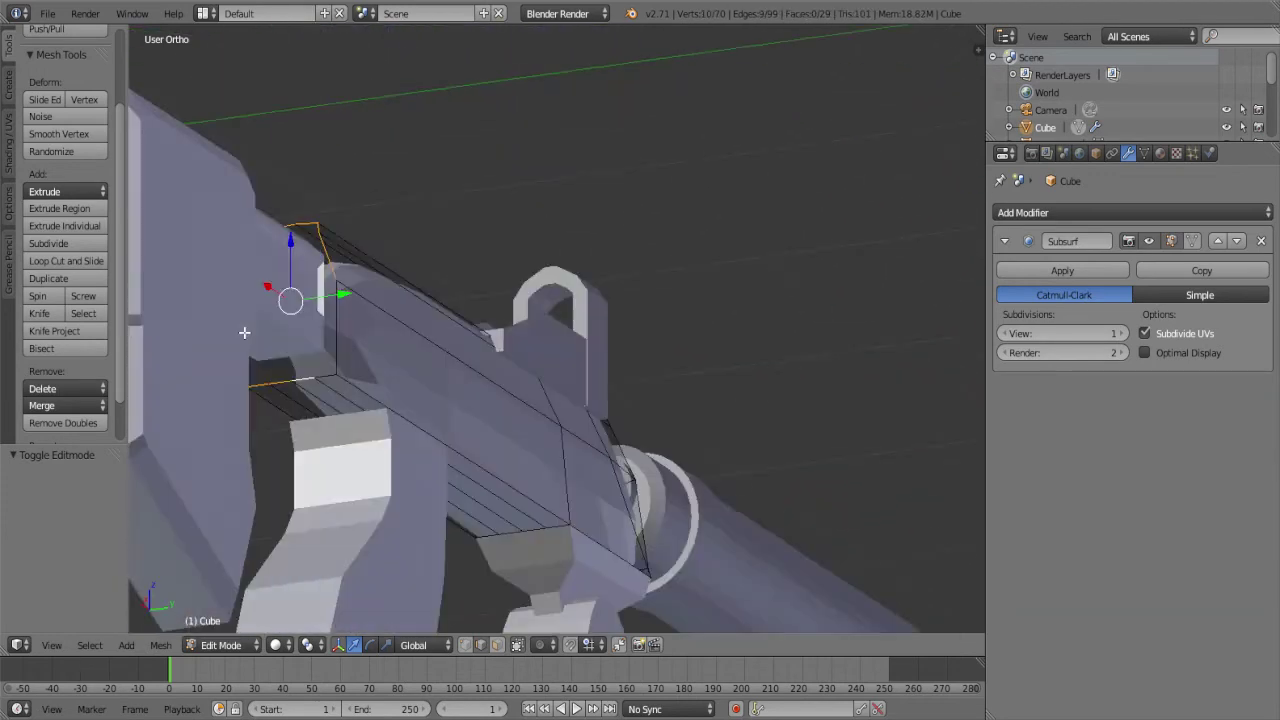
{"action": "middle_click_drag", "start_coordinate": [329, 376], "coordinate": [471, 425]}
{"action": "key", "text": "shift+e"}
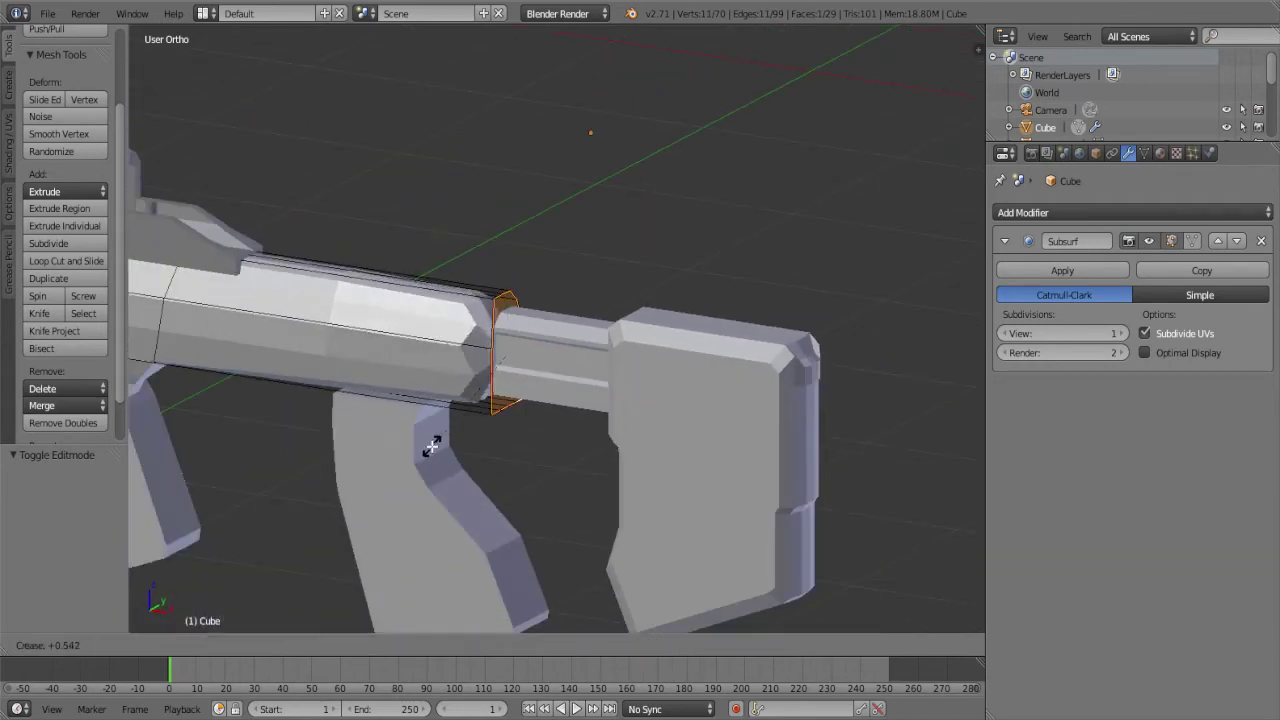
{"action": "left_click", "coordinate": [390, 488]}
Fully crease the front edge loop around the barrel hole
{"action": "middle_click_drag", "start_coordinate": [314, 434], "coordinate": [603, 469]}
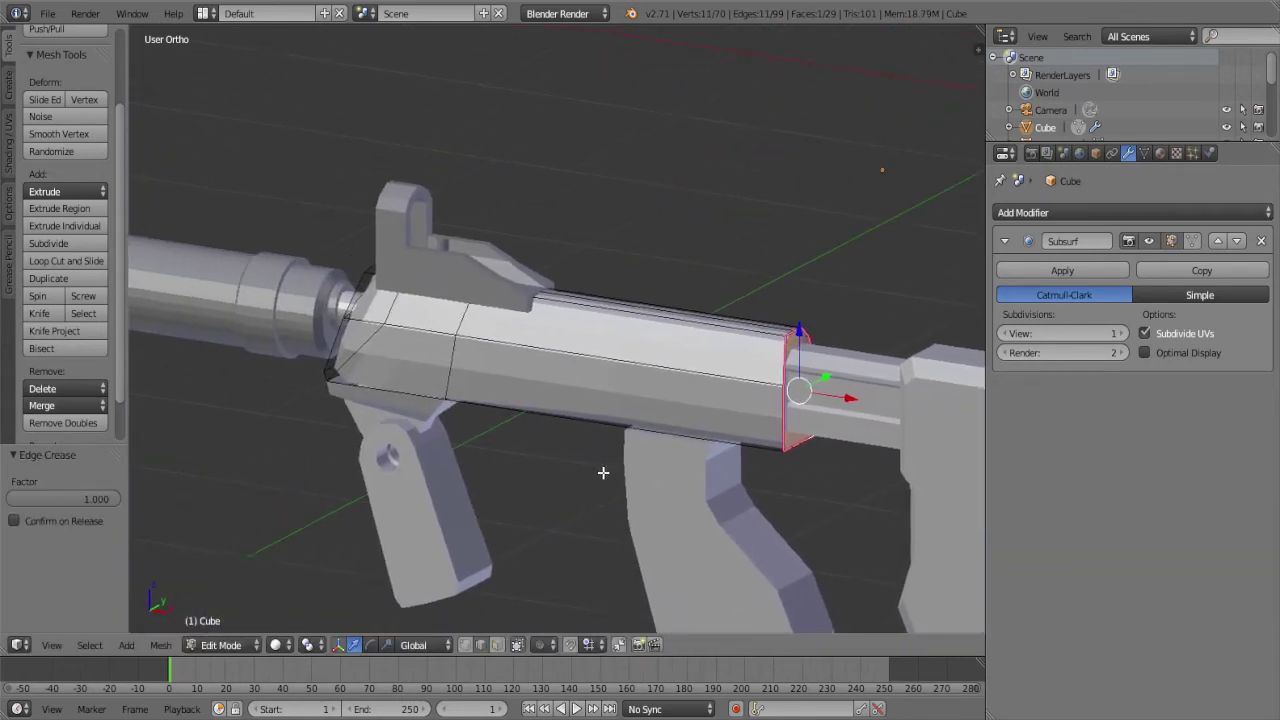
{"action": "scroll", "coordinate": [496, 372], "scroll_direction": "up", "scroll_amount": 3}
{"action": "mouse_move", "coordinate": [496, 372]}
{"action": "middle_mouse_down"}
{"action": "mouse_move", "coordinate": [566, 360]}
{"action": "mouse_move", "coordinate": [557, 329]}
{"action": "mouse_move", "coordinate": [455, 303]}
{"action": "mouse_move", "coordinate": [500, 520]}
{"action": "middle_mouse_up"}
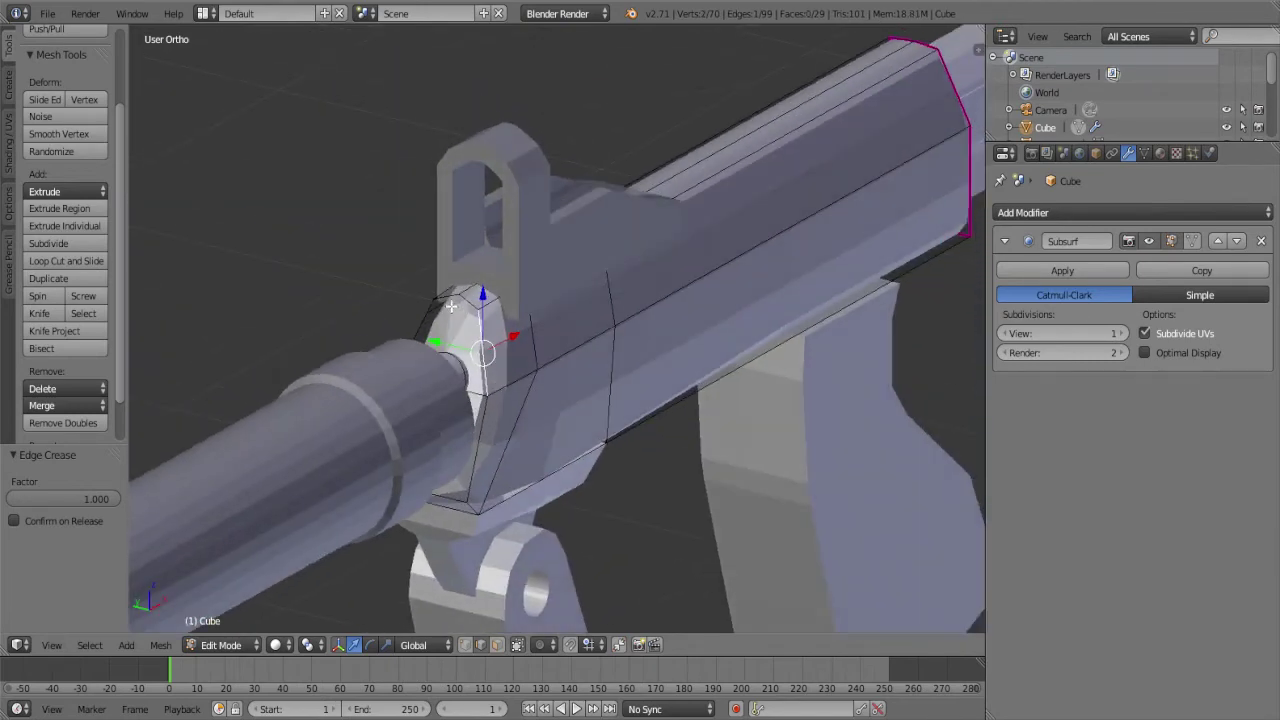
{"action": "right_click", "coordinate": [470, 360], "text": "alt"}
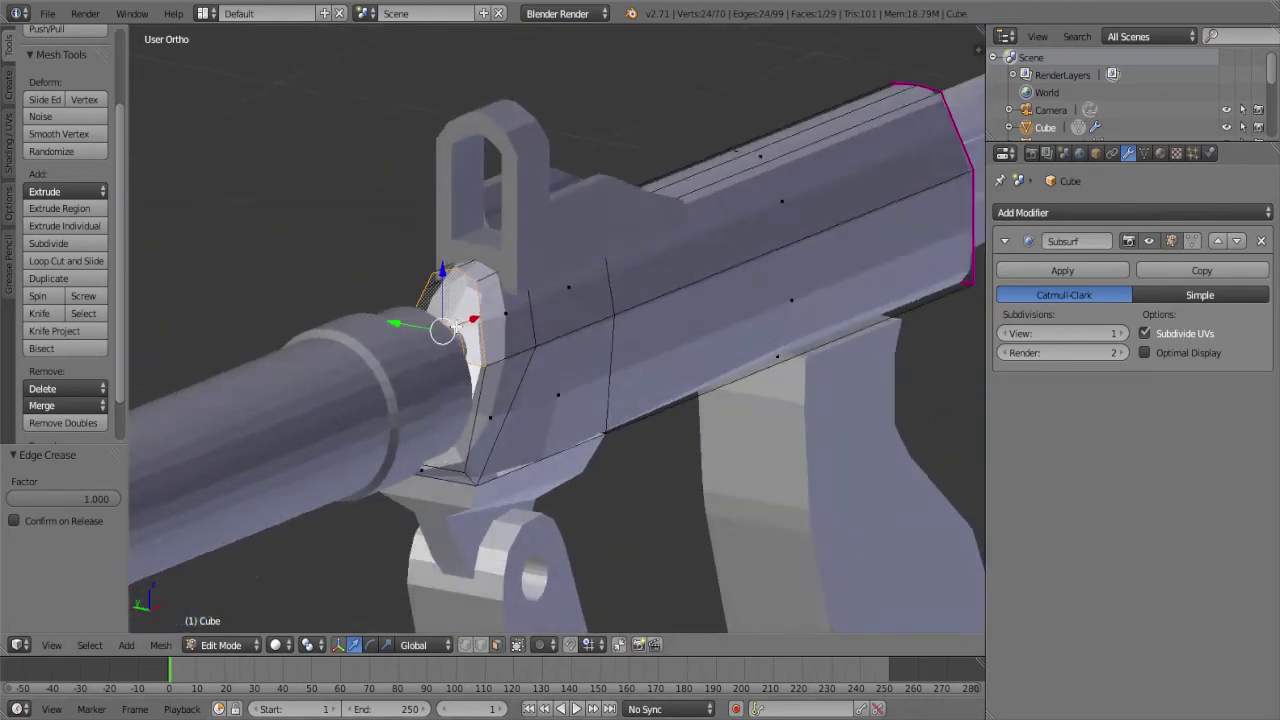
{"action": "mouse_move", "coordinate": [470, 360]}
{"action": "middle_mouse_down"}
{"action": "mouse_move", "coordinate": [449, 394]}
{"action": "mouse_move", "coordinate": [390, 412]}
{"action": "middle_mouse_up"}
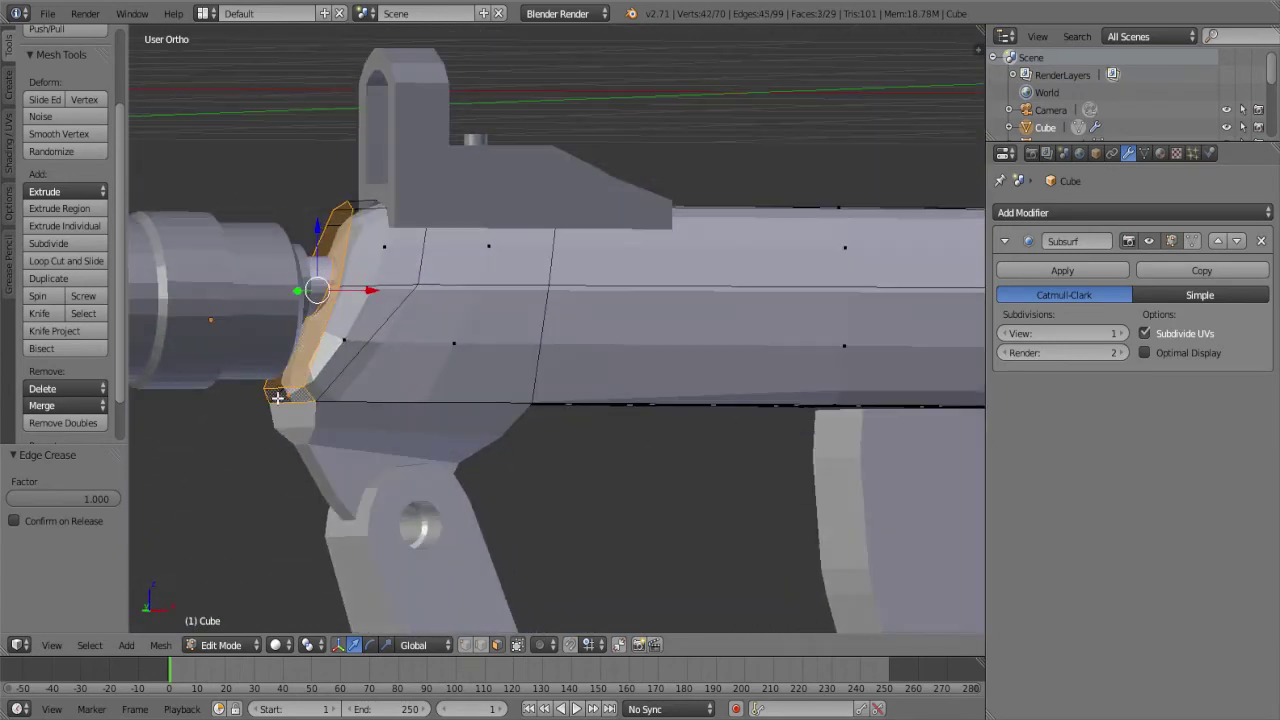
{"action": "middle_click_drag", "start_coordinate": [277, 397], "coordinate": [371, 523]}
{"action": "scroll", "coordinate": [371, 414], "scroll_direction": "down", "scroll_amount": 4}
{"action": "mouse_move", "coordinate": [371, 414]}
{"action": "middle_mouse_down"}
{"action": "mouse_move", "coordinate": [429, 460]}
{"action": "mouse_move", "coordinate": [618, 501]}
{"action": "mouse_move", "coordinate": [680, 443]}
{"action": "middle_mouse_up"}
{"action": "key", "text": "shift+e"}
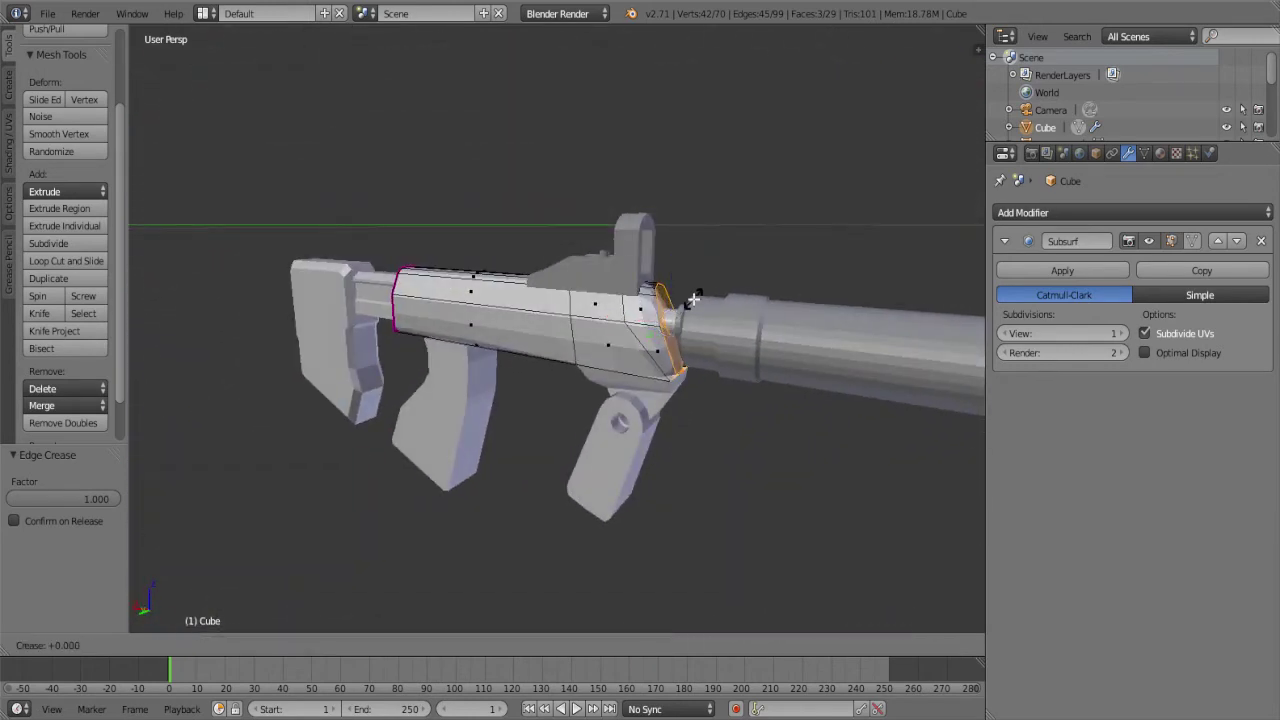
{"action": "left_click", "coordinate": [688, 222]}
Preview the smoothed receiver in Object Mode, then go back into Edit Mode
{"action": "key", "text": "Tab"}
{"action": "mouse_move", "coordinate": [686, 214]}
{"action": "middle_mouse_down"}
{"action": "mouse_move", "coordinate": [714, 289]}
{"action": "mouse_move", "coordinate": [577, 367]}
{"action": "mouse_move", "coordinate": [545, 230]}
{"action": "mouse_move", "coordinate": [476, 294]}
{"action": "mouse_move", "coordinate": [394, 272]}
{"action": "mouse_move", "coordinate": [286, 362]}
{"action": "middle_mouse_up"}
{"action": "scroll", "coordinate": [714, 289], "scroll_direction": "down", "scroll_amount": 3}
{"action": "key", "text": "Tab"}
{"action": "scroll", "coordinate": [381, 346], "scroll_direction": "up", "scroll_amount": 2}
{"action": "scroll", "coordinate": [381, 346], "scroll_direction": "up", "scroll_amount": 2}
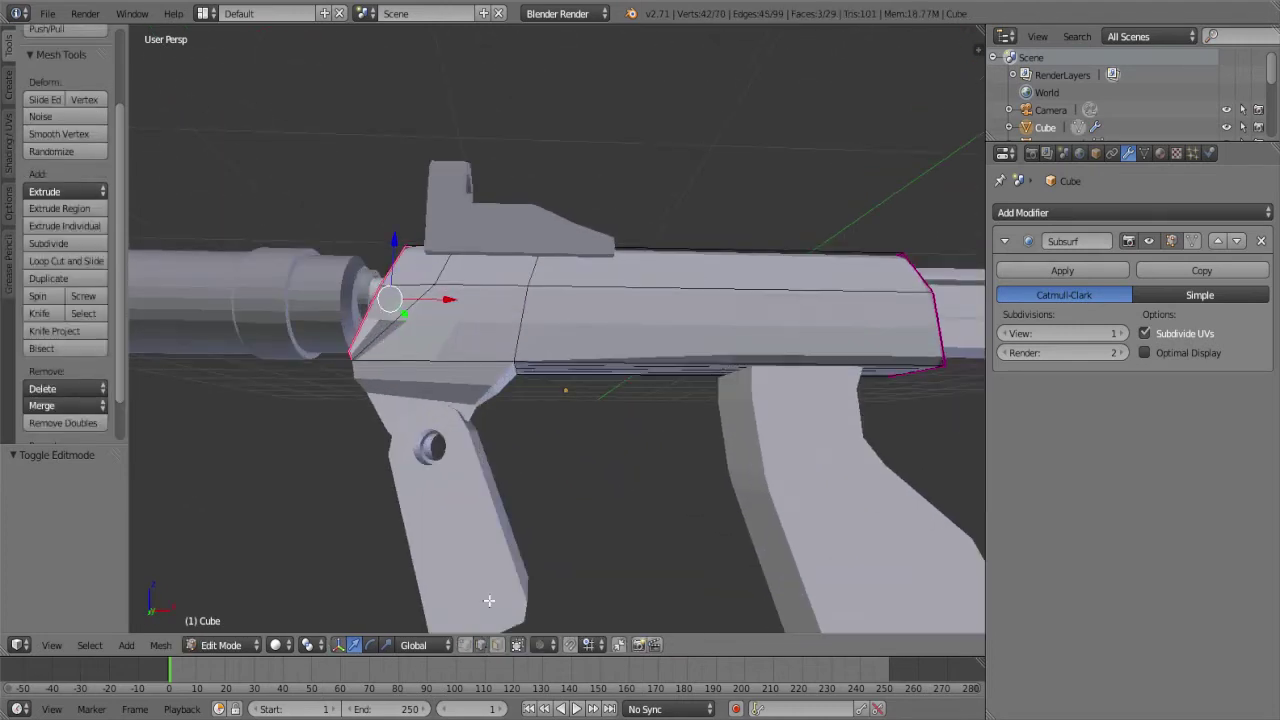
Add the underside edges to the selection, crease them, and preview the smoothing
{"action": "right_click", "coordinate": [420, 363], "text": "shift"}
{"action": "middle_click_drag", "start_coordinate": [420, 363], "coordinate": [428, 372]}
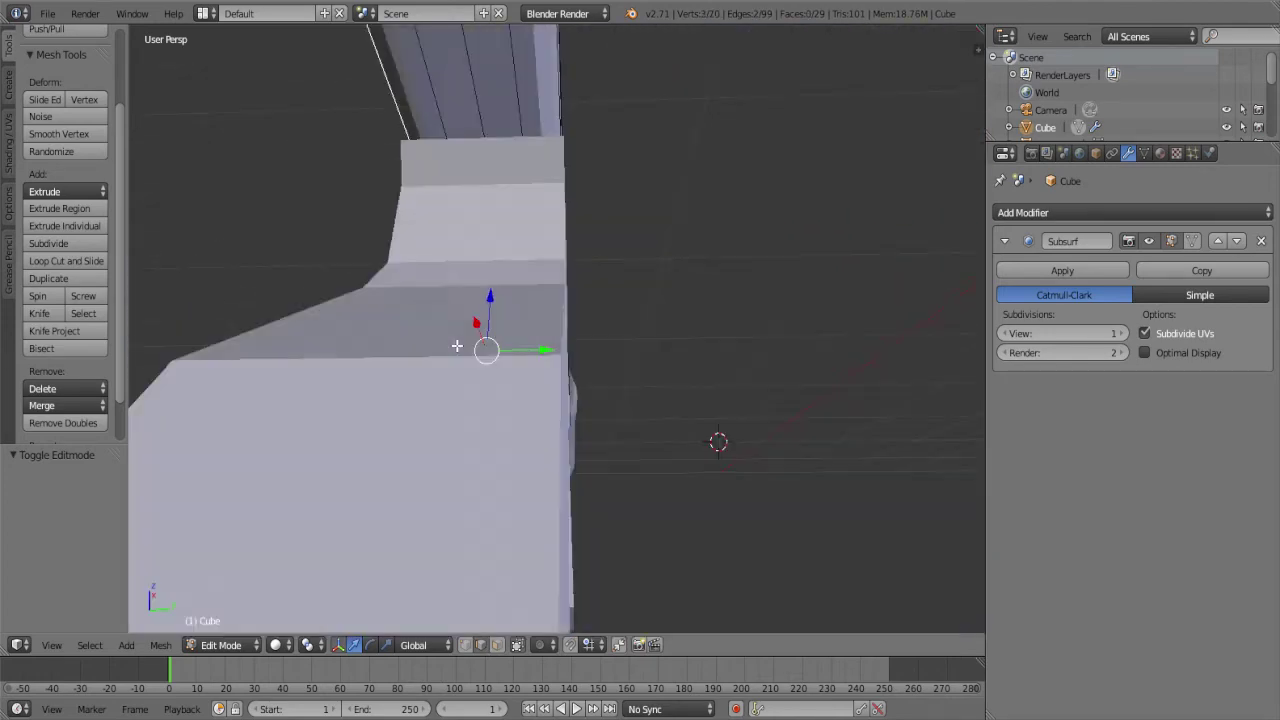
{"action": "mouse_move", "coordinate": [325, 204]}
{"action": "middle_mouse_down"}
{"action": "mouse_move", "coordinate": [457, 209]}
{"action": "mouse_move", "coordinate": [340, 186]}
{"action": "middle_mouse_up"}
{"action": "key", "text": "shift+e"}
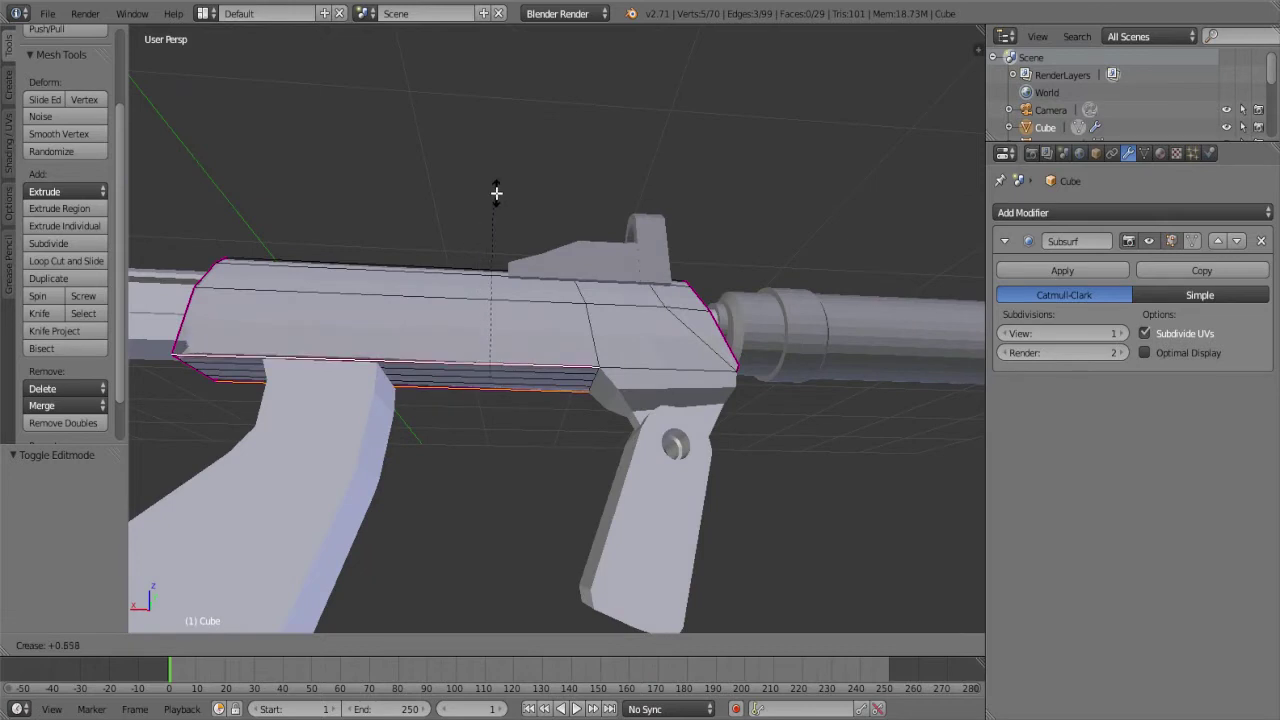
{"action": "left_click", "coordinate": [543, 140]}
{"action": "mouse_move", "coordinate": [543, 140]}
{"action": "middle_mouse_down"}
{"action": "mouse_move", "coordinate": [468, 338]}
{"action": "mouse_move", "coordinate": [163, 314]}
{"action": "mouse_move", "coordinate": [541, 280]}
{"action": "middle_mouse_up"}
{"action": "key", "text": "Tab"}
{"action": "key", "text": "Tab"}
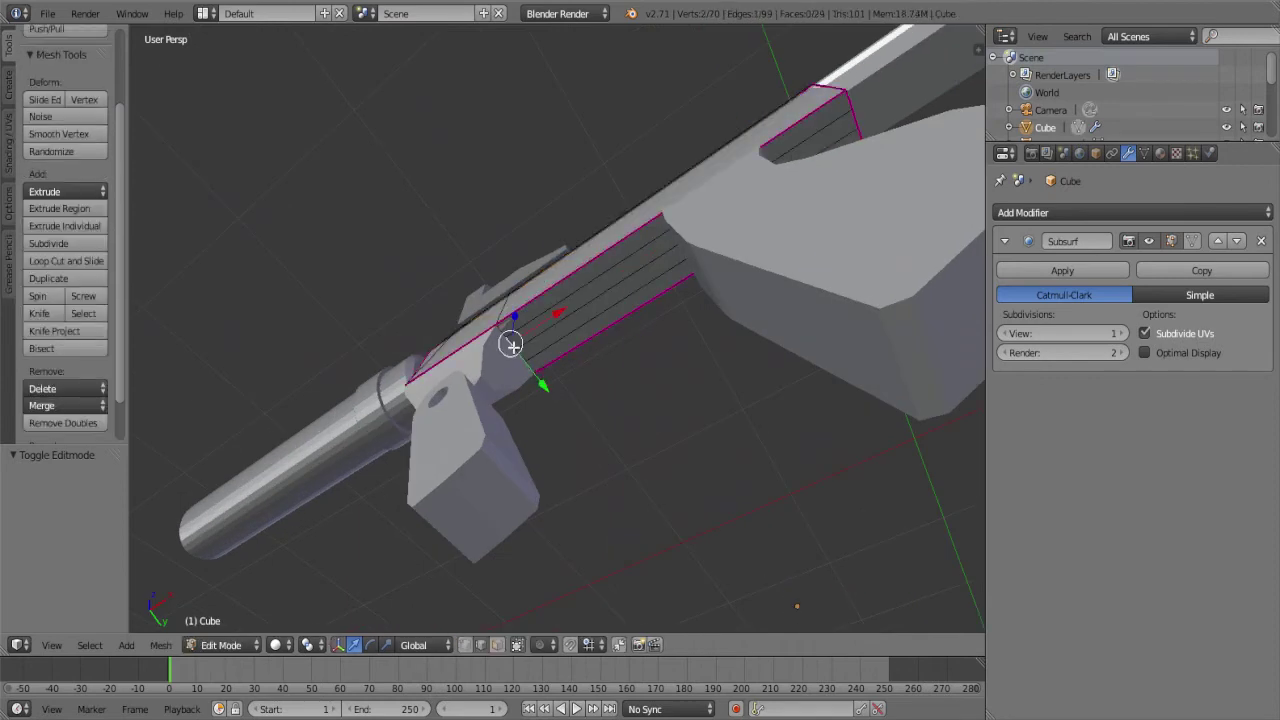
Drop the upper barrel-side edge and give the lower receiver edges a full 1.0 crease
{"action": "right_click", "coordinate": [528, 311], "text": "alt+shift"}
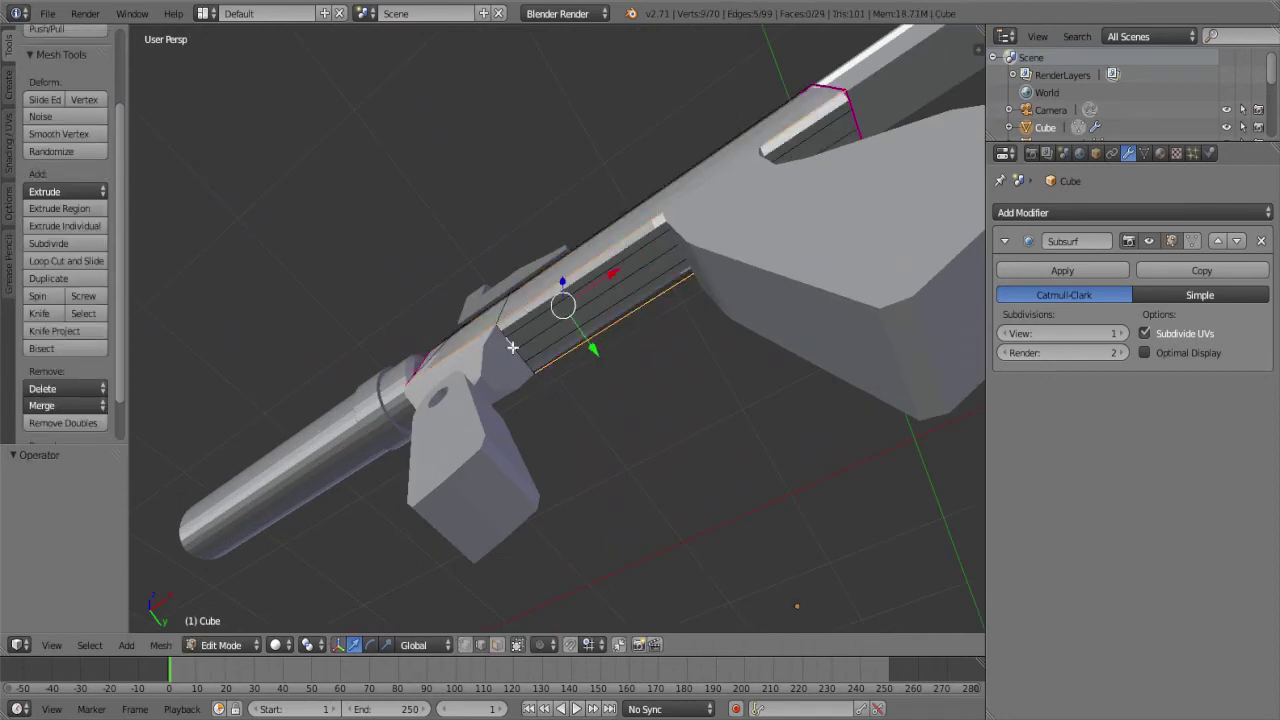
{"action": "scroll", "coordinate": [498, 326], "scroll_direction": "up", "scroll_amount": 3}
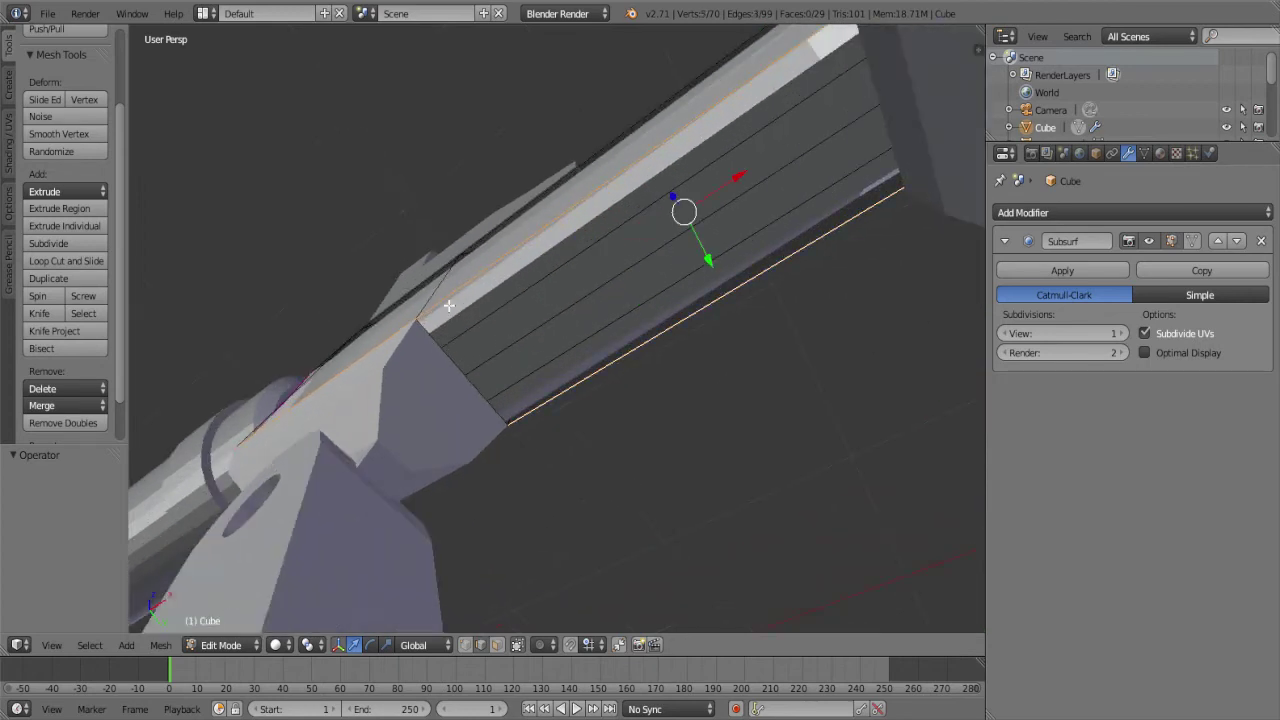
{"action": "scroll", "coordinate": [449, 305], "scroll_direction": "up", "scroll_amount": 3}
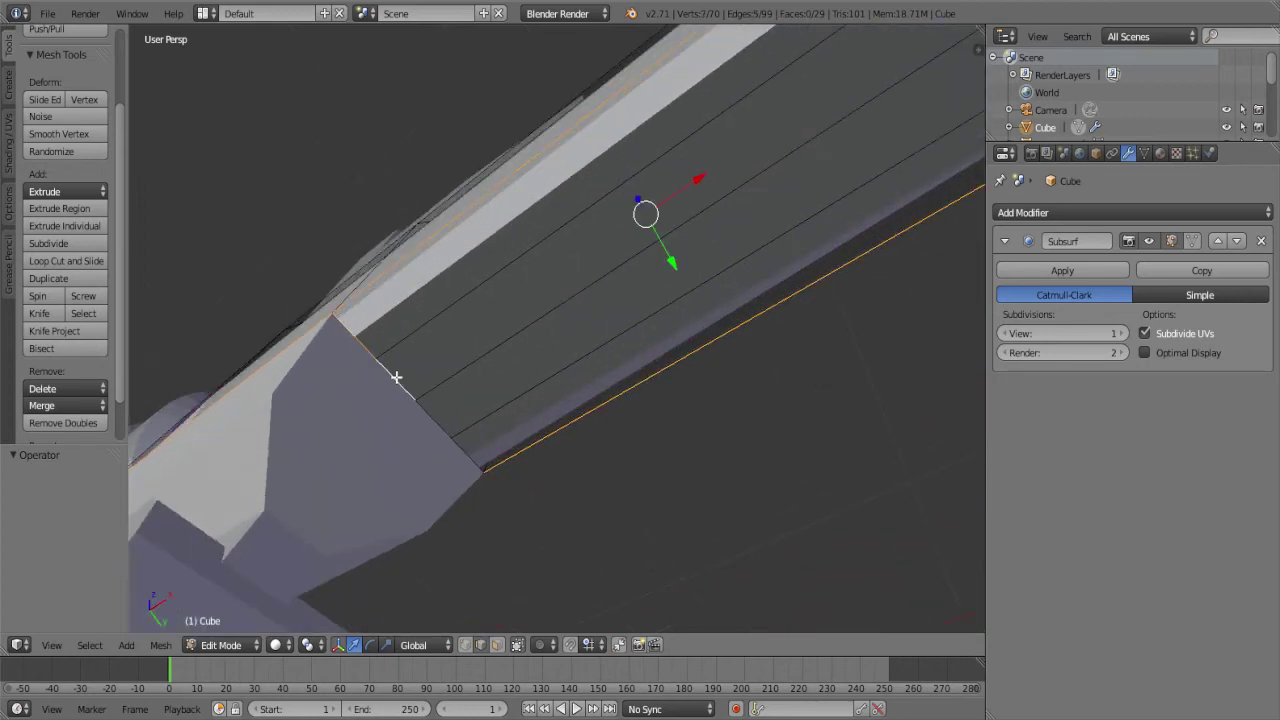
{"action": "mouse_move", "coordinate": [467, 449]}
{"action": "middle_mouse_down"}
{"action": "mouse_move", "coordinate": [589, 429]}
{"action": "mouse_move", "coordinate": [729, 306]}
{"action": "mouse_move", "coordinate": [694, 391]}
{"action": "mouse_move", "coordinate": [837, 397]}
{"action": "mouse_move", "coordinate": [663, 331]}
{"action": "mouse_move", "coordinate": [752, 334]}
{"action": "middle_mouse_up"}
{"action": "key", "text": "shift+e"}
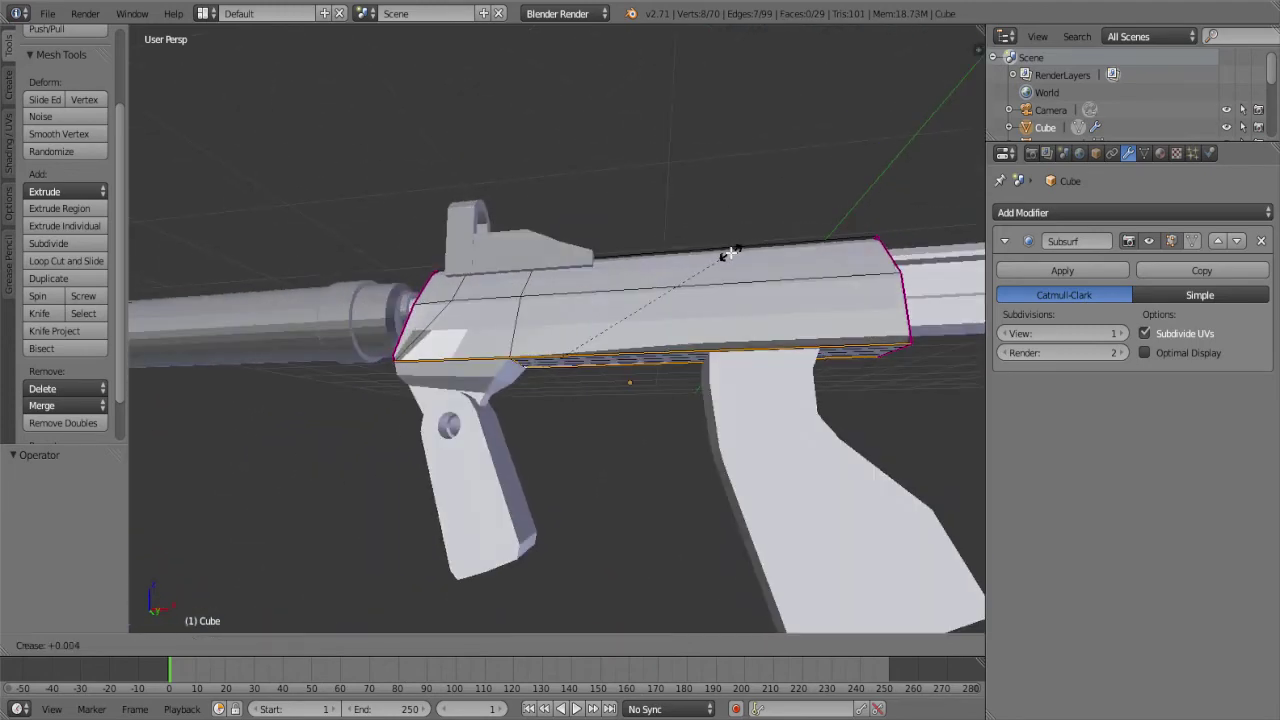
{"action": "left_click", "coordinate": [902, 112]}
{"action": "key", "text": "Tab"}
{"action": "scroll", "coordinate": [880, 141], "scroll_direction": "up", "scroll_amount": 3}
{"action": "mouse_move", "coordinate": [880, 141]}
{"action": "middle_mouse_down"}
{"action": "mouse_move", "coordinate": [756, 161]}
{"action": "mouse_move", "coordinate": [751, 114]}
{"action": "mouse_move", "coordinate": [751, 309]}
{"action": "mouse_move", "coordinate": [572, 365]}
{"action": "mouse_move", "coordinate": [806, 214]}
{"action": "mouse_move", "coordinate": [947, 257]}
{"action": "mouse_move", "coordinate": [875, 265]}
{"action": "mouse_move", "coordinate": [859, 246]}
{"action": "middle_mouse_up"}
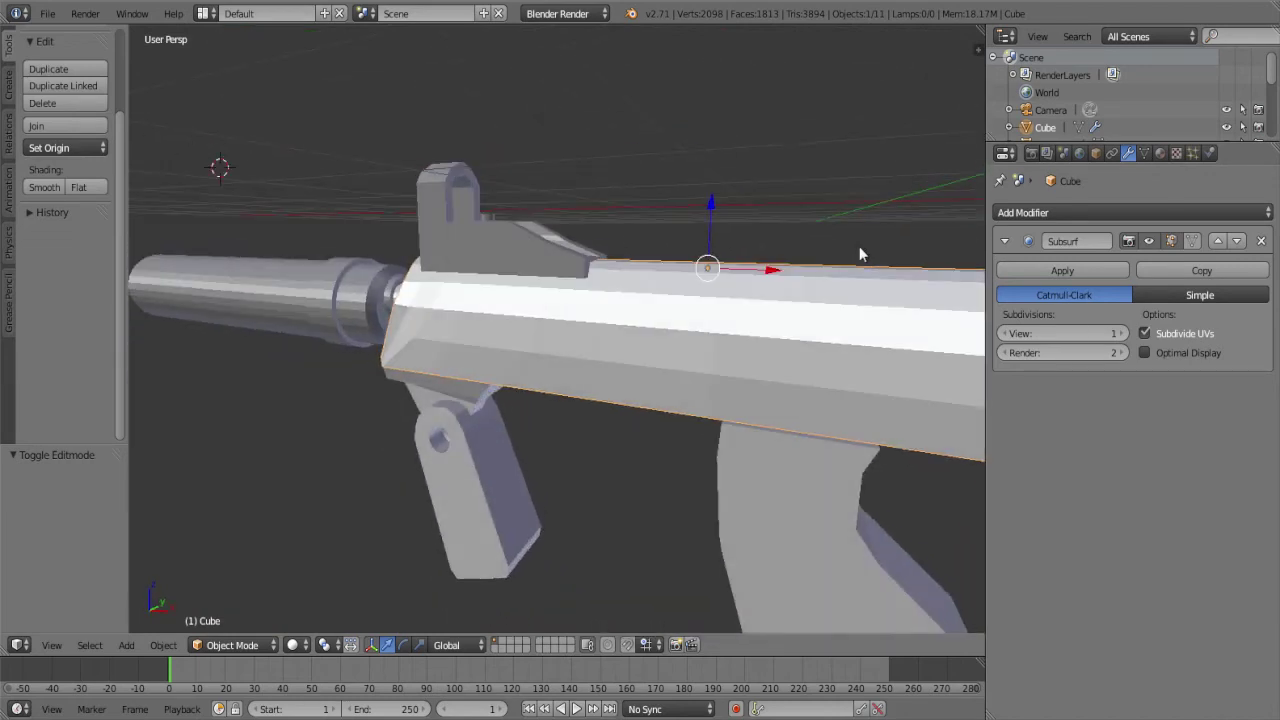
Check the receiver at subdivision preview 2 against the front blueprint in wireframe, then set preview back to 1
{"action": "left_click", "coordinate": [1131, 334]}
{"action": "mouse_move", "coordinate": [860, 340]}
{"action": "middle_mouse_down"}
{"action": "mouse_move", "coordinate": [747, 354]}
{"action": "mouse_move", "coordinate": [652, 341]}
{"action": "mouse_move", "coordinate": [677, 334]}
{"action": "mouse_move", "coordinate": [706, 374]}
{"action": "mouse_move", "coordinate": [829, 357]}
{"action": "mouse_move", "coordinate": [832, 342]}
{"action": "middle_mouse_up"}
{"action": "key", "text": "KP_1"}
{"action": "key", "text": "KP_5"}
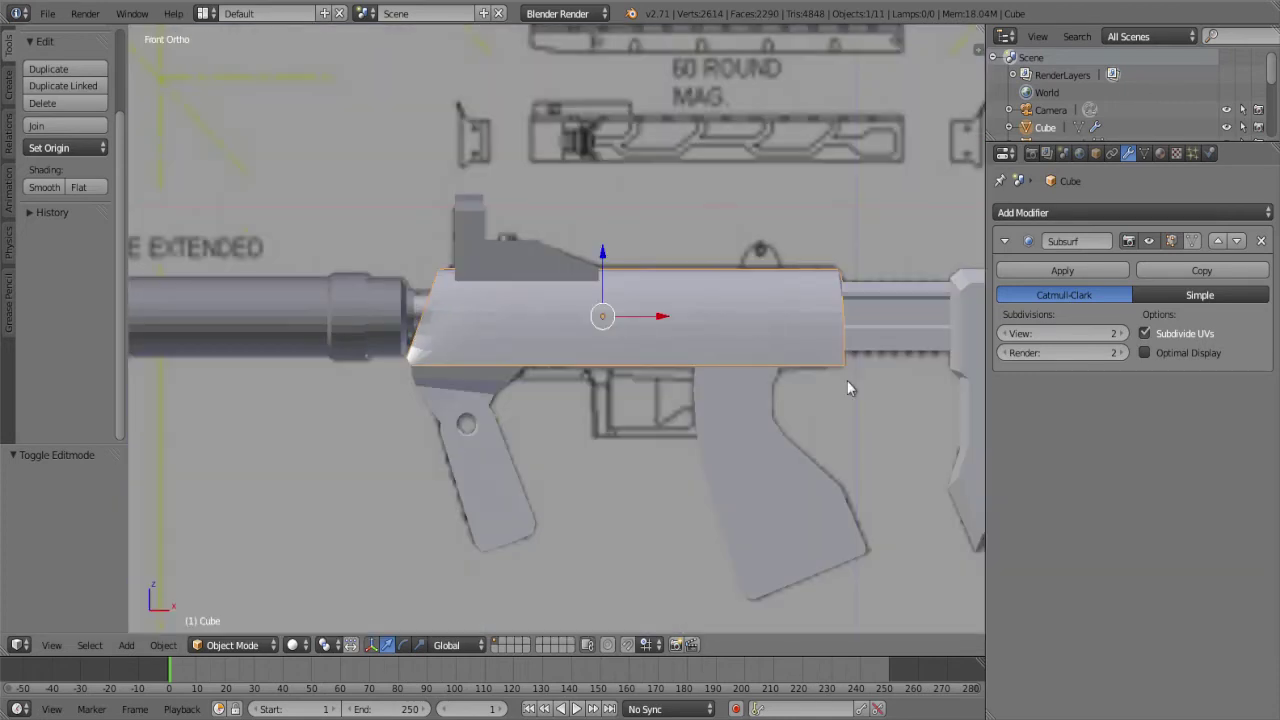
{"action": "key", "text": "z"}
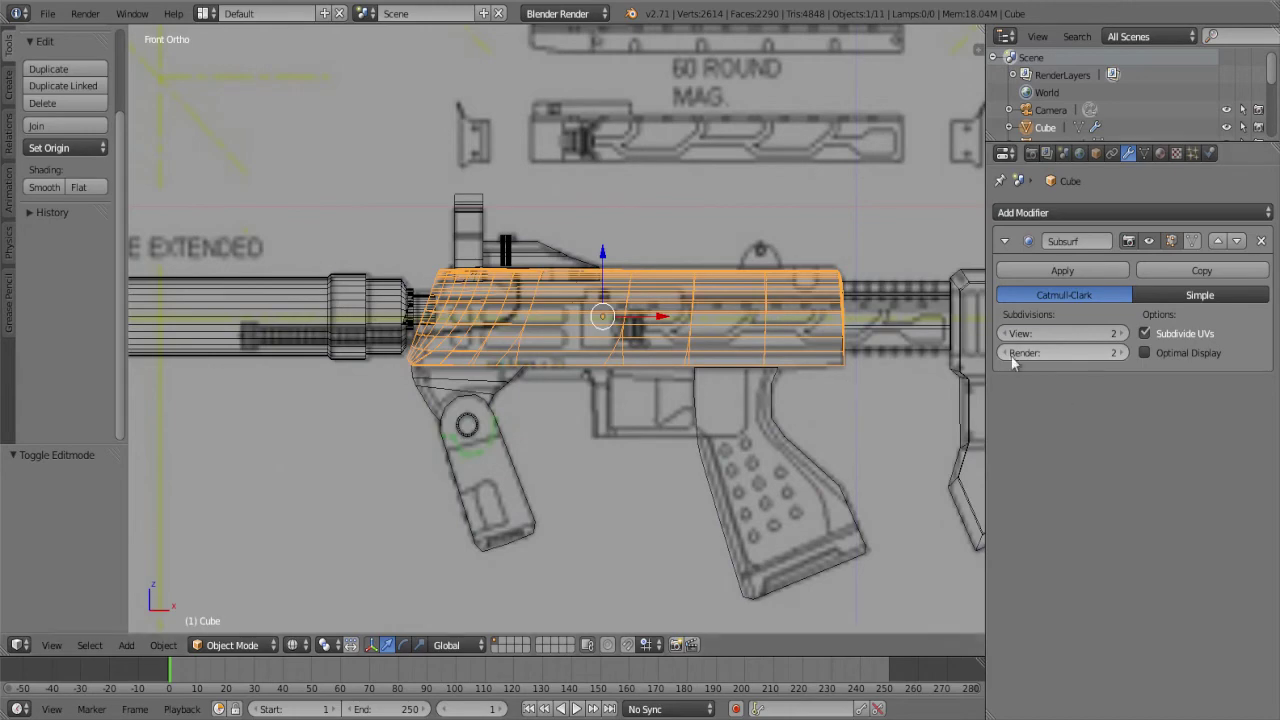
{"action": "scroll", "coordinate": [900, 370], "scroll_direction": "up", "scroll_amount": 2}
{"action": "left_click", "coordinate": [1006, 333]}
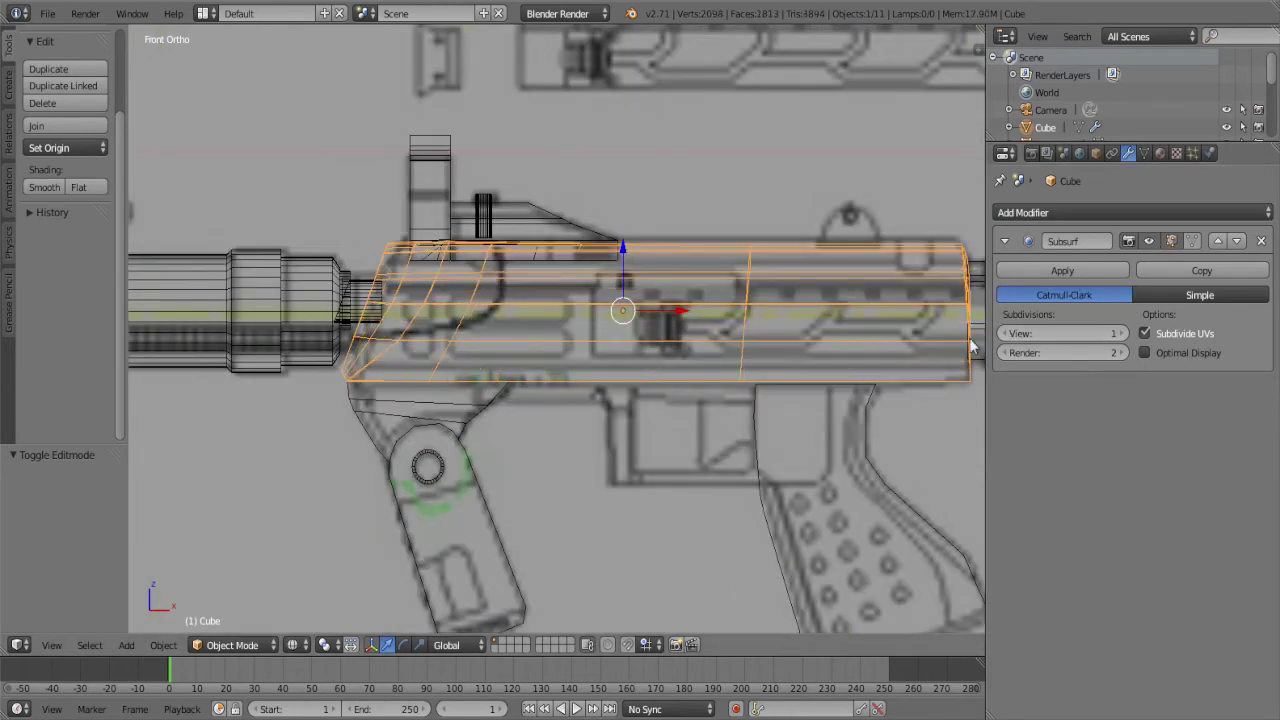
{"action": "key", "text": "z"}
{"action": "mouse_move", "coordinate": [876, 296]}
{"action": "middle_mouse_down"}
{"action": "mouse_move", "coordinate": [831, 324]}
{"action": "mouse_move", "coordinate": [719, 344]}
{"action": "mouse_move", "coordinate": [795, 313]}
{"action": "mouse_move", "coordinate": [843, 314]}
{"action": "mouse_move", "coordinate": [814, 446]}
{"action": "mouse_move", "coordinate": [820, 346]}
{"action": "mouse_move", "coordinate": [877, 300]}
{"action": "mouse_move", "coordinate": [854, 329]}
{"action": "mouse_move", "coordinate": [829, 330]}
{"action": "middle_mouse_up"}
Raise part of the receiver 0.023 along Z in Edit Mode, then return to Object Mode
{"action": "key", "text": "Tab"}
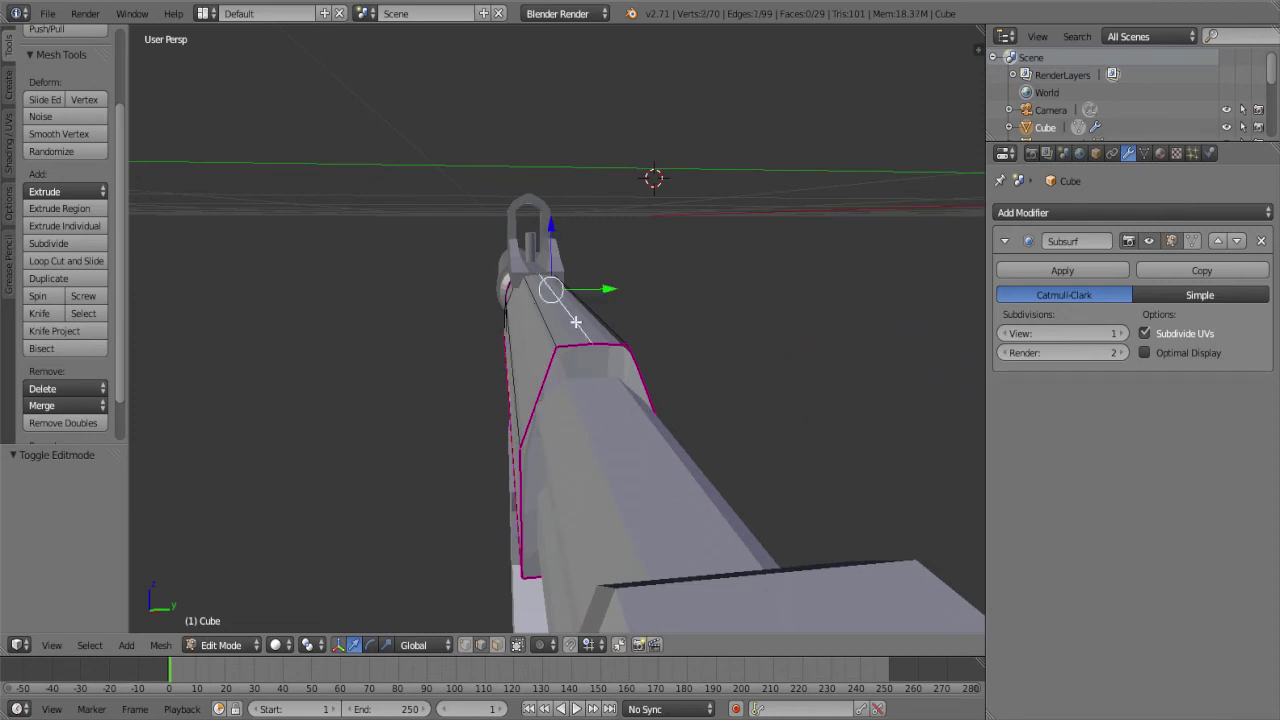
{"action": "middle_click_drag", "start_coordinate": [576, 321], "coordinate": [623, 286]}
{"action": "key", "text": "g"}
{"action": "key", "text": "x"}
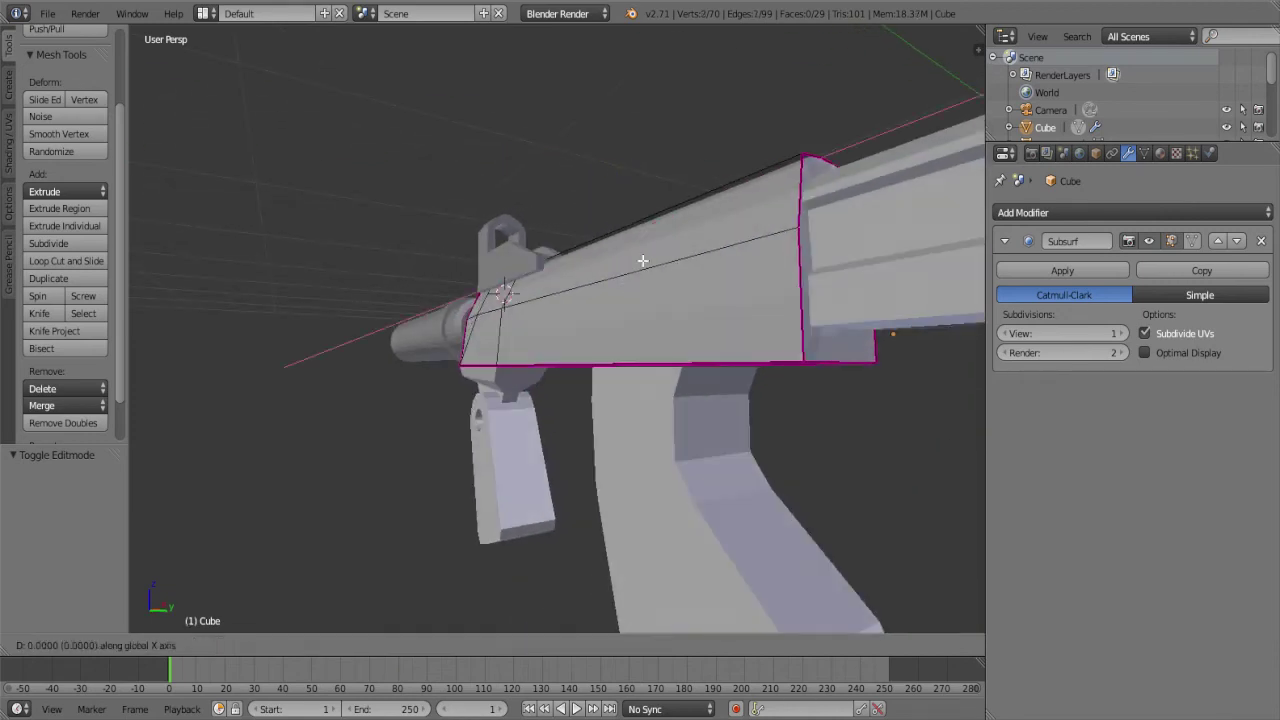
{"action": "left_click", "coordinate": [642, 255]}
{"action": "mouse_move", "coordinate": [642, 255]}
{"action": "middle_mouse_down"}
{"action": "mouse_move", "coordinate": [593, 286]}
{"action": "mouse_move", "coordinate": [681, 328]}
{"action": "mouse_move", "coordinate": [745, 300]}
{"action": "mouse_move", "coordinate": [851, 286]}
{"action": "mouse_move", "coordinate": [786, 283]}
{"action": "mouse_move", "coordinate": [797, 313]}
{"action": "mouse_move", "coordinate": [766, 354]}
{"action": "mouse_move", "coordinate": [586, 420]}
{"action": "mouse_move", "coordinate": [725, 376]}
{"action": "mouse_move", "coordinate": [561, 402]}
{"action": "mouse_move", "coordinate": [545, 330]}
{"action": "middle_mouse_up"}
{"action": "key", "text": "Tab"}
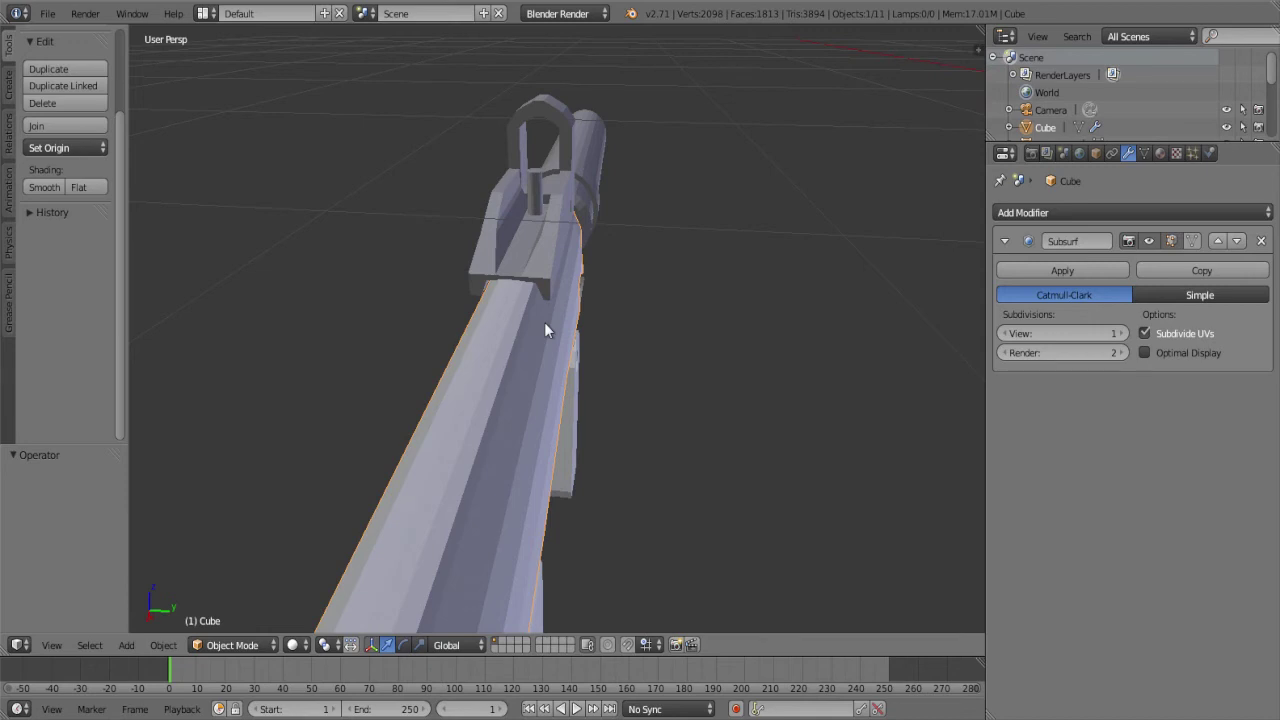
Centre the receiver over its blueprint in Front Ortho wireframe view
{"action": "key", "text": "KP_1"}
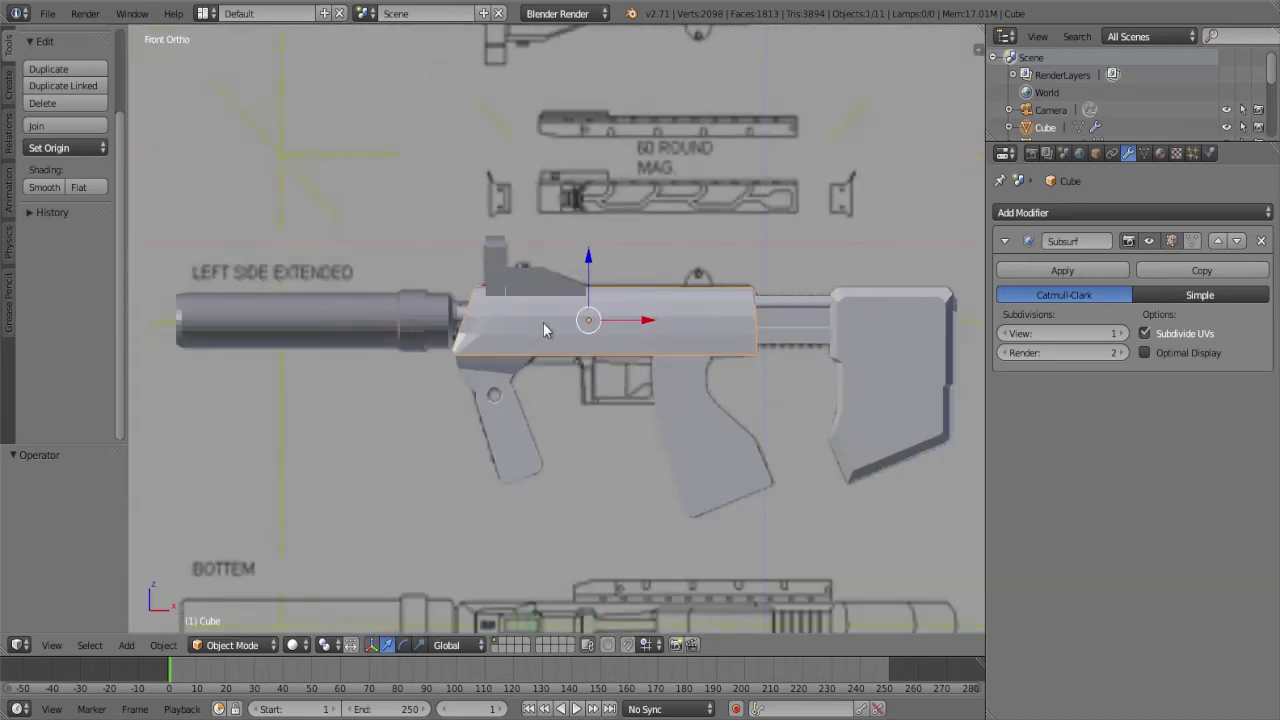
{"action": "scroll", "coordinate": [543, 323], "scroll_direction": "down", "scroll_amount": 2}
{"action": "middle_click_drag", "start_coordinate": [547, 330], "coordinate": [518, 393], "text": "shift"}
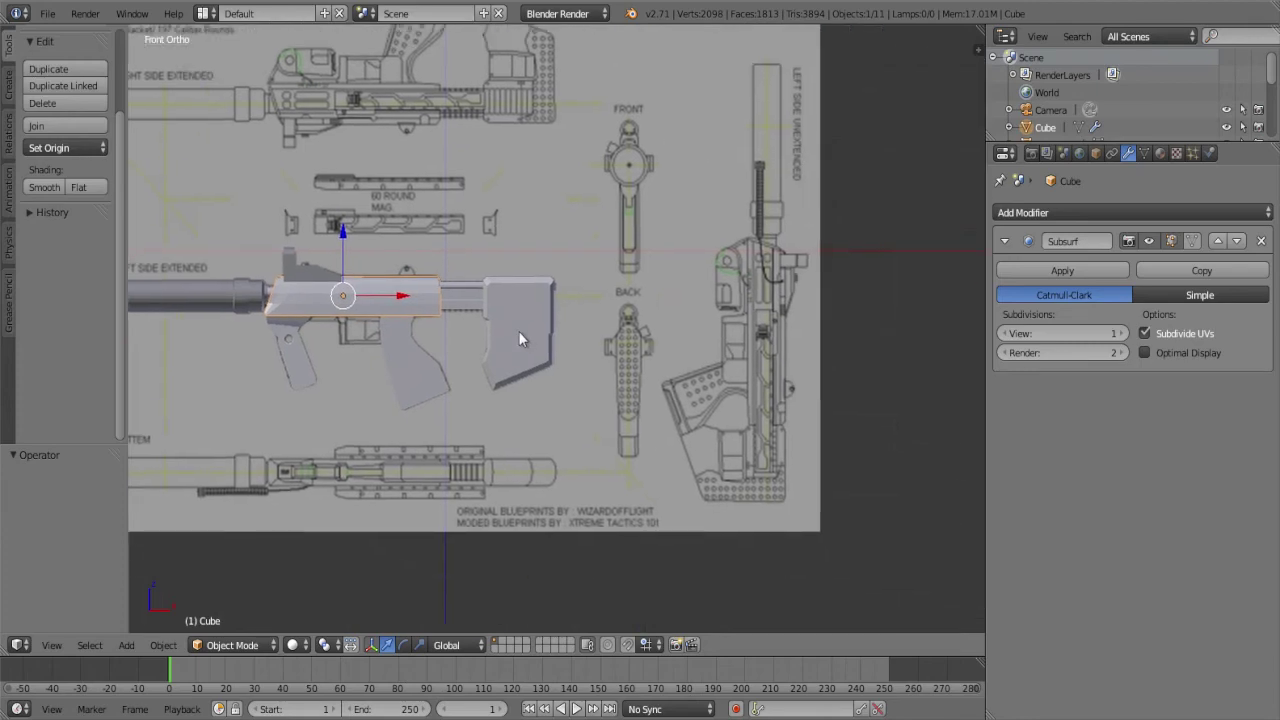
{"action": "middle_click_drag", "start_coordinate": [547, 320], "coordinate": [466, 263], "text": "shift"}
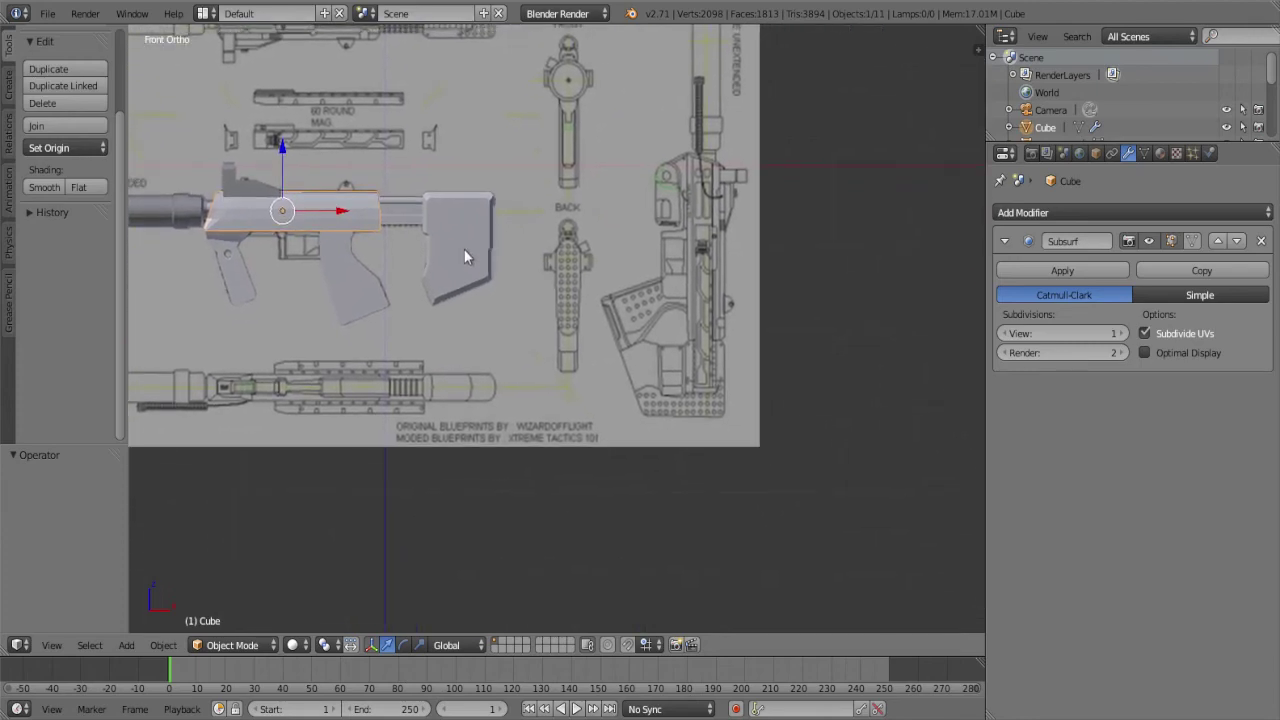
{"action": "scroll", "coordinate": [729, 212], "scroll_direction": "up", "scroll_amount": 2}
{"action": "mouse_move", "coordinate": [729, 206]}
{"action": "middle_mouse_down", "text": "shift"}
{"action": "mouse_move", "coordinate": [510, 380]}
{"action": "mouse_move", "coordinate": [876, 361]}
{"action": "middle_mouse_up", "text": "shift"}
{"action": "scroll", "coordinate": [876, 361], "scroll_direction": "down", "scroll_amount": 2}
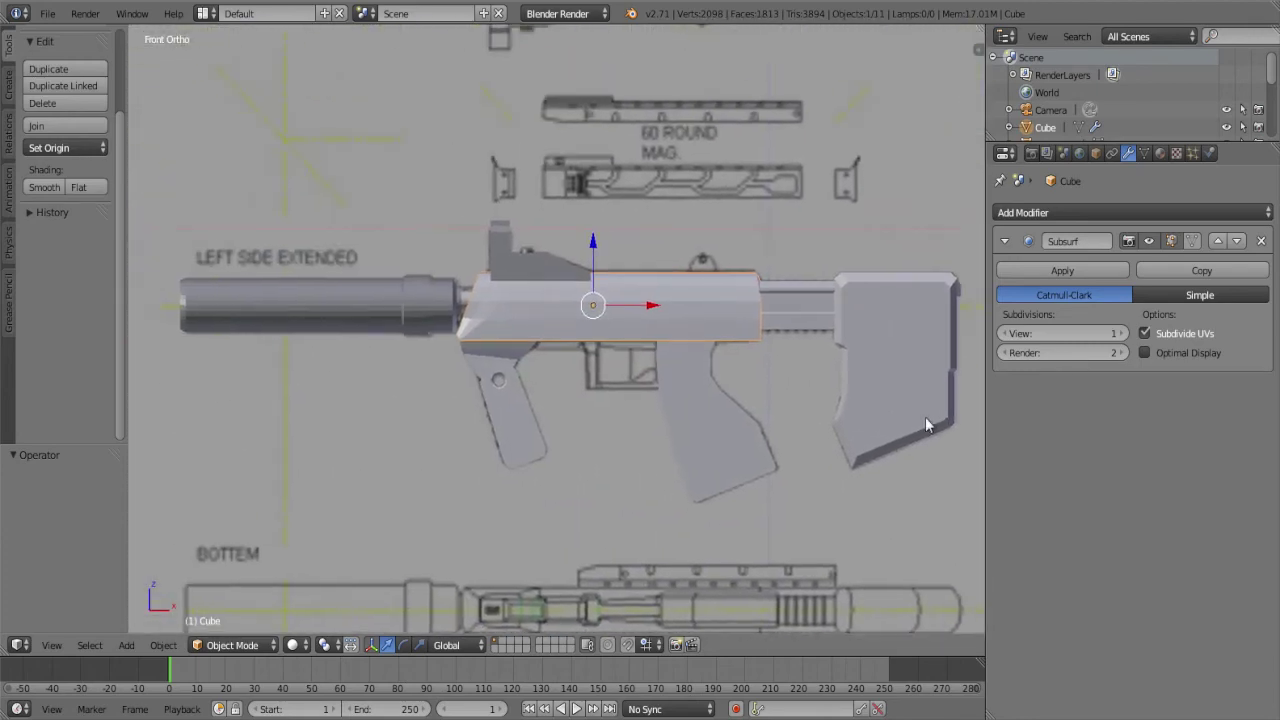
{"action": "scroll", "coordinate": [815, 431], "scroll_direction": "down", "scroll_amount": 3}
{"action": "scroll", "coordinate": [815, 431], "scroll_direction": "up", "scroll_amount": 3}
{"action": "scroll", "coordinate": [814, 491], "scroll_direction": "up", "scroll_amount": 3}
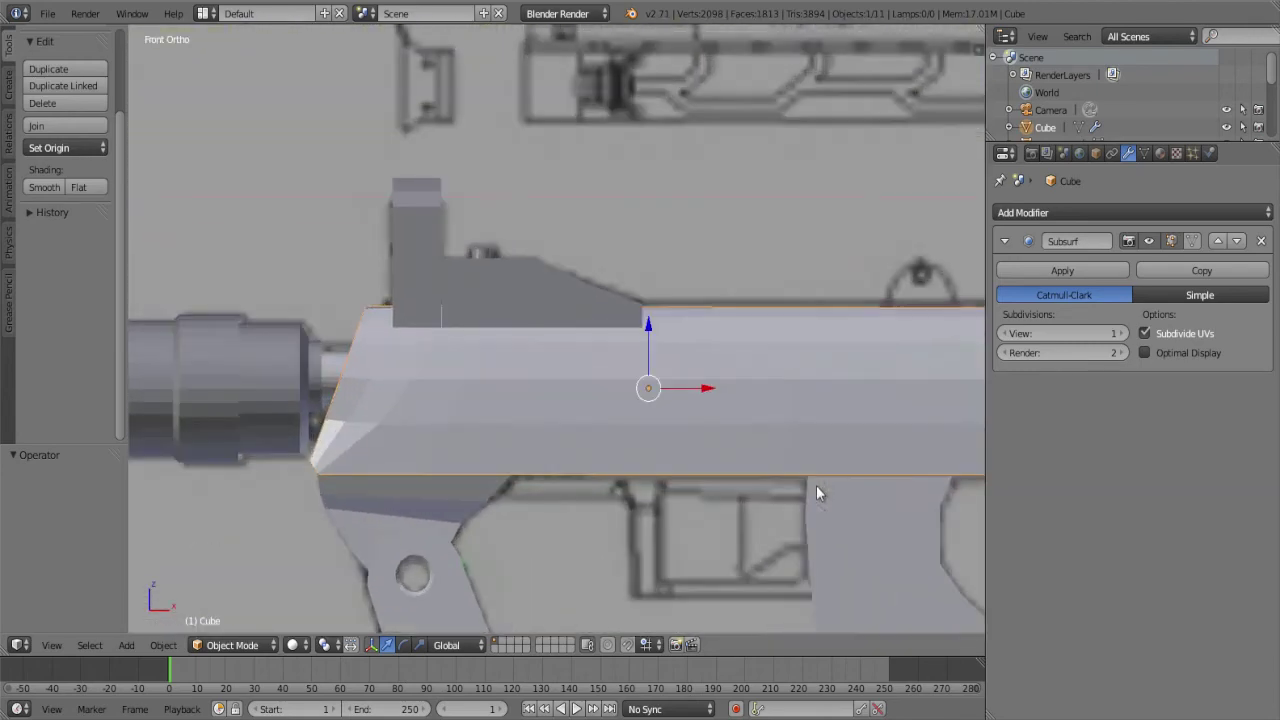
{"action": "scroll", "coordinate": [816, 485], "scroll_direction": "down", "scroll_amount": 4}
{"action": "key", "text": "z"}
{"action": "scroll", "coordinate": [820, 496], "scroll_direction": "up", "scroll_amount": 3}
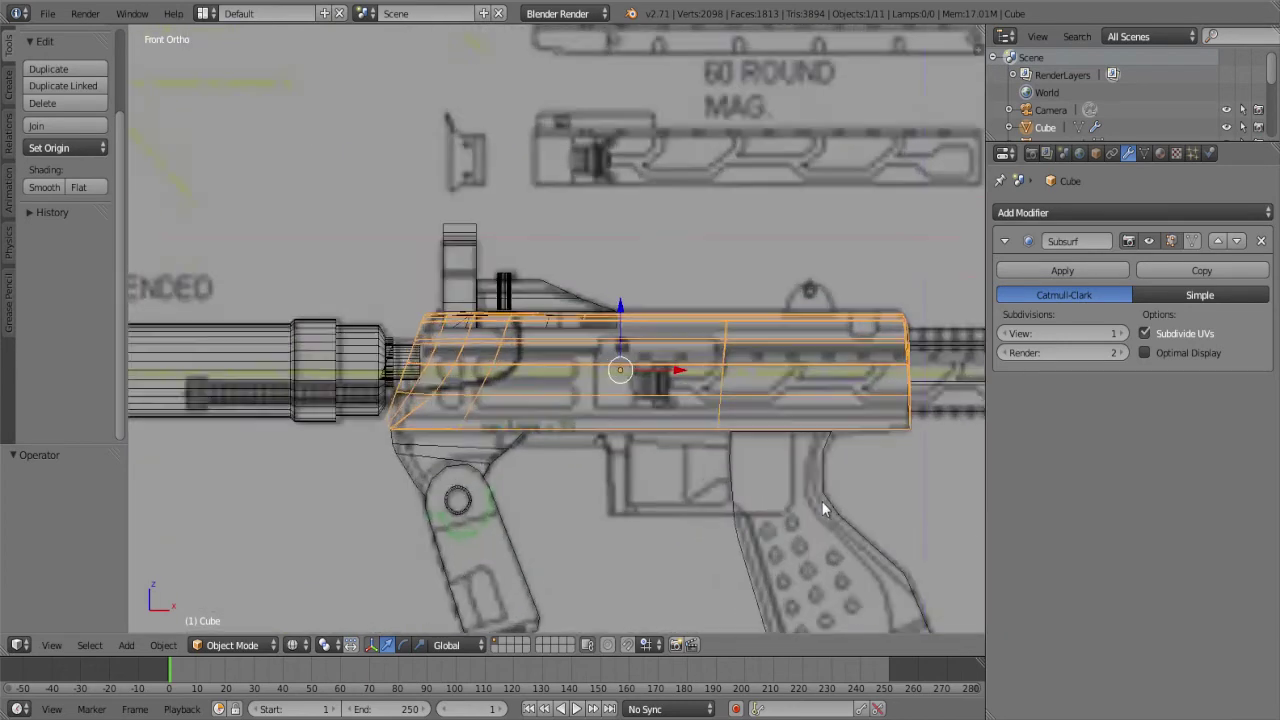
{"action": "scroll", "coordinate": [822, 502], "scroll_direction": "up", "scroll_amount": 1}
{"action": "mouse_move", "coordinate": [813, 452]}
{"action": "middle_mouse_down", "text": "shift"}
{"action": "mouse_move", "coordinate": [766, 463]}
{"action": "mouse_move", "coordinate": [684, 438]}
{"action": "middle_mouse_up", "text": "shift"}
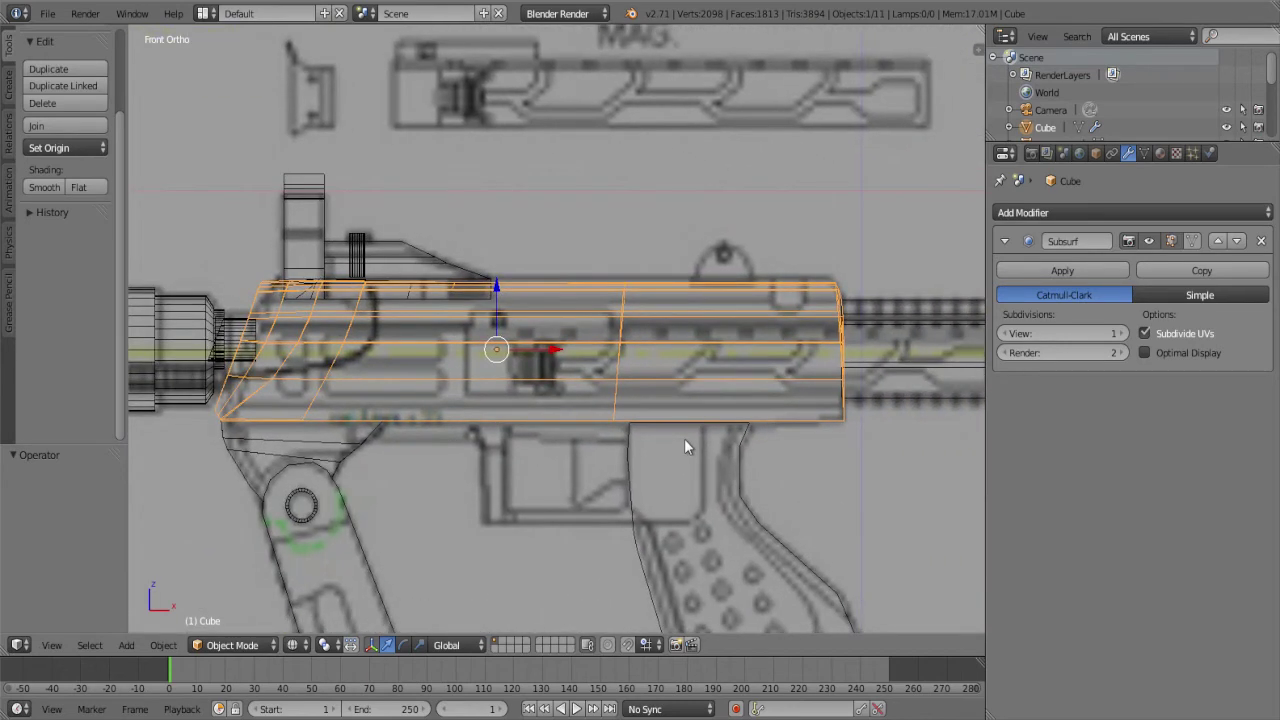
Enter Edit Mode on the receiver Cube, restore solid shading, and orbit to a front-angled view
{"action": "key", "text": "Tab"}
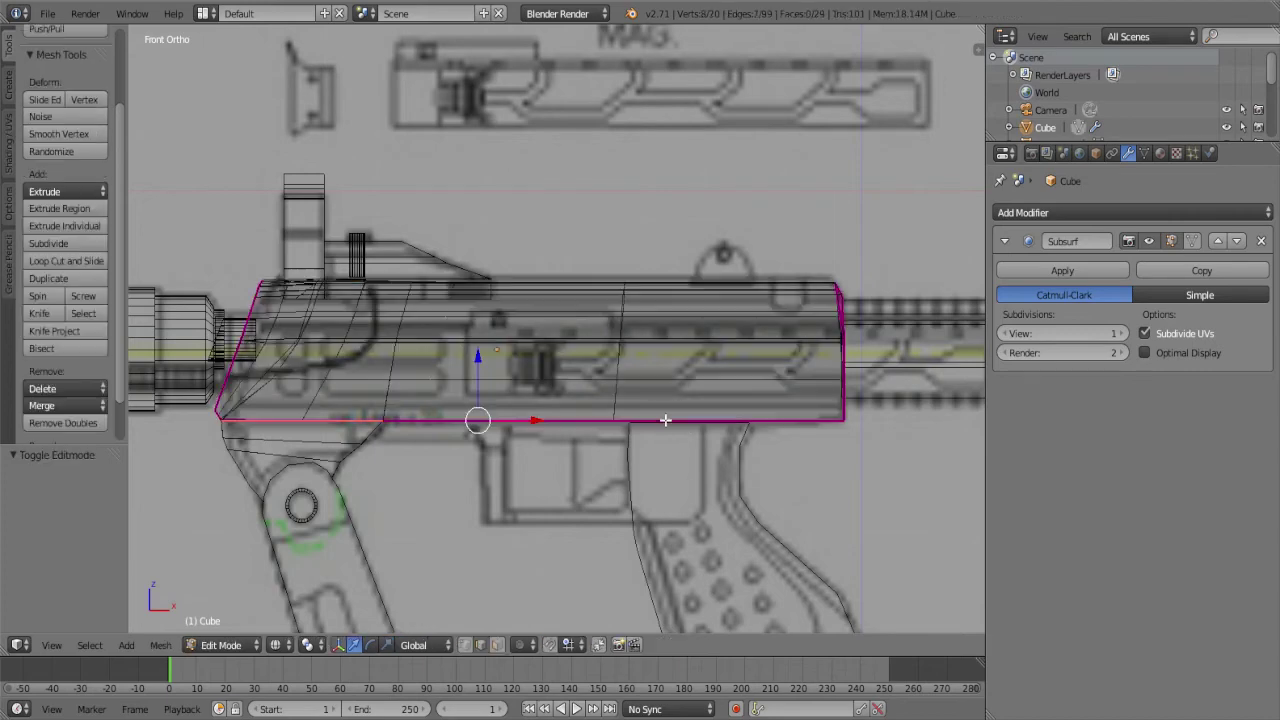
{"action": "scroll", "coordinate": [670, 425], "scroll_direction": "up", "scroll_amount": 4}
{"action": "scroll", "coordinate": [688, 308], "scroll_direction": "down", "scroll_amount": 3}
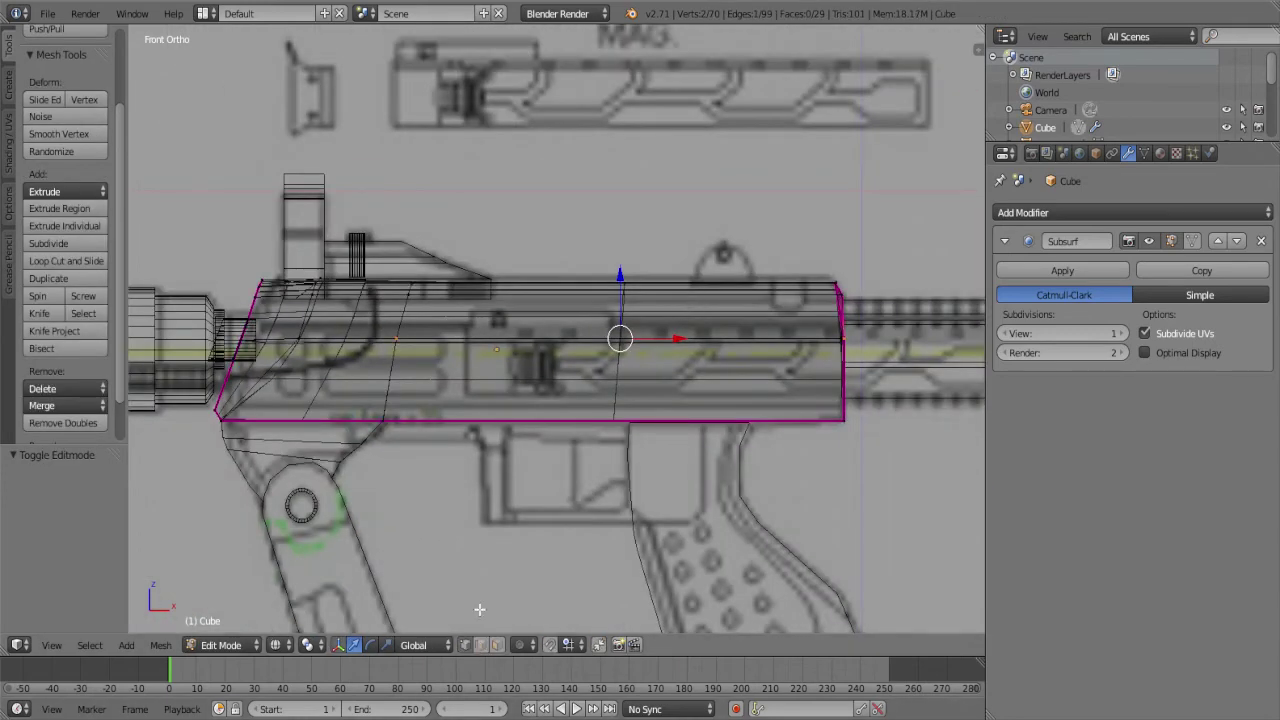
{"action": "key", "text": "z"}
{"action": "mouse_move", "coordinate": [540, 450]}
{"action": "middle_mouse_down"}
{"action": "mouse_move", "coordinate": [581, 417]}
{"action": "mouse_move", "coordinate": [400, 417]}
{"action": "mouse_move", "coordinate": [502, 400]}
{"action": "middle_mouse_up"}
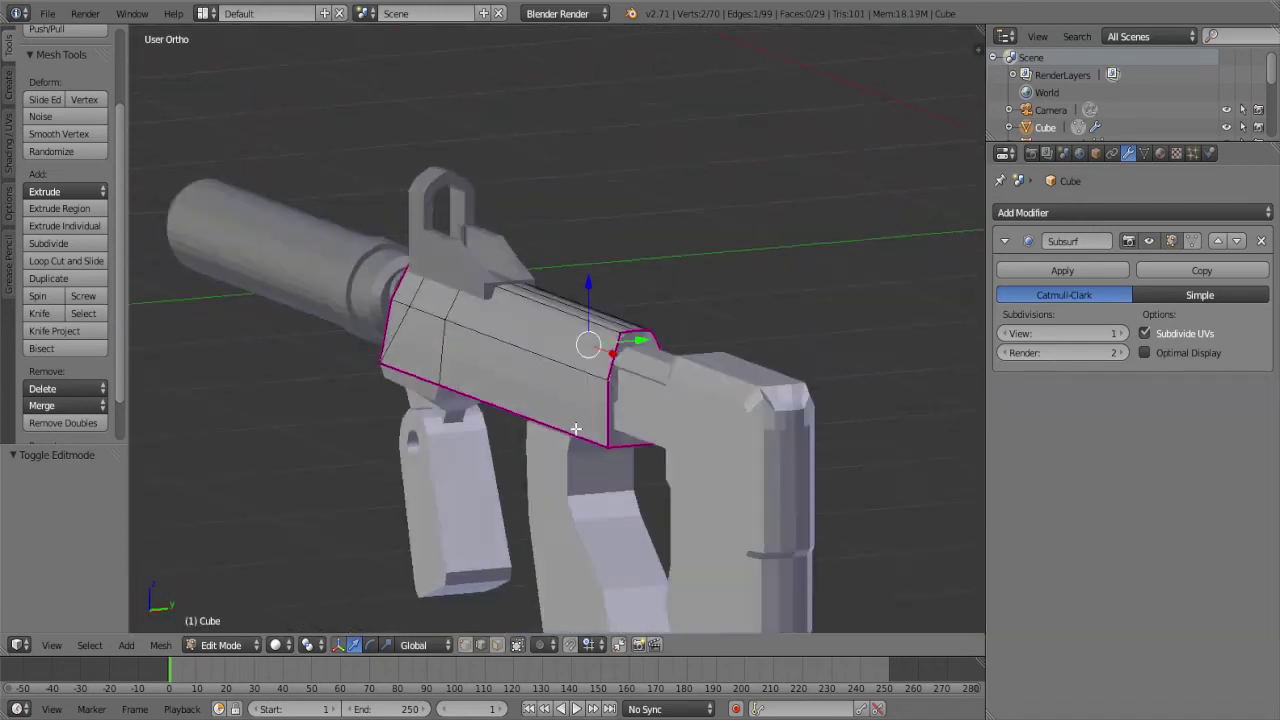
{"action": "middle_click_drag", "start_coordinate": [480, 420], "coordinate": [533, 330]}
Loop cut a new edge loop across the receiver with Ctrl+R
{"action": "key", "text": "ctrl+e"}
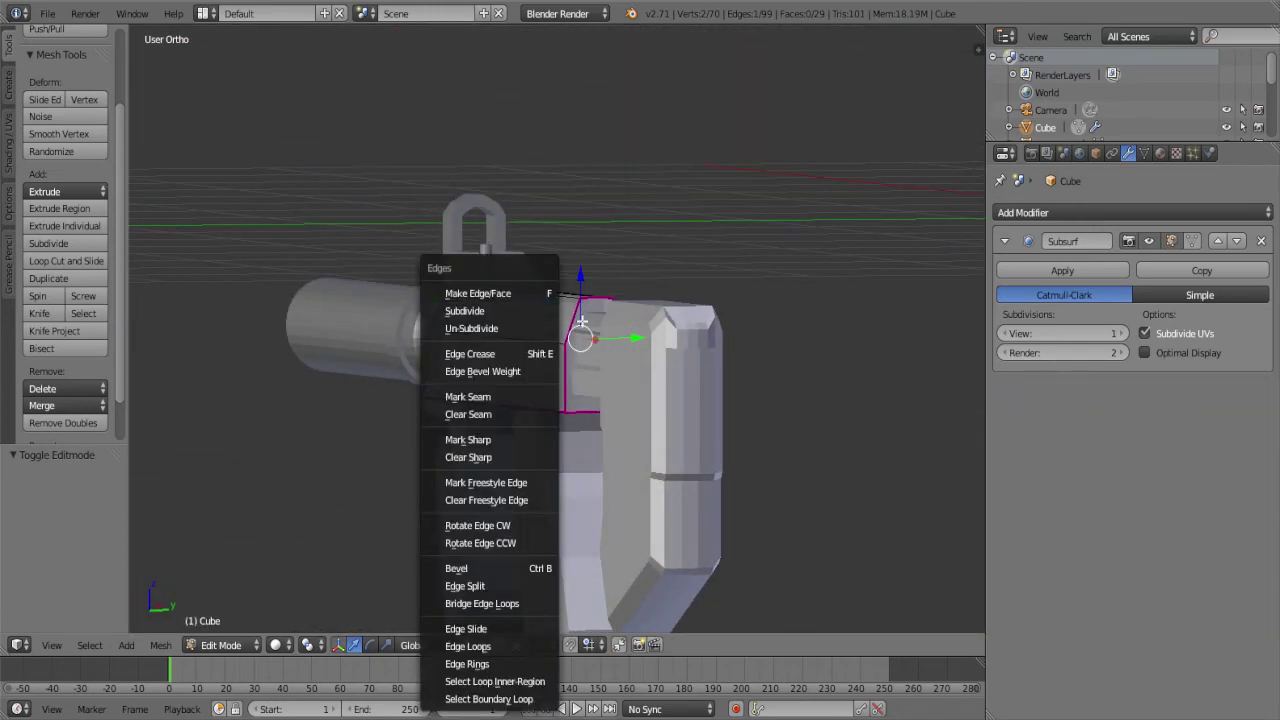
{"action": "key", "text": "Escape"}
{"action": "key", "text": "ctrl+r"}
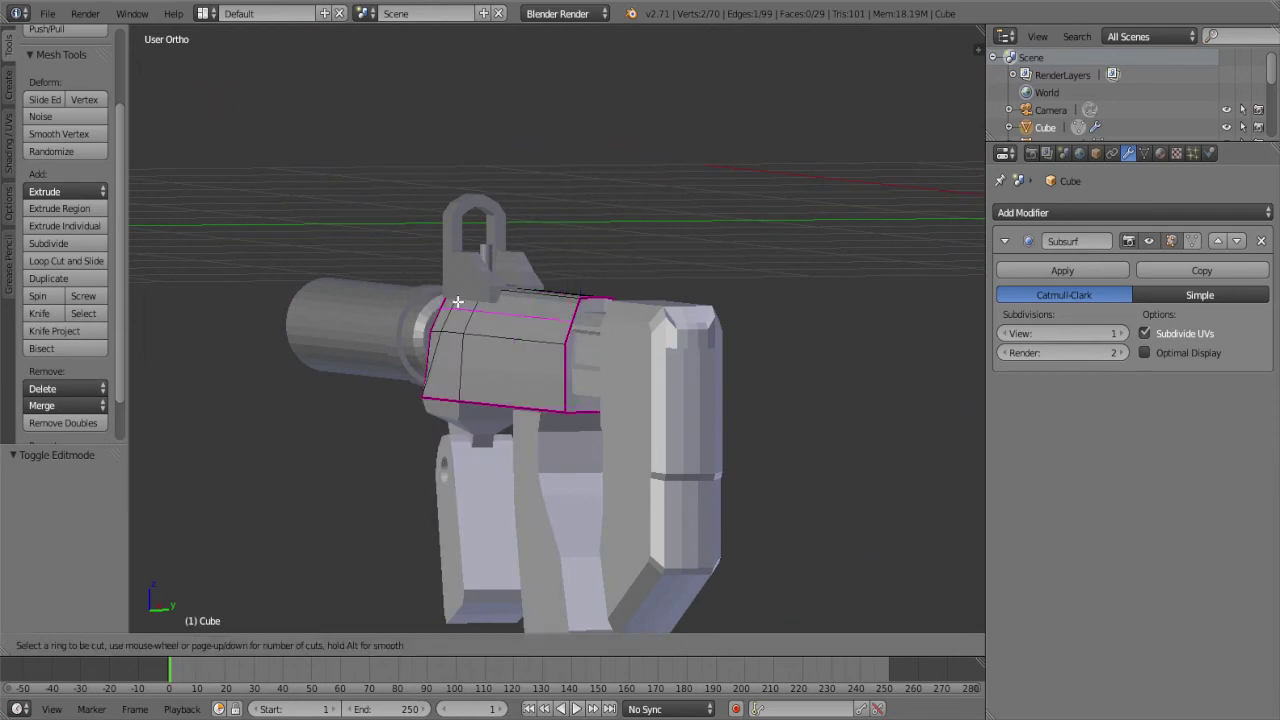
{"action": "left_click", "coordinate": [457, 301]}
{"action": "mouse_move", "coordinate": [457, 301]}
{"action": "middle_mouse_down"}
{"action": "mouse_move", "coordinate": [414, 323]}
{"action": "mouse_move", "coordinate": [371, 323]}
{"action": "mouse_move", "coordinate": [522, 326]}
{"action": "mouse_move", "coordinate": [543, 380]}
{"action": "mouse_move", "coordinate": [578, 379]}
{"action": "middle_mouse_up"}
{"action": "left_click", "coordinate": [494, 337]}
{"action": "left_click", "coordinate": [494, 337]}
{"action": "middle_click_drag", "start_coordinate": [549, 337], "coordinate": [414, 337]}
Select the receiver's top edges and widen them along Y
{"action": "right_click", "coordinate": [654, 307], "text": "shift"}
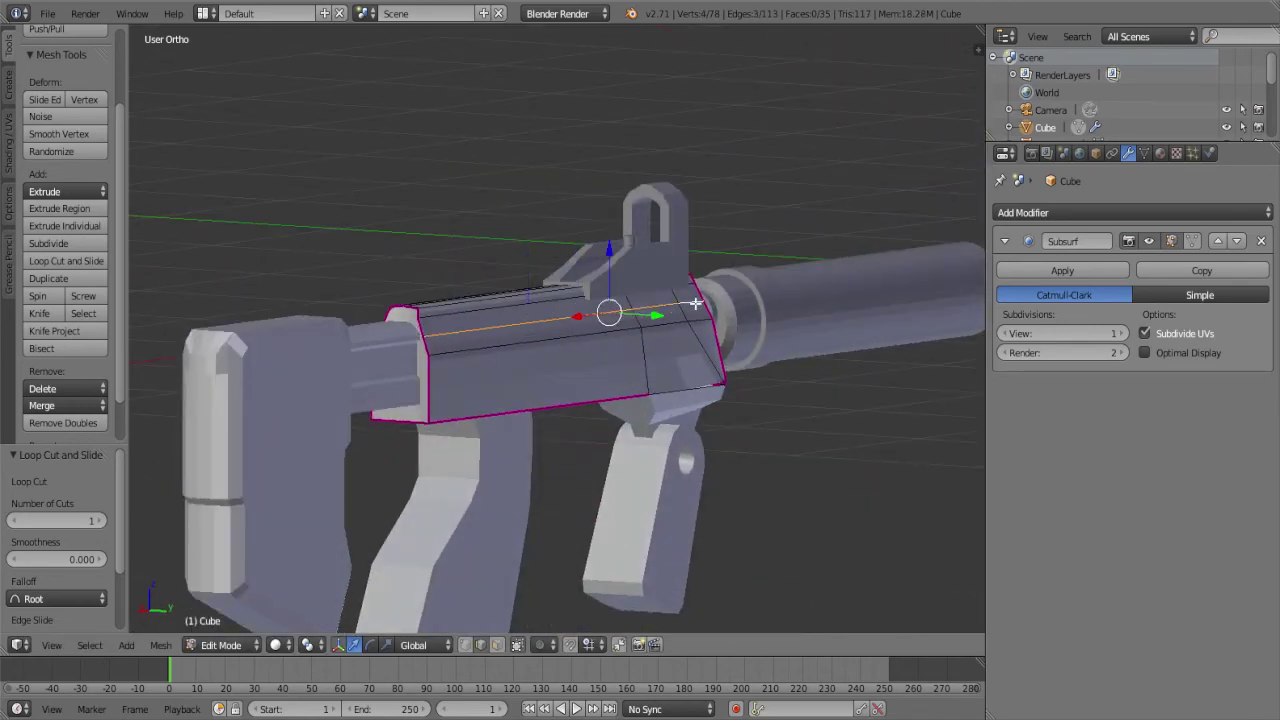
{"action": "middle_click_drag", "start_coordinate": [654, 307], "coordinate": [785, 371]}
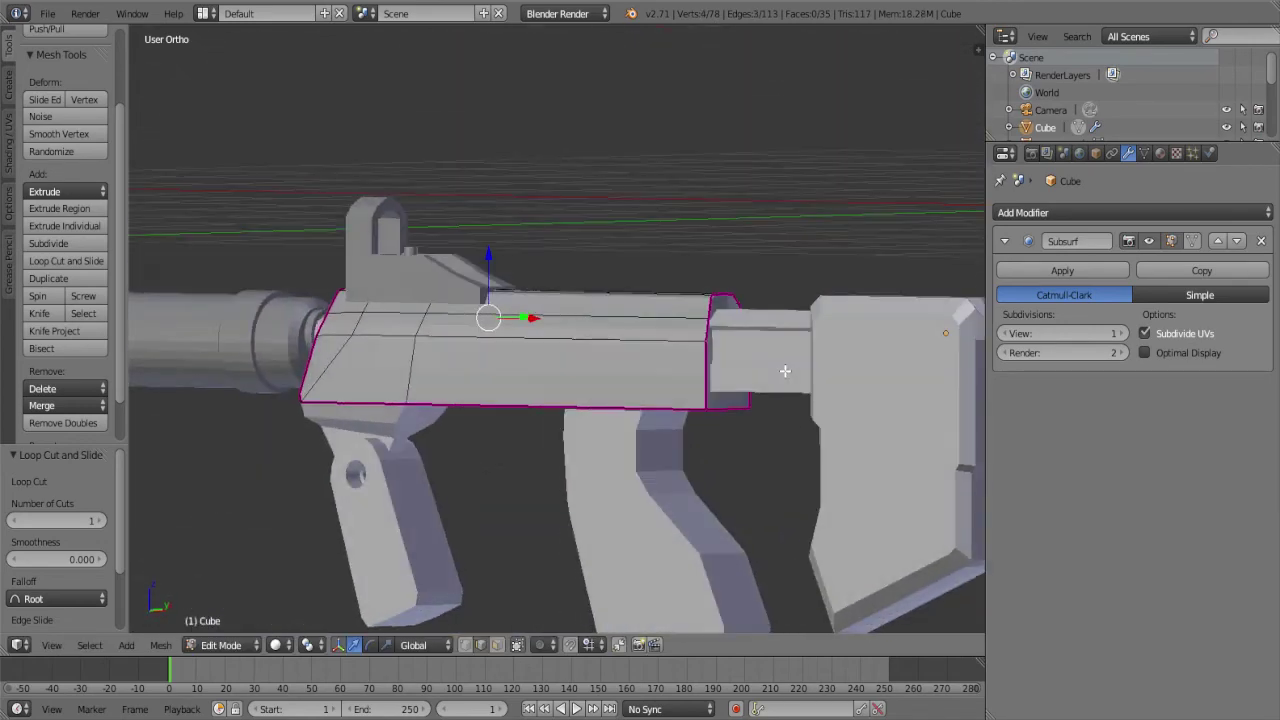
{"action": "right_click", "coordinate": [382, 316], "text": "shift"}
{"action": "middle_click_drag", "start_coordinate": [382, 316], "coordinate": [637, 254]}
{"action": "key", "text": "s"}
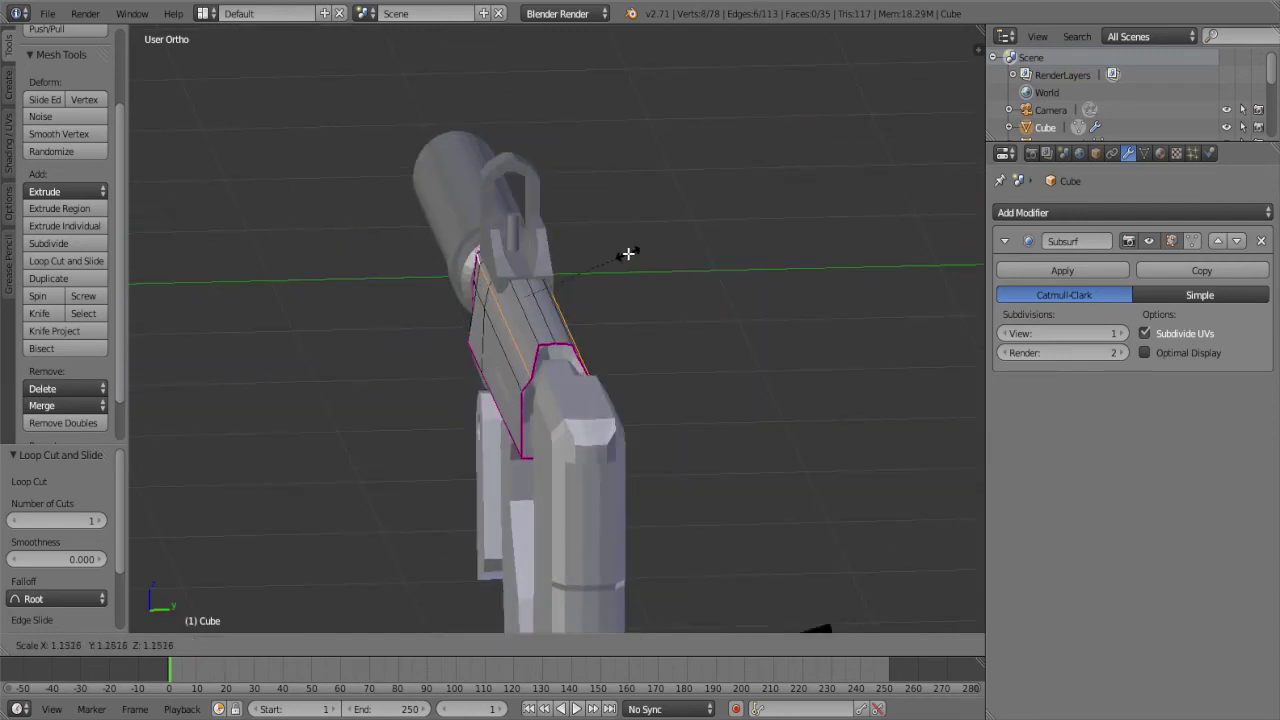
{"action": "key", "text": "y"}
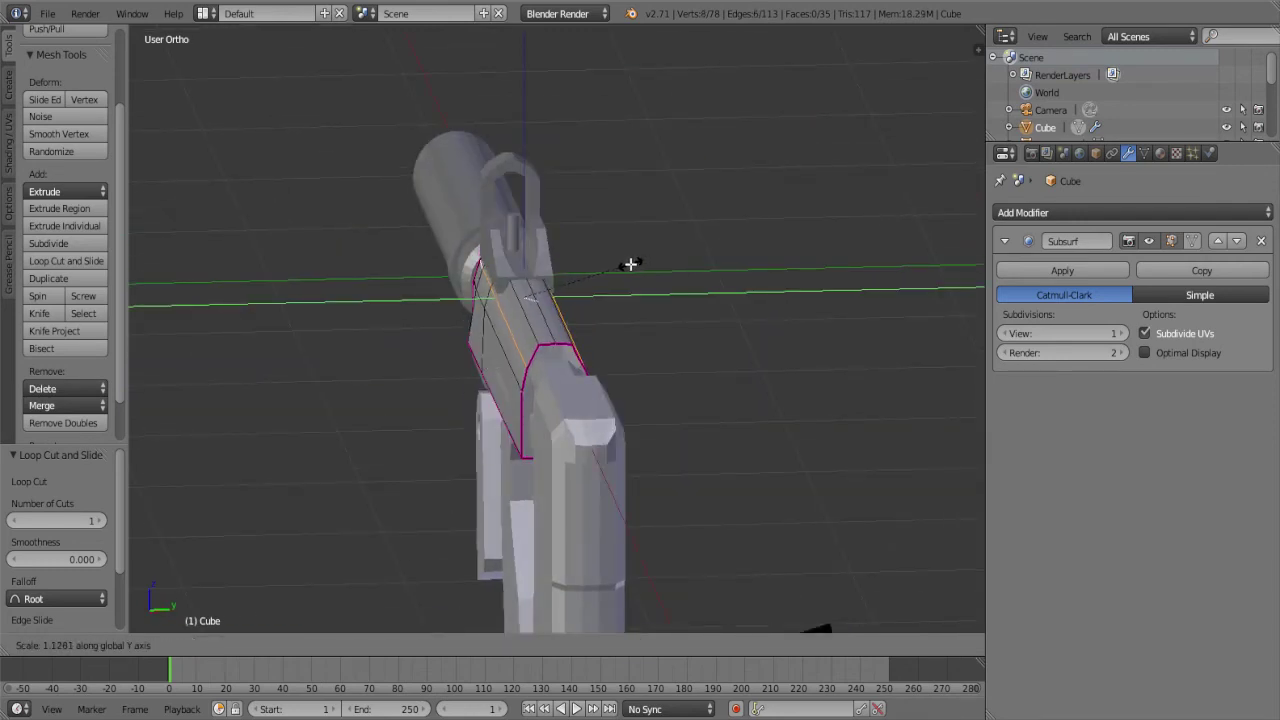
{"action": "left_click", "coordinate": [631, 264]}
Rescale the selected top edges to 1.045 along Y in perspective view
{"action": "mouse_move", "coordinate": [631, 264]}
{"action": "middle_mouse_down"}
{"action": "mouse_move", "coordinate": [700, 263]}
{"action": "mouse_move", "coordinate": [663, 249]}
{"action": "mouse_move", "coordinate": [606, 269]}
{"action": "mouse_move", "coordinate": [620, 269]}
{"action": "mouse_move", "coordinate": [570, 268]}
{"action": "mouse_move", "coordinate": [591, 272]}
{"action": "middle_mouse_up"}
{"action": "scroll", "coordinate": [601, 267], "scroll_direction": "up", "scroll_amount": 2}
{"action": "key", "text": "KP_5"}
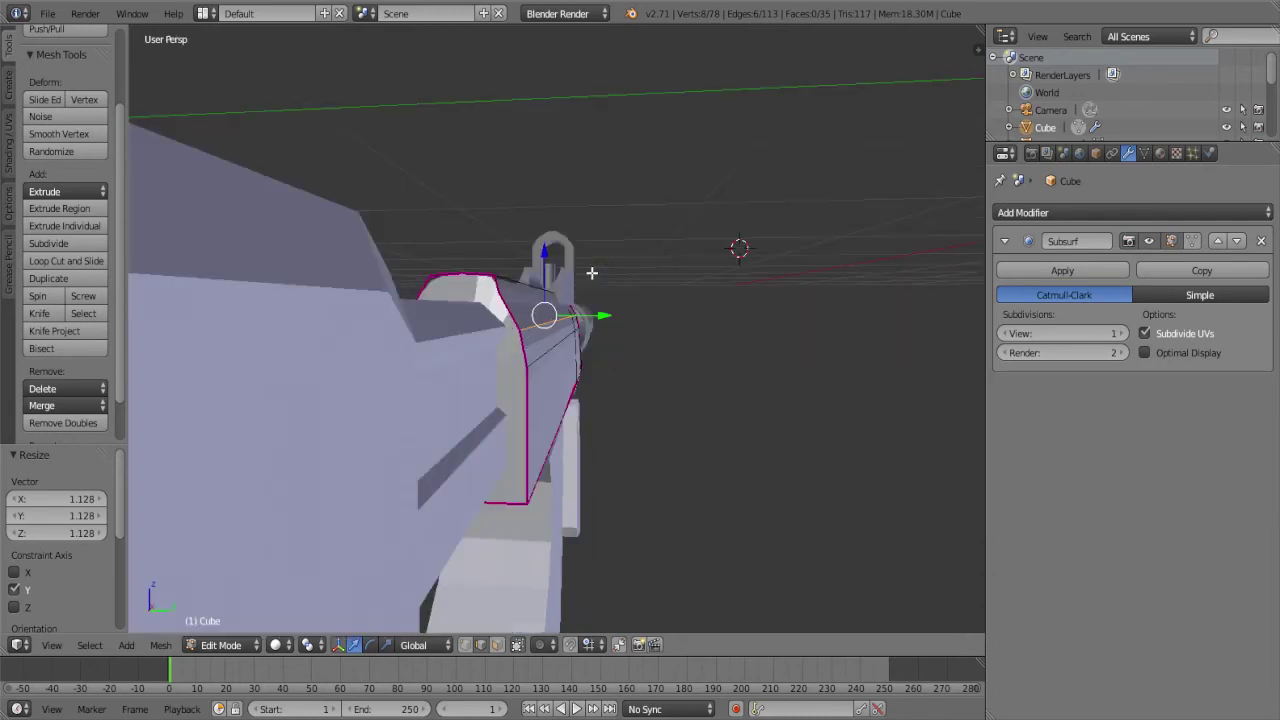
{"action": "mouse_move", "coordinate": [809, 277]}
{"action": "middle_mouse_down"}
{"action": "mouse_move", "coordinate": [469, 277]}
{"action": "mouse_move", "coordinate": [453, 291]}
{"action": "middle_mouse_up"}
{"action": "key", "text": "s"}
{"action": "key", "text": "y"}
{"action": "left_click", "coordinate": [703, 294]}
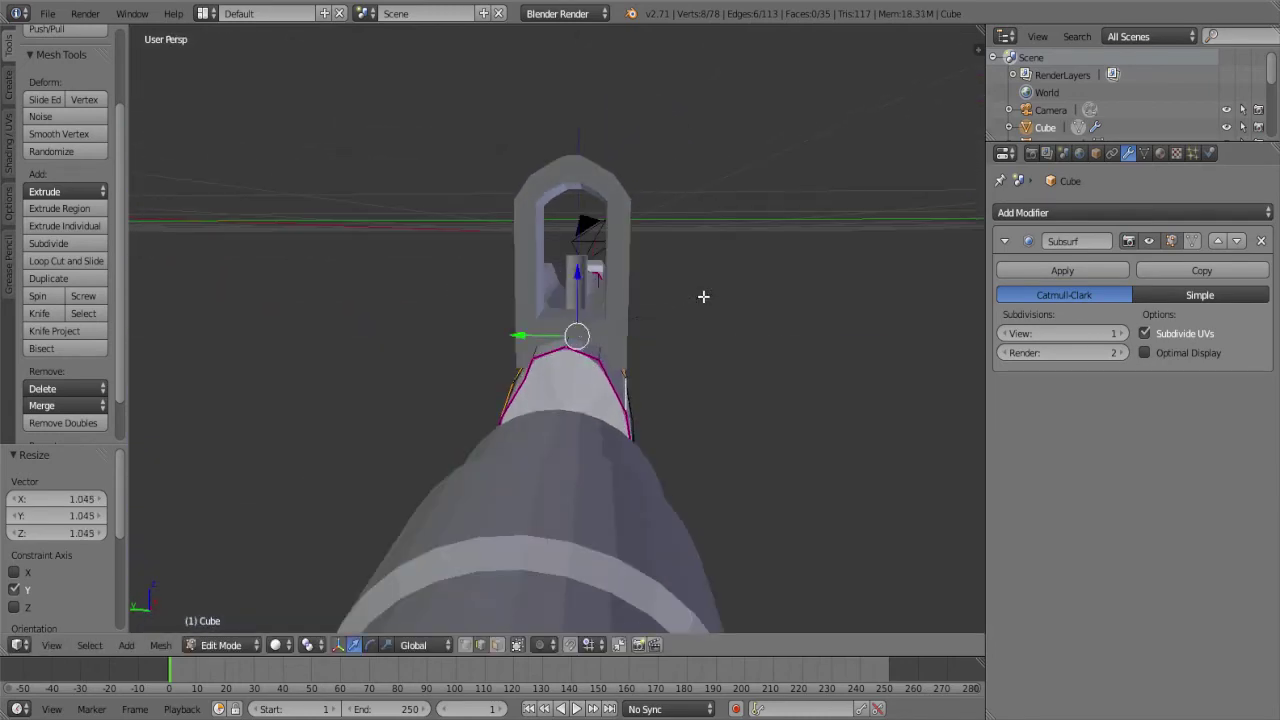
Raise the selected top edges 0.016 along Z
{"action": "mouse_move", "coordinate": [703, 294]}
{"action": "middle_mouse_down"}
{"action": "mouse_move", "coordinate": [723, 306]}
{"action": "mouse_move", "coordinate": [933, 301]}
{"action": "middle_mouse_up"}
{"action": "key", "text": "g"}
{"action": "key", "text": "z"}
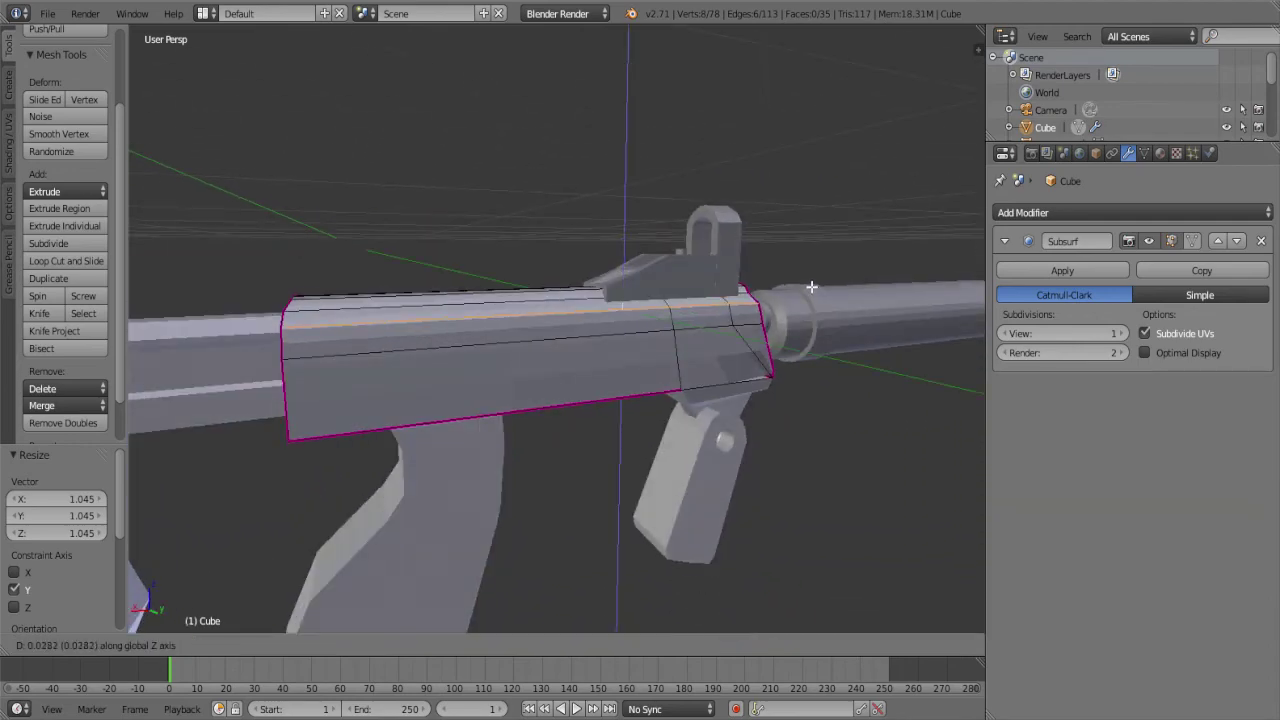
{"action": "left_click", "coordinate": [810, 290]}
{"action": "mouse_move", "coordinate": [810, 290]}
{"action": "middle_mouse_down"}
{"action": "mouse_move", "coordinate": [937, 309]}
{"action": "mouse_move", "coordinate": [984, 300]}
{"action": "mouse_move", "coordinate": [168, 293]}
{"action": "mouse_move", "coordinate": [686, 306]}
{"action": "mouse_move", "coordinate": [523, 380]}
{"action": "mouse_move", "coordinate": [343, 357]}
{"action": "mouse_move", "coordinate": [206, 306]}
{"action": "mouse_move", "coordinate": [667, 310]}
{"action": "middle_mouse_up"}
Select the receiver's top edge pairs in isolated wireframe view and edge-slide them to tighten the profile
{"action": "right_click", "coordinate": [686, 310]}
{"action": "key", "text": "z"}
{"action": "key", "text": "z"}
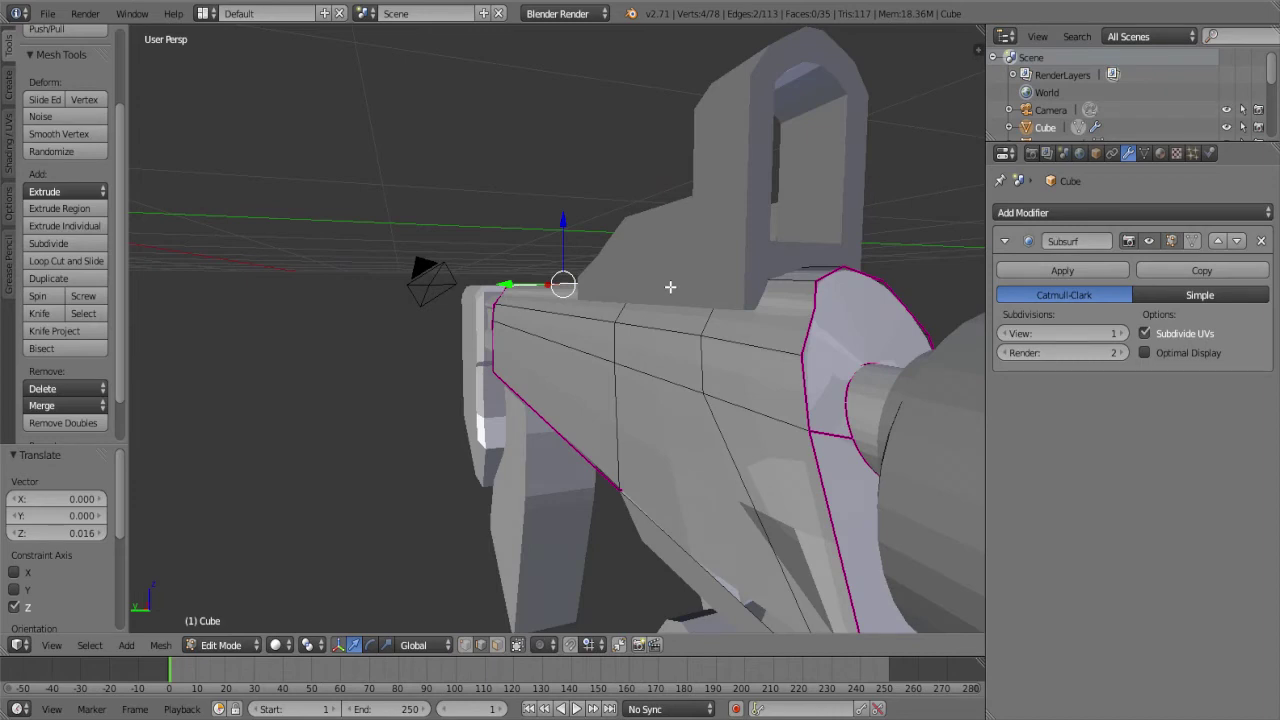
{"action": "key", "text": "KP_Divide"}
{"action": "scroll", "coordinate": [686, 337], "scroll_direction": "up", "scroll_amount": 2}
{"action": "scroll", "coordinate": [684, 334], "scroll_direction": "up", "scroll_amount": 2}
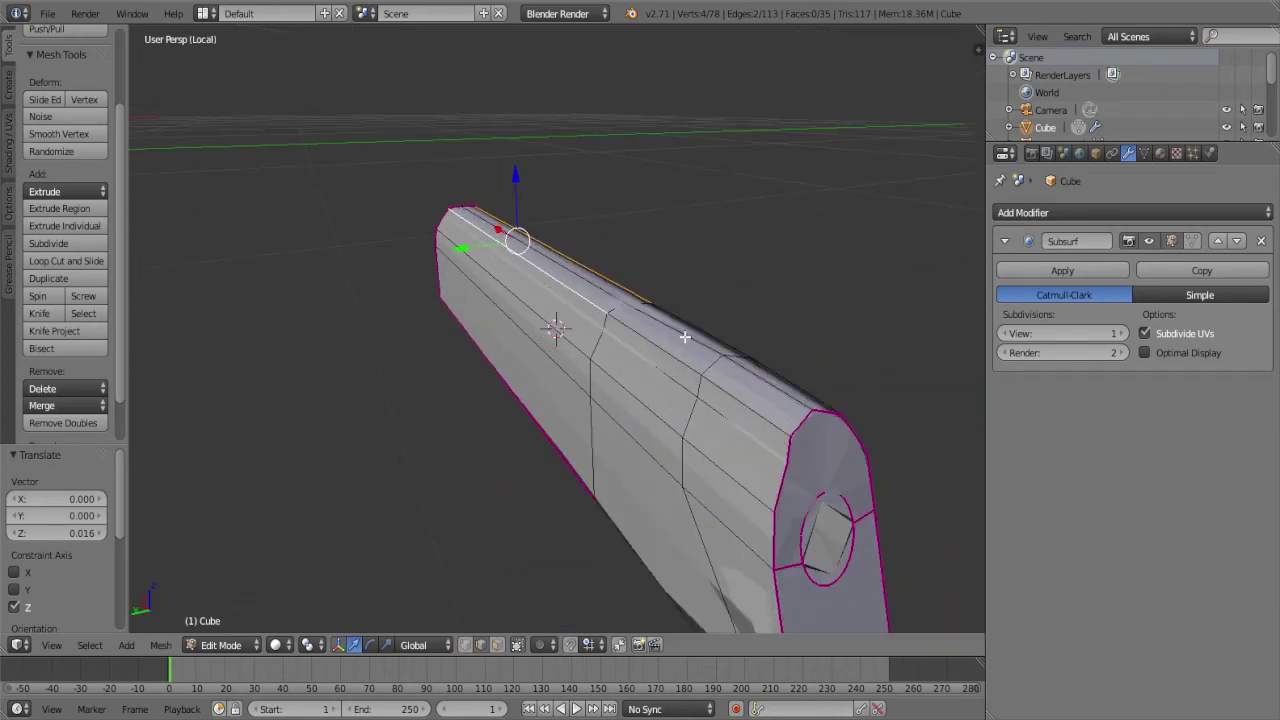
{"action": "right_click", "coordinate": [650, 344], "text": "shift"}
{"action": "mouse_move", "coordinate": [650, 344]}
{"action": "middle_mouse_down"}
{"action": "mouse_move", "coordinate": [509, 349]}
{"action": "mouse_move", "coordinate": [597, 426]}
{"action": "mouse_move", "coordinate": [543, 457]}
{"action": "mouse_move", "coordinate": [595, 432]}
{"action": "middle_mouse_up"}
{"action": "right_click", "coordinate": [560, 455], "text": "shift"}
{"action": "right_click", "coordinate": [515, 460], "text": "shift"}
{"action": "right_click", "coordinate": [590, 450], "text": "shift"}
{"action": "left_click_drag", "start_coordinate": [585, 220], "coordinate": [633, 236]}
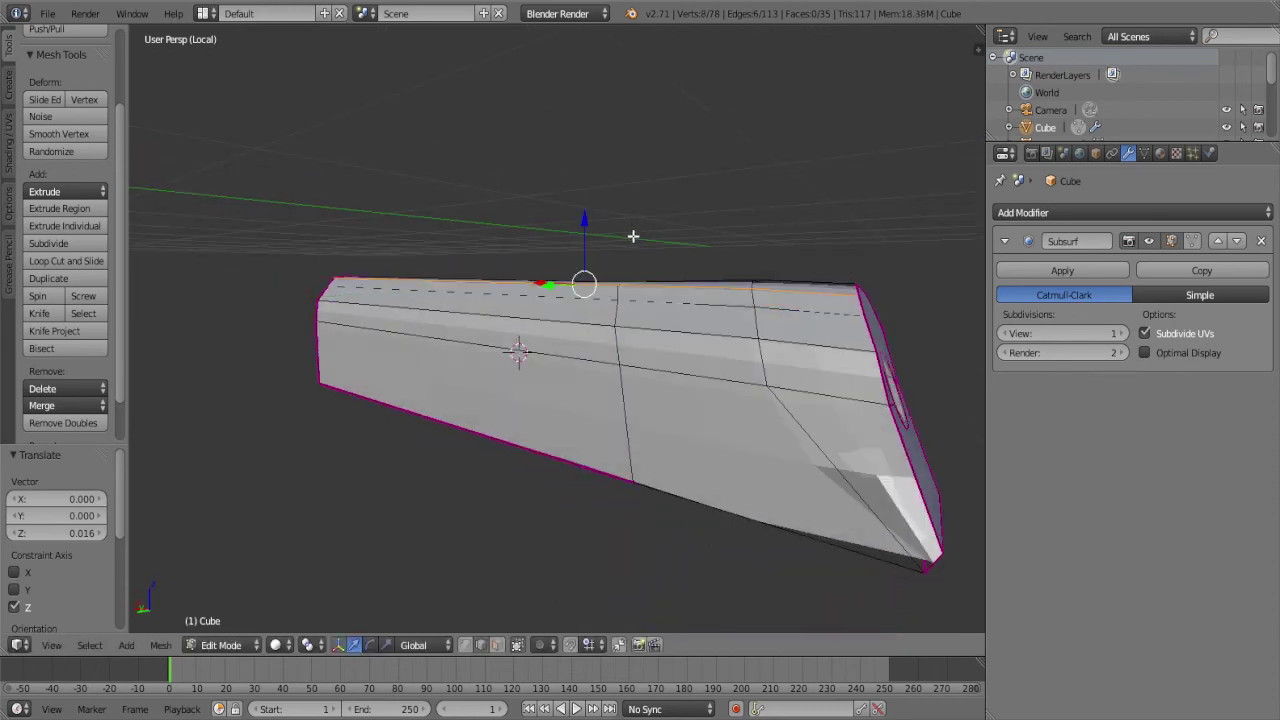
{"action": "key", "text": "g"}
{"action": "key", "text": "g"}
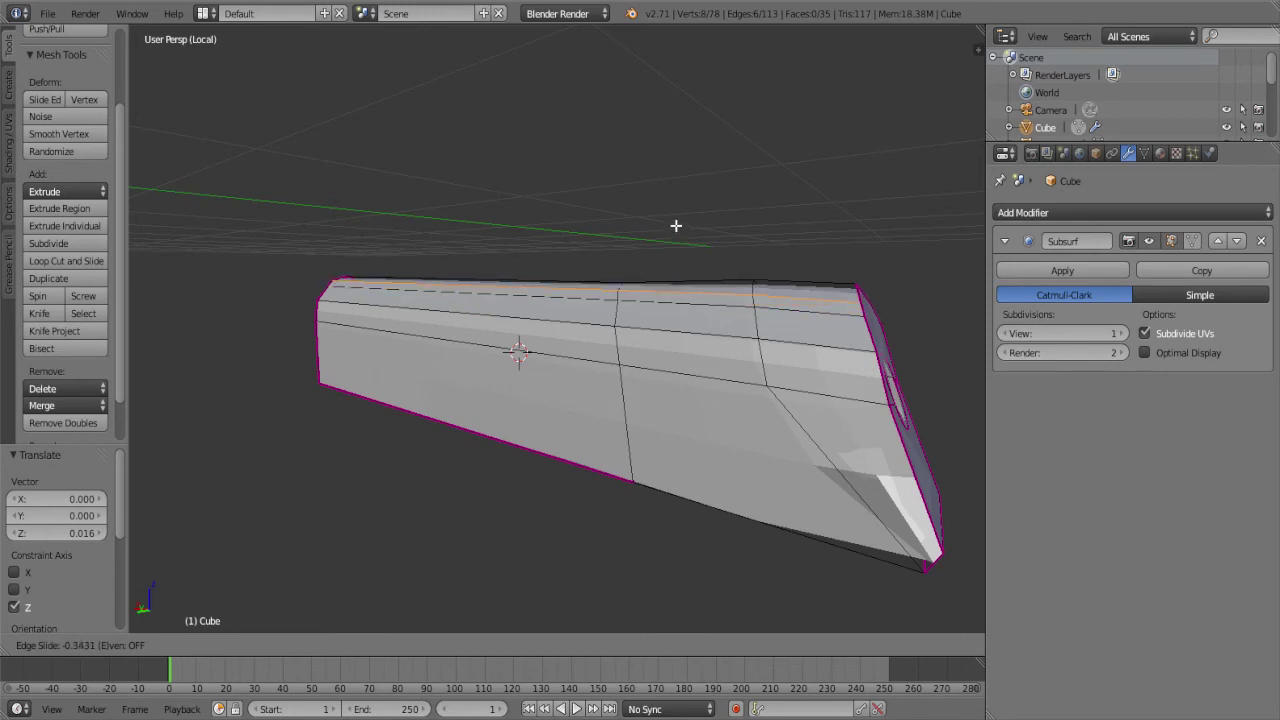
{"action": "left_click", "coordinate": [675, 225]}
Return to Object Mode, exit local view to show the whole gun, and switch to wireframe
{"action": "key", "text": "Tab"}
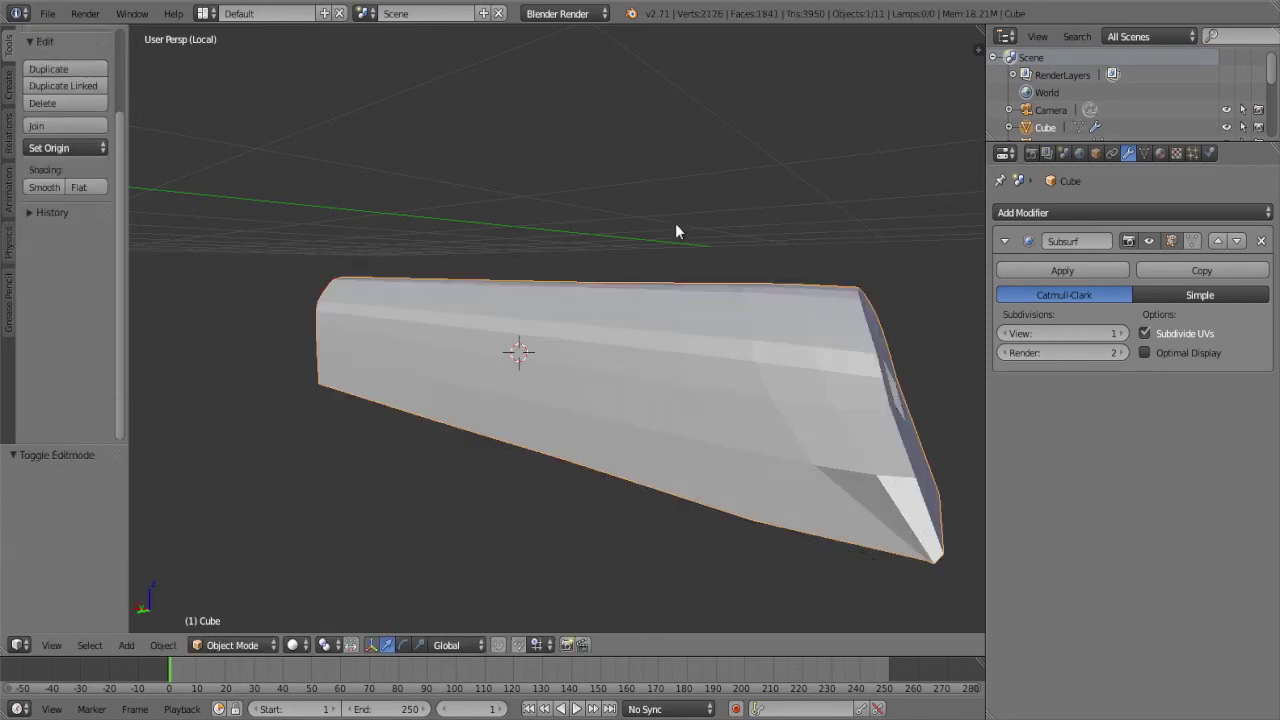
{"action": "mouse_move", "coordinate": [675, 223]}
{"action": "middle_mouse_down"}
{"action": "mouse_move", "coordinate": [676, 270]}
{"action": "mouse_move", "coordinate": [480, 286]}
{"action": "mouse_move", "coordinate": [411, 237]}
{"action": "mouse_move", "coordinate": [526, 246]}
{"action": "mouse_move", "coordinate": [579, 224]}
{"action": "middle_mouse_up"}
{"action": "scroll", "coordinate": [523, 337], "scroll_direction": "up", "scroll_amount": 2}
{"action": "scroll", "coordinate": [523, 341], "scroll_direction": "up", "scroll_amount": 5}
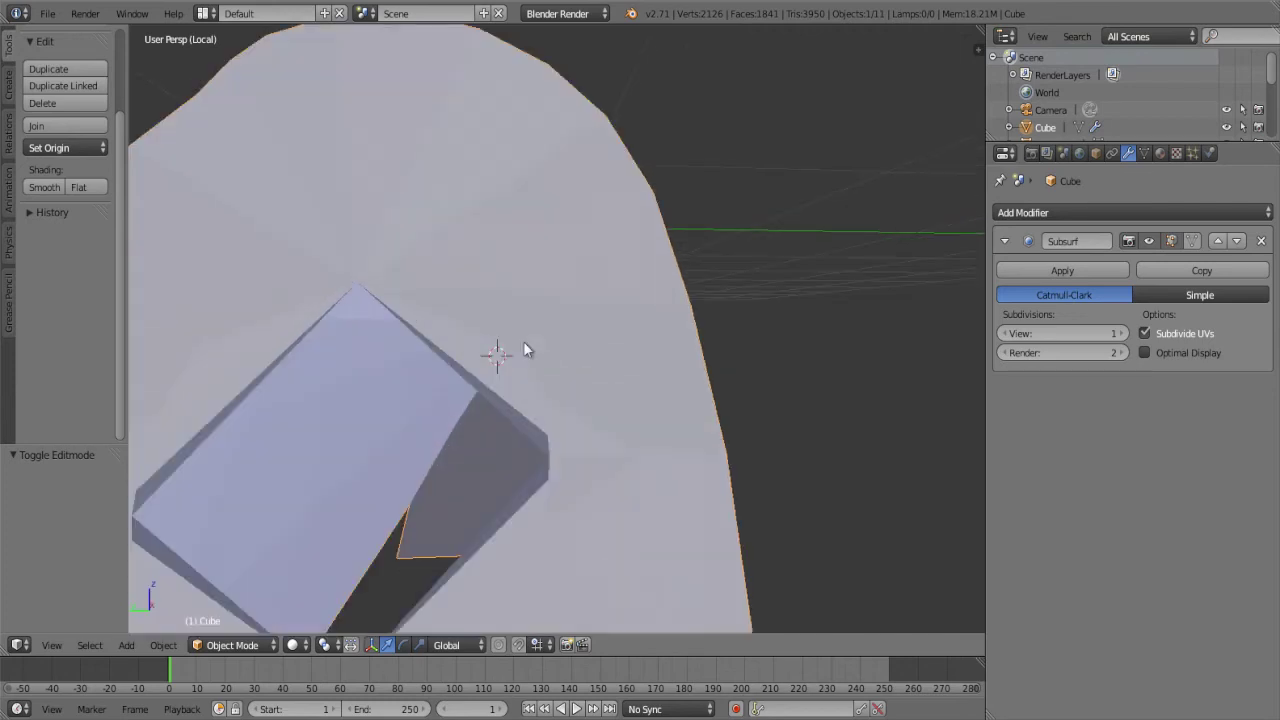
{"action": "scroll", "coordinate": [535, 345], "scroll_direction": "up", "scroll_amount": 3}
{"action": "scroll", "coordinate": [530, 346], "scroll_direction": "down", "scroll_amount": 4}
{"action": "scroll", "coordinate": [528, 350], "scroll_direction": "down", "scroll_amount": 4}
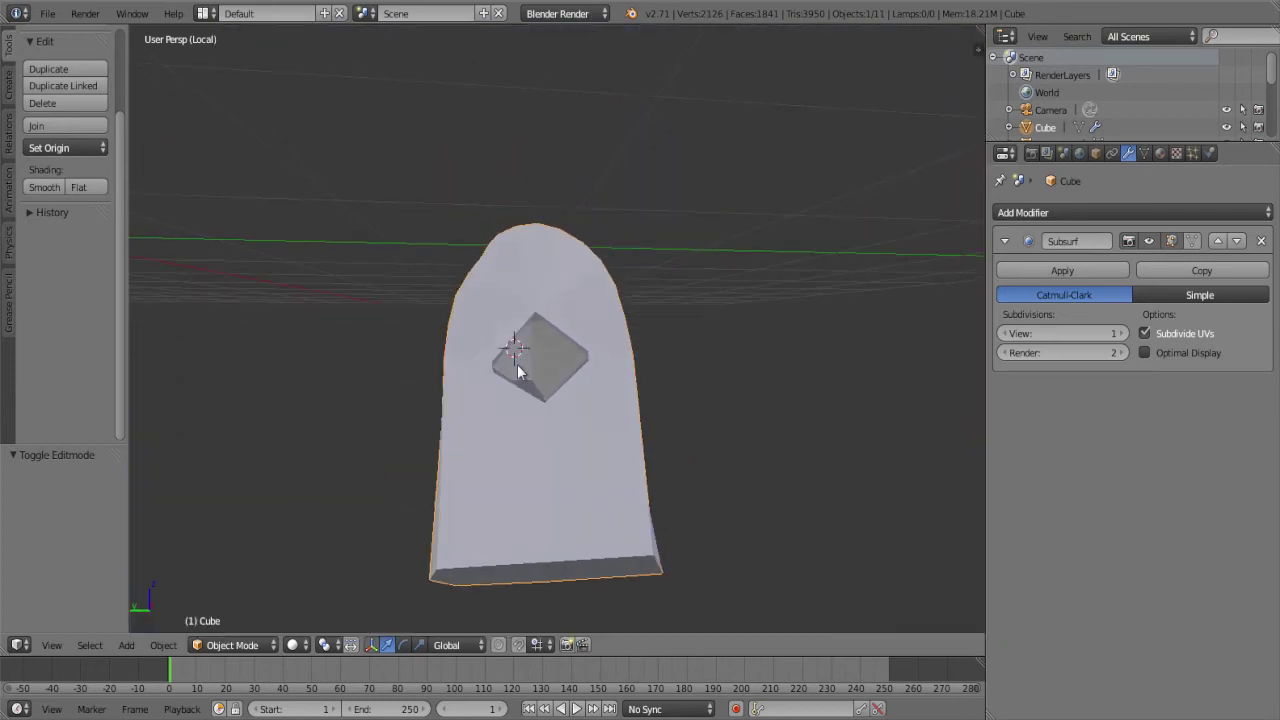
{"action": "key", "text": "Delete"}
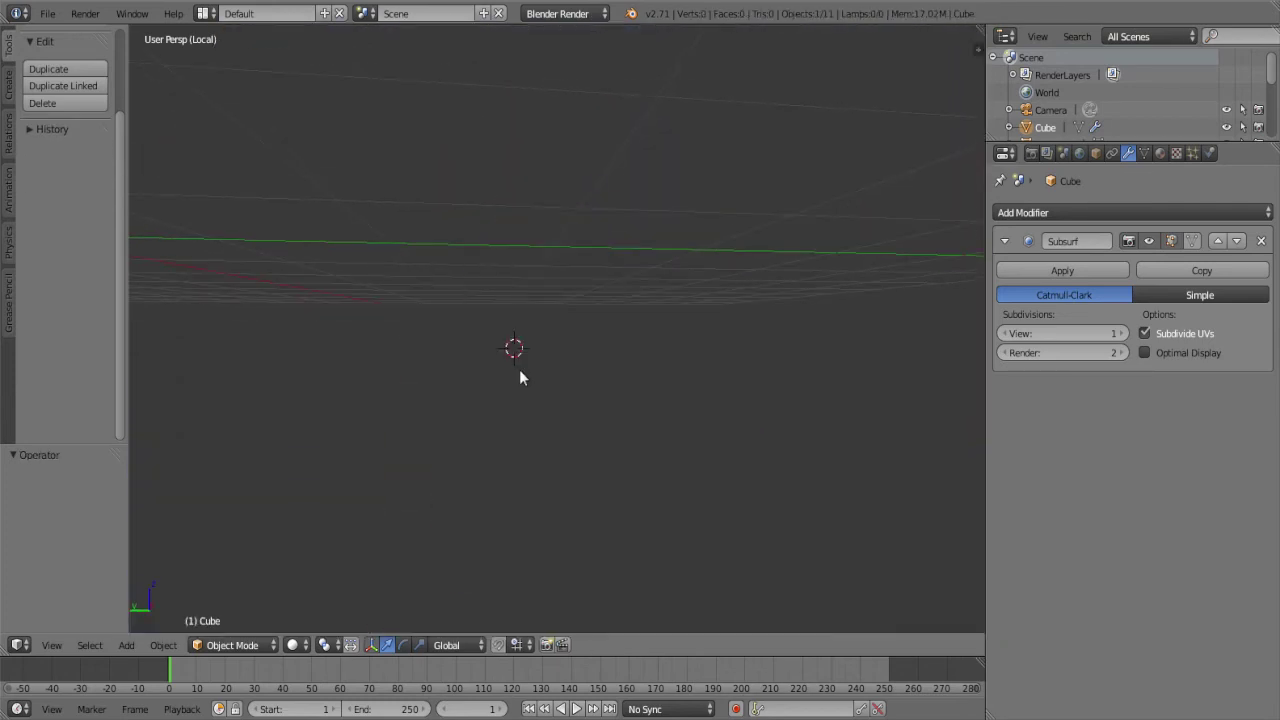
{"action": "key", "text": "KP_Divide"}
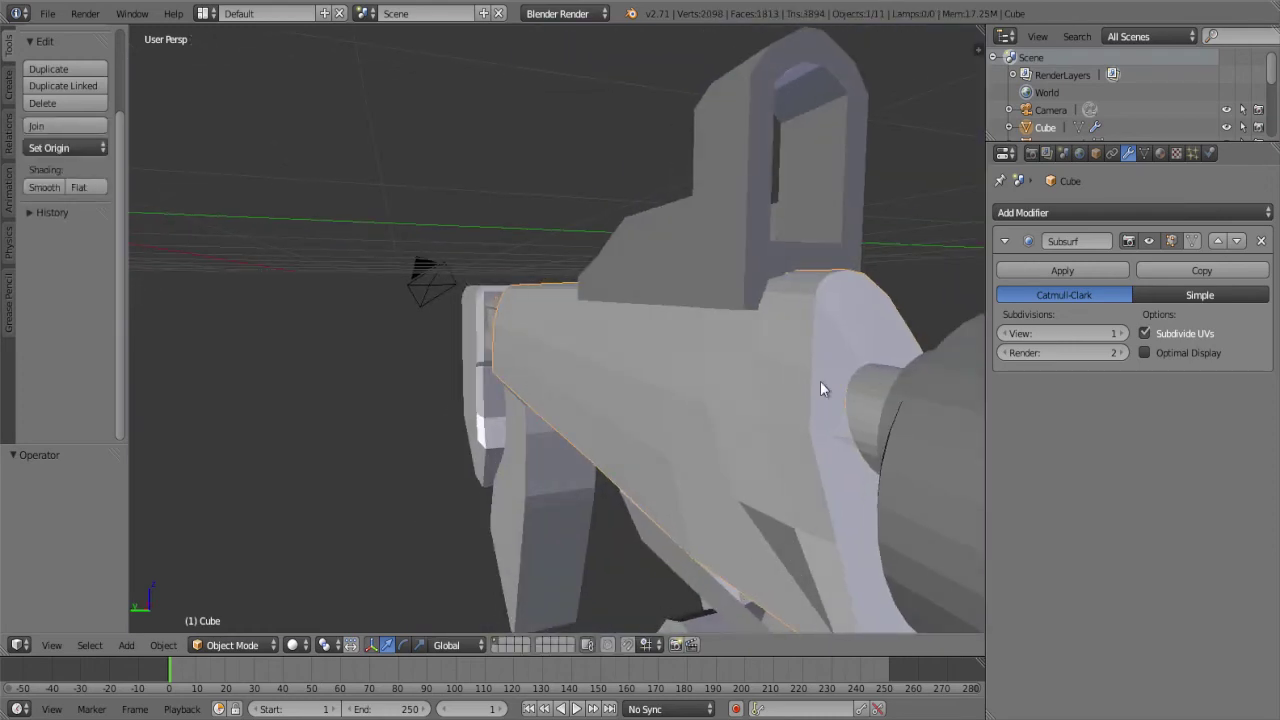
{"action": "key", "text": "z"}
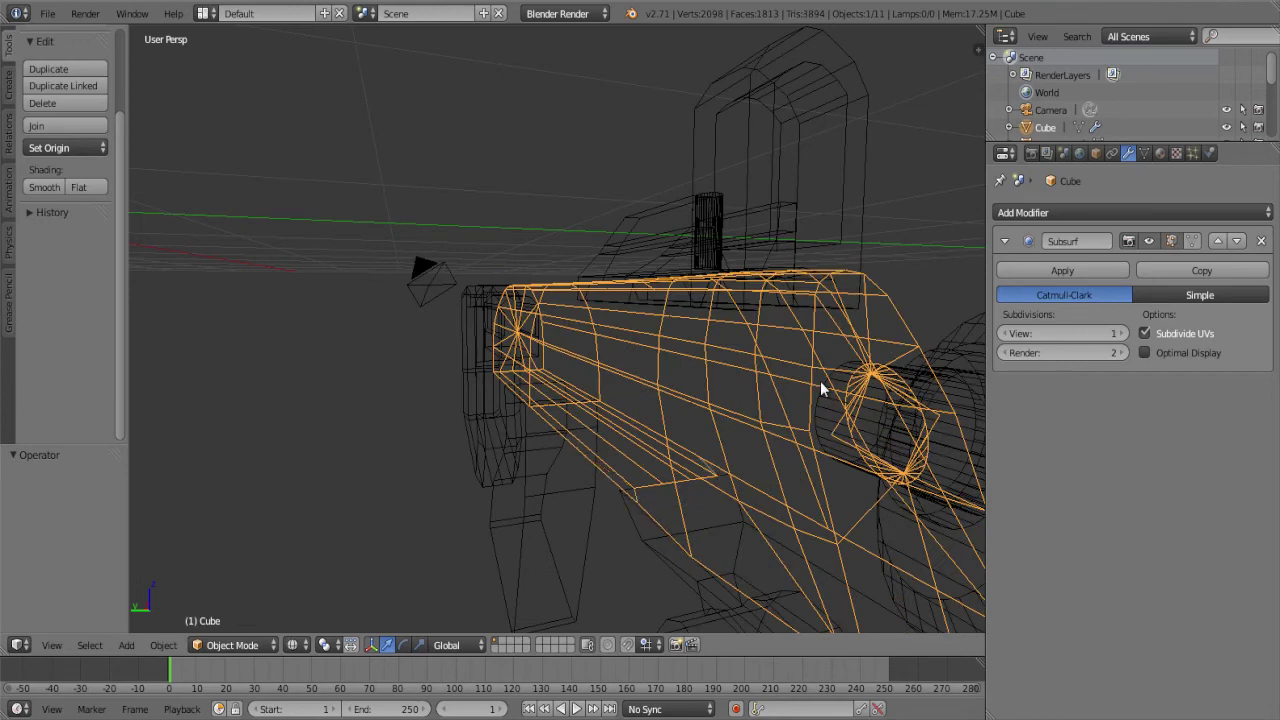
Remove the old Subsurf modifier and add a fresh Catmull-Clark Subdivision Surface (view 1, render 2) to the receiver
{"action": "key", "text": "ctrl+z"}
{"action": "key", "text": "Tab"}
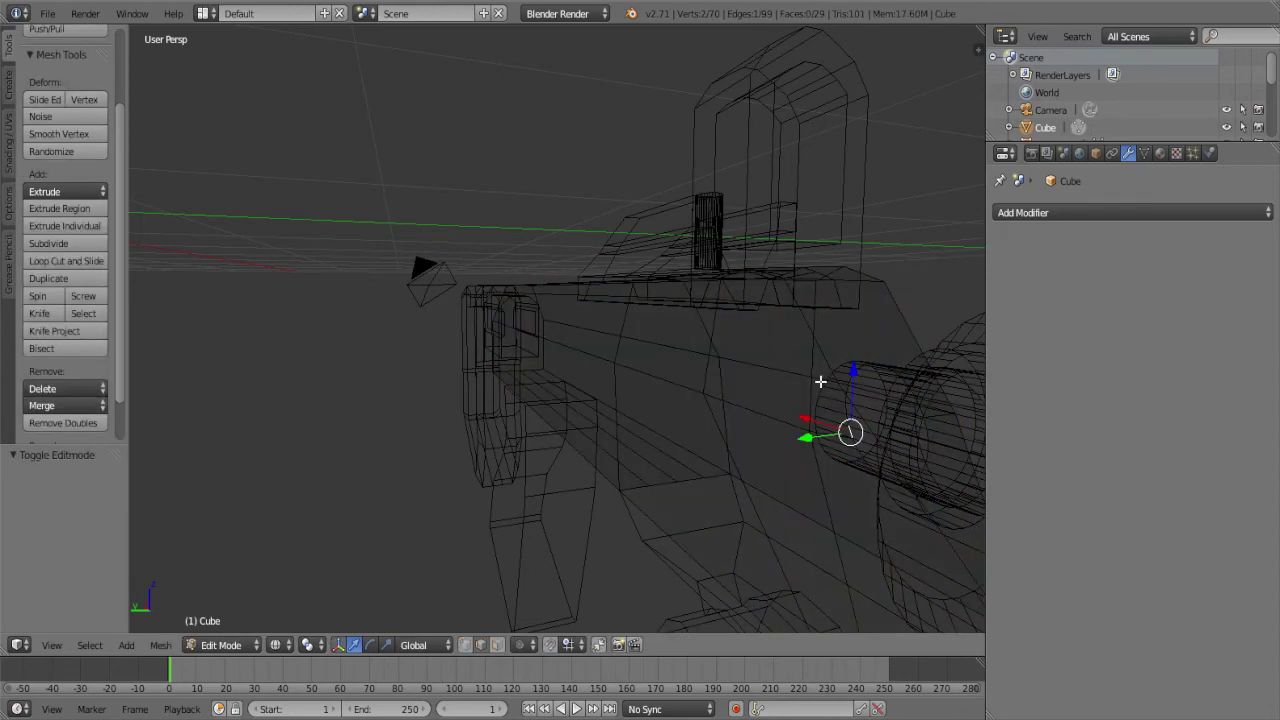
{"action": "key", "text": "z"}
{"action": "key", "text": "a"}
{"action": "middle_click_drag", "start_coordinate": [820, 381], "coordinate": [797, 449]}
{"action": "left_click", "coordinate": [1025, 212]}
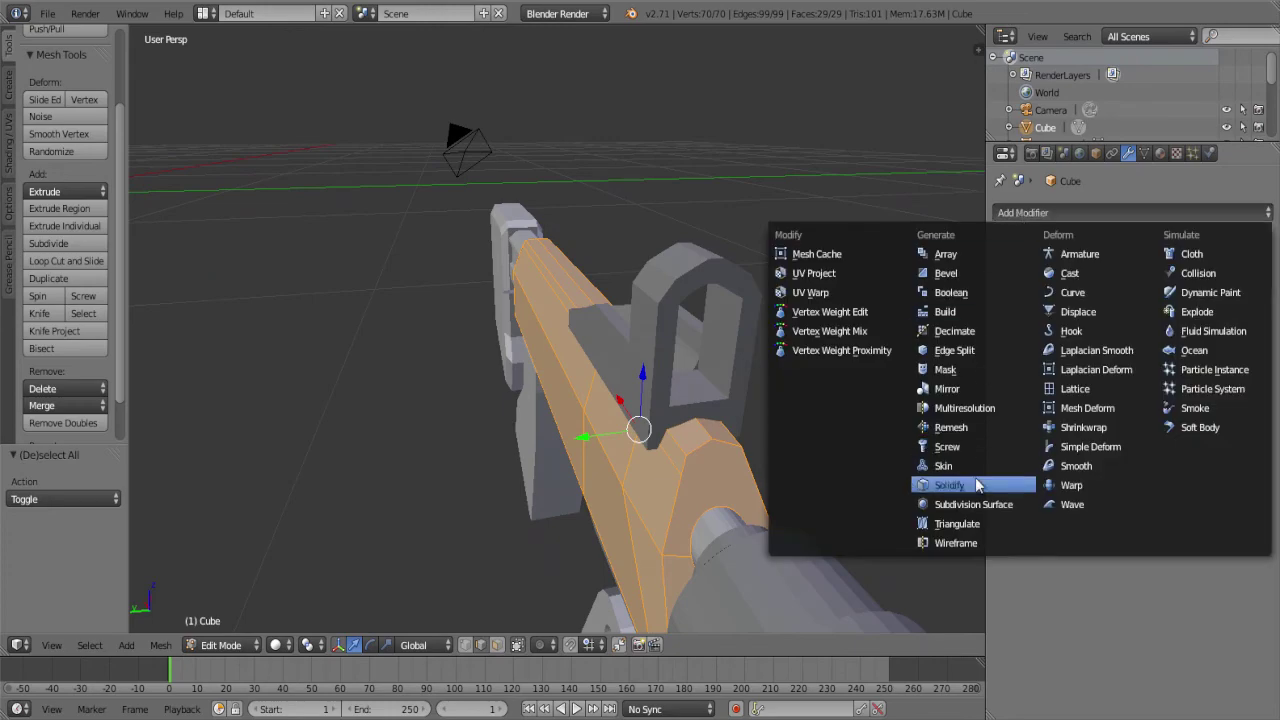
{"action": "left_click", "coordinate": [973, 504]}
{"action": "middle_click_drag", "start_coordinate": [951, 506], "coordinate": [757, 472]}
{"action": "key", "text": "z"}
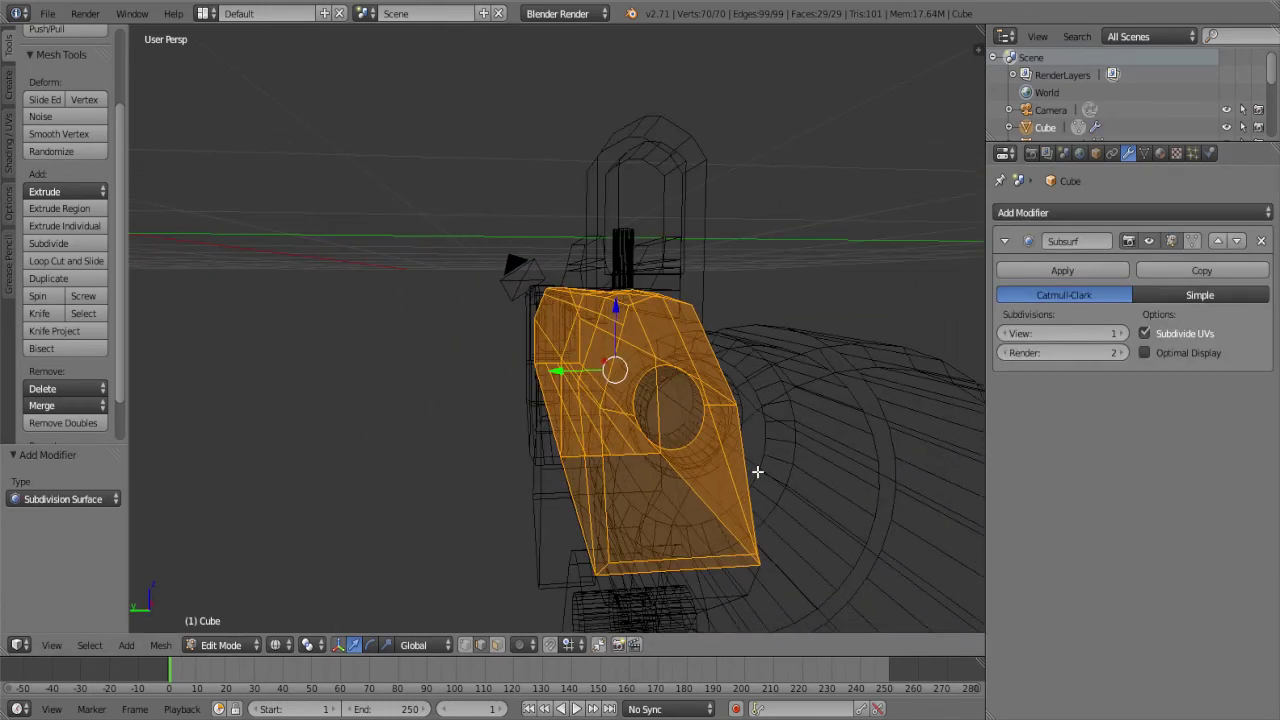
{"action": "key", "text": "KP_Divide"}
{"action": "key", "text": "z"}
{"action": "scroll", "coordinate": [731, 456], "scroll_direction": "up", "scroll_amount": 5}
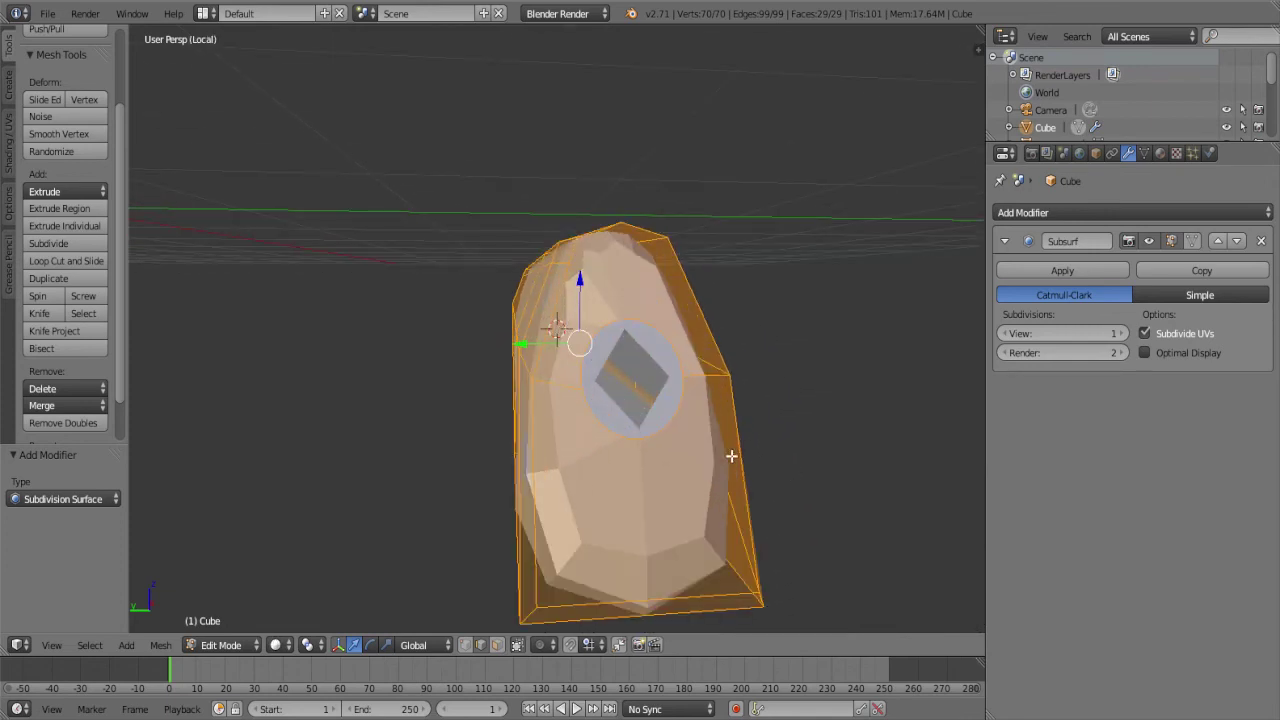
Return to Object Mode and exit local view so the whole gun shows in wireframe
{"action": "key", "text": "Tab"}
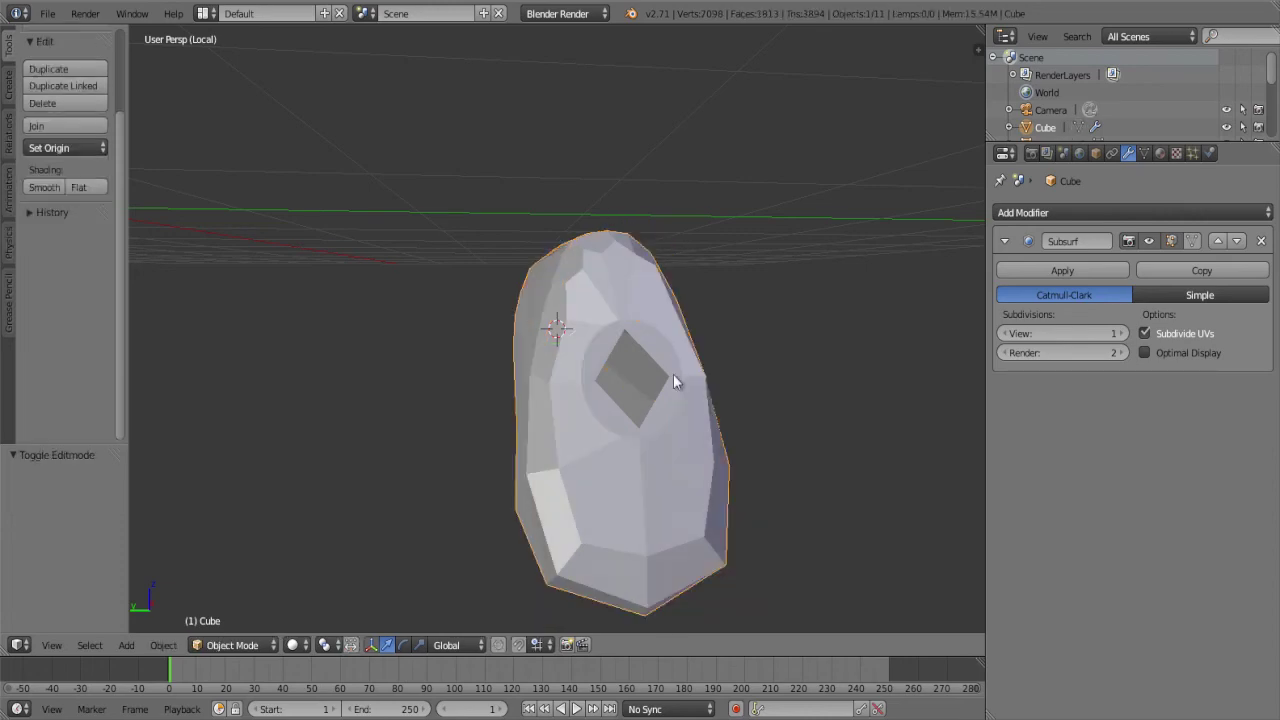
{"action": "key", "text": "KP_Divide"}
{"action": "key", "text": "z"}
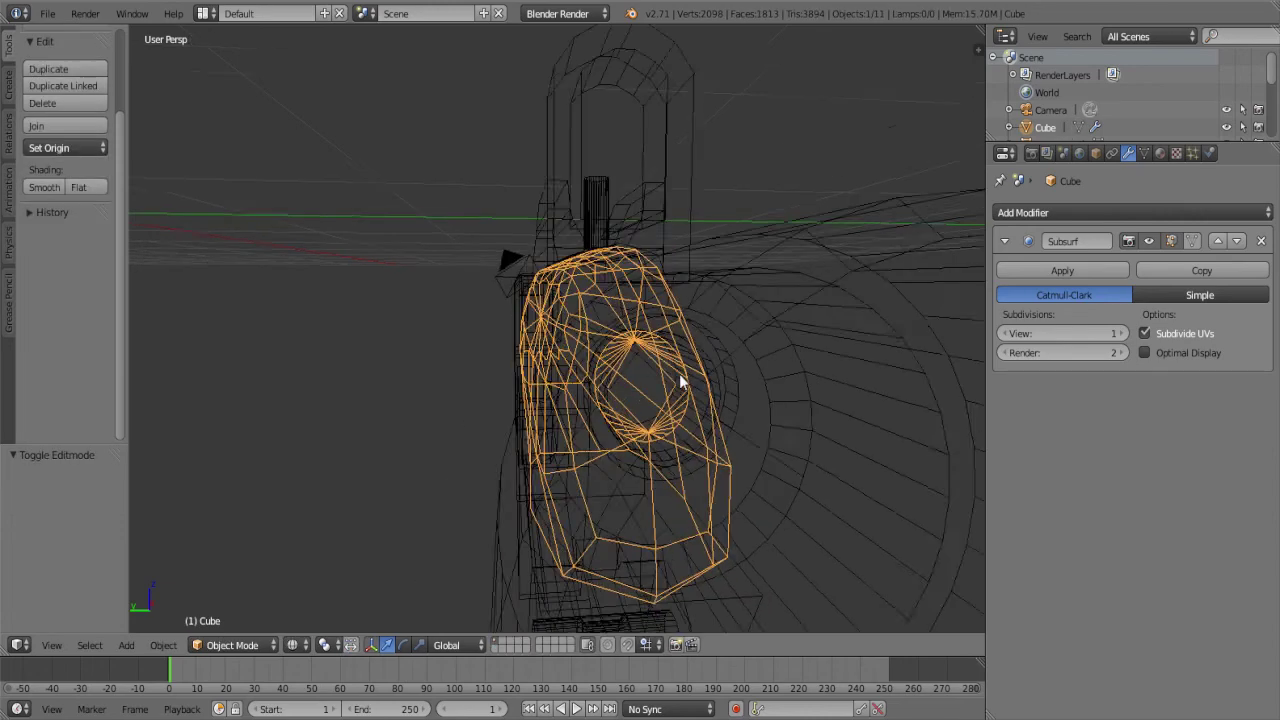
Re-enter Edit Mode on the receiver, inspect it from several angles, and restore solid shading
{"action": "key", "text": "Tab"}
{"action": "scroll", "coordinate": [678, 372], "scroll_direction": "up", "scroll_amount": 4}
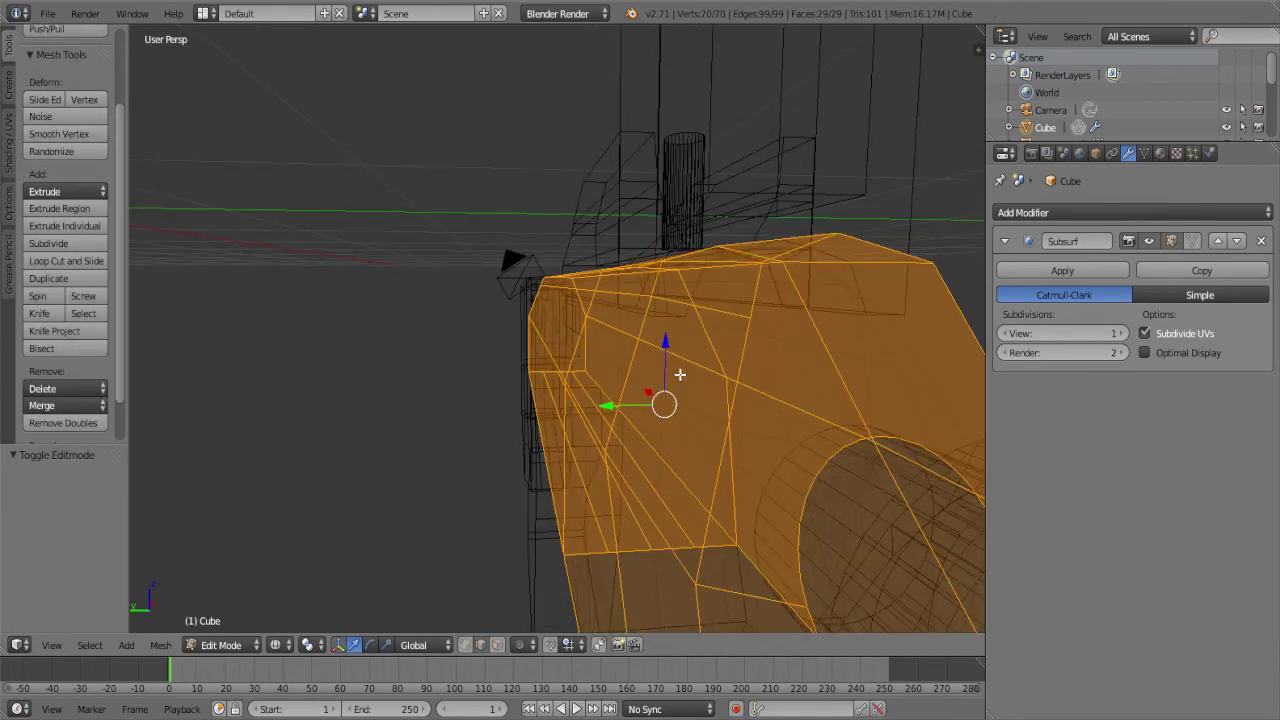
{"action": "scroll", "coordinate": [680, 374], "scroll_direction": "down", "scroll_amount": 4}
{"action": "mouse_move", "coordinate": [679, 374]}
{"action": "middle_mouse_down"}
{"action": "mouse_move", "coordinate": [629, 360]}
{"action": "mouse_move", "coordinate": [586, 303]}
{"action": "mouse_move", "coordinate": [314, 353]}
{"action": "mouse_move", "coordinate": [406, 366]}
{"action": "mouse_move", "coordinate": [623, 460]}
{"action": "mouse_move", "coordinate": [609, 451]}
{"action": "mouse_move", "coordinate": [531, 486]}
{"action": "middle_mouse_up"}
{"action": "scroll", "coordinate": [480, 486], "scroll_direction": "up", "scroll_amount": 2}
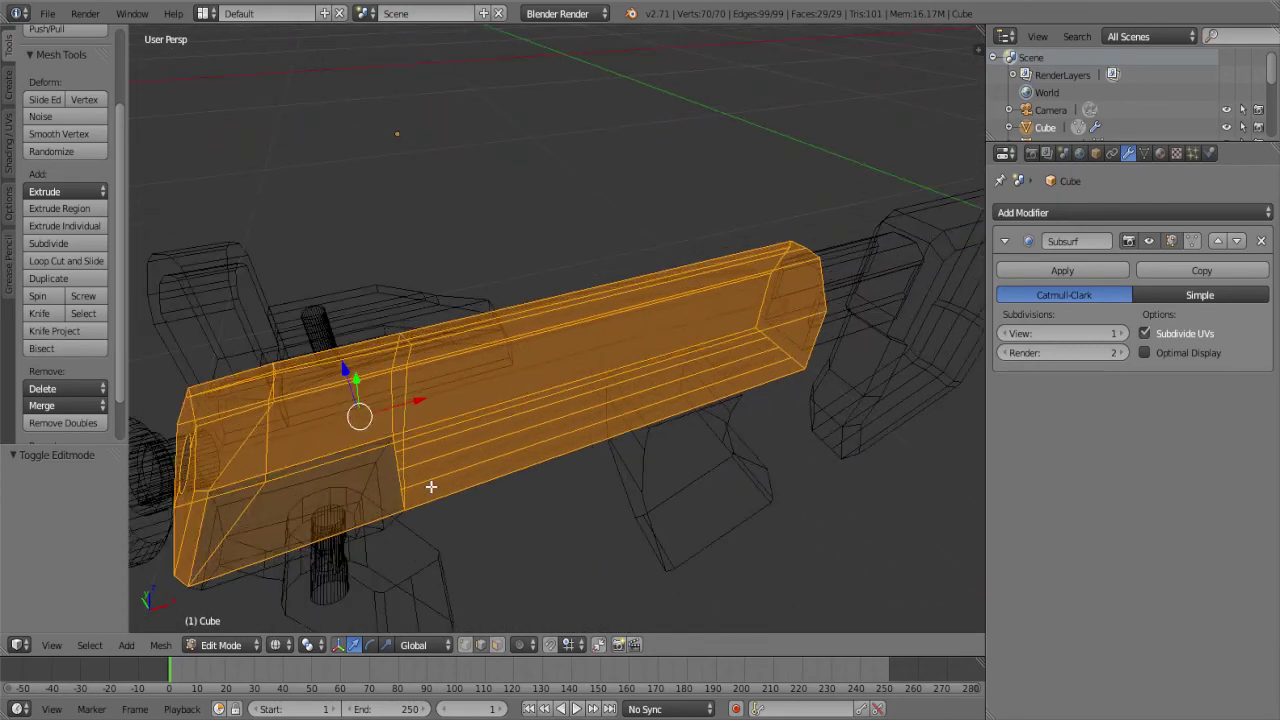
{"action": "mouse_move", "coordinate": [429, 486]}
{"action": "middle_mouse_down"}
{"action": "mouse_move", "coordinate": [563, 423]}
{"action": "mouse_move", "coordinate": [340, 434]}
{"action": "mouse_move", "coordinate": [474, 485]}
{"action": "middle_mouse_up"}
{"action": "scroll", "coordinate": [498, 452], "scroll_direction": "down", "scroll_amount": 2}
{"action": "scroll", "coordinate": [498, 462], "scroll_direction": "up", "scroll_amount": 2}
{"action": "scroll", "coordinate": [563, 423], "scroll_direction": "down", "scroll_amount": 2}
{"action": "scroll", "coordinate": [532, 434], "scroll_direction": "up", "scroll_amount": 2}
{"action": "key", "text": "z"}
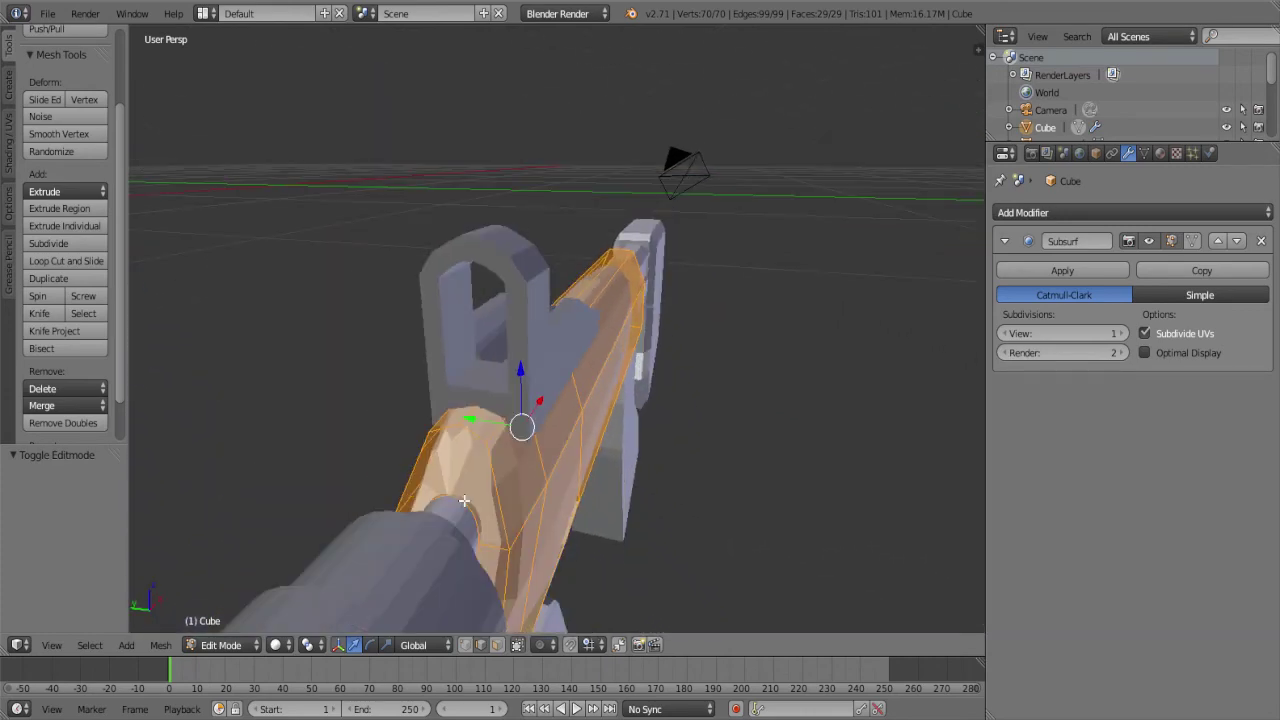
Isolate the receiver and select the vertices and edges around its round barrel hole
{"action": "right_click", "coordinate": [450, 540]}
{"action": "middle_click_drag", "start_coordinate": [450, 540], "coordinate": [431, 473]}
{"action": "key", "text": "z"}
{"action": "key", "text": "z"}
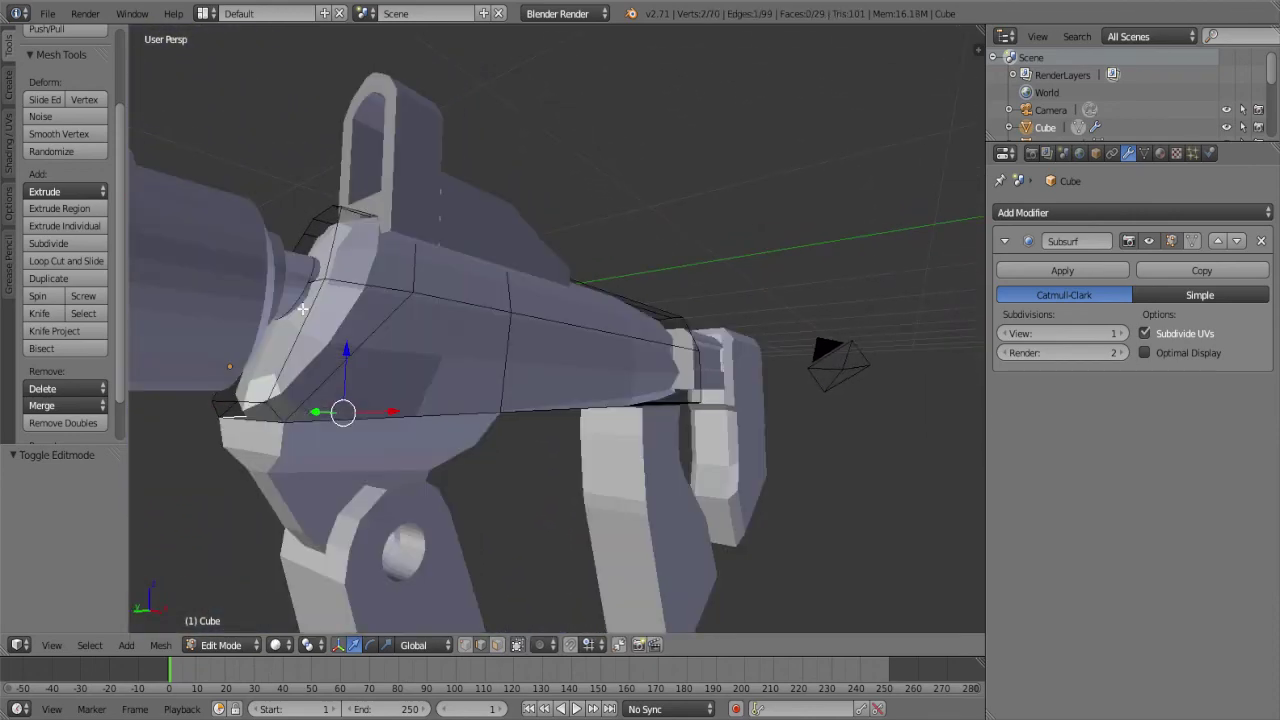
{"action": "key", "text": "KP_Divide"}
{"action": "middle_click_drag", "start_coordinate": [302, 309], "coordinate": [558, 445]}
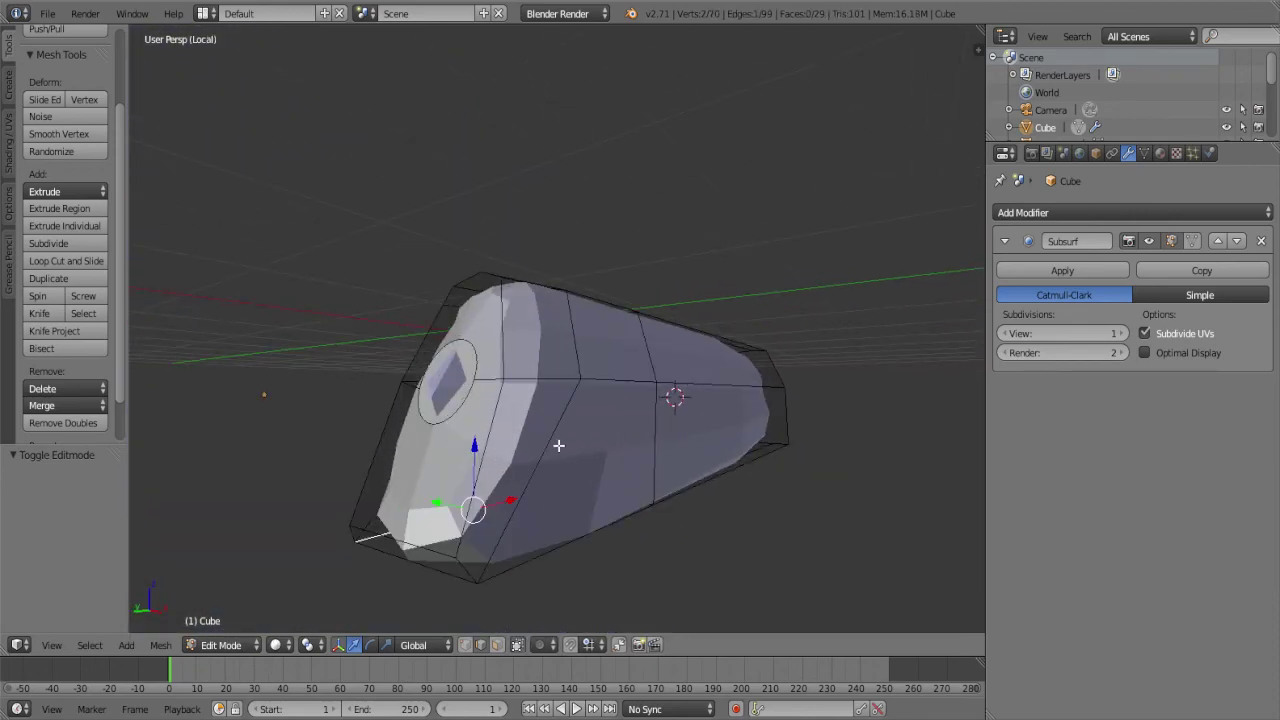
{"action": "right_click", "coordinate": [468, 392]}
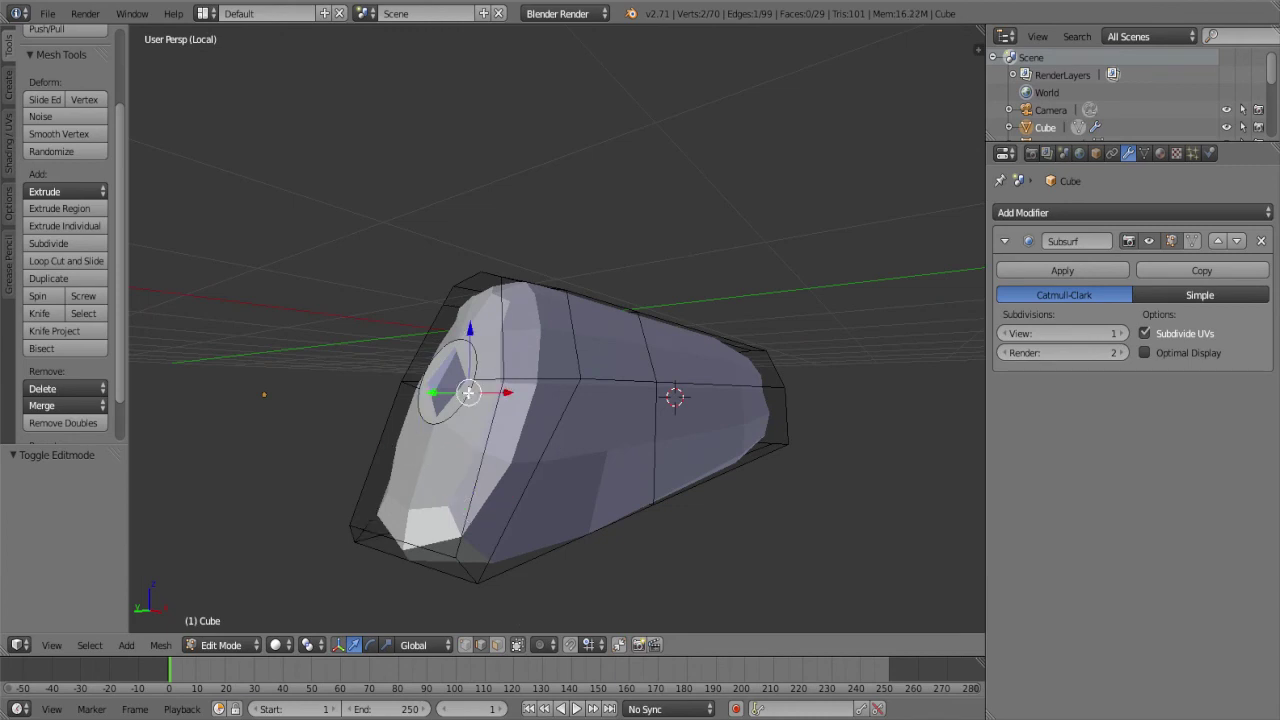
{"action": "mouse_move", "coordinate": [468, 392]}
{"action": "middle_mouse_down"}
{"action": "mouse_move", "coordinate": [469, 406]}
{"action": "mouse_move", "coordinate": [616, 474]}
{"action": "mouse_move", "coordinate": [600, 425]}
{"action": "middle_mouse_up"}
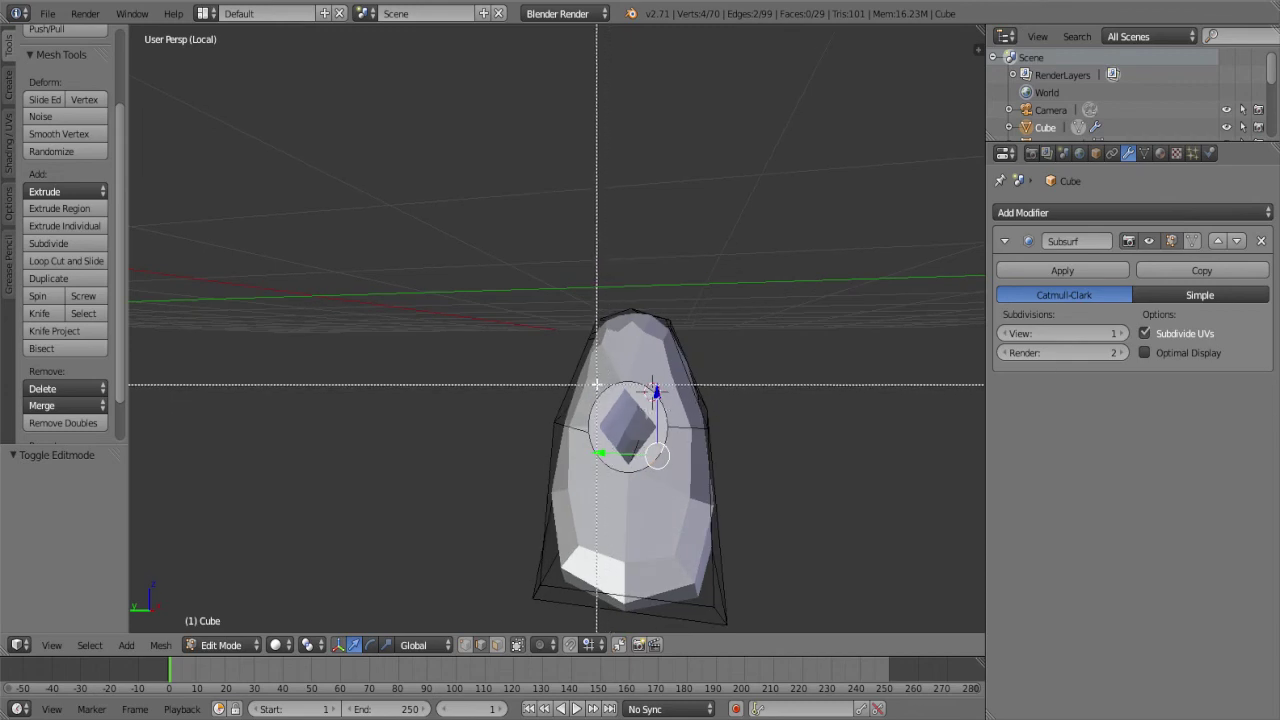
{"action": "left_click_drag", "start_coordinate": [588, 378], "coordinate": [676, 494]}
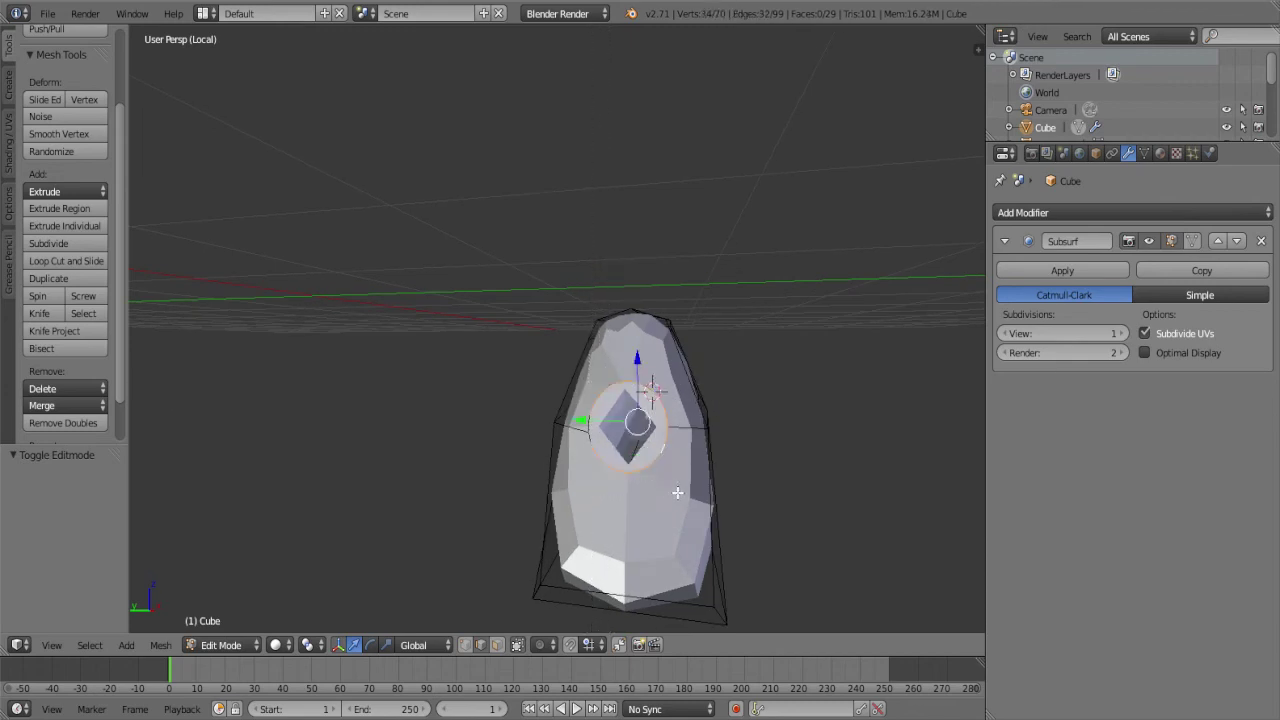
{"action": "key", "text": "b"}
{"action": "left_click_drag", "start_coordinate": [604, 417], "coordinate": [596, 425]}
Crease the barrel-hole edges with Shift+E, then refine which short edges around it stay selected
{"action": "key", "text": "shift+e"}
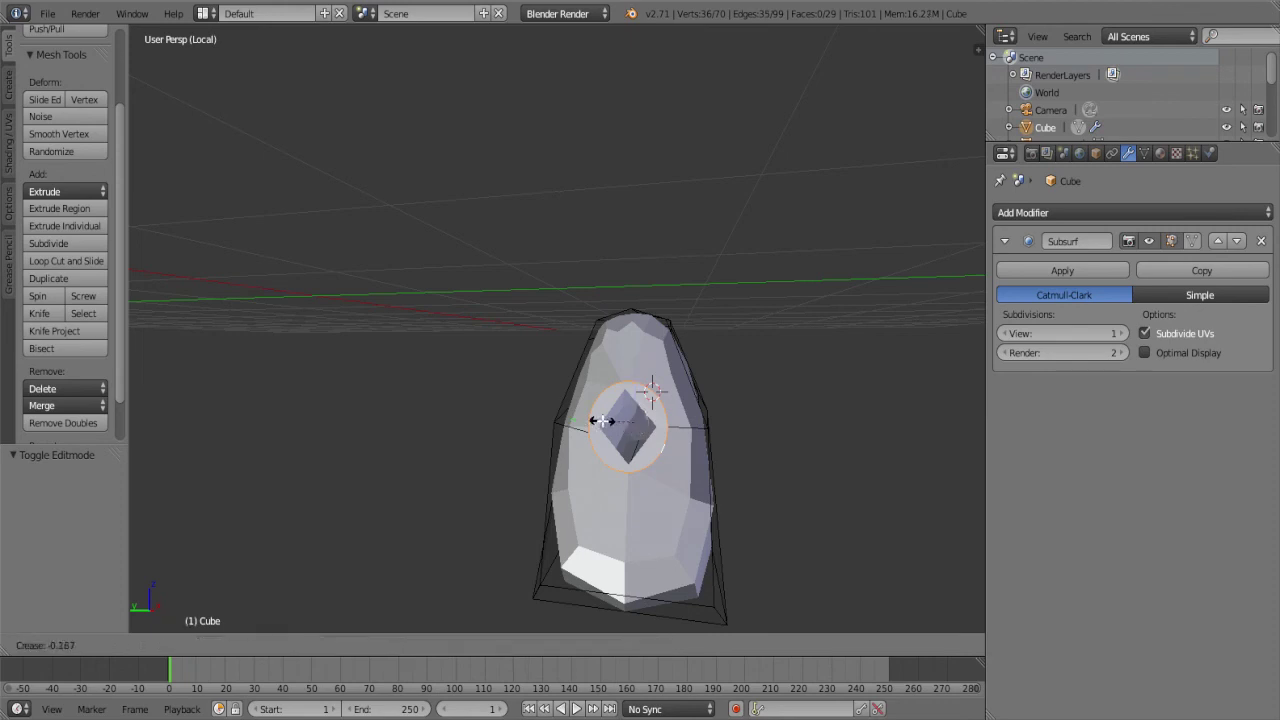
{"action": "left_click", "coordinate": [773, 449]}
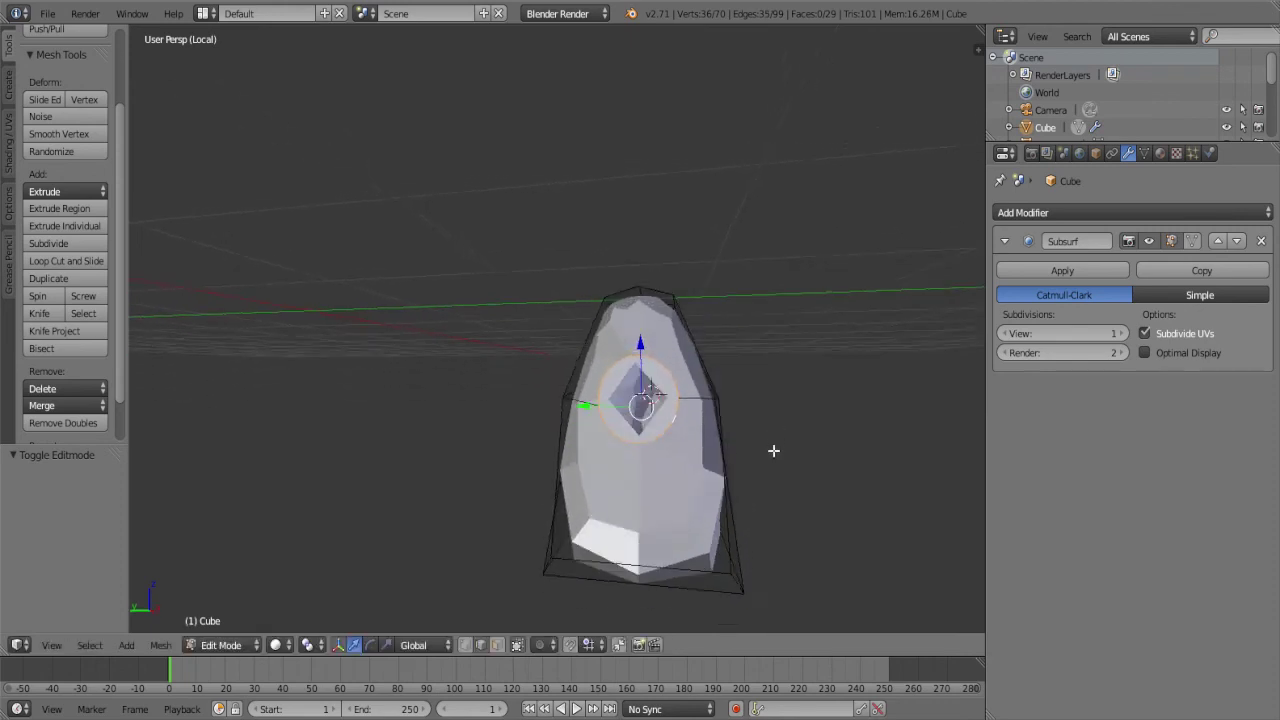
{"action": "key", "text": "z"}
{"action": "scroll", "coordinate": [773, 449], "scroll_direction": "up", "scroll_amount": 2}
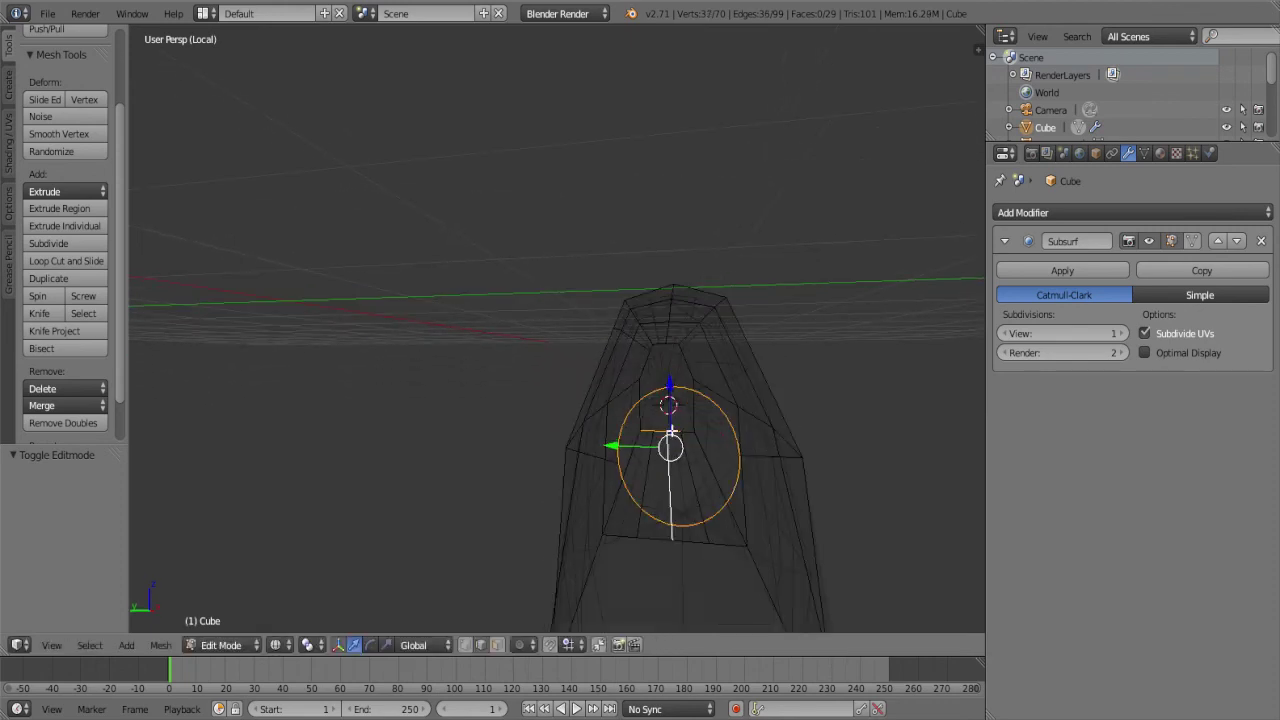
{"action": "right_click", "coordinate": [671, 430], "text": "shift"}
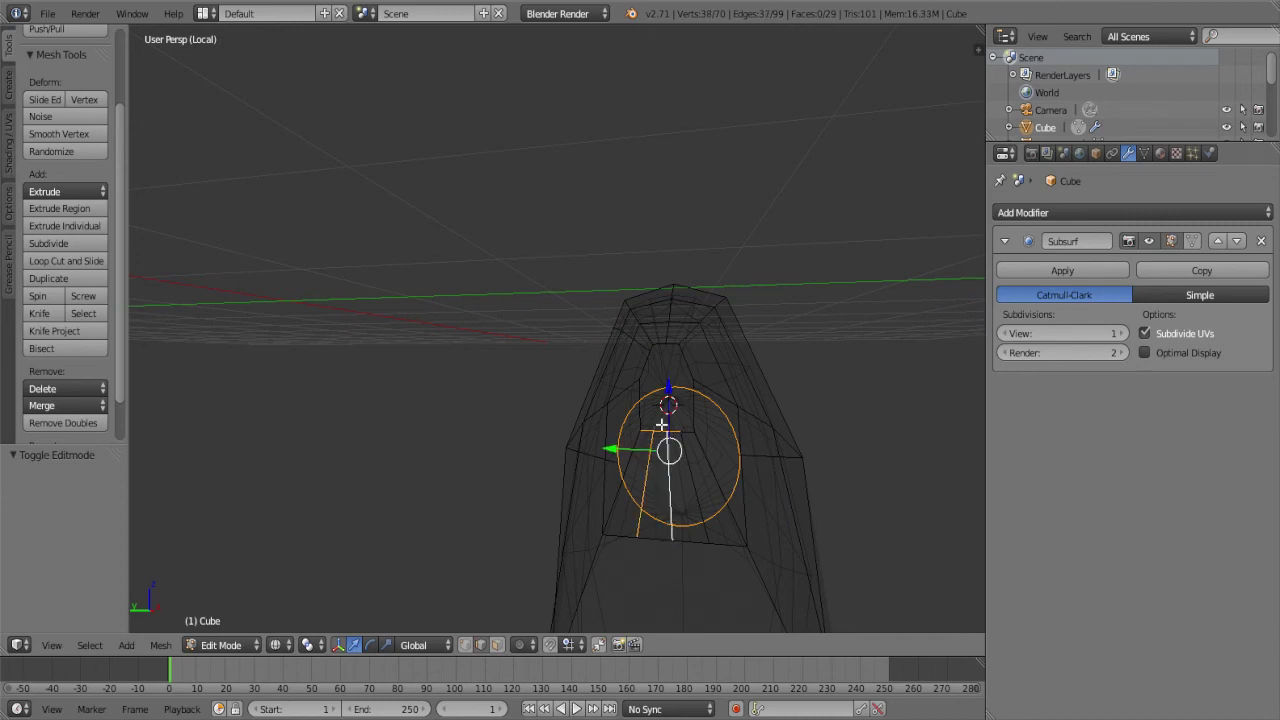
{"action": "right_click", "coordinate": [670, 428], "text": "shift"}
{"action": "scroll", "coordinate": [701, 433], "scroll_direction": "up", "scroll_amount": 3}
{"action": "right_click", "coordinate": [674, 465], "text": "shift"}
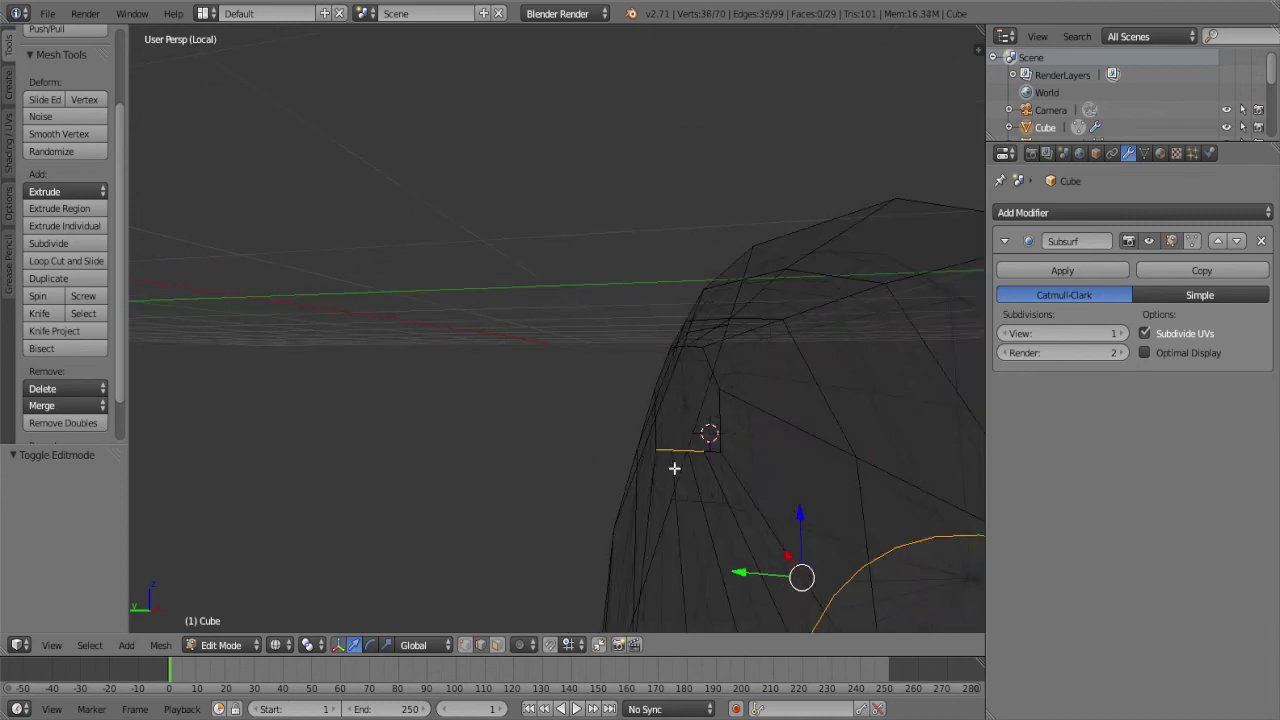
{"action": "right_click", "coordinate": [674, 444], "text": "shift"}
{"action": "right_click", "coordinate": [674, 457], "text": "shift"}
{"action": "right_click", "coordinate": [666, 451], "text": "shift"}
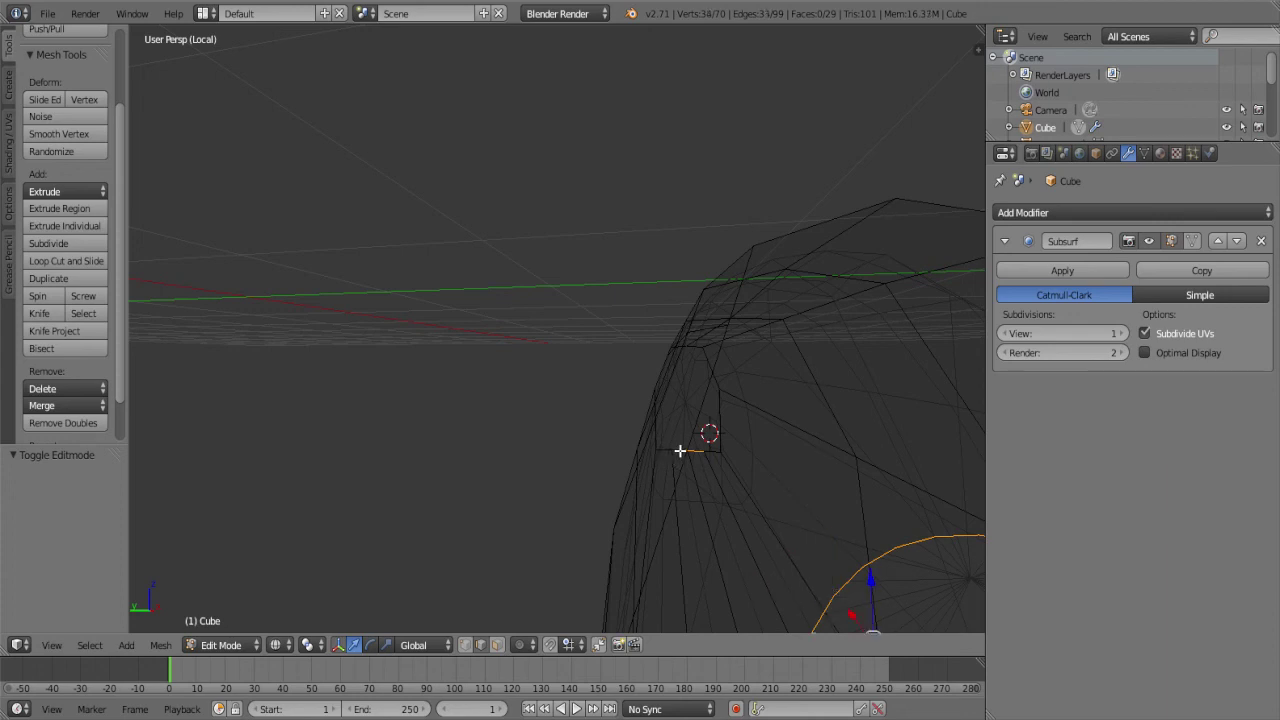
{"action": "scroll", "coordinate": [697, 452], "scroll_direction": "down", "scroll_amount": 5}
Switch back to solid shading and fully crease the selected edges
{"action": "key", "text": "z"}
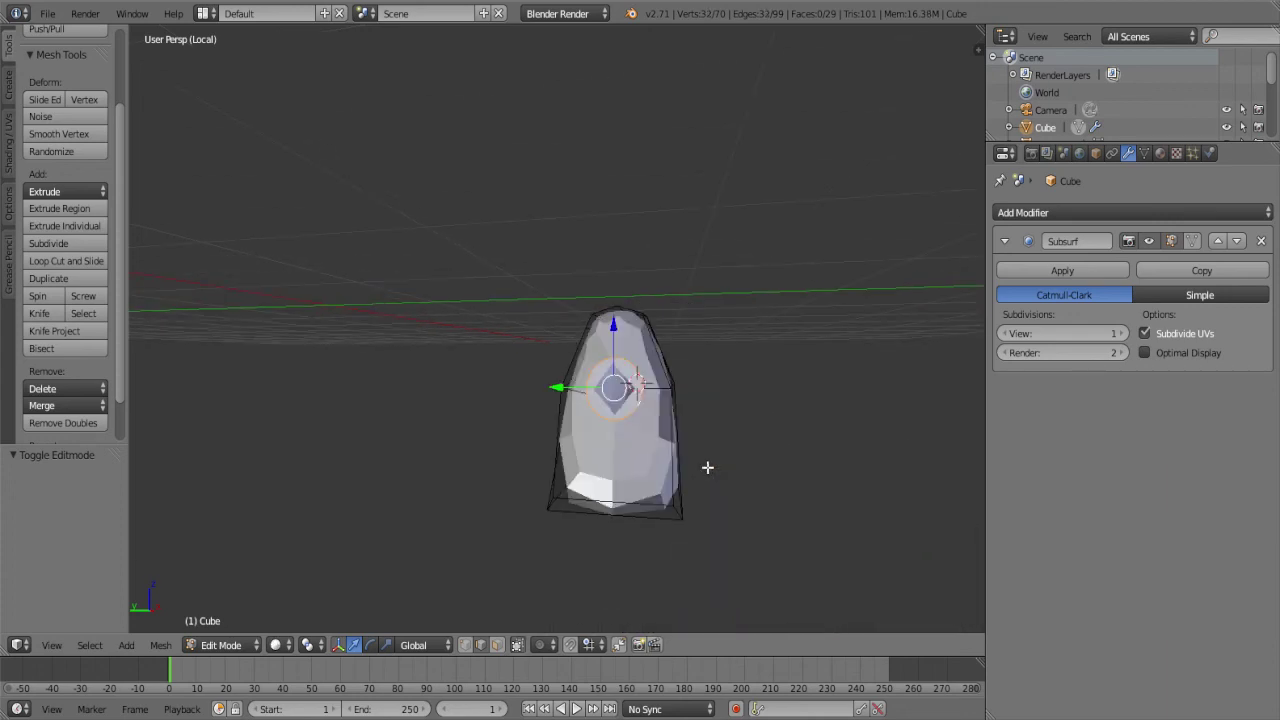
{"action": "key", "text": "shift+e"}
{"action": "left_click", "coordinate": [878, 582]}
{"action": "scroll", "coordinate": [851, 500], "scroll_direction": "up", "scroll_amount": 5}
{"action": "scroll", "coordinate": [840, 495], "scroll_direction": "up", "scroll_amount": 1}
{"action": "mouse_move", "coordinate": [840, 495]}
{"action": "middle_mouse_down"}
{"action": "mouse_move", "coordinate": [809, 463]}
{"action": "mouse_move", "coordinate": [818, 490]}
{"action": "middle_mouse_up"}
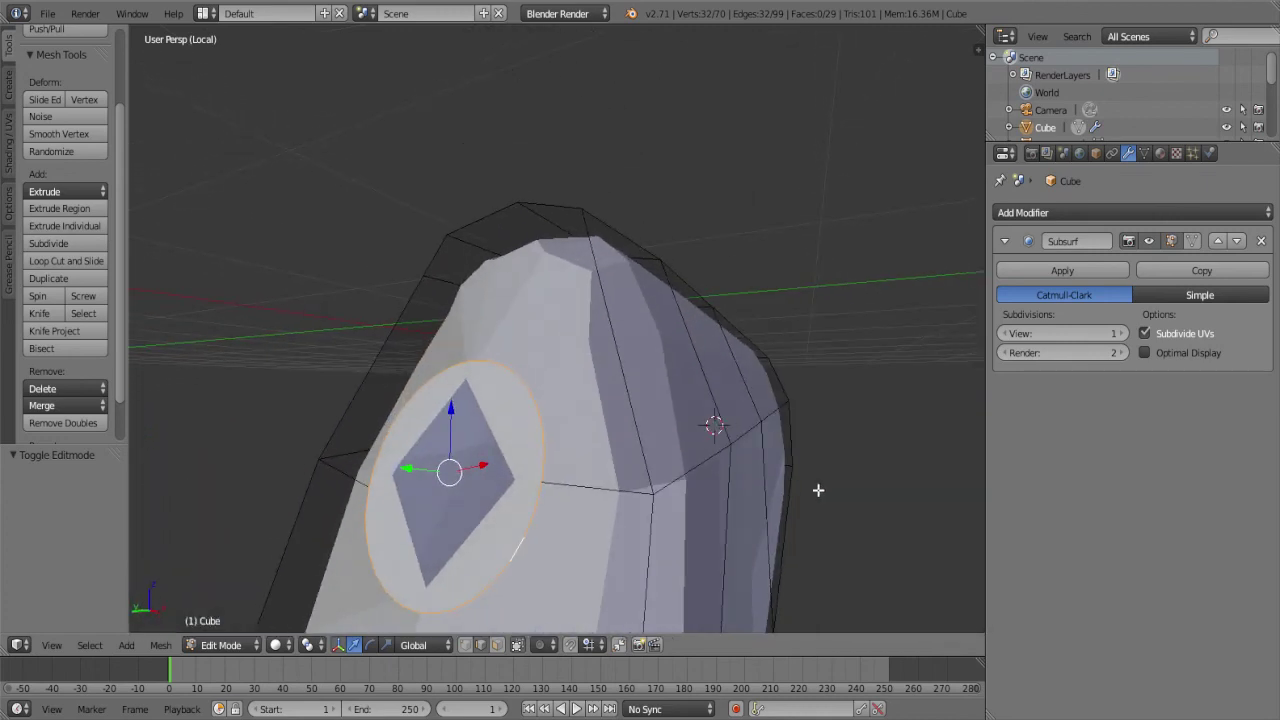
Push the barrel hole's inner face inward and give its rim a full crease of 1
{"action": "key", "text": "g"}
{"action": "left_click", "coordinate": [712, 355]}
{"action": "scroll", "coordinate": [689, 397], "scroll_direction": "down", "scroll_amount": 2}
{"action": "scroll", "coordinate": [720, 406], "scroll_direction": "down", "scroll_amount": 2}
{"action": "scroll", "coordinate": [731, 404], "scroll_direction": "down", "scroll_amount": 1}
{"action": "key", "text": "shift+e"}
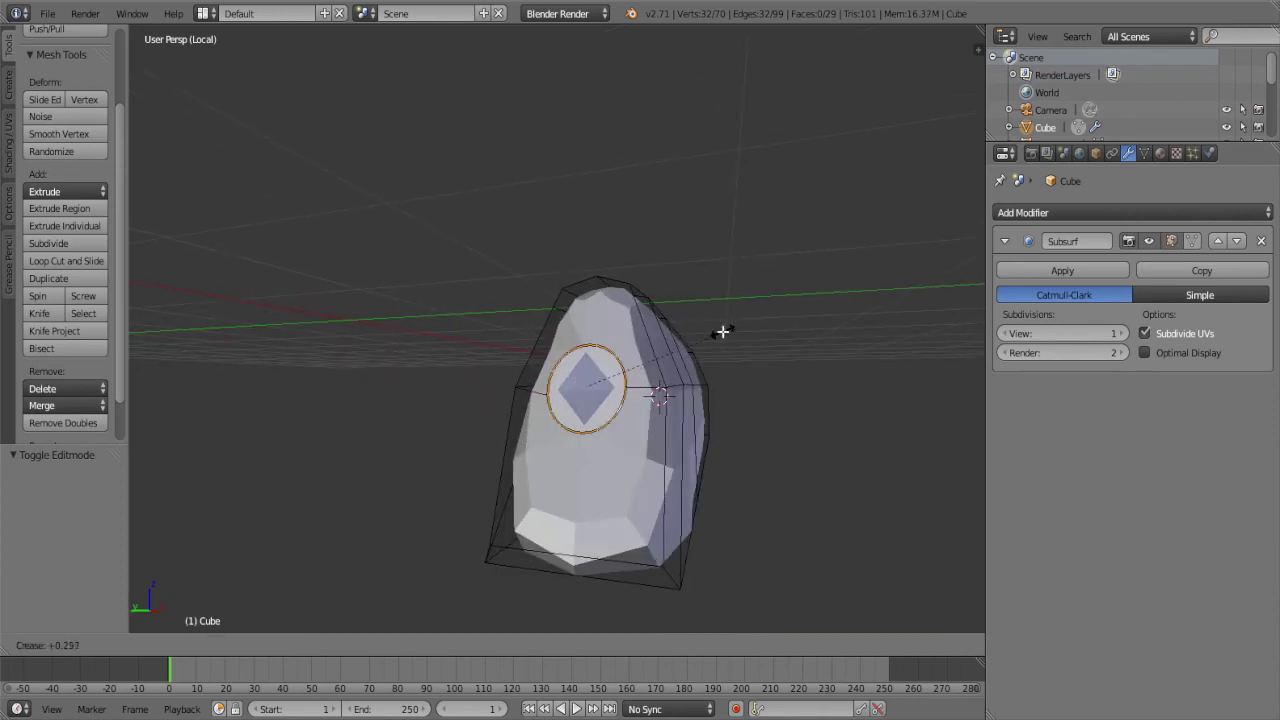
{"action": "left_click", "coordinate": [903, 245]}
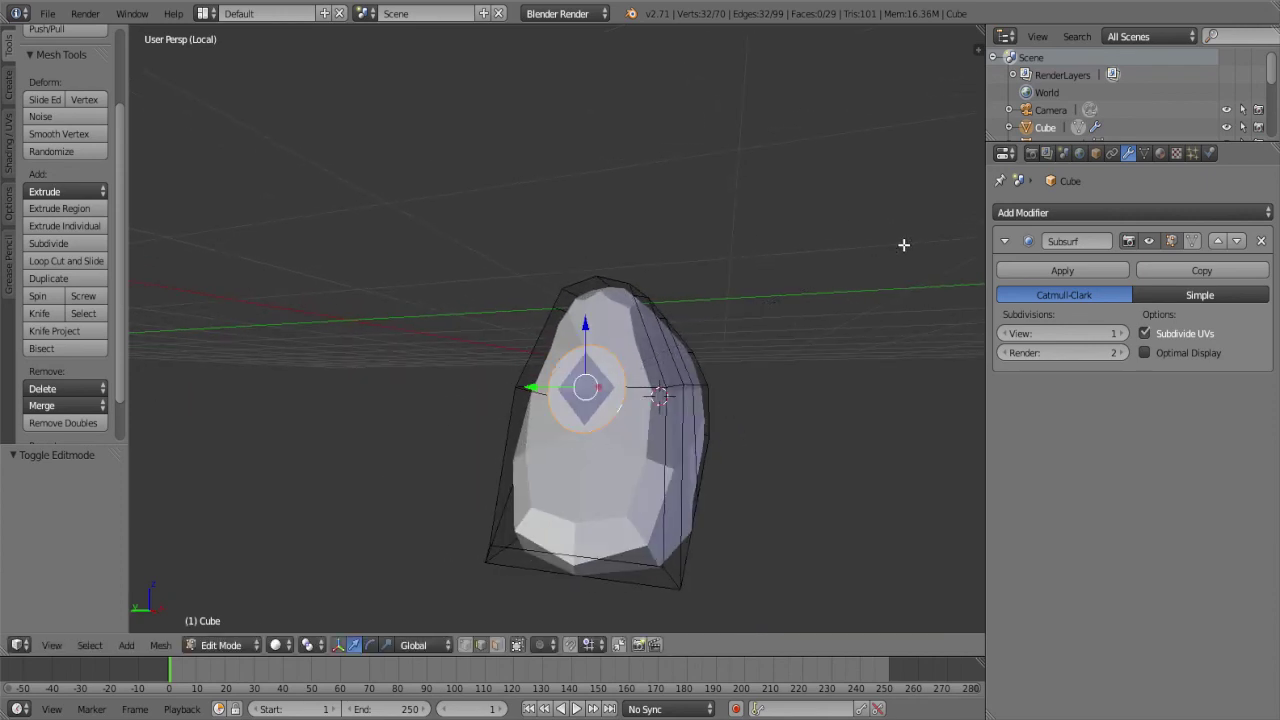
Shrink the inner face, merge its vertices At Center, and return to Object Mode
{"action": "scroll", "coordinate": [830, 330], "scroll_direction": "up", "scroll_amount": 2}
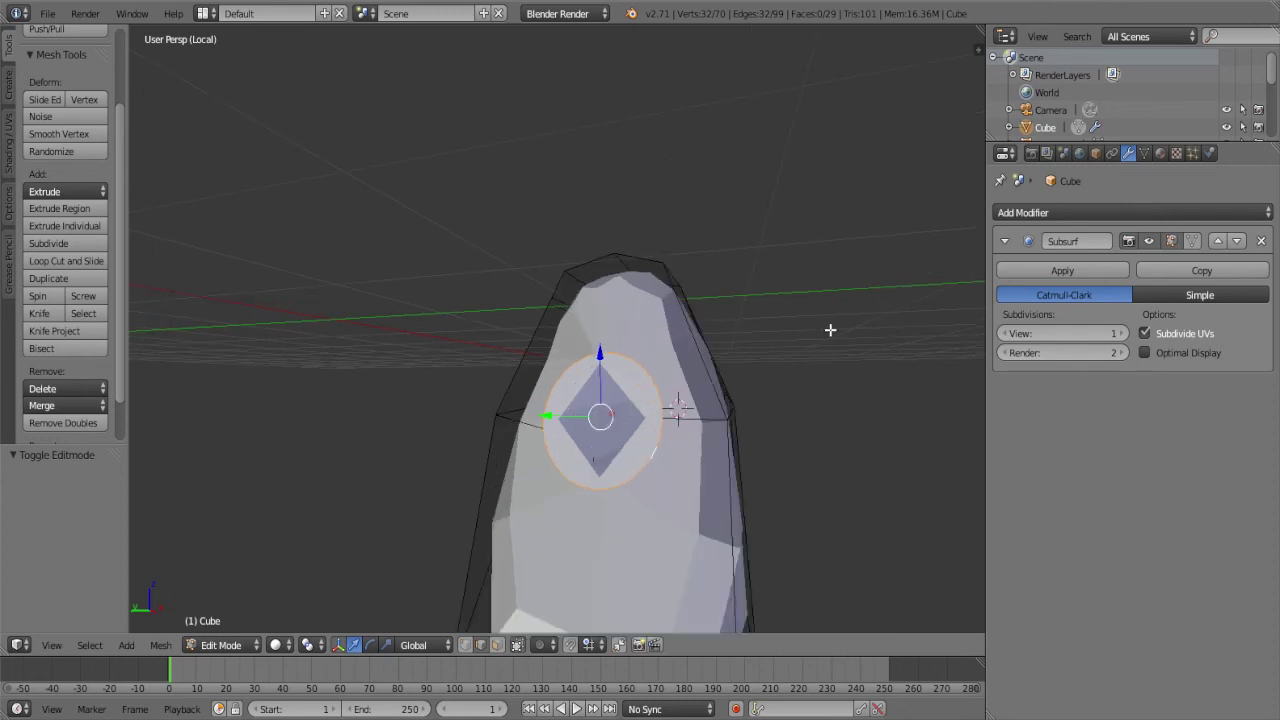
{"action": "key", "text": "s"}
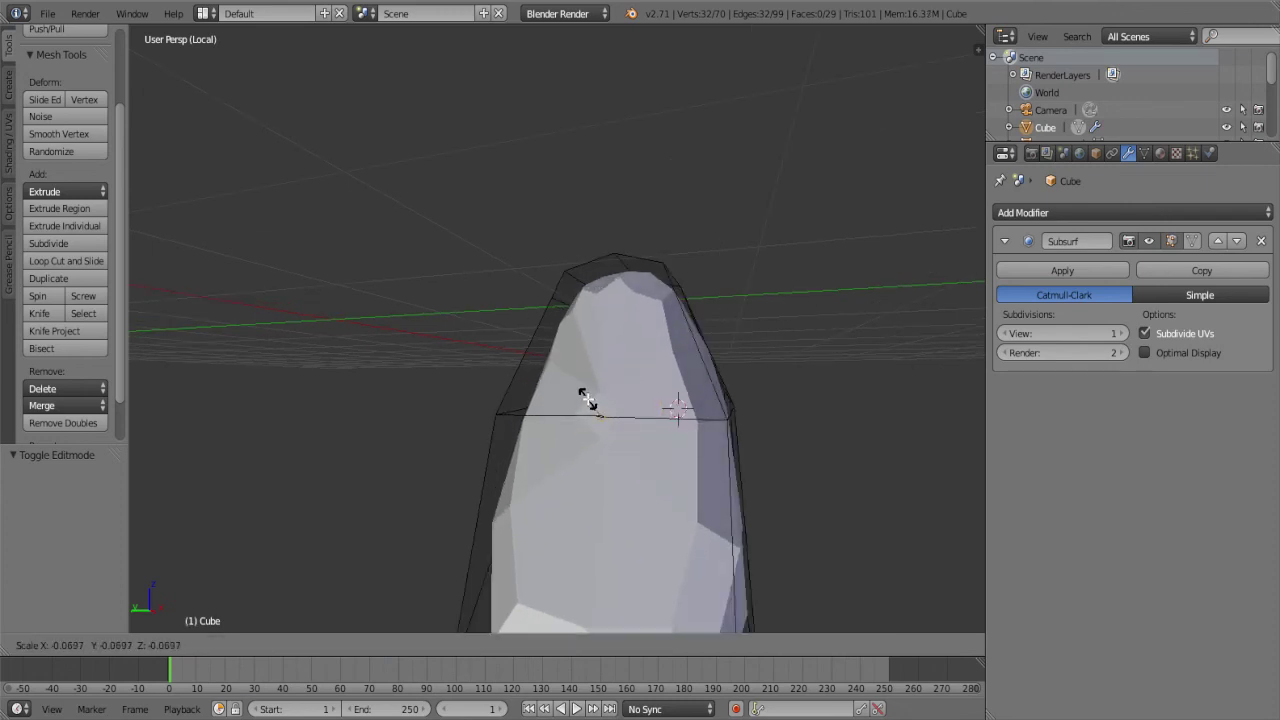
{"action": "left_click", "coordinate": [665, 409]}
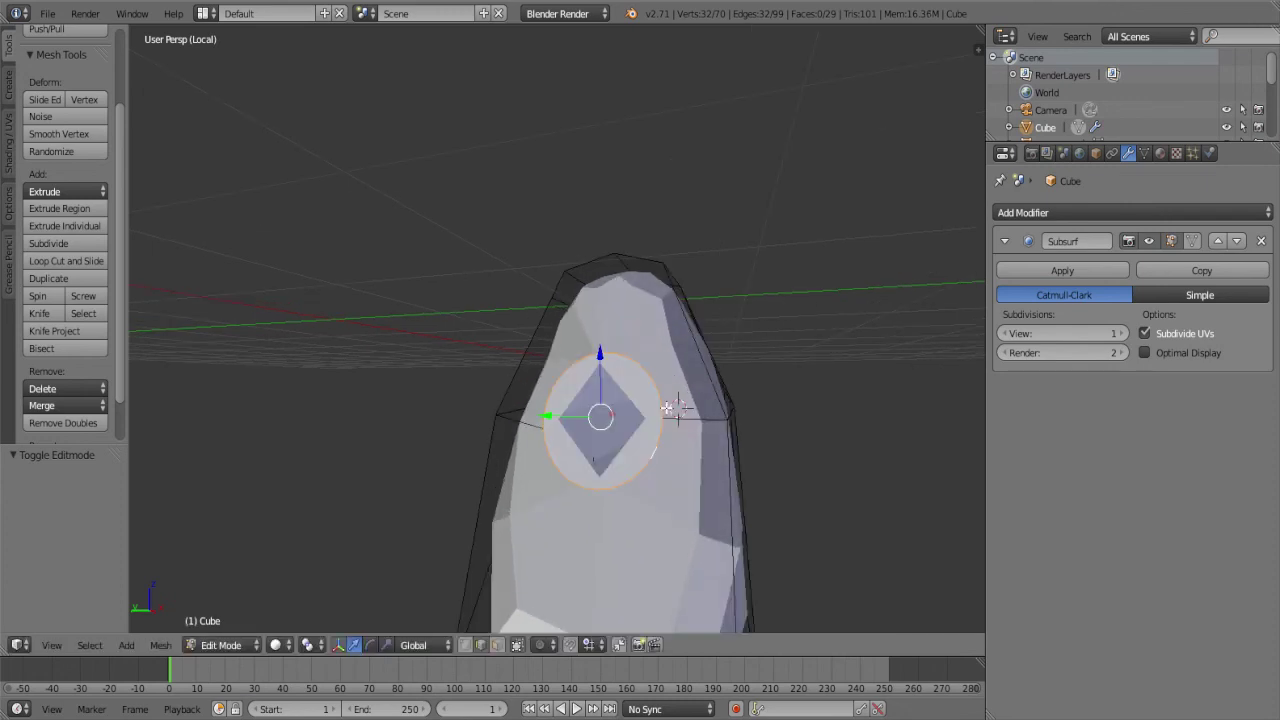
{"action": "key", "text": "alt+m"}
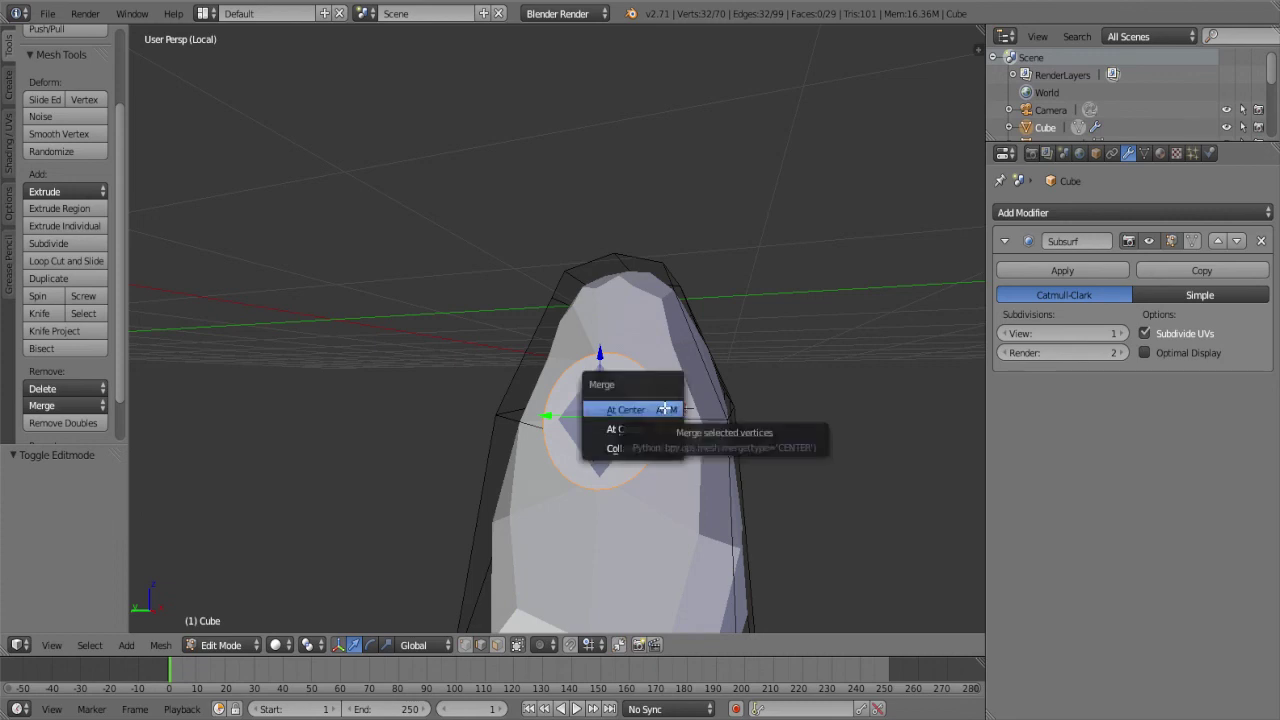
{"action": "left_click", "coordinate": [665, 409]}
{"action": "key", "text": "Tab"}
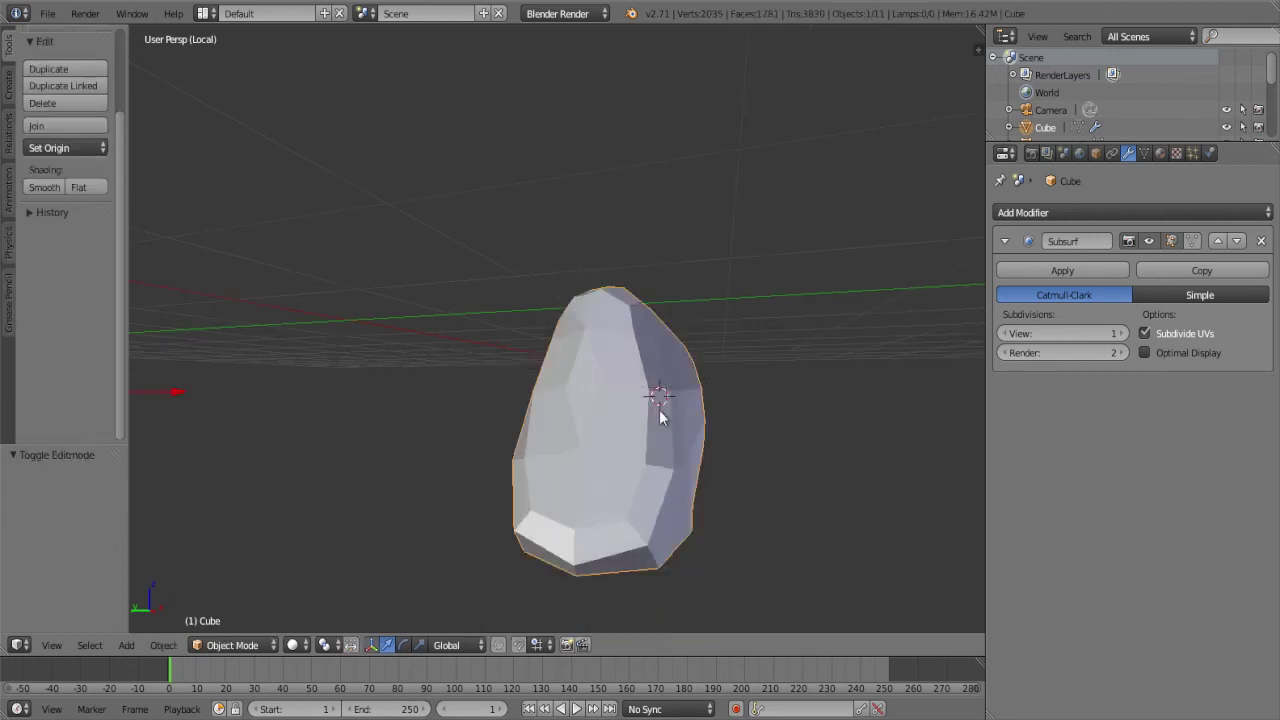
Compare the smoothed receiver with the blueprint in Front Ortho, then orbit to its side
{"action": "key", "text": "KP_1"}
{"action": "key", "text": "KP_5"}
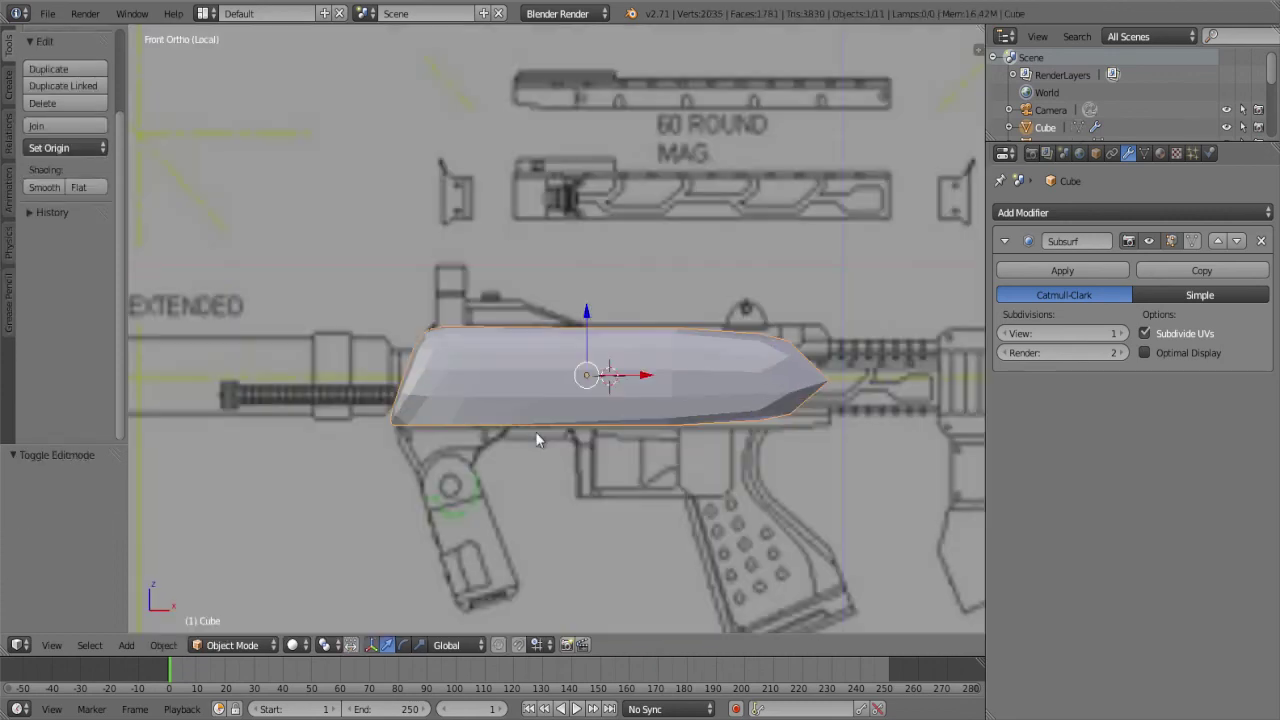
{"action": "middle_click_drag", "start_coordinate": [535, 437], "coordinate": [404, 483]}
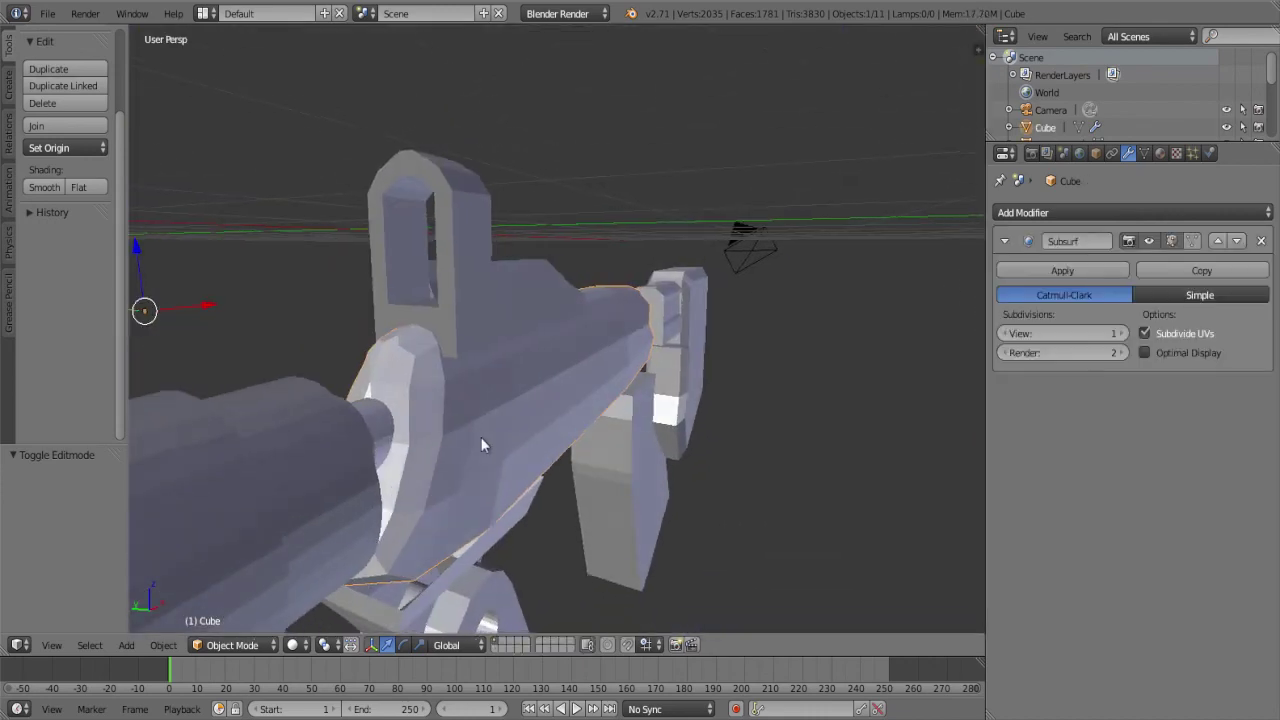
{"action": "mouse_move", "coordinate": [481, 437]}
{"action": "middle_mouse_down"}
{"action": "mouse_move", "coordinate": [406, 423]}
{"action": "mouse_move", "coordinate": [416, 395]}
{"action": "mouse_move", "coordinate": [706, 400]}
{"action": "mouse_move", "coordinate": [646, 449]}
{"action": "mouse_move", "coordinate": [506, 431]}
{"action": "middle_mouse_up"}
{"action": "scroll", "coordinate": [406, 423], "scroll_direction": "up", "scroll_amount": 2}
Enter Edit Mode on the receiver and orbit along the barrel to a three-quarter view
{"action": "key", "text": "Tab"}
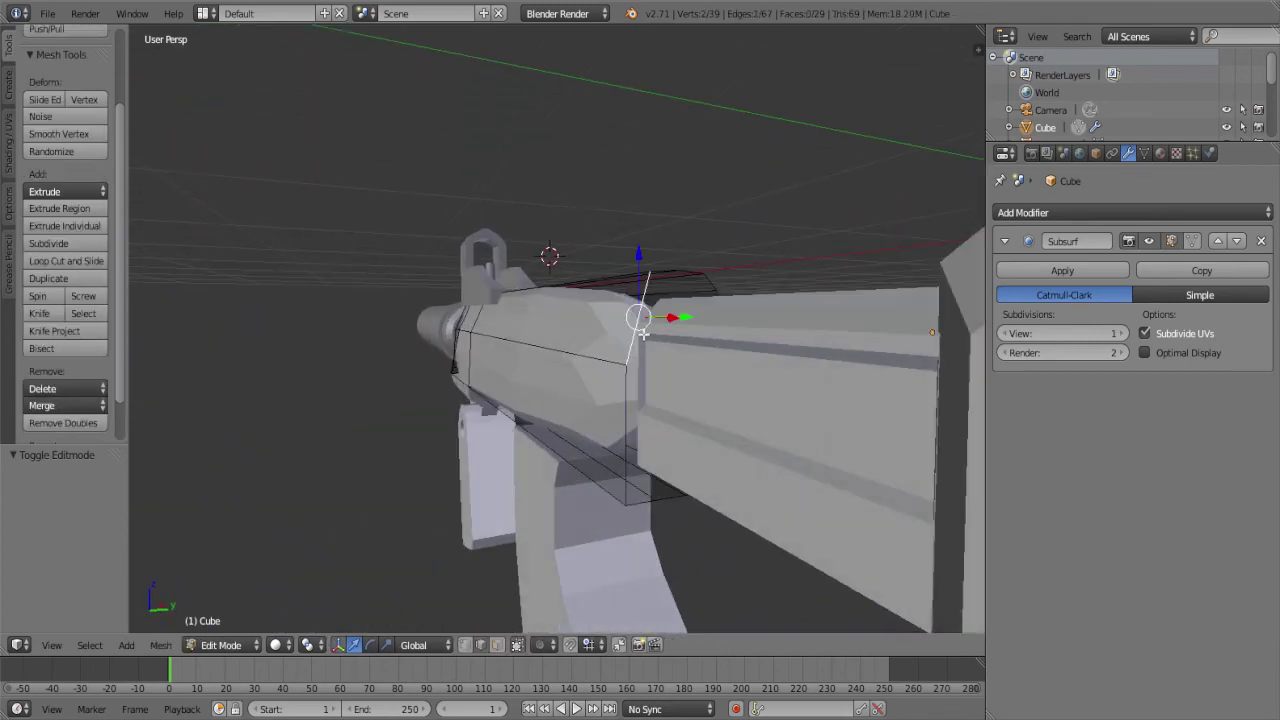
{"action": "mouse_move", "coordinate": [628, 385]}
{"action": "middle_mouse_down"}
{"action": "mouse_move", "coordinate": [650, 367]}
{"action": "mouse_move", "coordinate": [771, 360]}
{"action": "middle_mouse_up"}
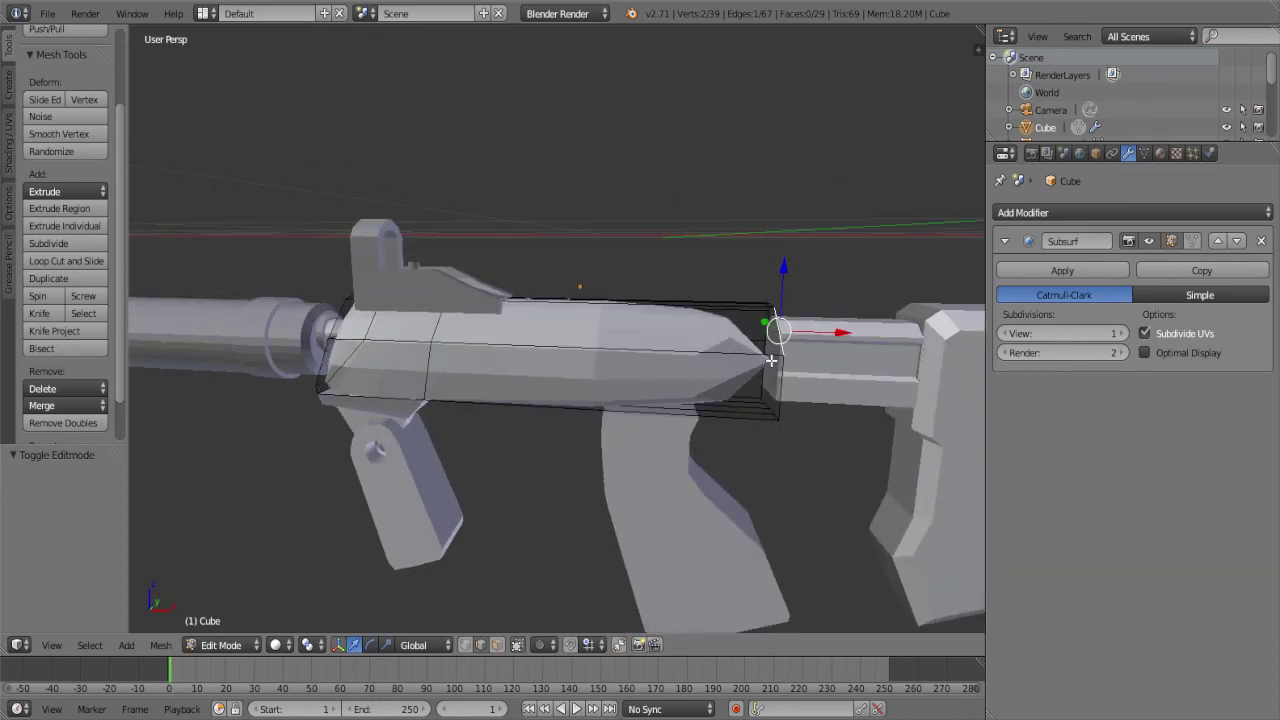
{"action": "scroll", "coordinate": [771, 360], "scroll_direction": "down", "scroll_amount": 3}
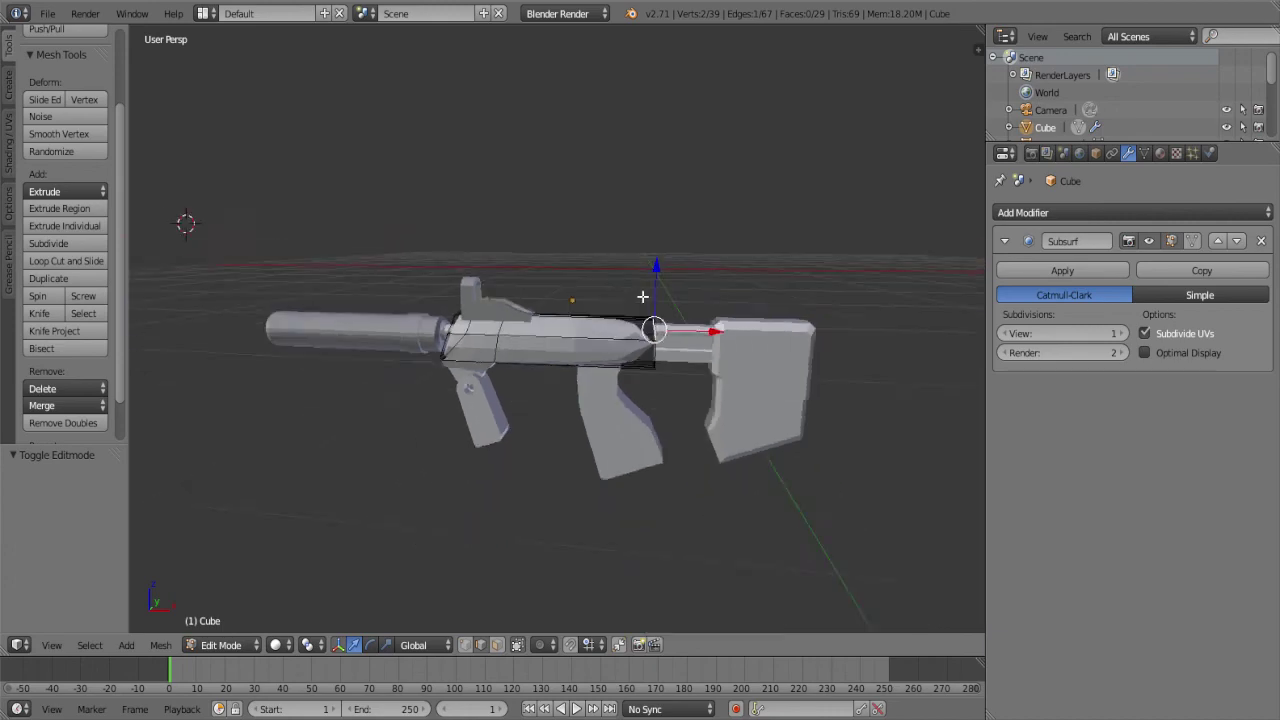
{"action": "mouse_move", "coordinate": [771, 360]}
{"action": "middle_mouse_down"}
{"action": "mouse_move", "coordinate": [643, 294]}
{"action": "mouse_move", "coordinate": [531, 277]}
{"action": "mouse_move", "coordinate": [546, 285]}
{"action": "middle_mouse_up"}
{"action": "scroll", "coordinate": [643, 294], "scroll_direction": "up", "scroll_amount": 3}
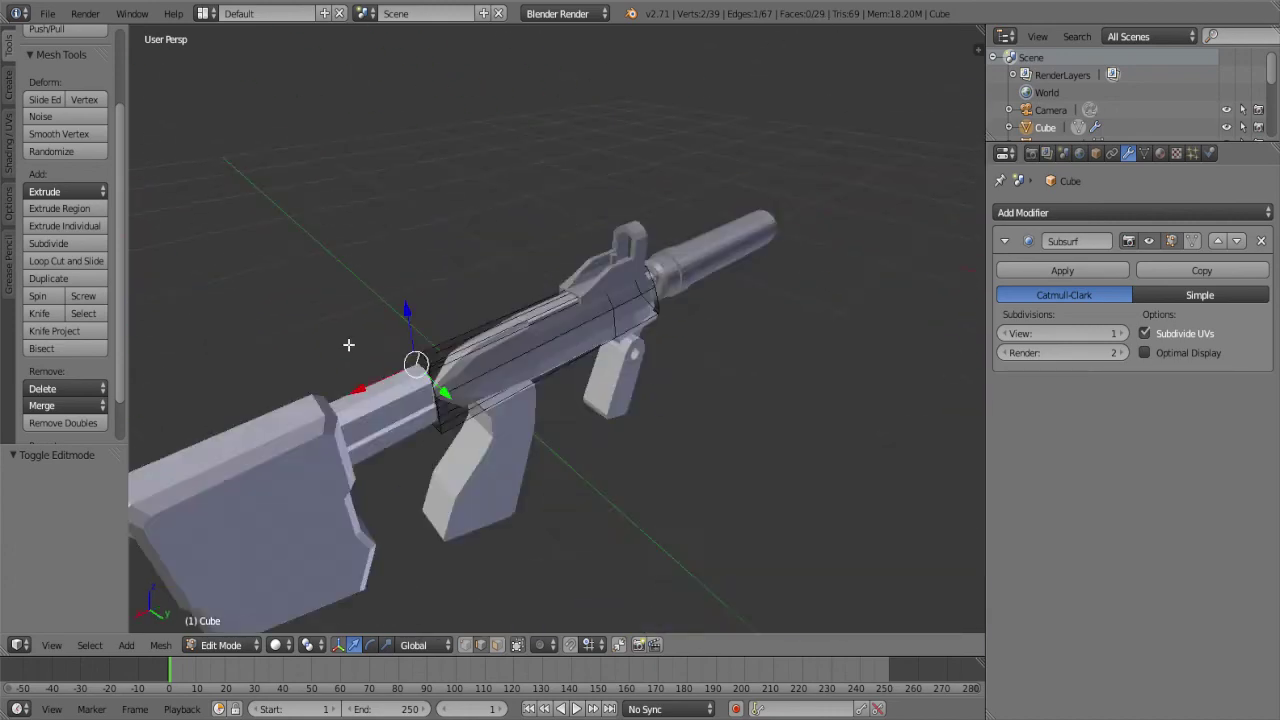